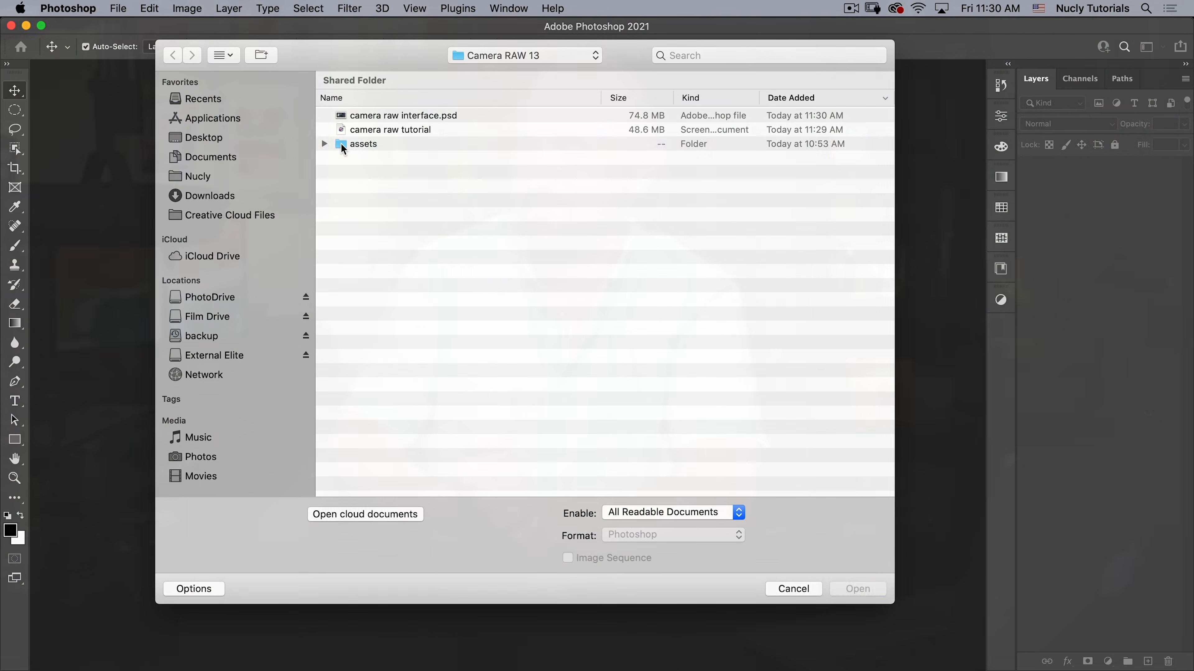
Step: Open all five DNG images from the assets folder together in Camera Raw
click(341, 143)
key(super+a)
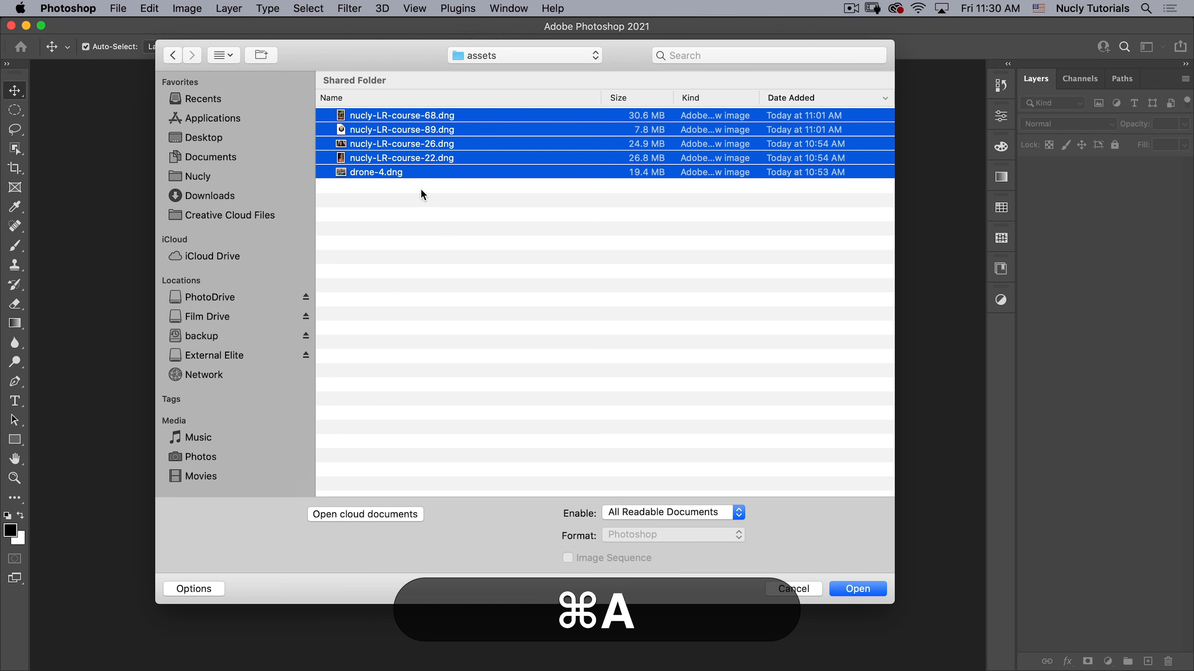
click(880, 594)
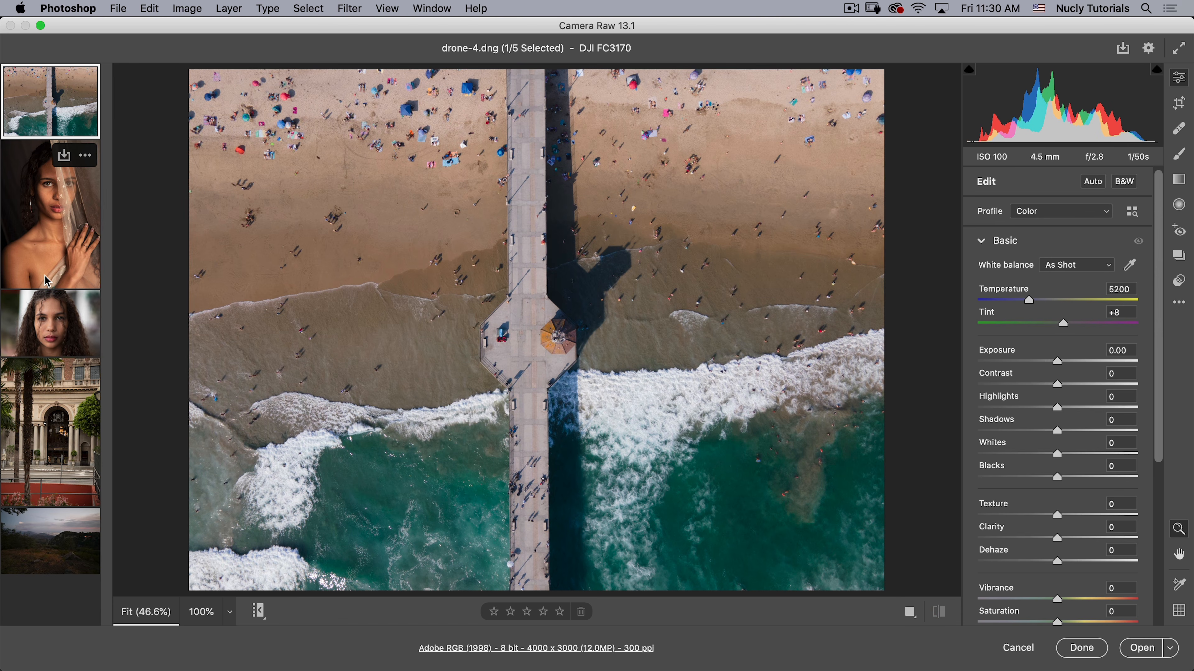
Step: Switch the filmstrip to horizontal orientation and toggle it hidden and shown again
mouse_move(70, 112)
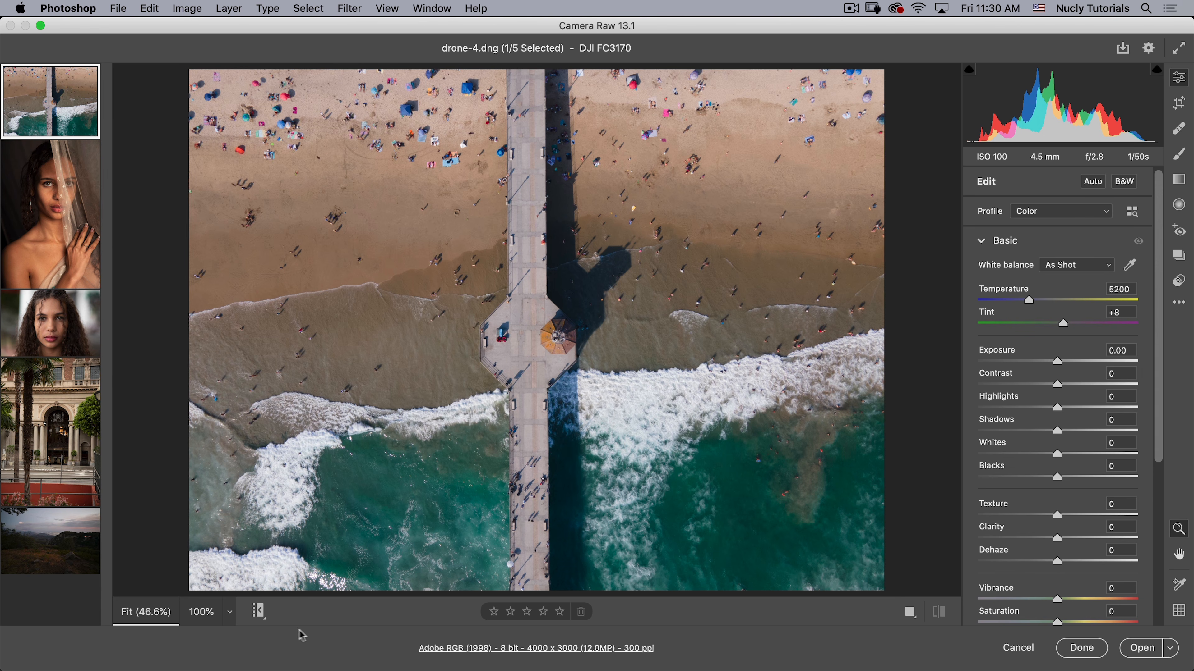
right_click(259, 614)
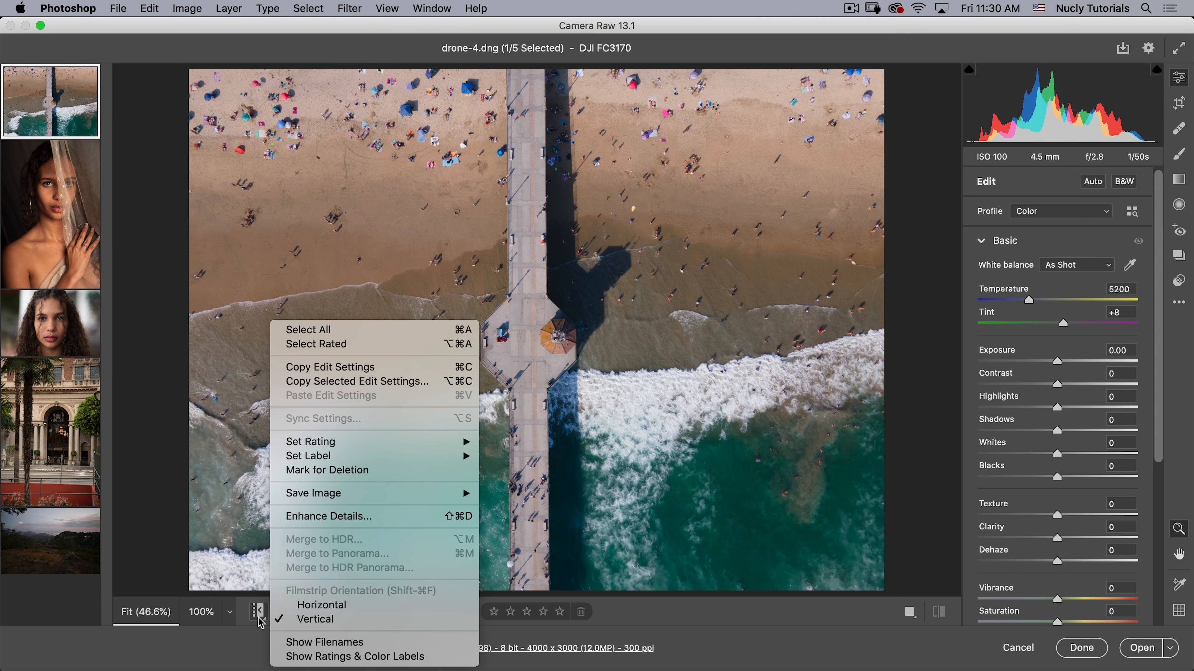
click(322, 604)
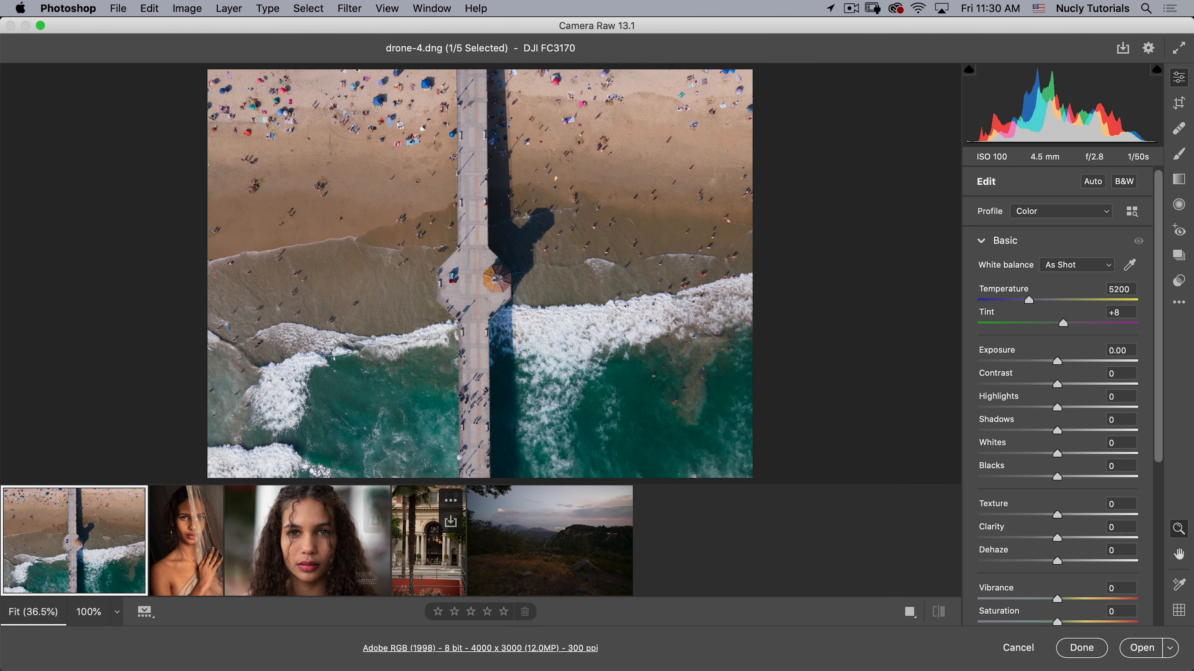
click(145, 612)
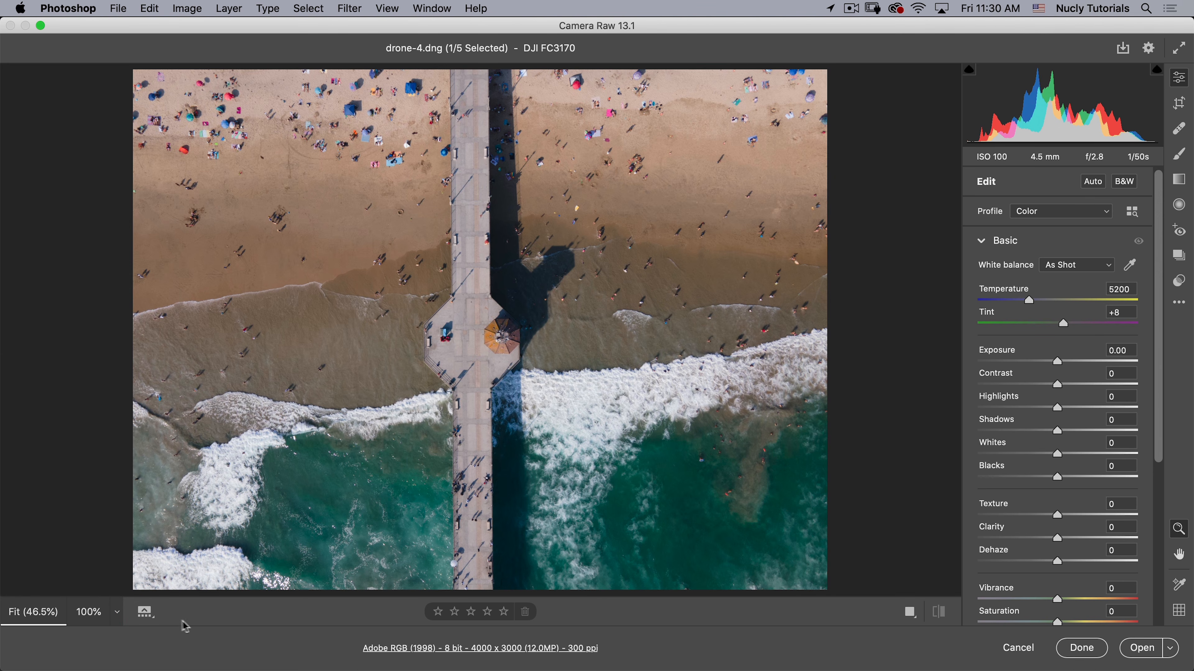
click(147, 616)
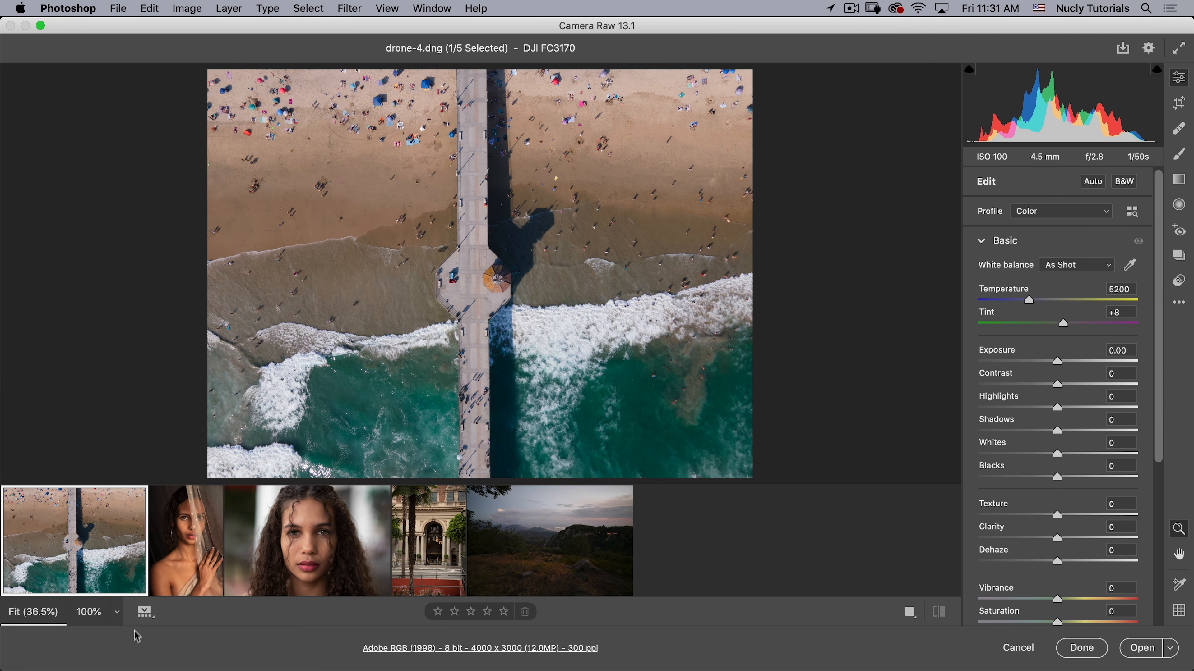
Step: Return the filmstrip to vertical orientation and hide it
right_click(146, 619)
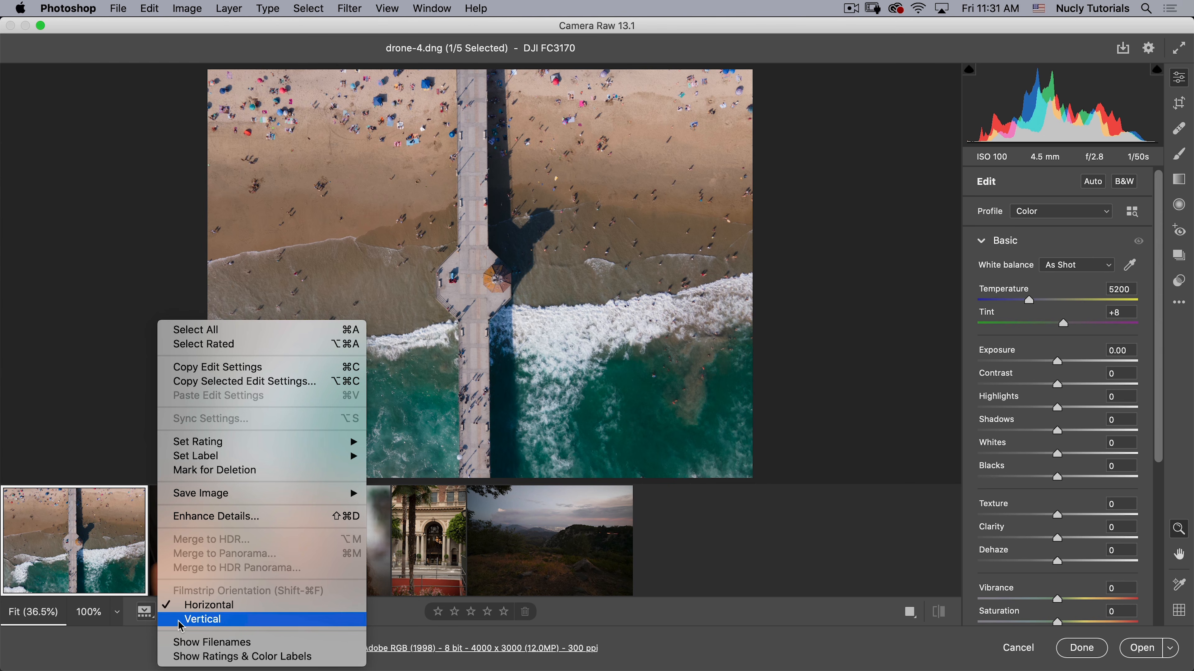
click(239, 621)
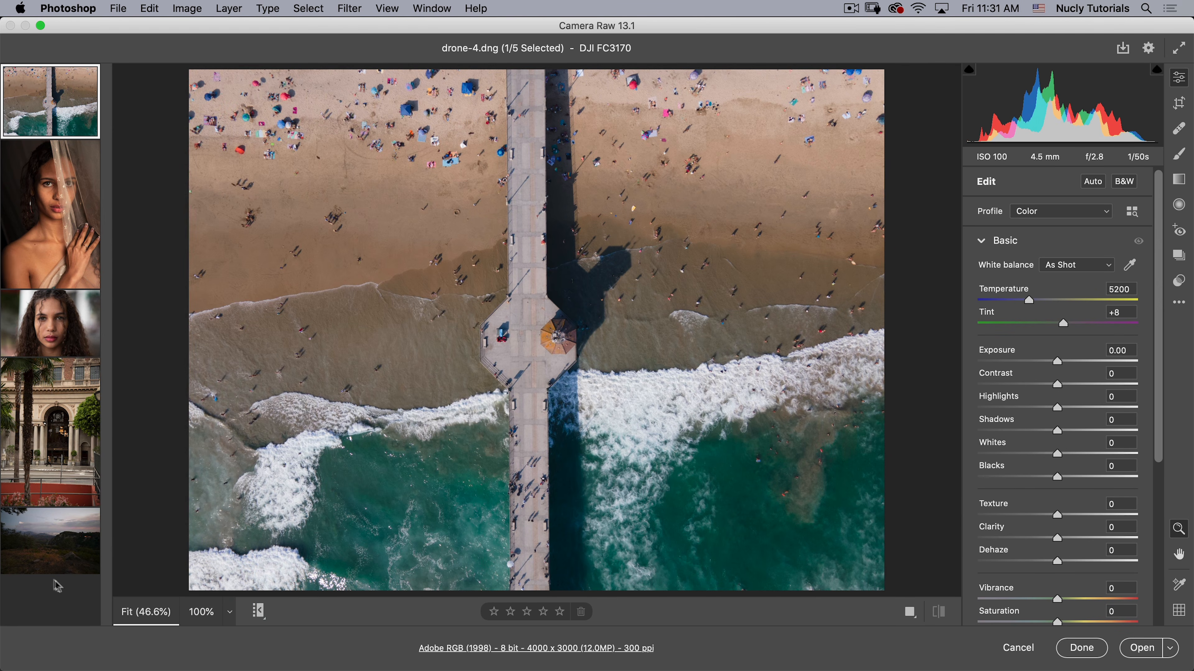
click(257, 612)
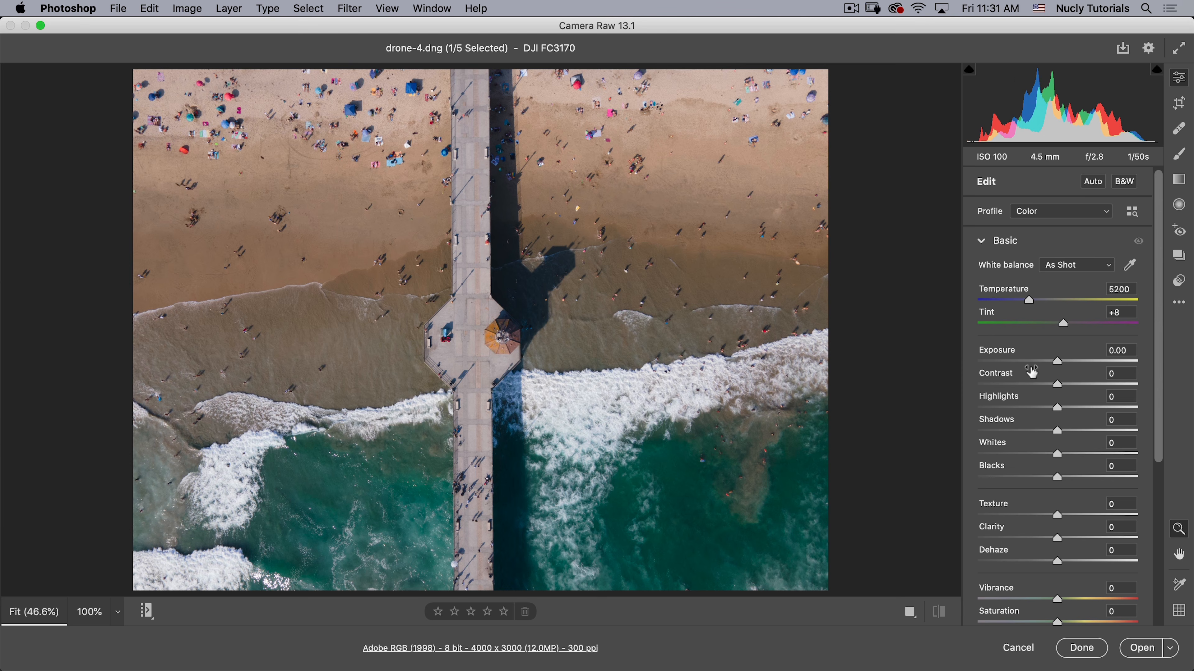
Step: Collapse and re-expand the Basic adjustments, and raise Exposure to +0.07 directly on the histogram
click(991, 249)
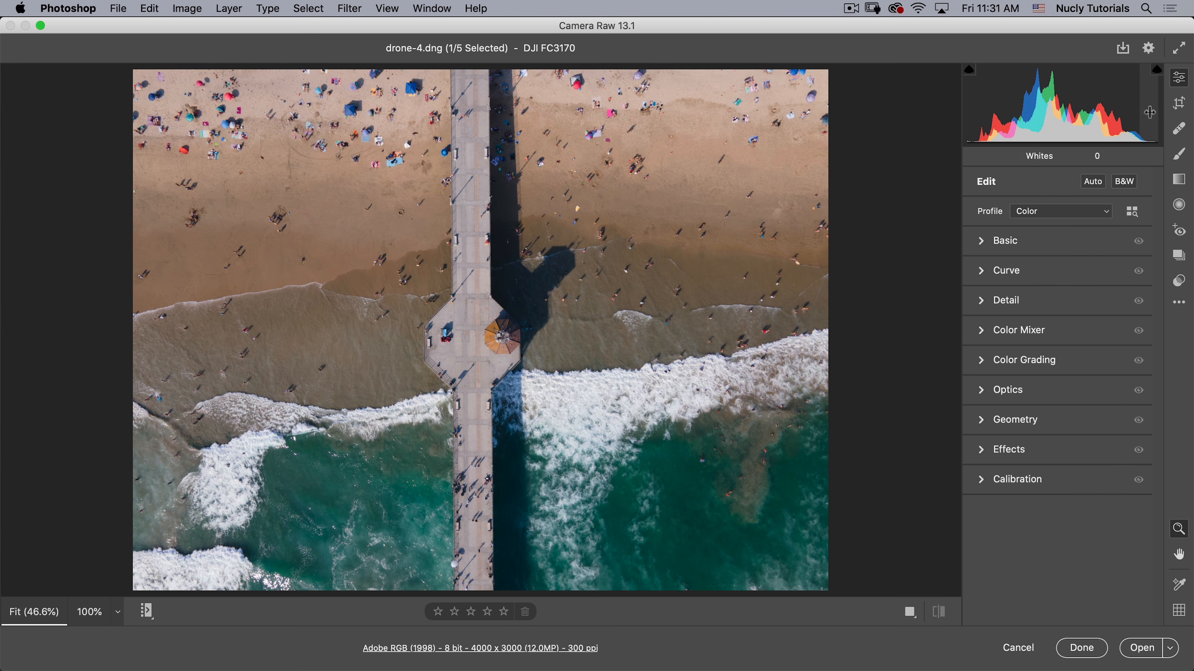
click(984, 241)
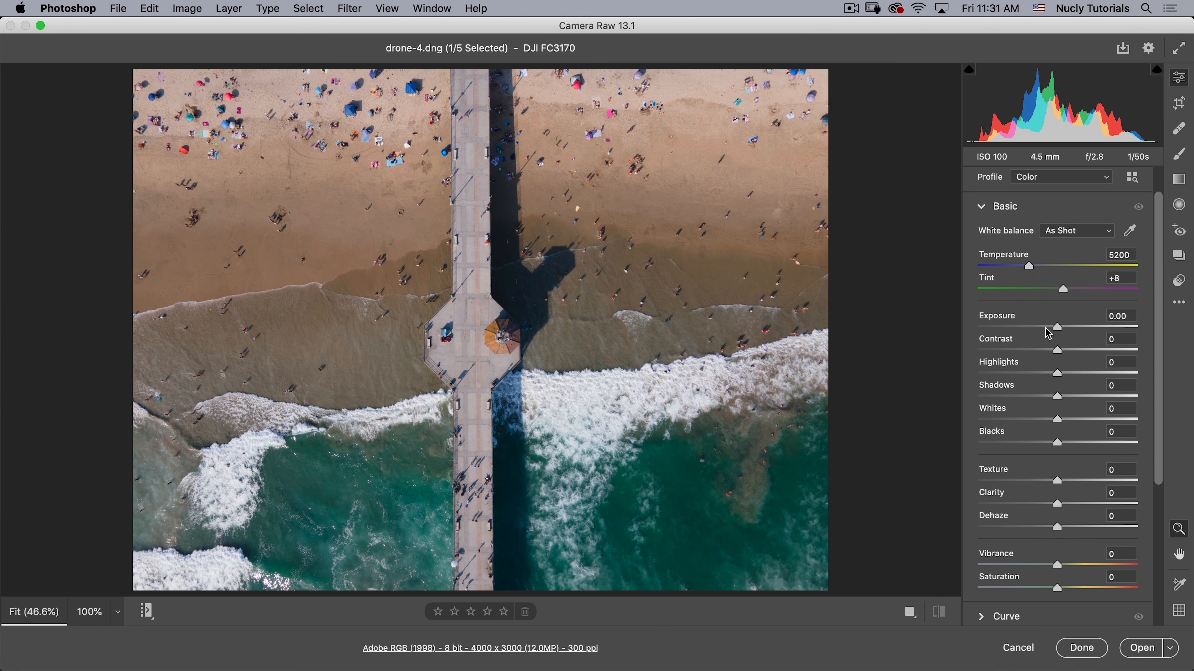
mouse_move(1057, 104)
mouse_down()
mouse_move(1069, 104)
mouse_move(1025, 98)
mouse_move(1074, 97)
mouse_move(1055, 104)
mouse_up()
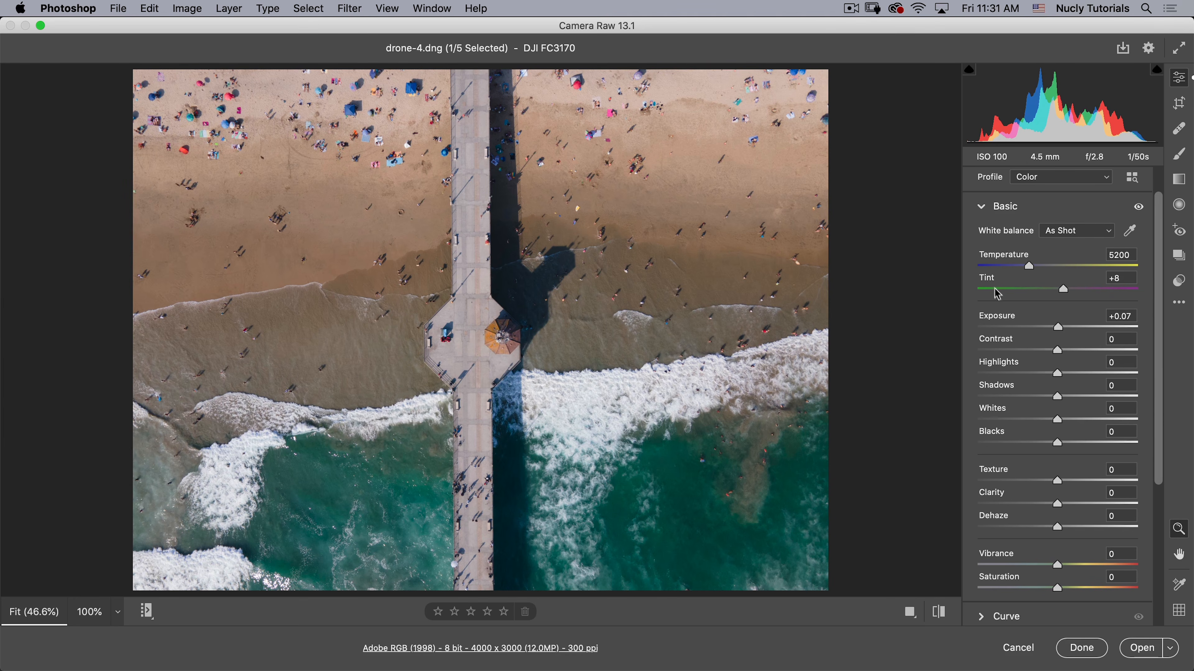
Step: Sample the white balance from the grey pier surface, and restore the As Shot white balance
click(1131, 231)
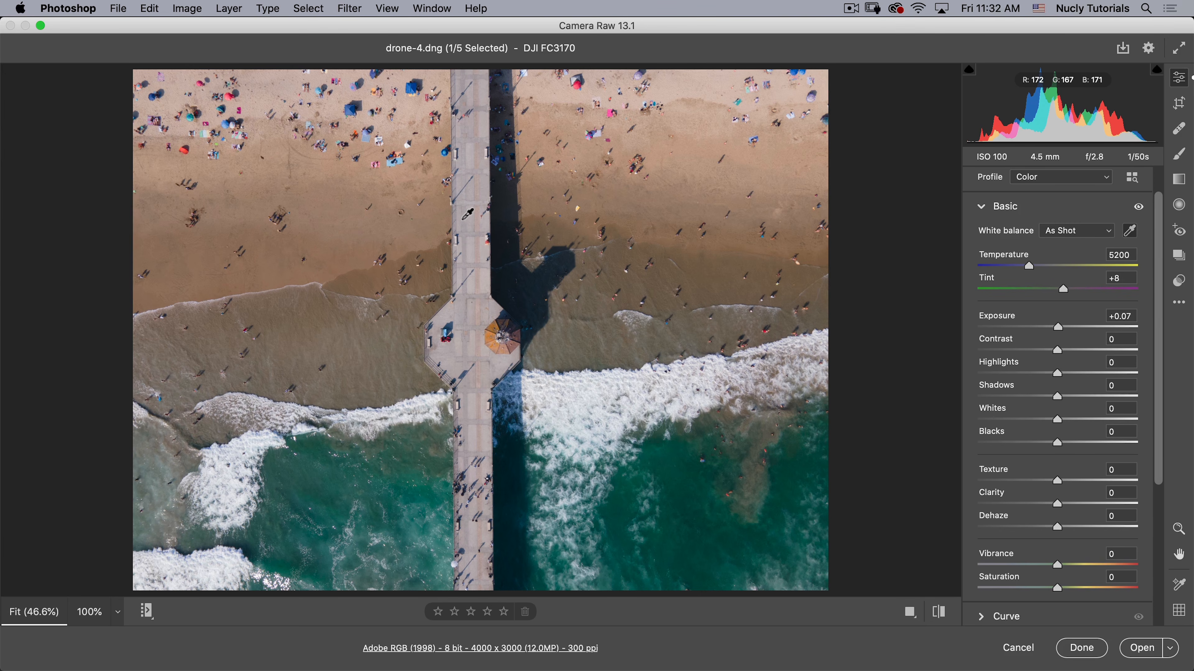
click(467, 213)
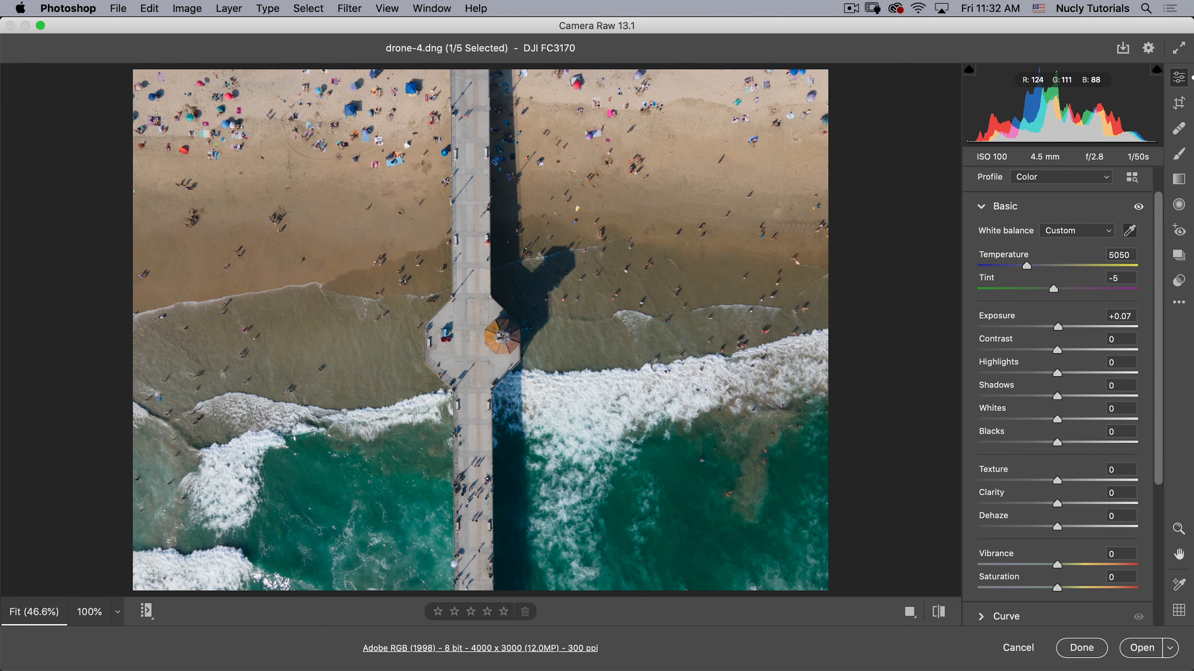
click(1096, 232)
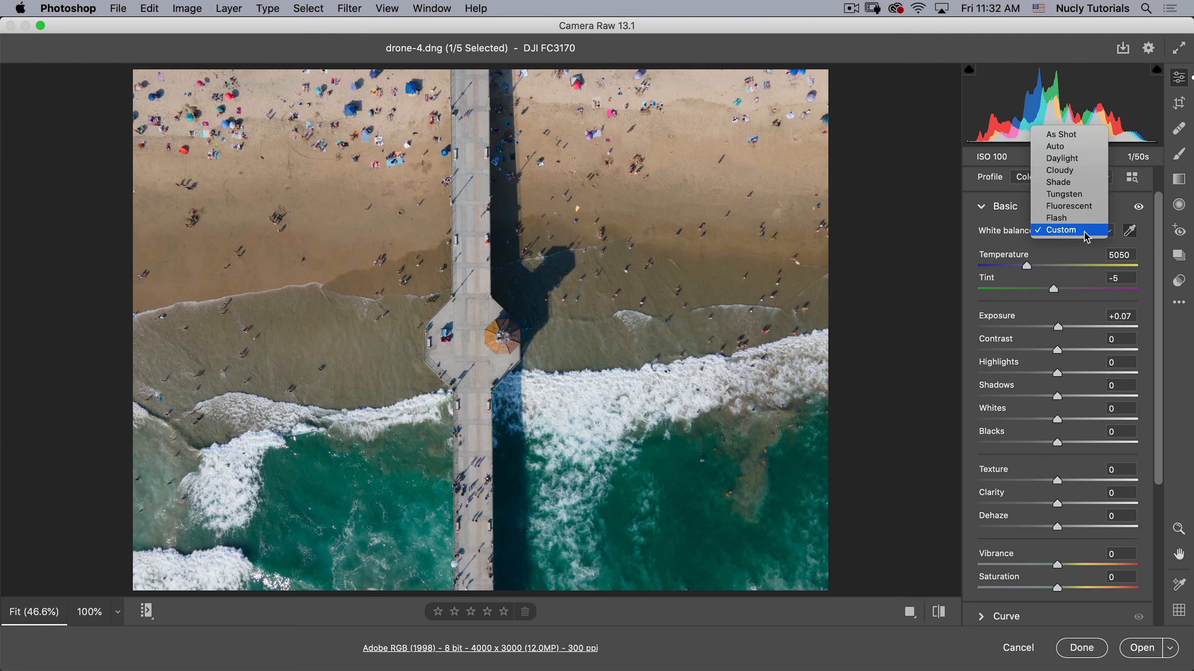
click(1076, 131)
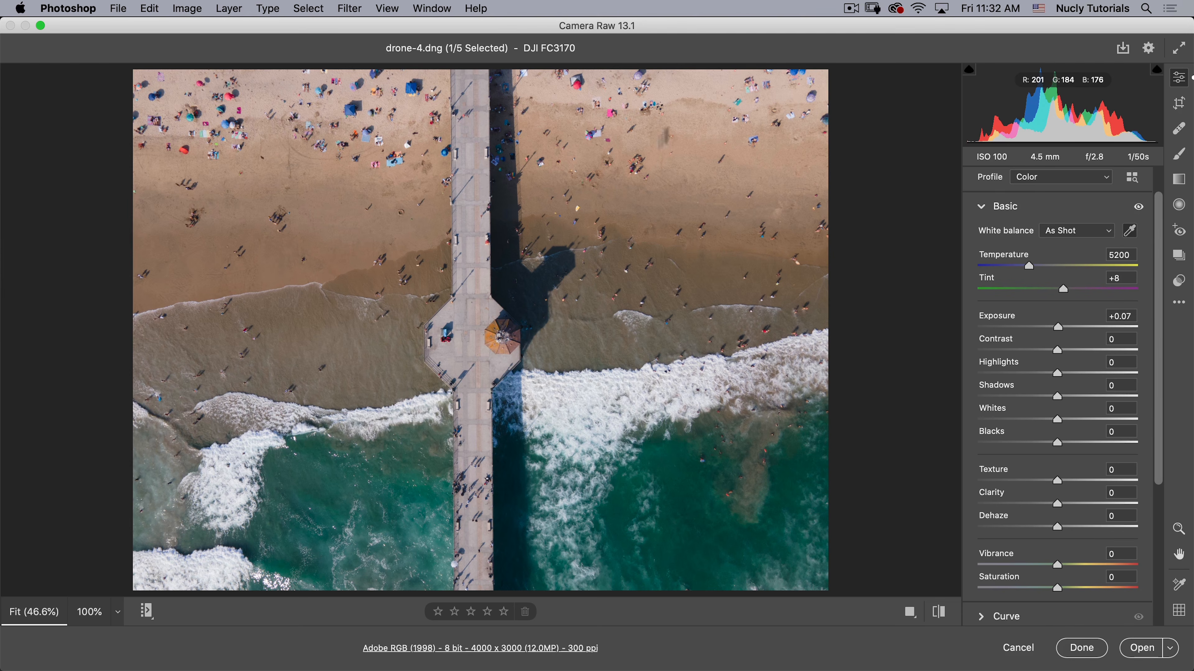
Step: Warm and brighten the beach photo with Temperature 6400, Exposure +0.15 and Contrast +8
drag(1031, 270, 1048, 265)
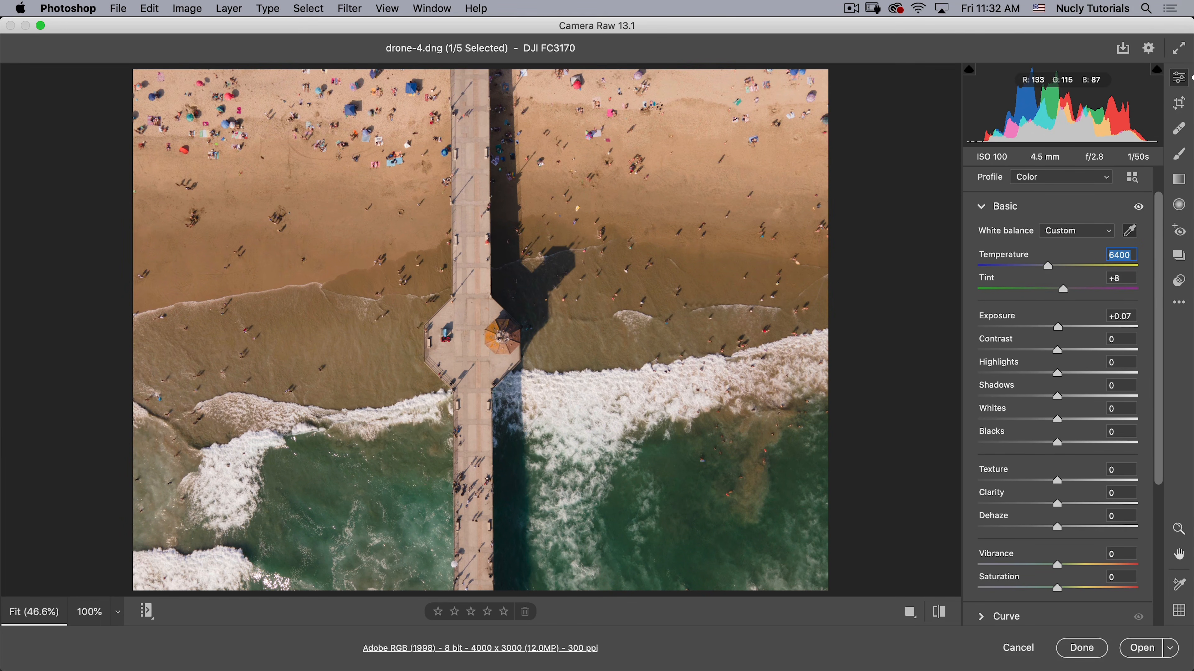
drag(1061, 331, 1064, 331)
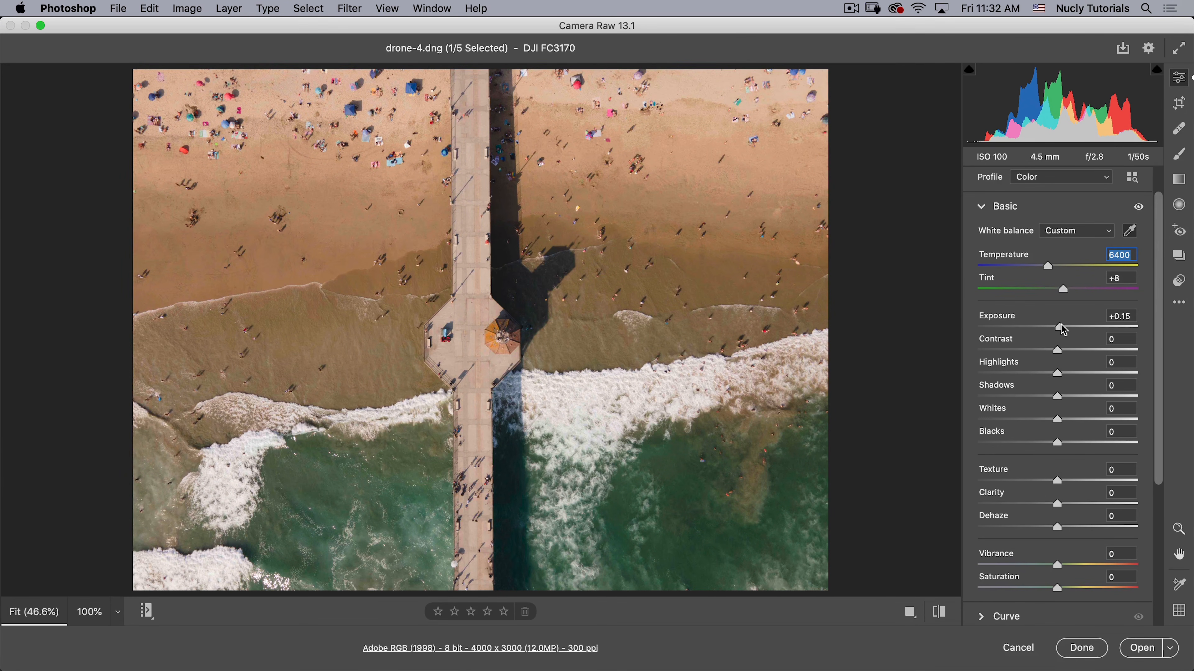
click(1064, 330)
mouse_move(1061, 355)
mouse_down()
mouse_move(1088, 355)
mouse_move(1065, 358)
mouse_up()
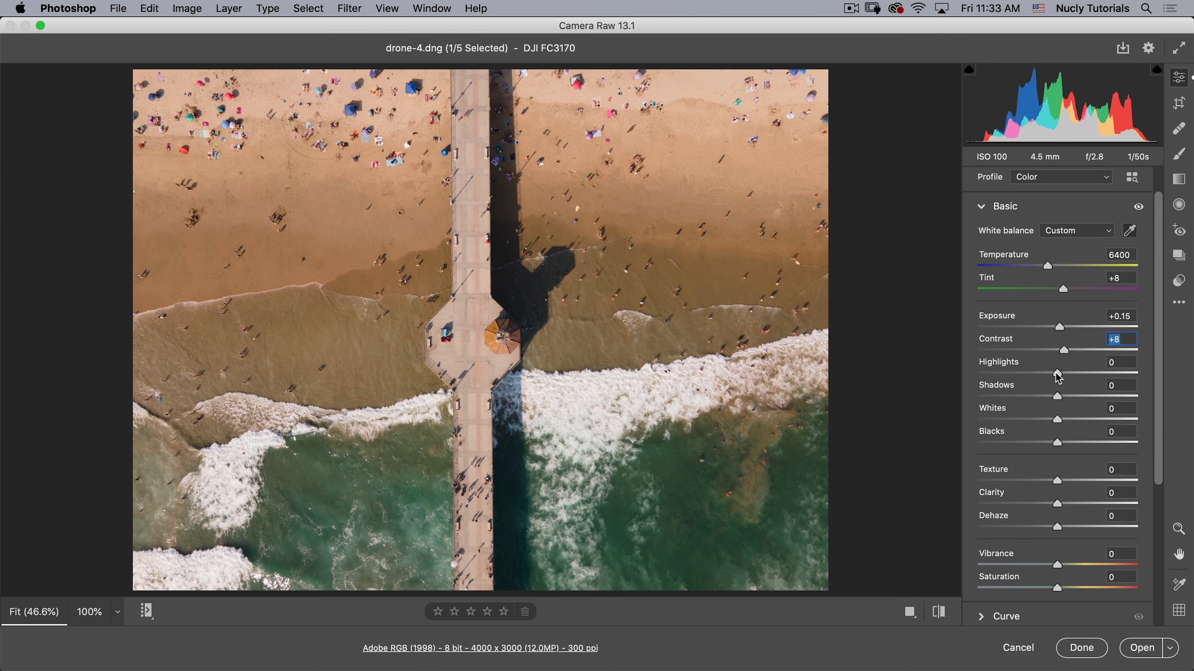
Step: Balance the tones by setting Highlights to -33, Shadows to +30, Whites to +12 and Blacks to -8
drag(1059, 377, 1094, 395)
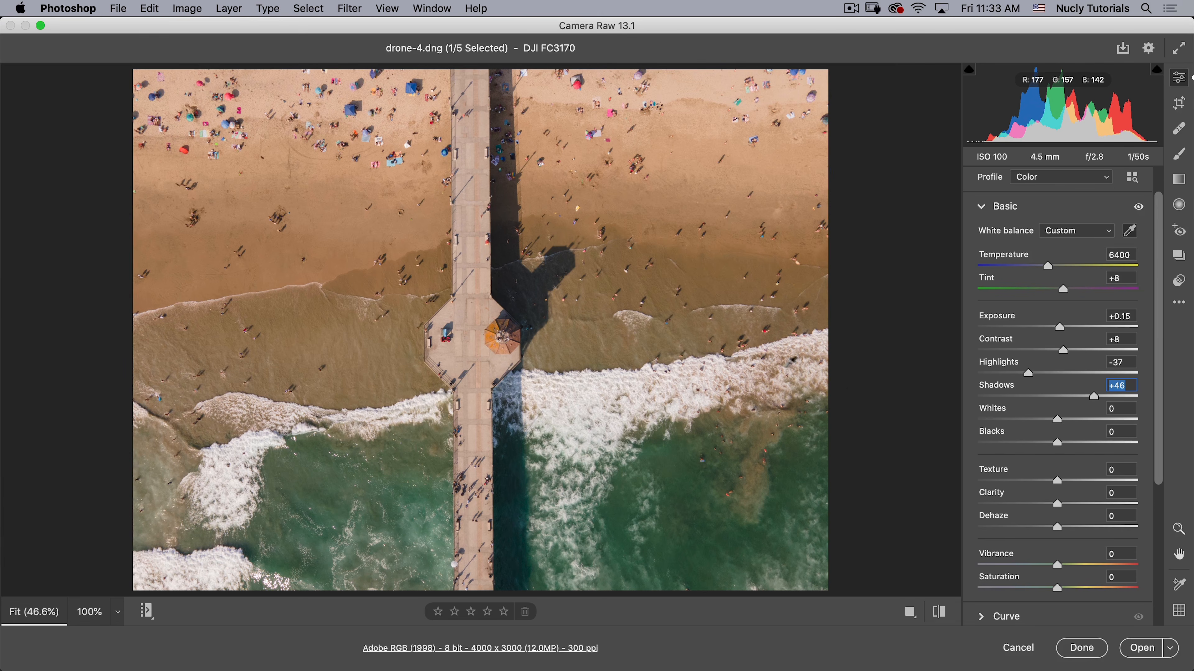
drag(1094, 397, 1031, 374)
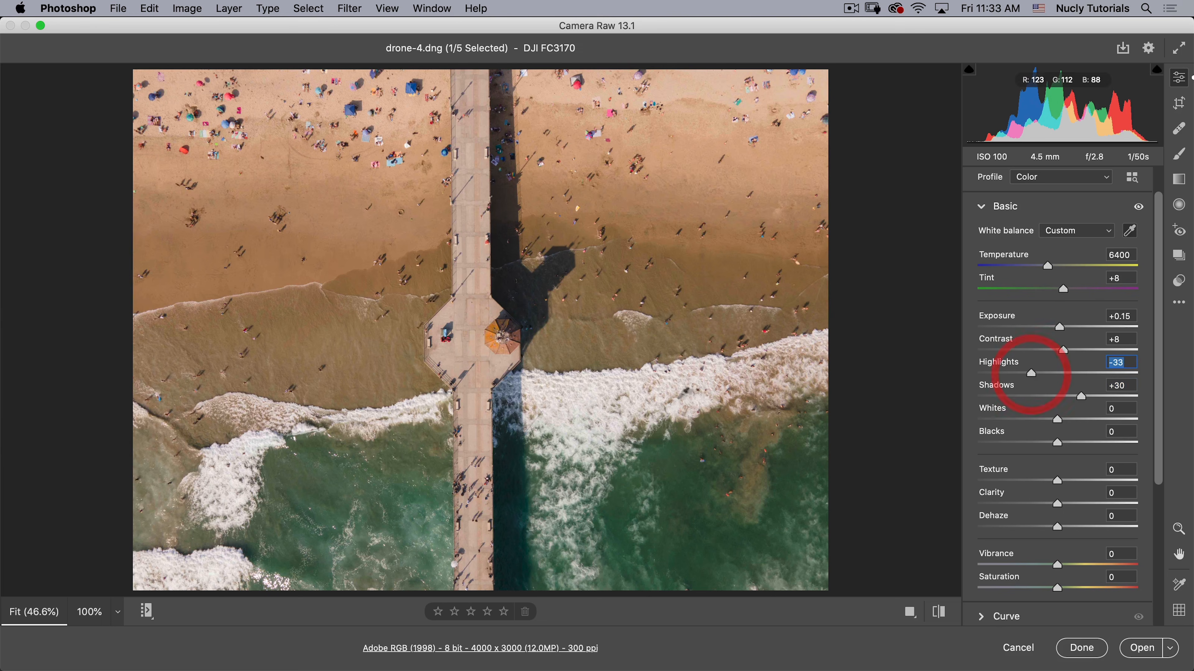
drag(1161, 338, 1157, 410)
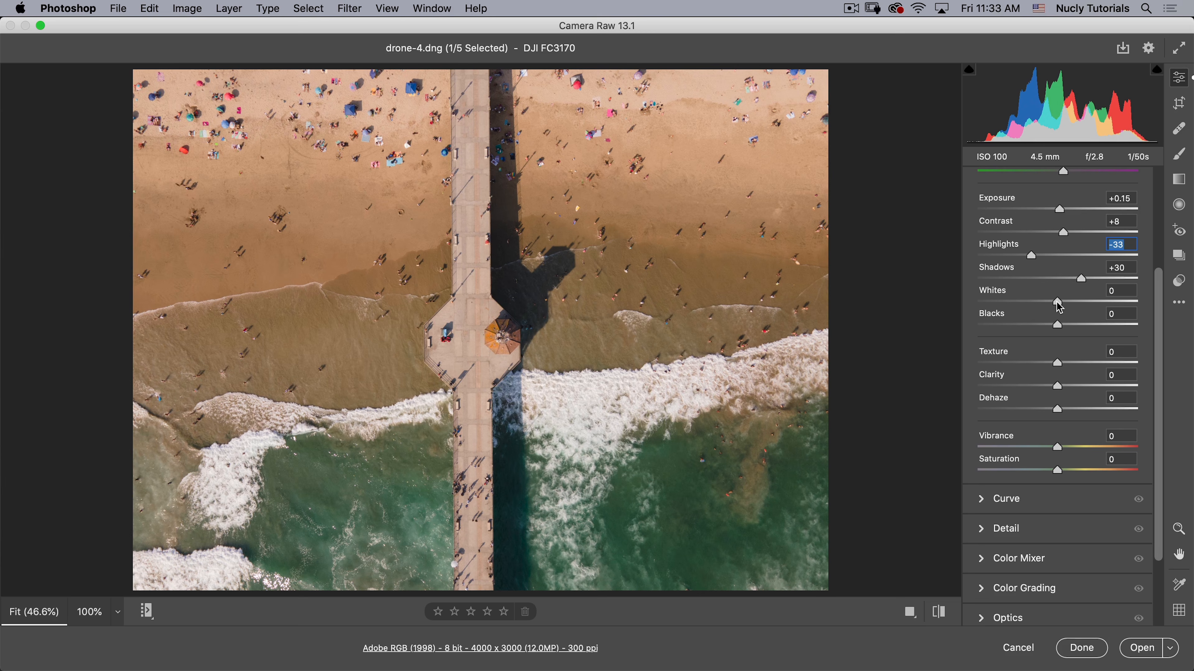
drag(1059, 307, 1052, 329)
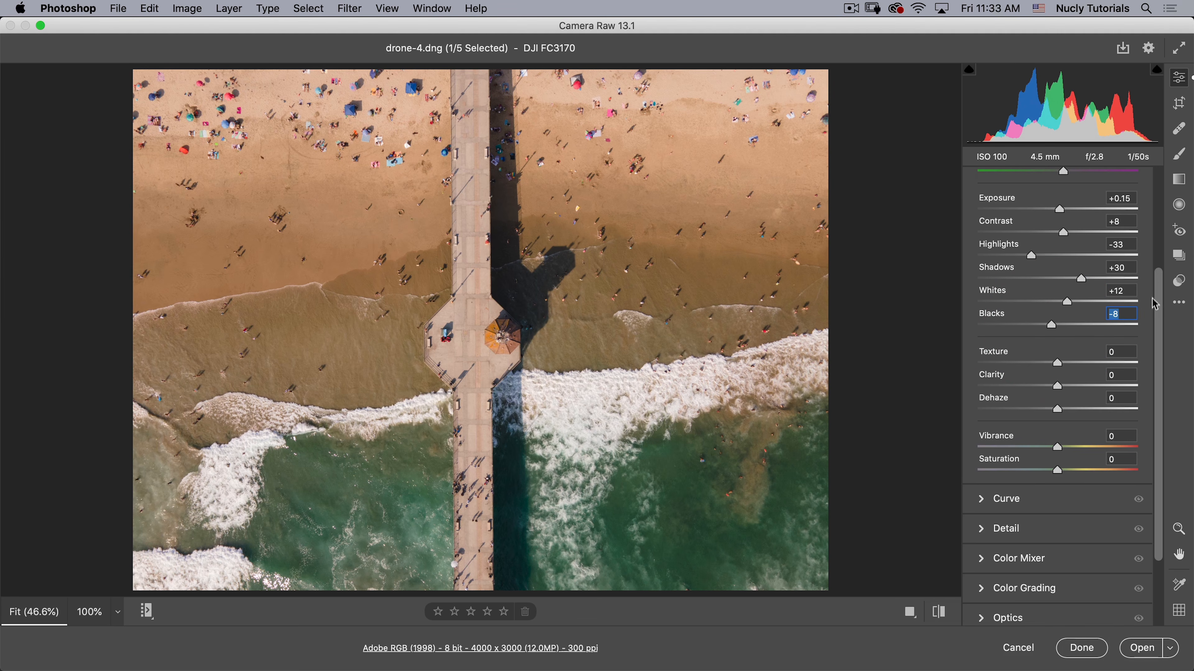
Step: Try out Texture at +45 and the other detail adjustments, and return Texture, Clarity and Dehaze to 0
drag(1160, 291, 1152, 334)
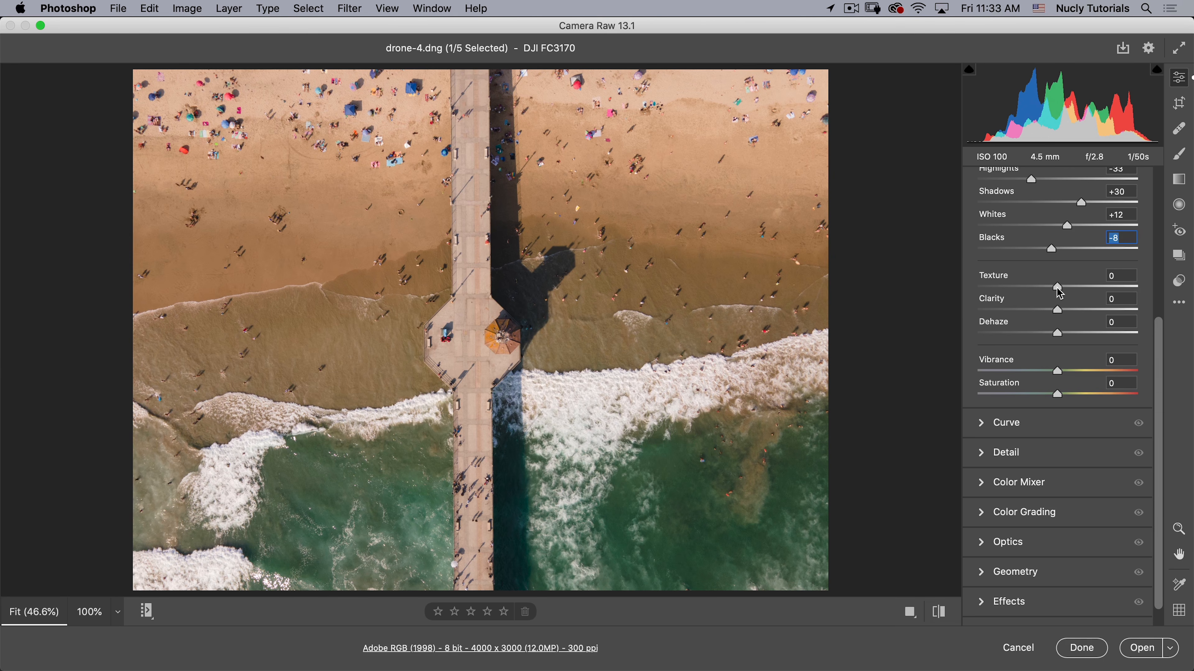
drag(1058, 293, 1092, 288)
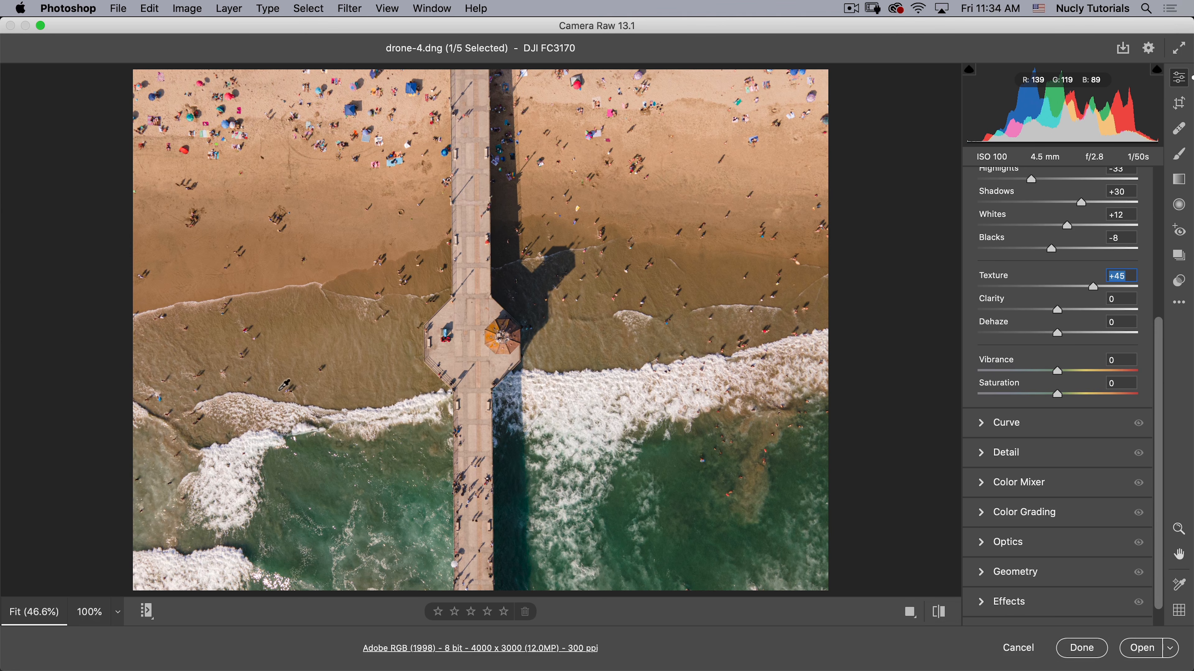
drag(1088, 286, 1079, 335)
drag(1094, 334, 1057, 342)
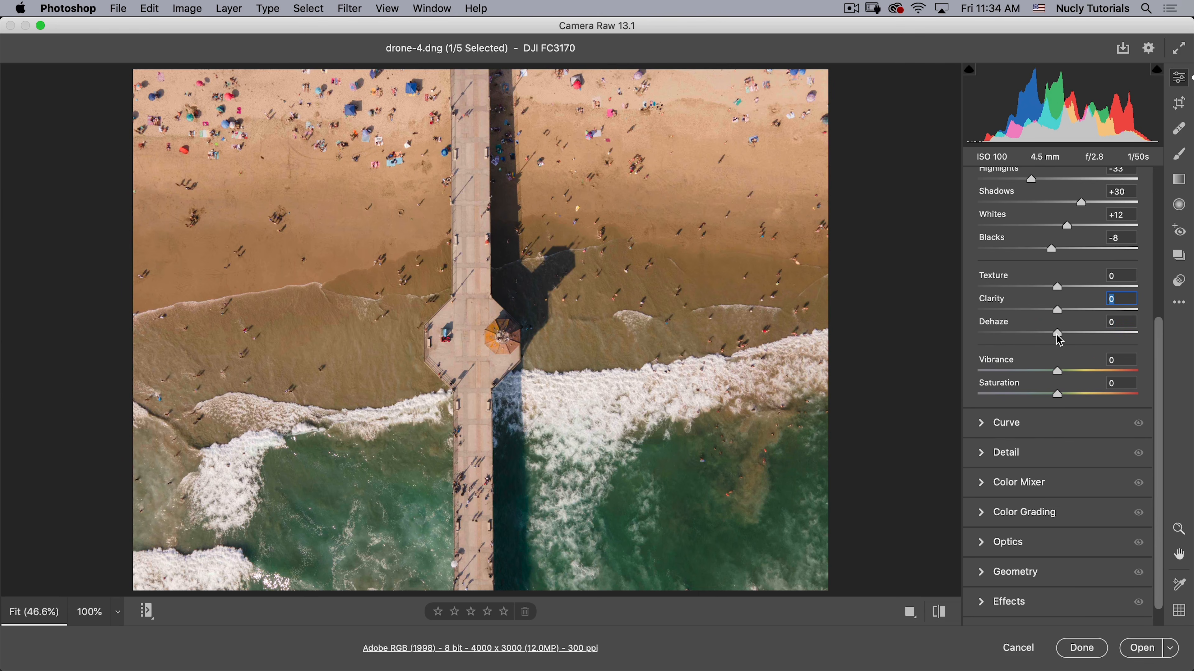
click(1058, 336)
Step: Boost the colours by setting Vibrance to +27 and Saturation to +3
drag(1059, 376, 1091, 372)
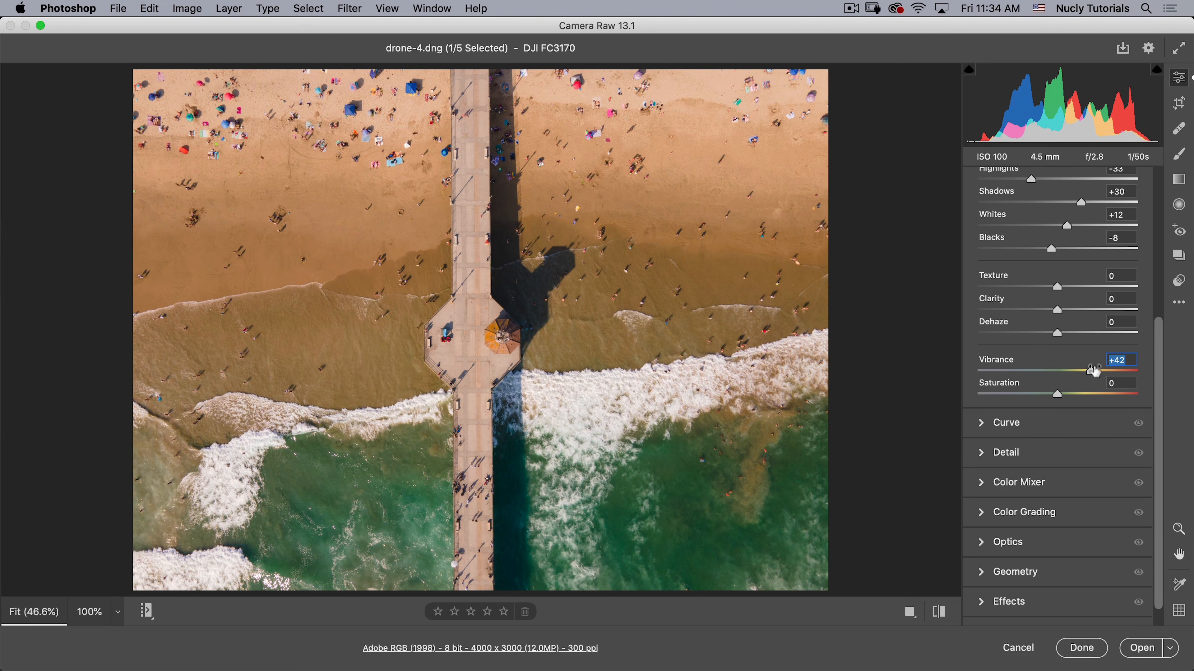
mouse_move(1093, 375)
mouse_down()
mouse_move(1102, 373)
mouse_move(1069, 374)
mouse_move(1087, 395)
mouse_move(1061, 400)
mouse_up()
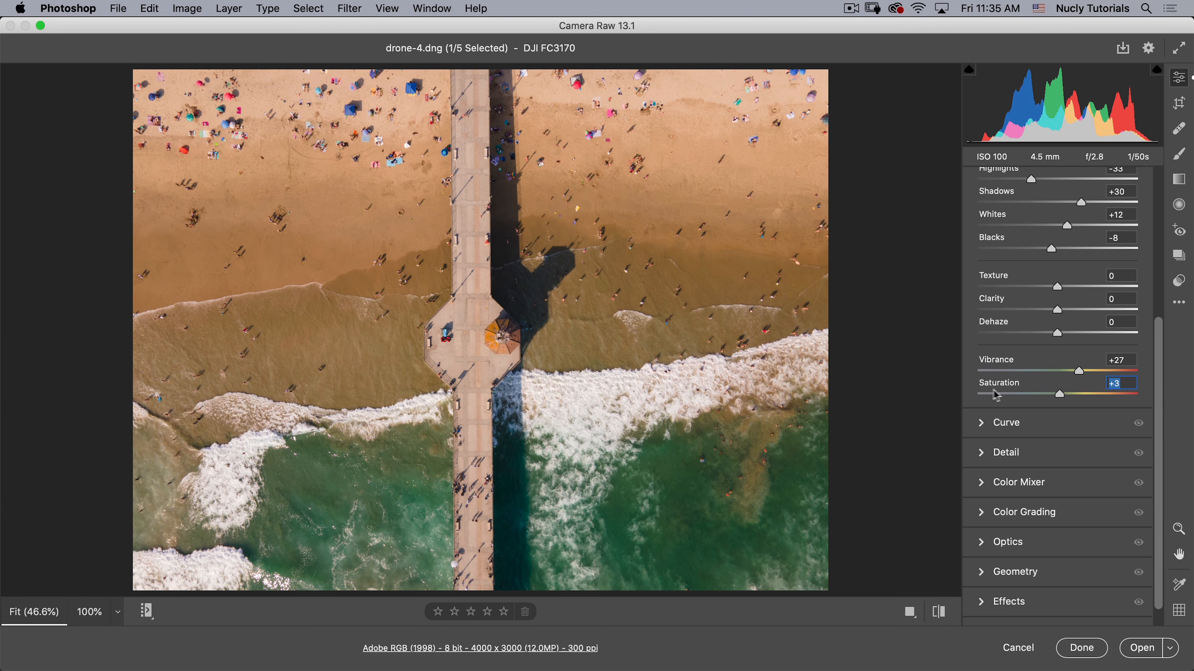
Step: Shape an S-curve on the combined-channel point curve with points at input 67, output 49 and input 202, output 213
scroll(1158, 369, down, 1)
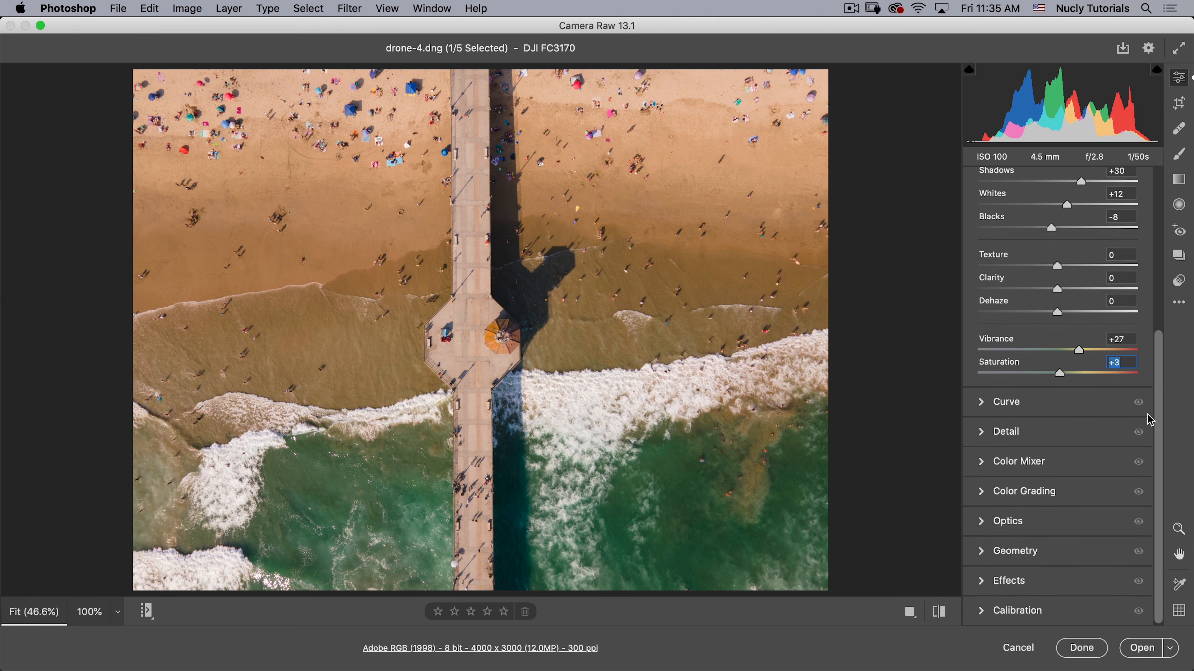
scroll(1151, 414, up, 10)
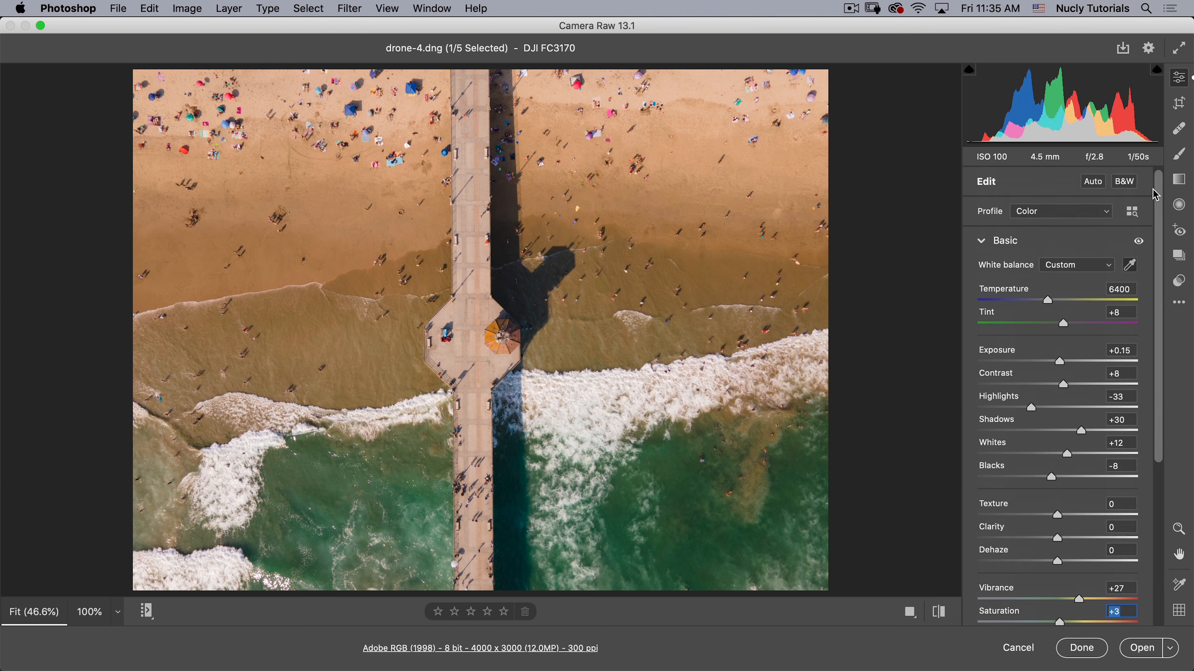
click(981, 241)
click(982, 271)
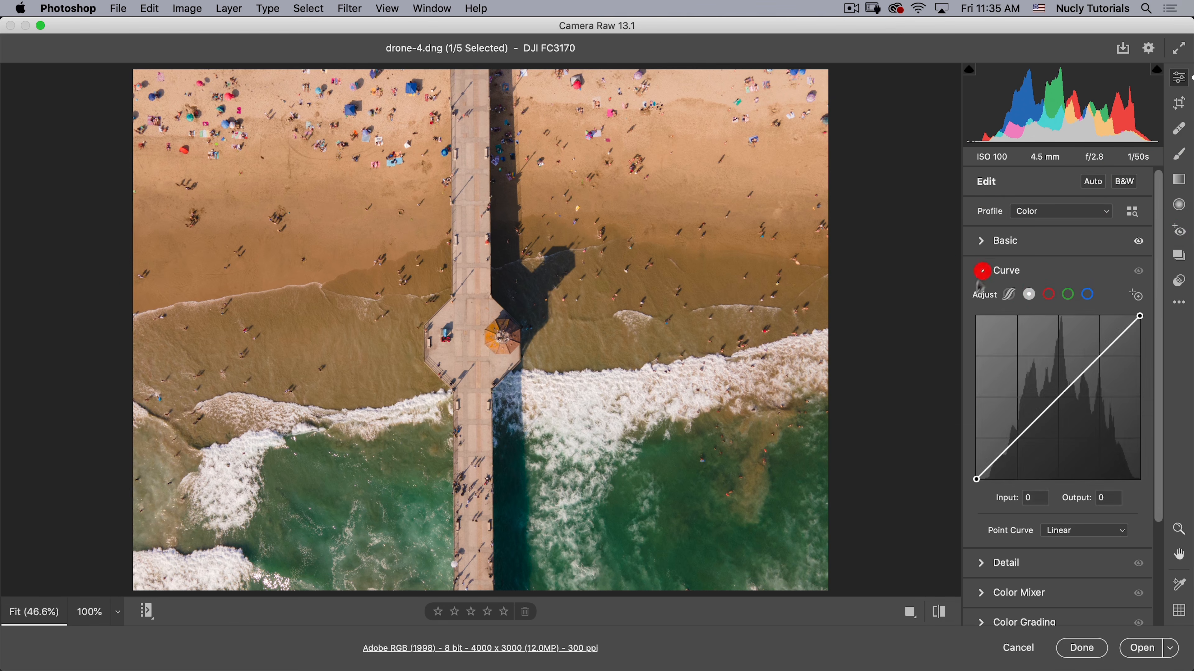
drag(1163, 295, 1161, 362)
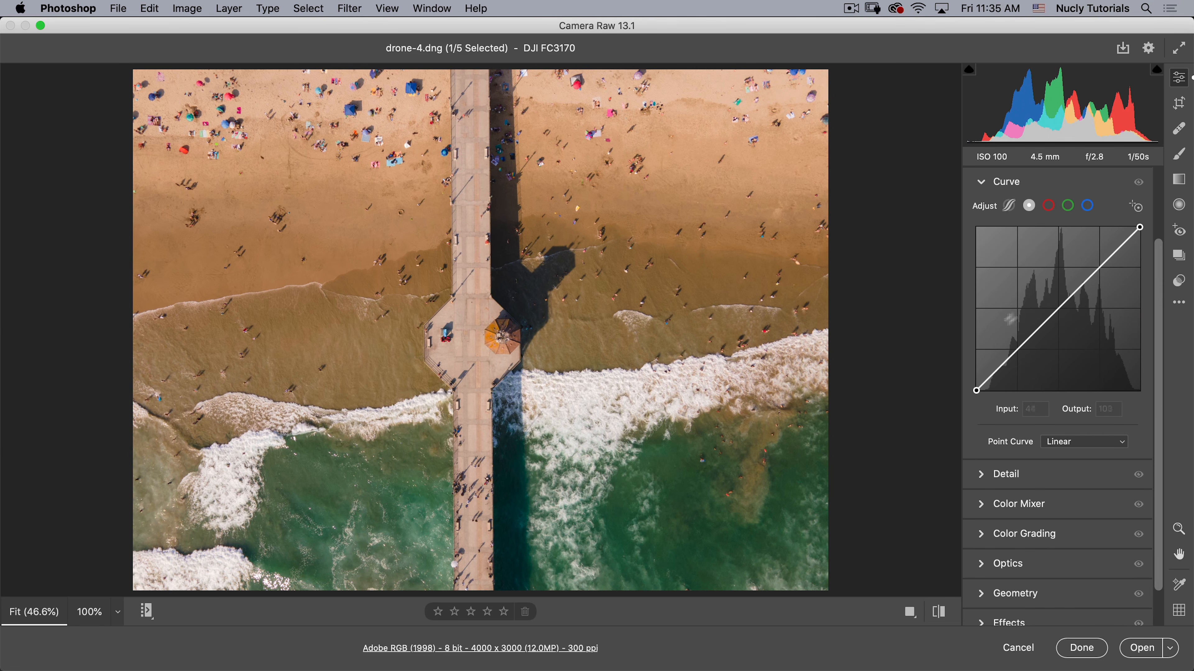
drag(1021, 346, 1020, 359)
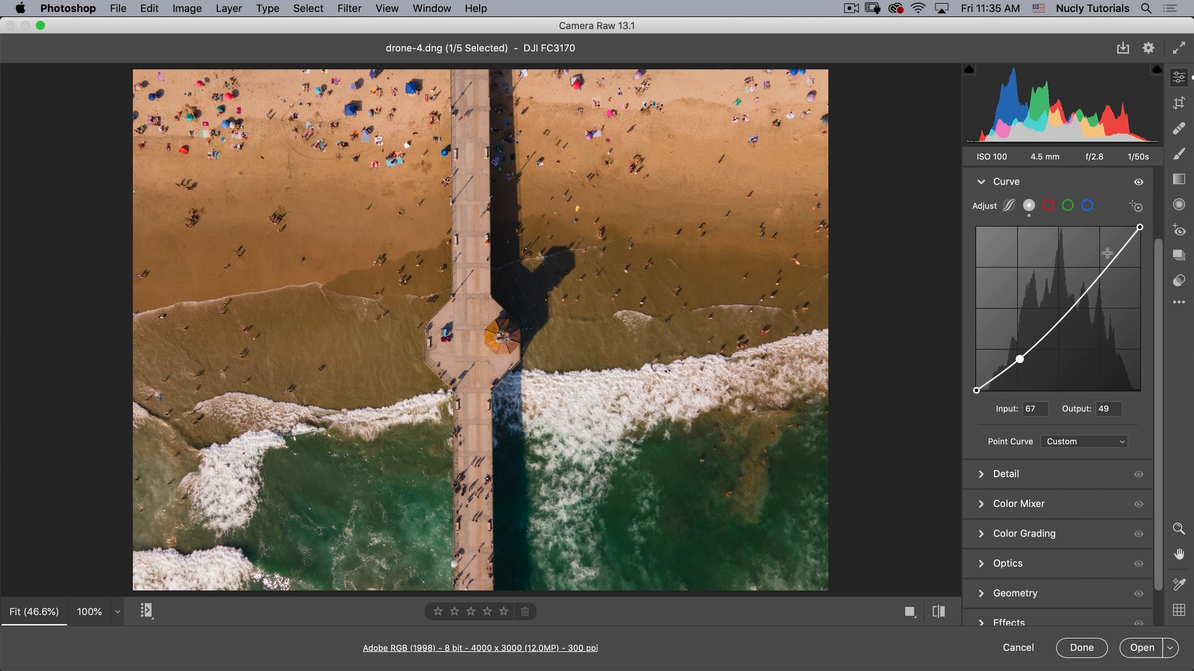
drag(1111, 262, 1105, 255)
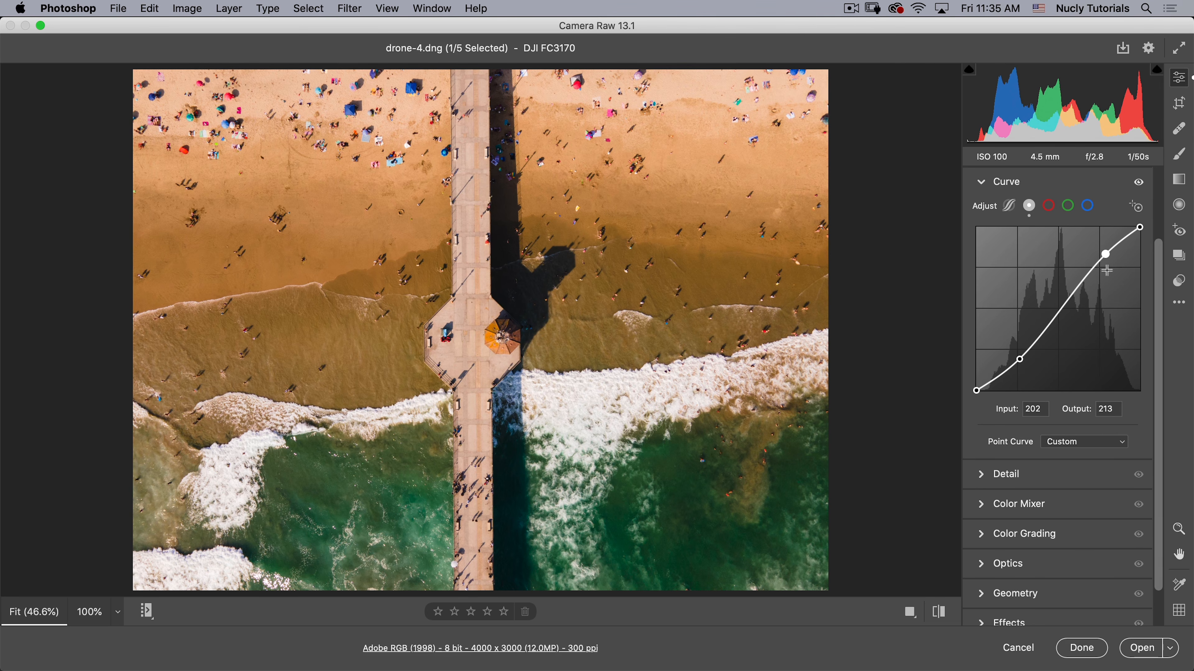
Step: Remove both S-curve points from the combined-channel point curve so it is a straight line
drag(1020, 360, 958, 167)
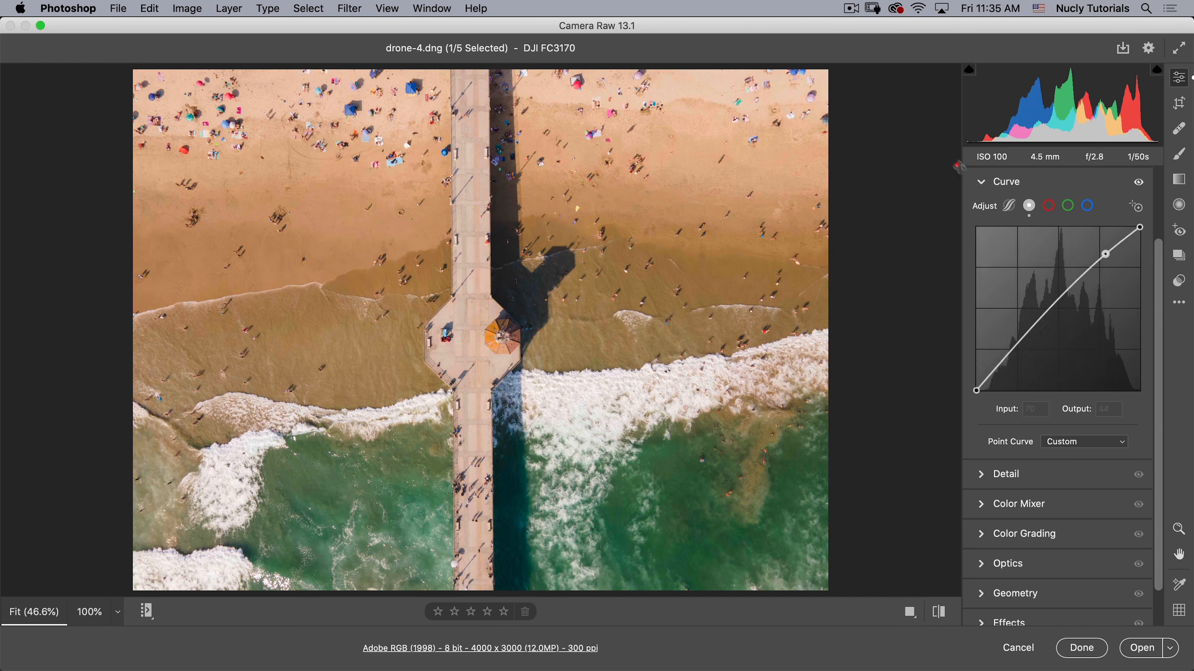
drag(1106, 254, 1005, 169)
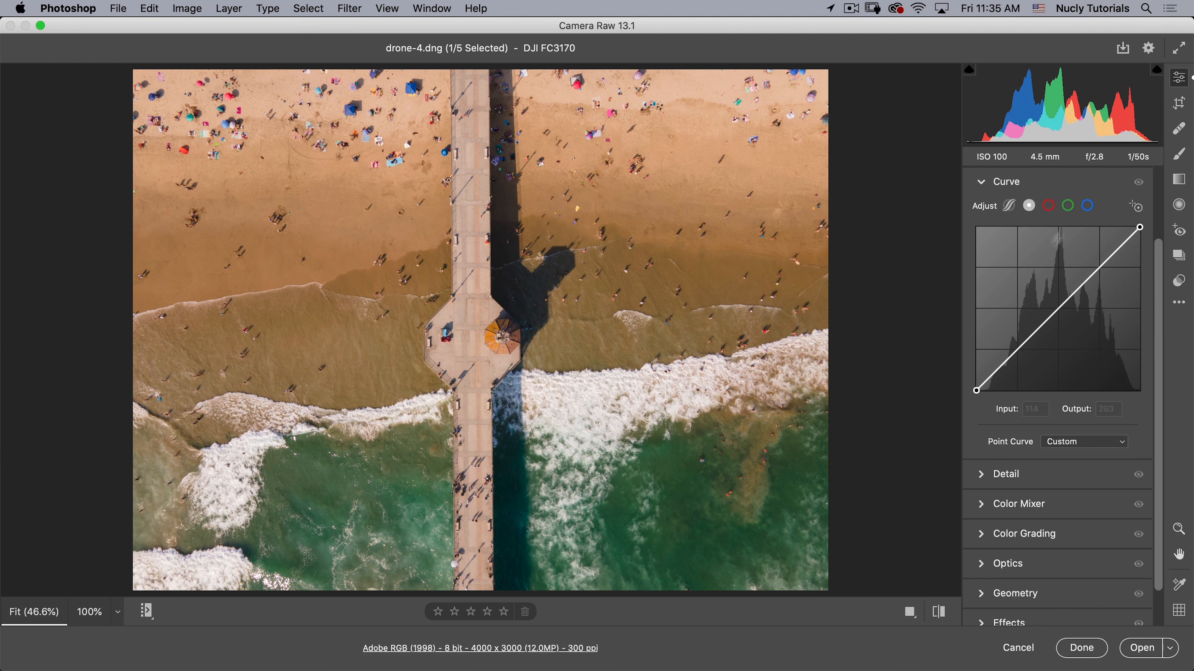
Step: Try a blue-channel curve with points at input 20, output 30 and input 193, output 187, and reset the Curve adjustments
click(1089, 207)
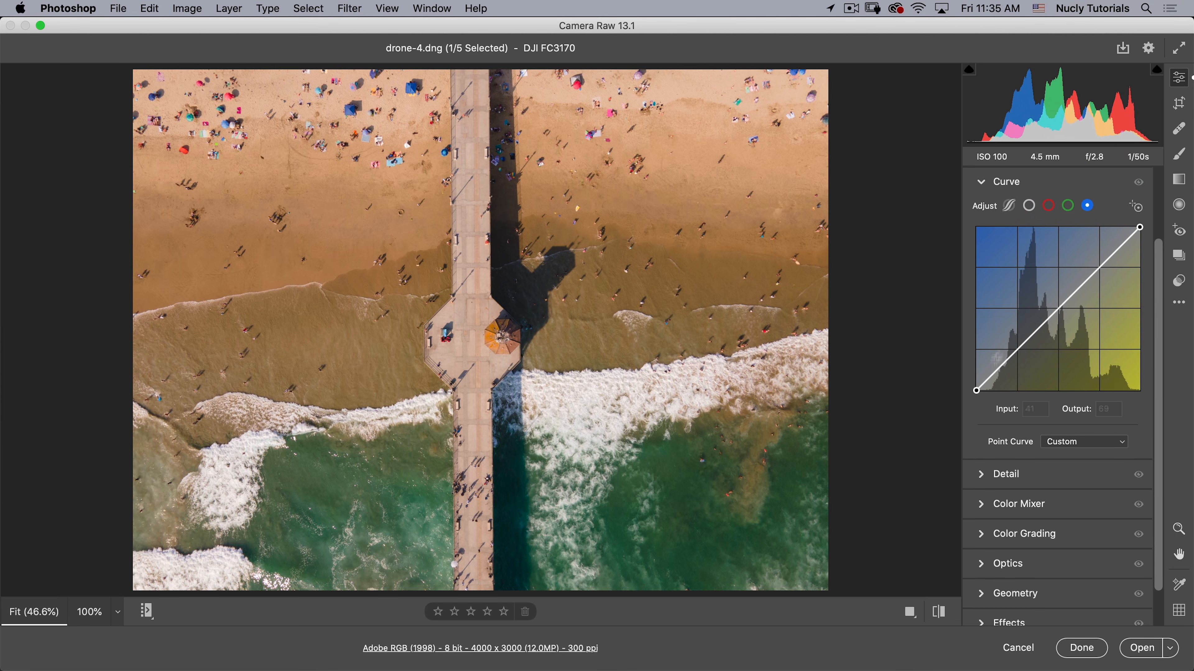
drag(989, 378, 989, 371)
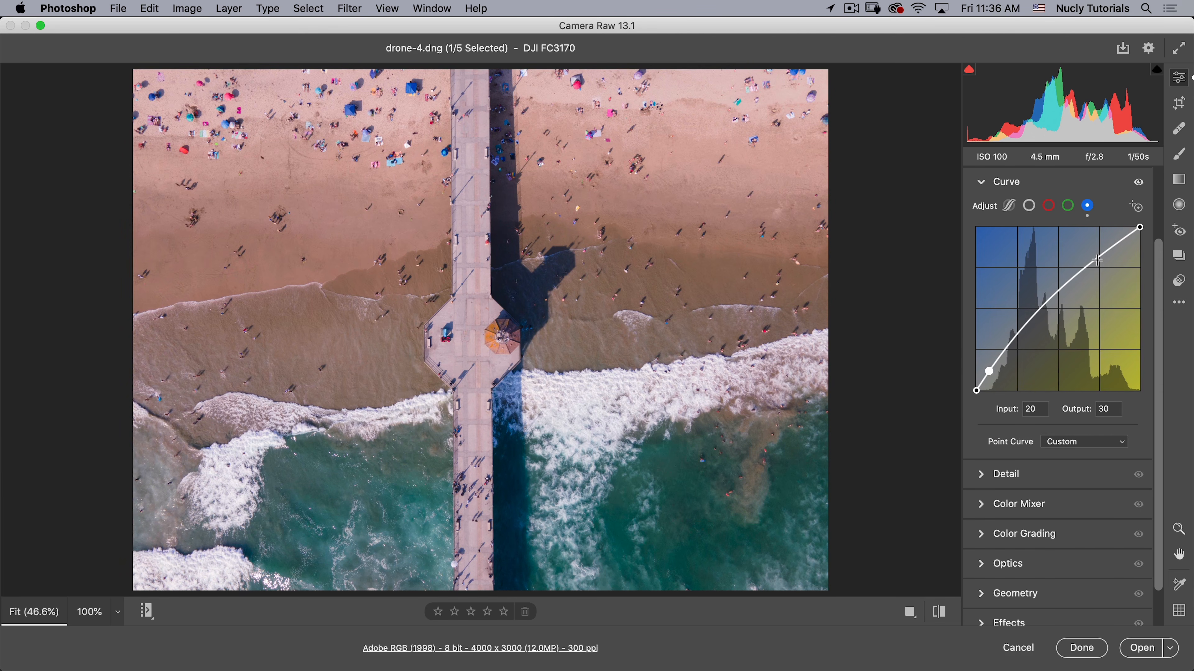
drag(1097, 260, 1100, 271)
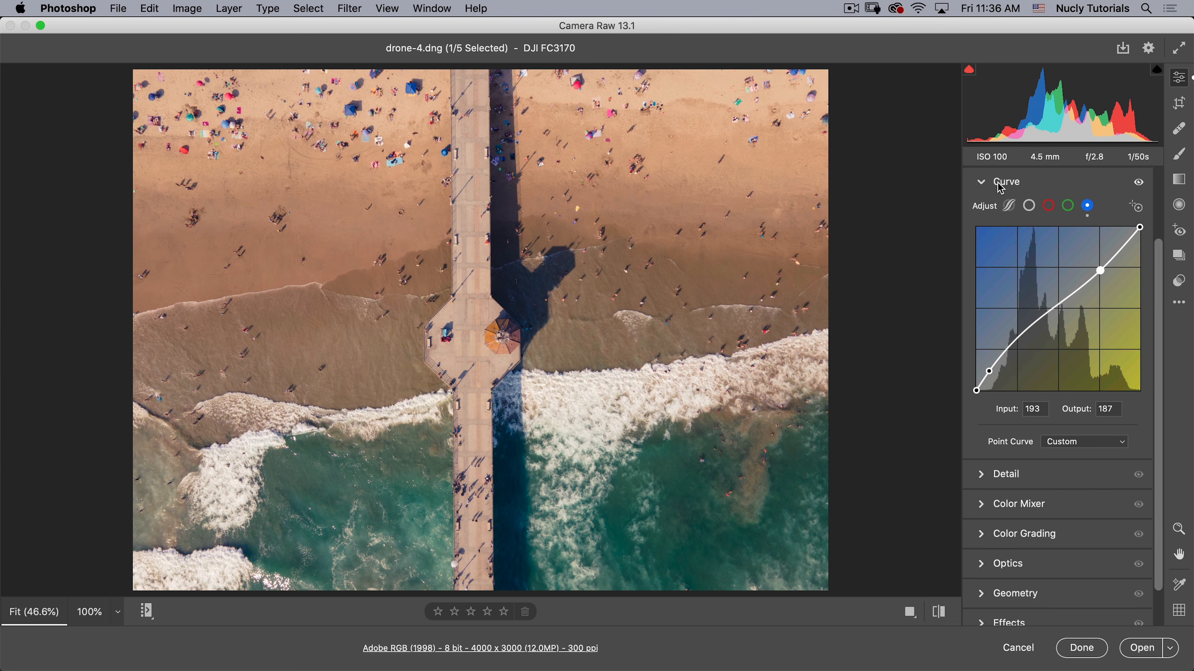
key(alt)
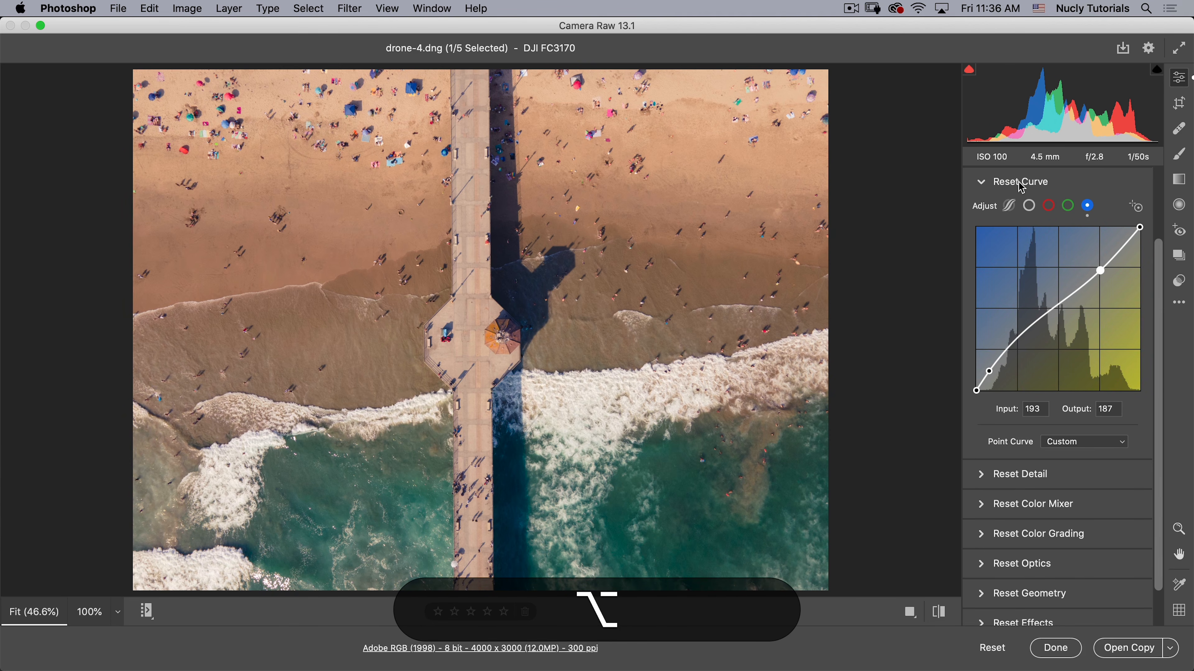
alt+click(1022, 187)
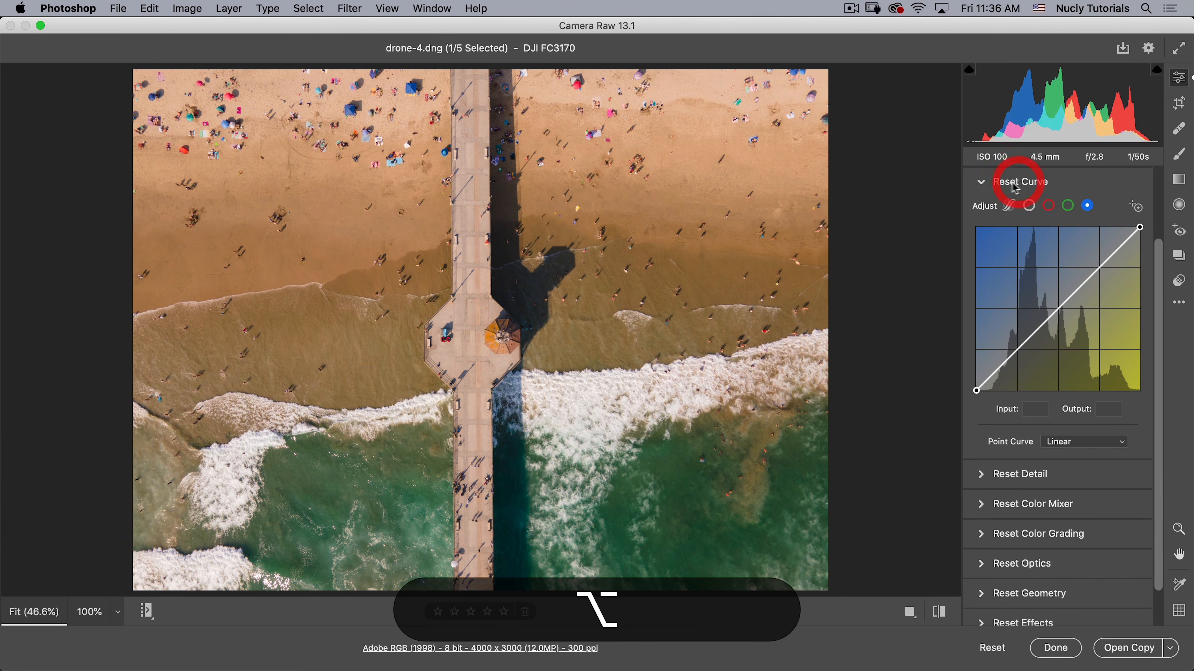
click(983, 188)
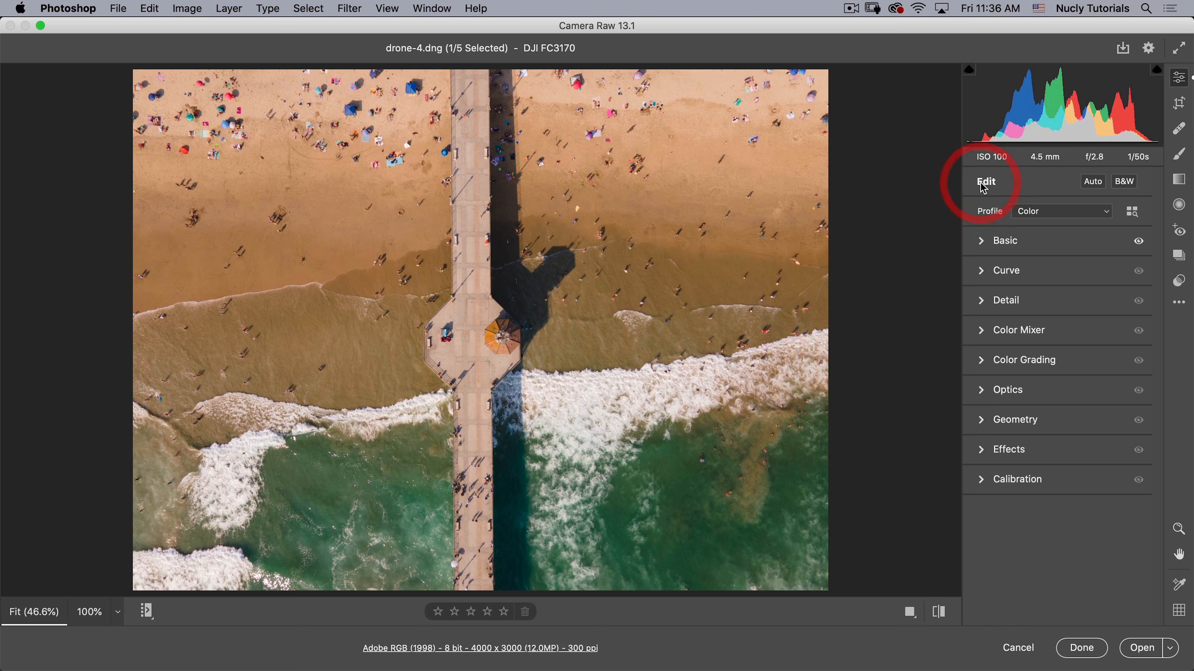
Step: Look over the sharpening and noise reduction settings and the filmstrip of open photos
click(985, 335)
click(983, 332)
click(982, 302)
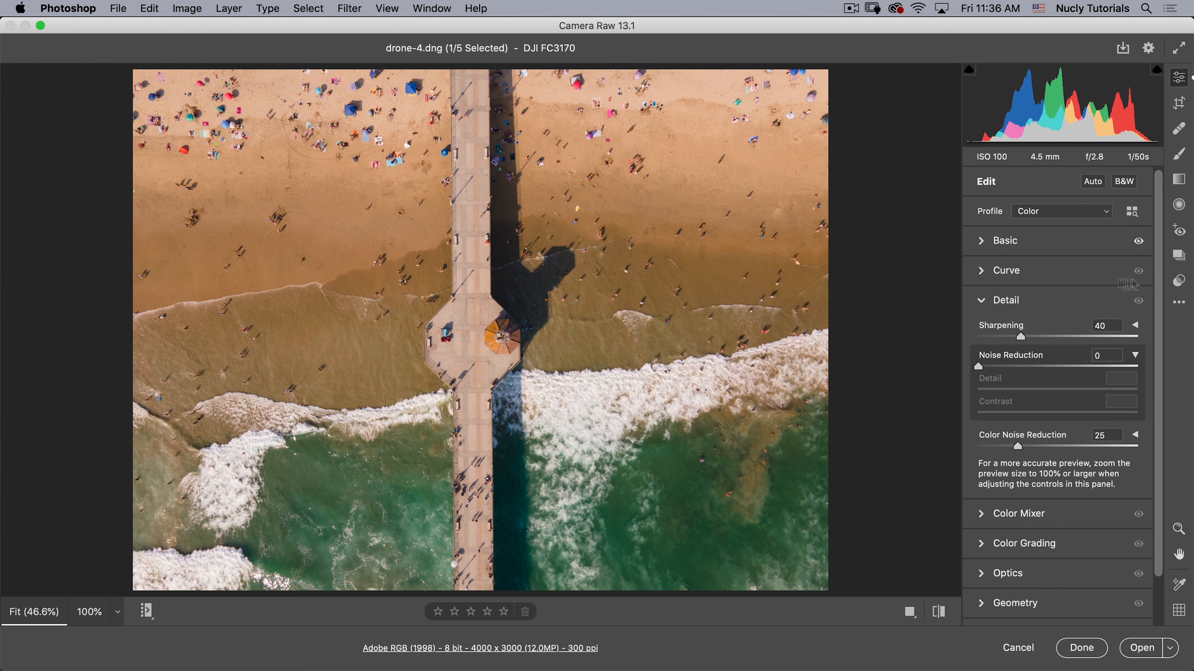
click(983, 304)
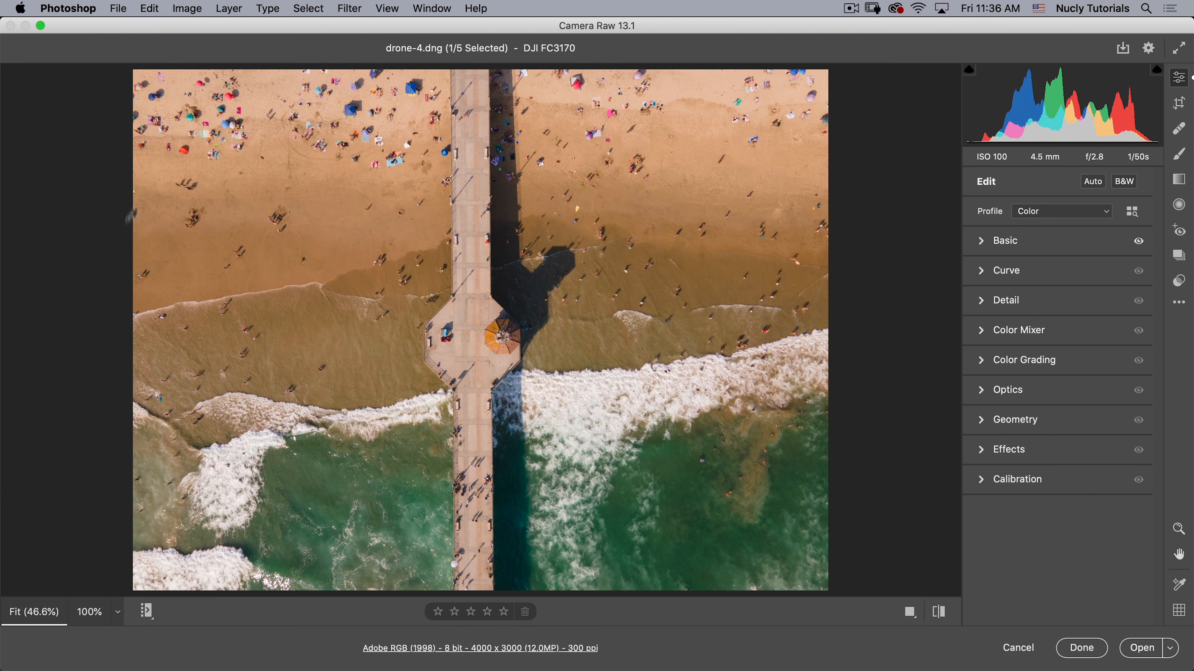
click(147, 612)
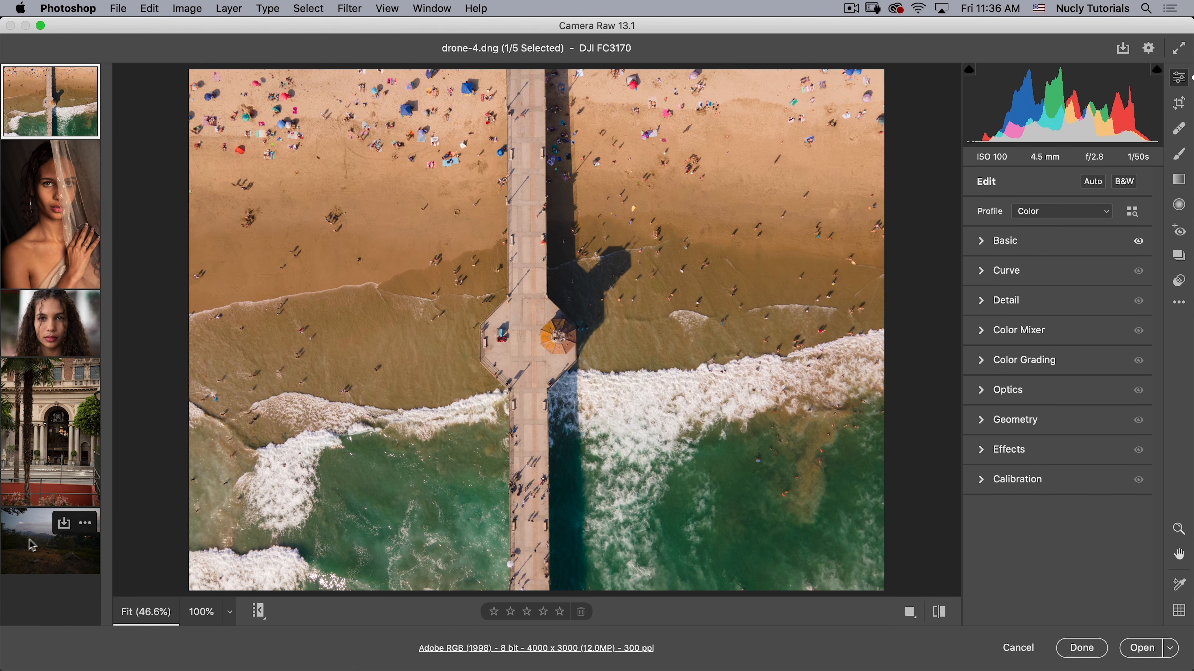
click(258, 611)
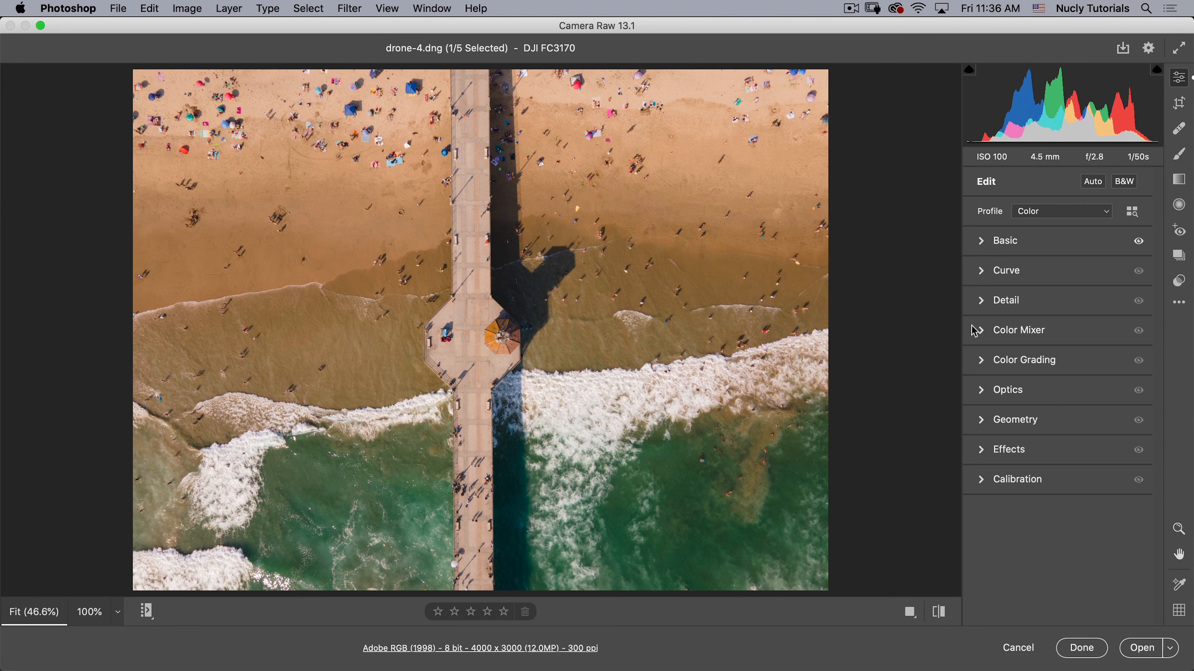
Step: Shift the hues in the HSL Color Mixer to Yellows -22, Greens +80 and Aquas +92
click(985, 335)
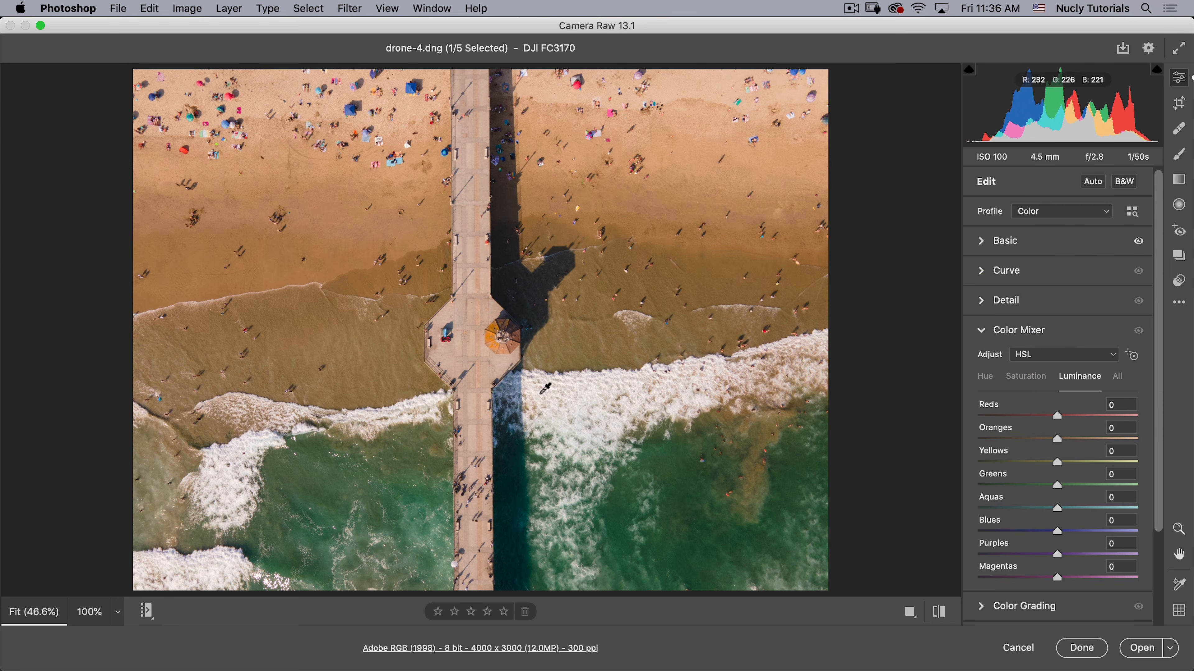
click(985, 376)
click(1025, 376)
click(1079, 376)
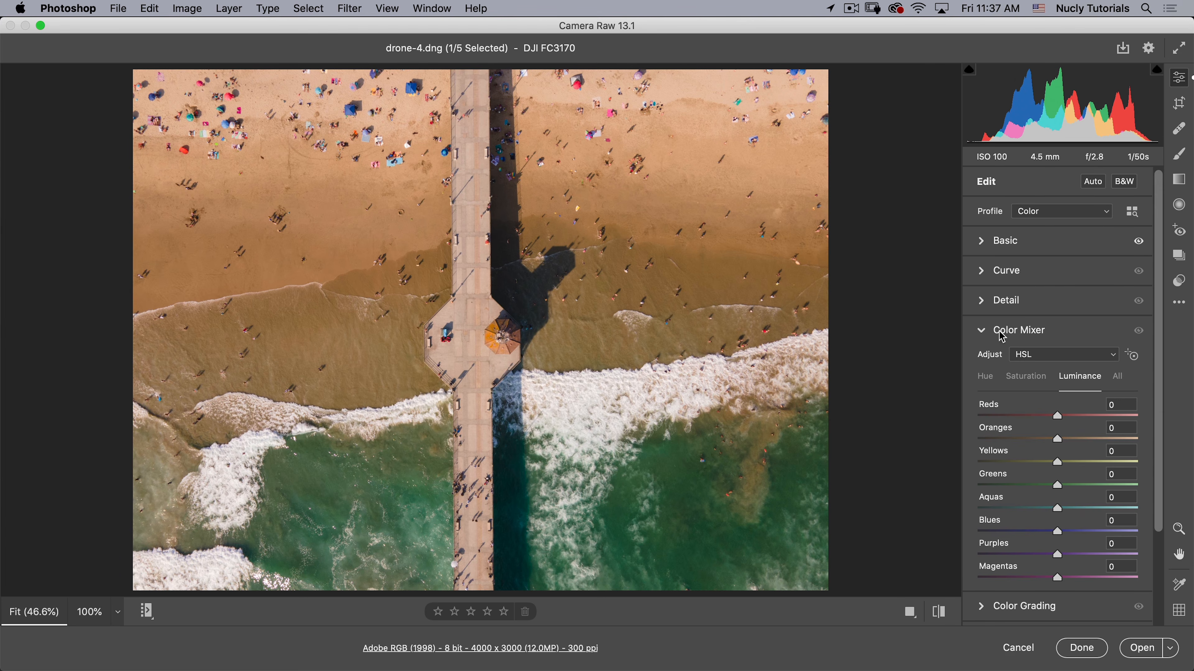
click(985, 376)
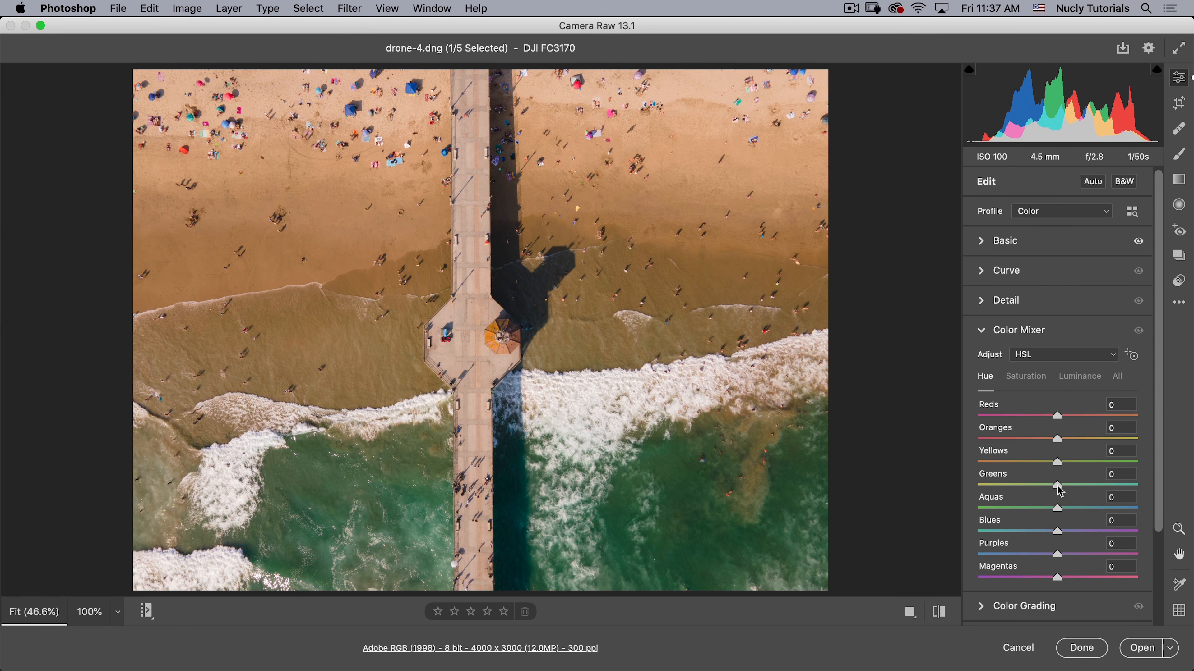
mouse_move(1100, 480)
mouse_down()
mouse_move(1085, 507)
mouse_move(1130, 507)
mouse_move(1114, 482)
mouse_up()
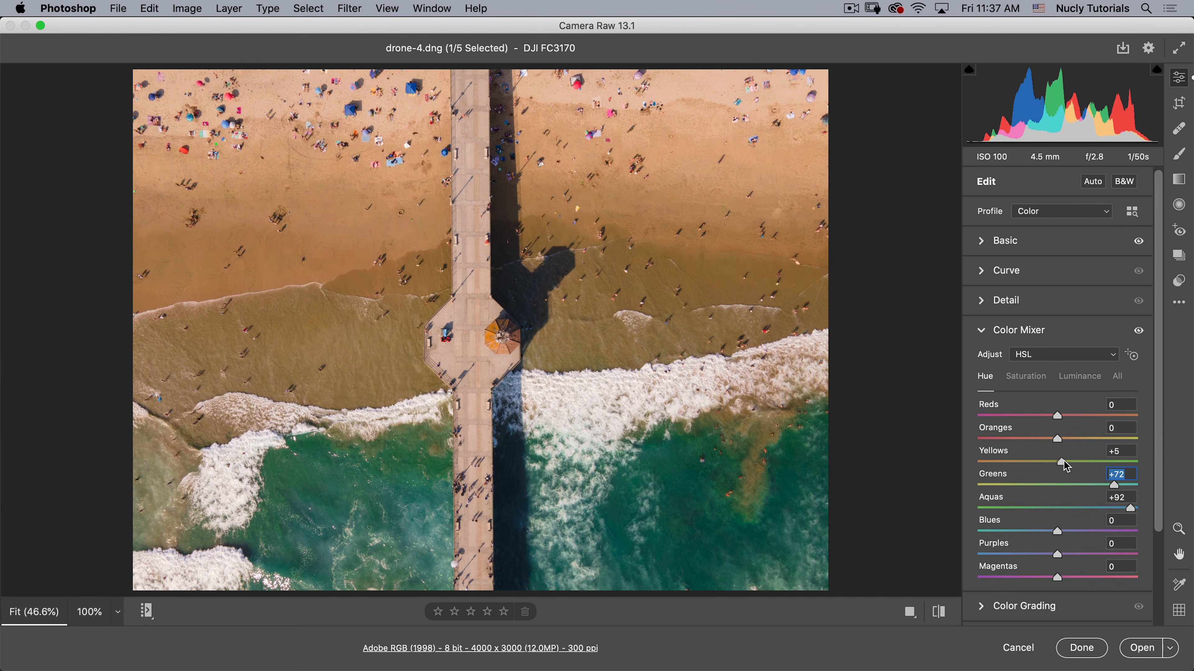
drag(1061, 463, 1041, 466)
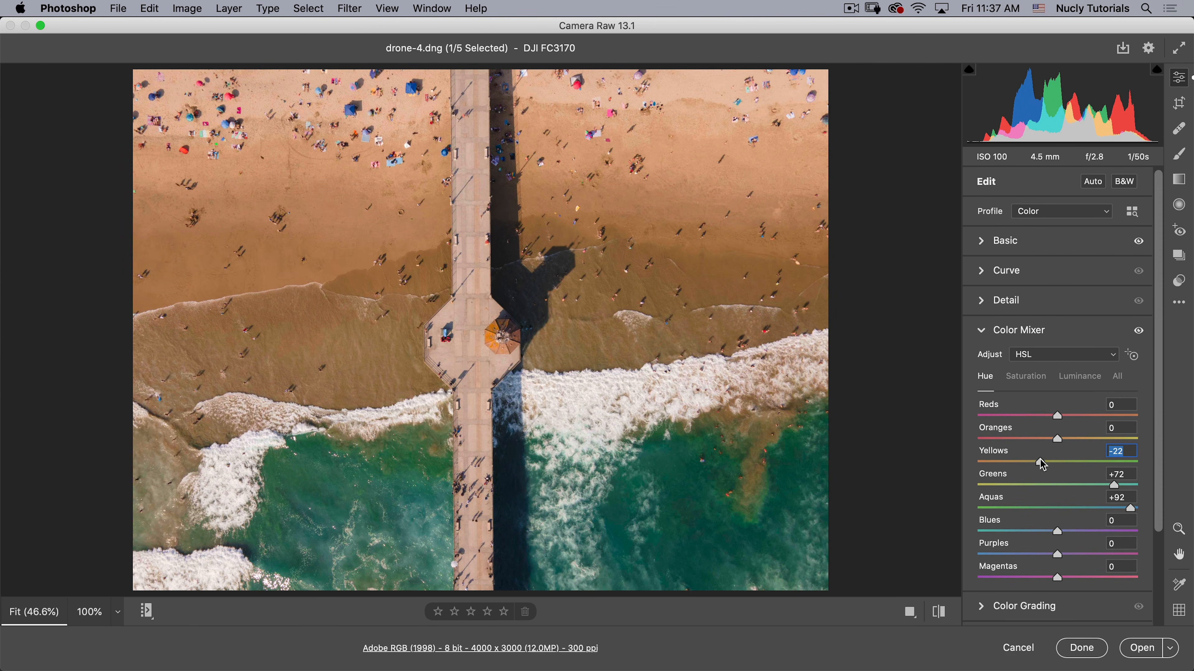
drag(1115, 486, 1122, 487)
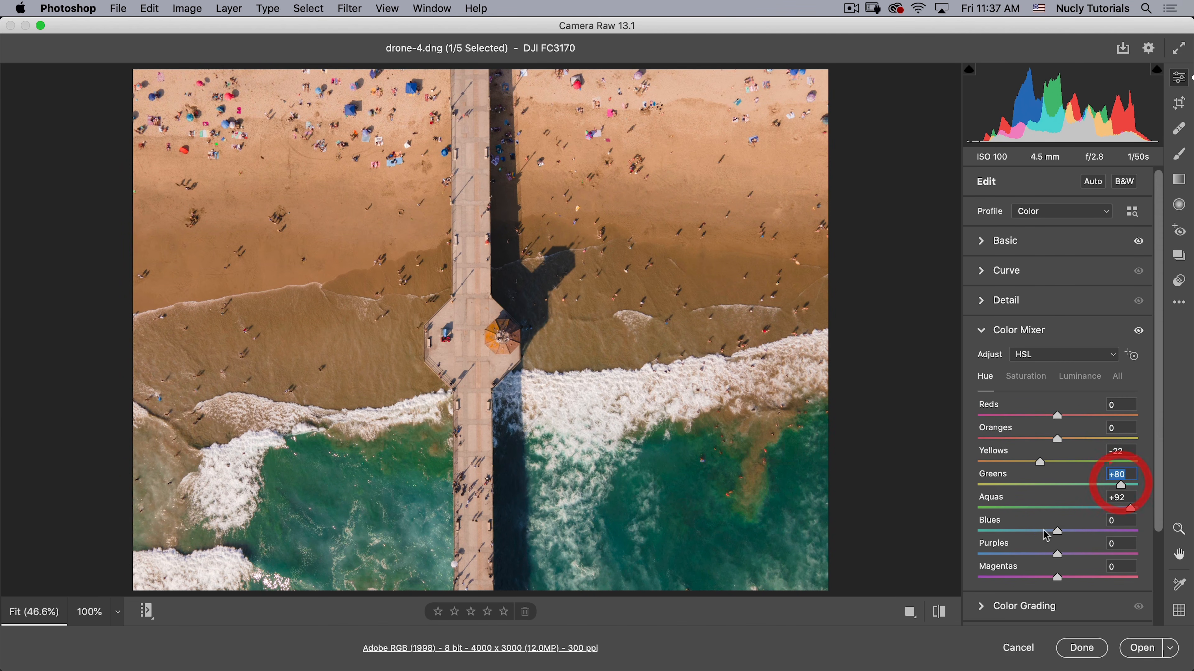
mouse_move(1058, 531)
mouse_down()
mouse_move(1069, 536)
mouse_move(1061, 532)
mouse_up()
Step: Raise the HSL saturation of the Greens to +16 and the Aquas to +77
click(1036, 377)
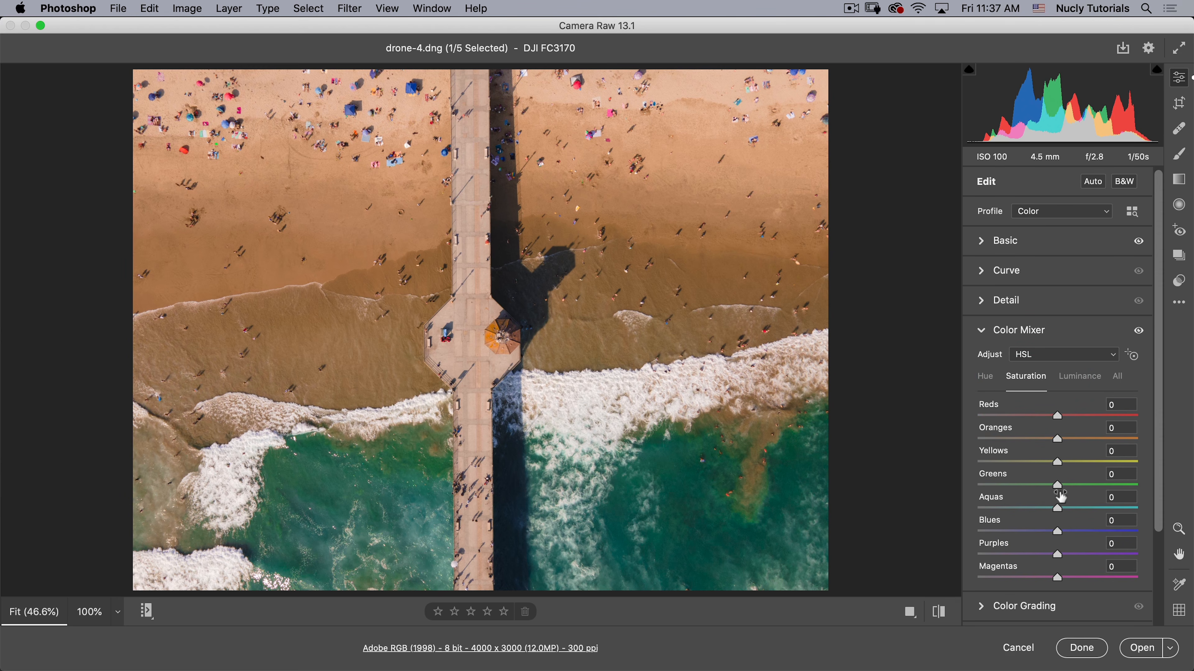
drag(1059, 486, 1116, 508)
click(1075, 484)
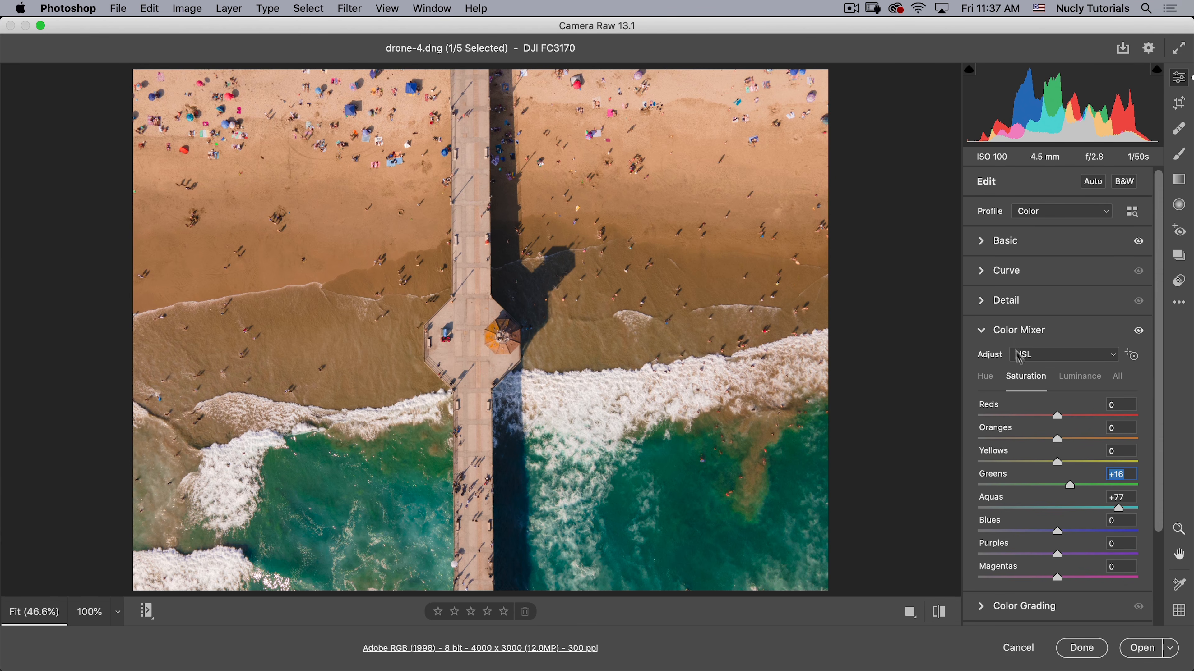
click(987, 336)
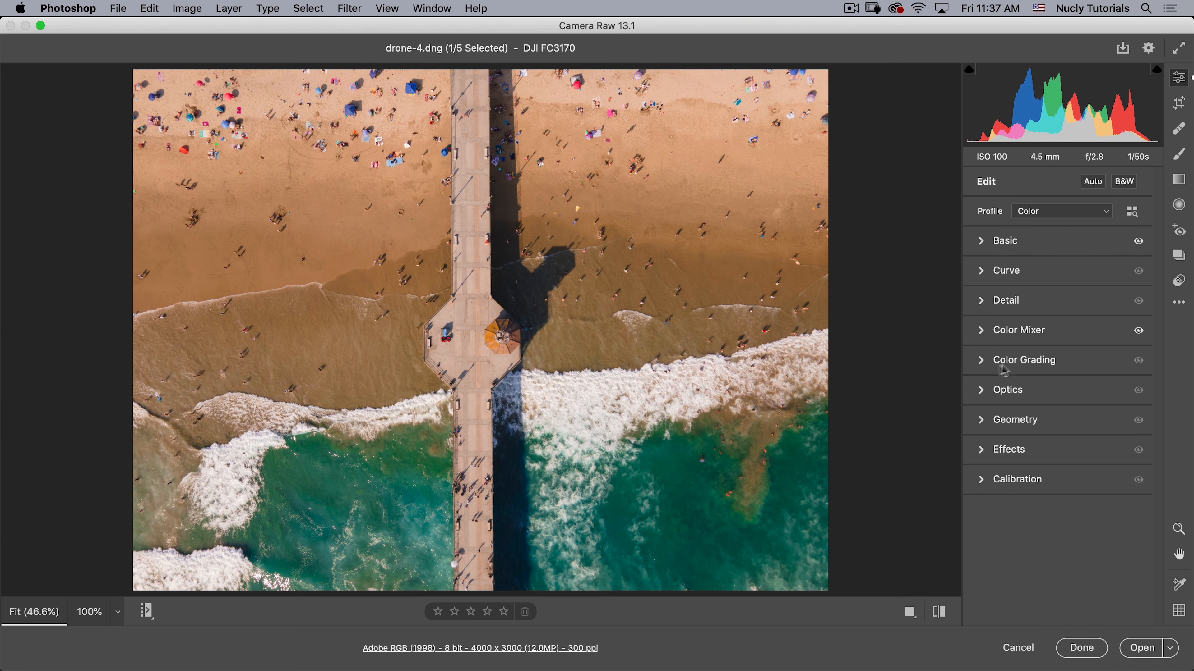
Step: Try a global magenta colour grade with Hue 324 and Saturation 49, and reset the Color Grading
click(986, 364)
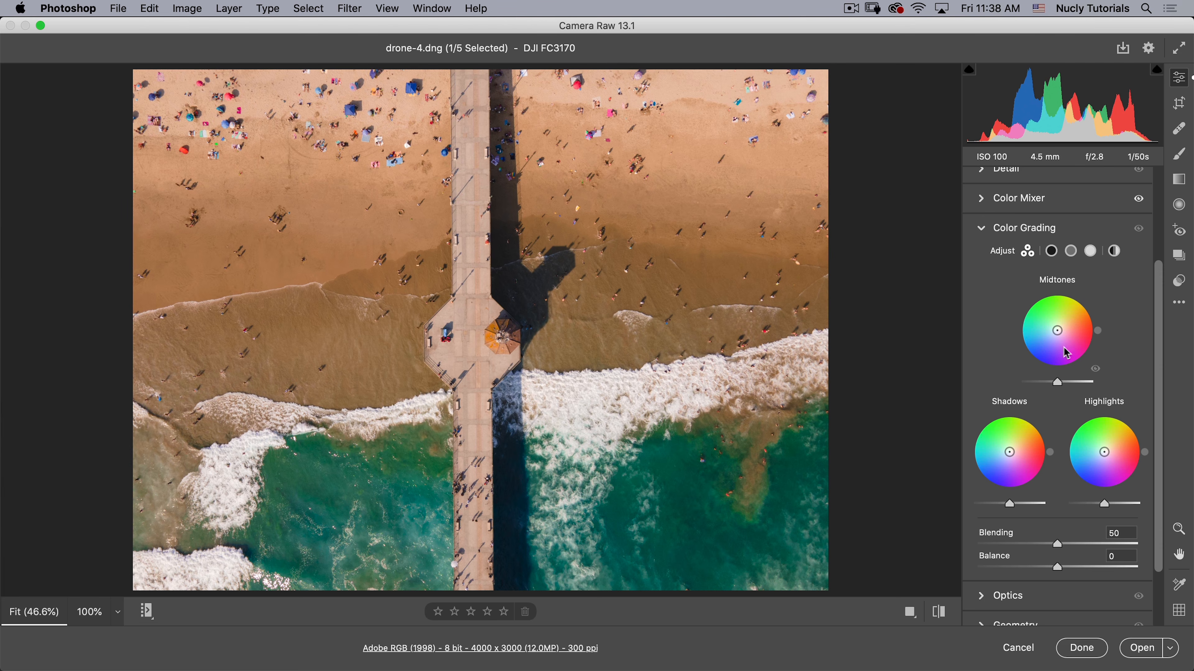
click(1116, 253)
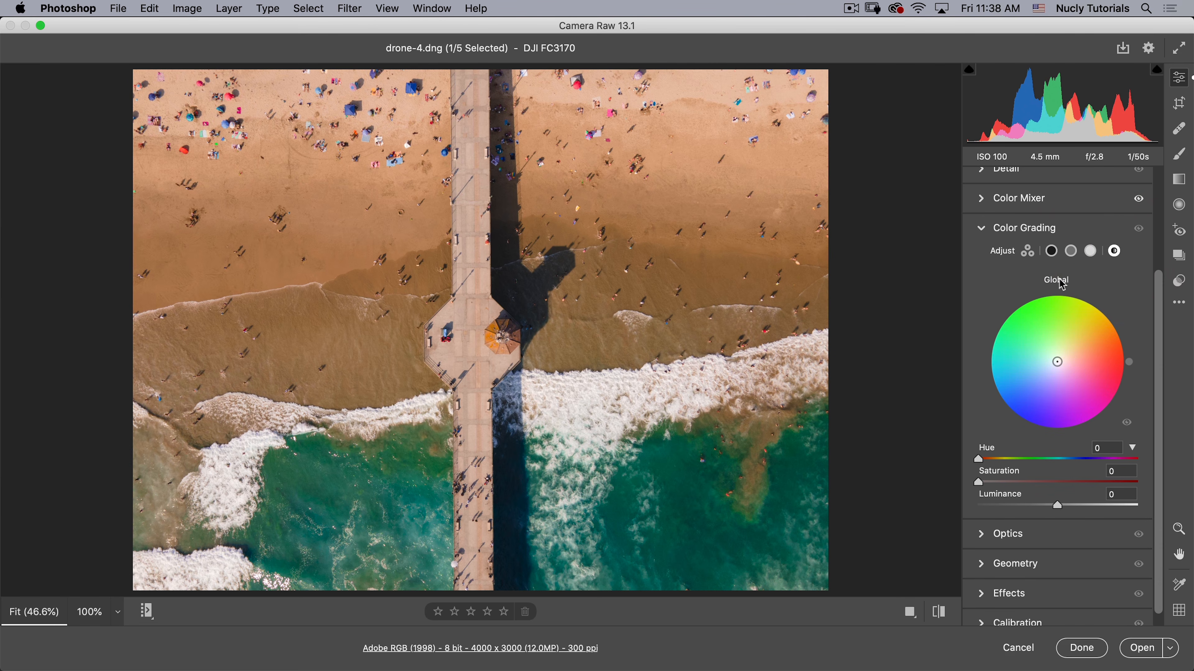
drag(1059, 364, 1084, 381)
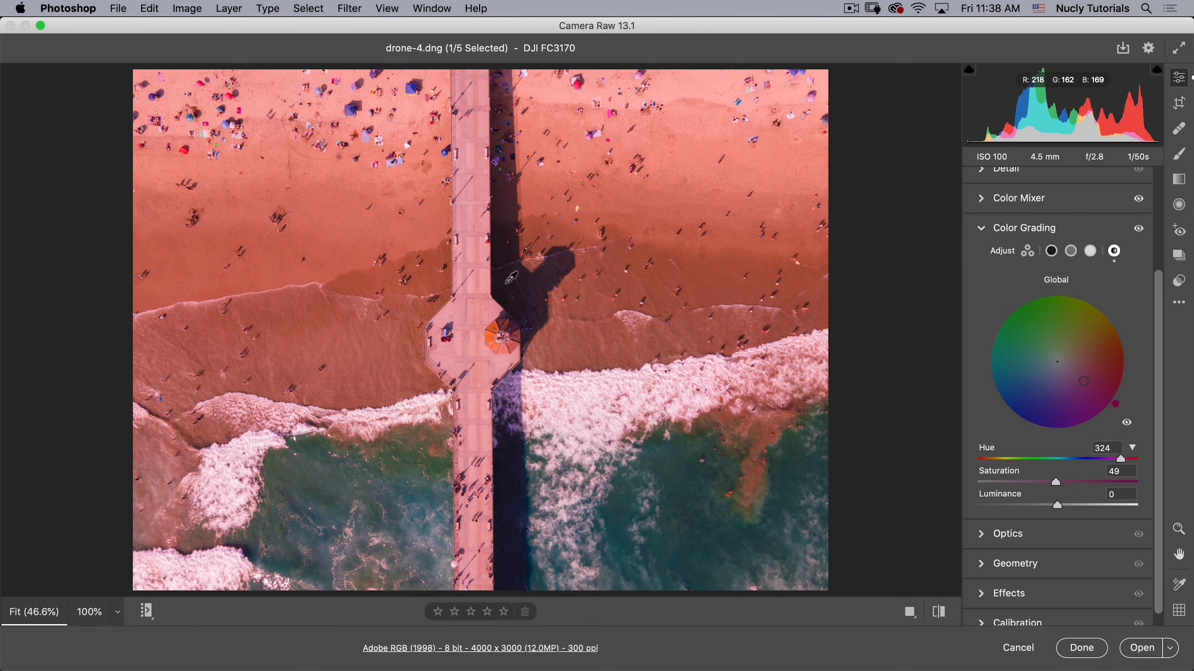
key(alt)
alt+click(1023, 231)
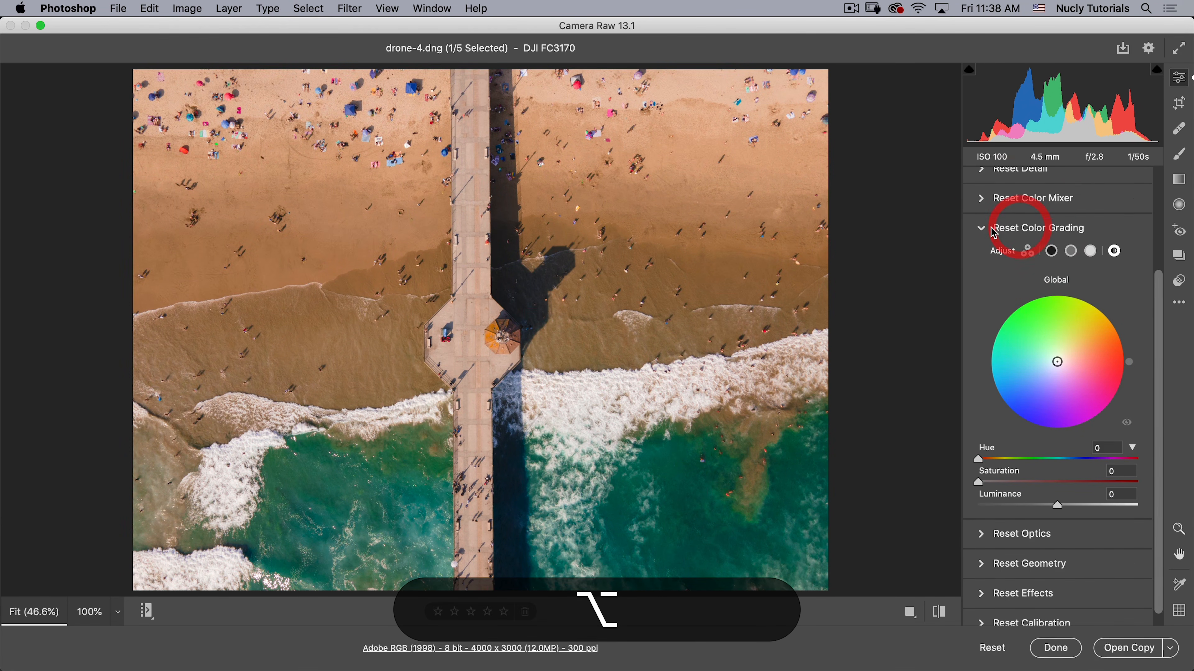
click(981, 229)
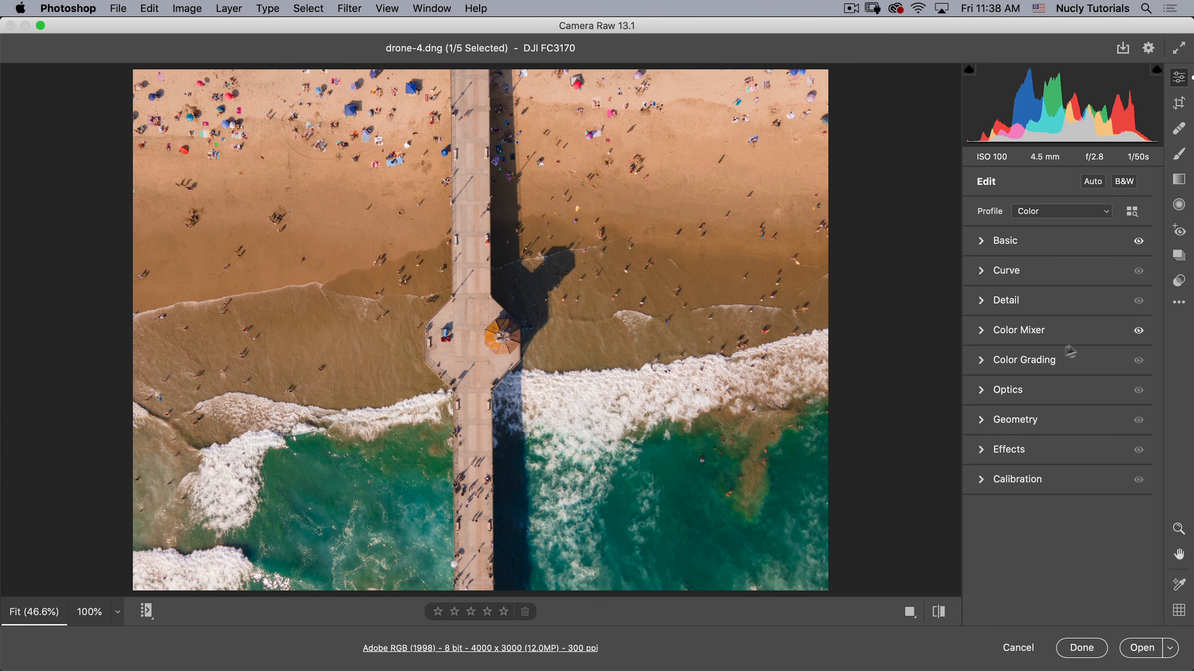
Step: Try a global green colour grade with Hue 130 and Saturation 55, and reset the Color Grading
click(982, 360)
drag(1057, 392, 1033, 365)
key(alt)
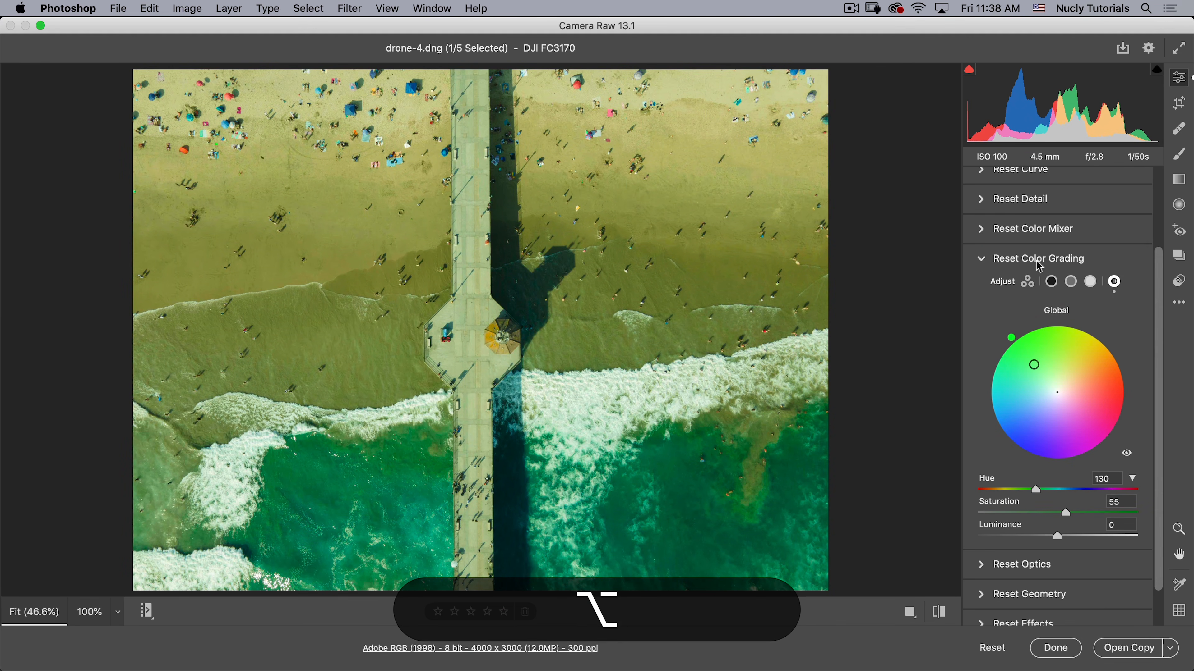
alt+click(1014, 259)
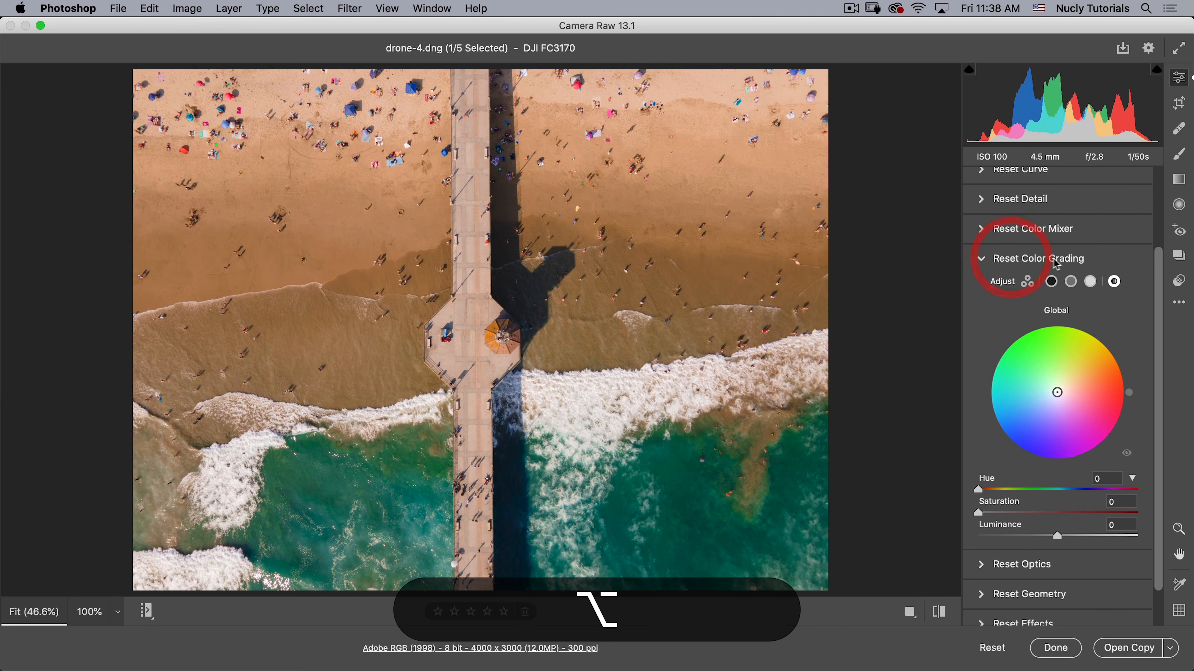
click(986, 262)
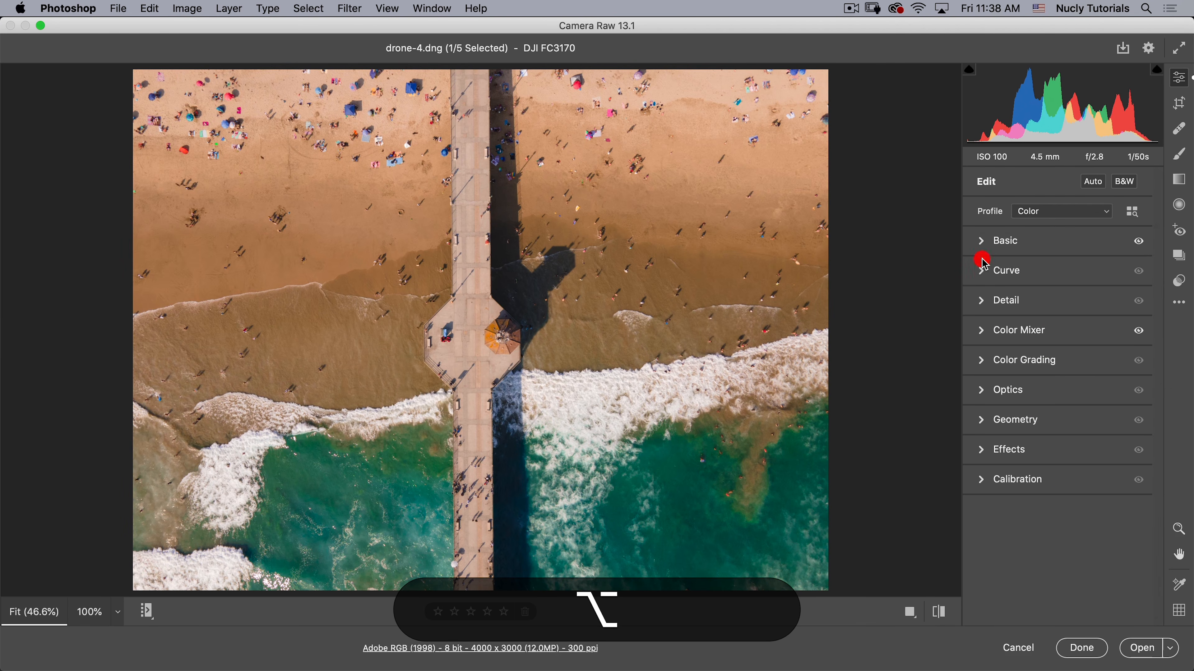
Step: Examine the lens profile, chromatic aberration and defringe options in Optics
click(986, 390)
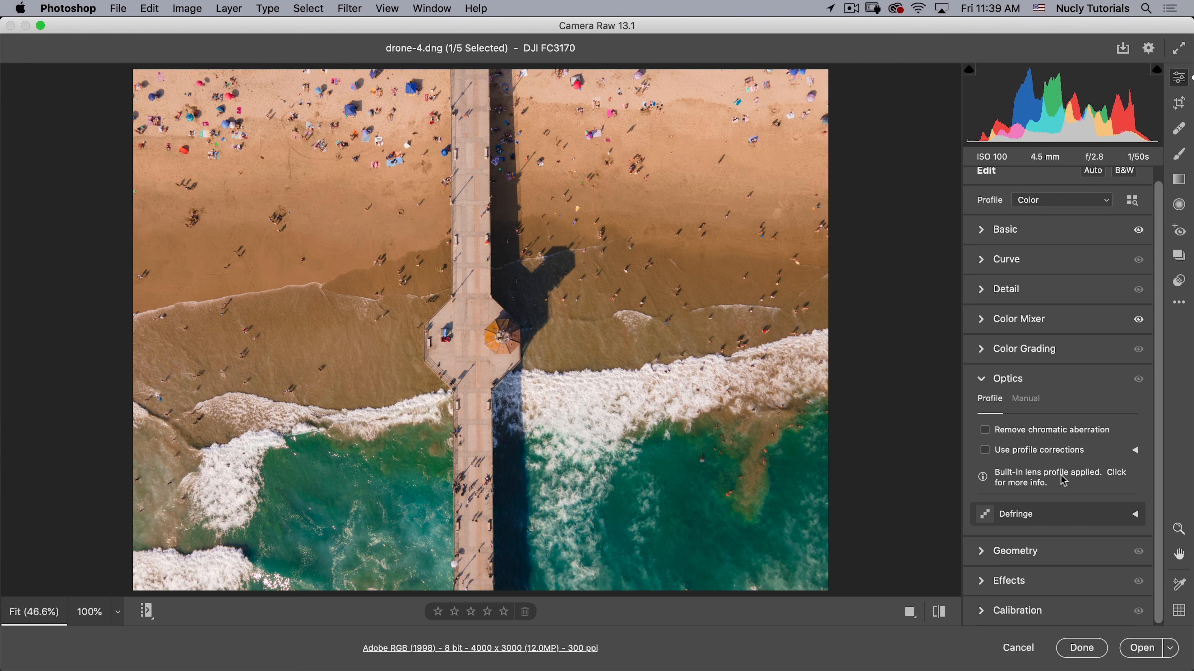
click(984, 383)
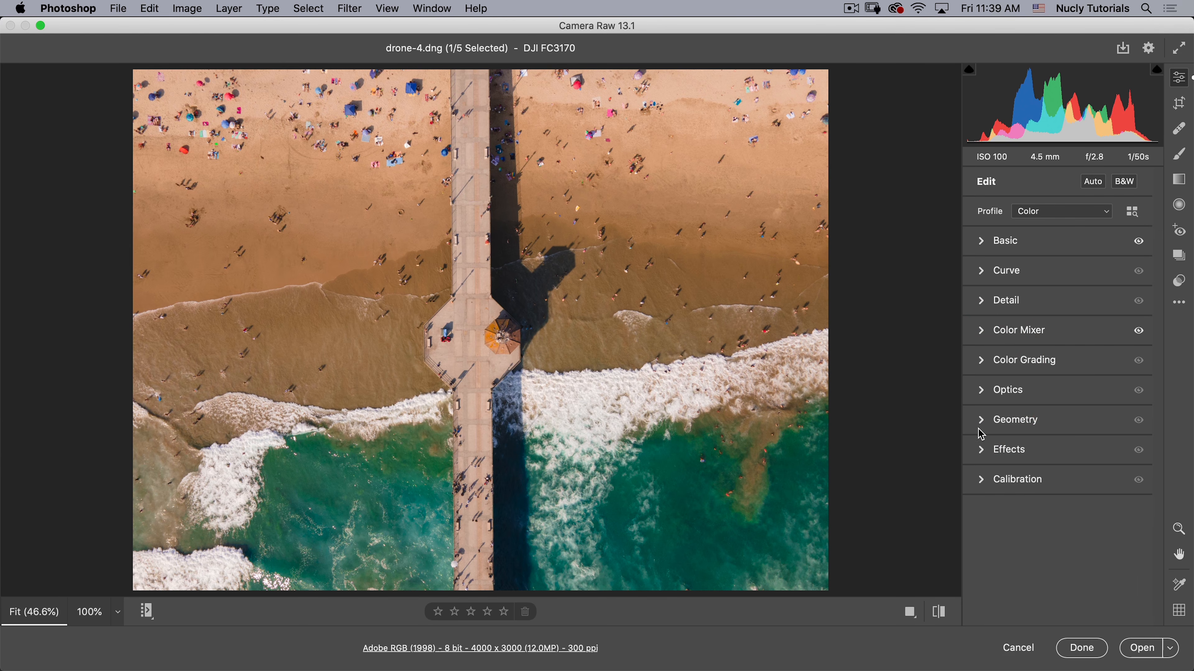
Step: Try the Auto Upright correction on the photo, turn it off, and apply the Level correction
click(983, 419)
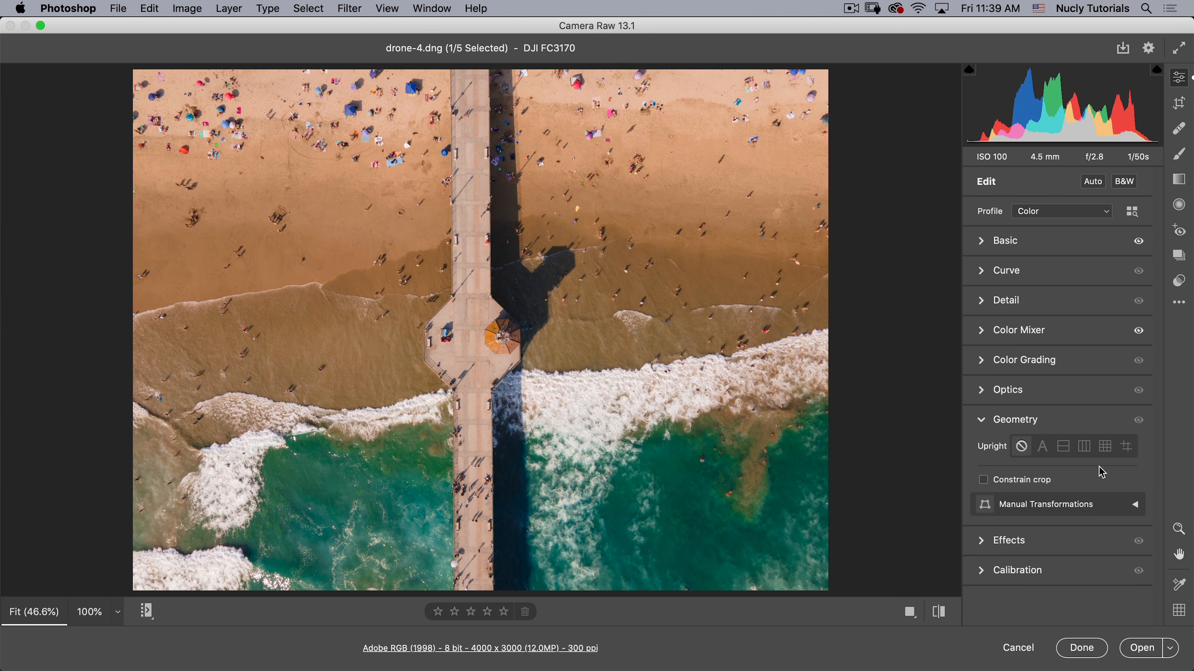
click(1048, 451)
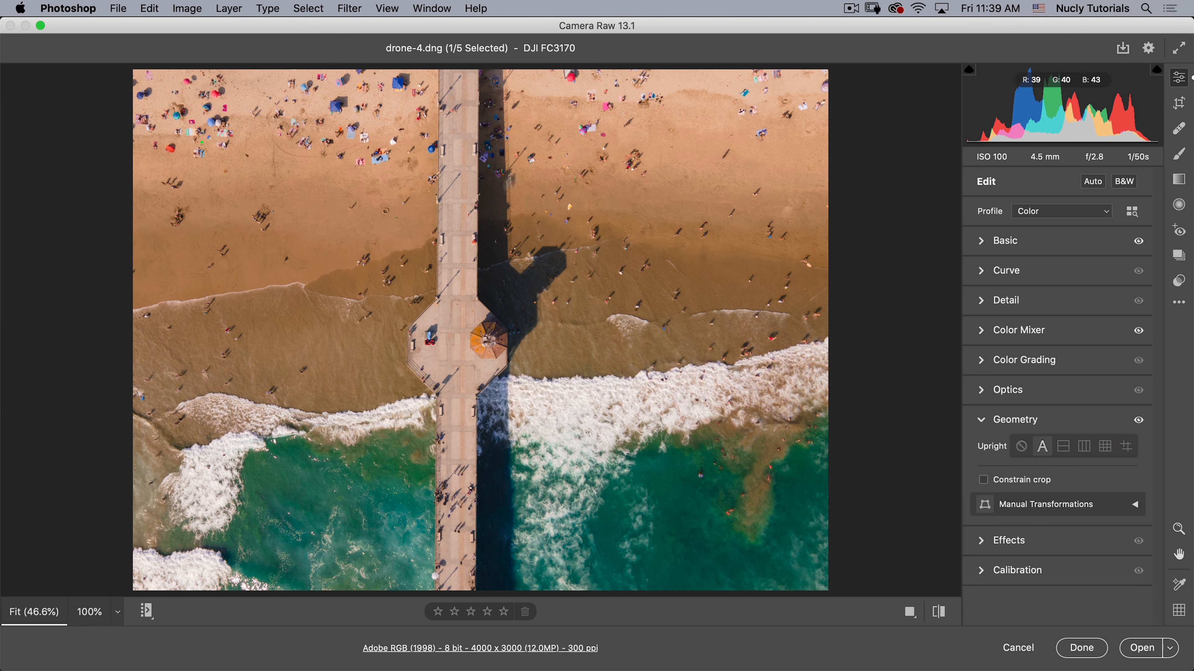
click(1021, 449)
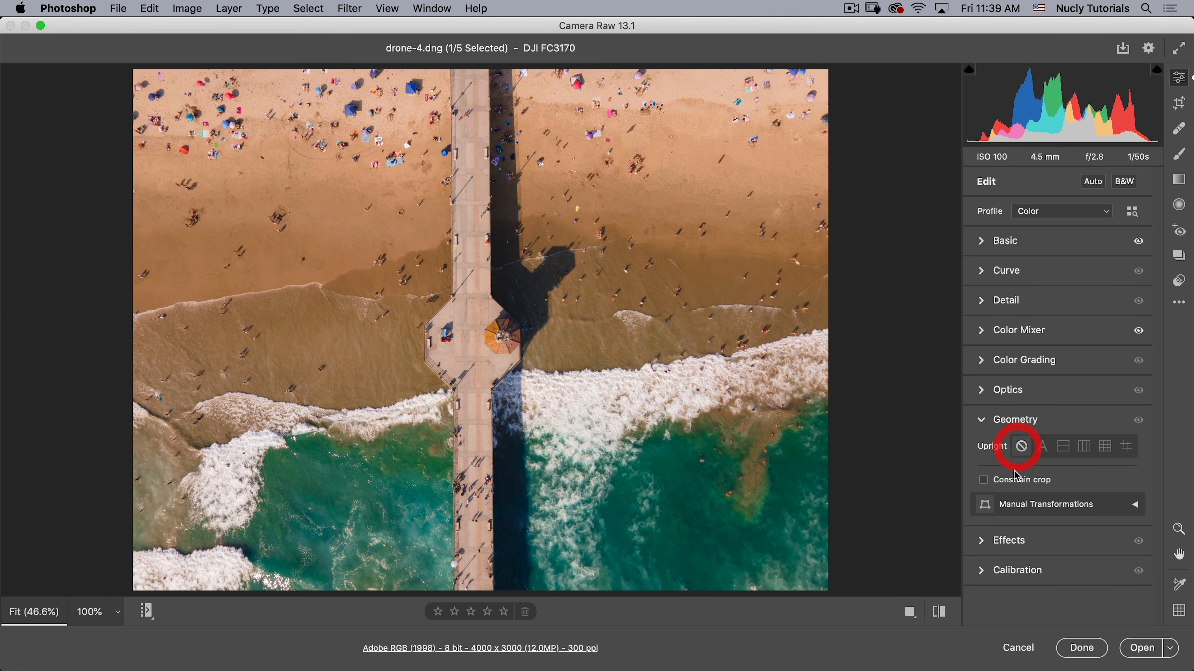
click(1064, 448)
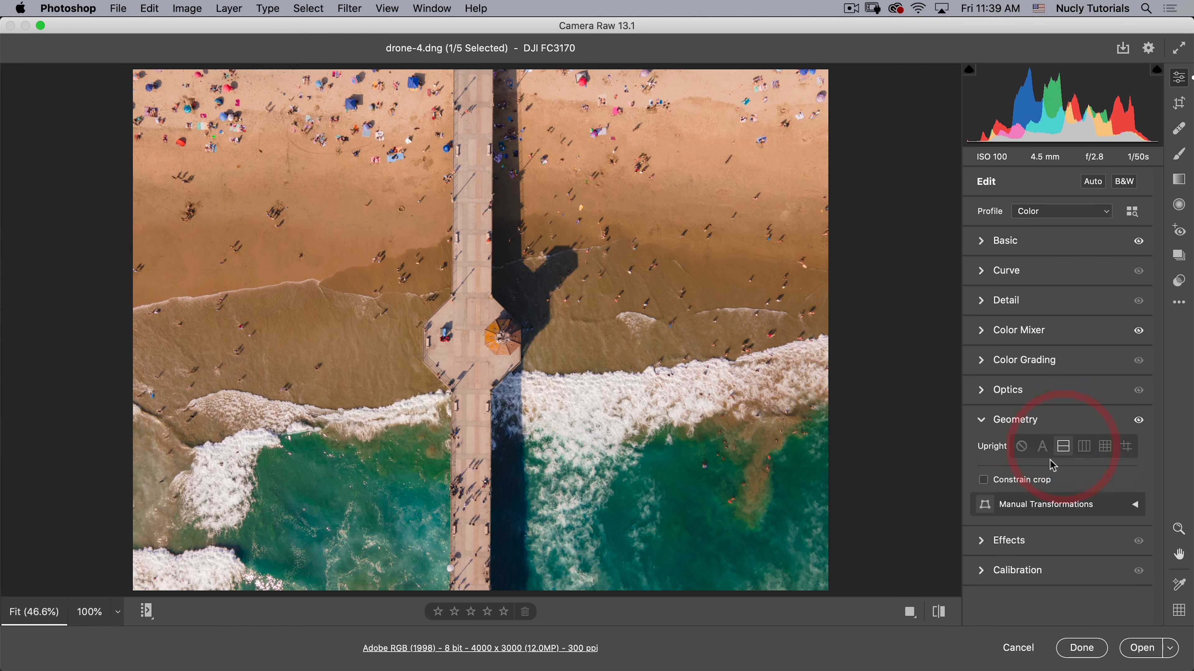
Step: Try the Vertical and Full Upright corrections on the pier photo
click(1084, 447)
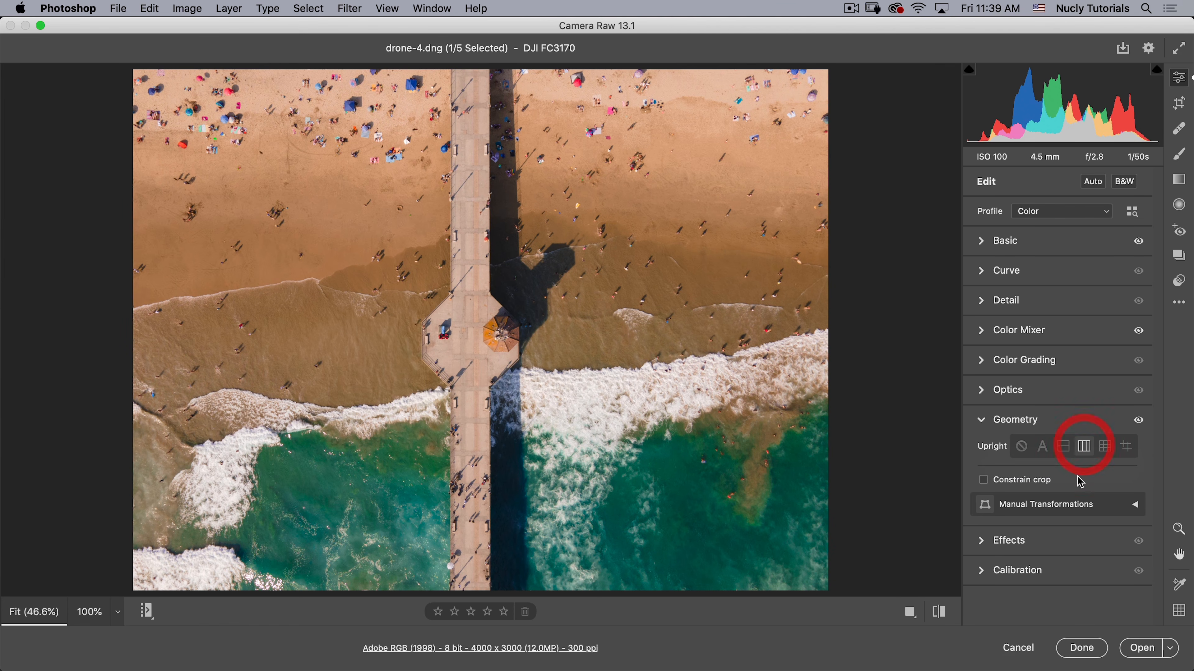
click(1109, 449)
click(1109, 450)
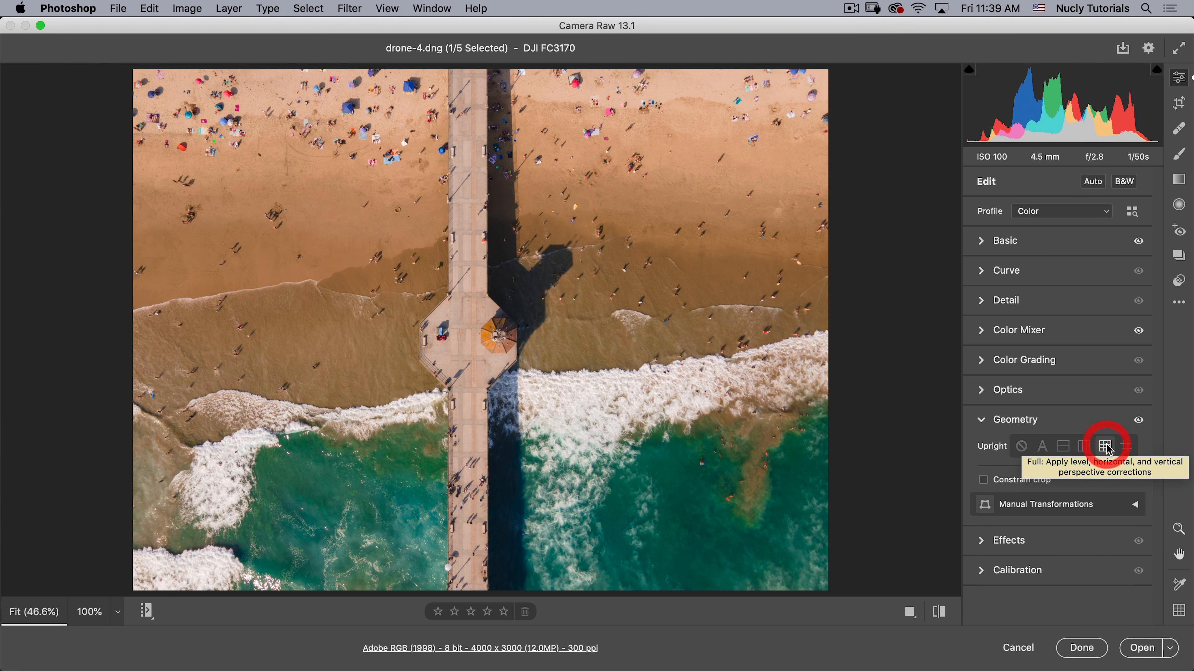
Step: Apply the Guided Upright correction with two vertical guides drawn along both edges of the pier, and close the Geometry settings
click(1127, 447)
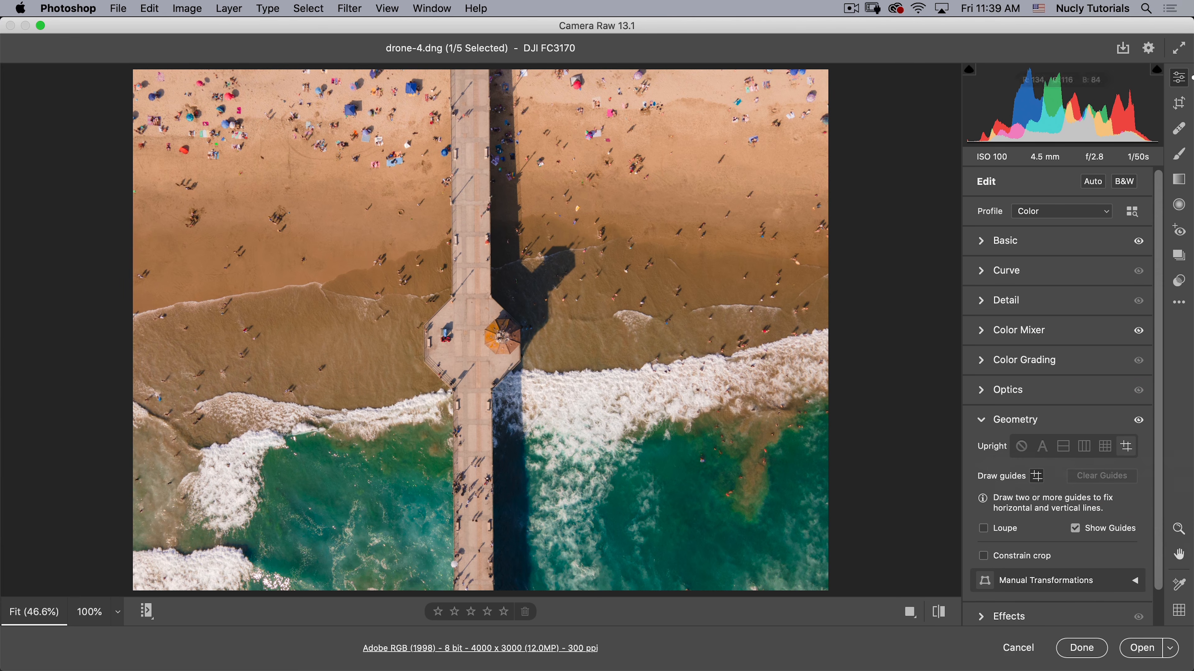
drag(450, 87, 454, 282)
key(space)
drag(522, 203, 529, 419)
drag(540, 346, 533, 392)
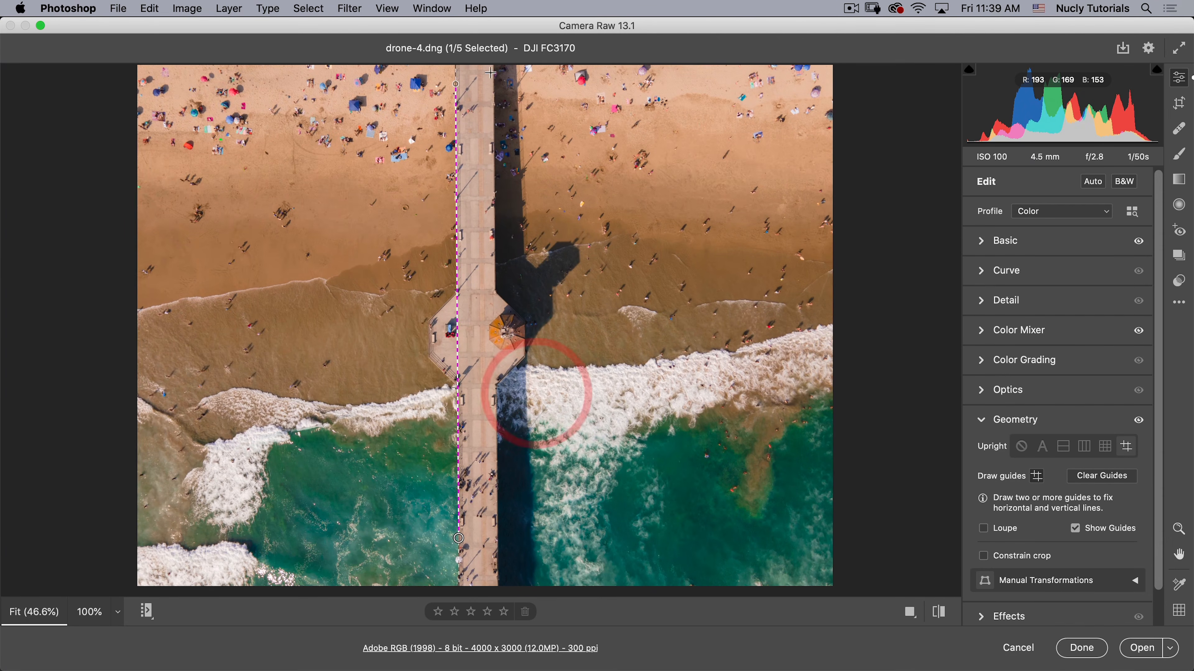
mouse_move(493, 74)
mouse_down()
mouse_move(497, 444)
mouse_move(496, 408)
mouse_up()
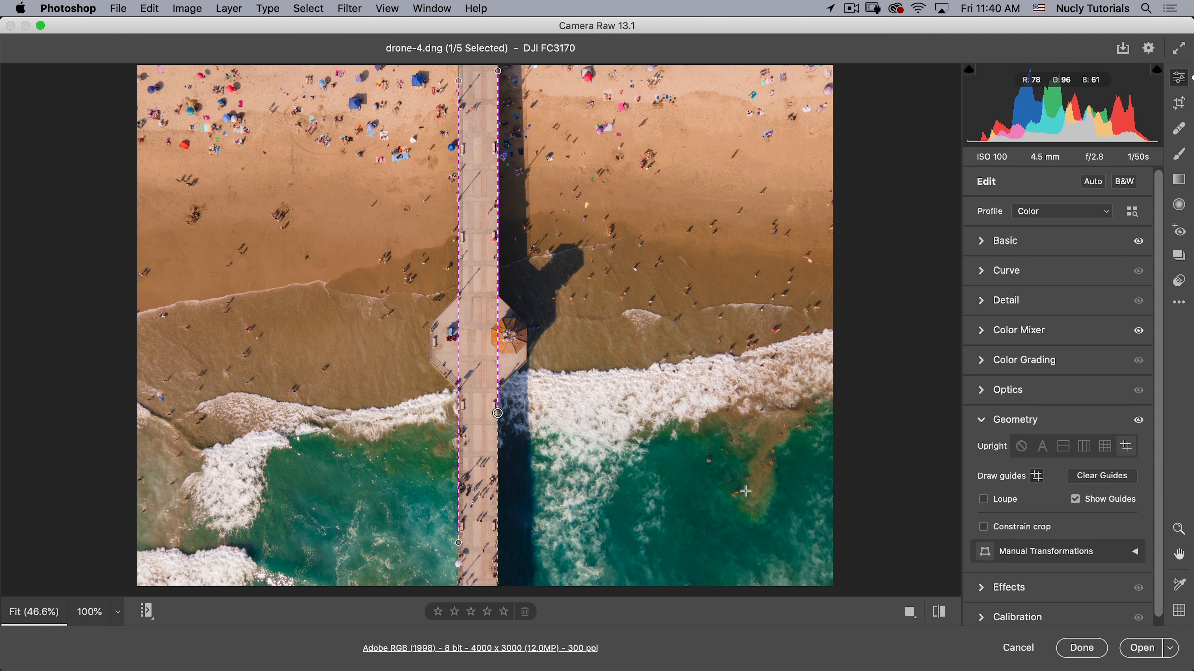
click(984, 423)
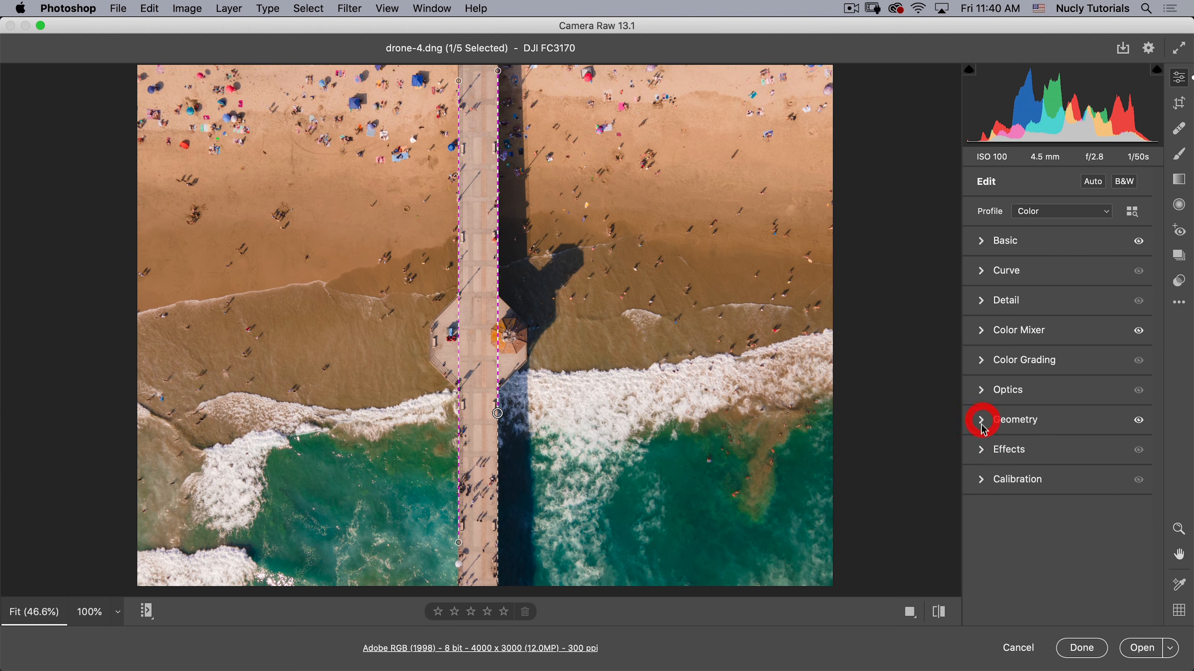
click(1018, 521)
key(super+z)
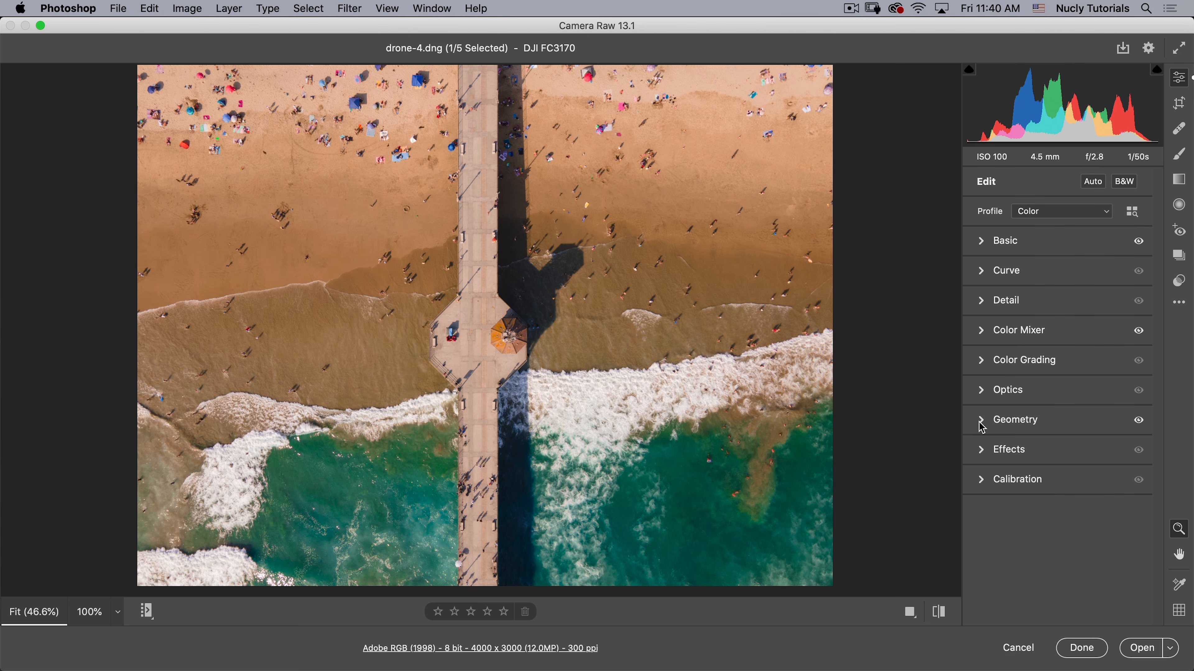
Step: Try a Vignetting of +7 in the Effects settings, and reset the effect
click(981, 452)
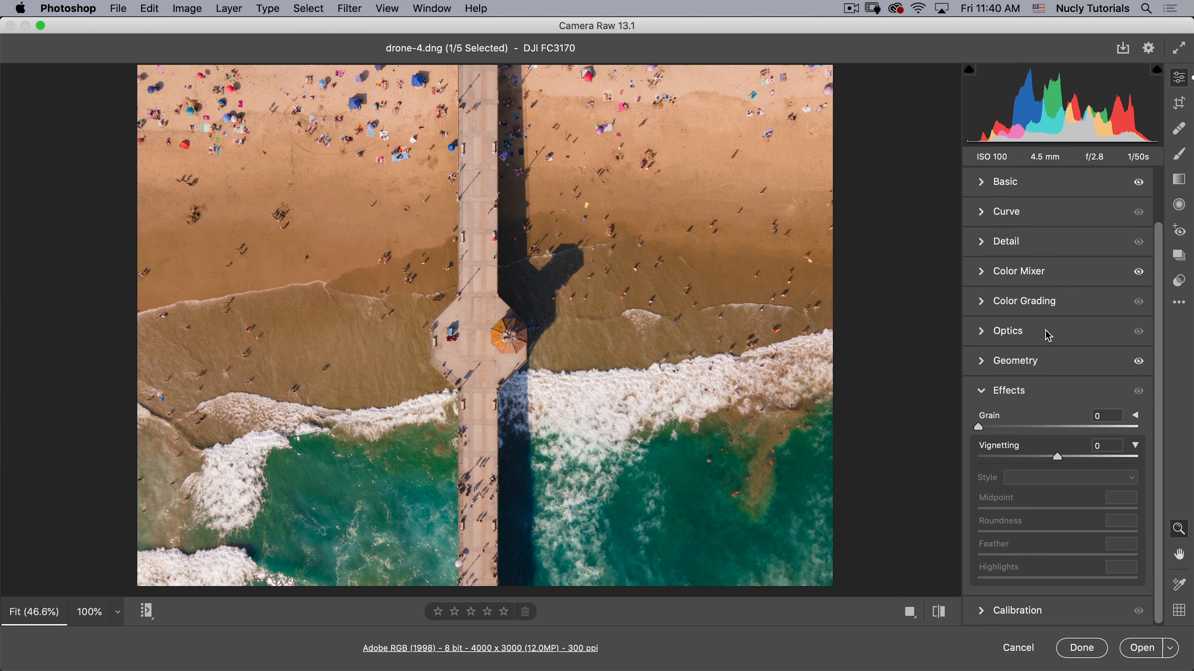
drag(980, 430, 924, 421)
mouse_move(1058, 457)
mouse_down()
mouse_move(996, 459)
mouse_move(1076, 460)
mouse_move(1065, 463)
mouse_up()
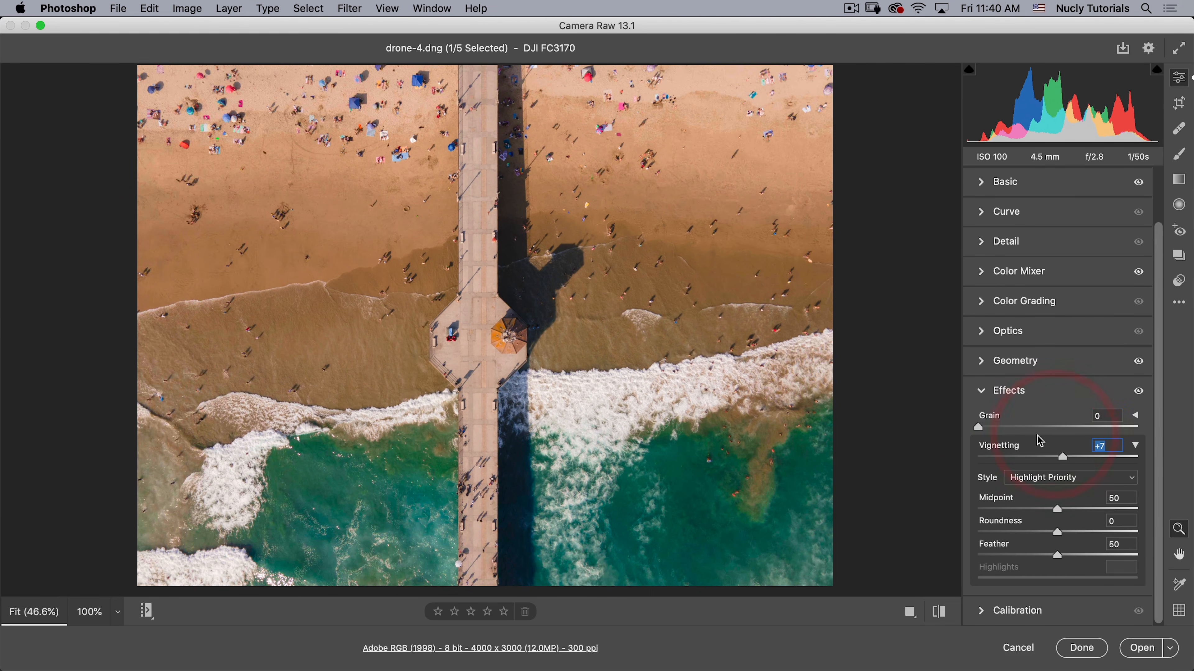
key(alt)
alt+click(1020, 396)
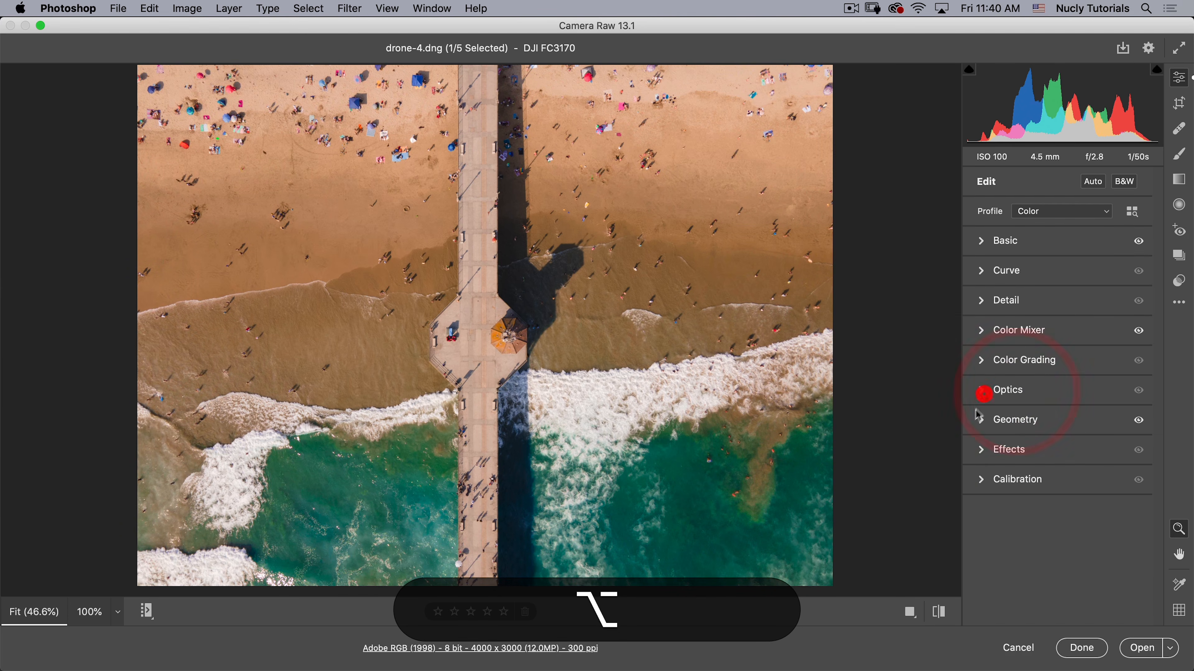
Step: Try a Red Primary Hue of -2 in the Calibration settings, and reset it
click(982, 481)
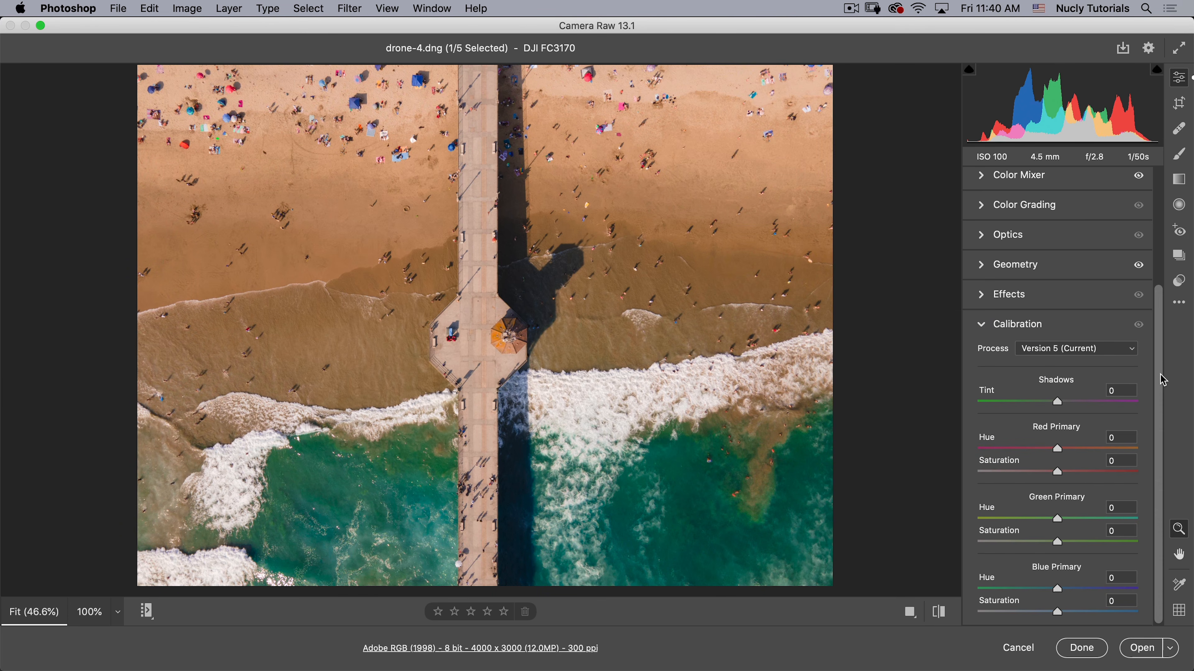
click(1165, 399)
mouse_move(1060, 452)
mouse_down()
mouse_move(1019, 450)
mouse_move(1088, 457)
mouse_move(1058, 459)
mouse_up()
mouse_move(1059, 454)
mouse_down()
mouse_move(1071, 455)
mouse_move(1033, 455)
mouse_move(1056, 453)
mouse_up()
drag(1056, 452, 1055, 452)
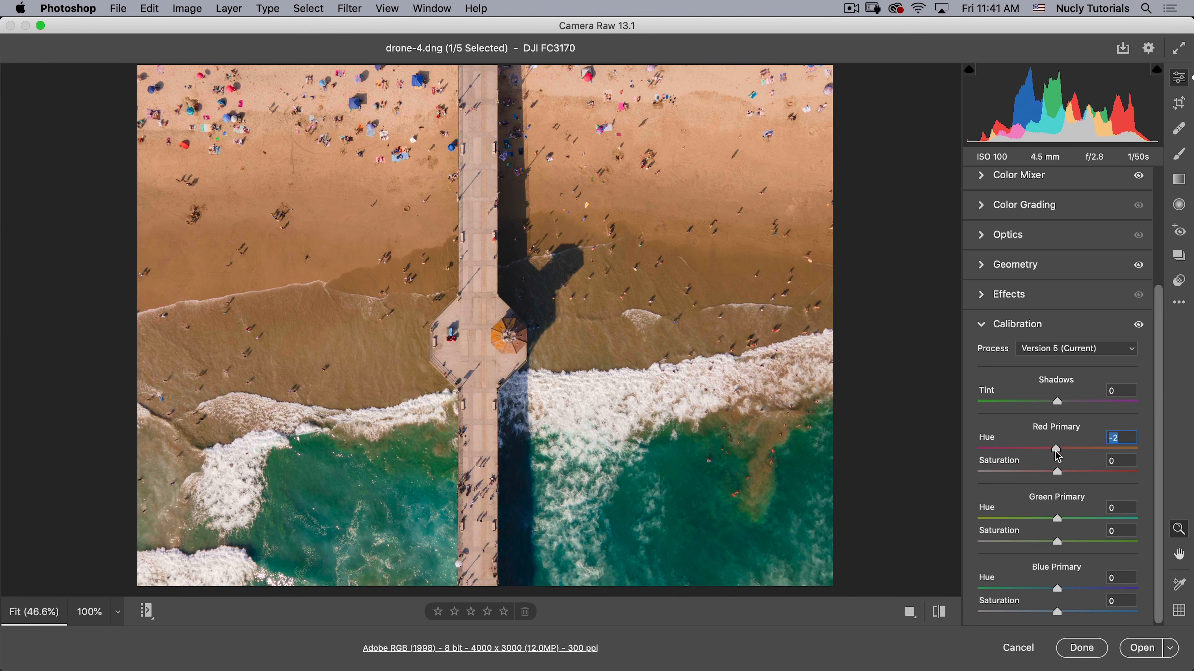
double_click(1058, 452)
click(986, 330)
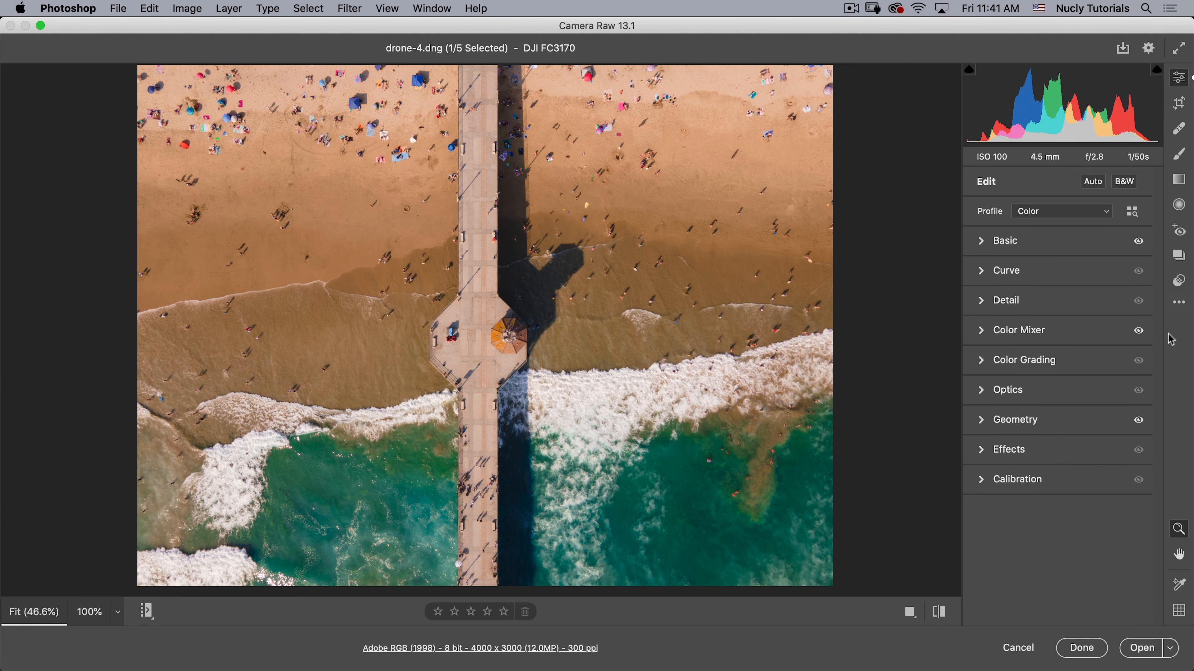
Step: Try the 4 x 5 / 8 x 10, 8.5 x 11 and 1 x 1 crop ratios, and return the crop to As Shot
click(1179, 103)
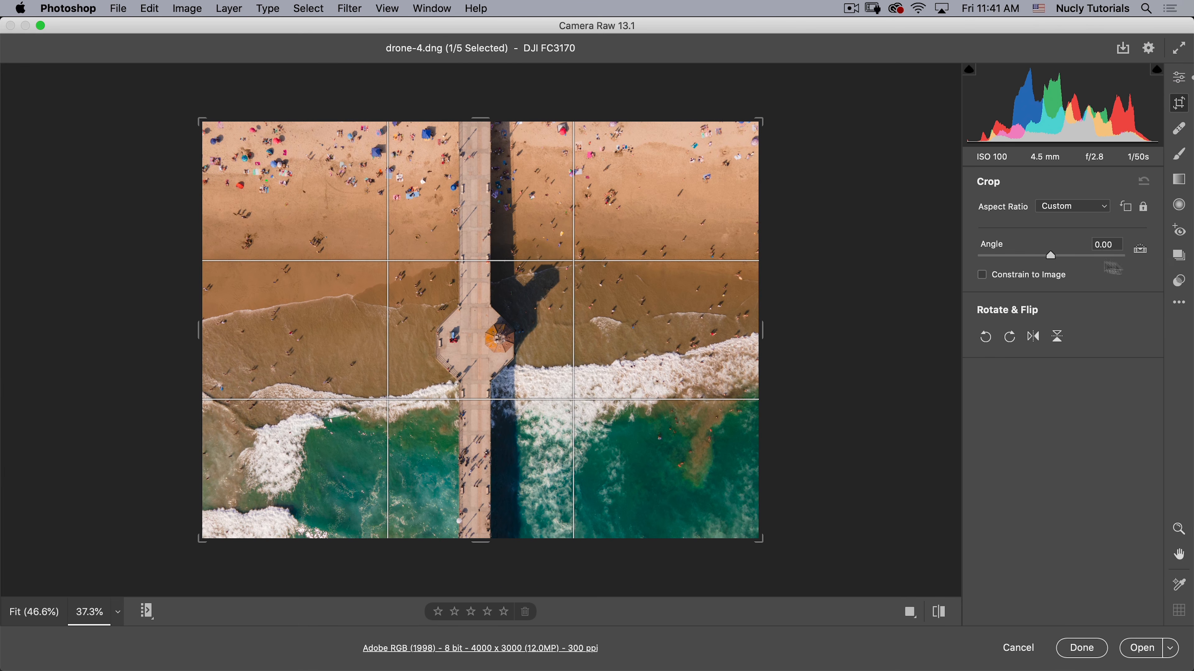
click(1071, 213)
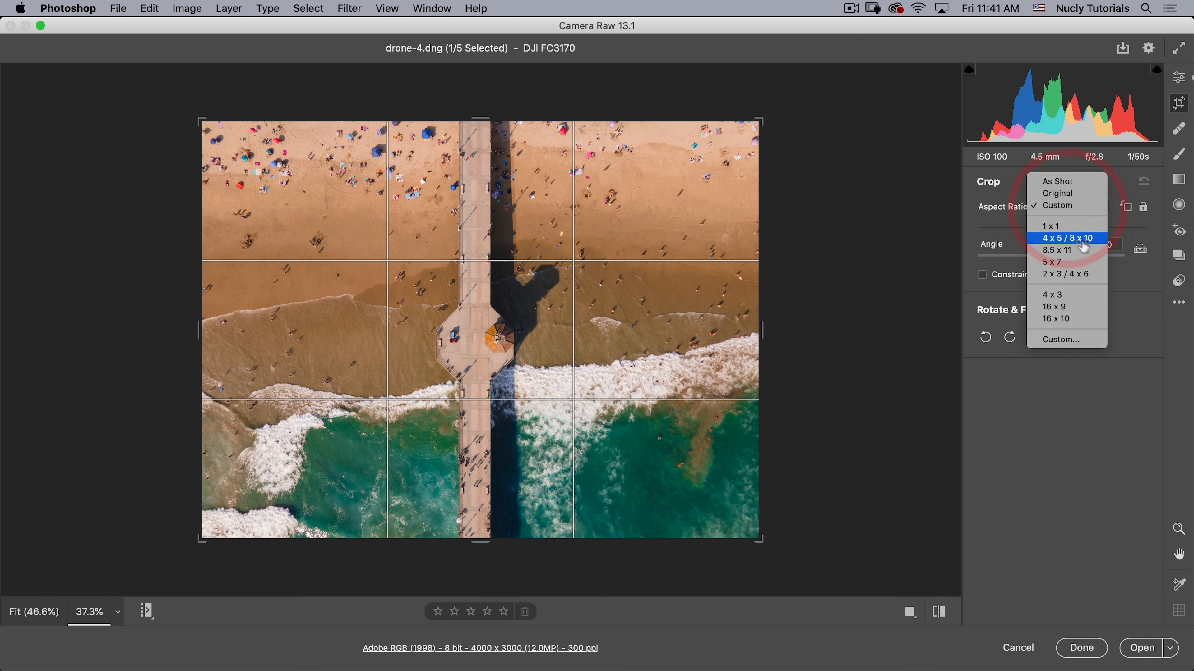
click(1057, 239)
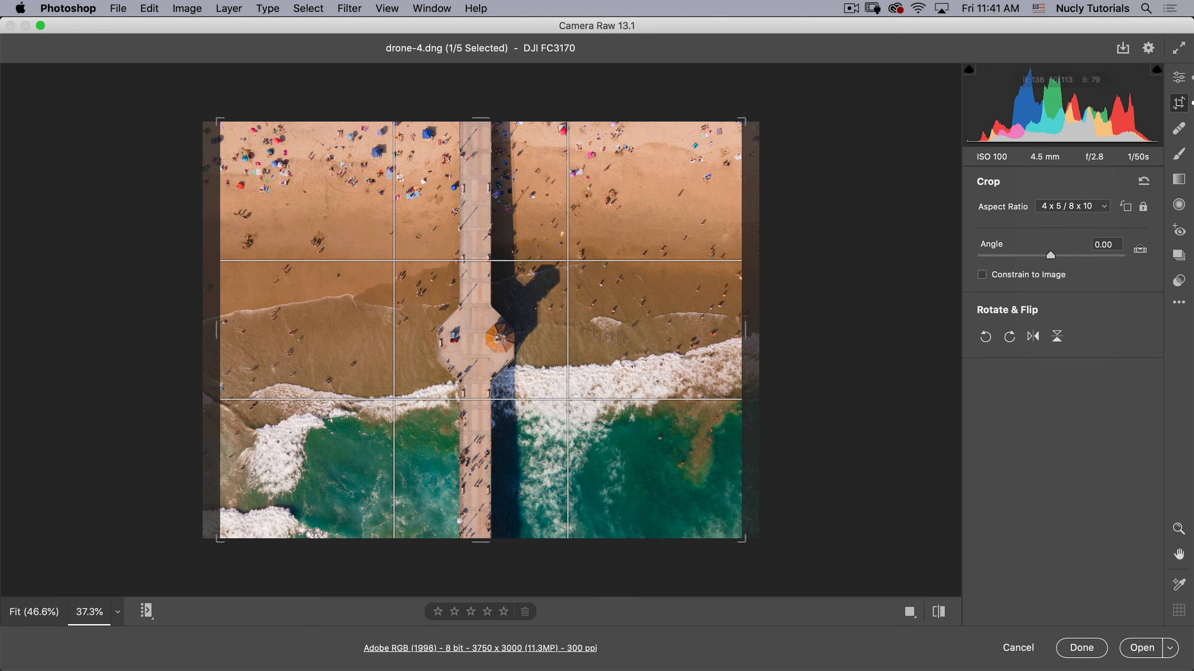
click(1088, 210)
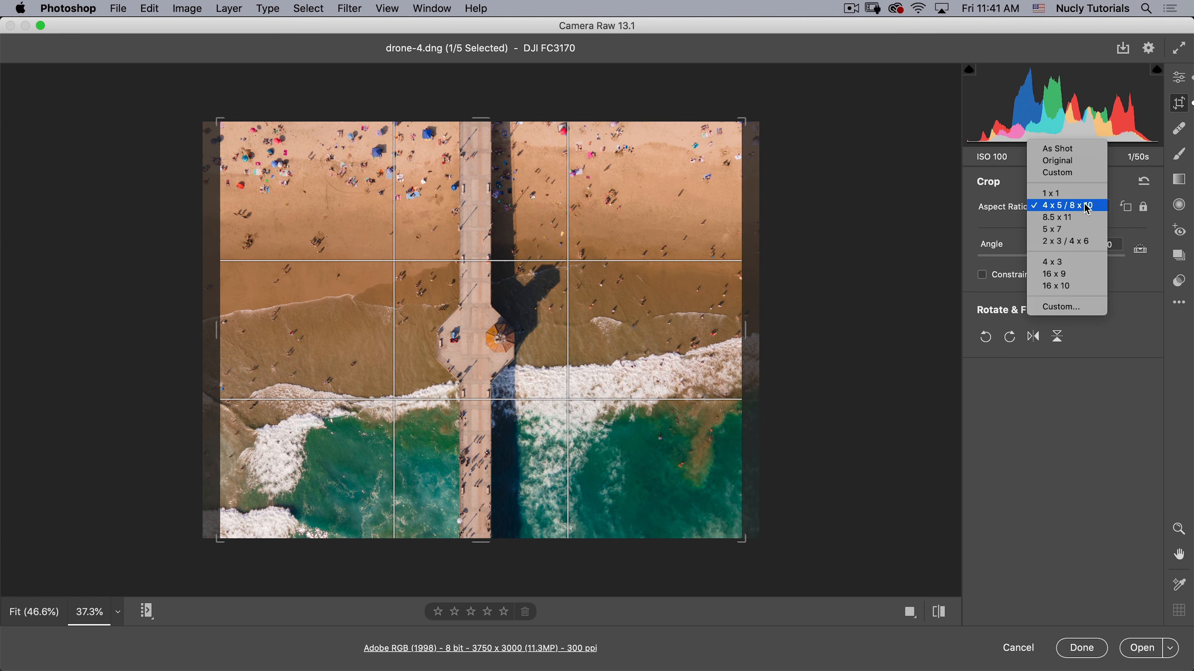
click(1076, 219)
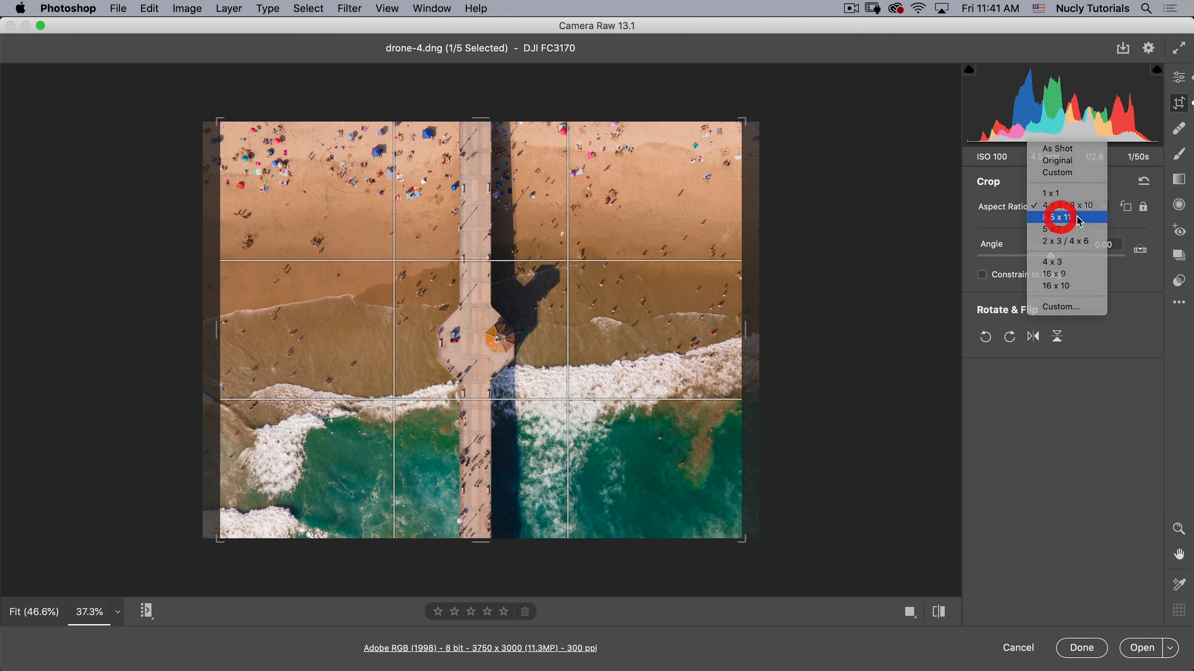
click(1069, 210)
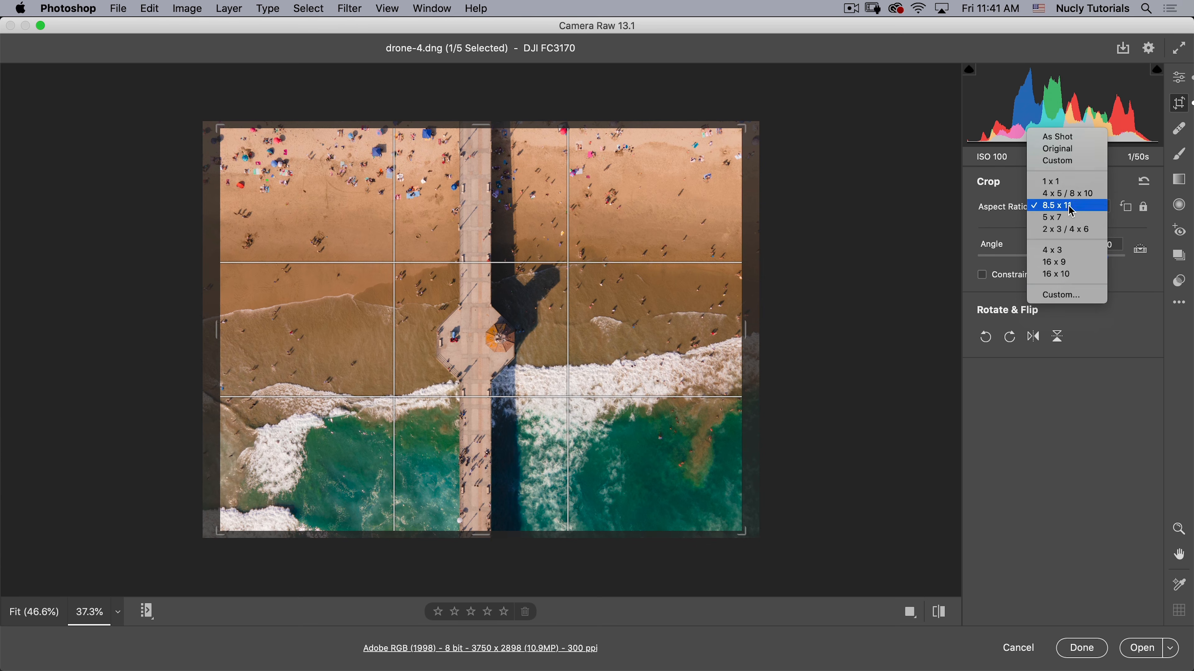
click(1072, 181)
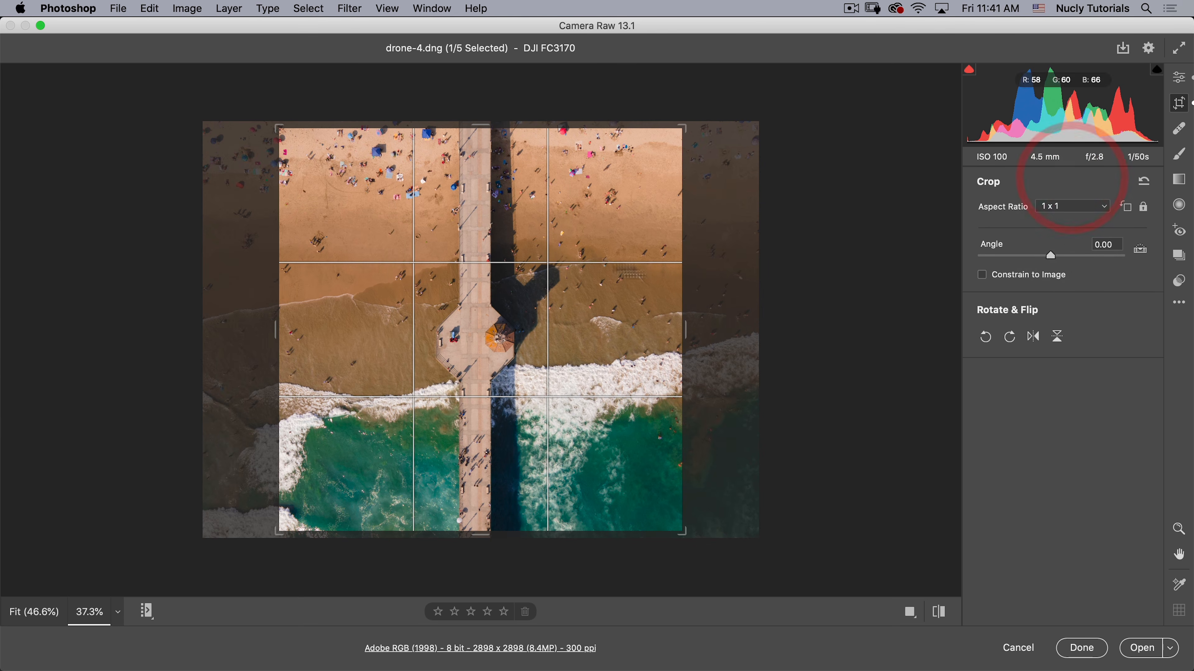
click(1081, 207)
click(1079, 164)
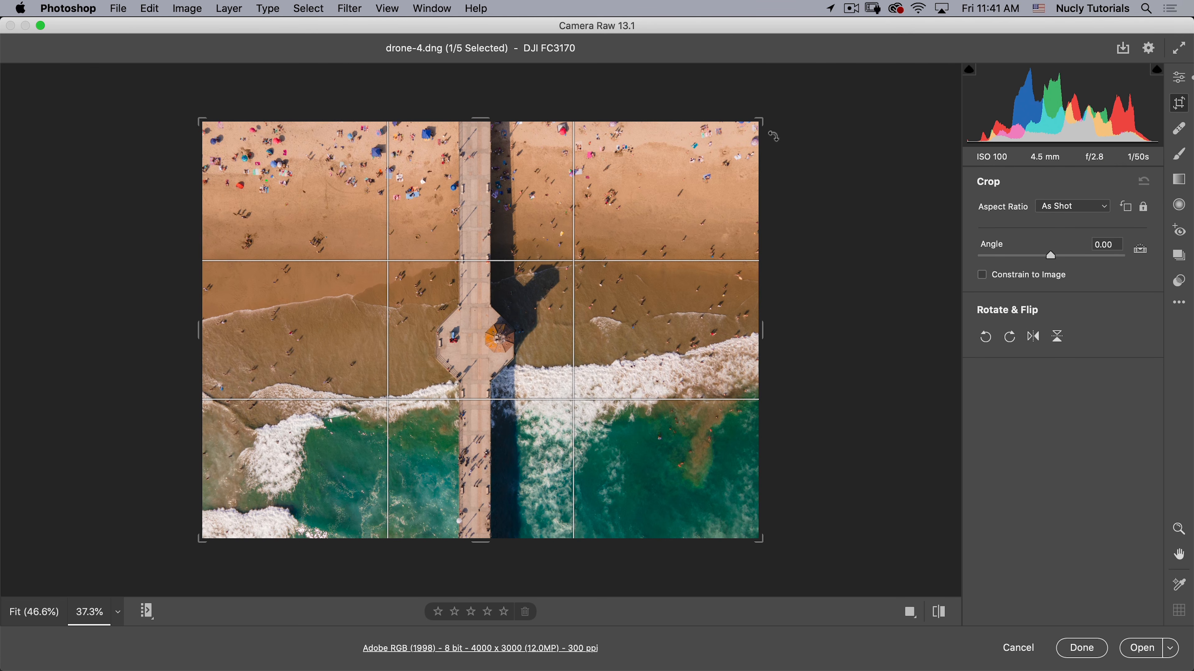
Step: Try tilting the crop to about -7.35 degrees and straightening it along the pier's edge, and reset the crop
drag(796, 117, 725, 99)
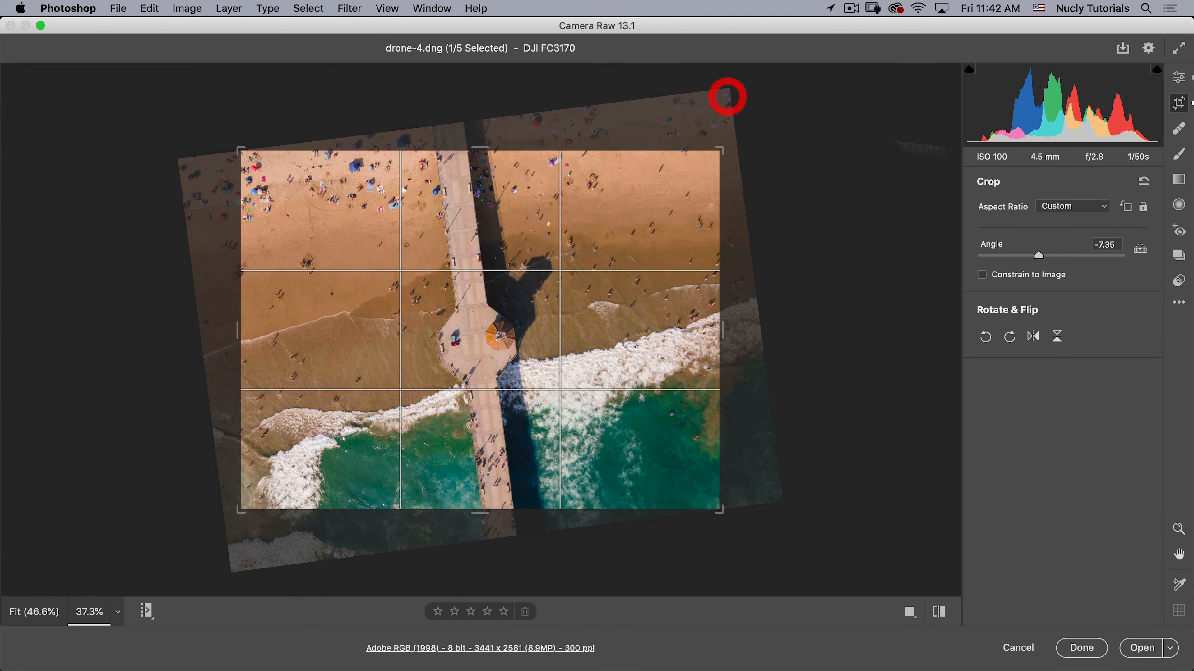
click(1141, 251)
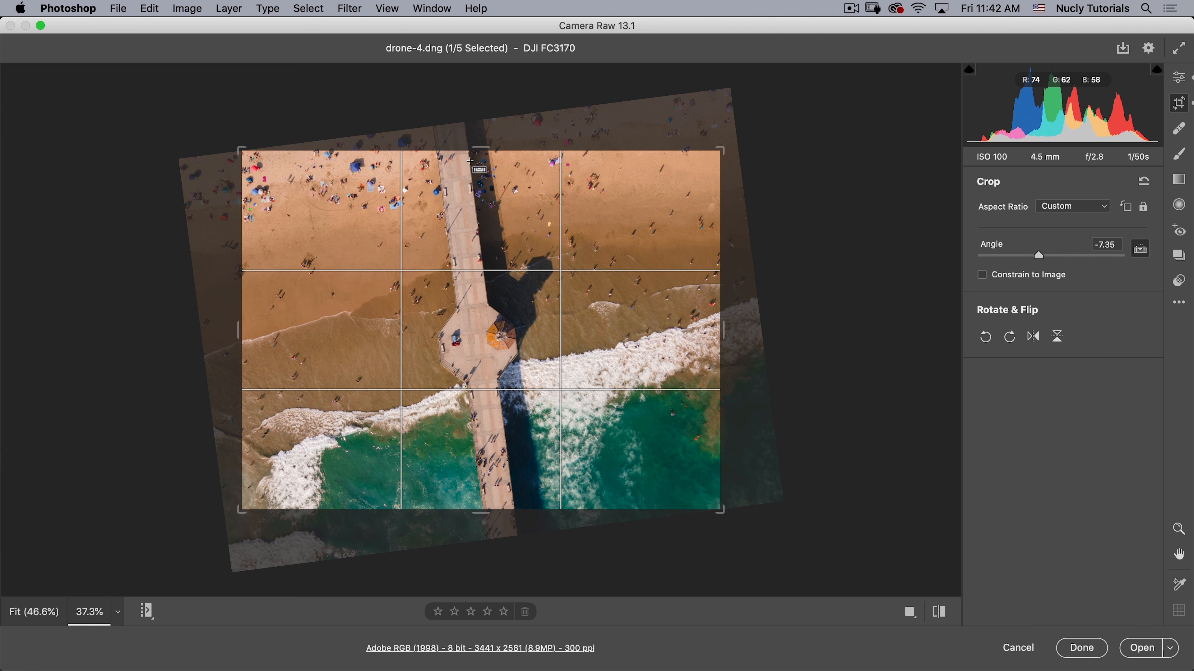
drag(473, 163, 510, 489)
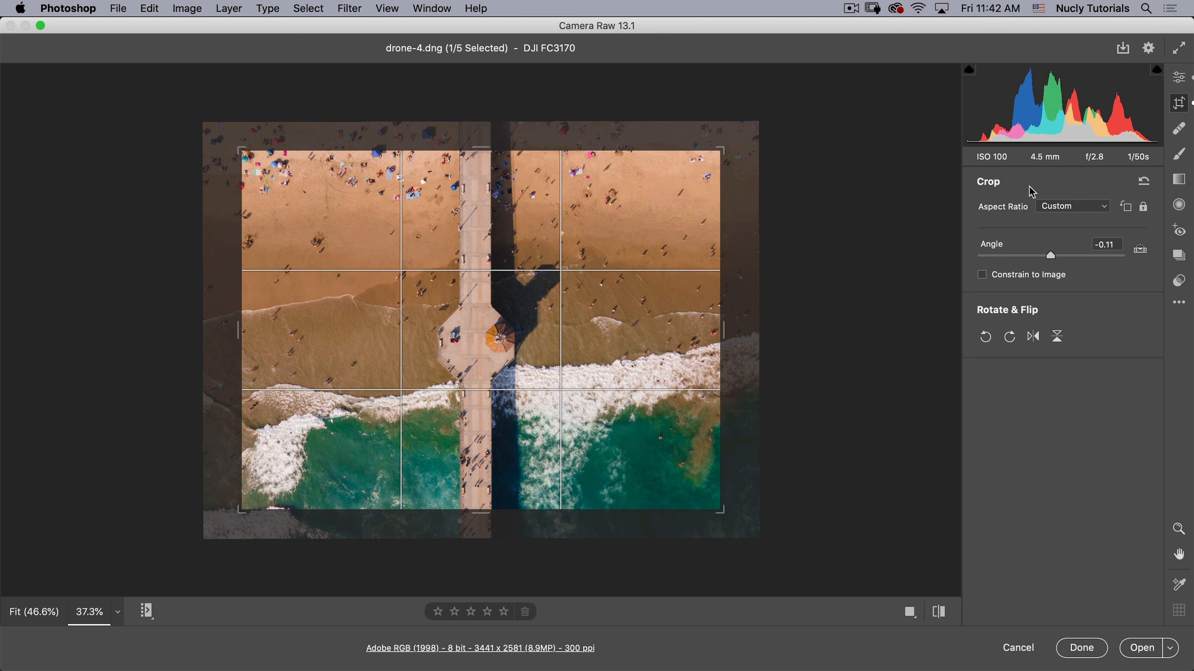
click(1145, 181)
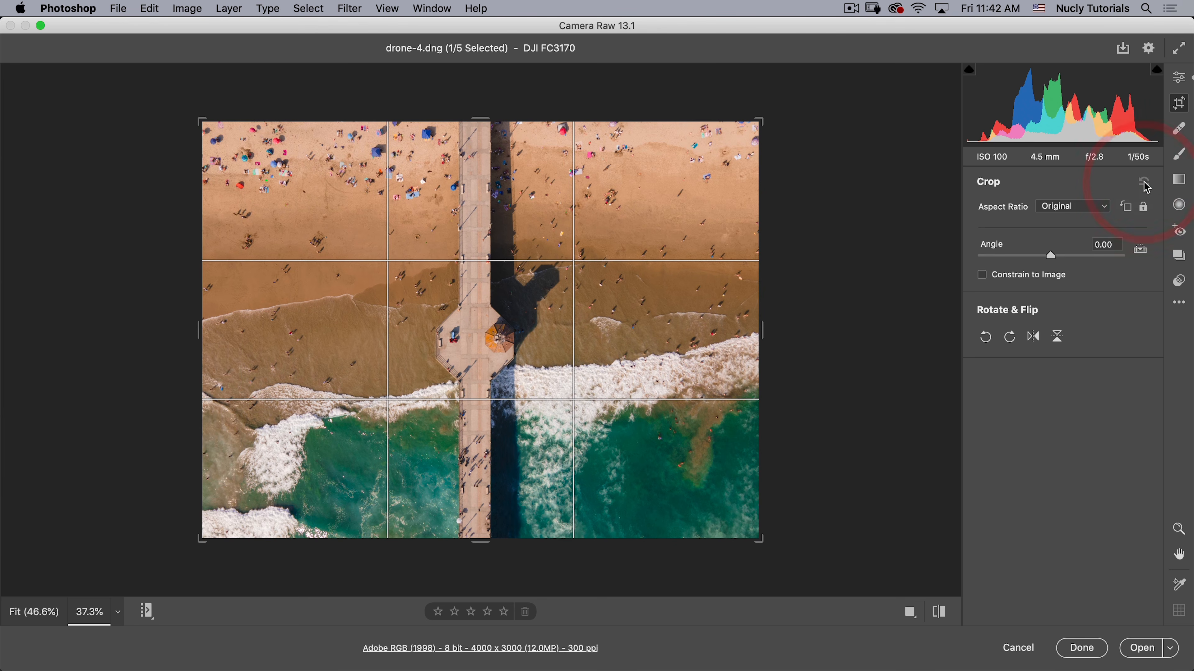
Step: Try cropping the photo from its upper-right corner to about 3259 x 2444 pixels, and reset the crop
key(alt)
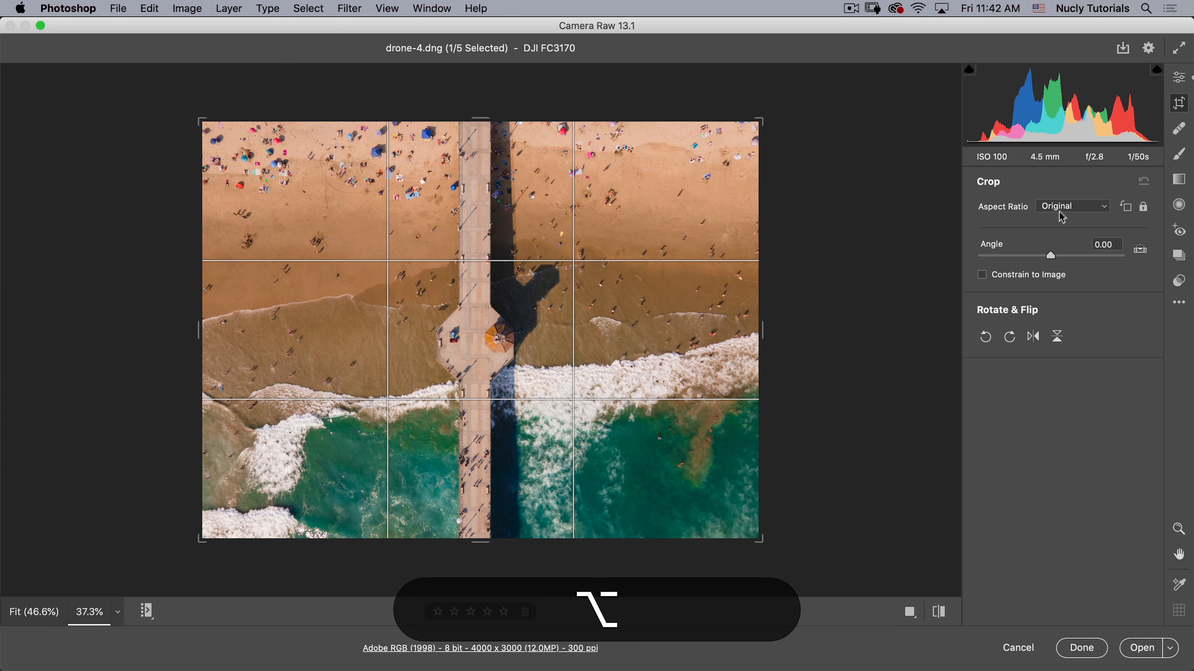
drag(758, 122, 706, 161)
key(alt)
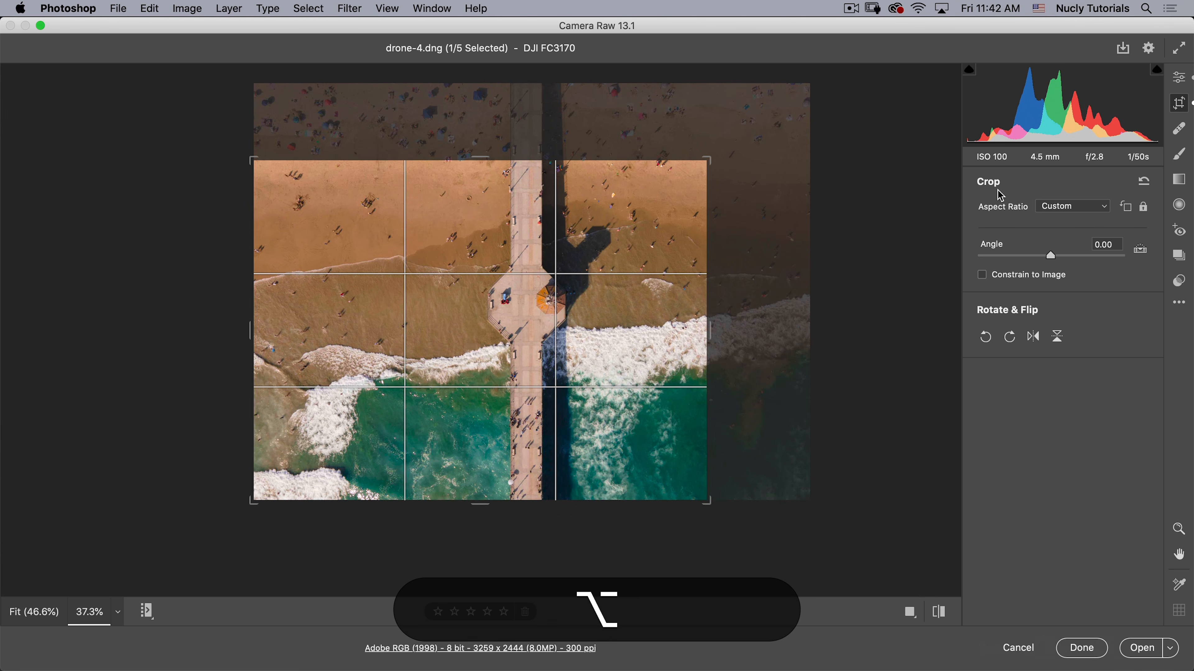
key(alt)
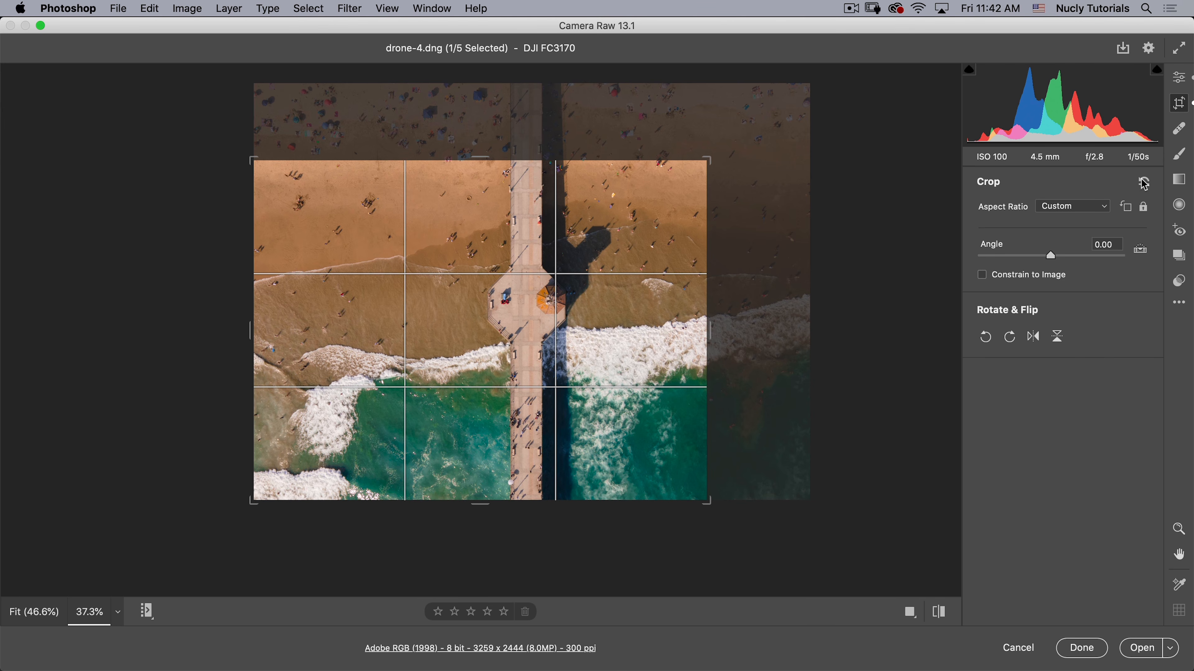
click(1144, 183)
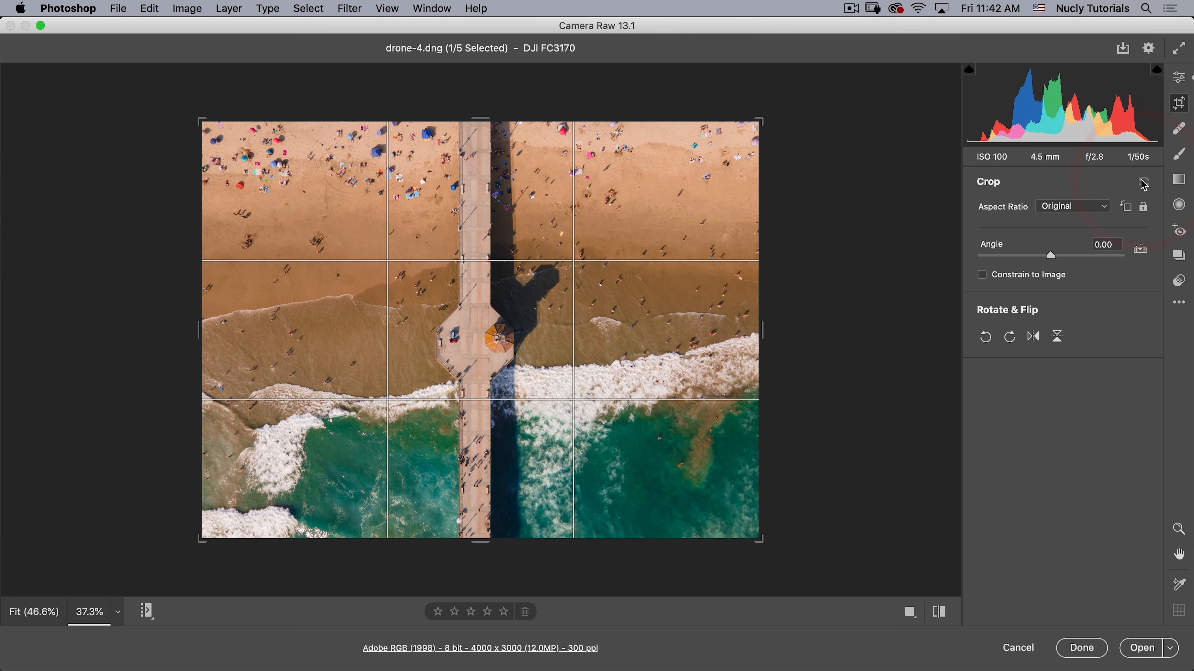
Step: Try rotating the photo counterclockwise and flipping it horizontally and vertically, and restore its original orientation
click(985, 336)
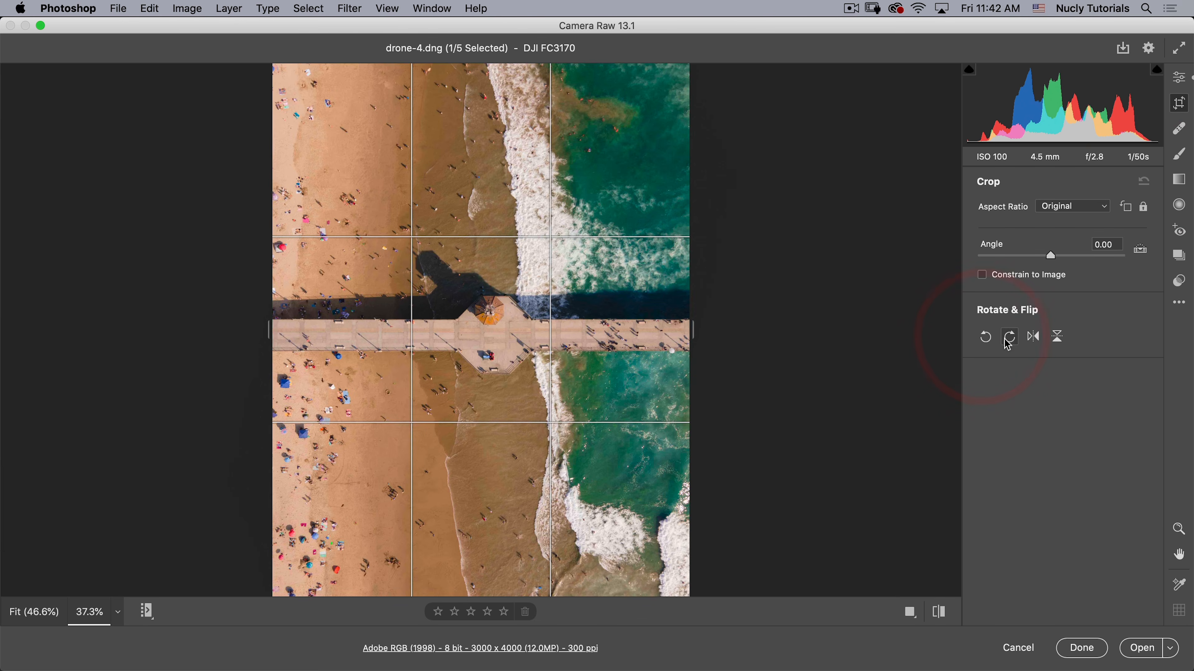
click(1009, 337)
click(1034, 342)
click(1057, 341)
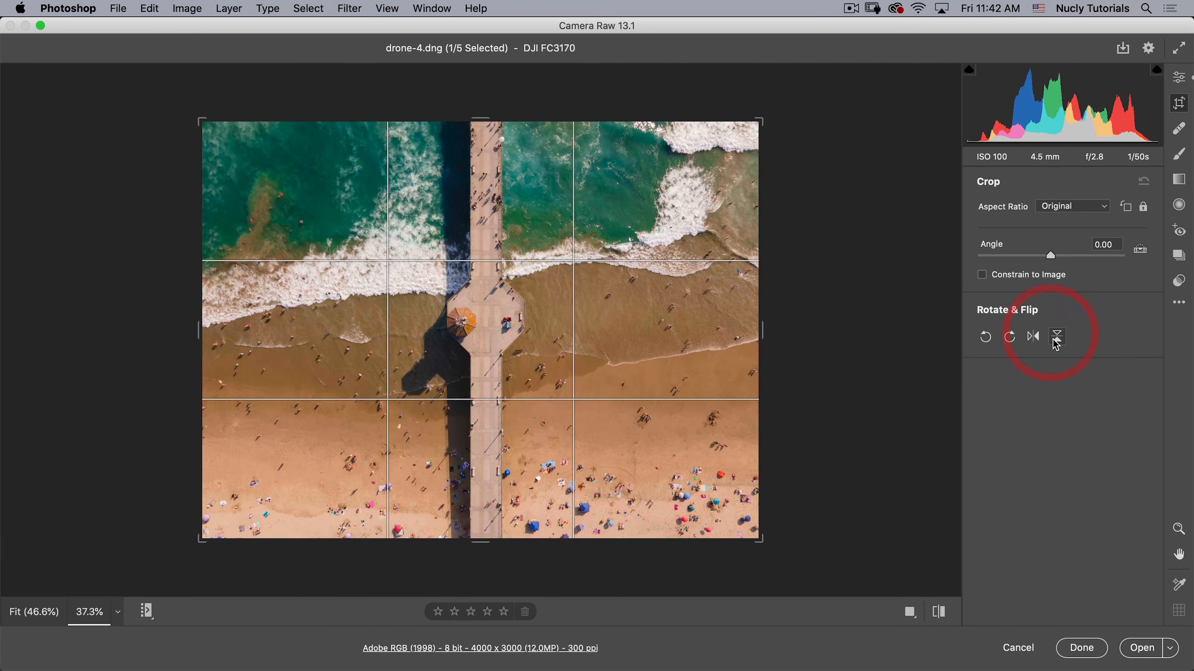
click(1056, 341)
click(1034, 337)
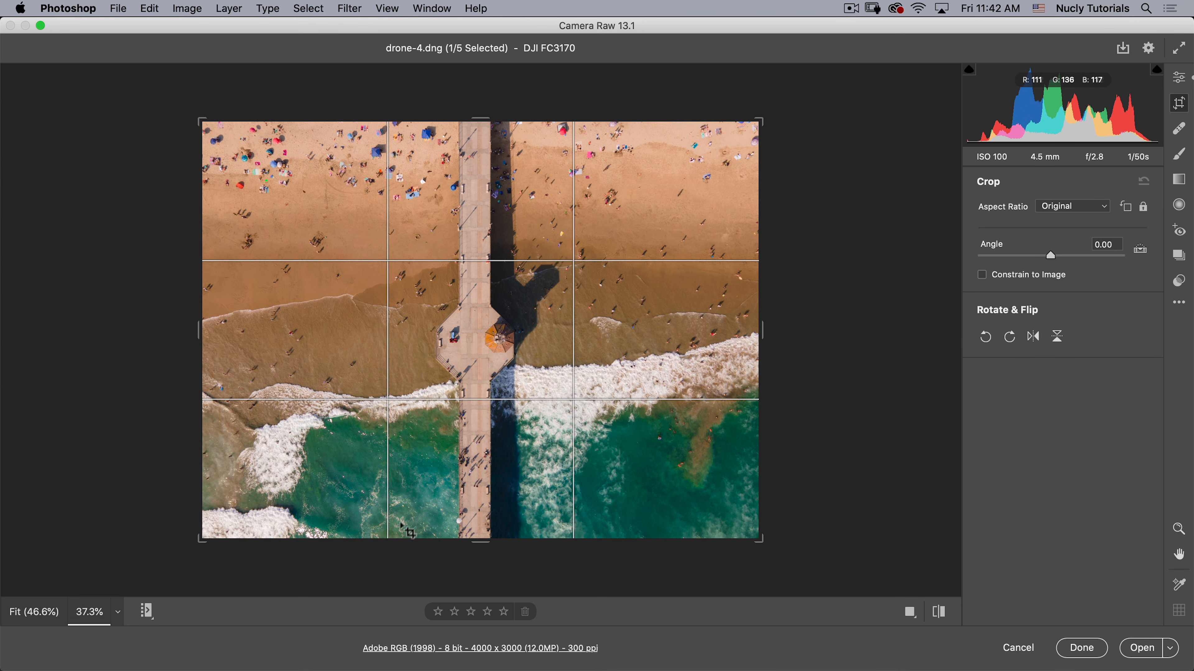
Step: Rotate the photo clockwise in 90-degree turns until it is back in its original orientation
click(1010, 338)
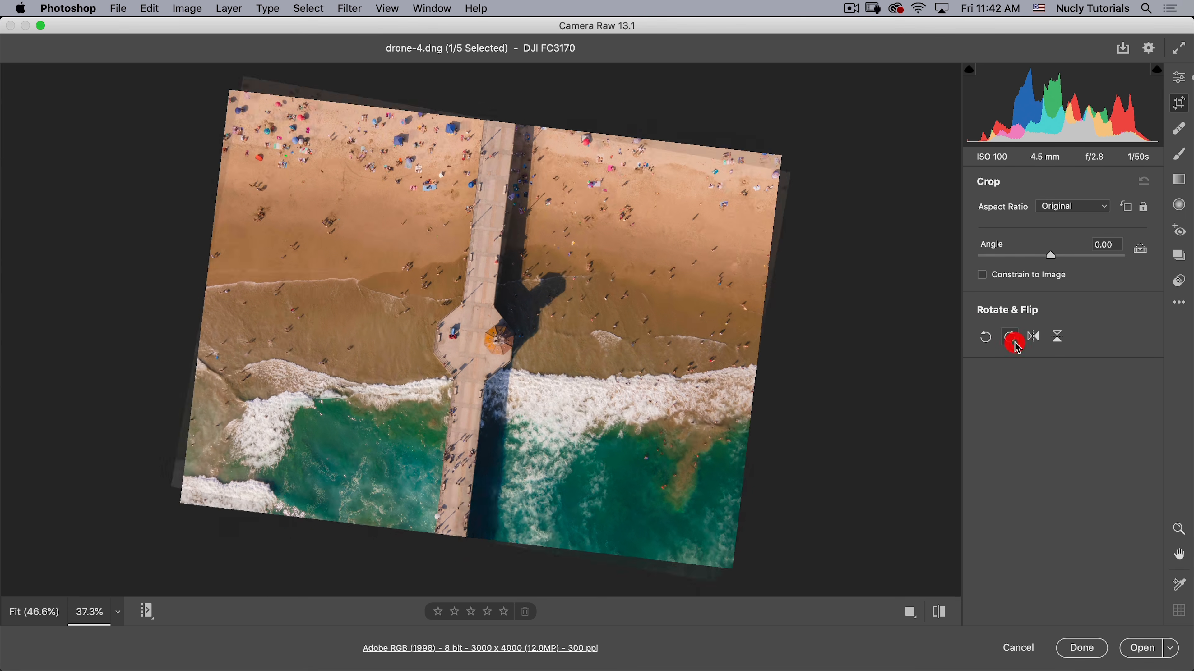
click(1011, 337)
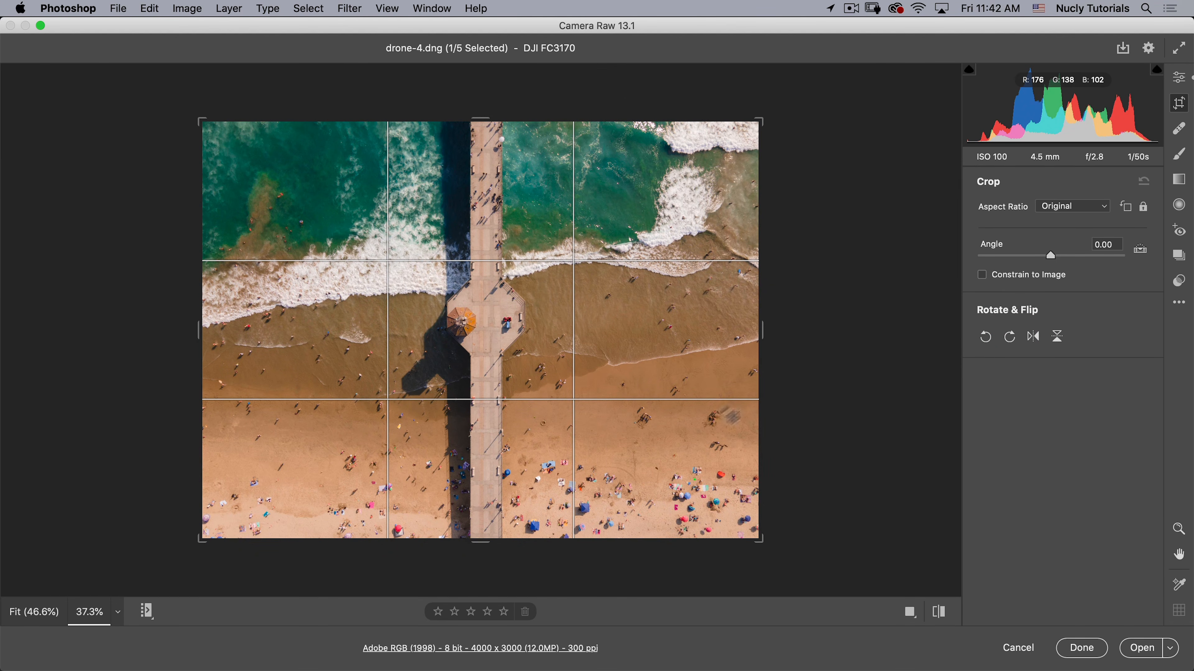
click(1009, 337)
click(1009, 337)
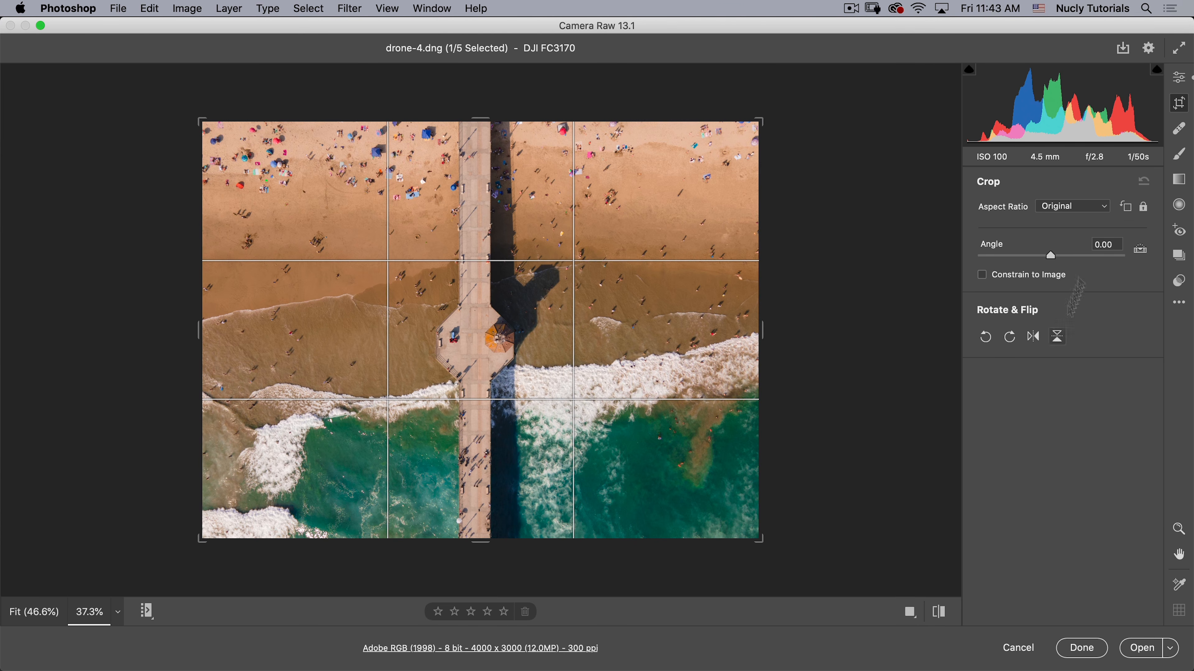
Step: Activate the Heal tool and examine the people on the sand beside the pier's shadow at 400% zoom
click(1180, 130)
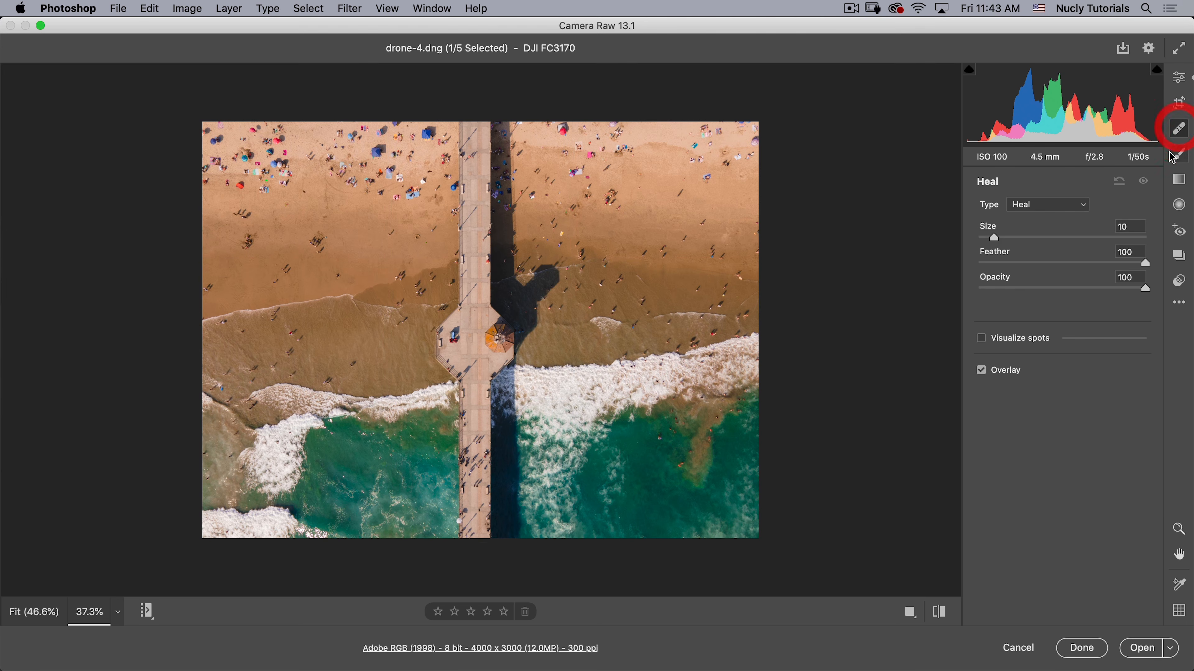
key(space)
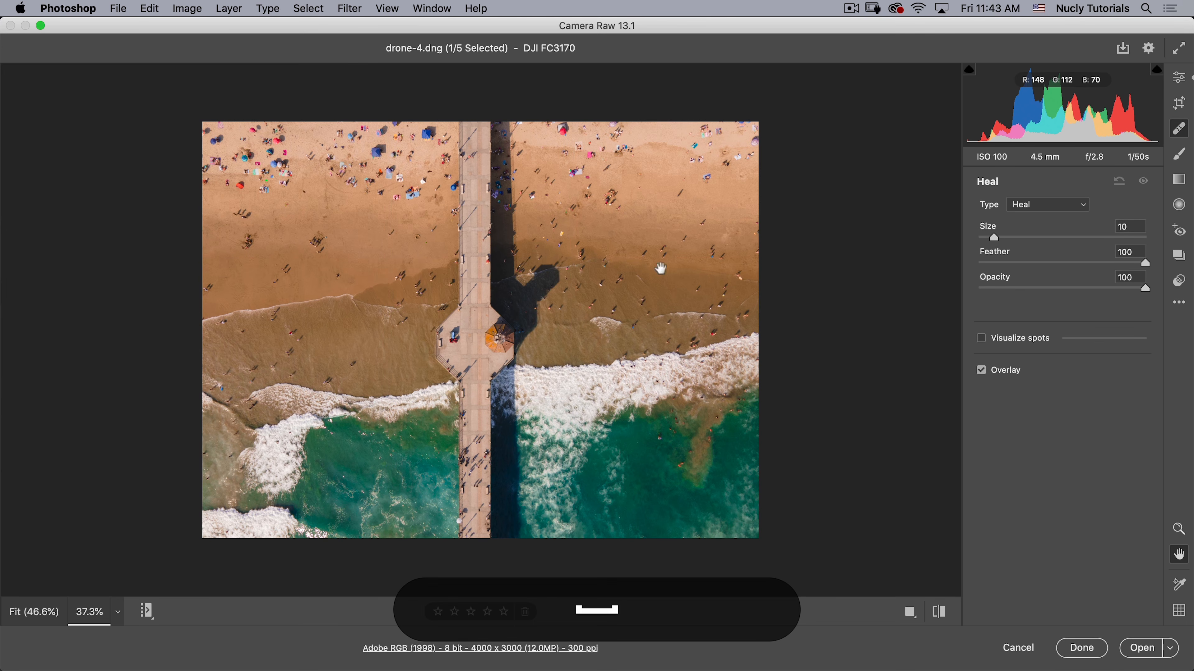
click(663, 254)
click(663, 254)
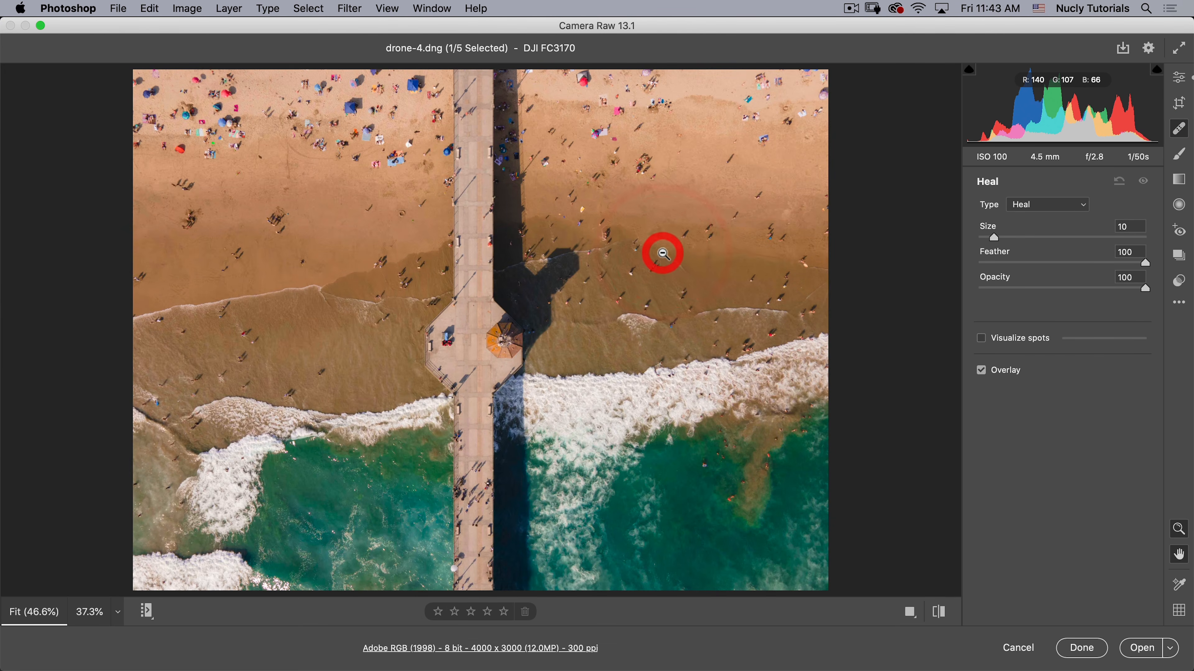
drag(742, 156, 646, 250)
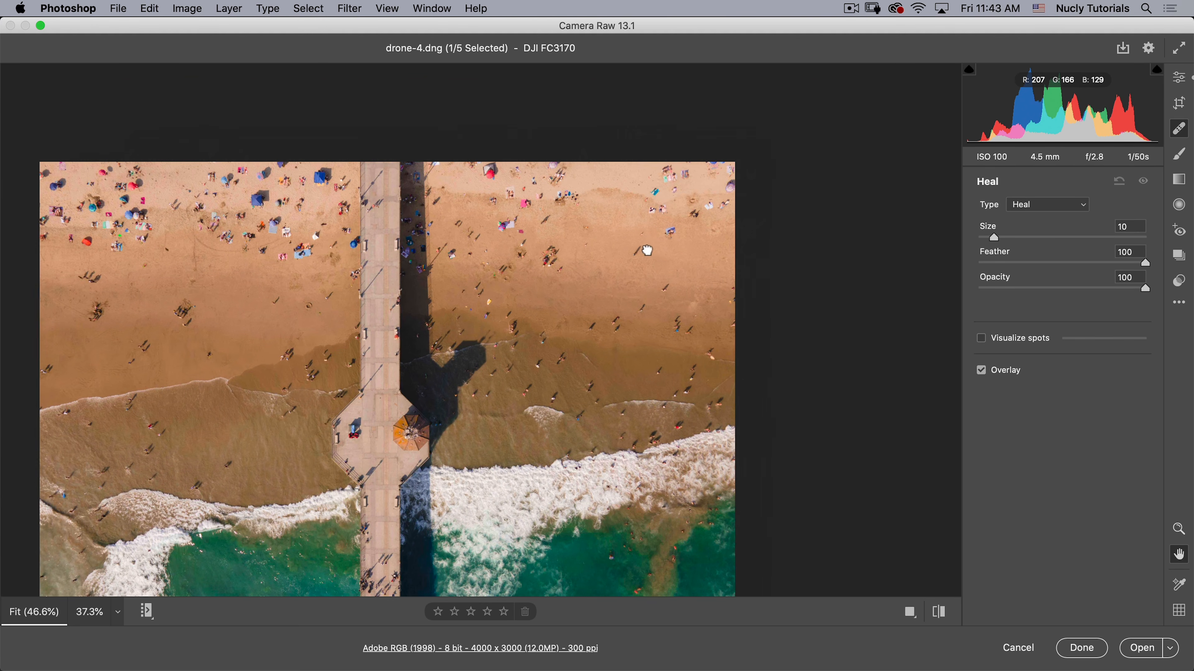
click(647, 250)
key(space)
click(89, 620)
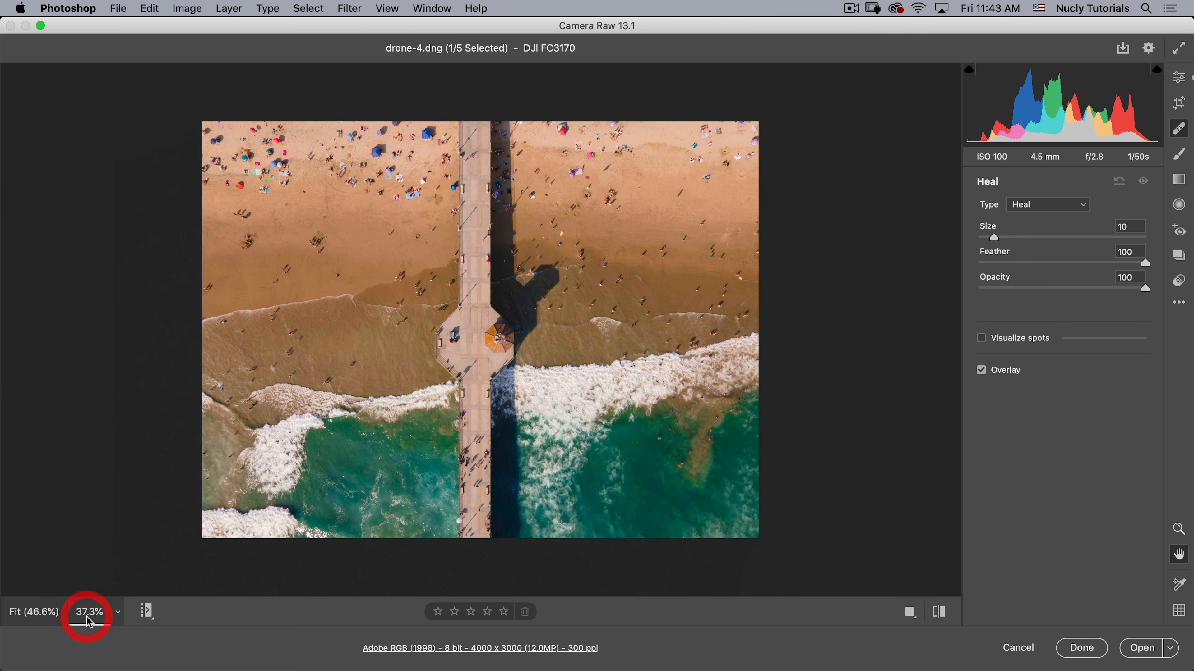
click(118, 612)
click(163, 583)
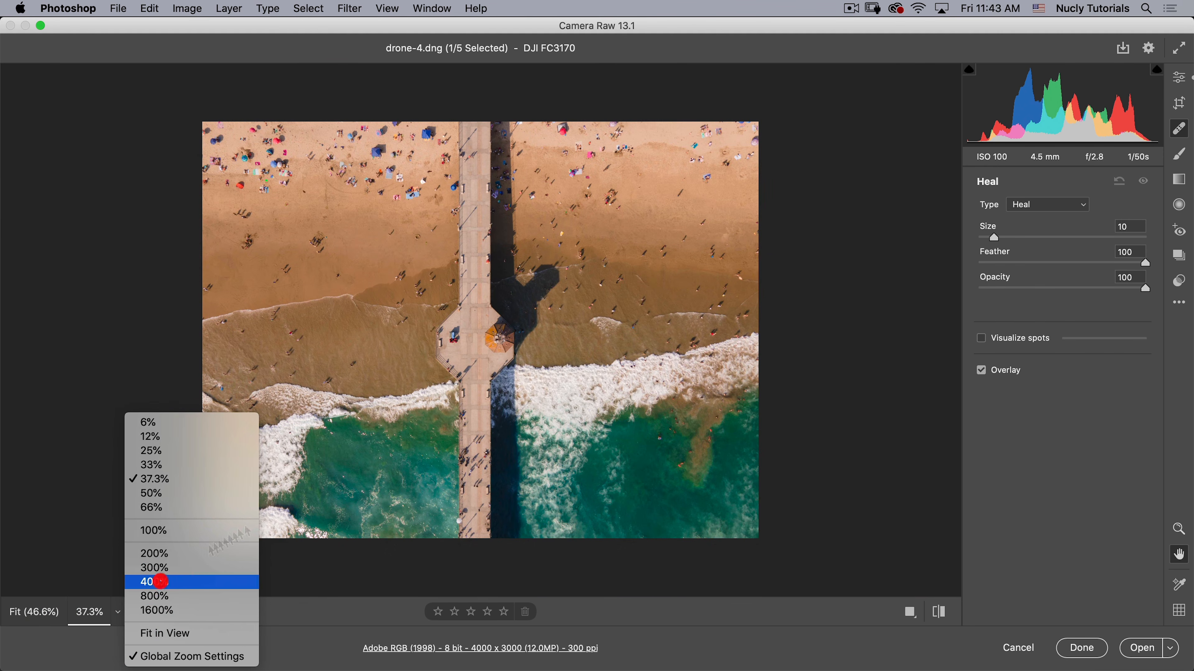
key(space)
drag(564, 188, 126, 446)
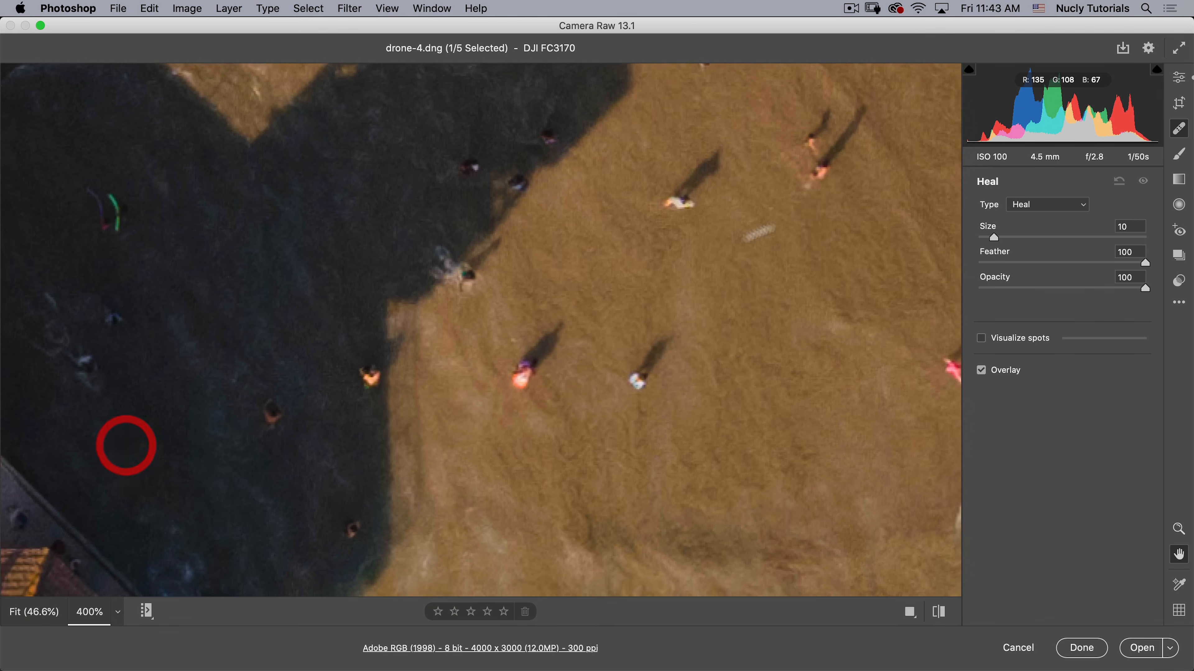
key(space)
drag(638, 561, 370, 427)
drag(751, 197, 448, 434)
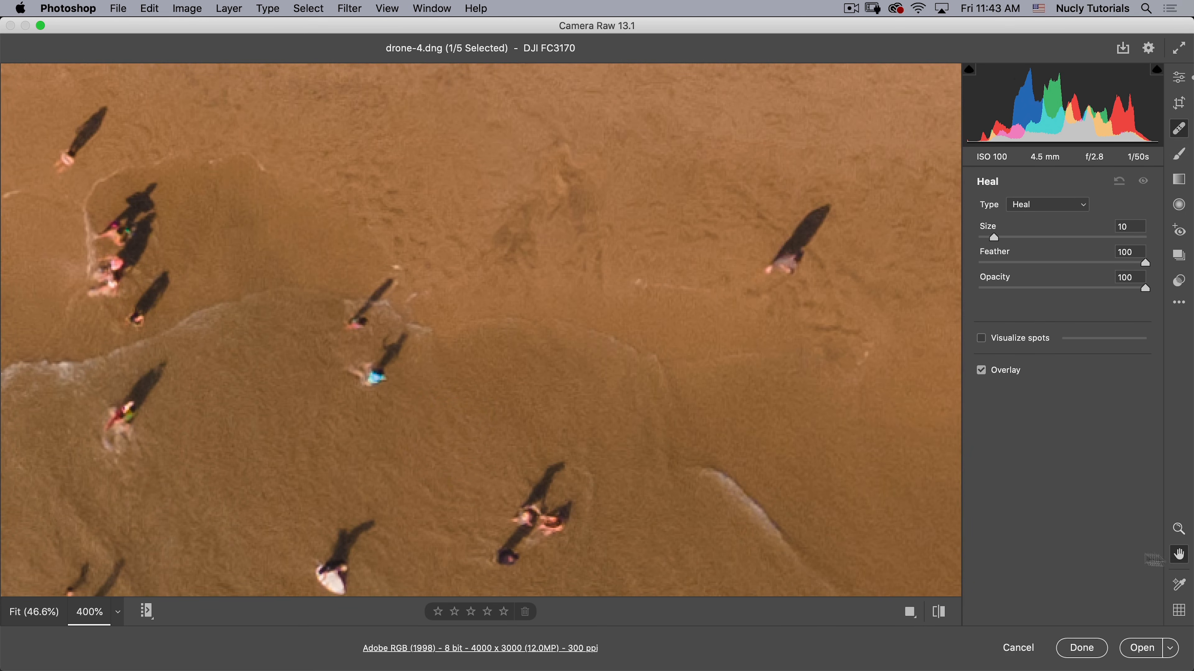
Step: Heal away the lone person and shadow on the dry sand with a size 10 brush, and check the result without the overlay
key(space)
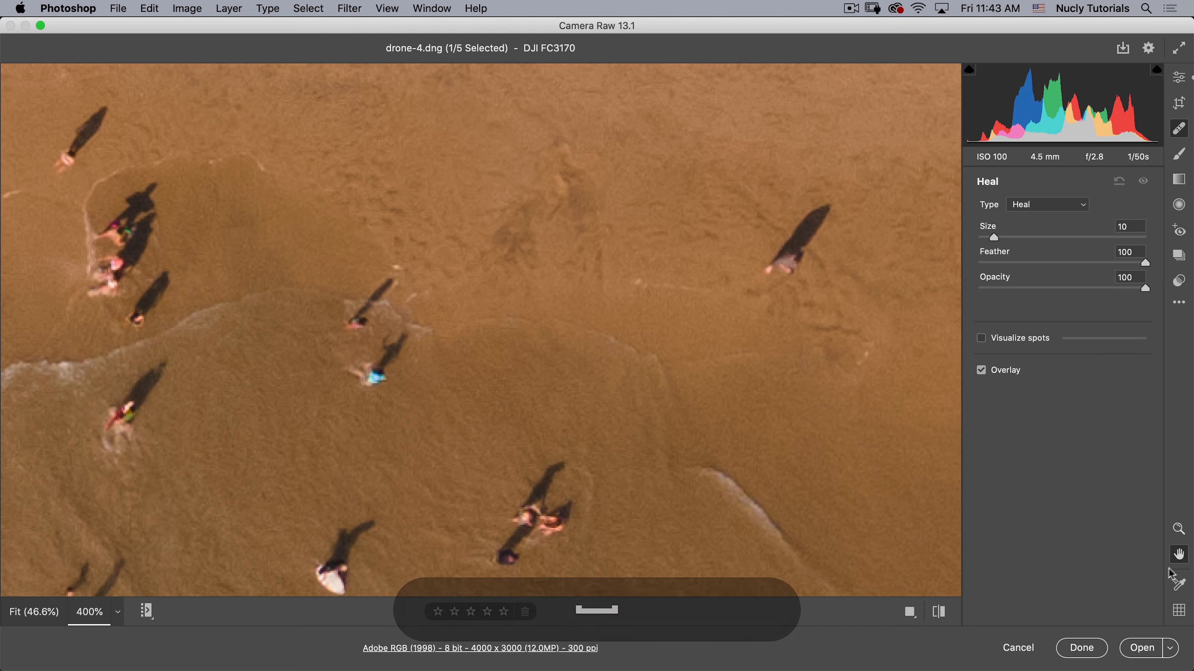
click(1178, 554)
click(1179, 128)
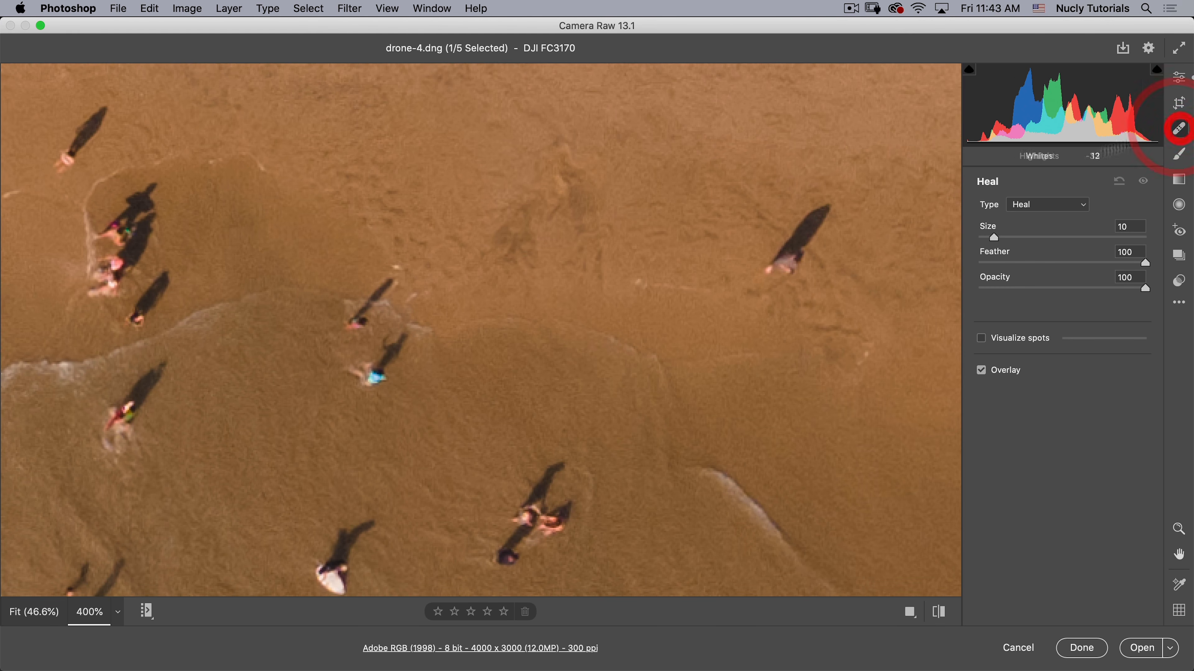
drag(782, 272, 821, 209)
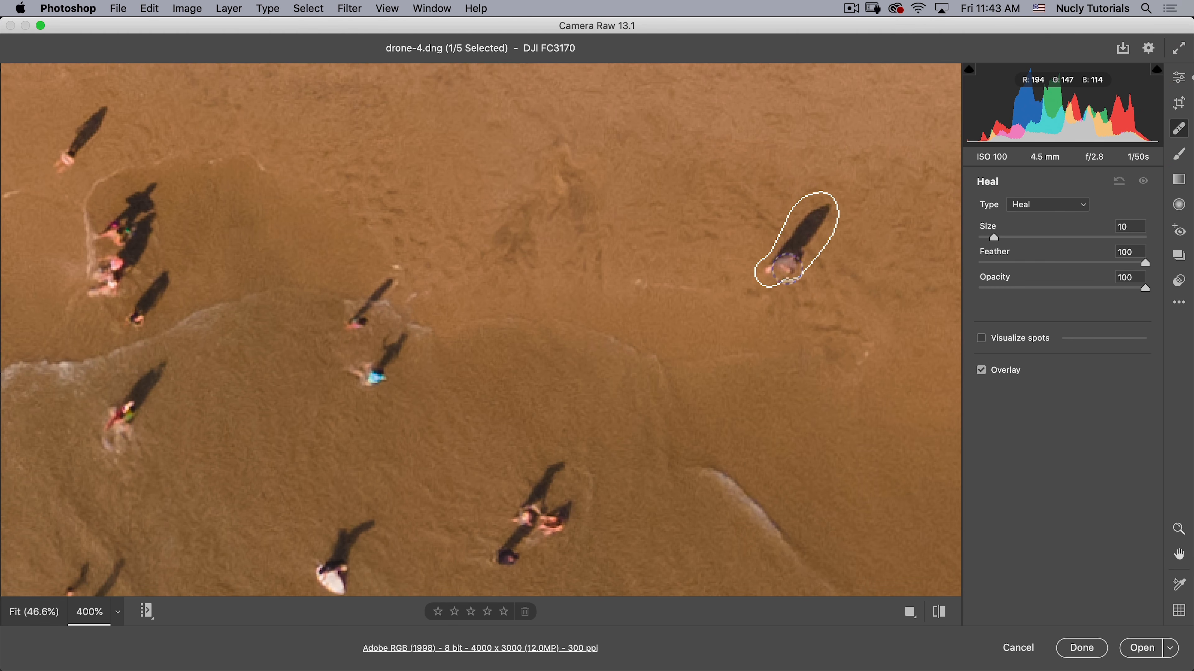
drag(788, 268, 806, 212)
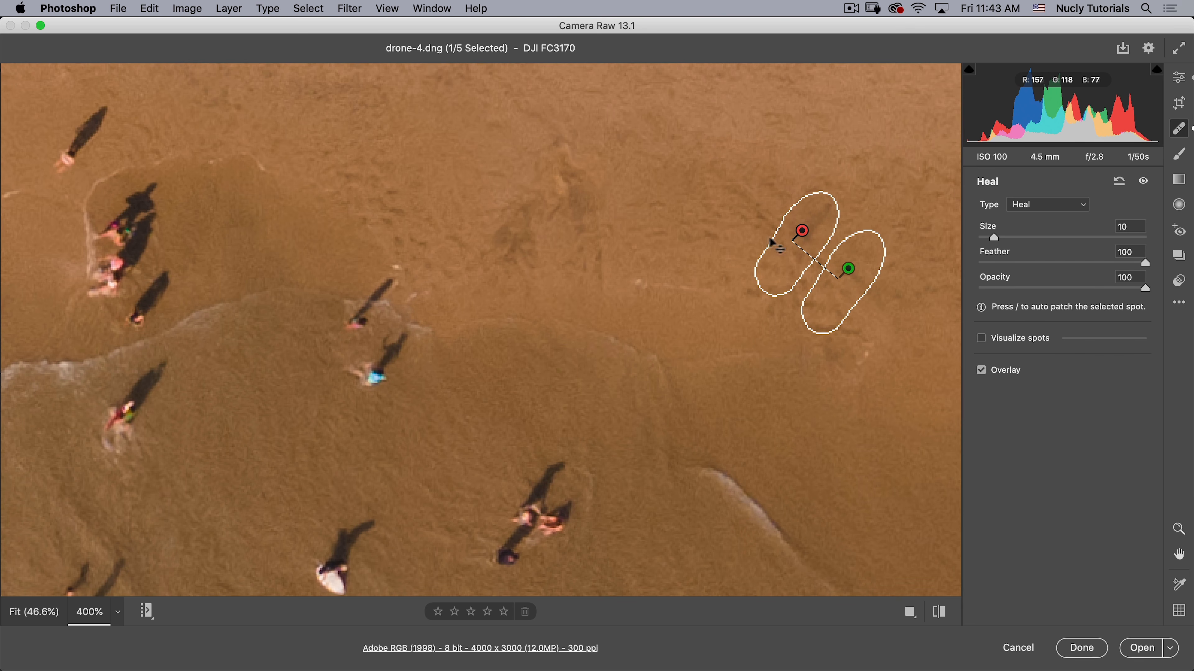
key(v)
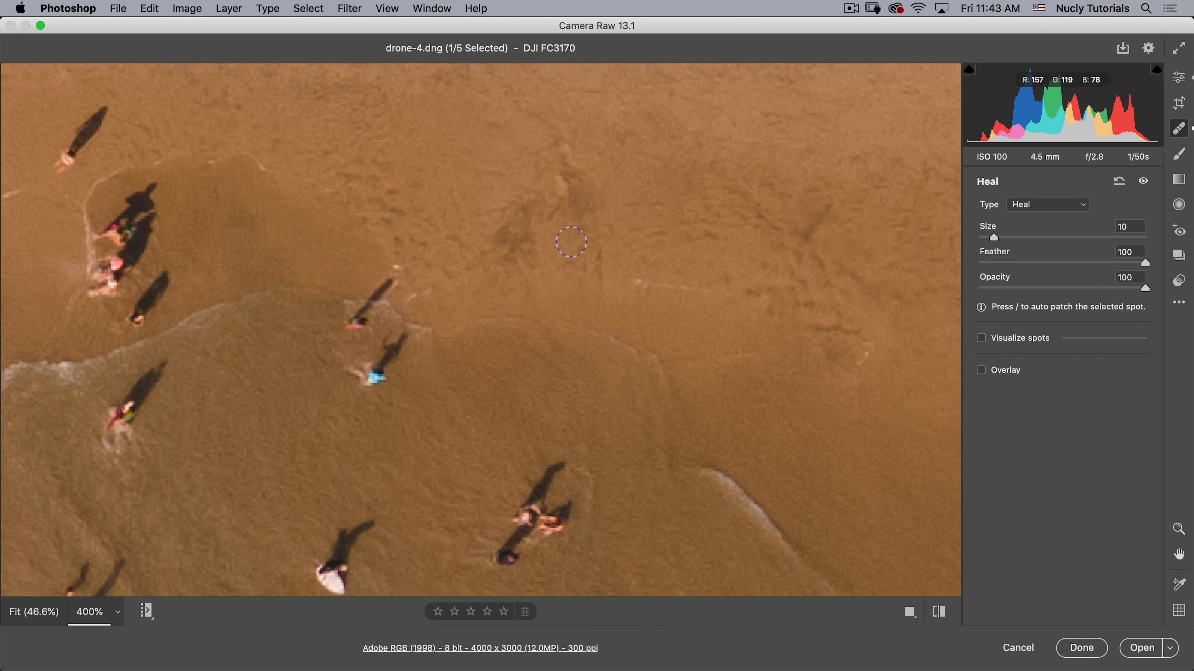
key(v)
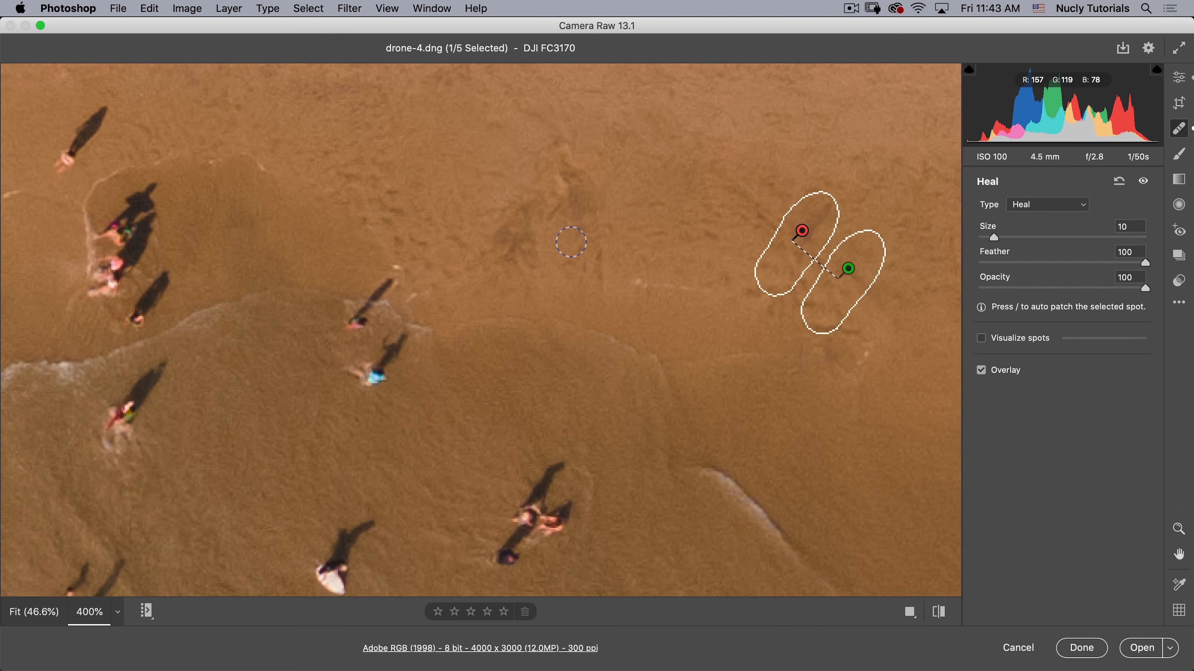
key(v)
Step: Heal away the two people and their shadows on the sand just below the yellow surfboard
key(space)
mouse_move(501, 281)
mouse_down()
mouse_move(698, 245)
mouse_move(850, 242)
mouse_move(426, 258)
mouse_move(951, 304)
mouse_move(928, 426)
mouse_up()
key(space)
drag(425, 304, 365, 205)
key(space)
mouse_move(520, 194)
mouse_down()
mouse_move(491, 241)
mouse_move(528, 192)
mouse_up()
mouse_move(715, 182)
mouse_down()
mouse_move(660, 254)
mouse_move(675, 238)
mouse_up()
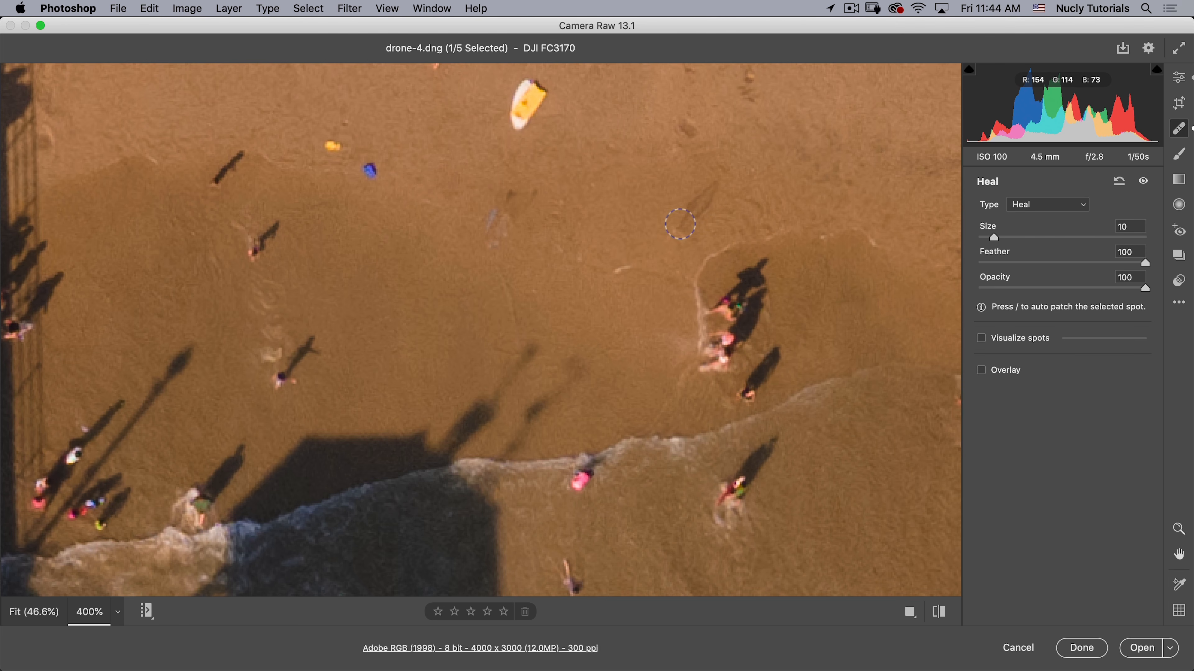
Step: Show the overlay, move the newest heal patch's source farther from the patch, and set its feather to 41
key(v)
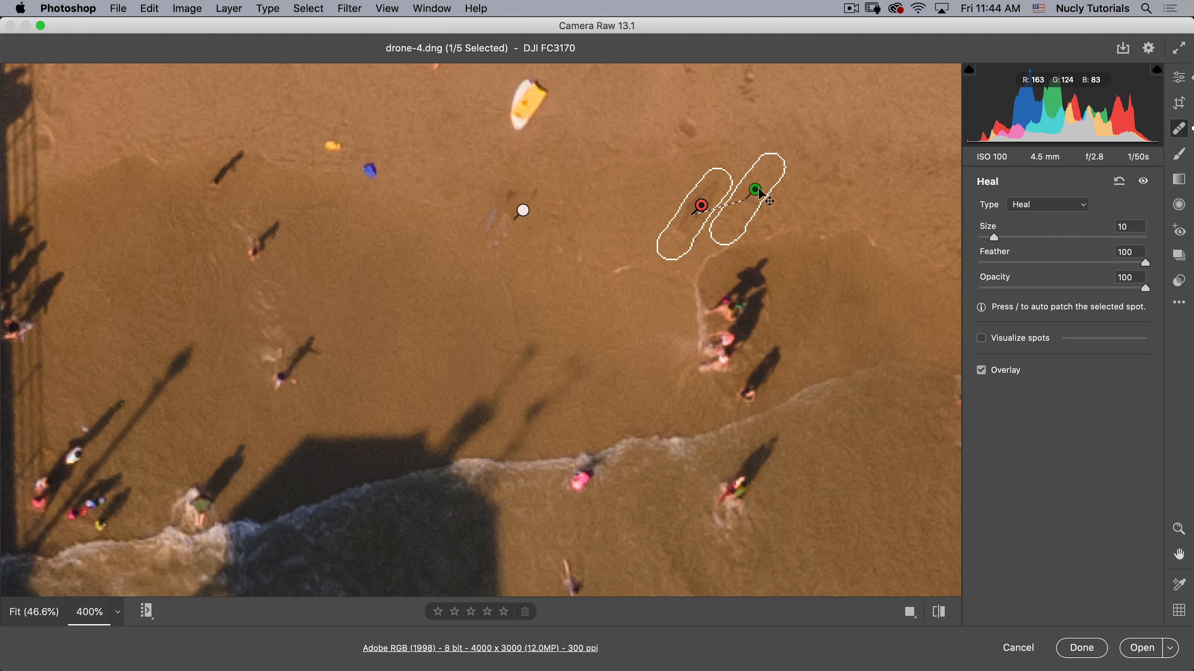
drag(755, 190, 802, 189)
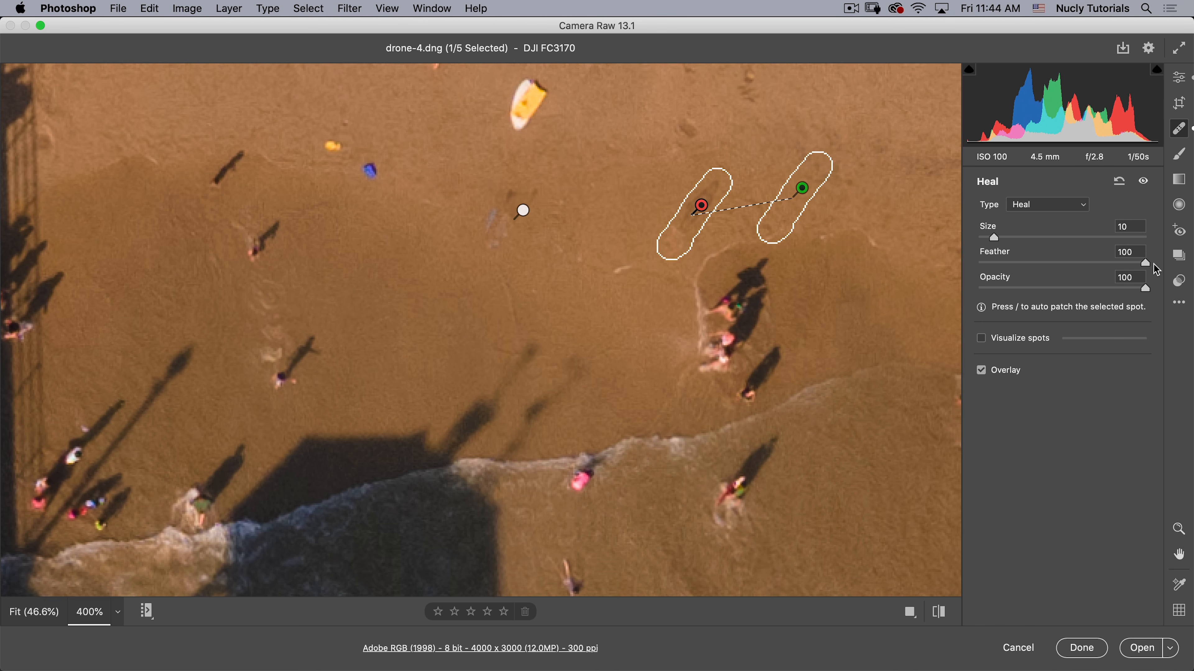
drag(1146, 267, 1053, 263)
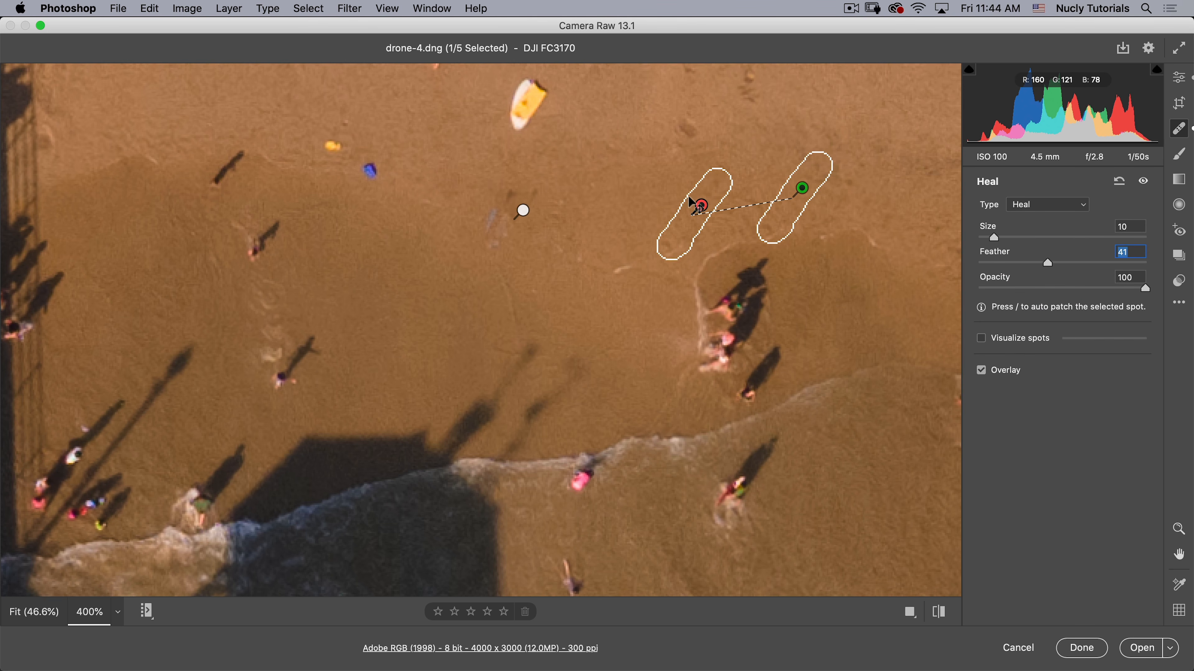
Step: Set the heal patch closest to the surfboard to size 12, feather 49 and opacity 100
click(523, 211)
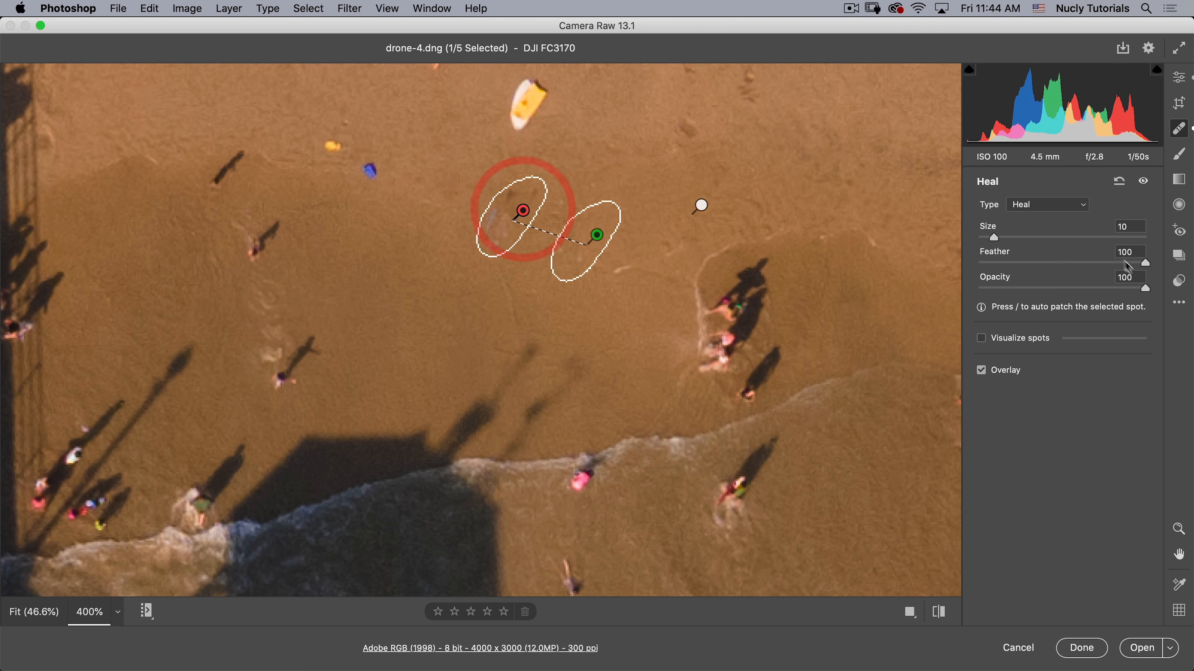
click(1005, 236)
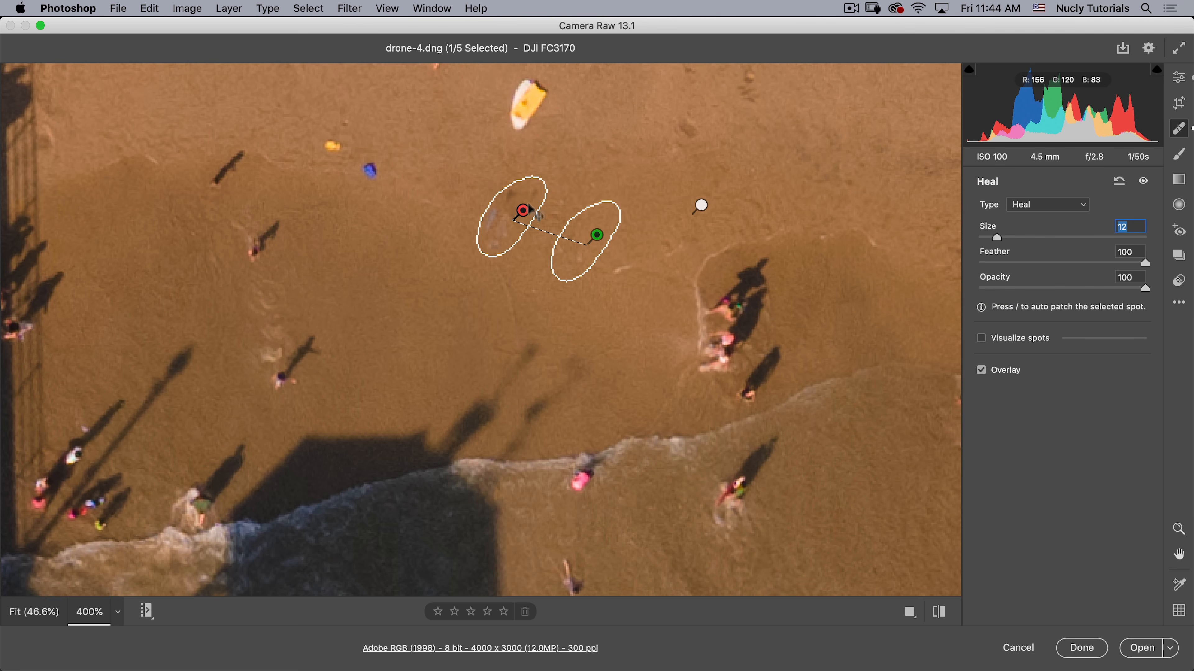
drag(1145, 263, 1015, 290)
click(1061, 265)
drag(1122, 291, 1184, 291)
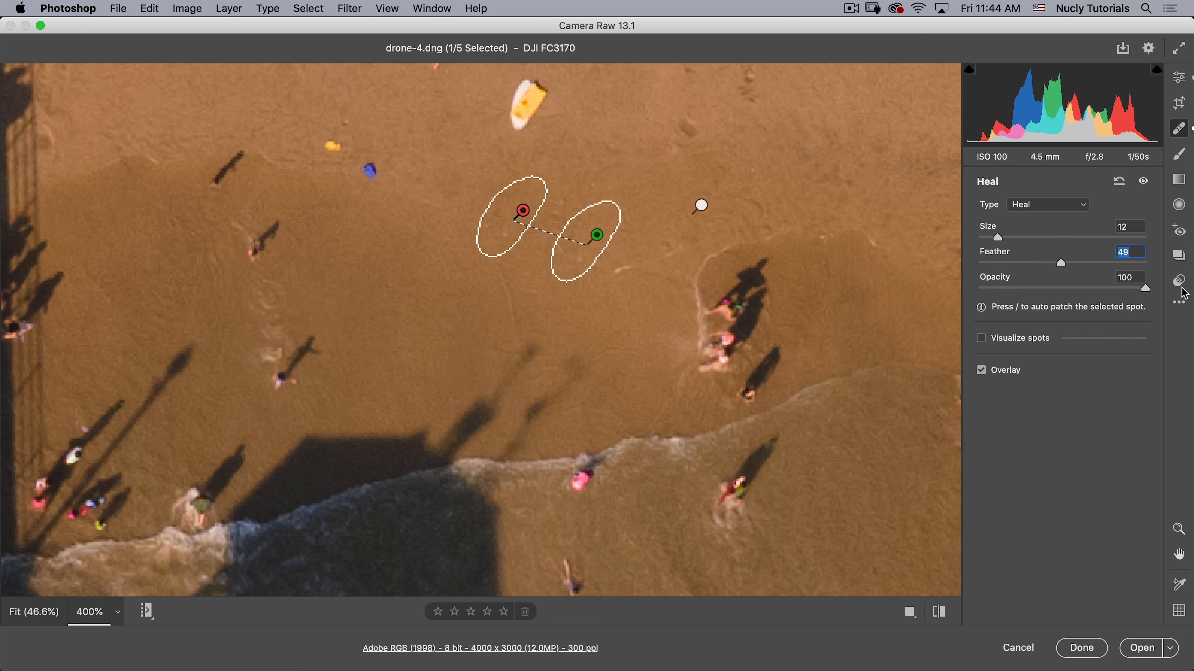
Step: Fit the whole photo in view, and show and hide the filmstrip of the five opened images
key(space)
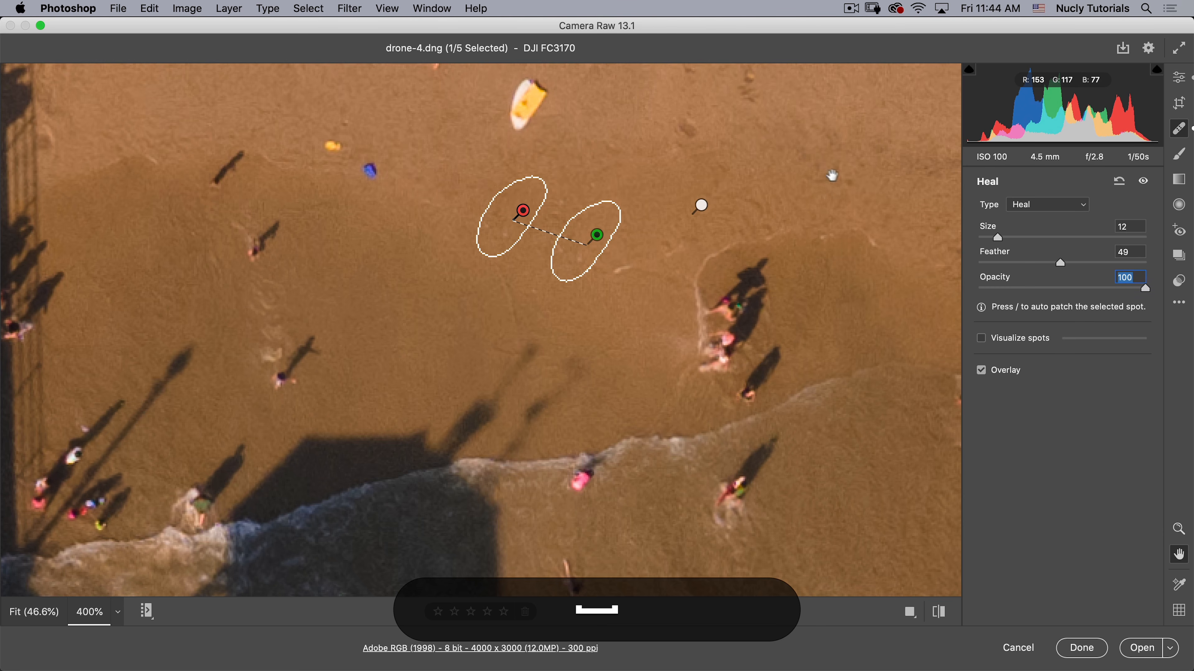
drag(826, 175, 579, 308)
key(super+0)
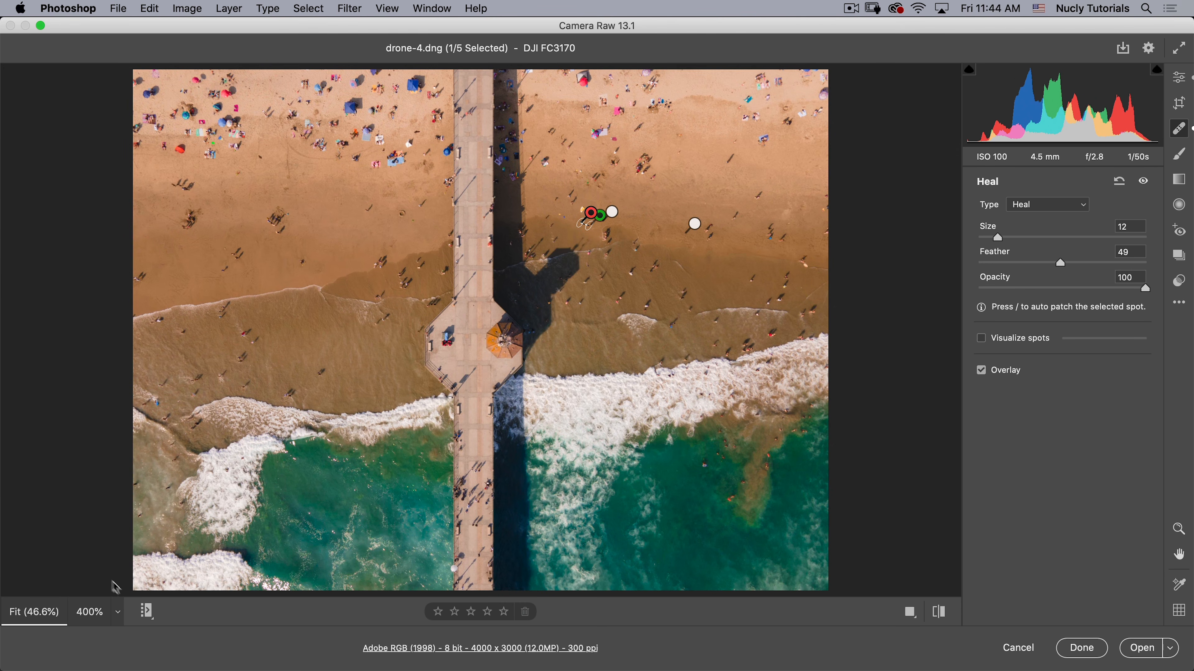
click(147, 612)
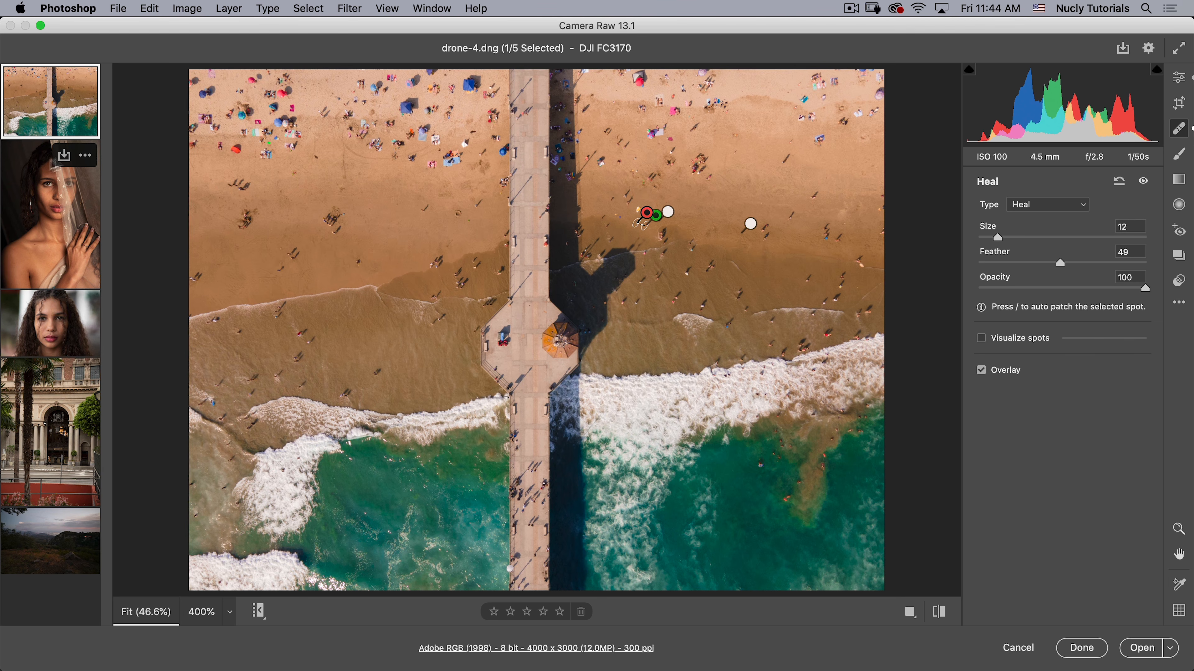
click(259, 612)
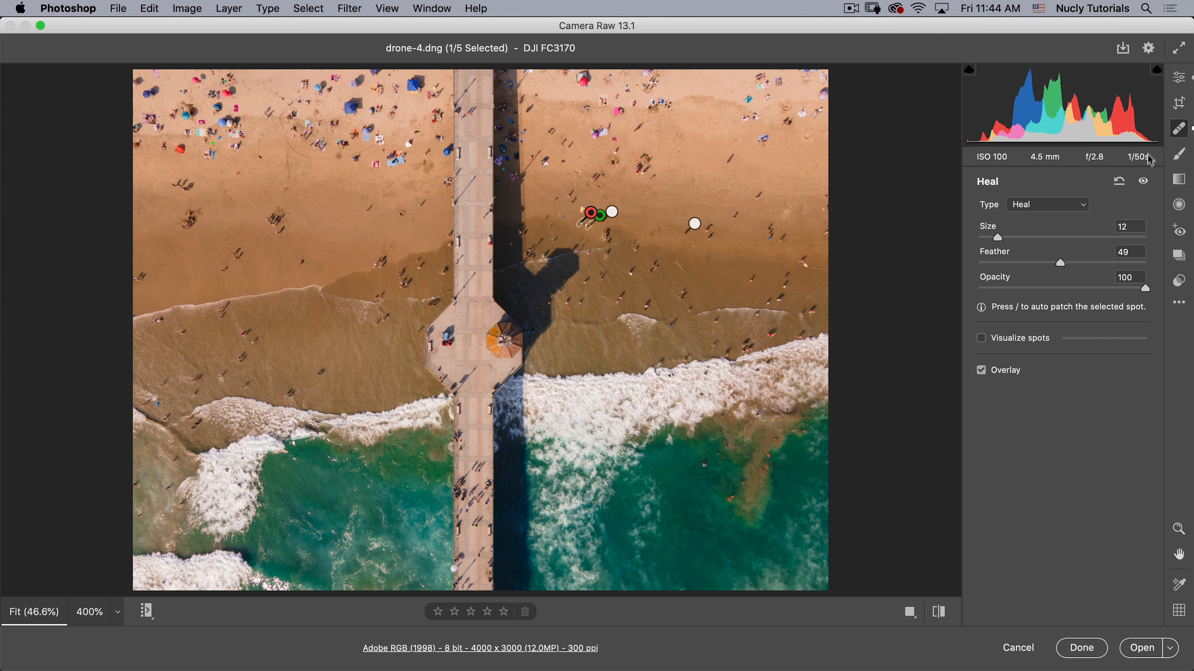
Step: Paint an Adjustment Brush edit with exposure -1.30 over the water on the right side of the pier
click(1177, 155)
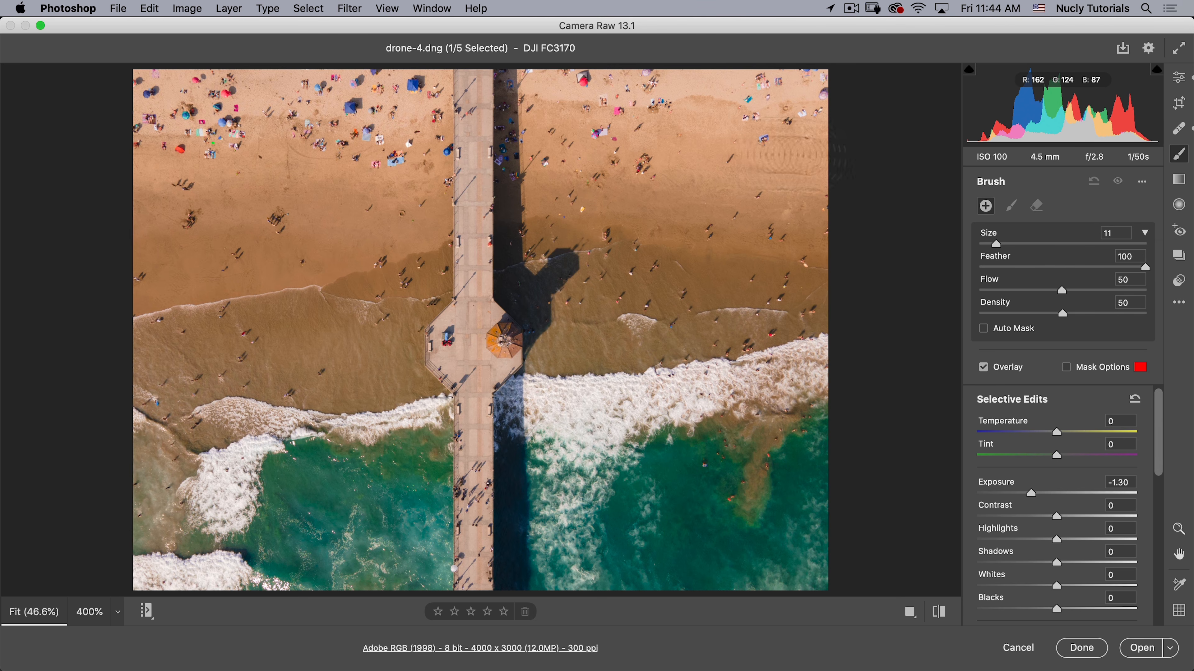
drag(1158, 403, 1158, 431)
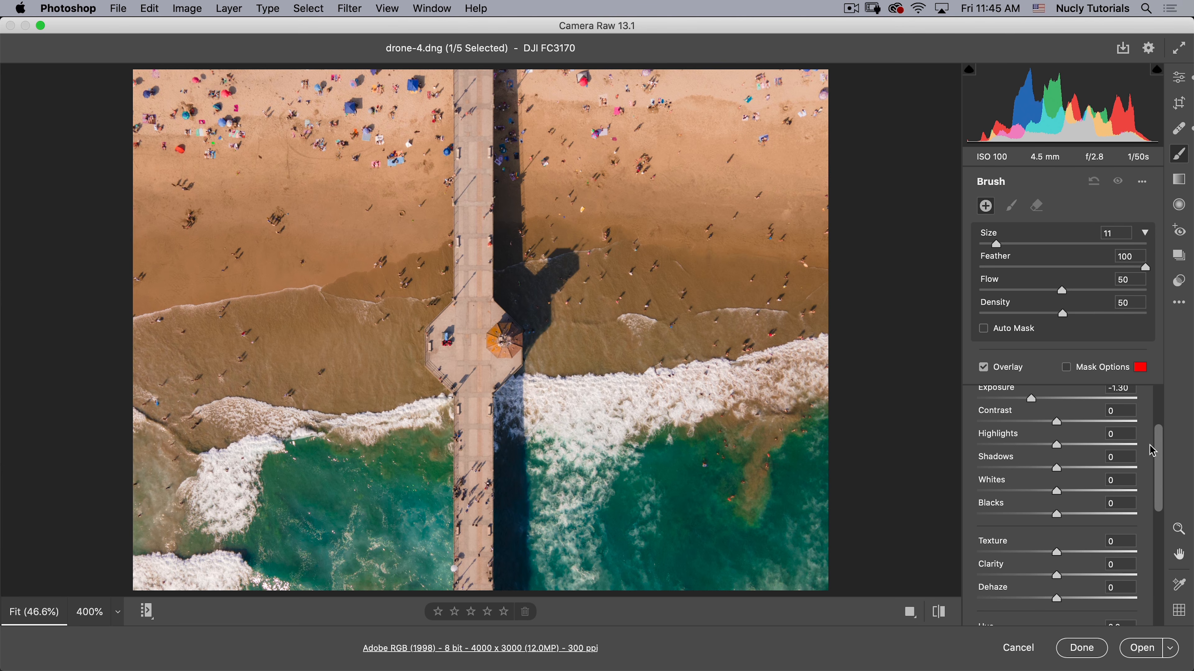
mouse_move(1151, 451)
mouse_down()
mouse_move(1155, 413)
mouse_move(1158, 505)
mouse_up()
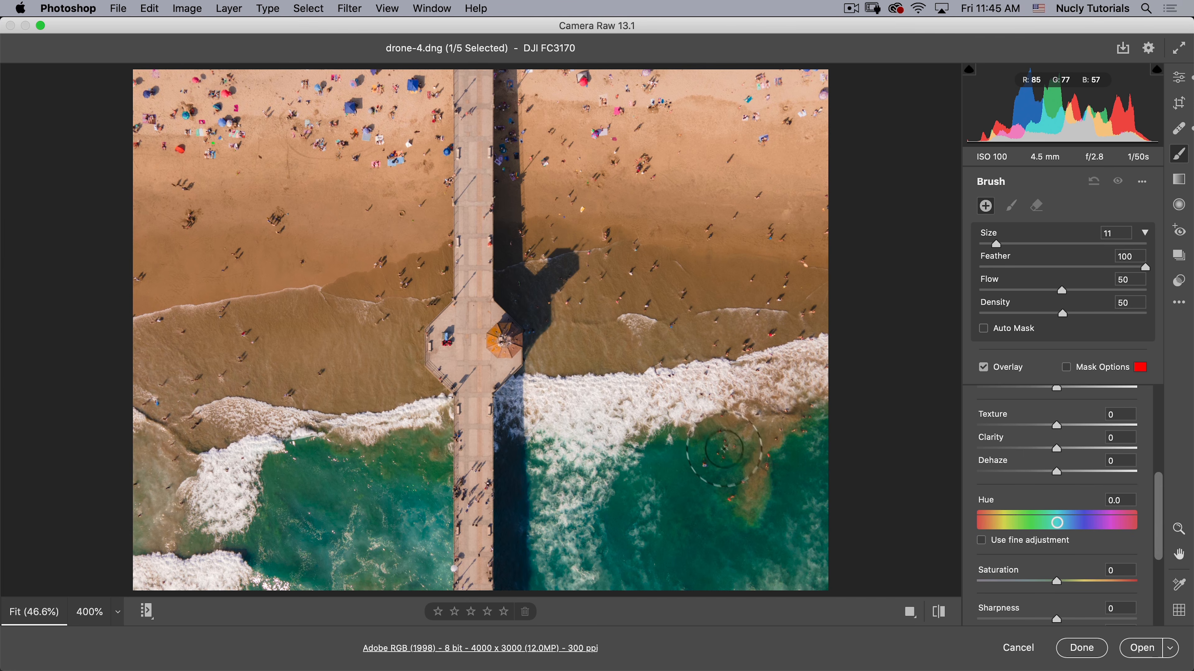
click(802, 395)
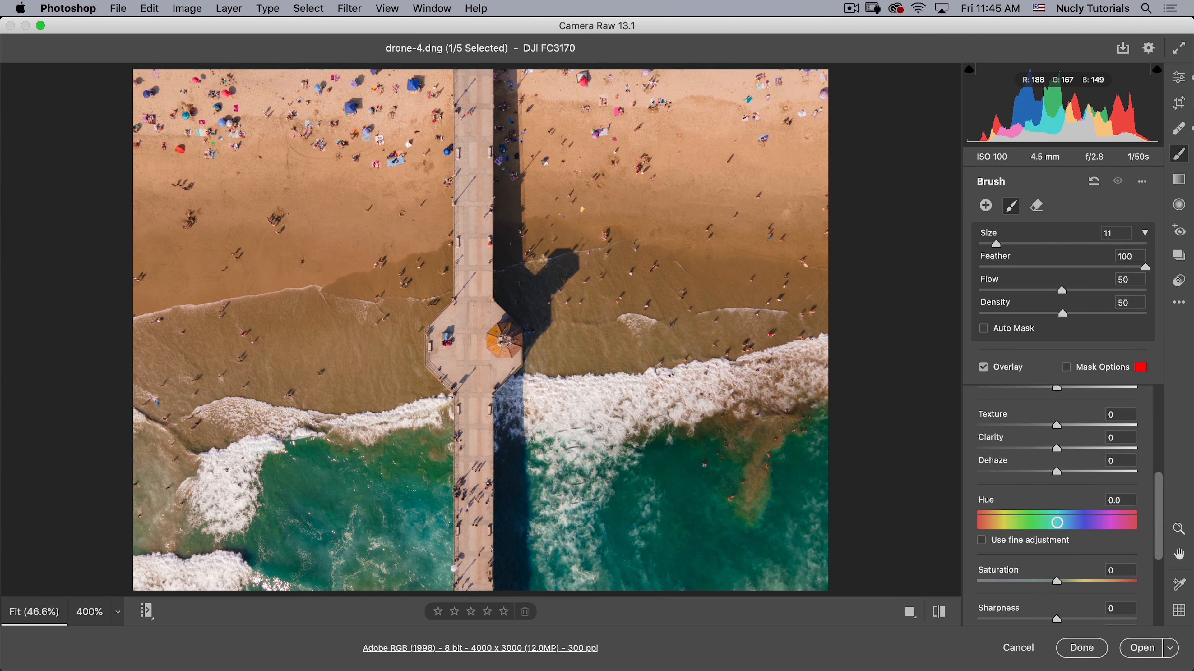
mouse_move(801, 395)
mouse_down()
mouse_move(682, 531)
mouse_move(789, 545)
mouse_move(815, 581)
mouse_move(606, 564)
mouse_move(560, 484)
mouse_move(535, 572)
mouse_move(557, 540)
mouse_move(631, 574)
mouse_up()
Step: Reset all selective edits of the brush adjustment to their defaults
drag(1156, 493, 1167, 387)
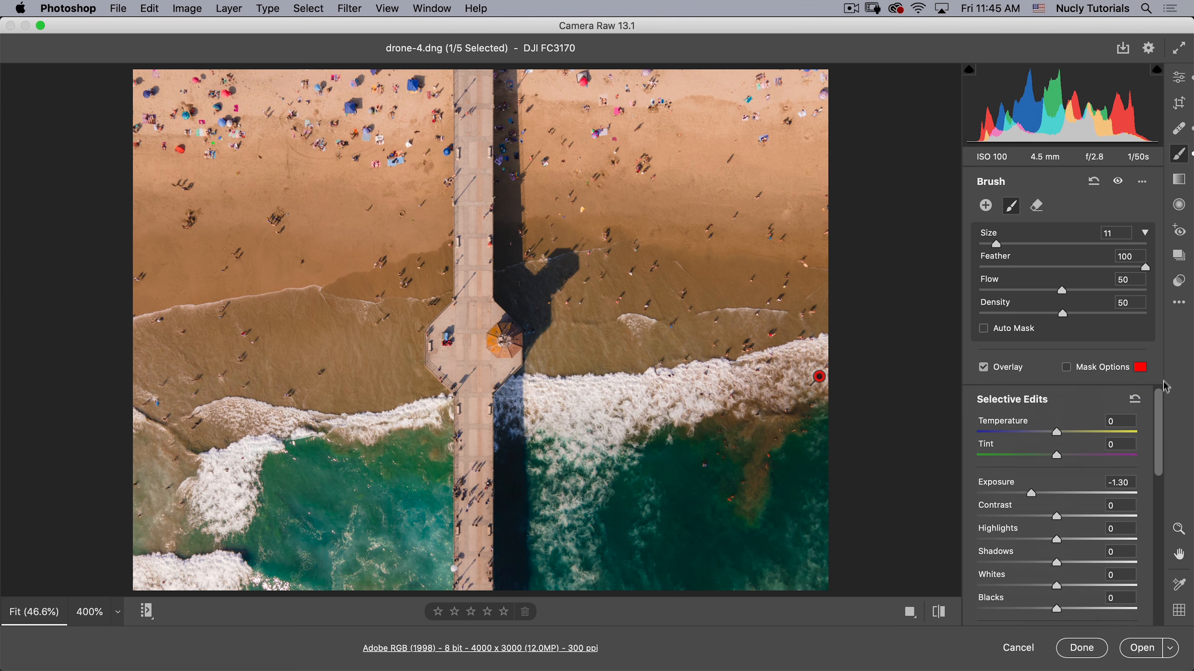
click(1167, 386)
click(1137, 401)
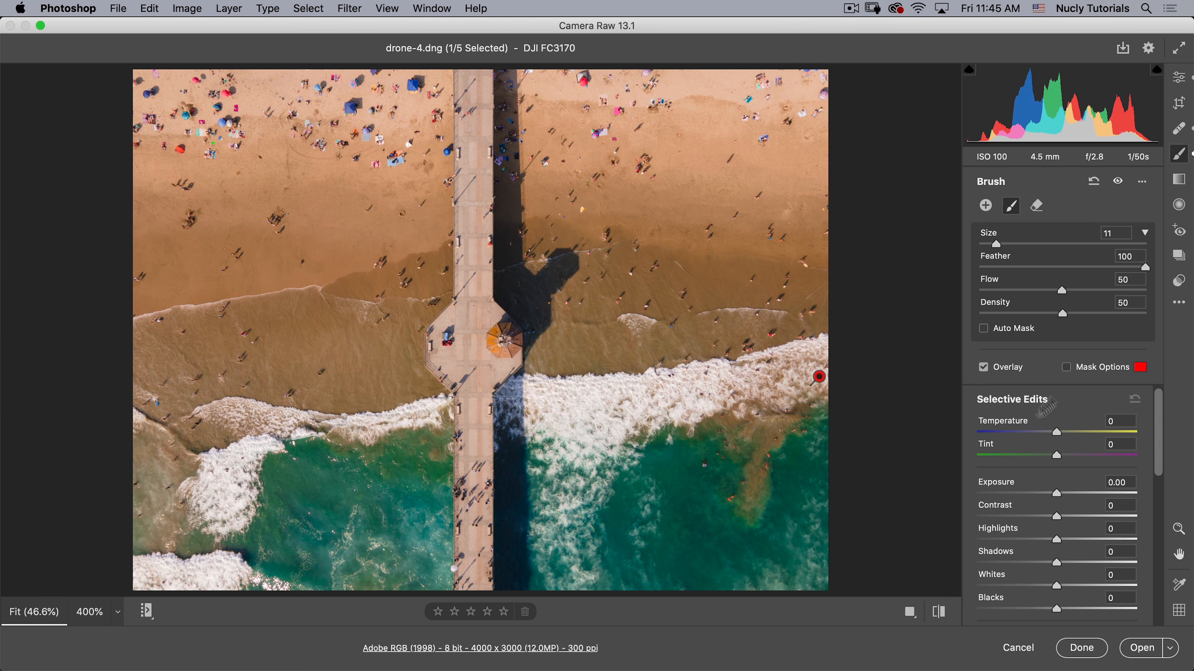
Step: Show the brush's red mask overlay and extend the mask over the water on the left side of the pier
click(1066, 367)
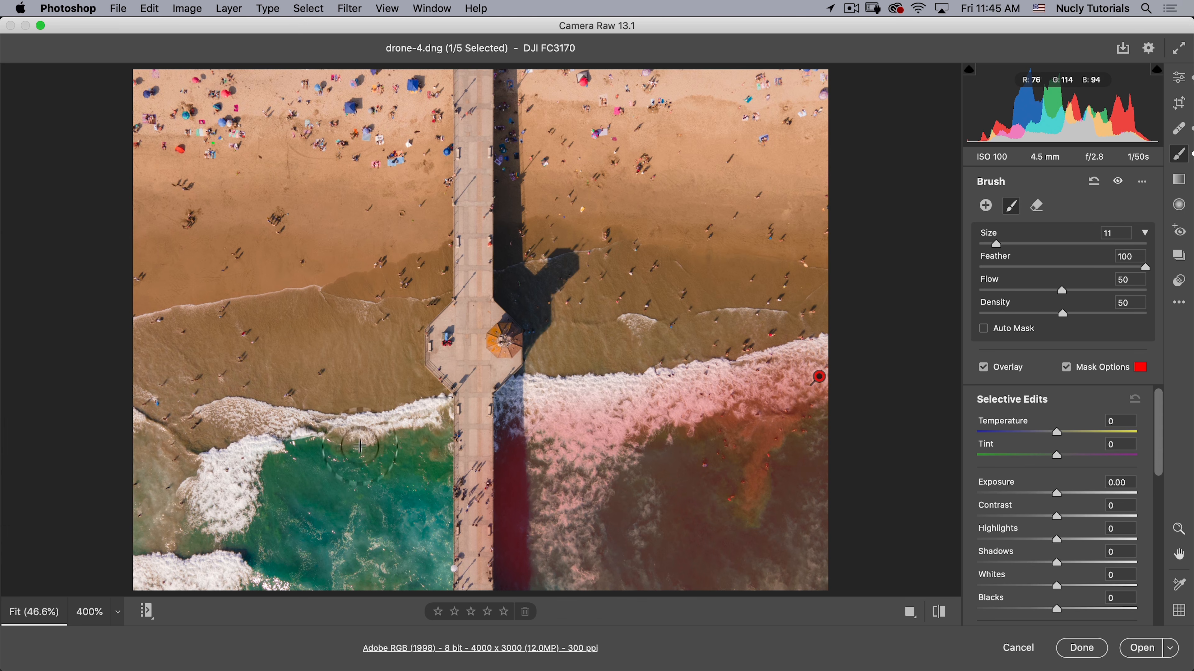
mouse_move(420, 461)
mouse_down()
mouse_move(317, 470)
mouse_move(378, 467)
mouse_move(310, 460)
mouse_move(280, 482)
mouse_move(242, 559)
mouse_move(358, 523)
mouse_move(402, 565)
mouse_move(399, 578)
mouse_move(420, 493)
mouse_move(425, 590)
mouse_move(431, 520)
mouse_move(412, 582)
mouse_move(235, 573)
mouse_move(225, 543)
mouse_move(122, 572)
mouse_up()
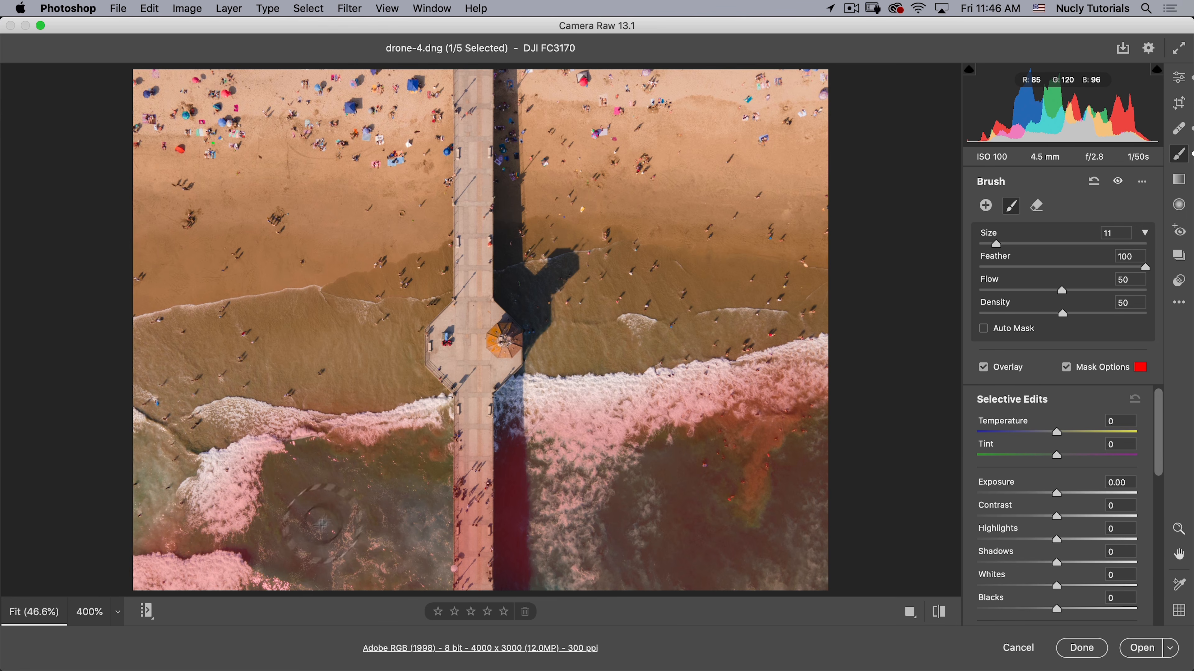
click(446, 555)
Step: Raise the opacity of the brush's red mask overlay colour to its maximum
click(1141, 369)
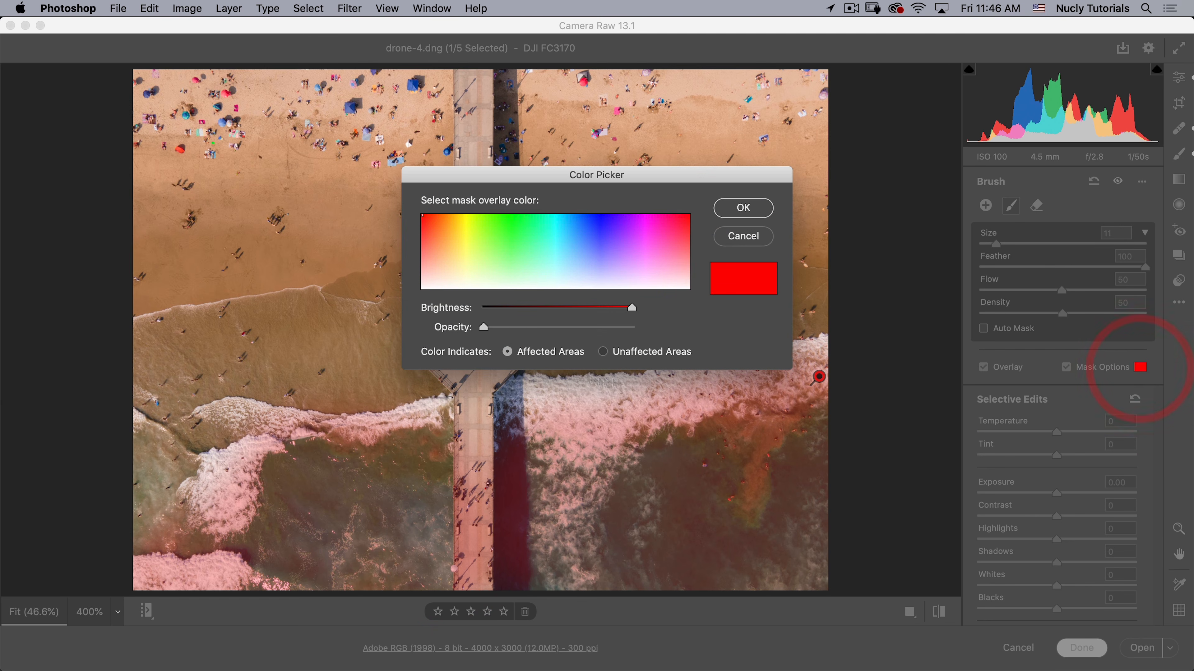
drag(489, 331, 545, 331)
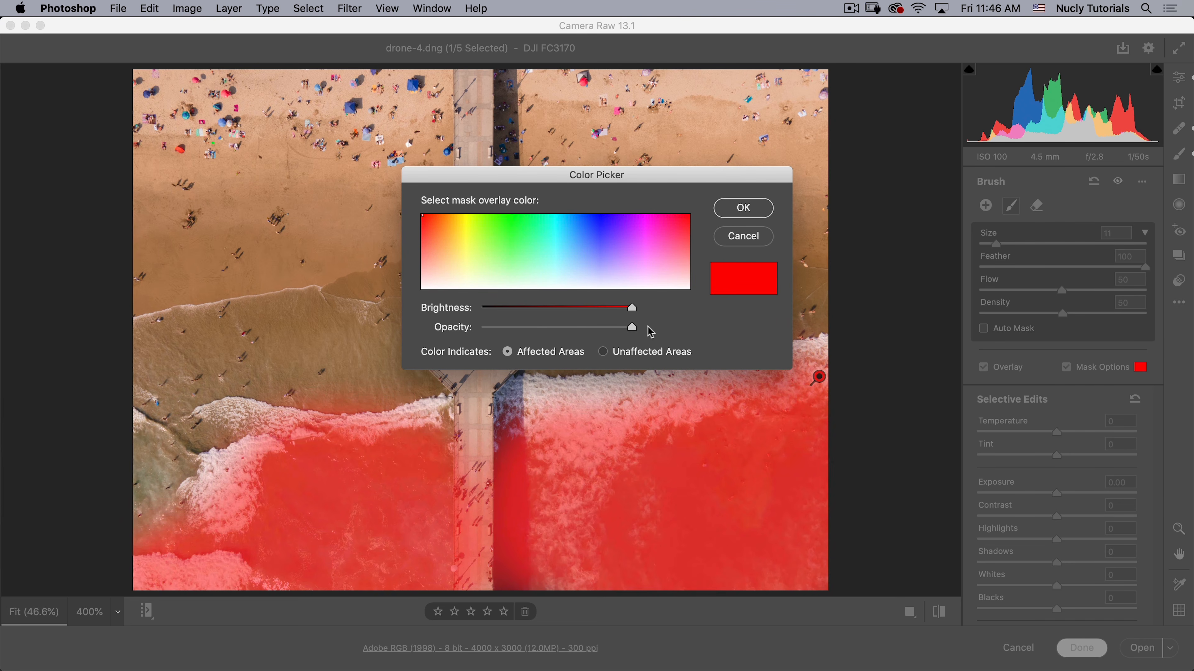
mouse_move(634, 332)
mouse_down()
mouse_move(519, 330)
mouse_move(613, 330)
mouse_up()
click(764, 216)
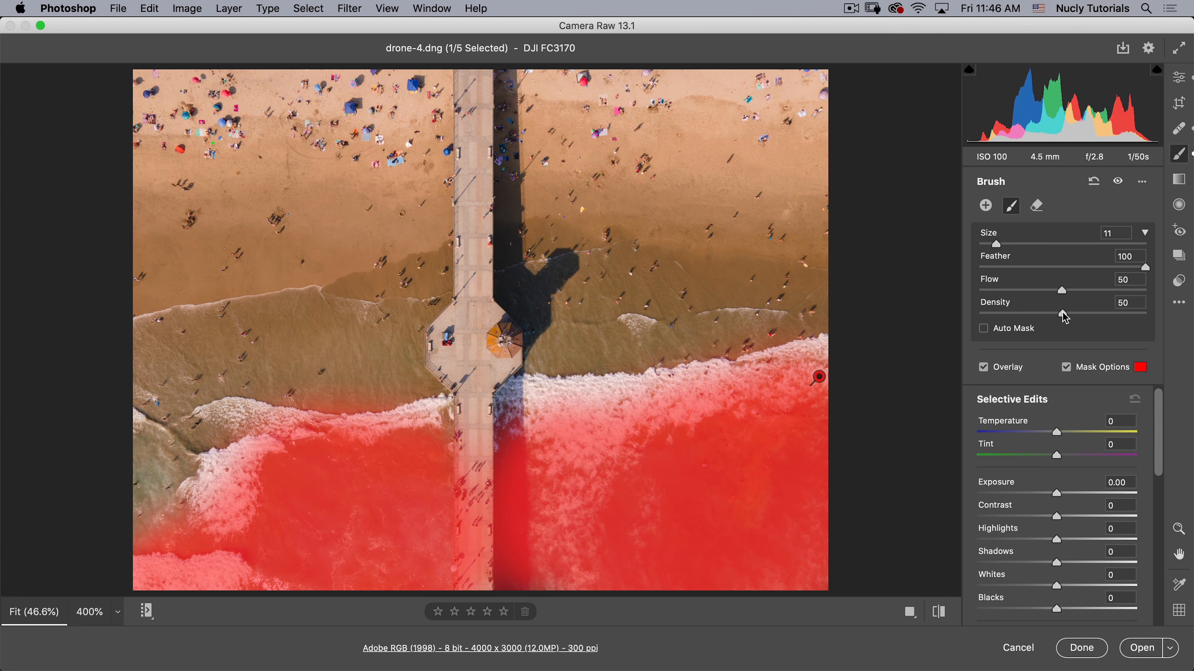
Step: Extend the brush mask over the white surf on both sides of the pier, and recheck the overlay colour settings
mouse_move(696, 404)
mouse_down()
mouse_move(578, 459)
mouse_move(570, 438)
mouse_up()
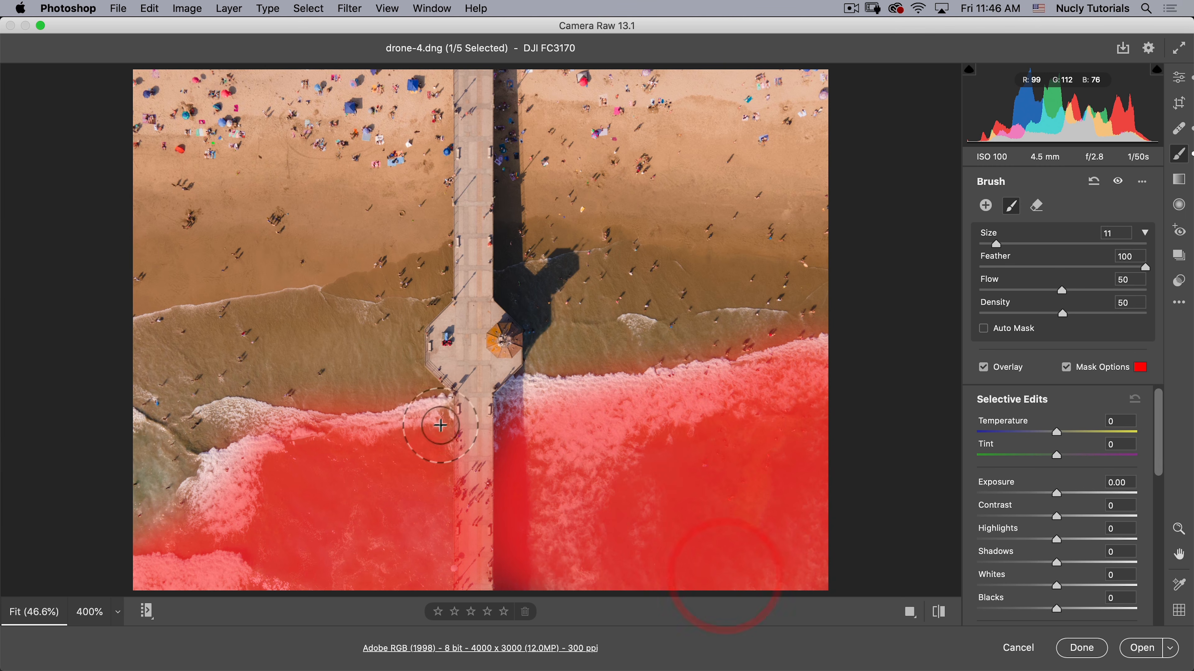
mouse_move(440, 426)
mouse_down()
mouse_move(339, 431)
mouse_move(273, 449)
mouse_move(202, 543)
mouse_move(178, 556)
mouse_move(384, 562)
mouse_up()
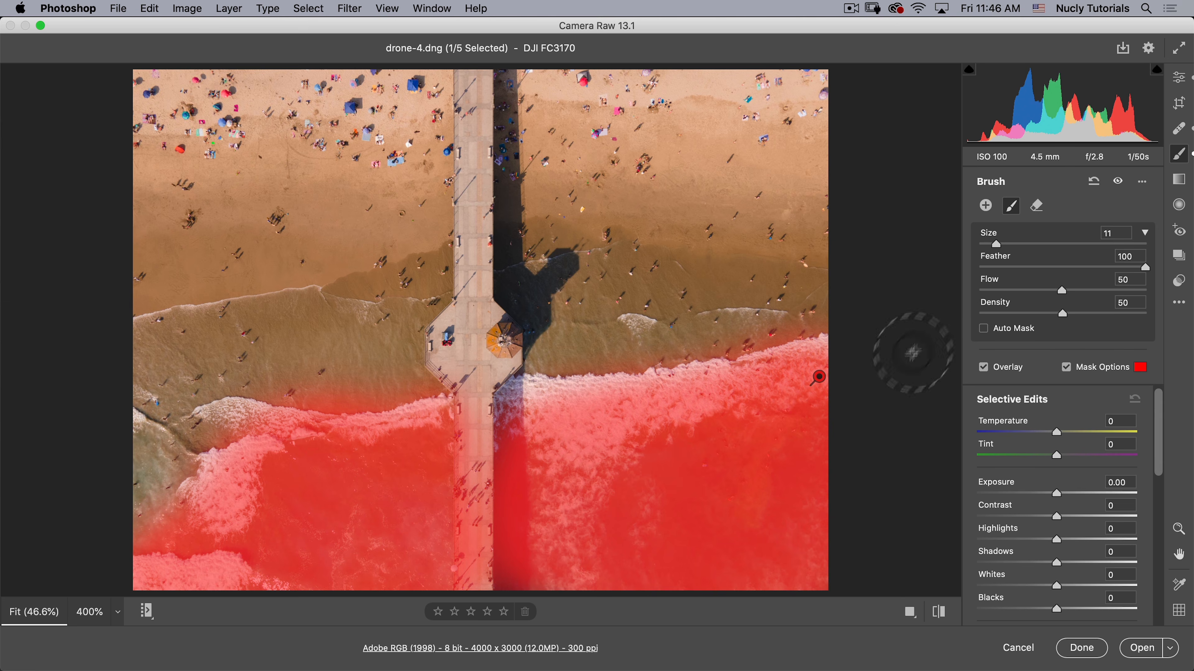
click(1142, 368)
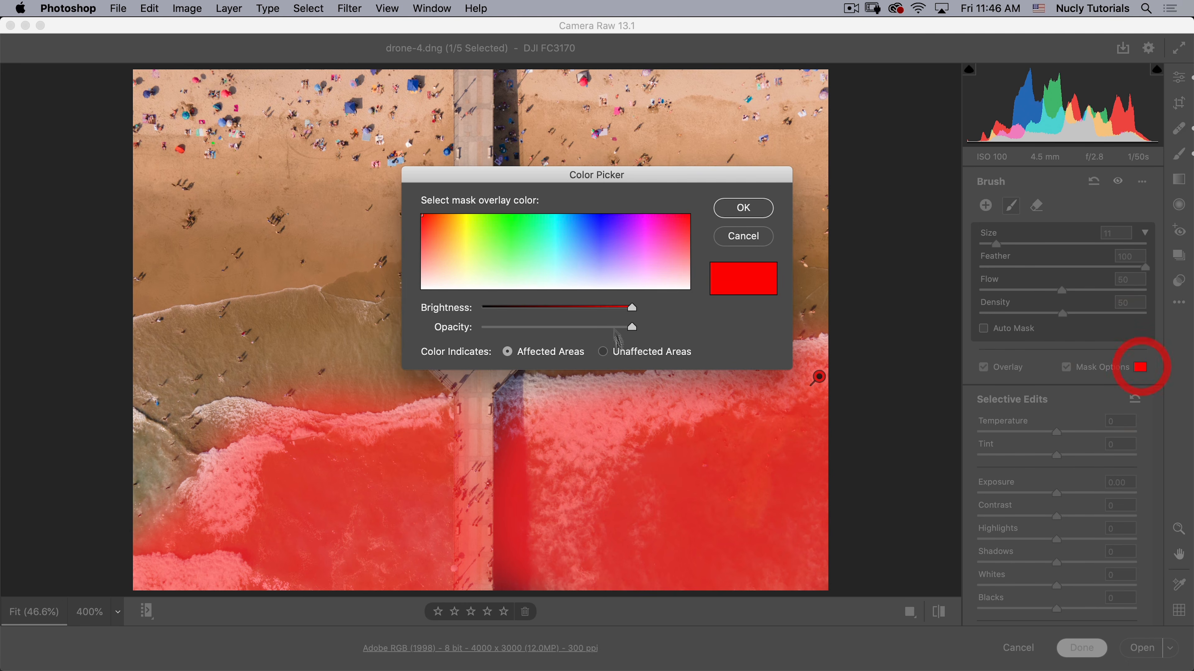
click(743, 208)
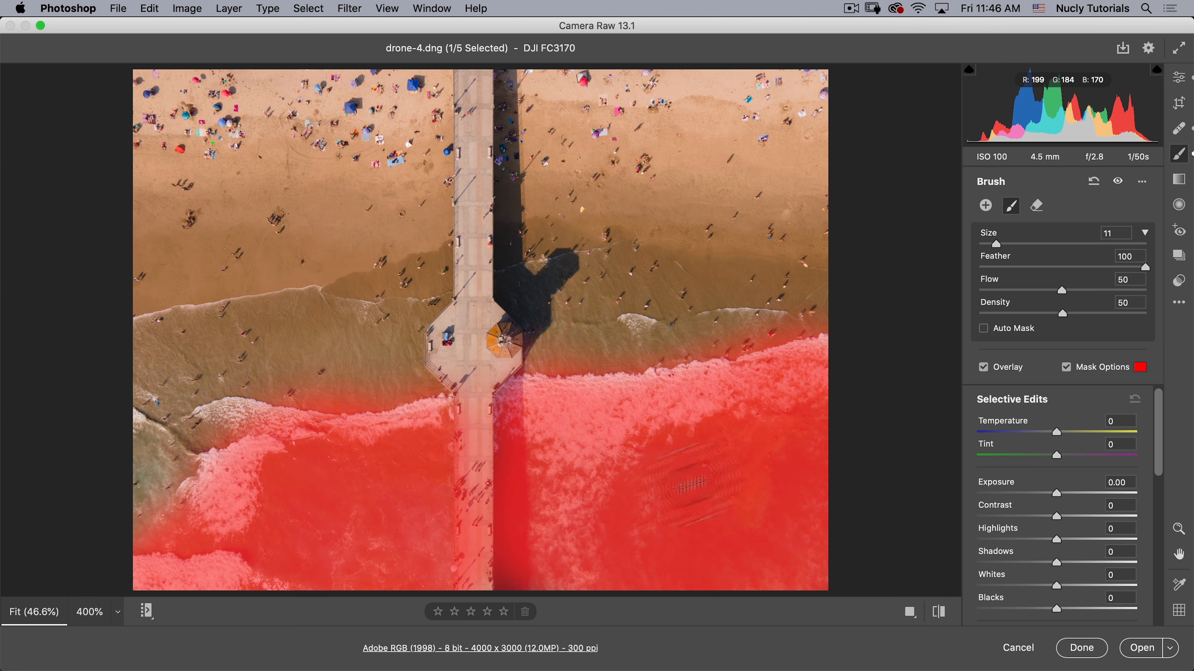
click(860, 513)
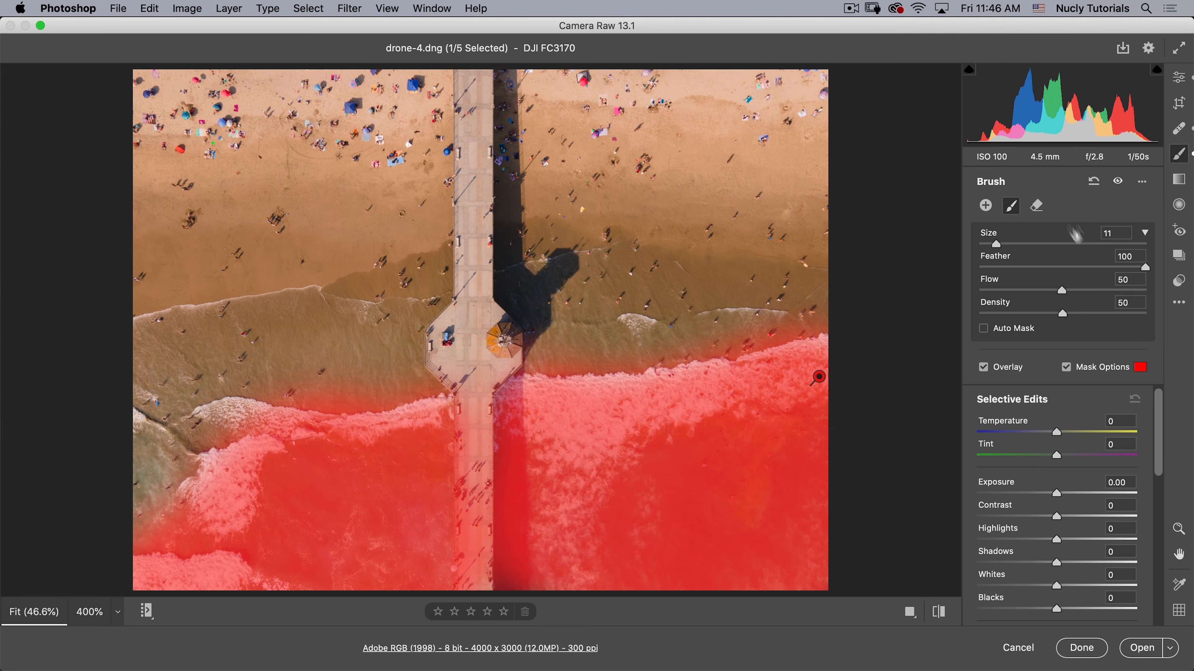
Step: Erase the mask from the pier and its octagonal platform, using an eraser of size 3
click(1039, 207)
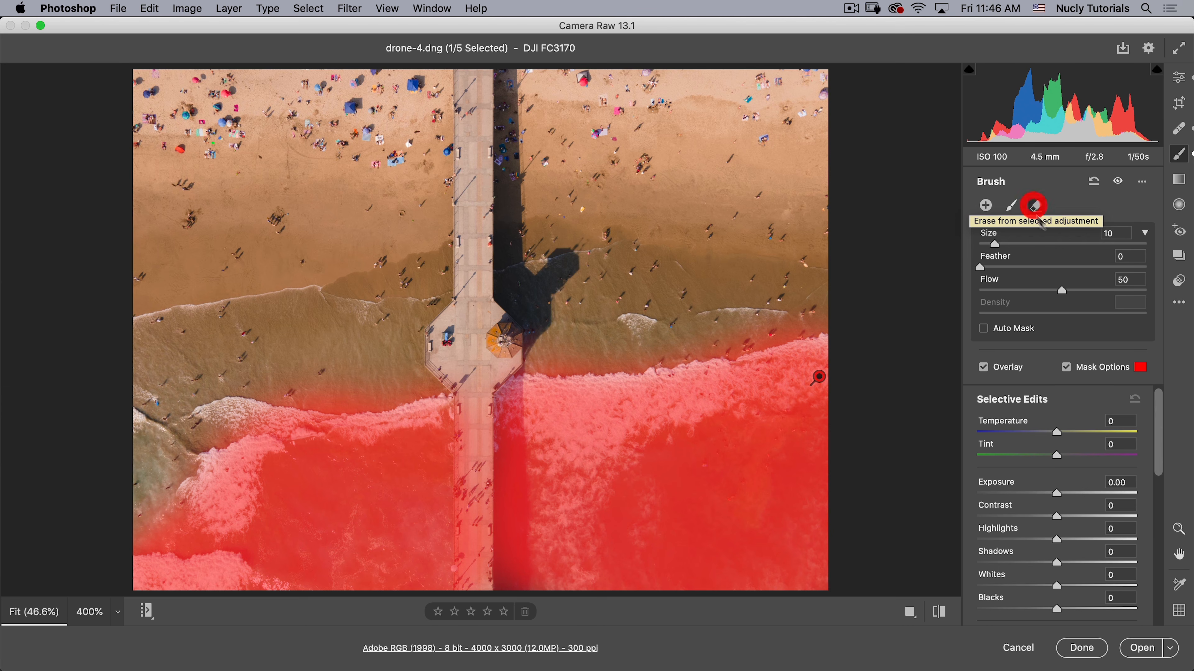
click(986, 245)
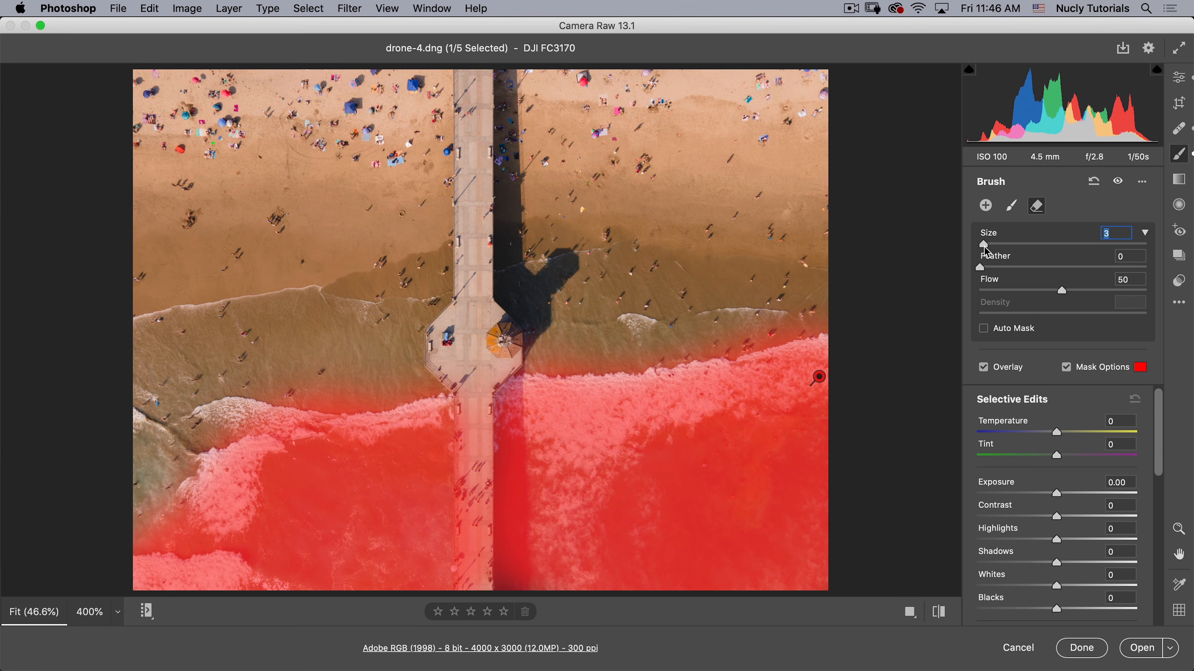
drag(479, 357, 473, 583)
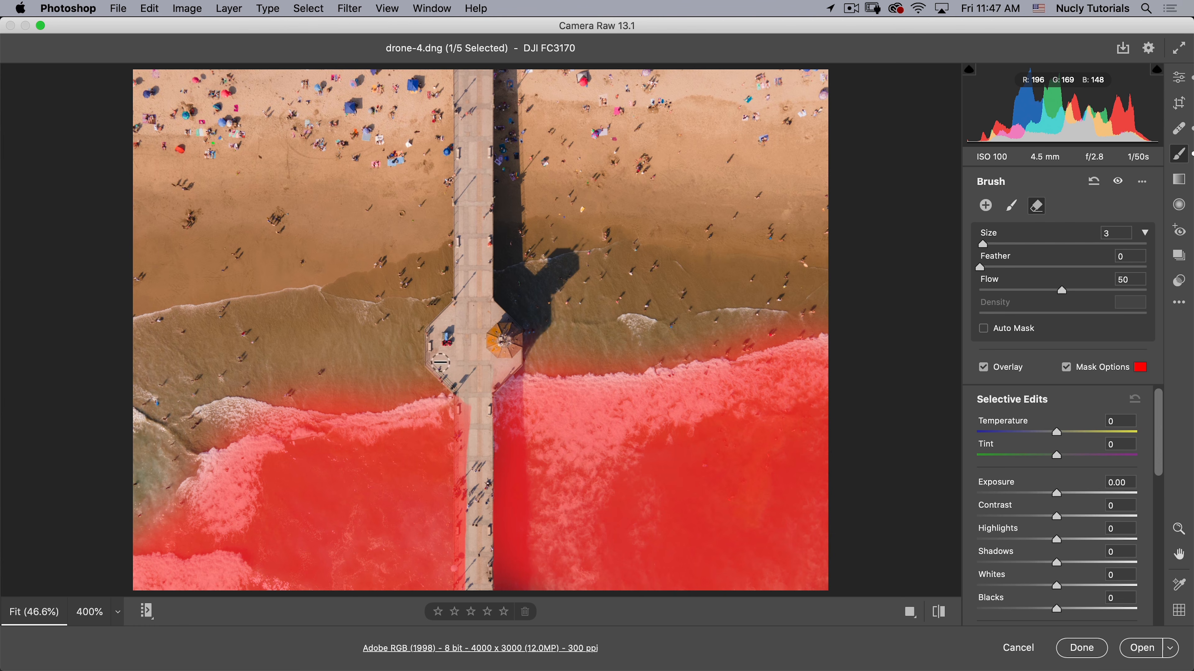
click(467, 394)
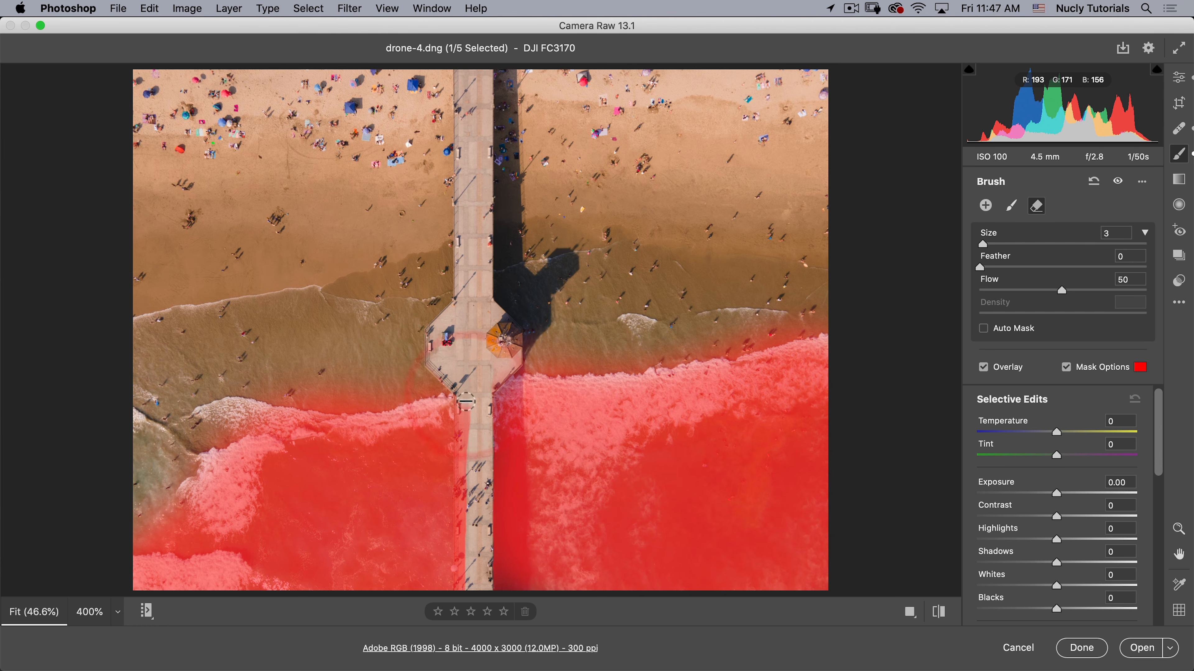
click(465, 423)
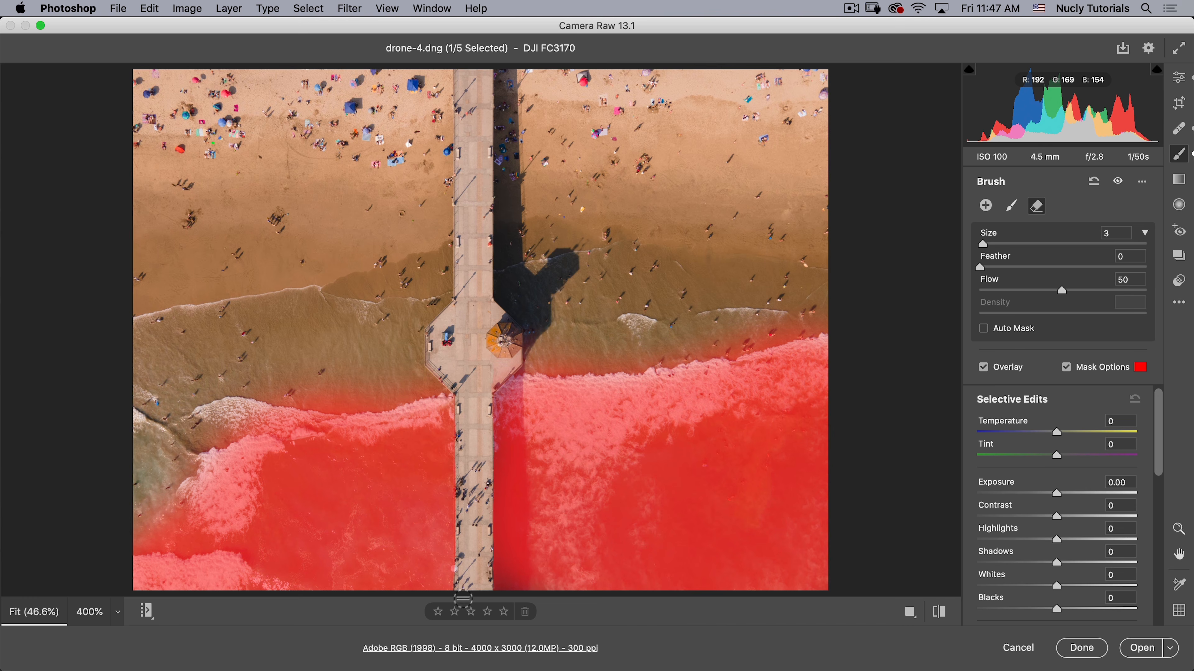
click(461, 501)
key(shift)
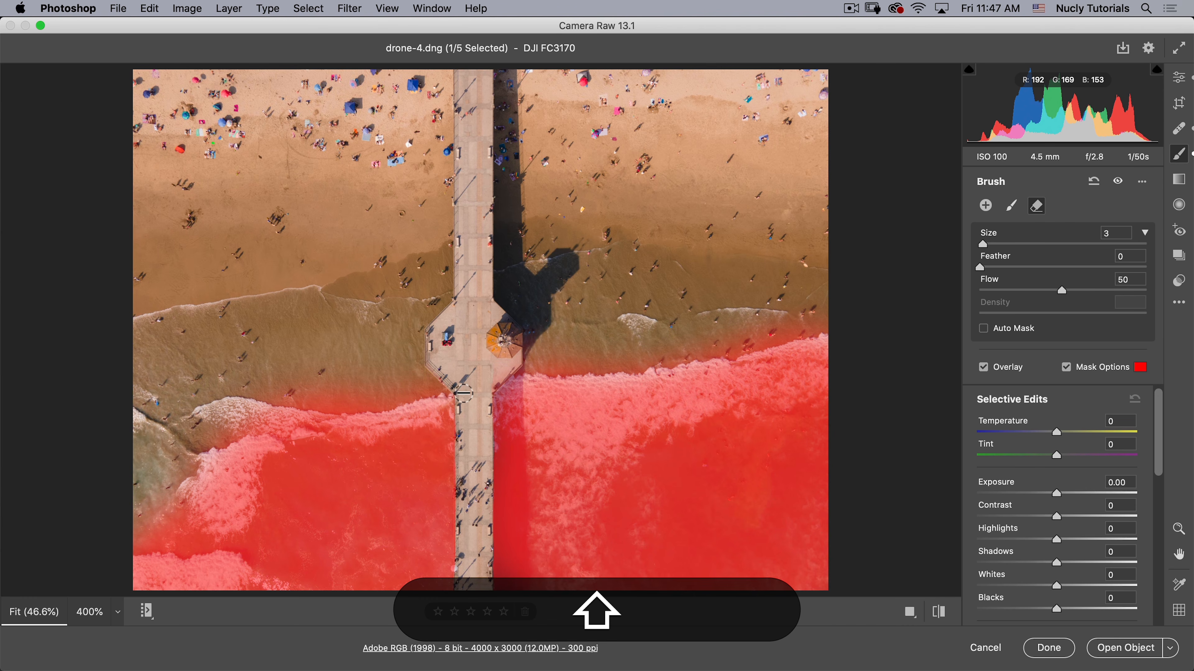
shift+click(462, 393)
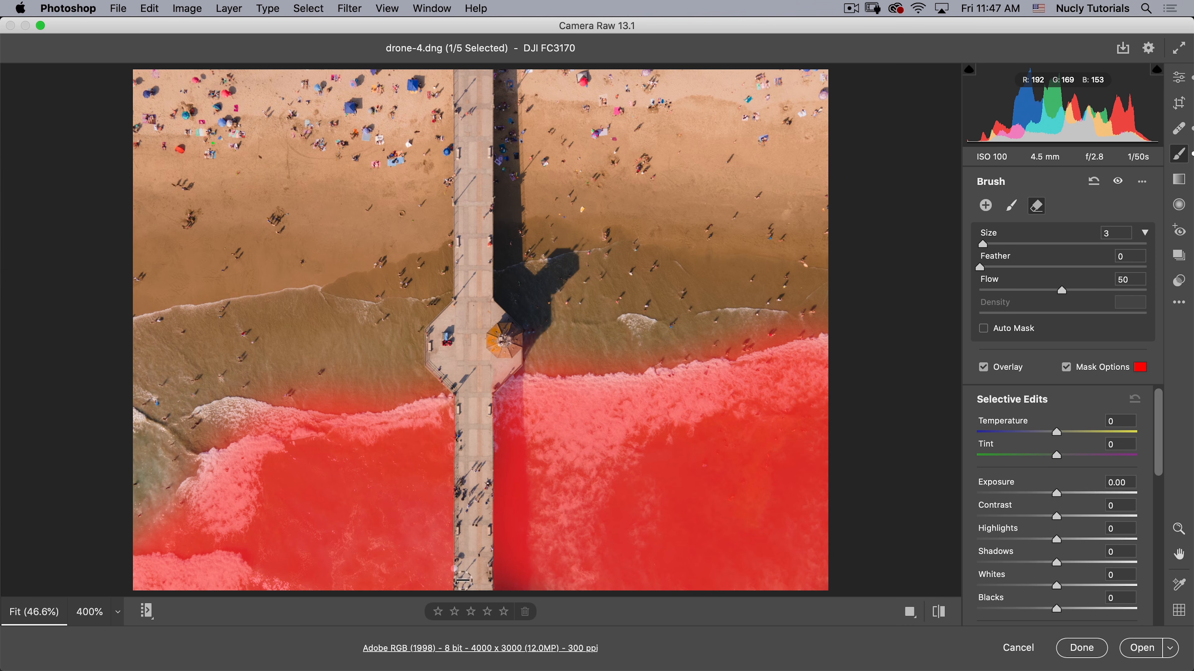
click(474, 453)
click(984, 256)
click(470, 329)
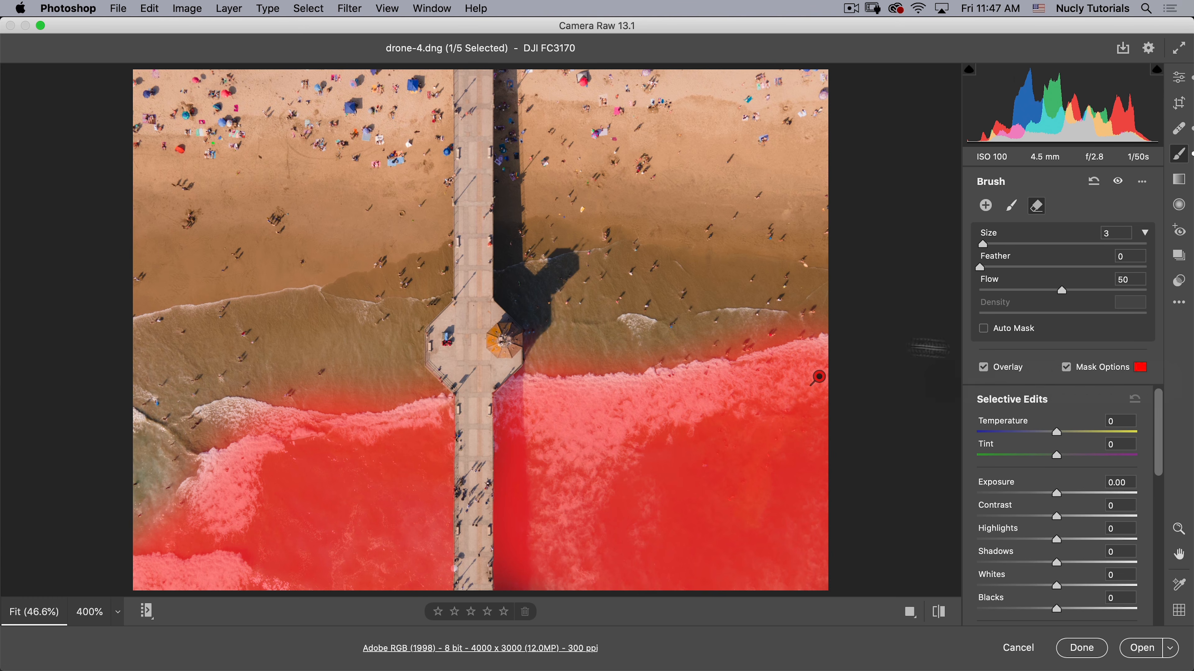
Step: Hide the mask and set the water adjustment's temperature to -16, exposure to +0.40 and hue to -3.0
key(y)
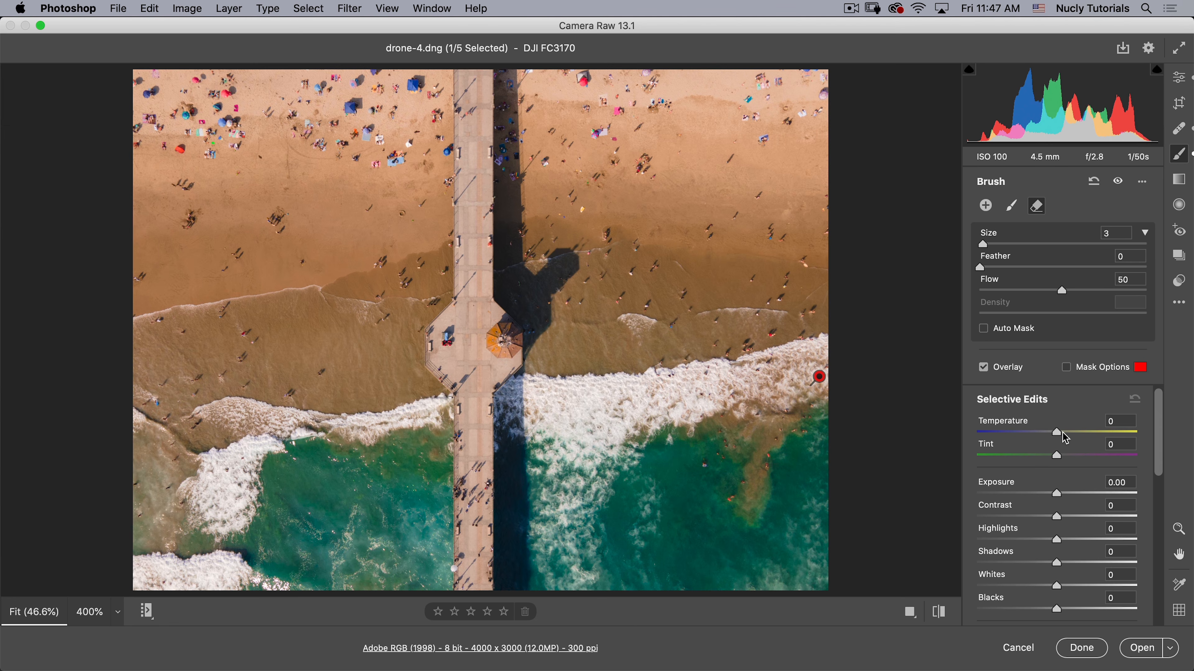
mouse_move(1058, 437)
mouse_down()
mouse_move(1035, 432)
mouse_move(1047, 437)
mouse_up()
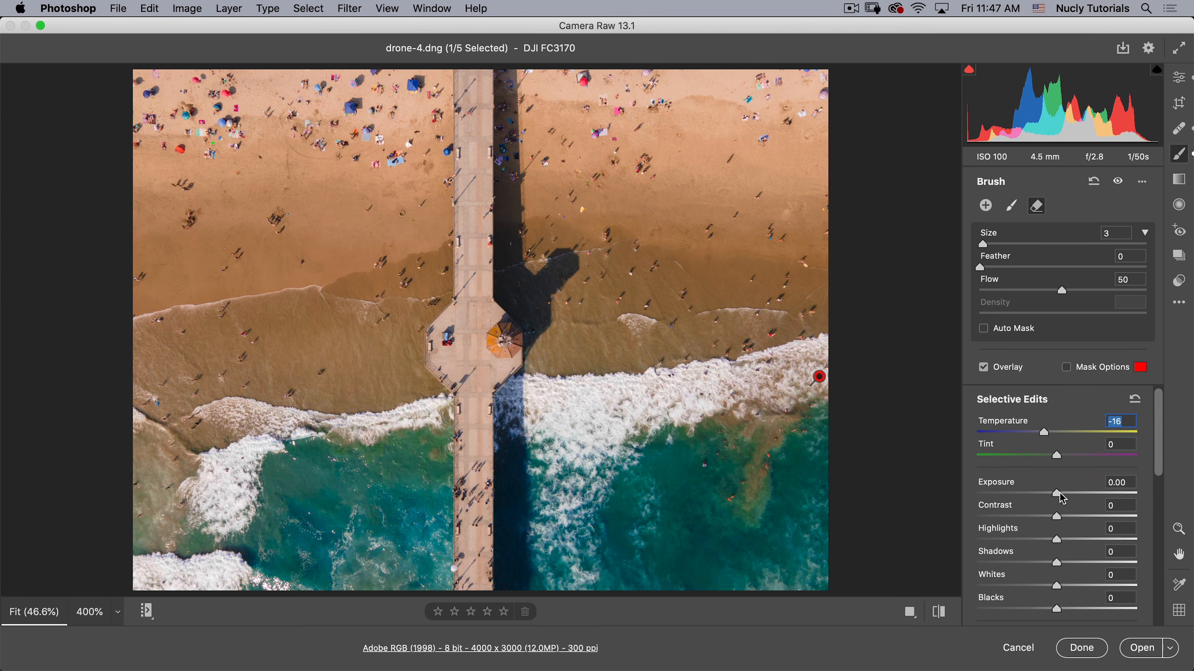
drag(1057, 493, 1068, 494)
drag(1159, 463, 1155, 507)
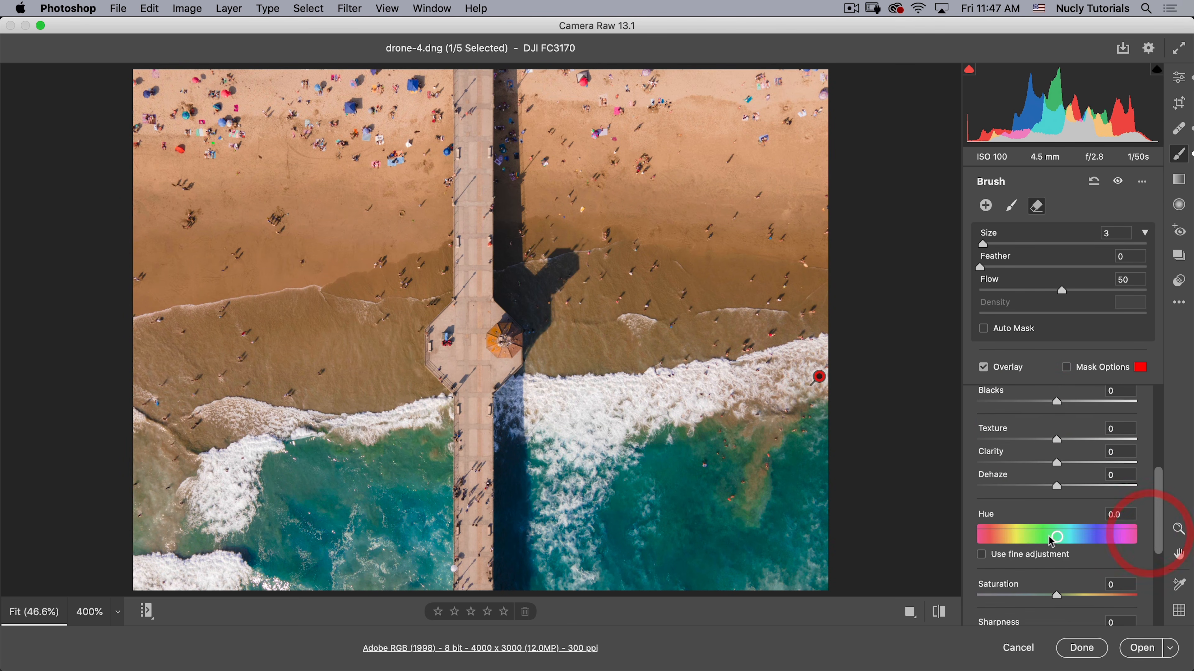
mouse_move(1058, 536)
mouse_down()
mouse_move(1074, 540)
mouse_move(1059, 544)
mouse_up()
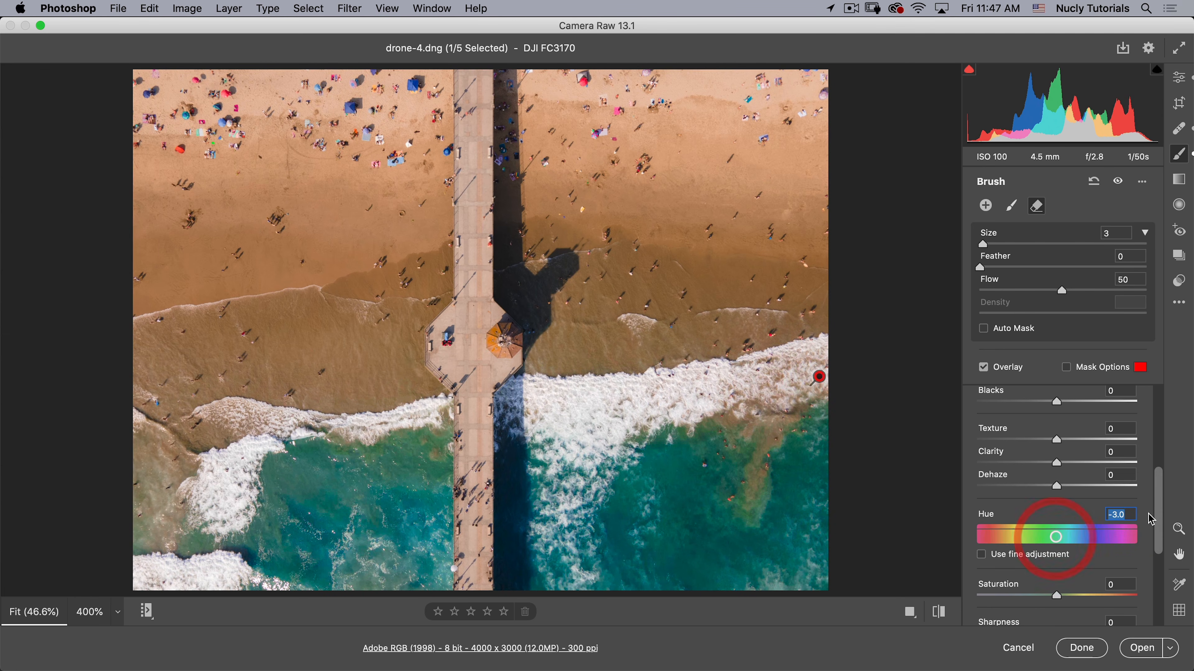
Step: Set the water adjustment's highlights to -26 and its shadows to +13
scroll(1165, 446, up, 5)
scroll(1167, 437, up, 2)
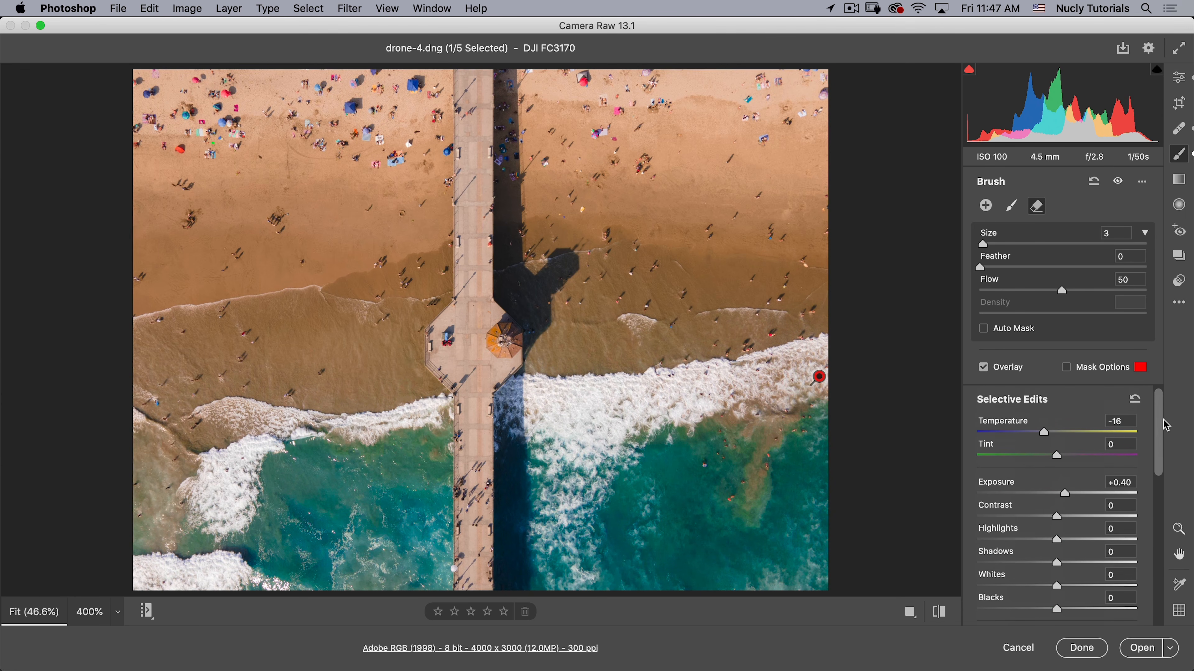
drag(1165, 421, 1165, 420)
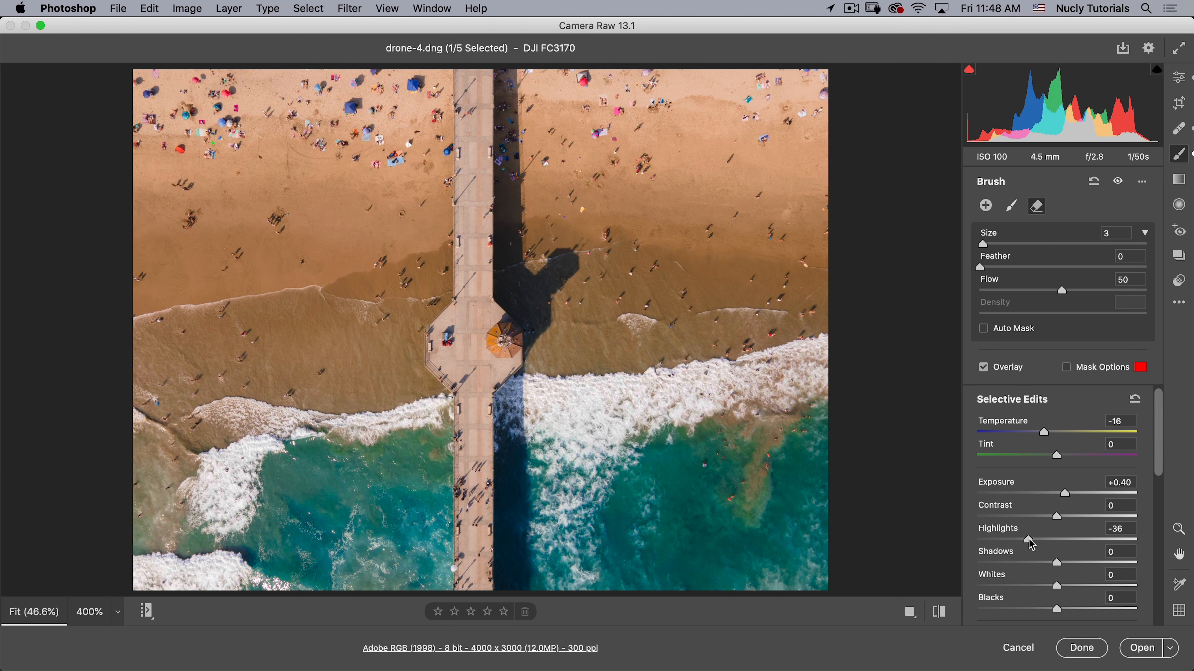
drag(1048, 540, 1035, 539)
drag(1060, 564, 1069, 567)
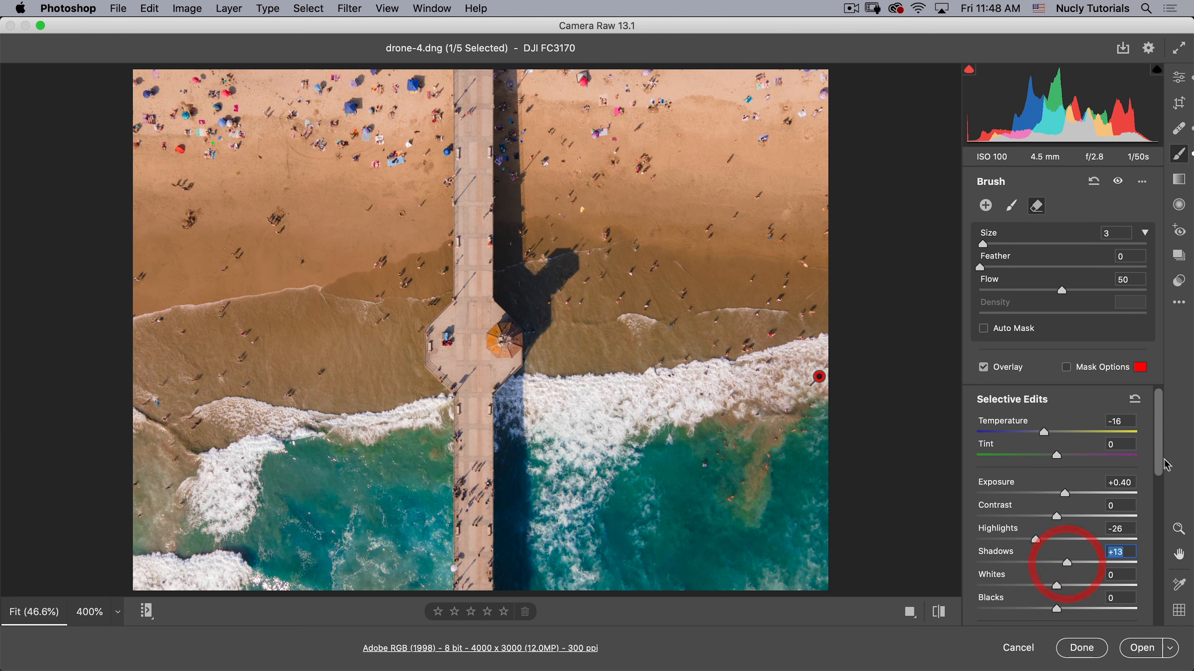
Step: Set the water adjustment's saturation to +39 and deselect the adjustment, ready for a new one
drag(1159, 462, 1160, 578)
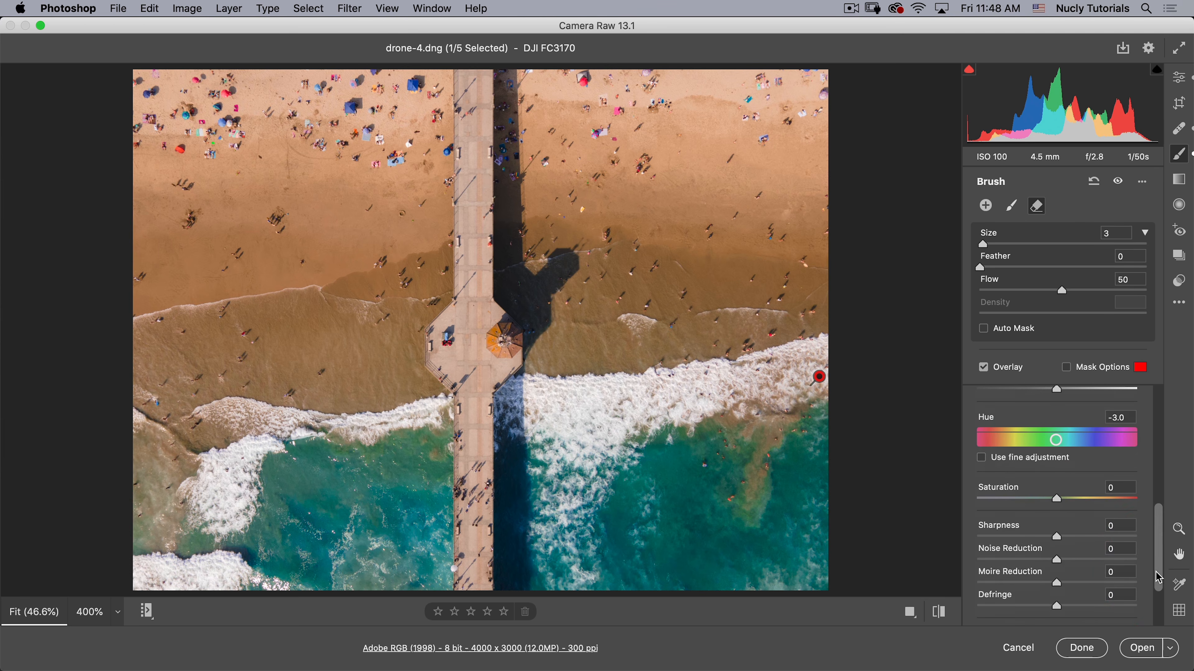
drag(1058, 500, 1092, 503)
click(1089, 501)
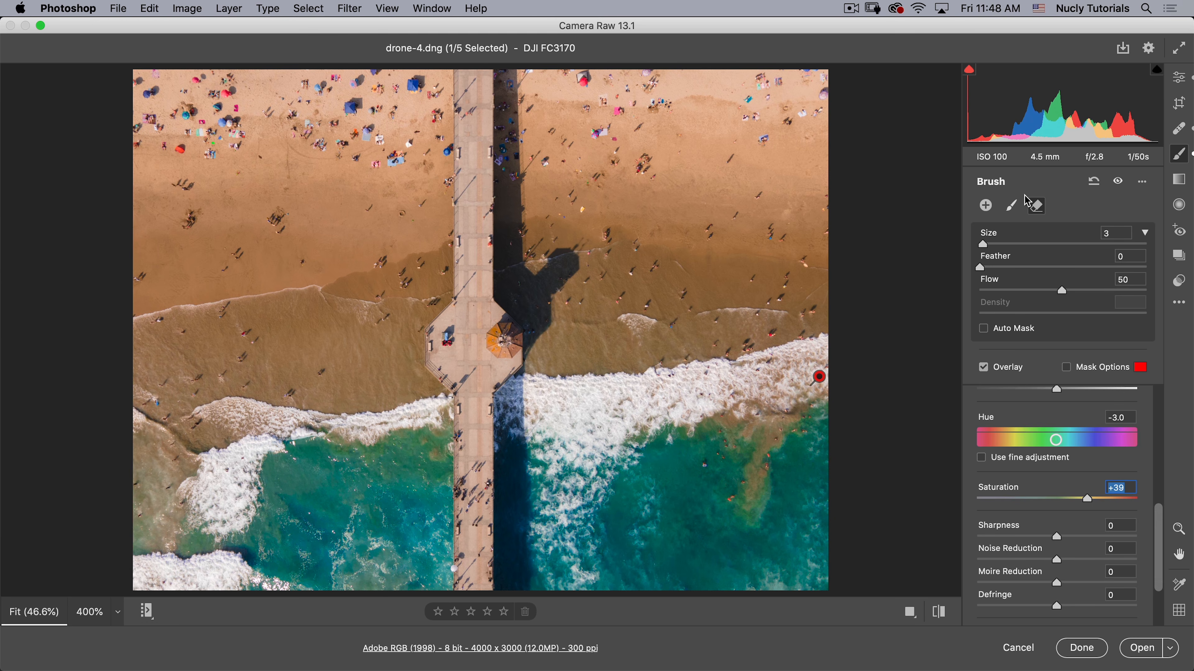
key(super+z)
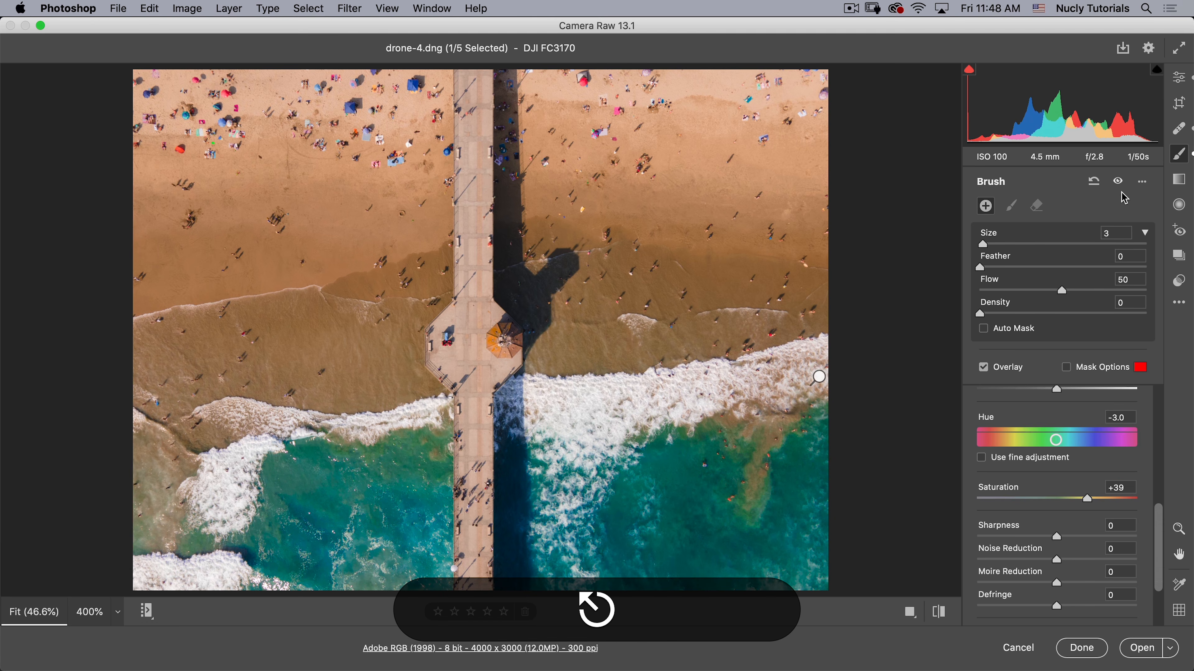
click(987, 211)
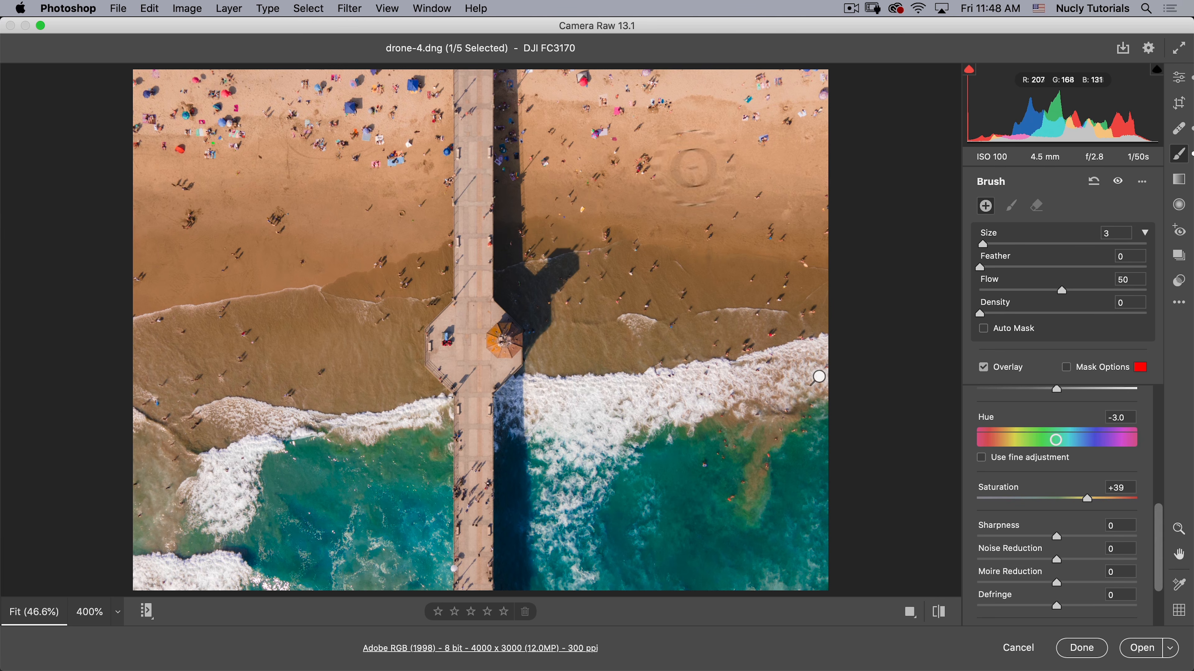
Step: Add a slightly tilted Graduated Filter from the wet sand down to the surf, and adjust its starting point to match the shoreline
click(1179, 179)
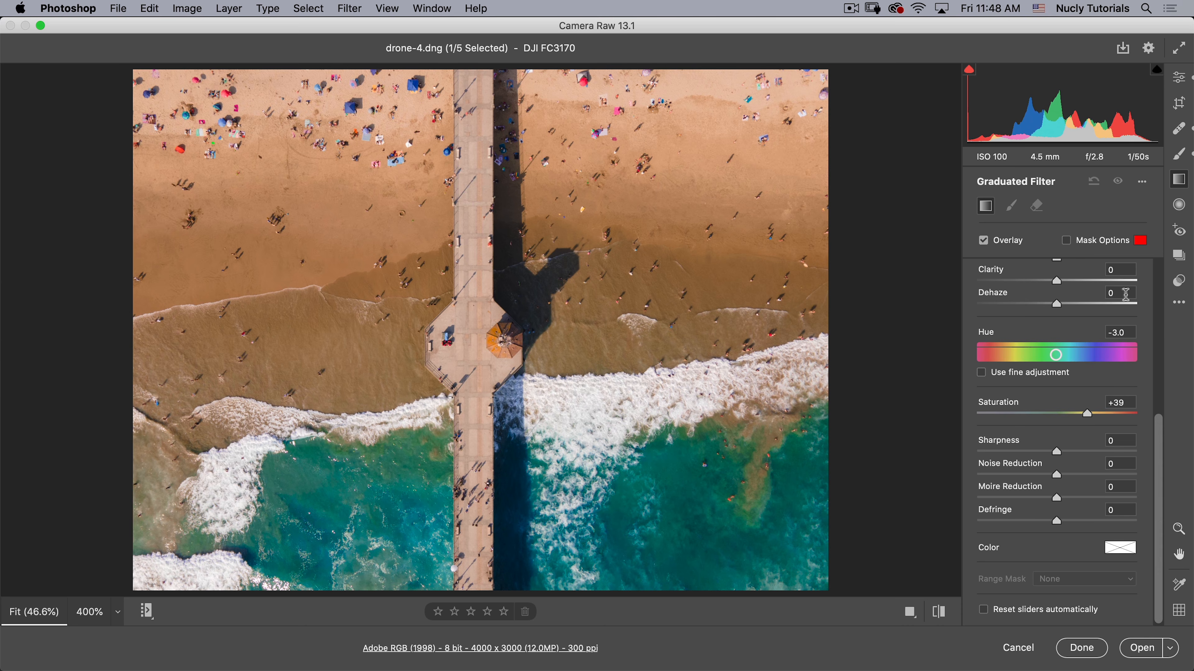
scroll(1154, 376, up, 5)
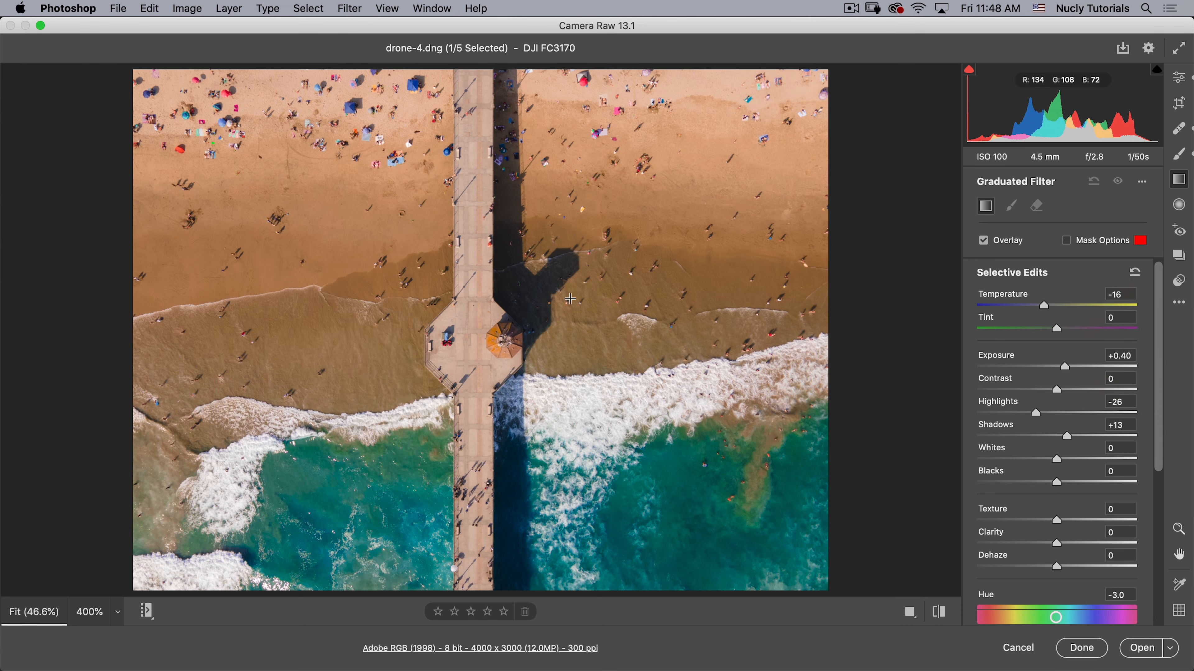
drag(572, 296, 587, 422)
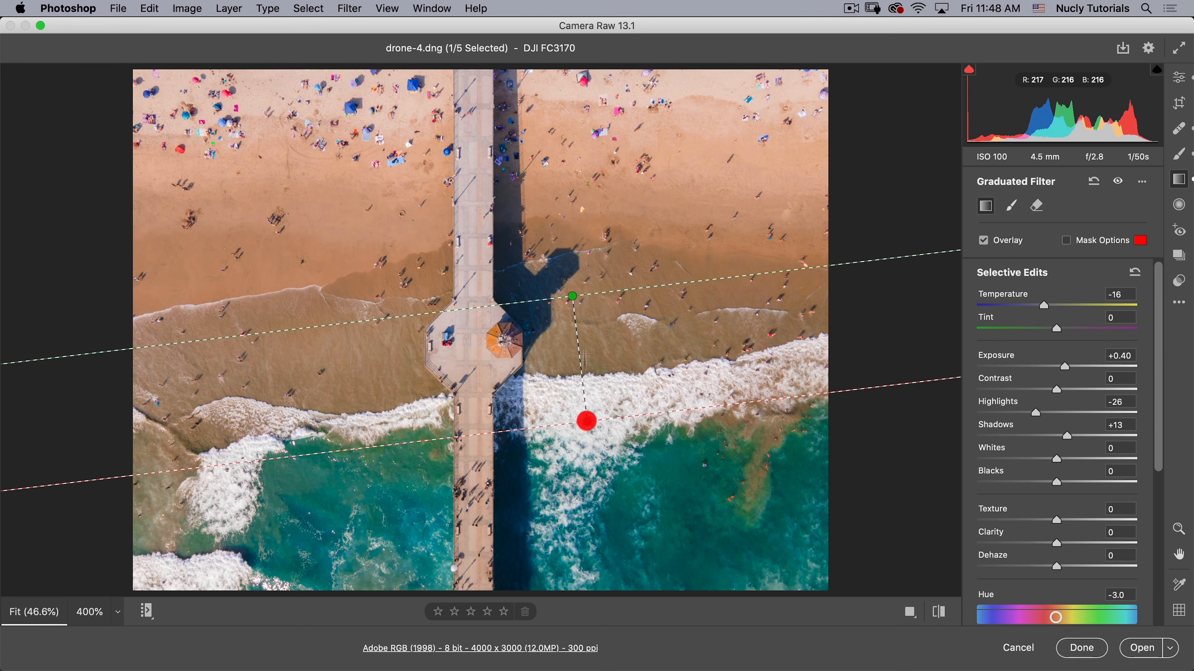
mouse_move(574, 298)
mouse_down()
mouse_move(531, 314)
mouse_move(571, 308)
mouse_up()
click(570, 308)
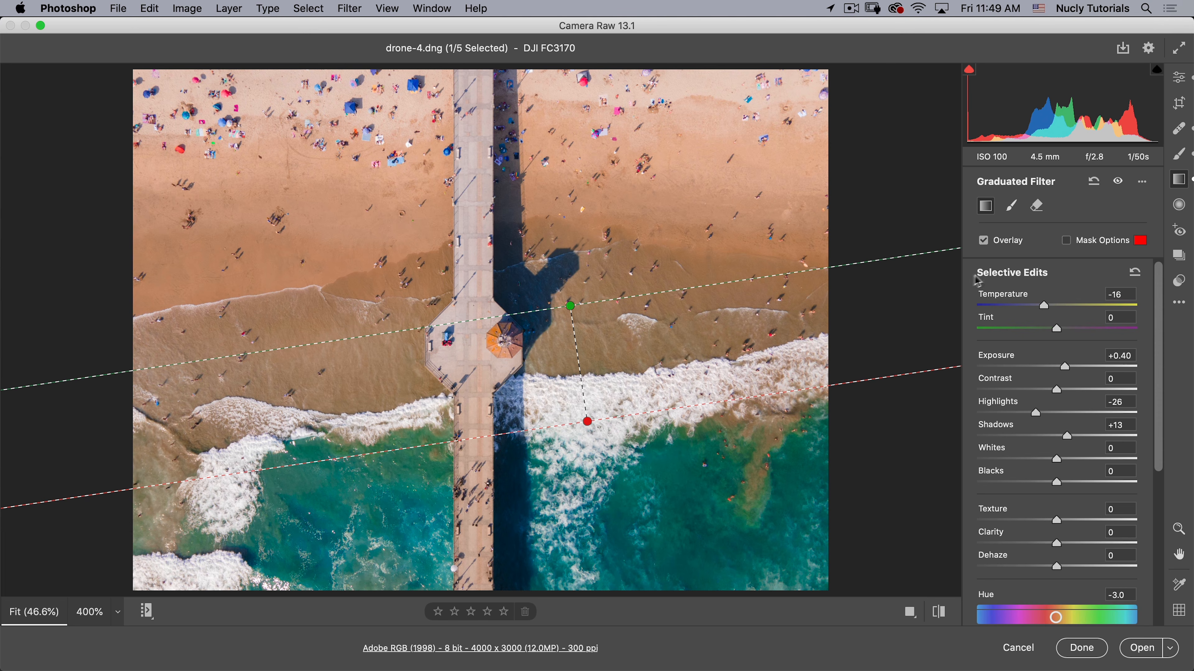
Step: Examine the area covered by the graduated filter by switching its red mask and overlay display on and off
click(1067, 242)
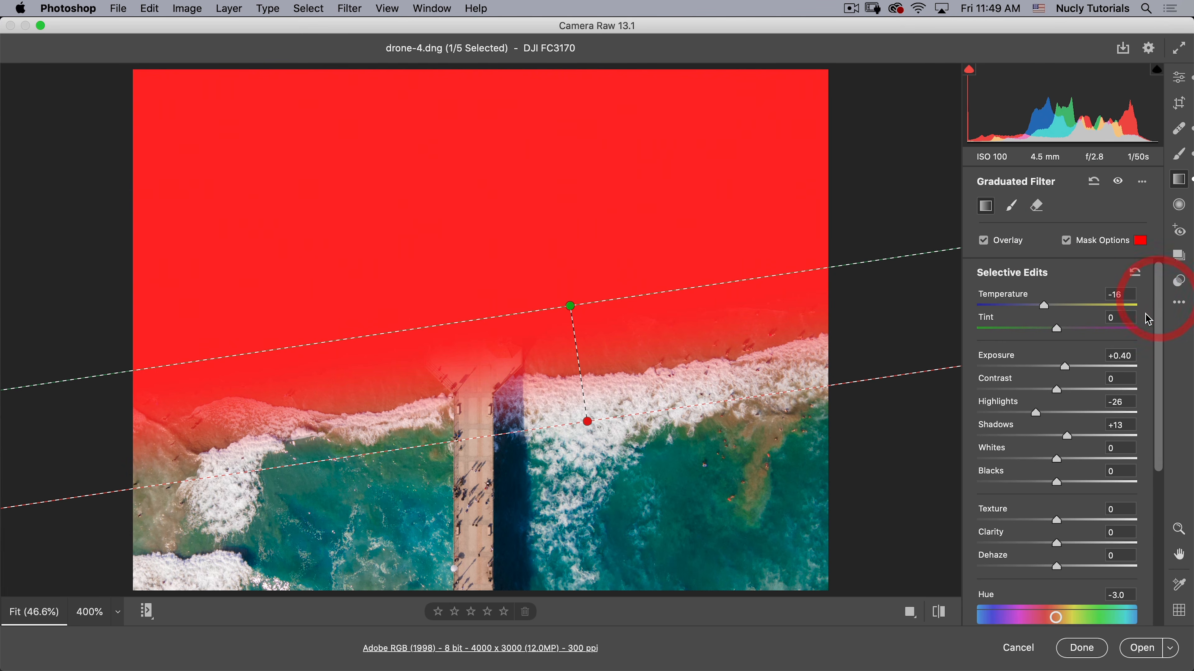
click(985, 242)
click(985, 242)
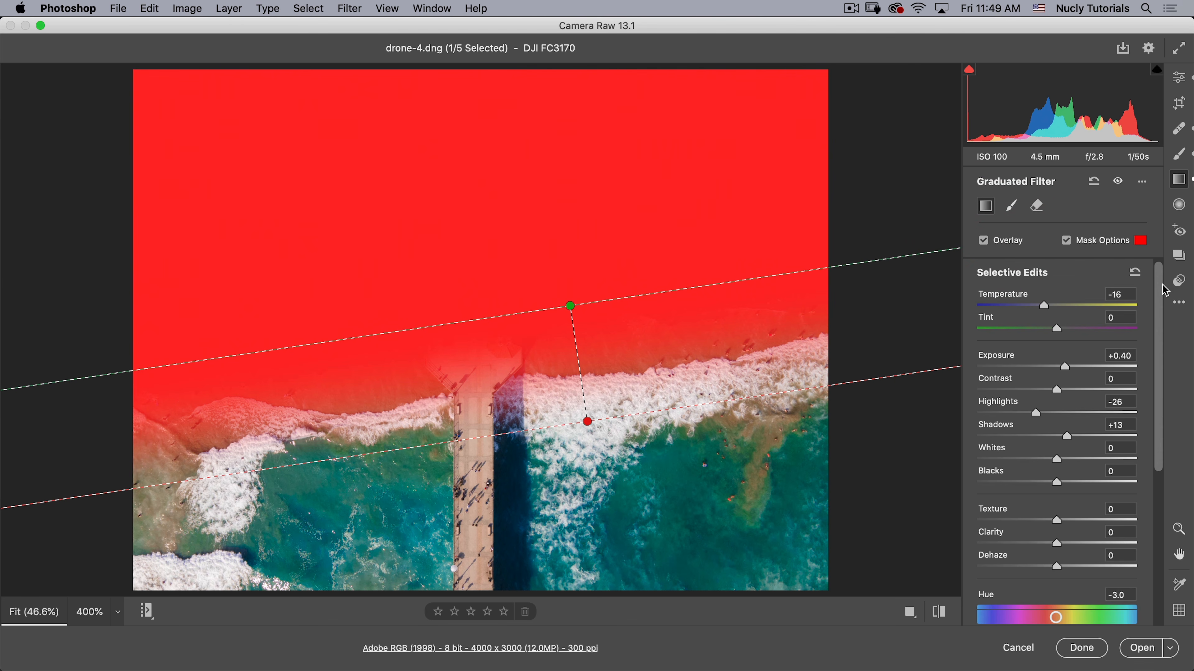
click(1066, 241)
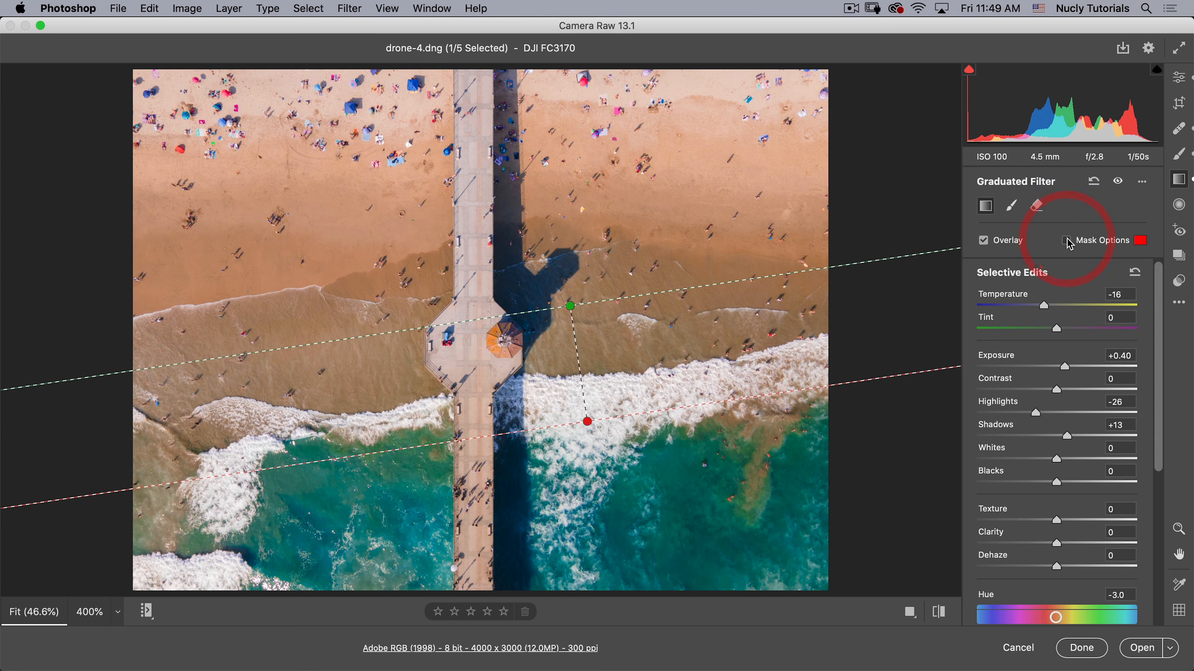
click(1066, 241)
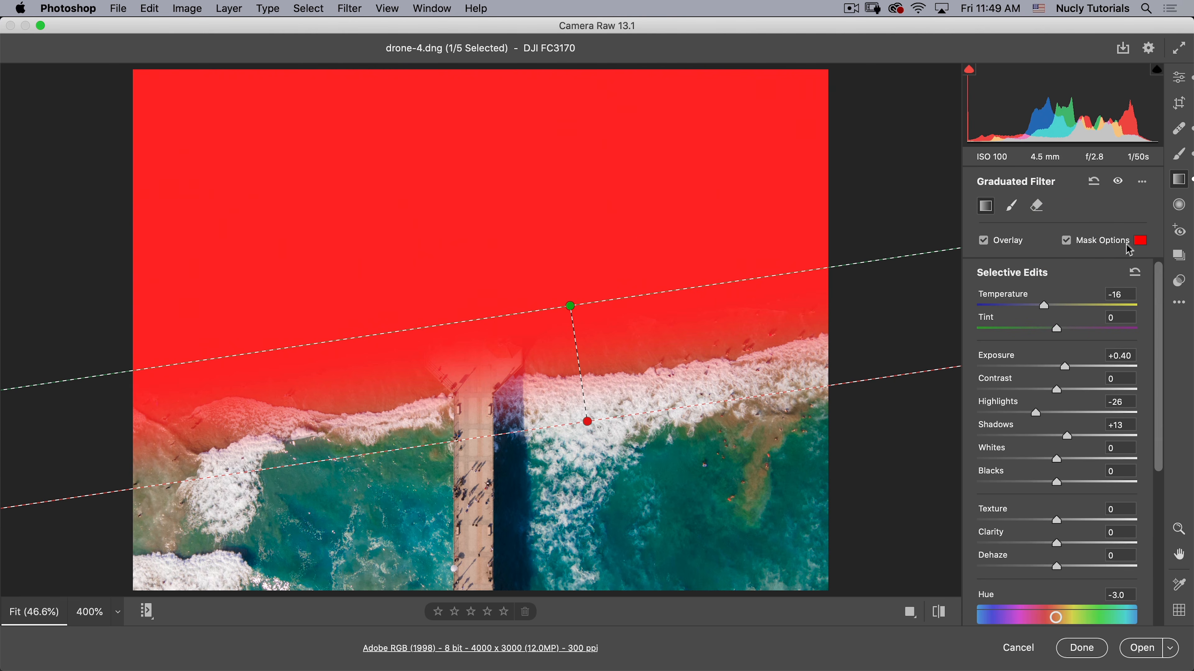
Step: Lower the opacity of the red mask overlay so the photo shows through the graduated filter's mask
click(1141, 241)
drag(632, 328, 567, 328)
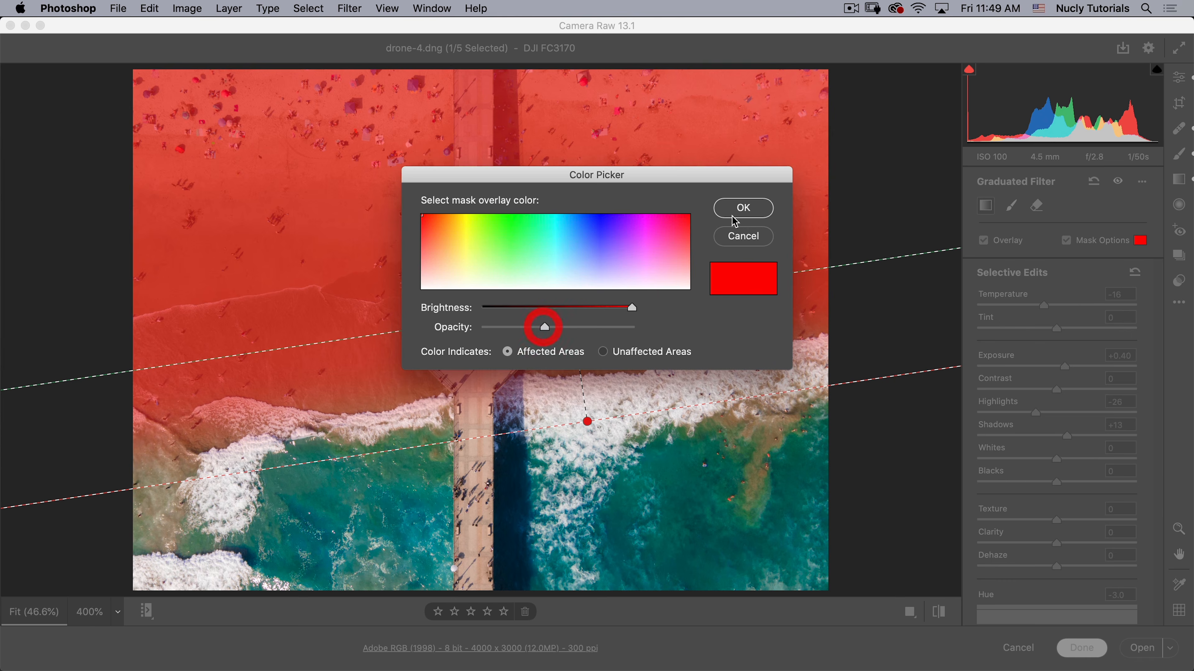
click(738, 208)
Step: Adjust the graduated filter's start and end points and its tilt to follow the shoreline from the wet sand to the surf
mouse_move(571, 308)
mouse_down()
mouse_move(545, 313)
mouse_move(578, 305)
mouse_move(567, 305)
mouse_up()
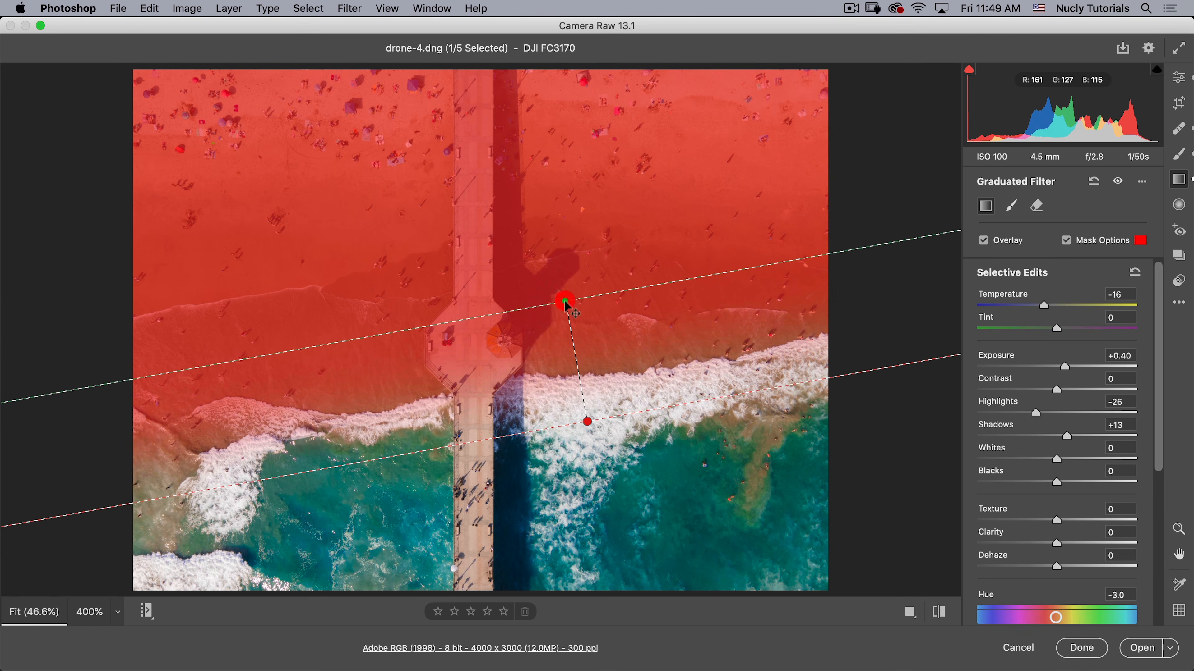
mouse_move(588, 425)
mouse_down()
mouse_move(569, 432)
mouse_move(582, 431)
mouse_up()
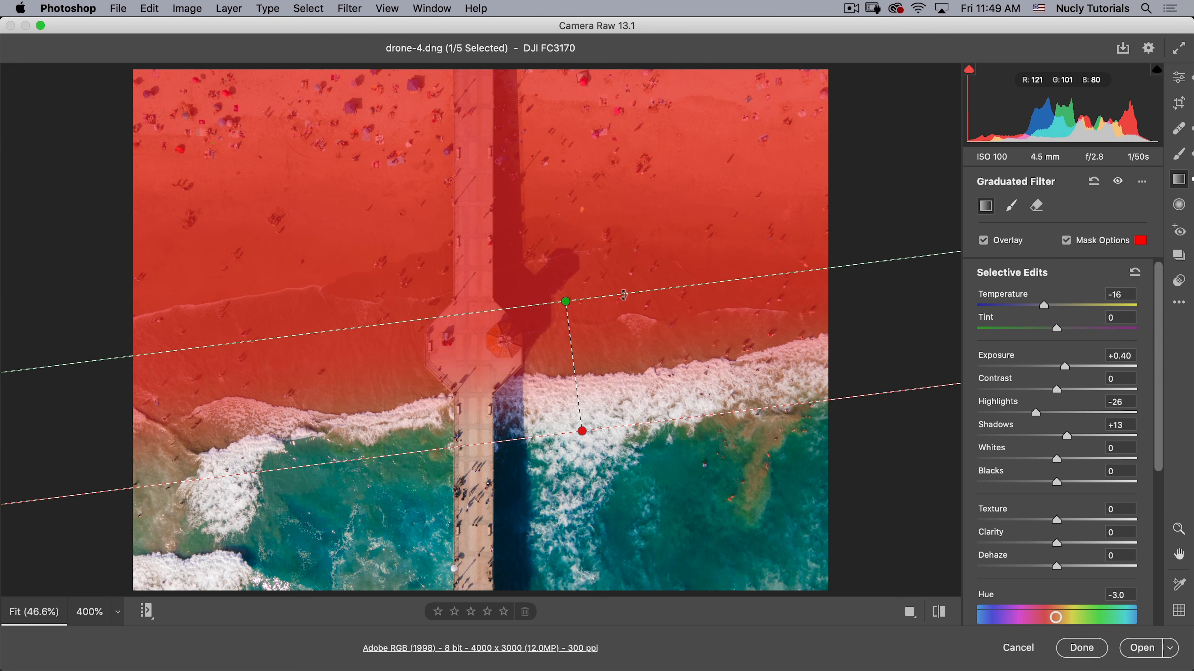
drag(622, 296, 627, 290)
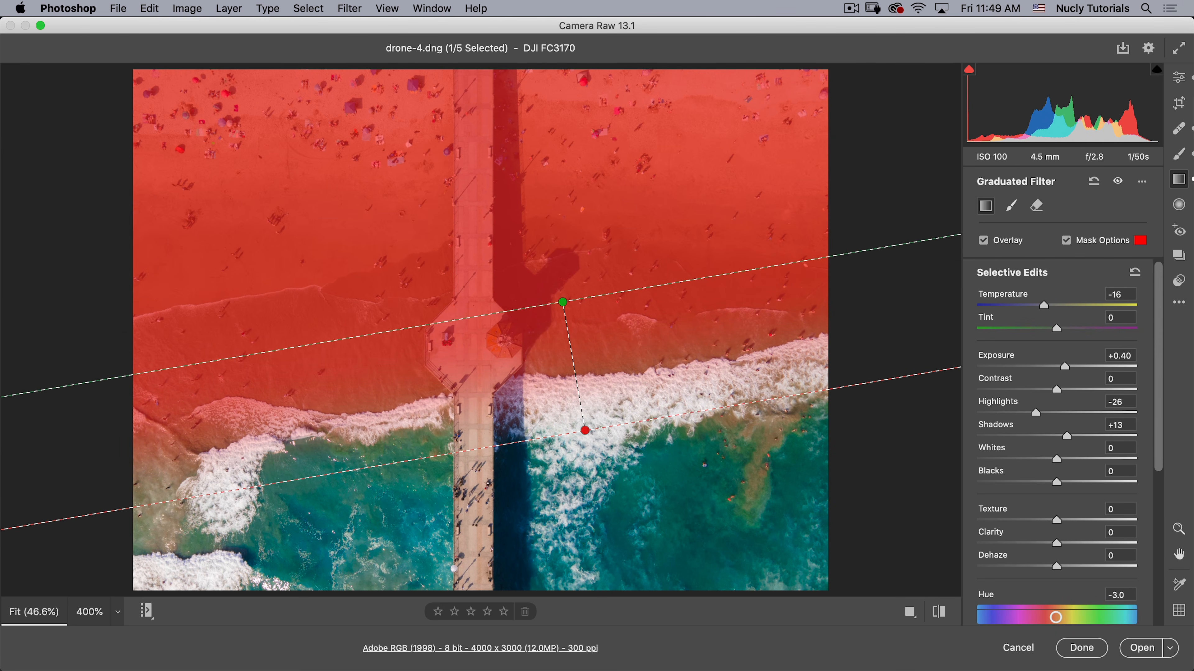
Step: Set the graduated filter's Range Mask to Color
drag(1159, 334, 1166, 493)
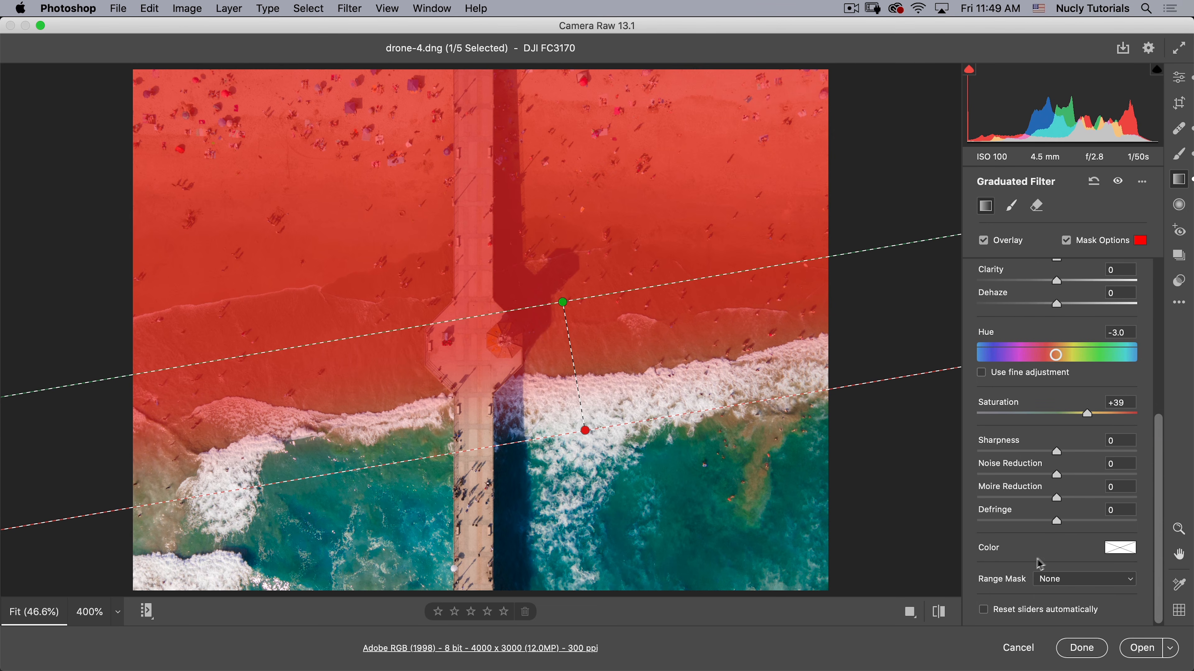
click(1058, 575)
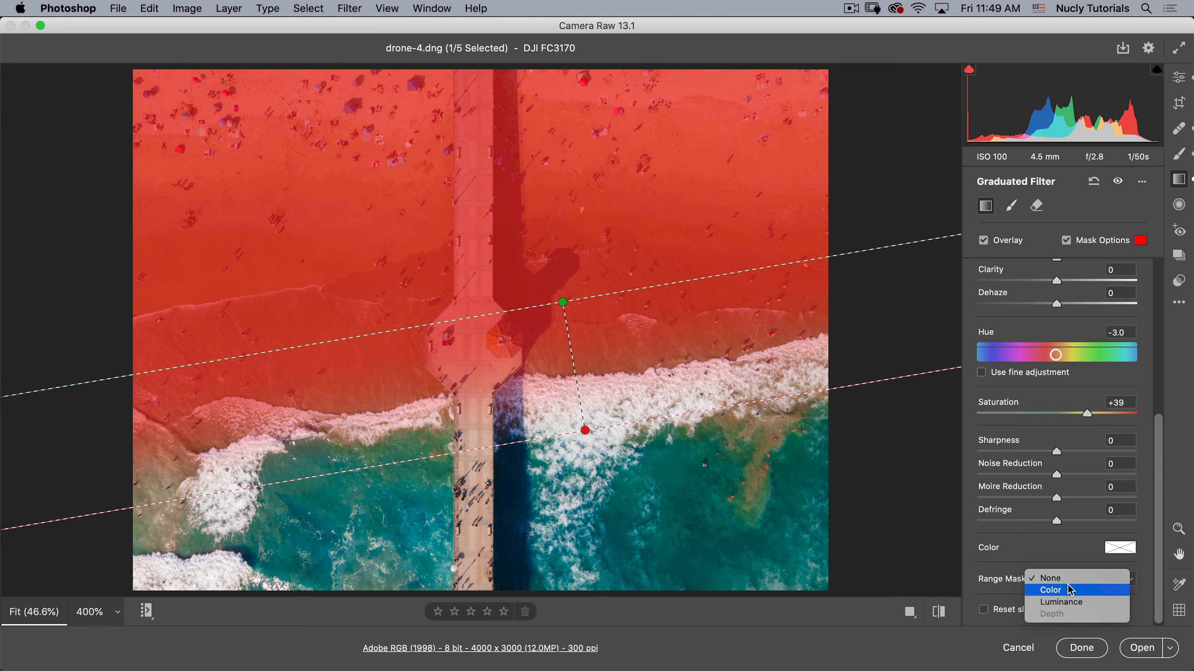
click(1003, 513)
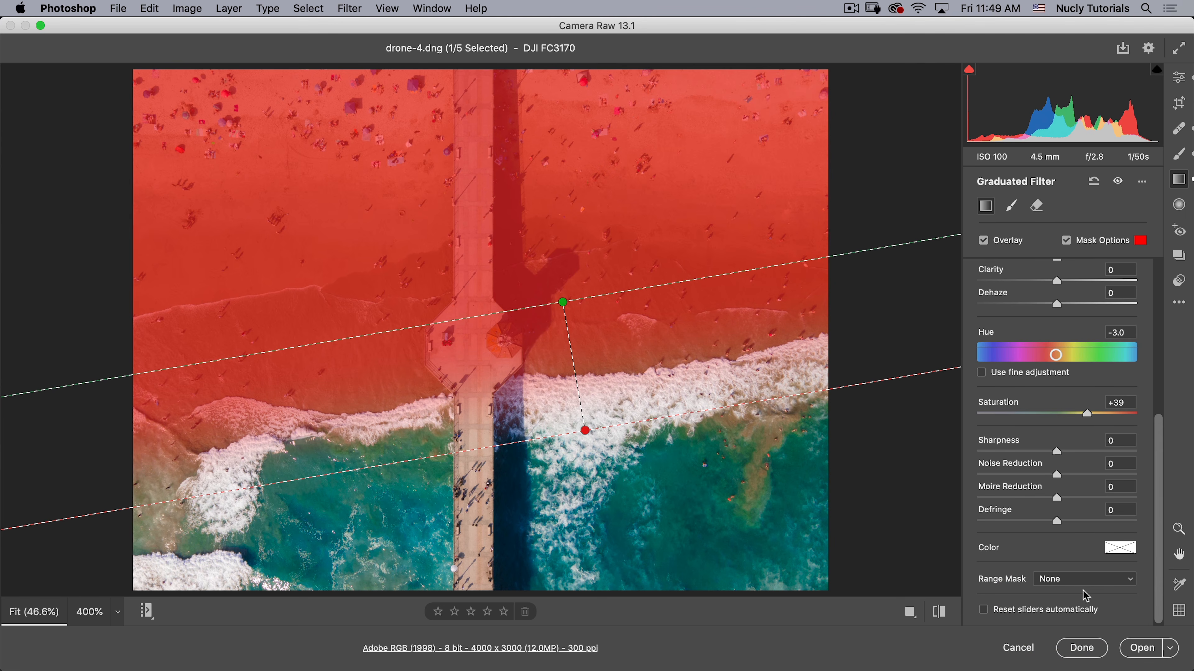
click(1072, 580)
click(1086, 593)
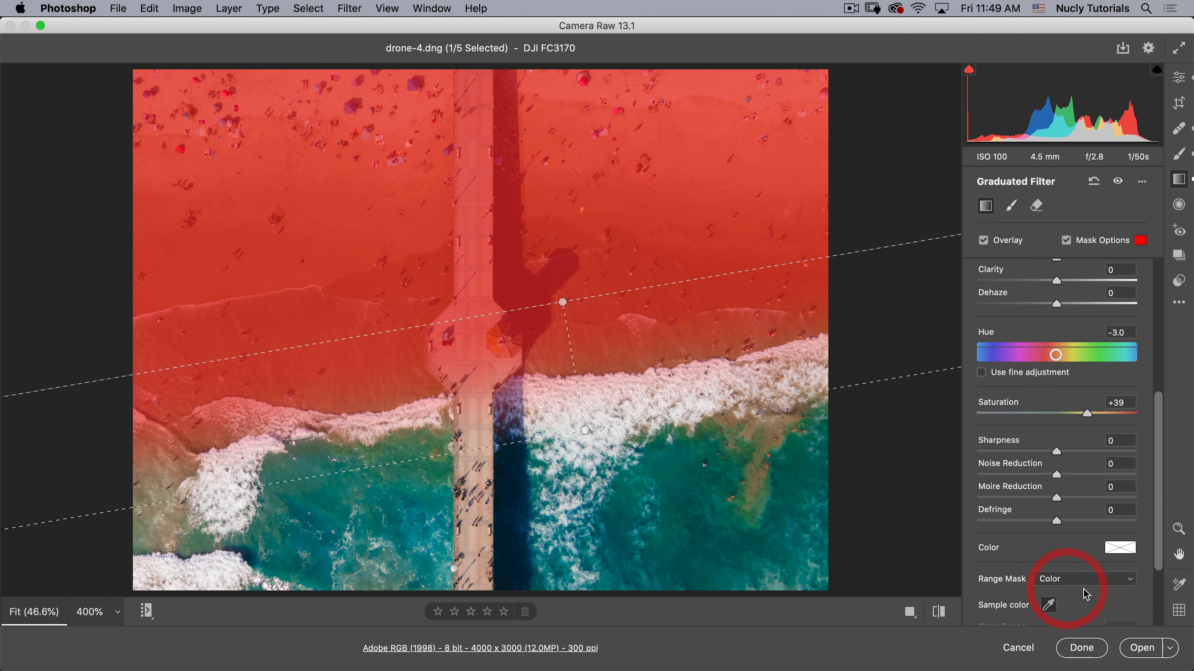
Step: Sample the sand beside the pier for the color range mask and set Color Range to 0
click(1047, 605)
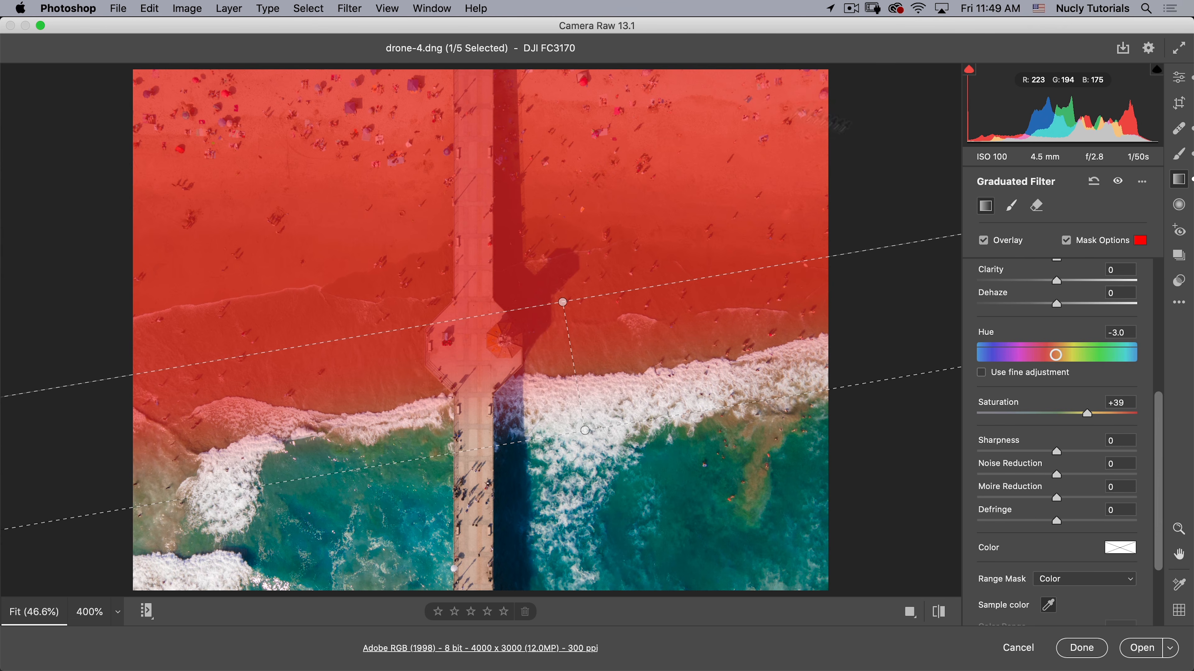
key(y)
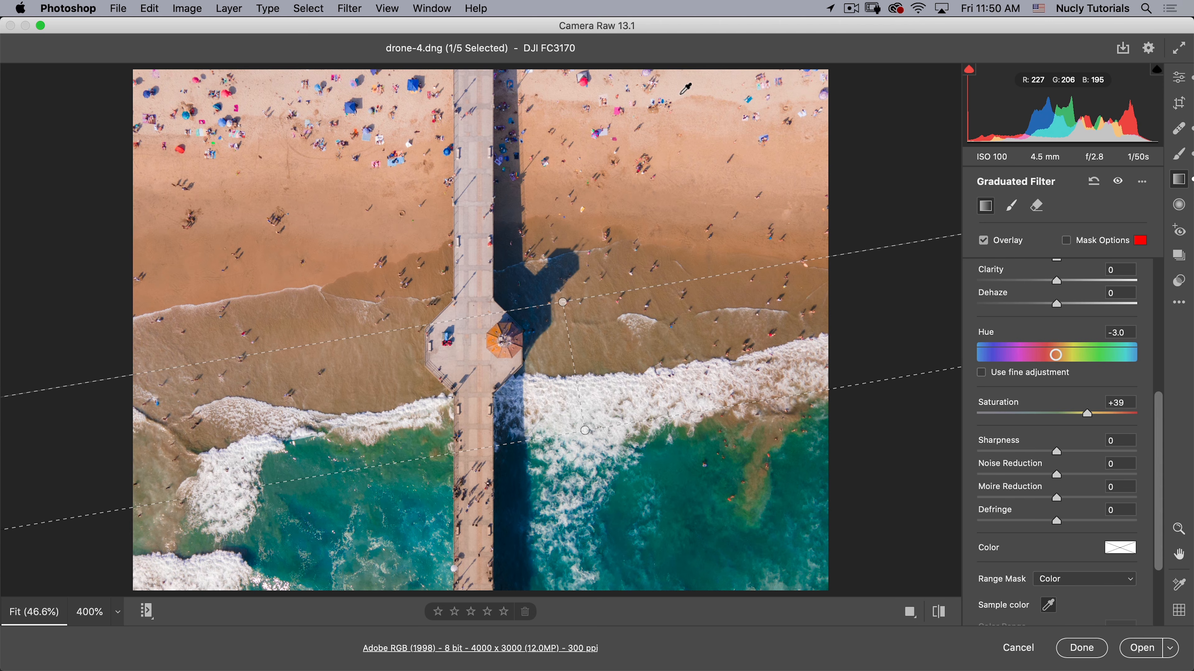
click(696, 273)
key(y)
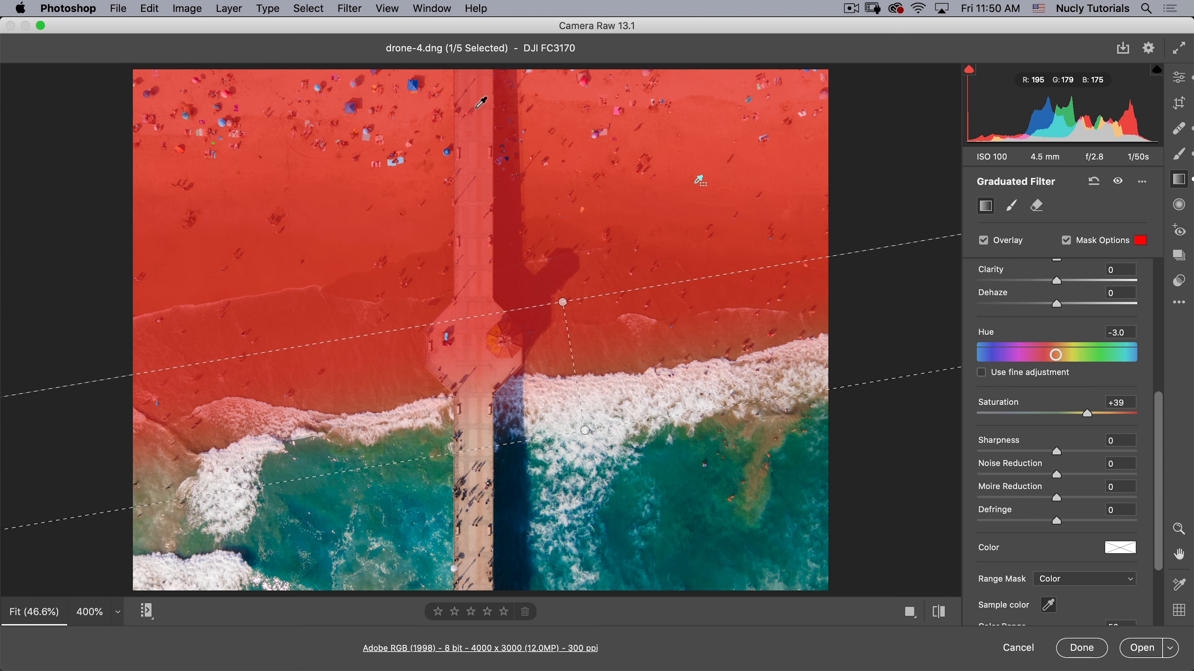
scroll(1162, 449, down, 5)
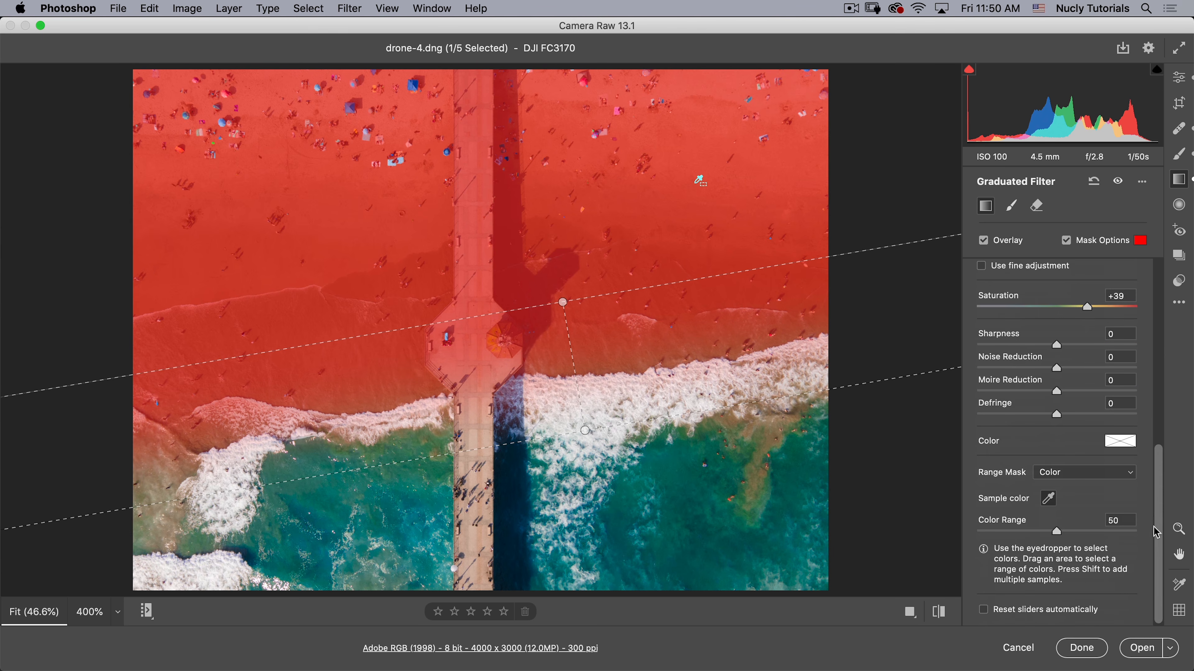
drag(1065, 532, 971, 537)
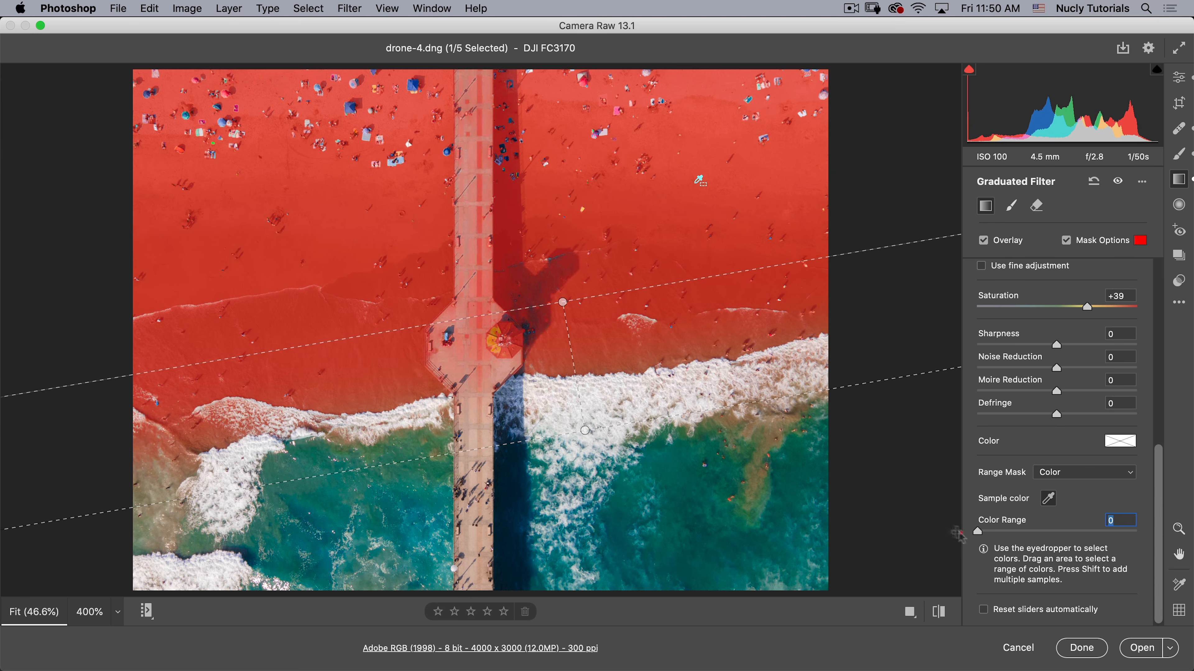
click(954, 531)
Step: Set up the graduated filter's eraser brush with size 5, feather 0 and flow 100
click(1036, 205)
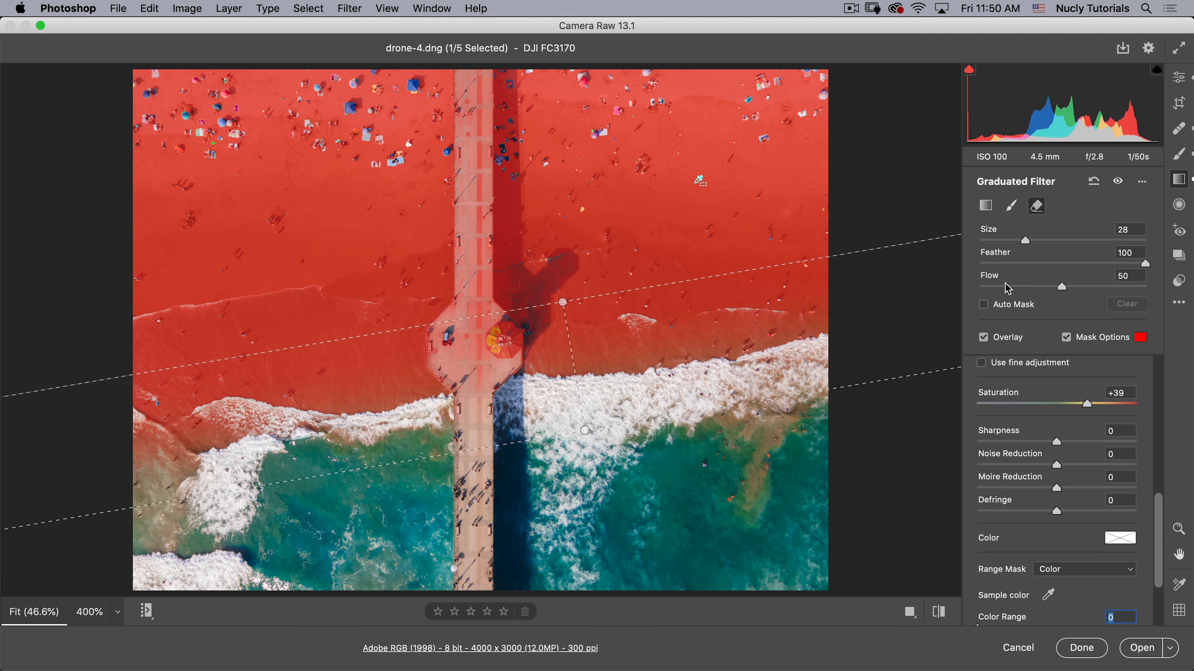
drag(1014, 268, 1000, 244)
click(986, 242)
drag(1062, 286, 1169, 285)
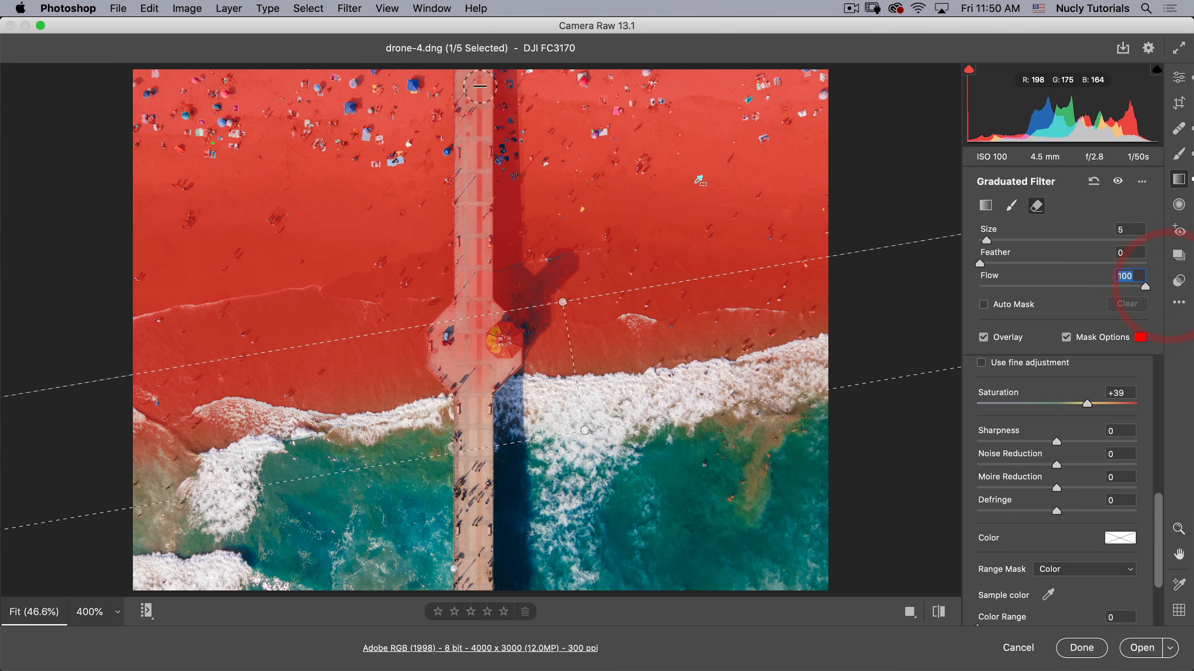
Step: Erase the pier walkway and its octagonal platform from the graduated filter's mask, using straight strokes along the walkway
mouse_move(470, 83)
mouse_down()
mouse_move(474, 132)
mouse_move(477, 74)
mouse_move(475, 322)
mouse_move(468, 311)
mouse_move(447, 344)
mouse_move(464, 316)
mouse_move(454, 322)
mouse_move(444, 351)
mouse_move(473, 364)
mouse_move(475, 339)
mouse_move(493, 330)
mouse_move(485, 314)
mouse_move(502, 352)
mouse_move(506, 337)
mouse_move(480, 387)
mouse_move(459, 367)
mouse_move(474, 471)
mouse_up()
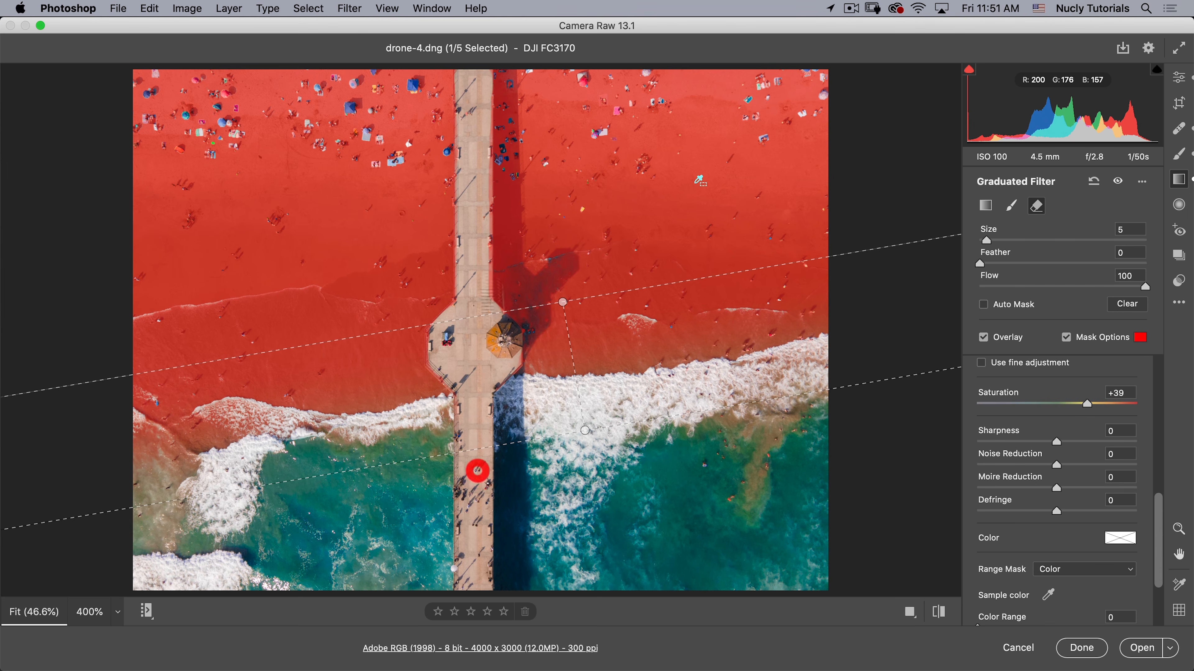
click(475, 299)
shift+click(476, 82)
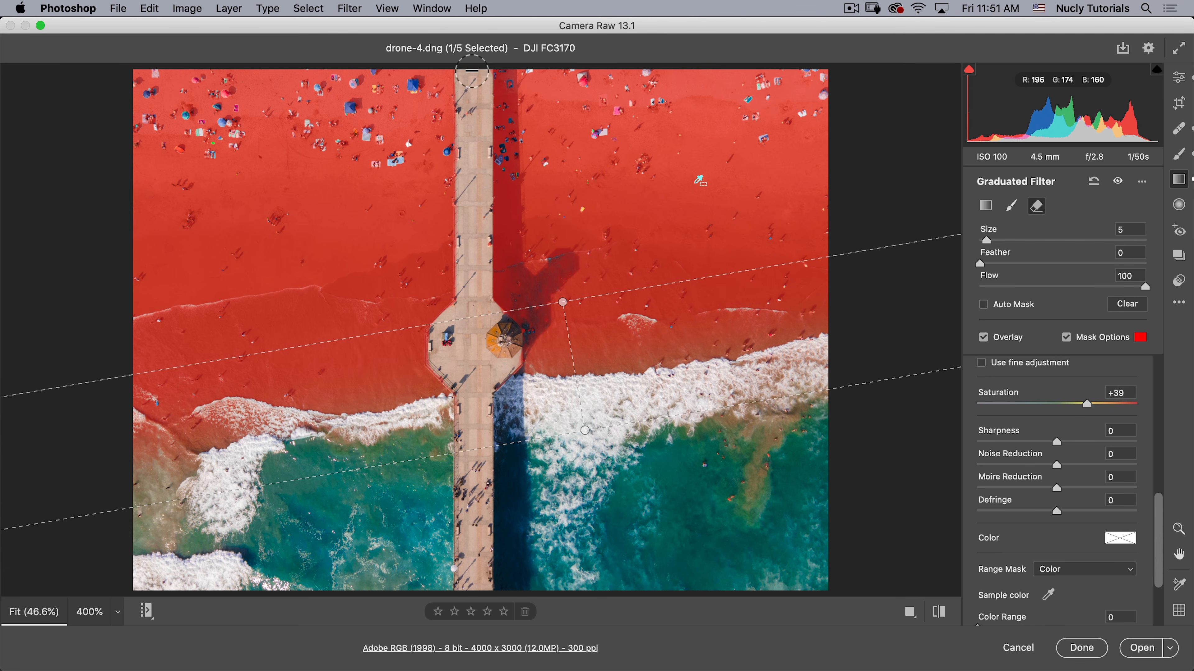
key(shift)
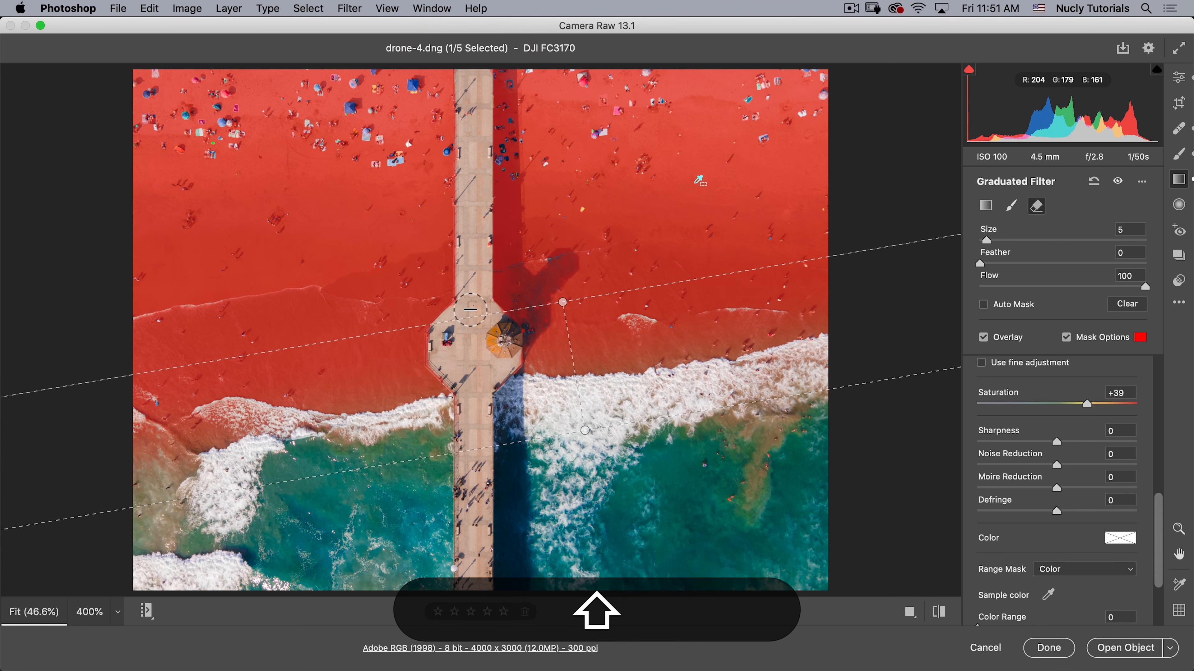
shift+click(470, 309)
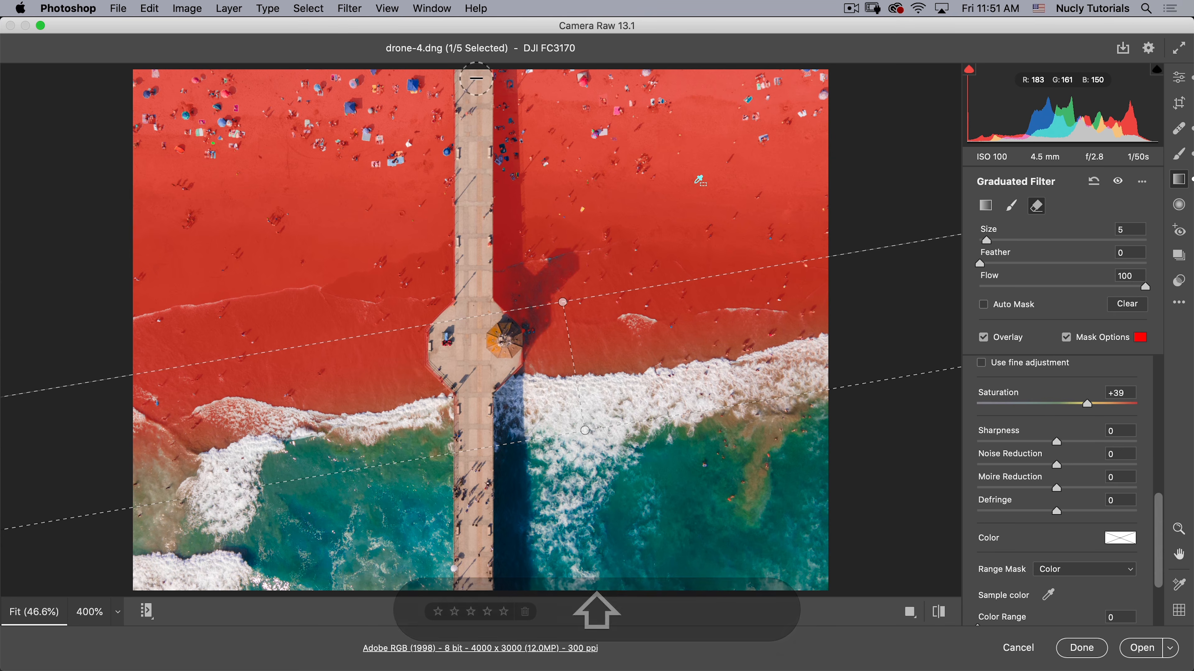
click(472, 92)
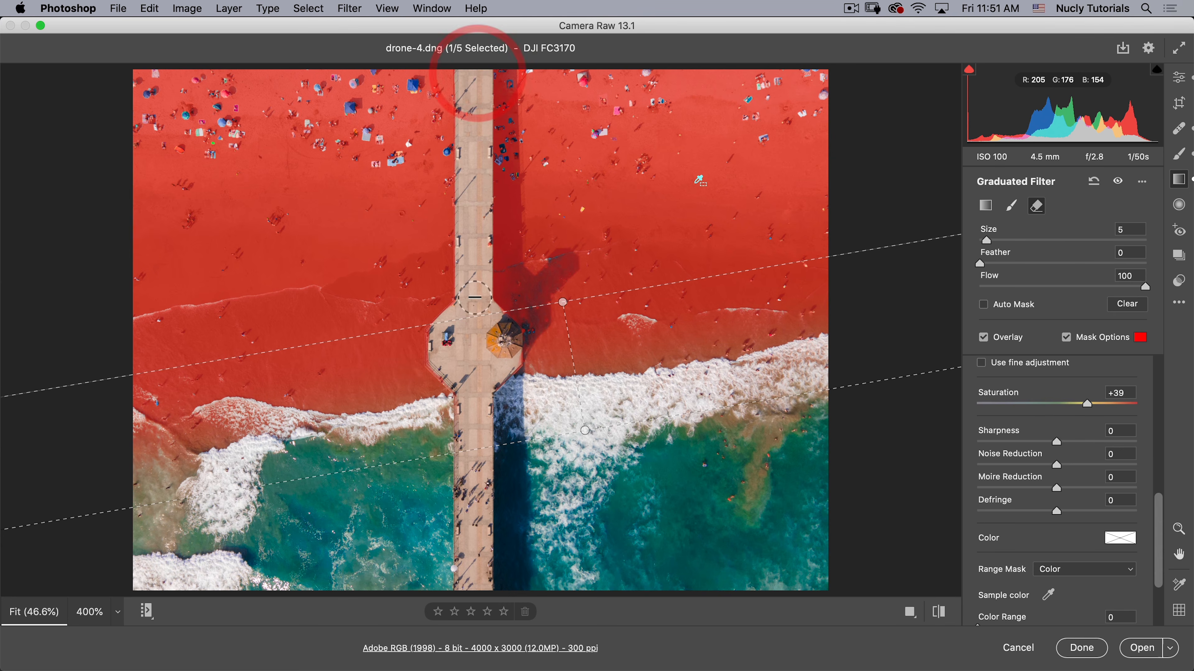
key(shift)
shift+click(475, 303)
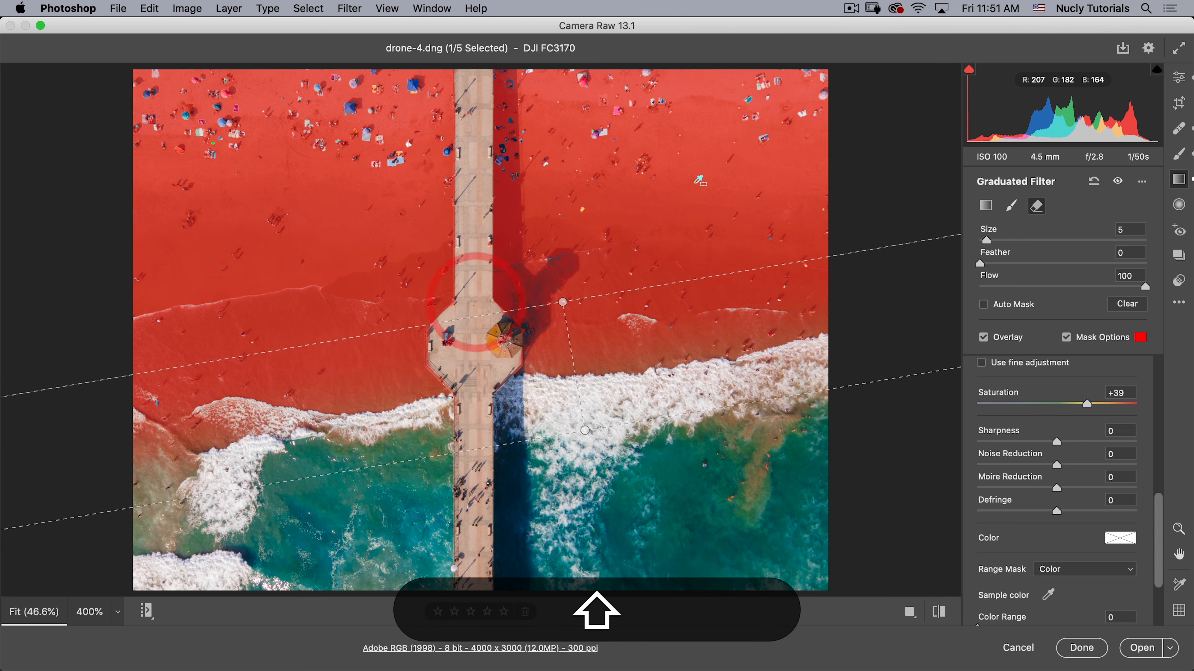
click(451, 362)
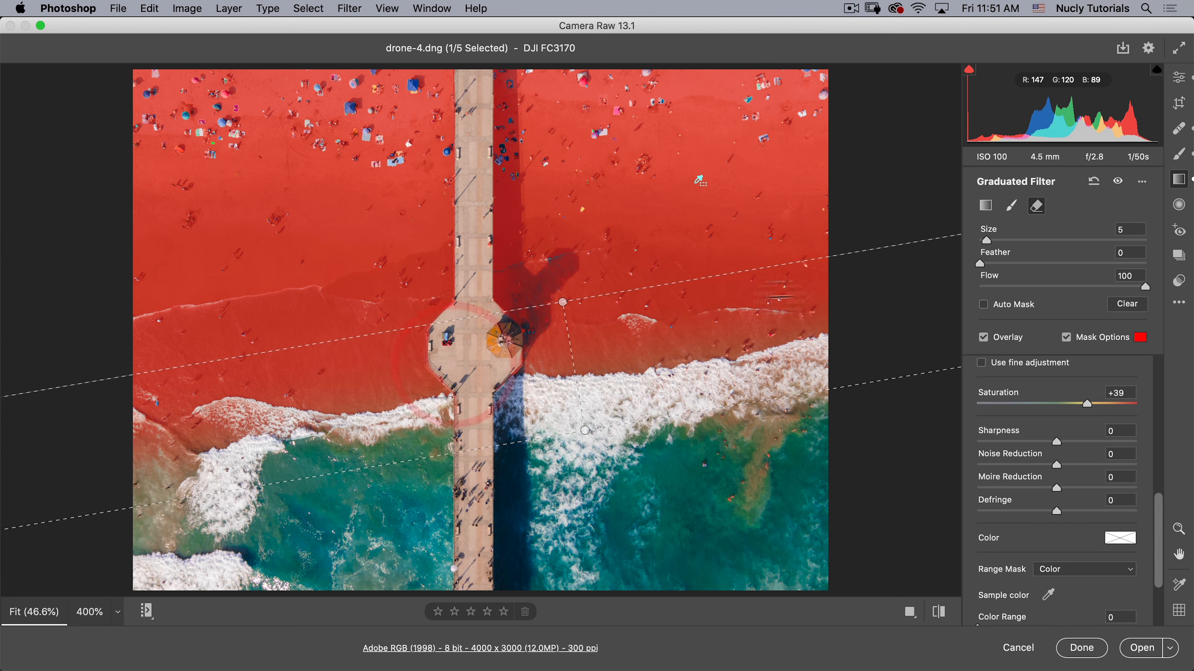
Step: Hide the mask and set the sand adjustment's temperature to +10 and its contrast to +17
key(y)
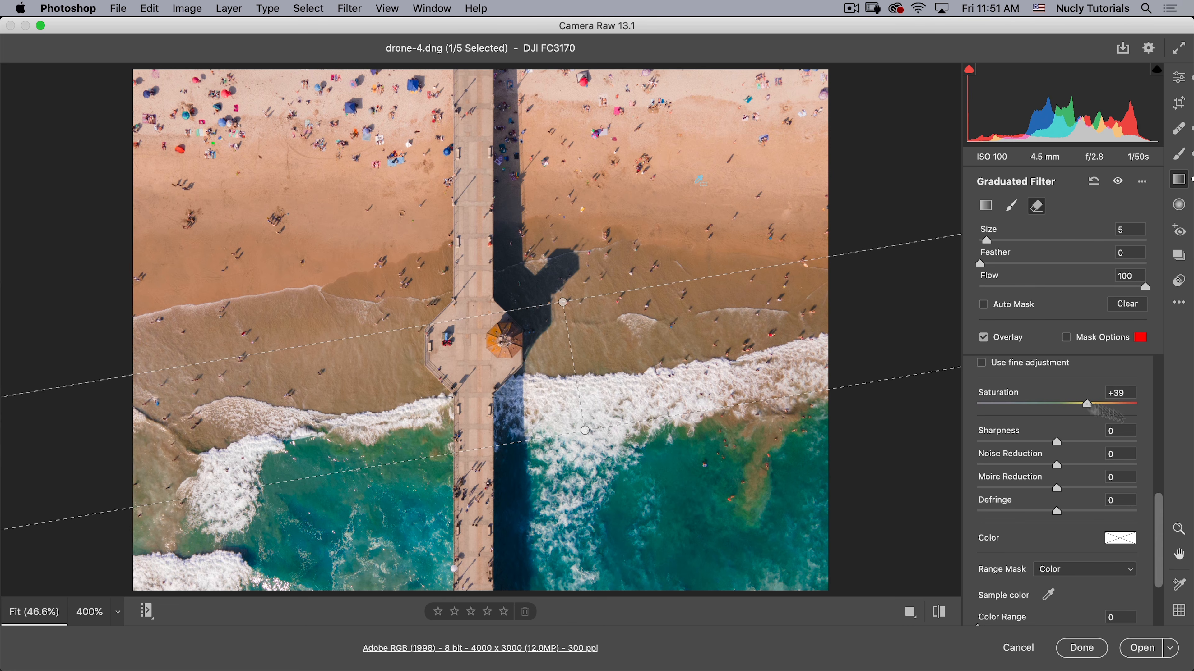
scroll(1159, 465, up, 10)
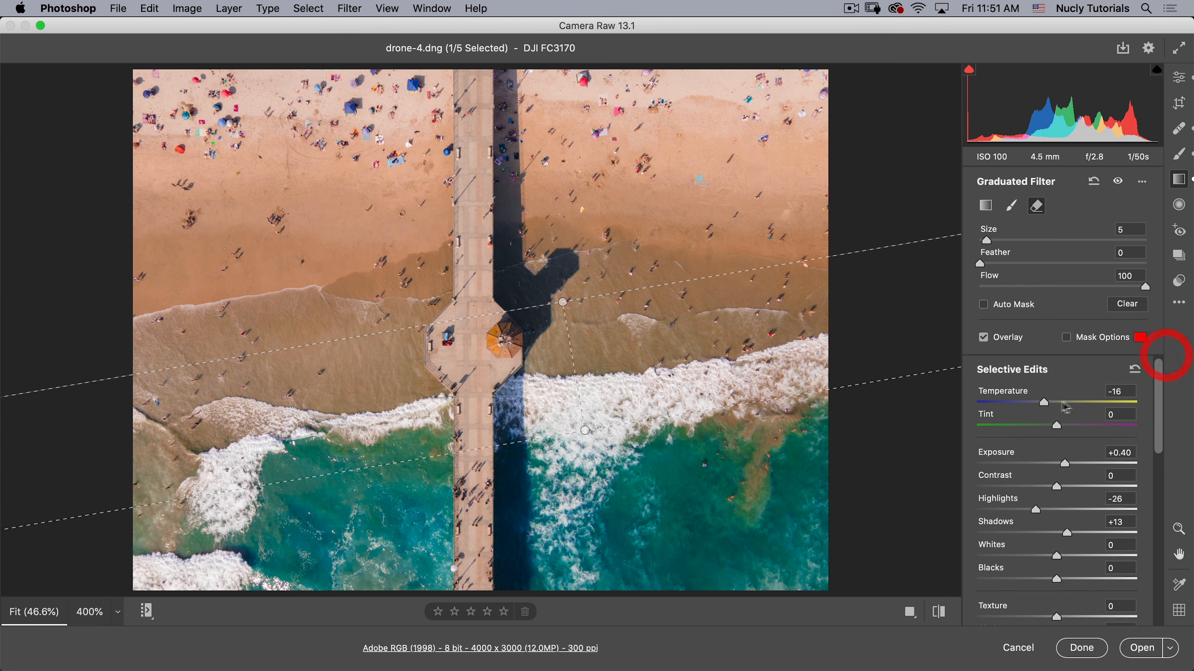
drag(1051, 409, 1067, 398)
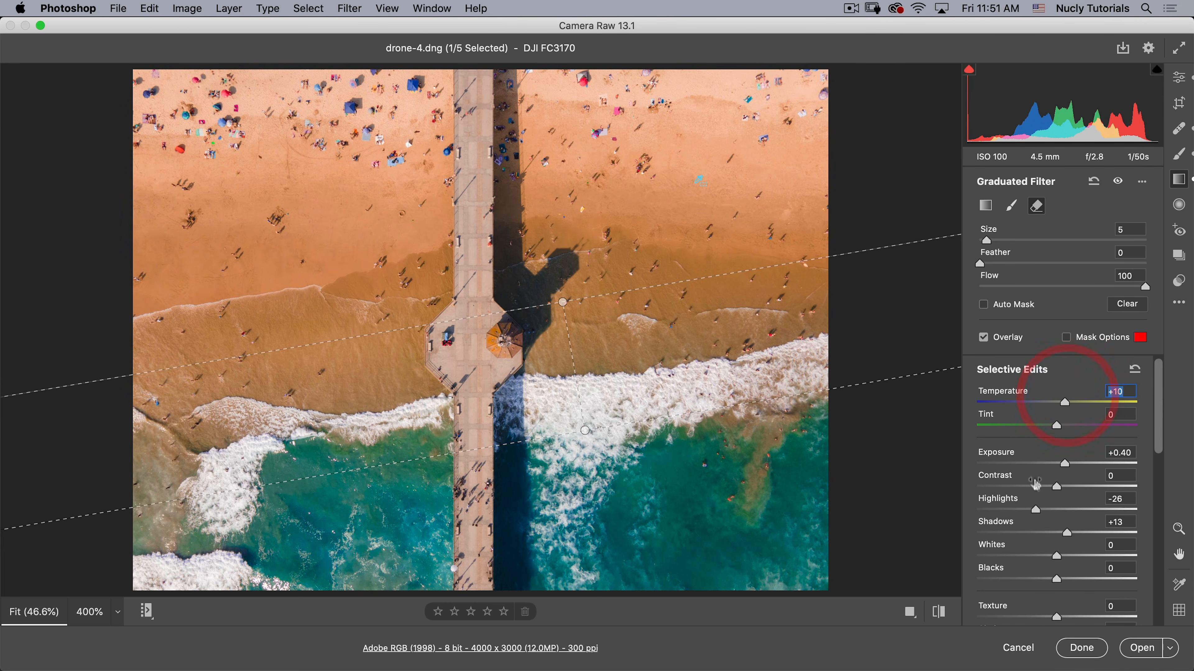
drag(1066, 464, 1070, 484)
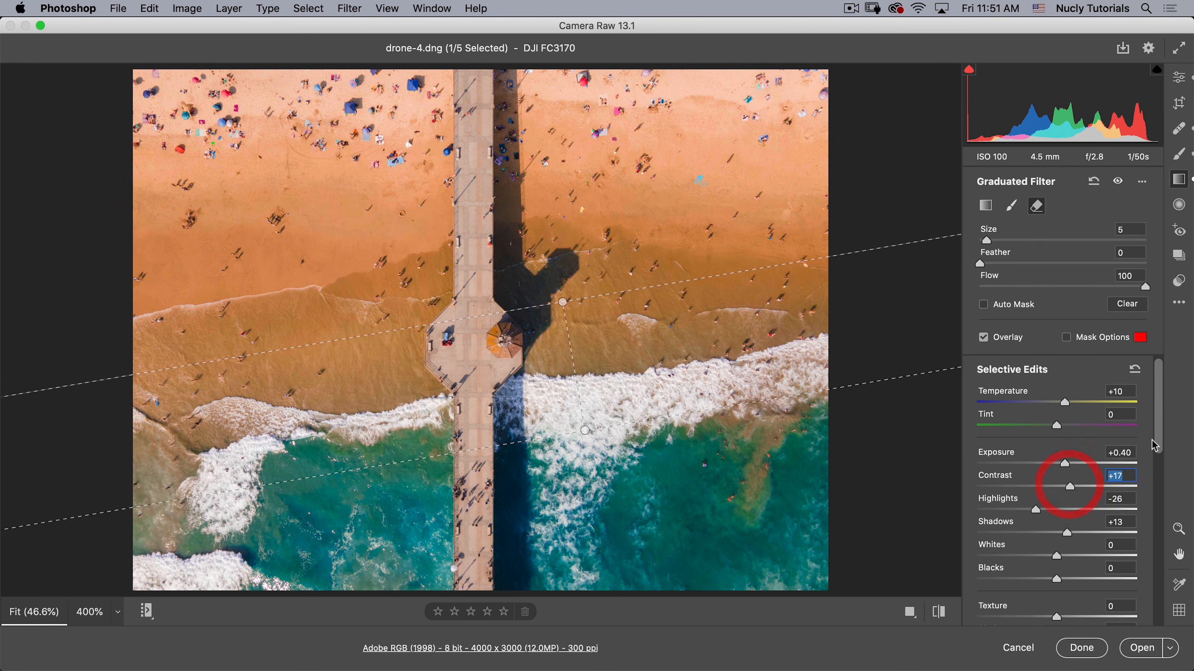
Step: Shift the sand adjustment's hue to -6.6 and deselect the graduated filter
scroll(1160, 514, down, 5)
drag(1159, 513, 1157, 508)
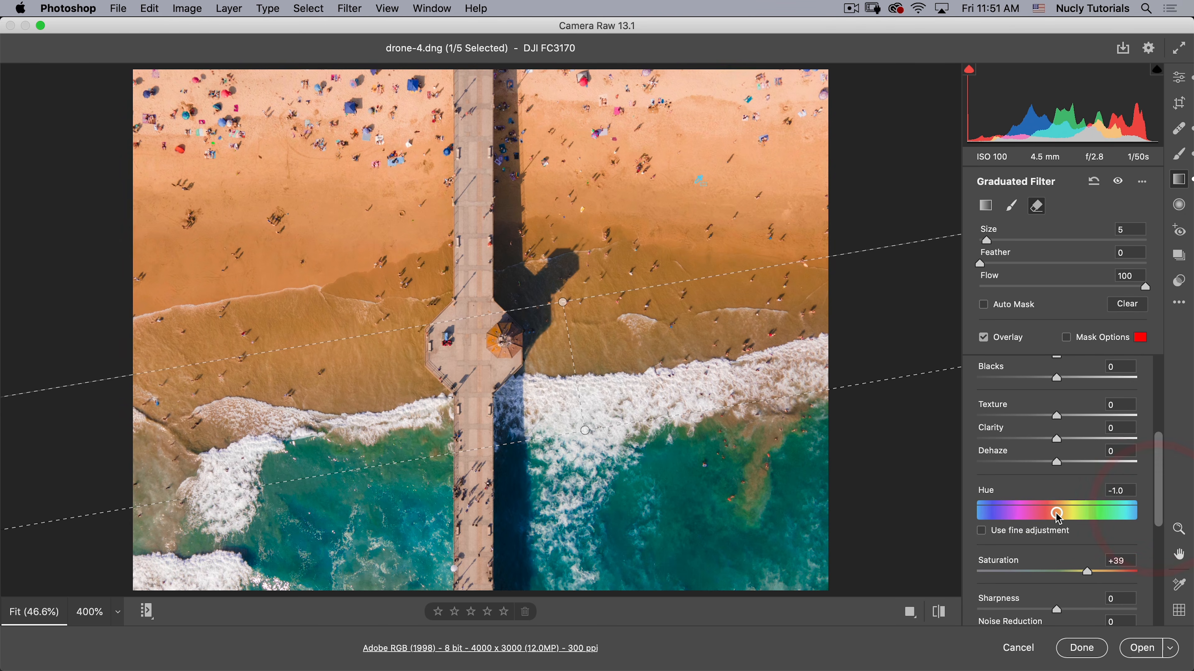
drag(1058, 515, 1056, 516)
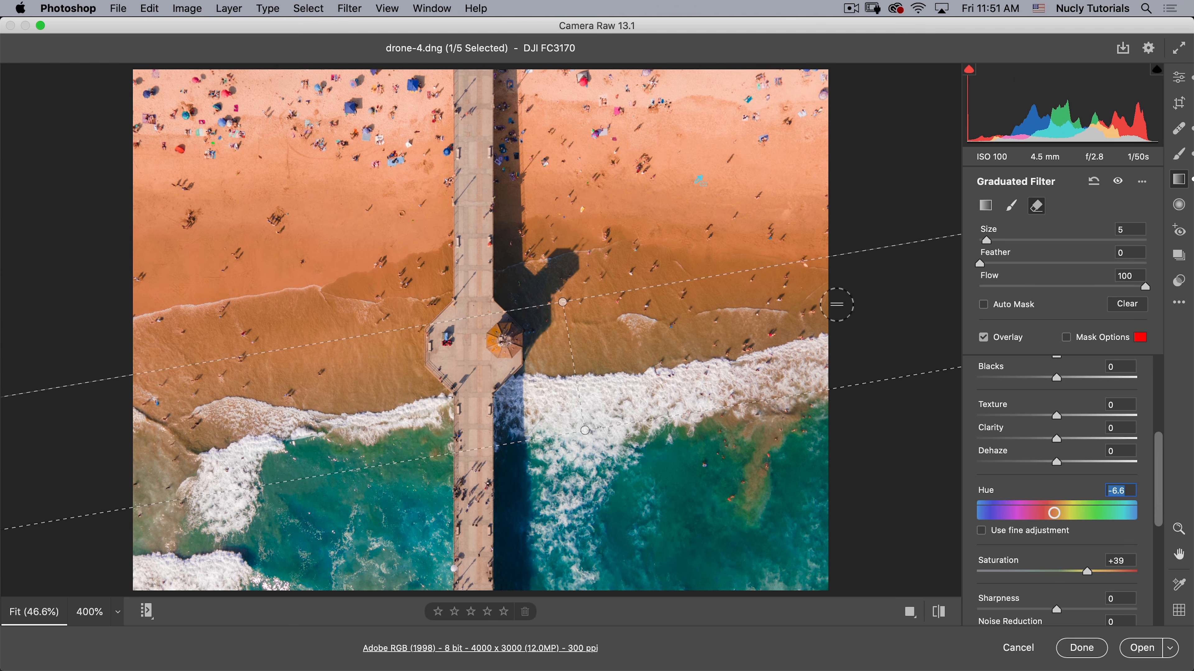
key(super+z)
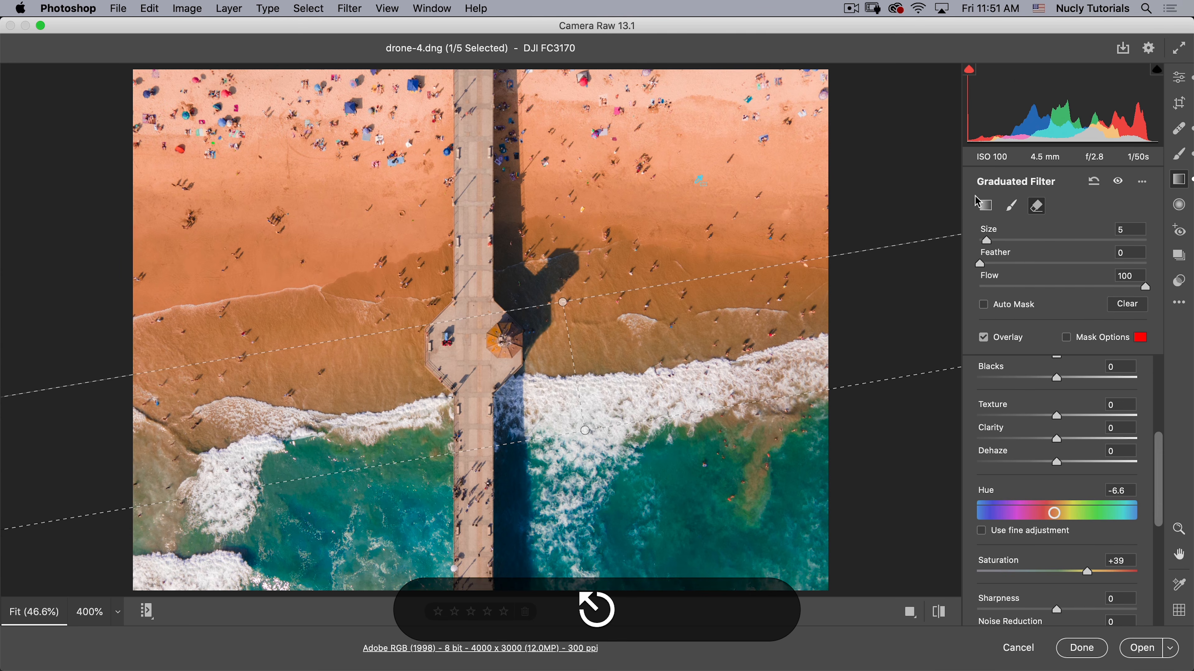
key(super+z)
scroll(1022, 310, up, 6)
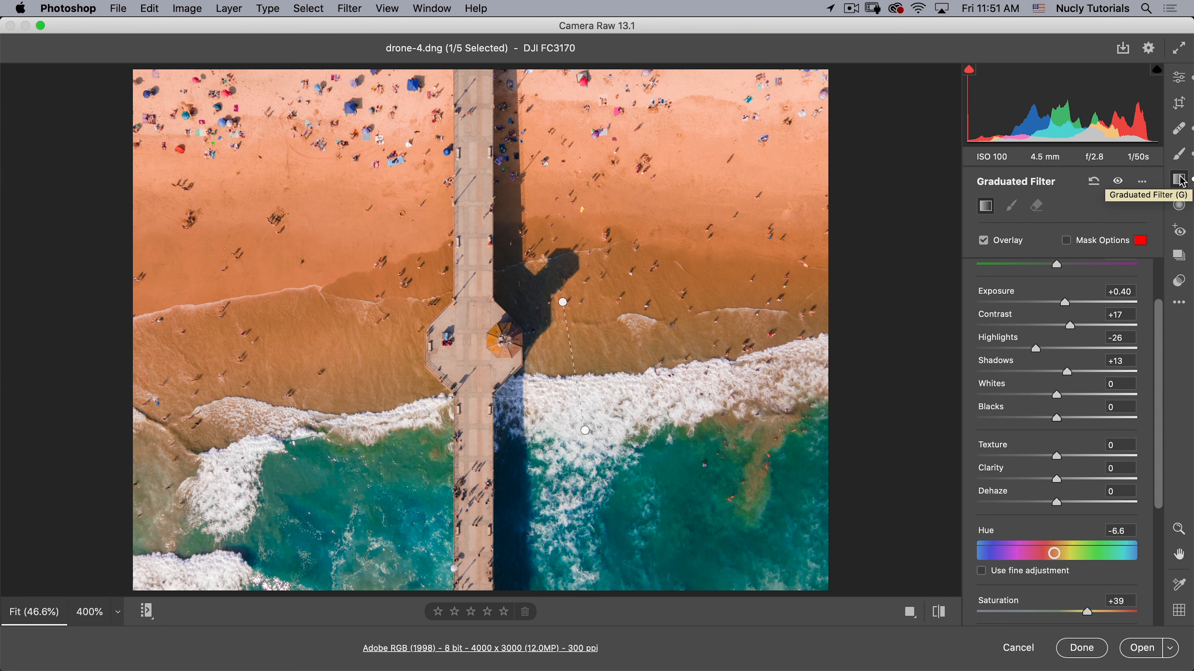
click(1177, 86)
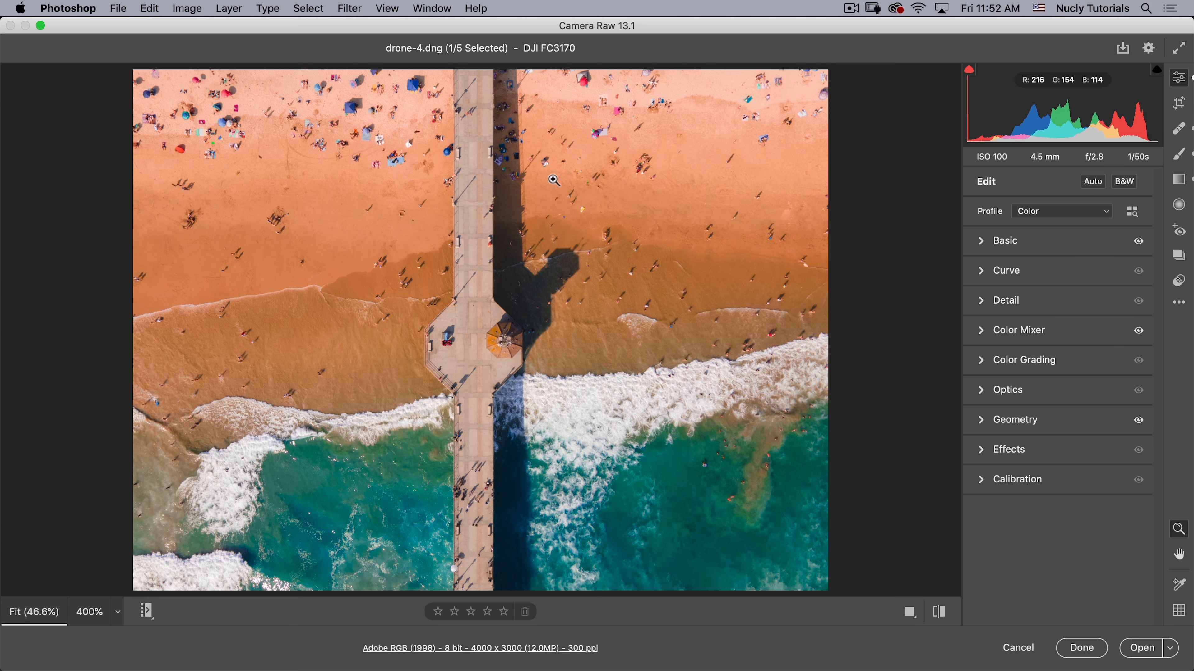
key(b)
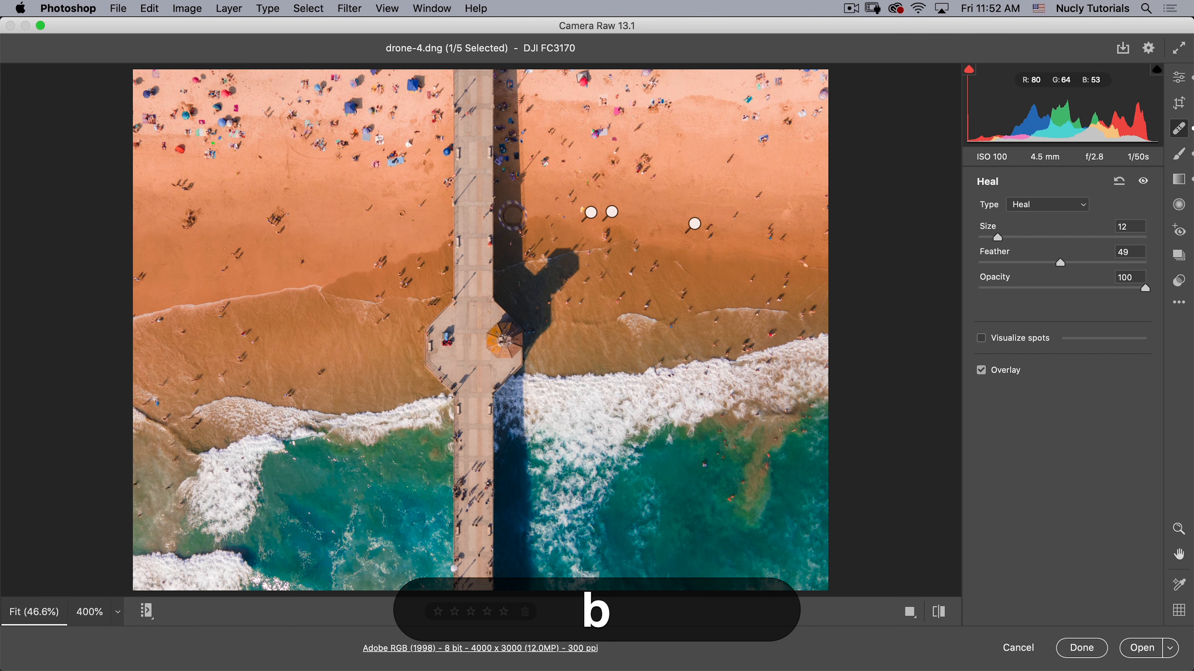
key(e)
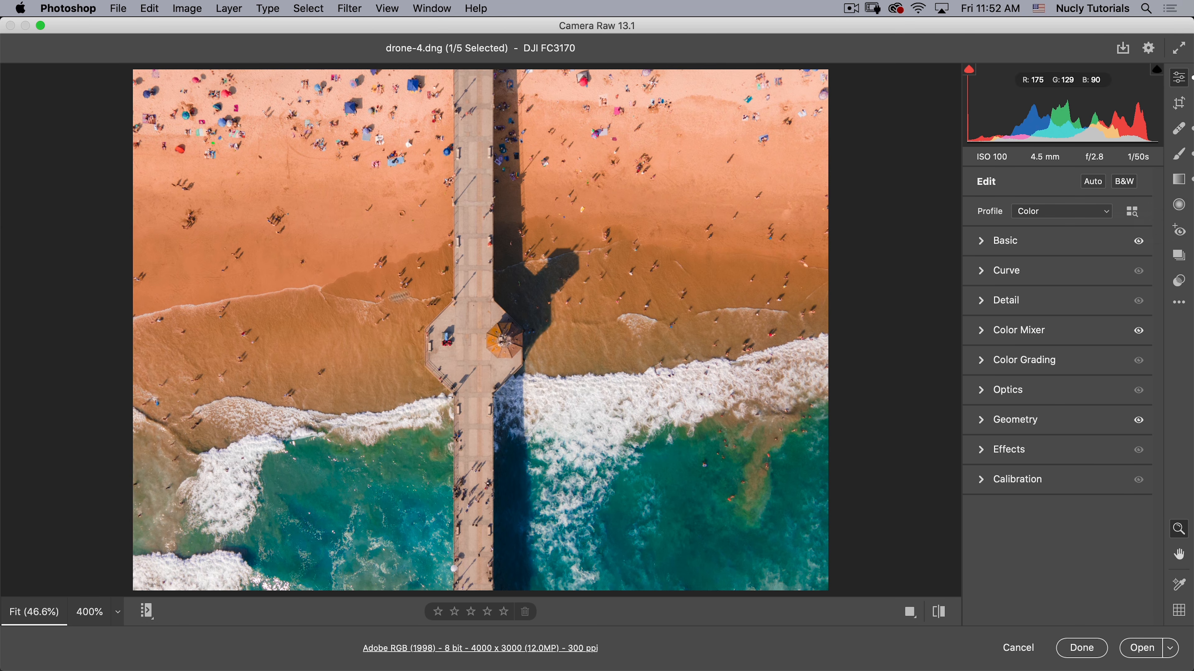
Step: Add a Radial Filter centred on the pier platform, with its ellipse reaching the photo's edges, and display its mask
click(1179, 206)
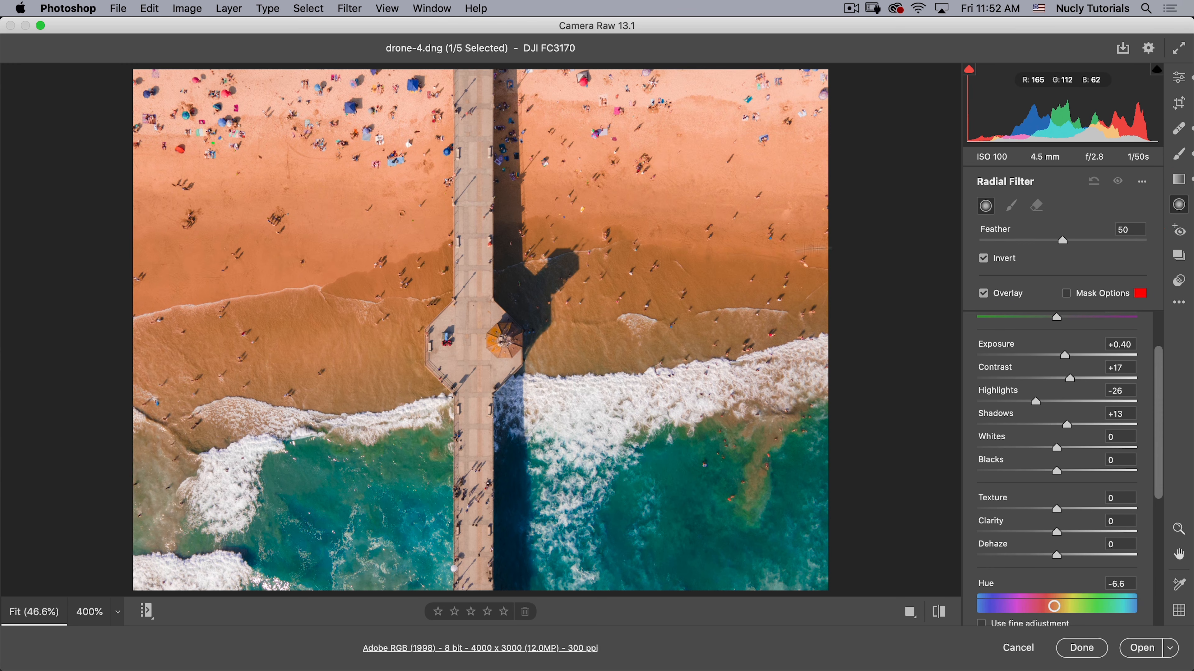
drag(477, 323, 714, 139)
key(y)
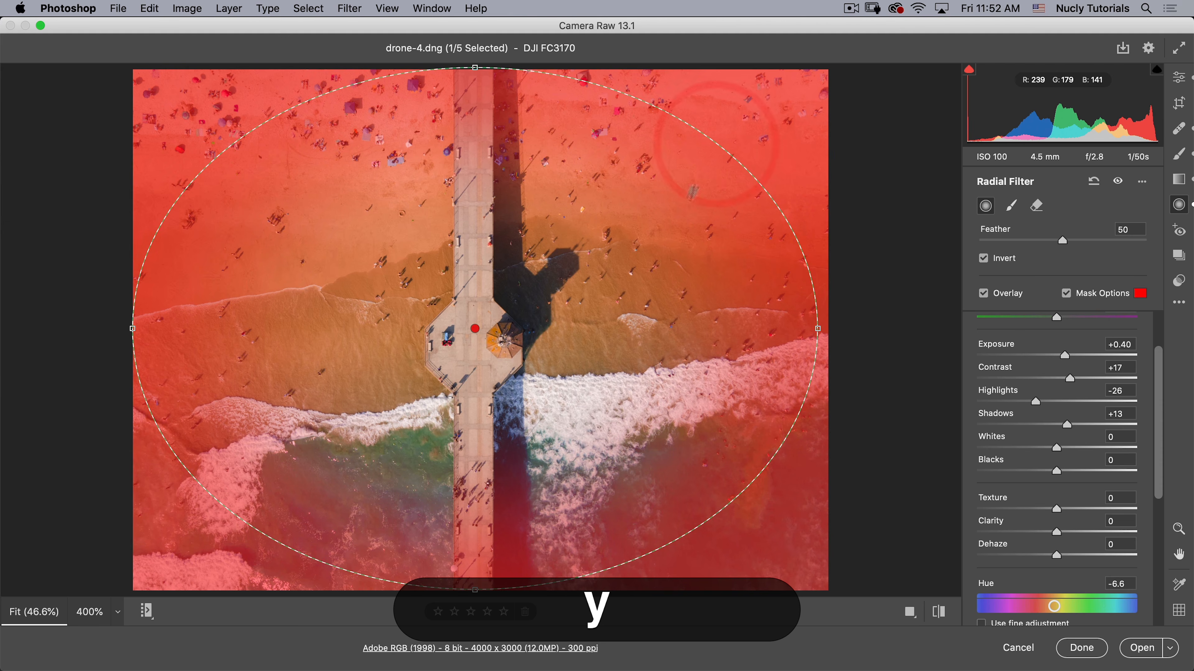
Step: Reset the radial filter's adjustments to zero, widen its ellipse beyond the photo's side edges and hide its mask
scroll(1084, 376, up, 3)
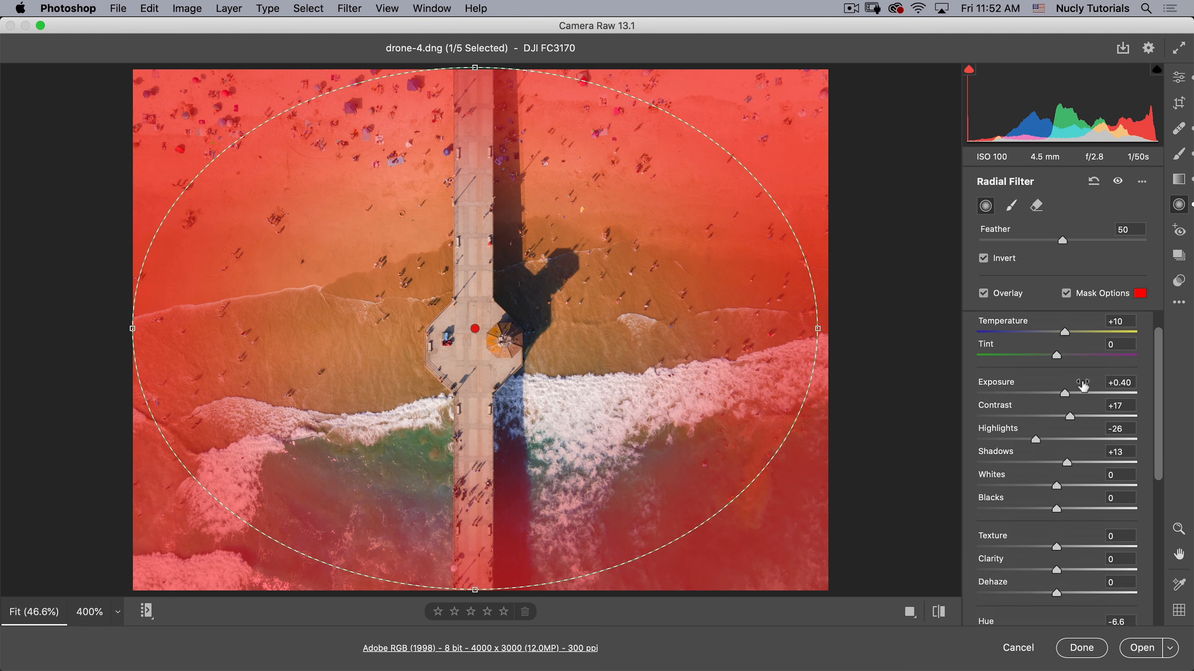
click(1135, 327)
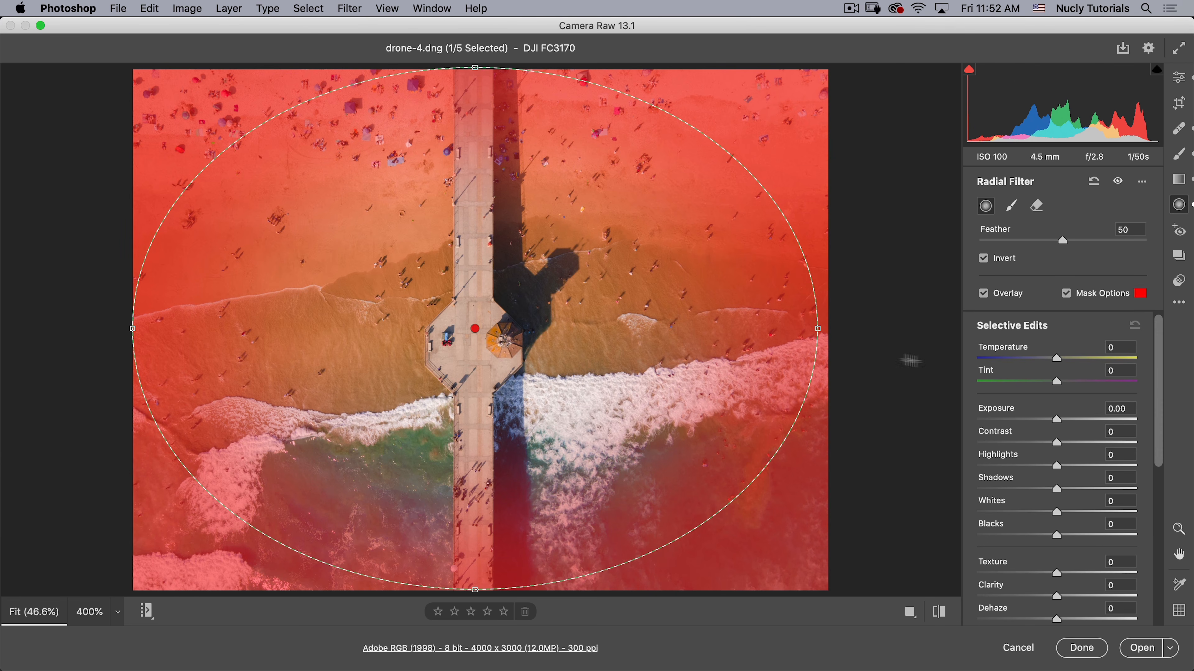
drag(831, 329, 861, 328)
key(y)
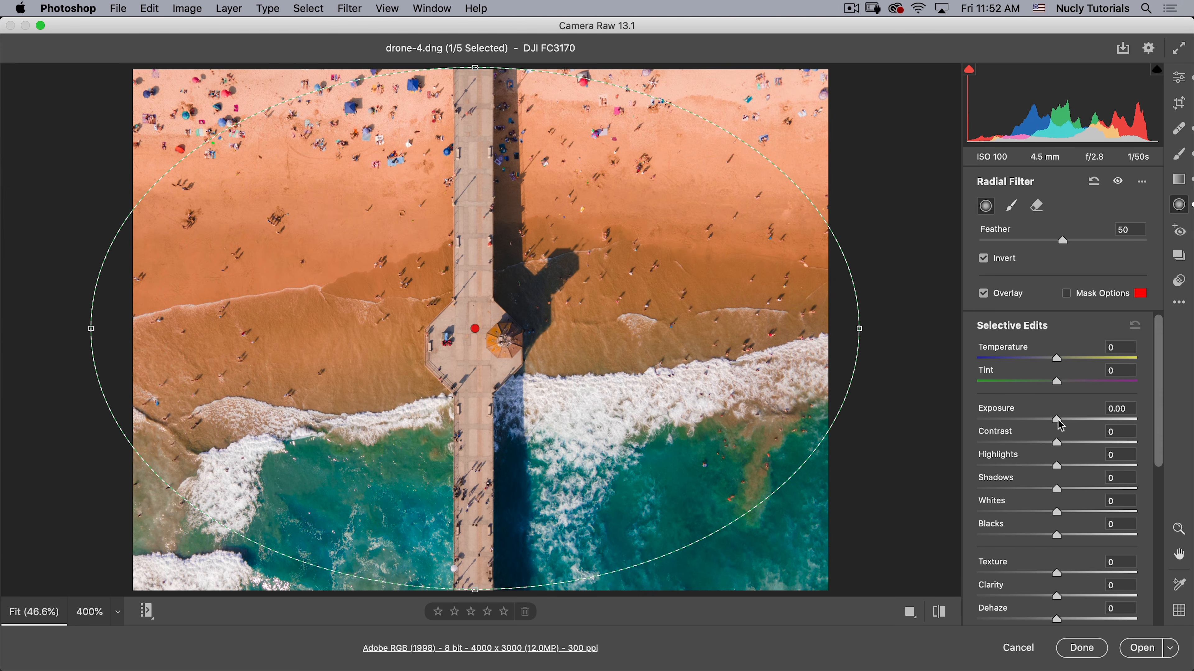
Step: Try an exposure of -1.00 and a feather of 21 on the radial filter, finally removing the filter
drag(1061, 425, 1038, 425)
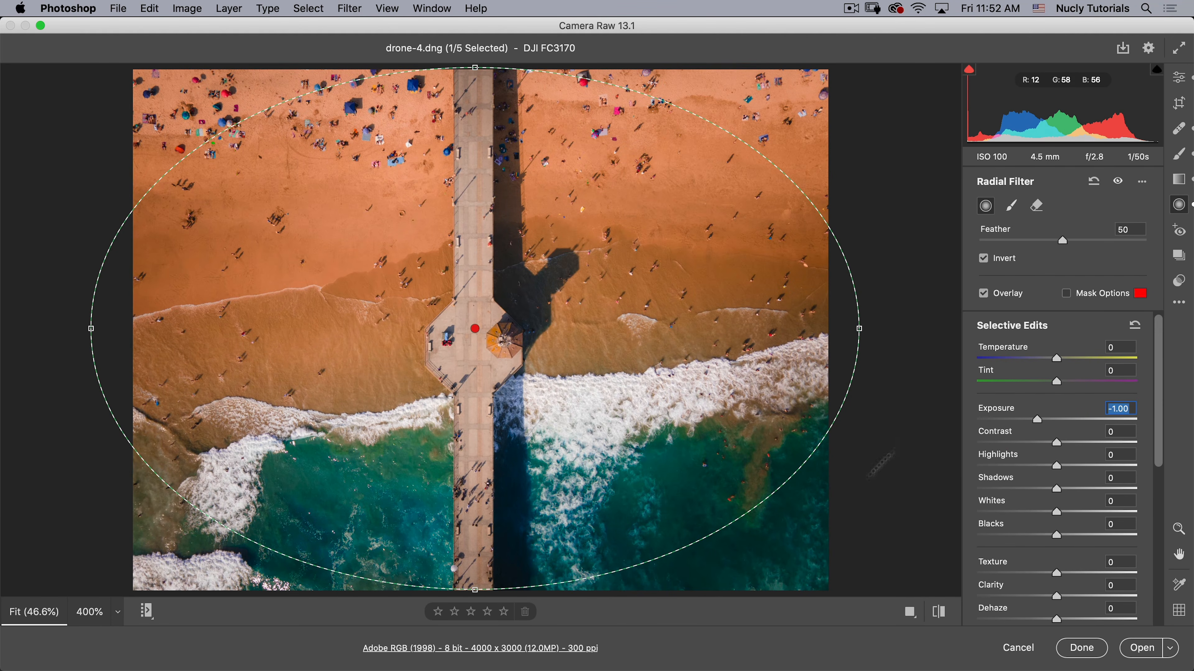
drag(1063, 242, 1015, 242)
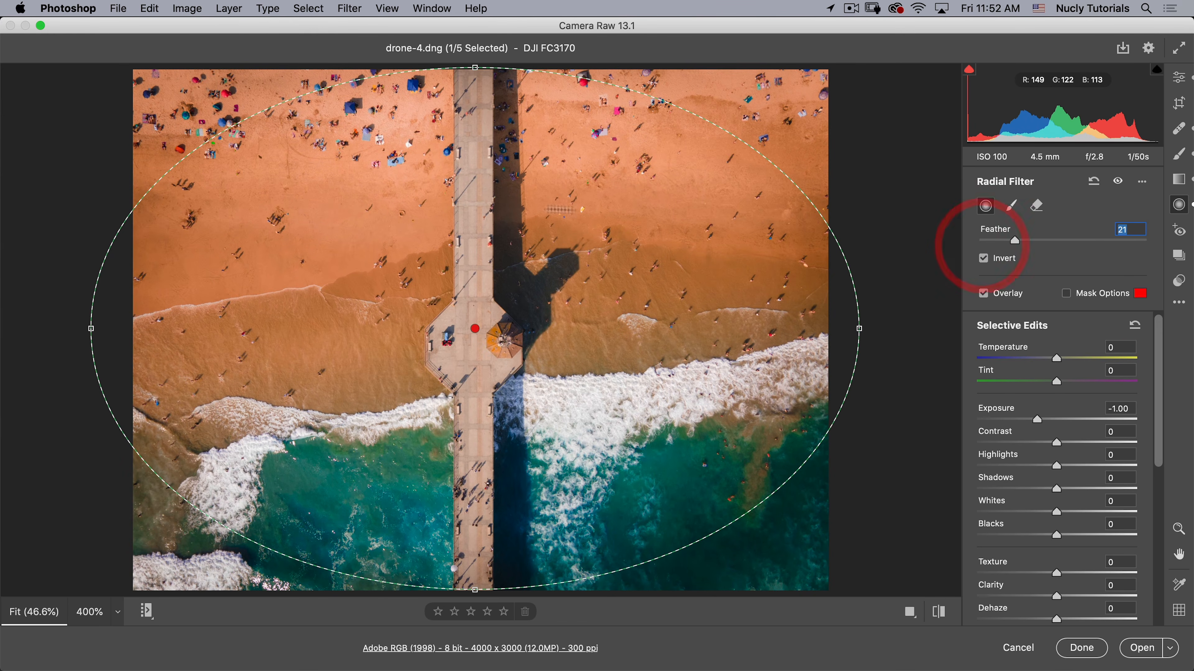
click(1095, 182)
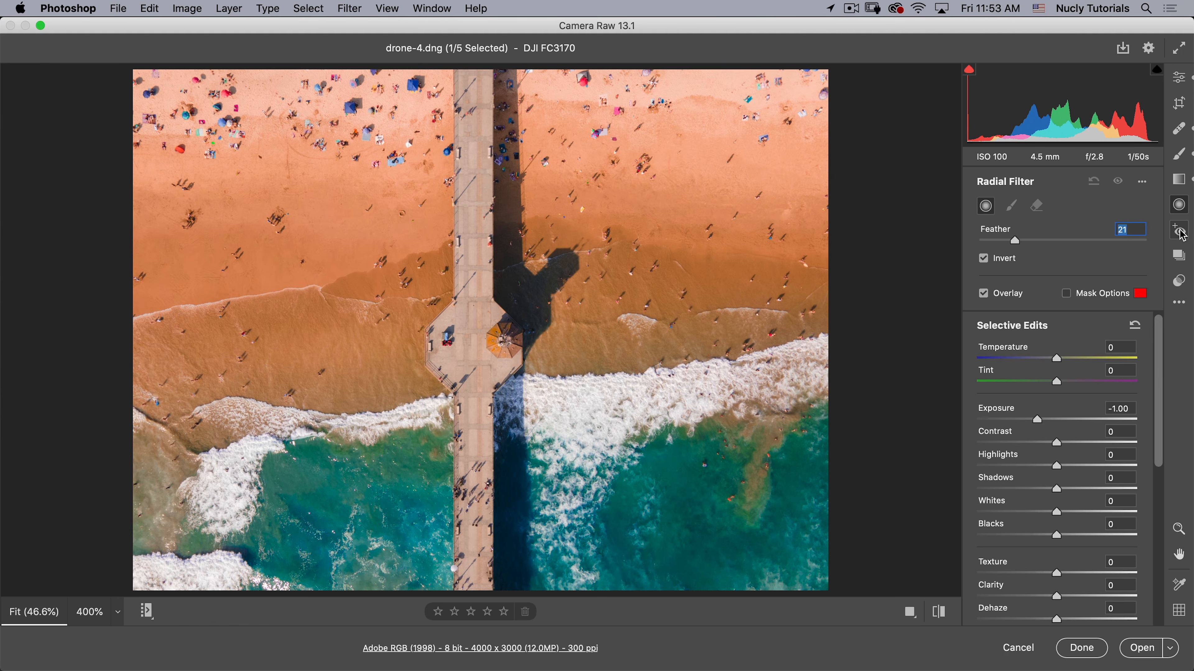
Step: Activate the Red Eye tool and examine its available eye types
click(1181, 231)
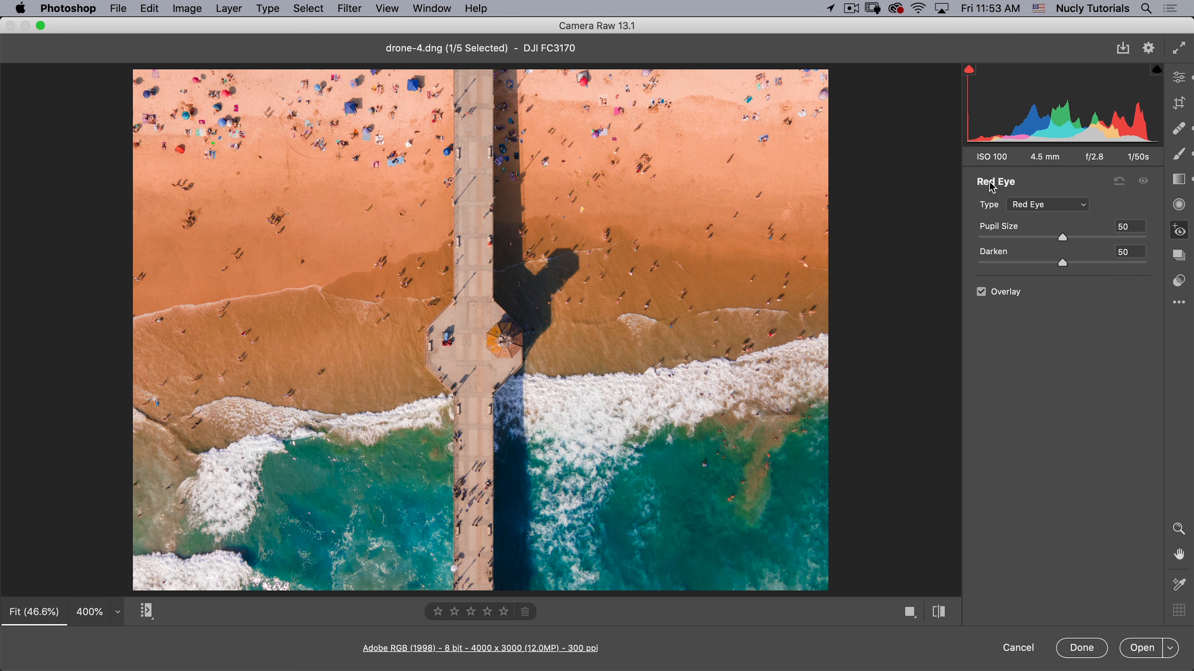
click(1031, 205)
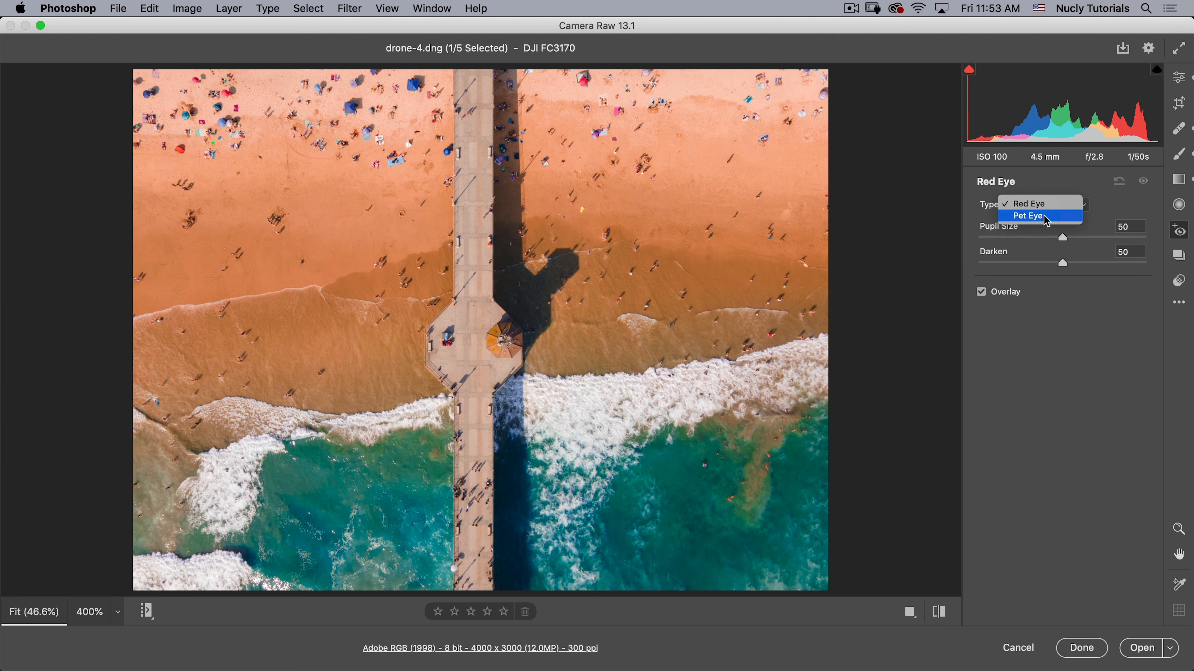
click(1031, 207)
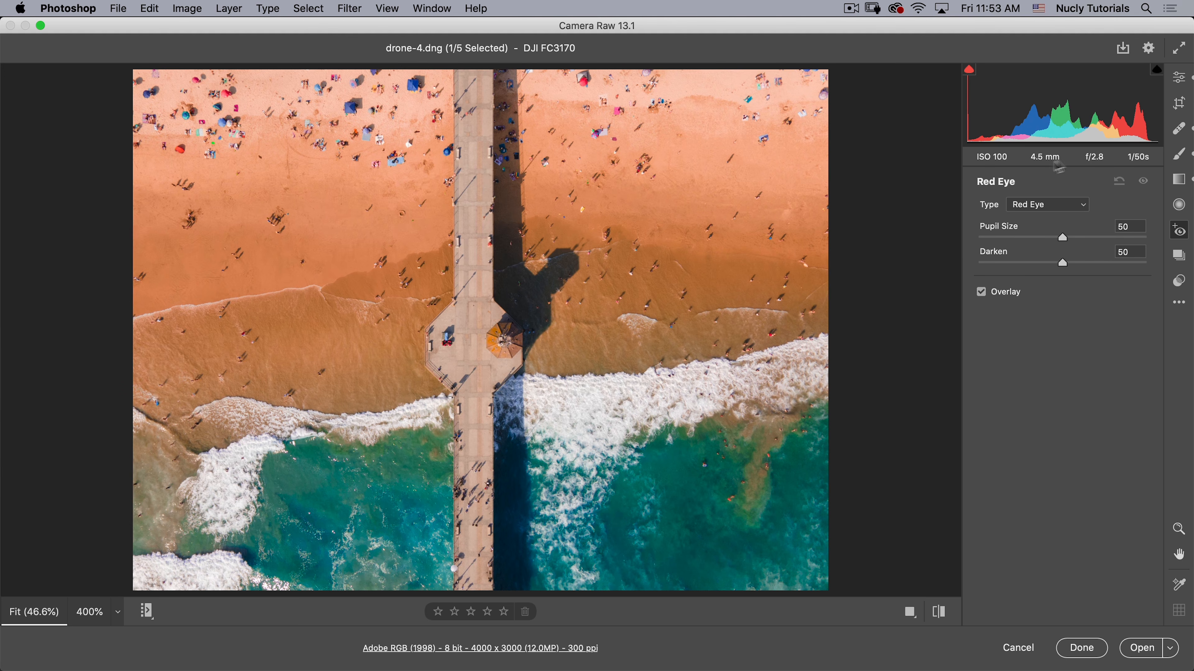
Step: Save the current edits as a snapshot named "vibrant version"
click(1178, 261)
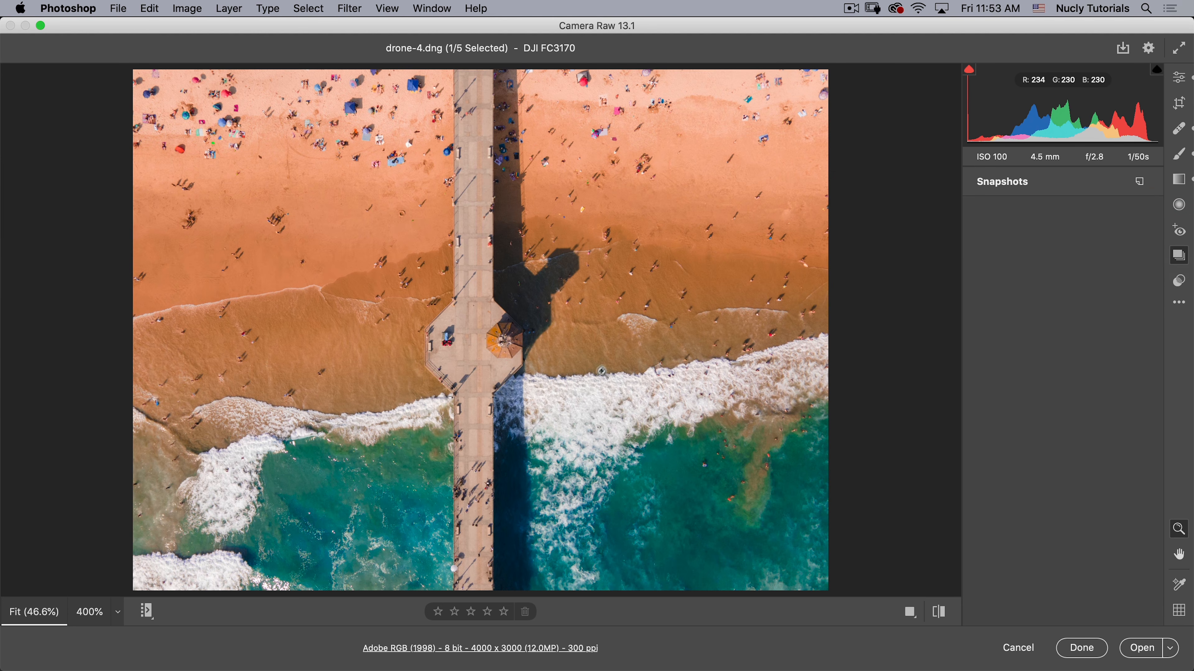
click(1140, 183)
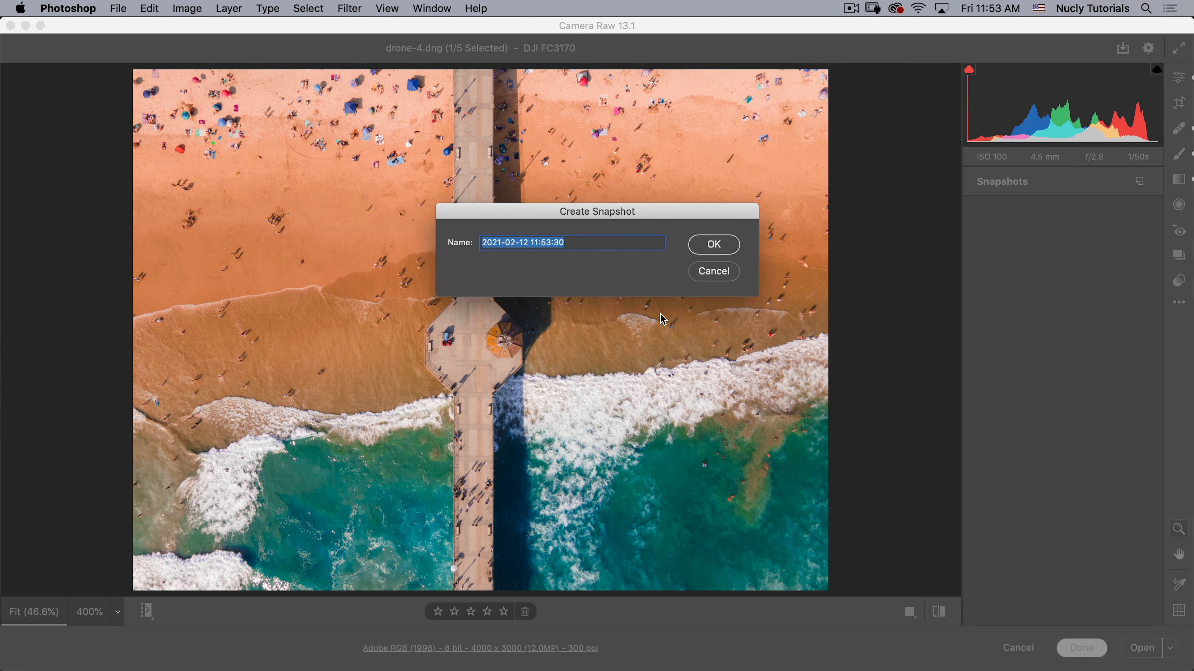
text(vib)
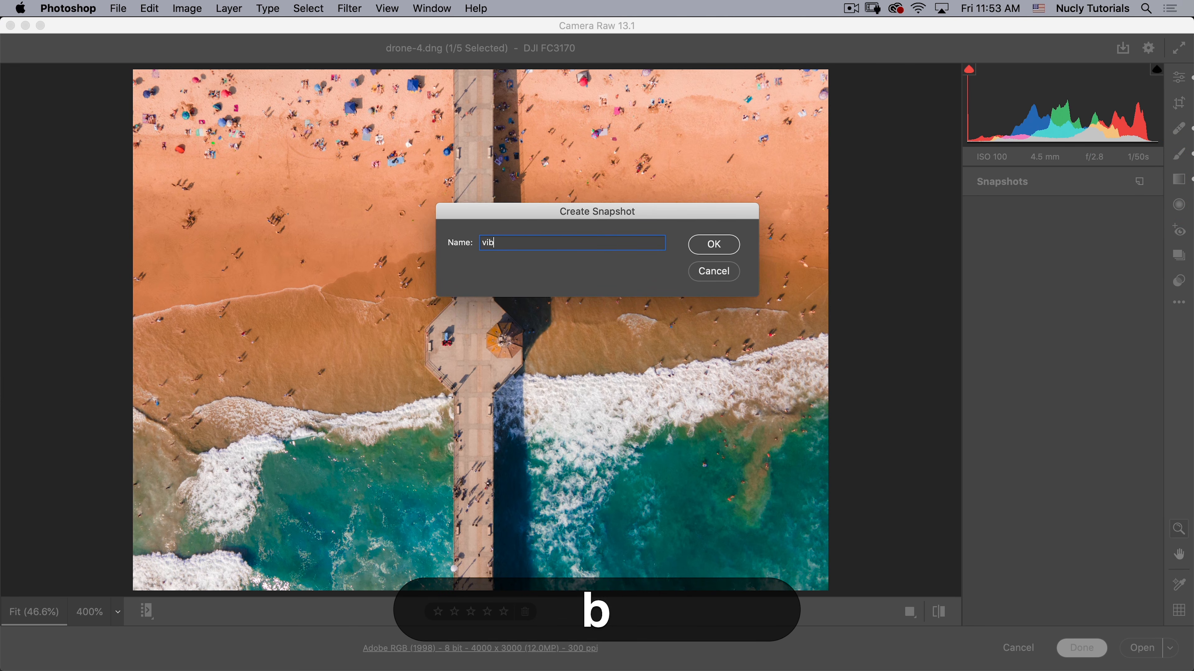
text(rant version)
key(Return)
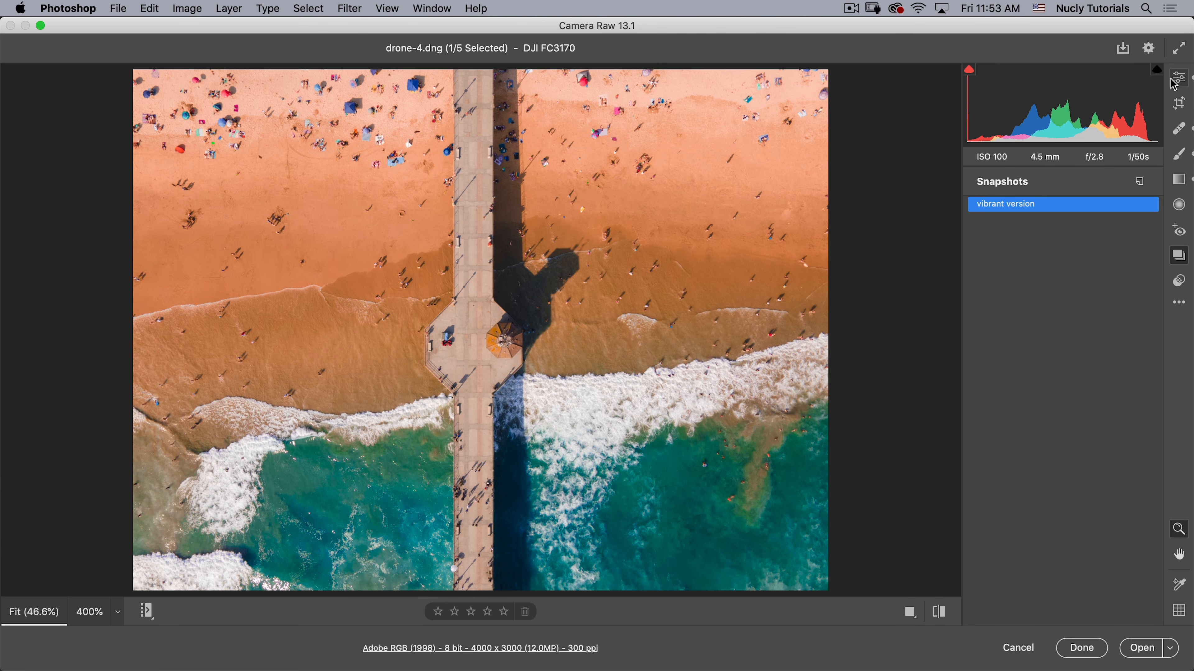
Step: Rotate the photo 90 degrees clockwise and convert it to black and white
key(e)
key(r)
click(1123, 182)
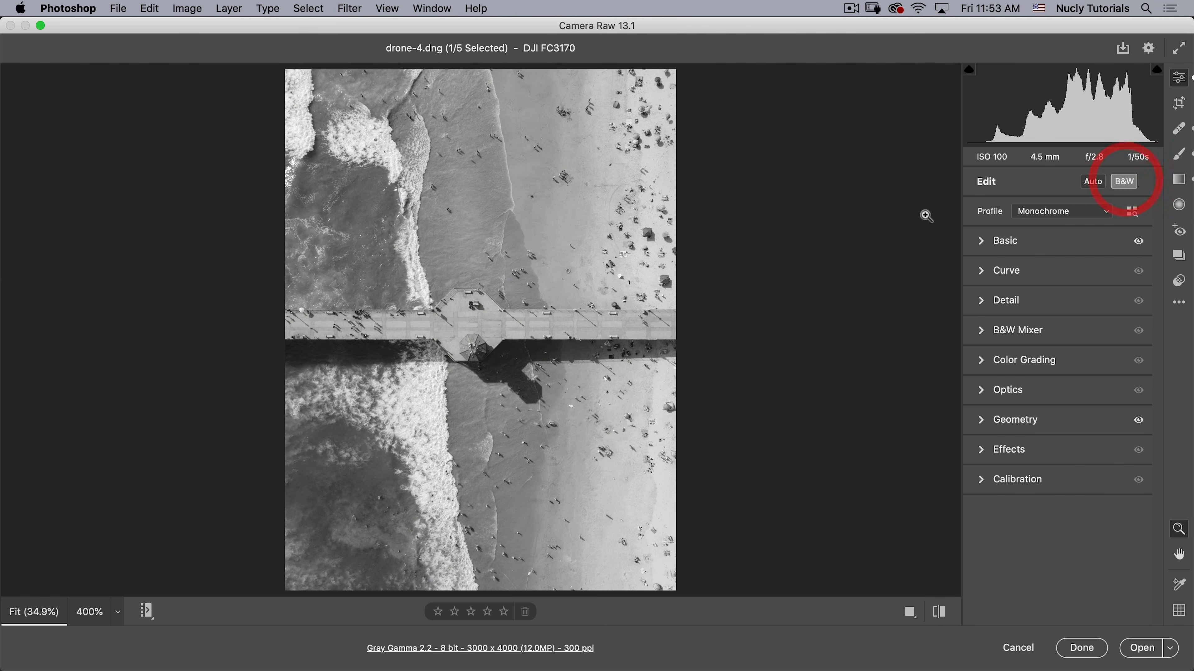
Step: Set the monochrome photo's exposure to -0.95, contrast to +35, highlights to +24 and clarity to +56
click(983, 242)
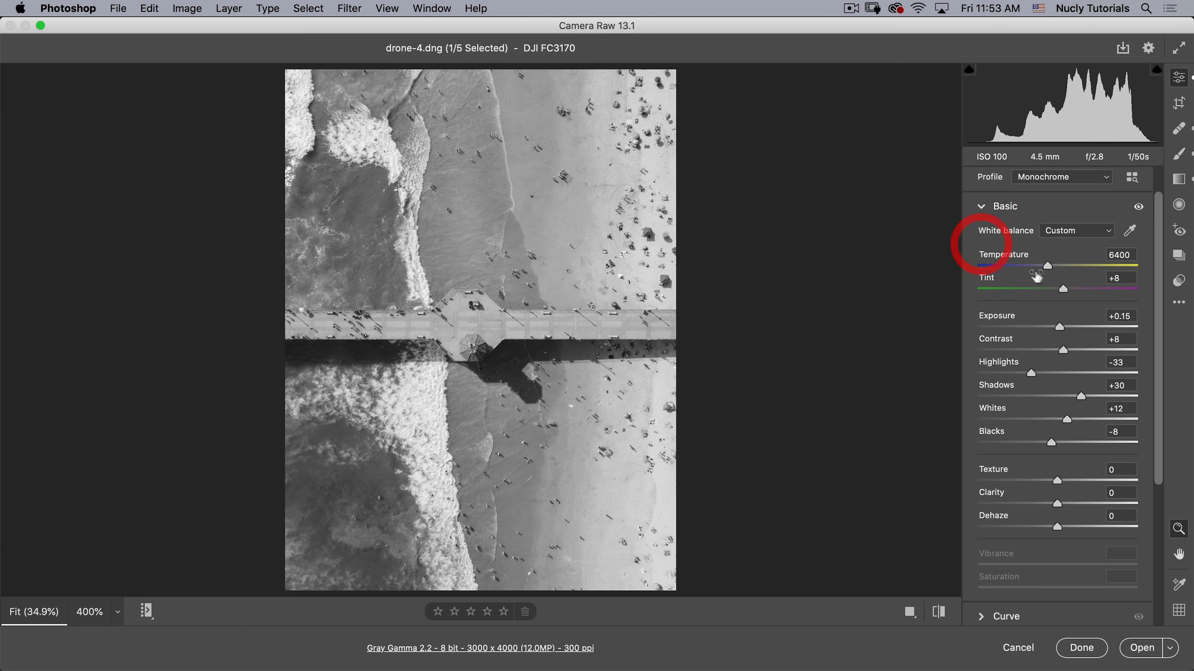
drag(1040, 328, 1076, 374)
drag(1034, 330, 1045, 326)
drag(1058, 505, 1105, 504)
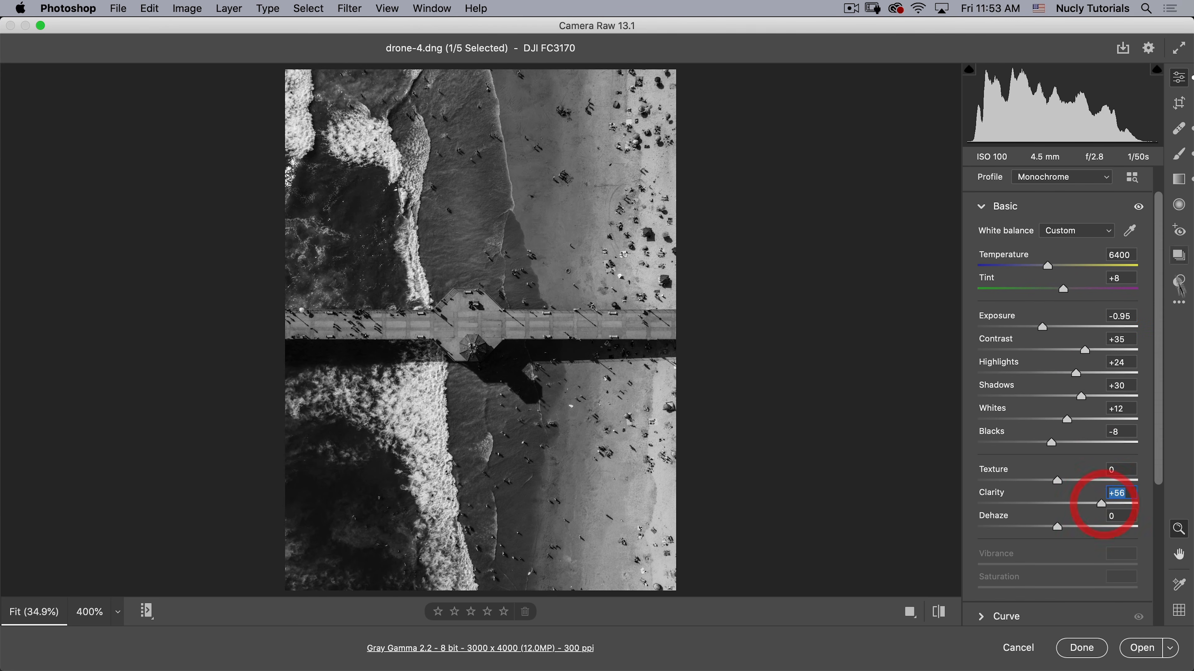
Step: Save the monochrome edit as a snapshot named "black and white"
click(1178, 255)
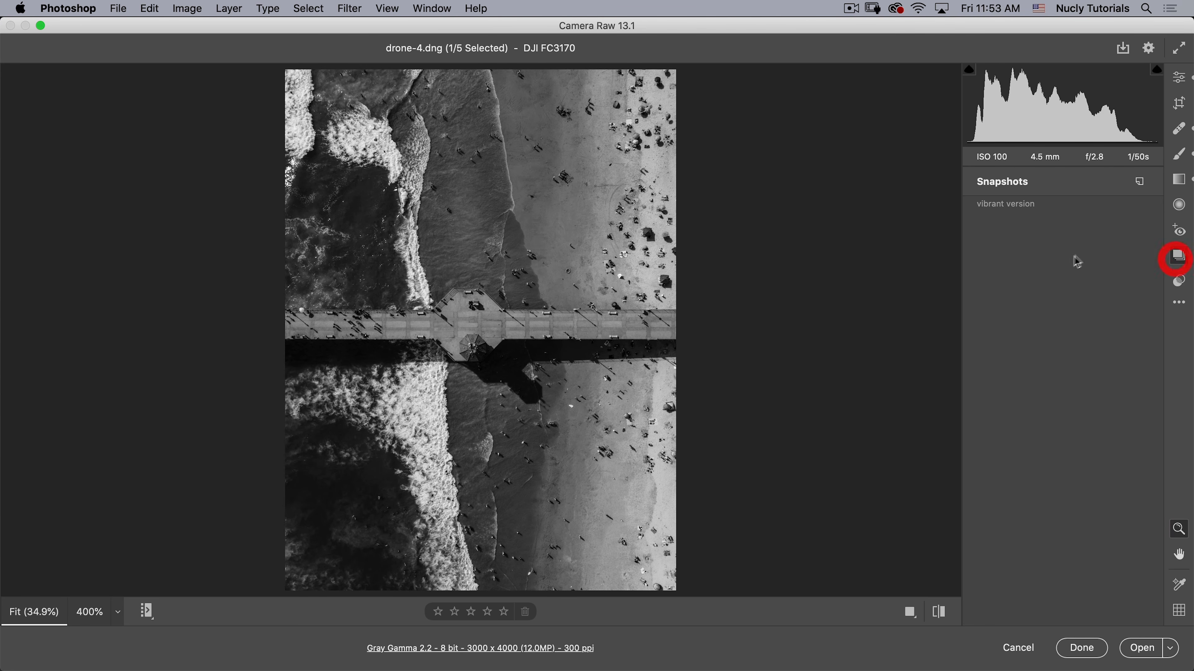
click(1138, 181)
text(b)
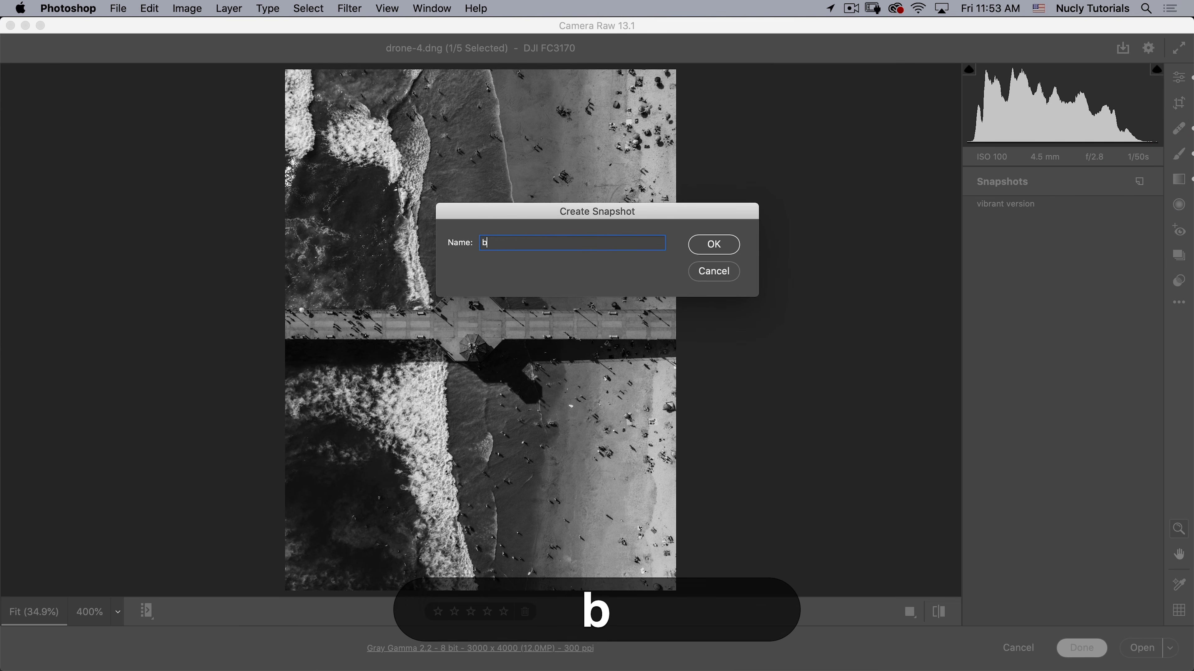
text(lack and white)
key(Return)
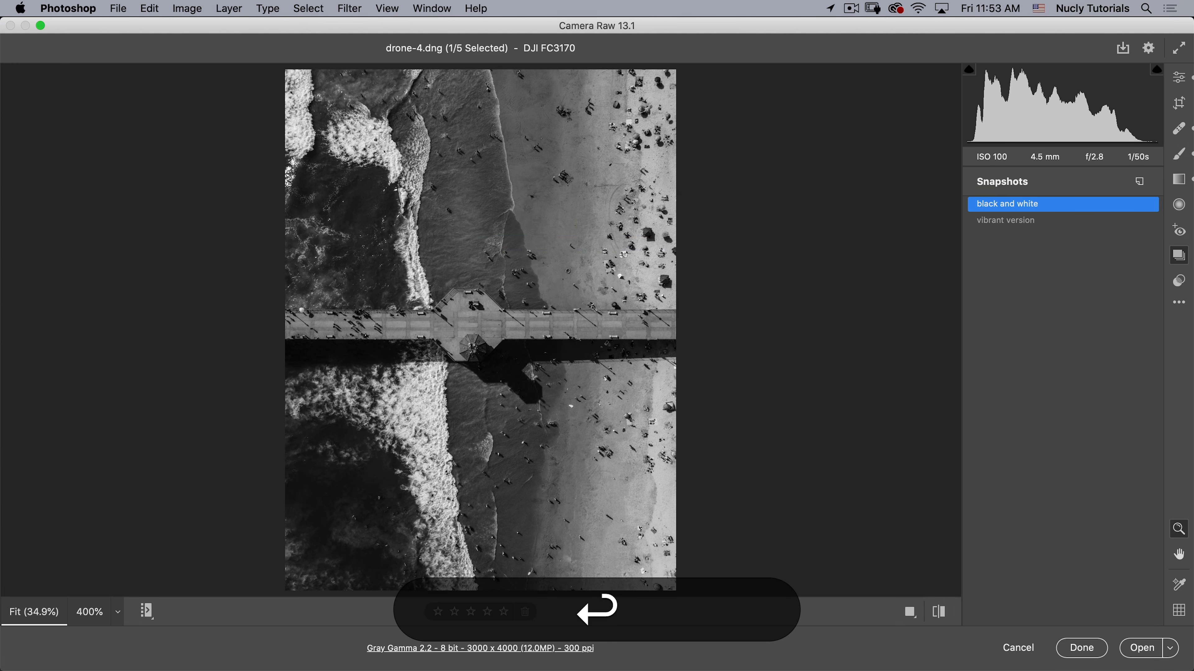
Step: Compare the two snapshots by switching between them, ending on "vibrant version"
click(1010, 221)
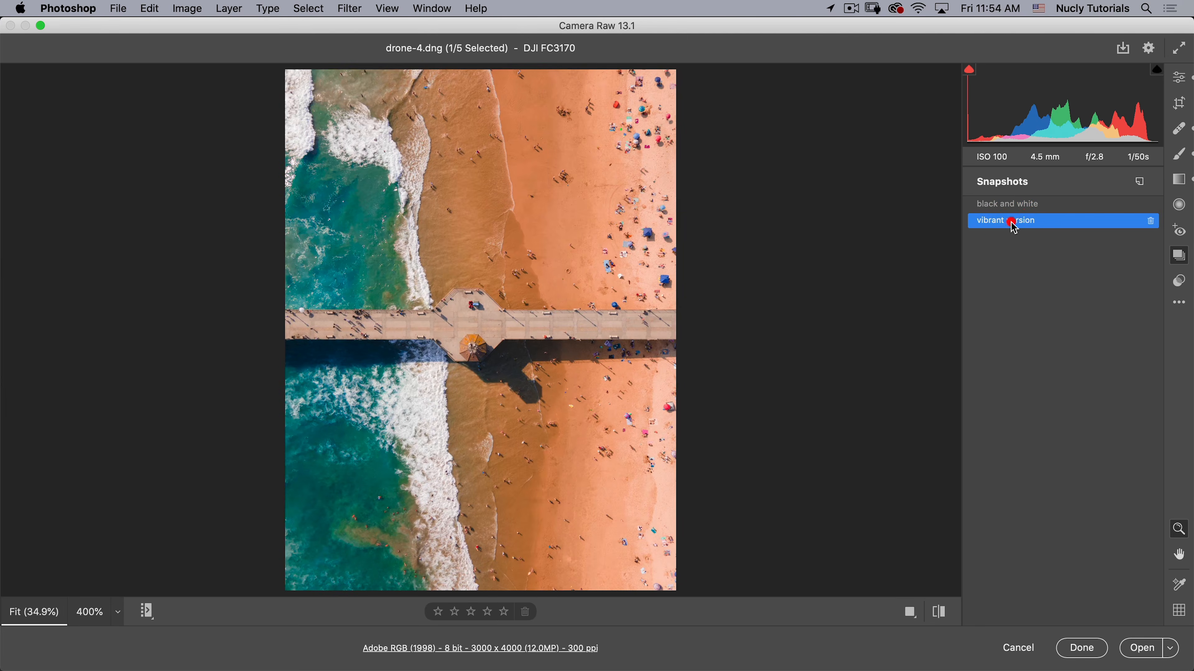
click(1017, 205)
click(1021, 228)
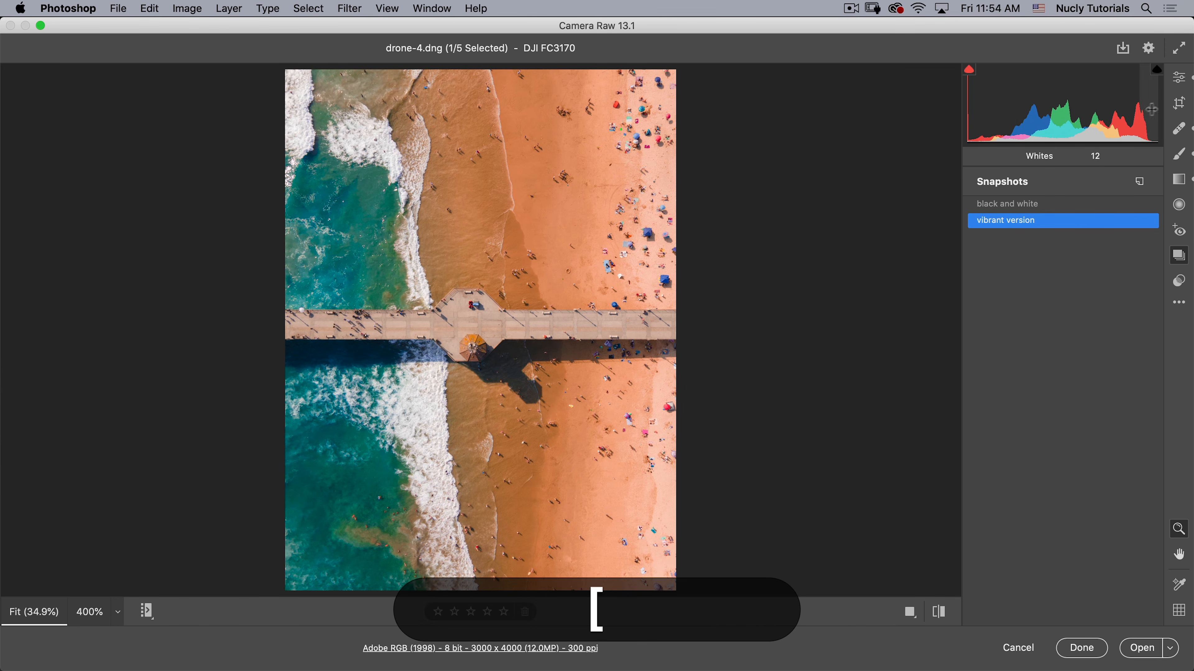
Step: Rotate the photo back to landscape with the dry sand along its upper edge
click(1181, 106)
click(1007, 340)
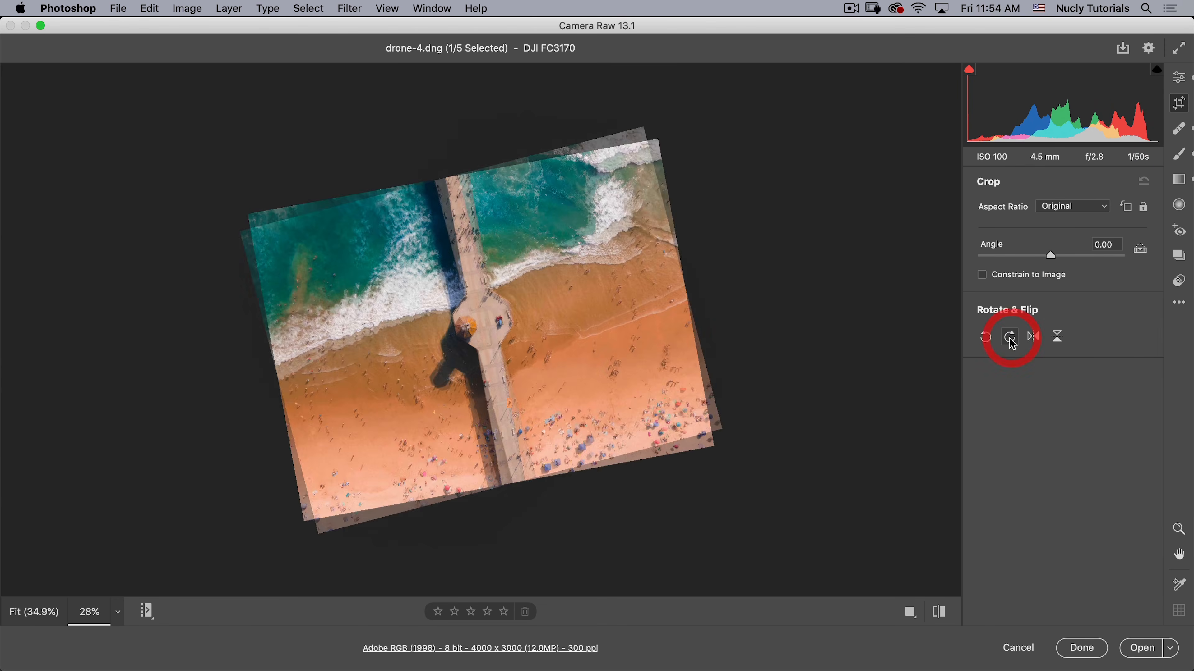
click(990, 341)
click(990, 341)
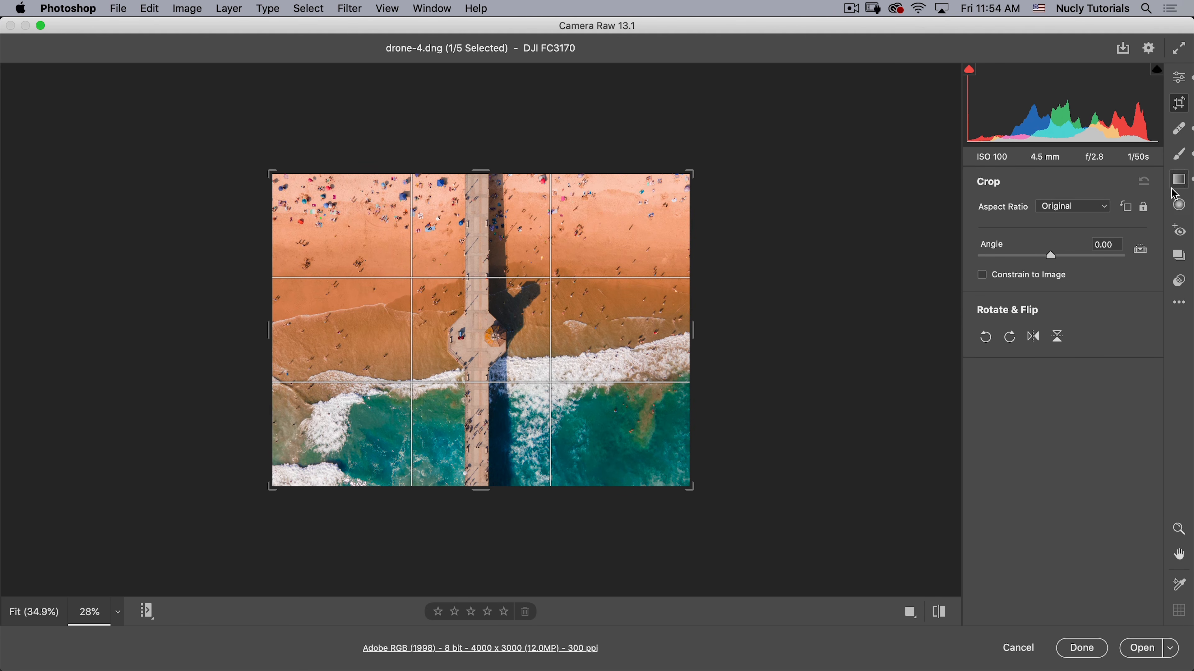
Step: Delete the "black and white" and "vibrant version" snapshots
click(1180, 256)
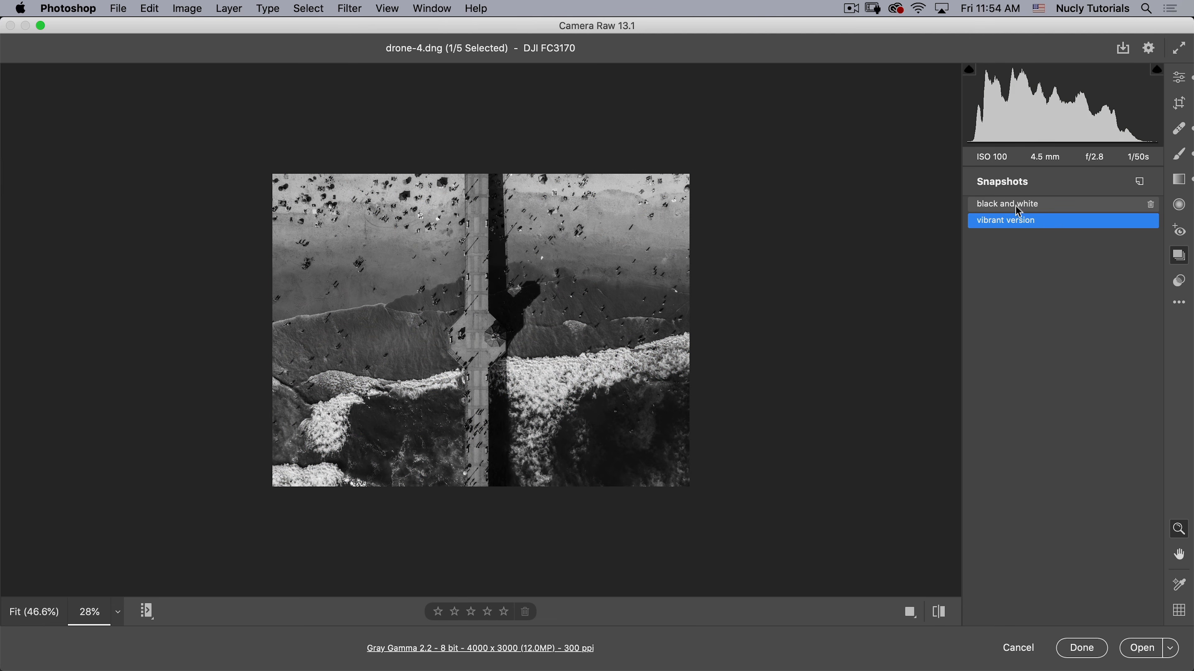
click(1150, 204)
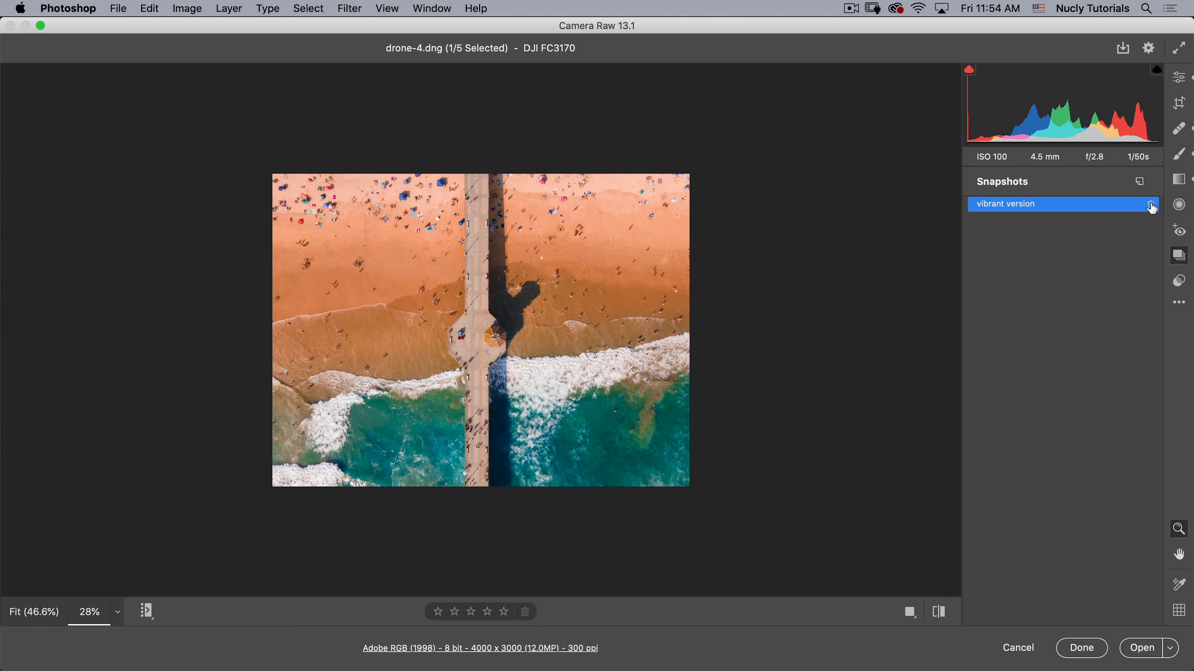
click(1151, 204)
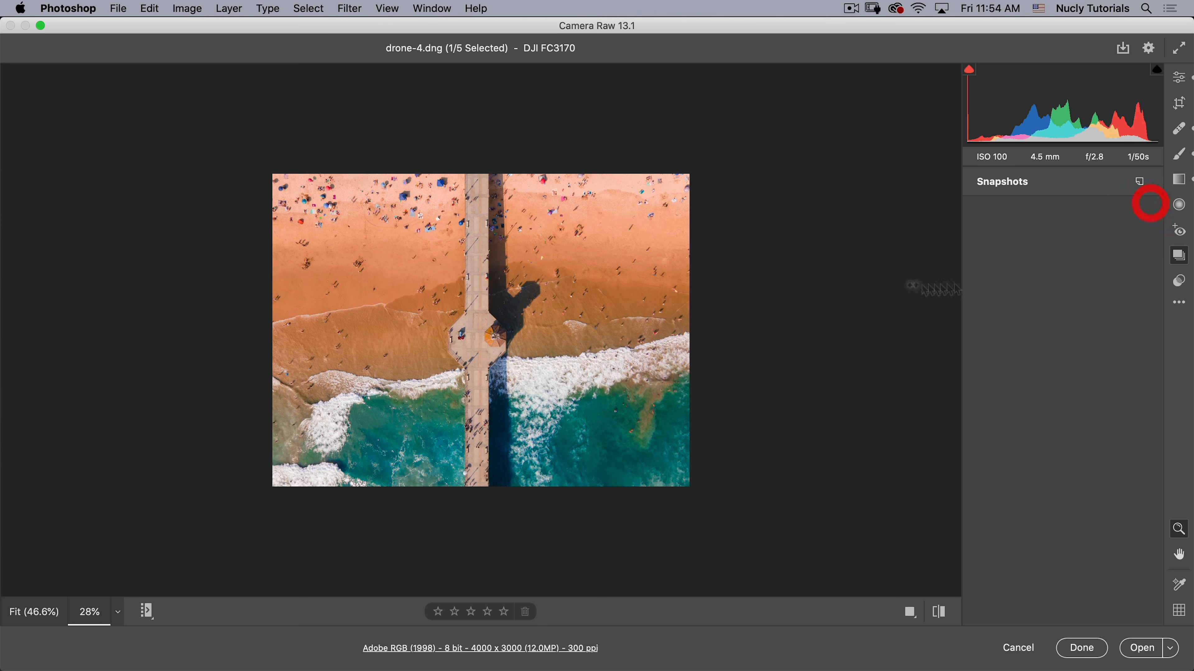
Step: Examine the presets in the Color group and the commands for creating, managing and importing presets
click(1180, 283)
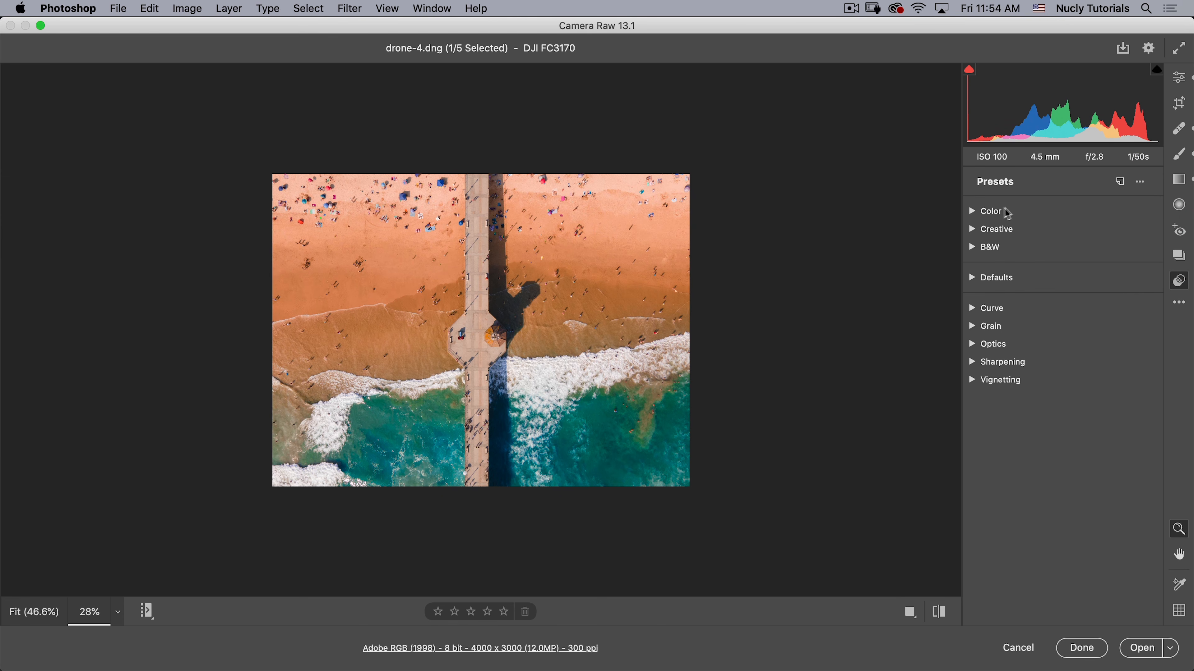
click(975, 212)
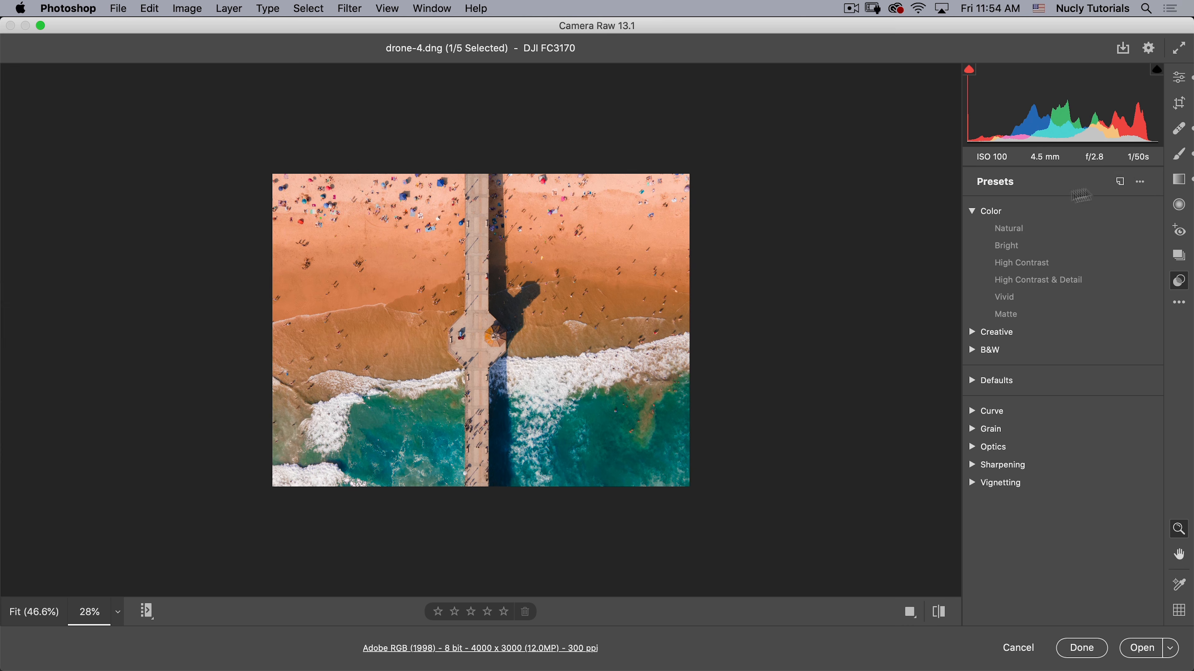
click(971, 211)
click(1140, 182)
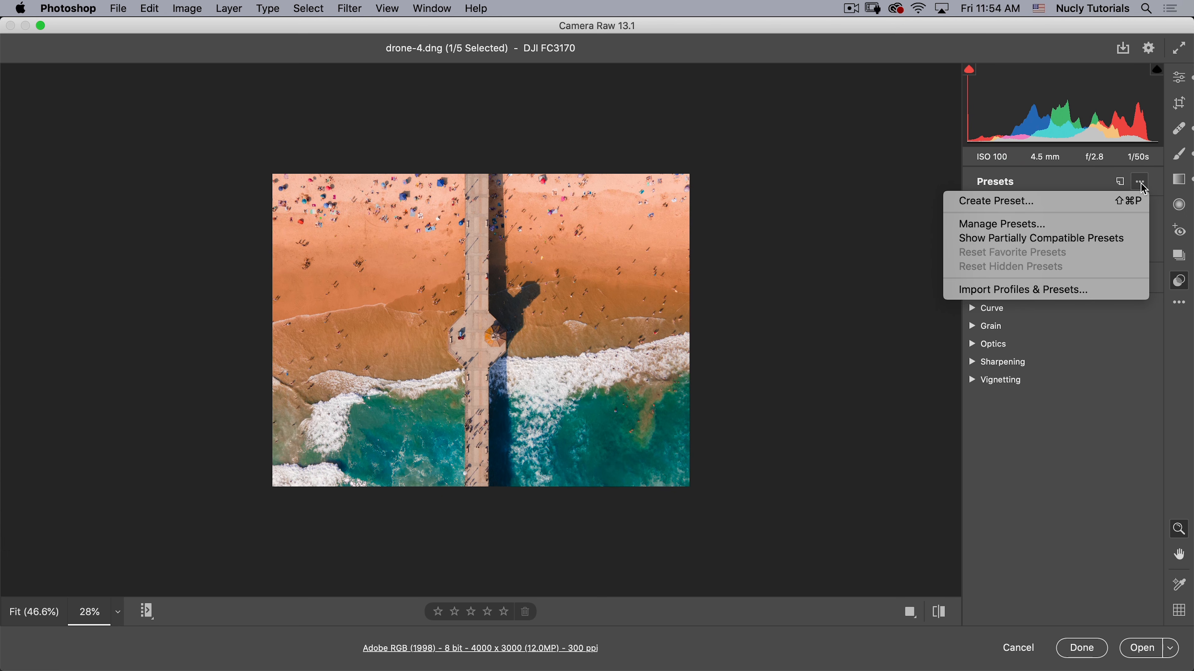
click(1026, 184)
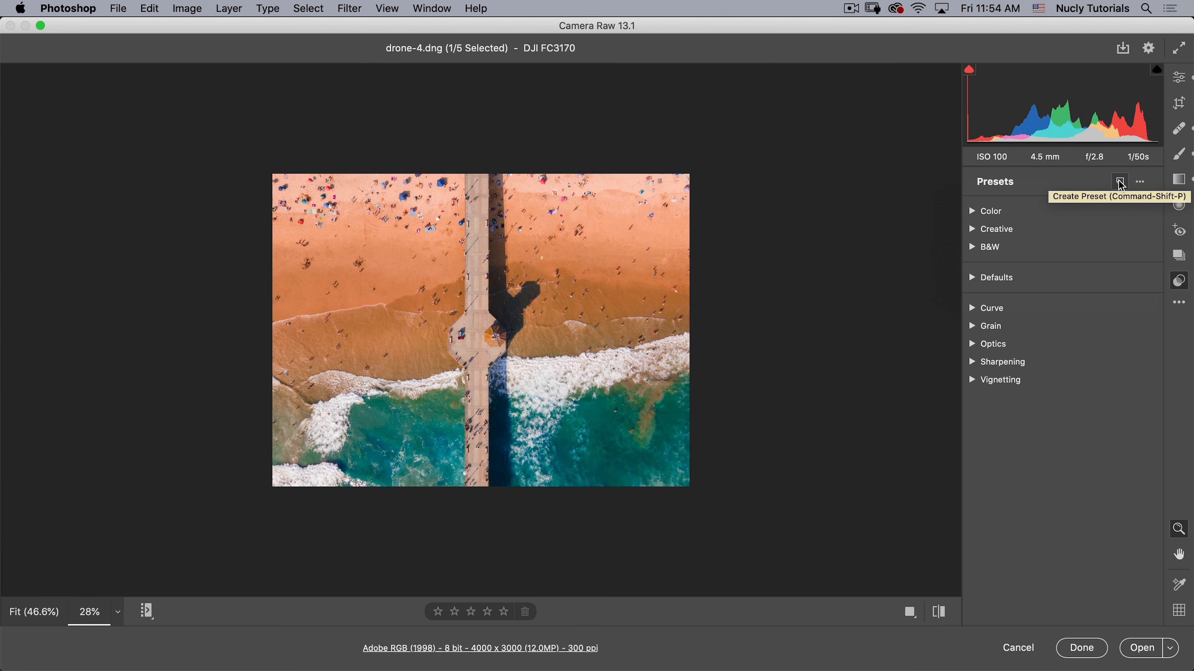
click(1142, 182)
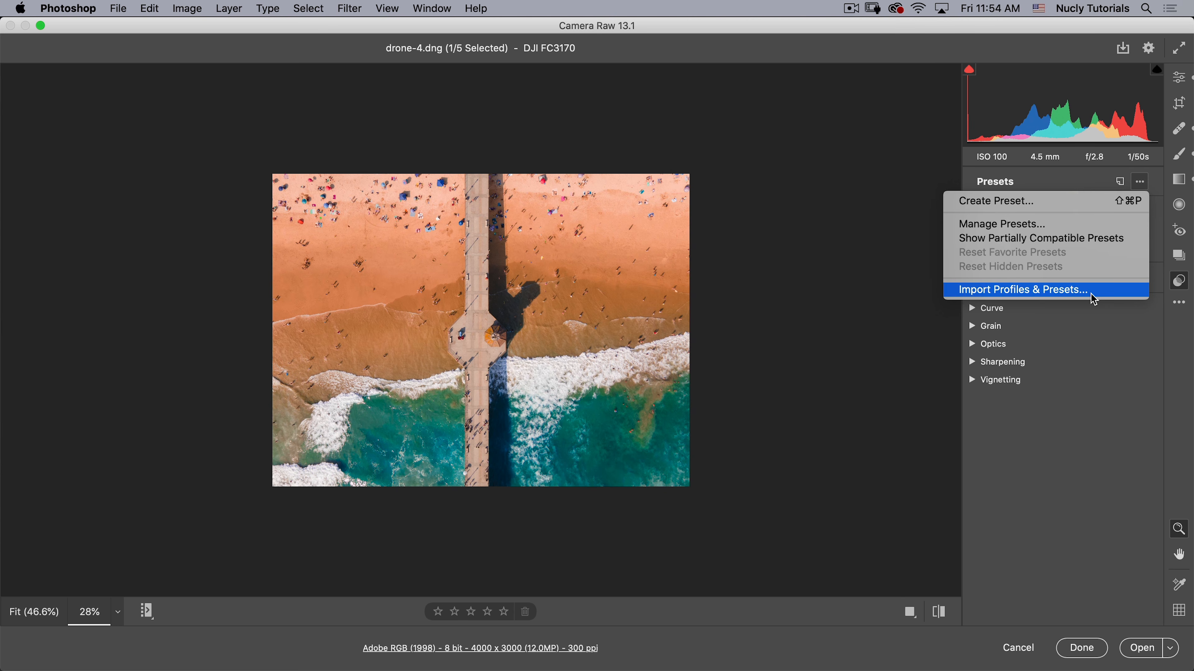
click(1057, 360)
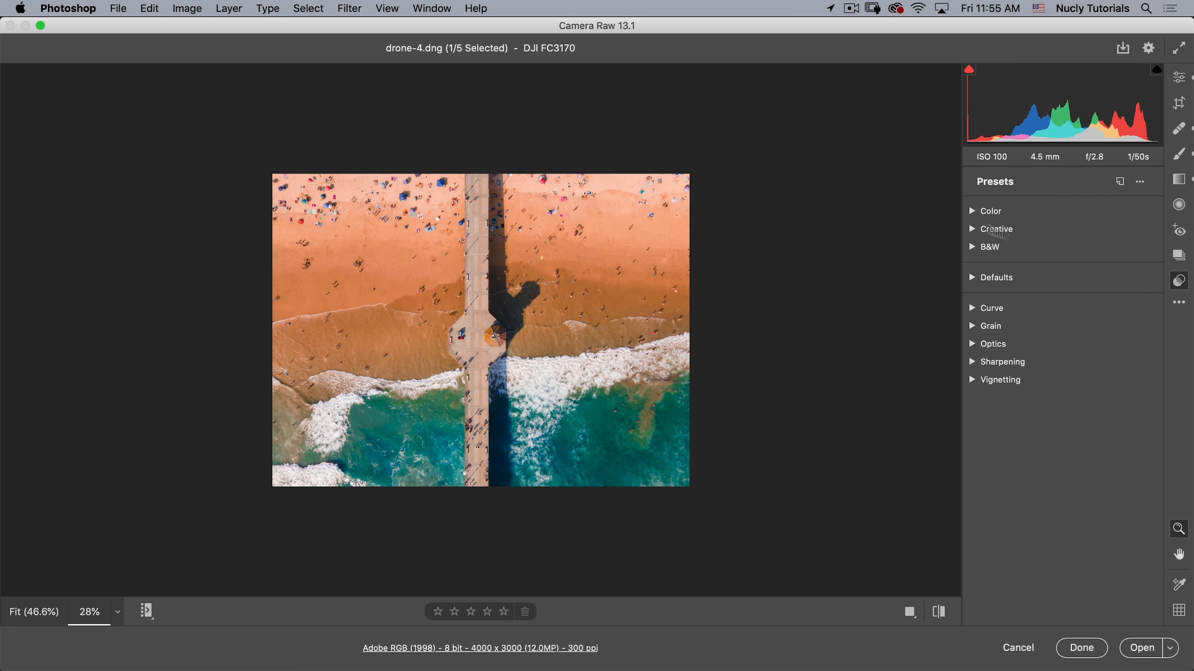
Step: Review the additional image settings commands, close them unused and fit the whole photo in the view
click(1181, 306)
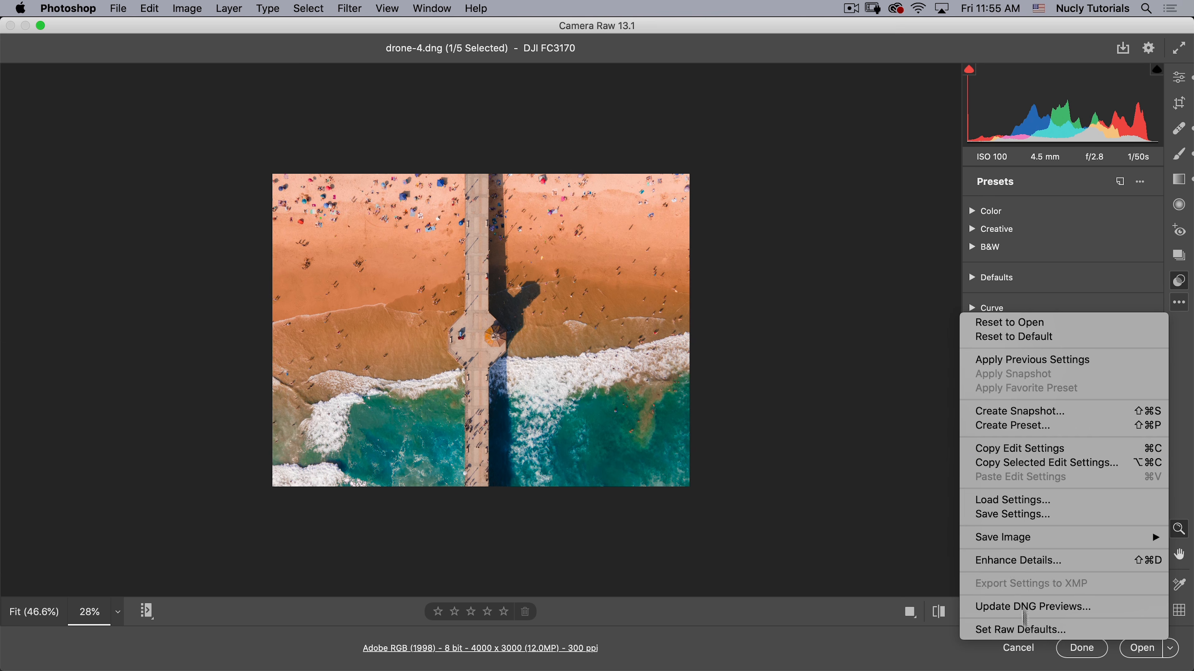
click(883, 661)
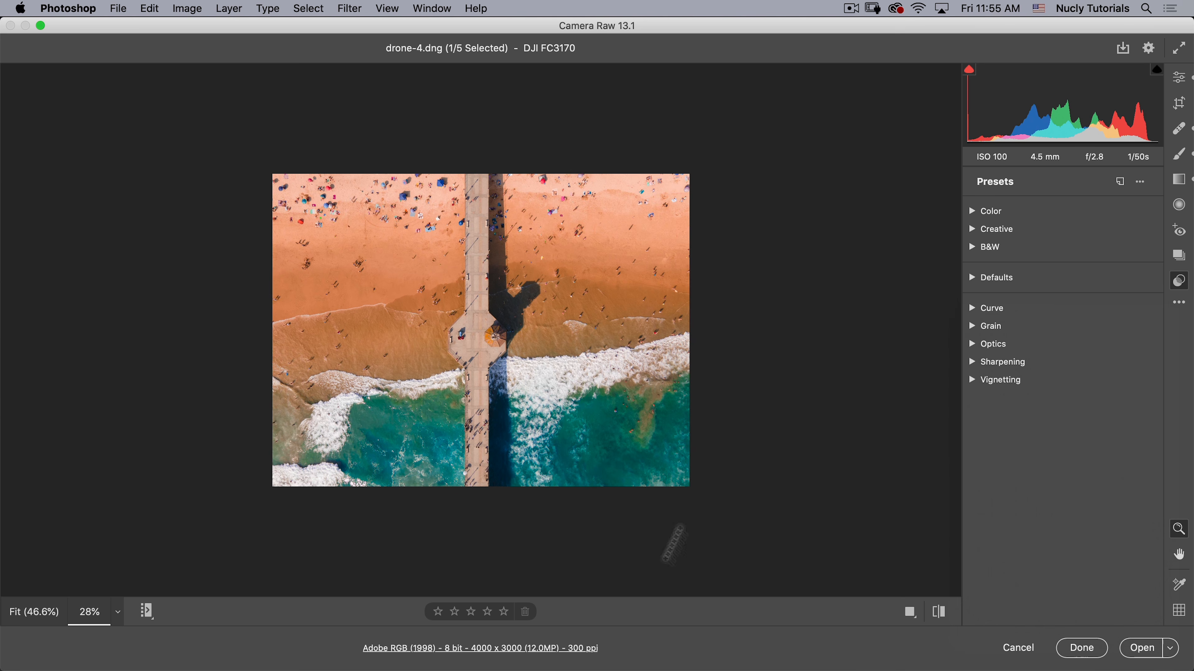
click(416, 352)
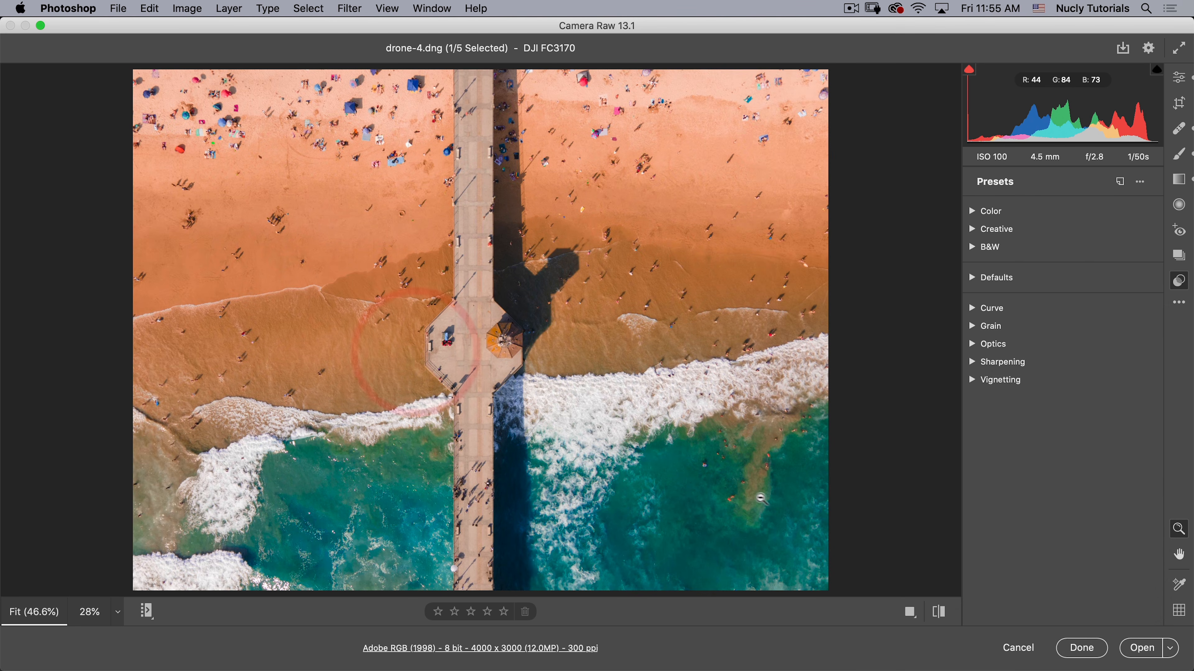
Step: Compare the edited drone photo with its default settings by switching between the two versions
click(940, 613)
click(940, 613)
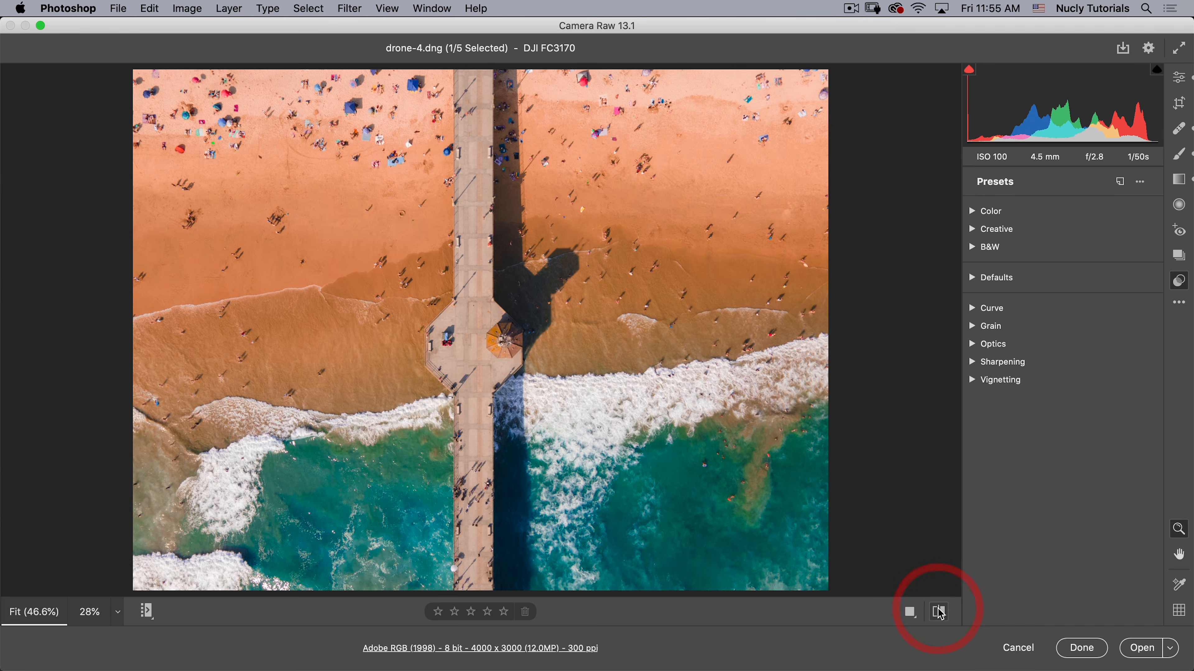
click(940, 613)
click(940, 613)
click(940, 613)
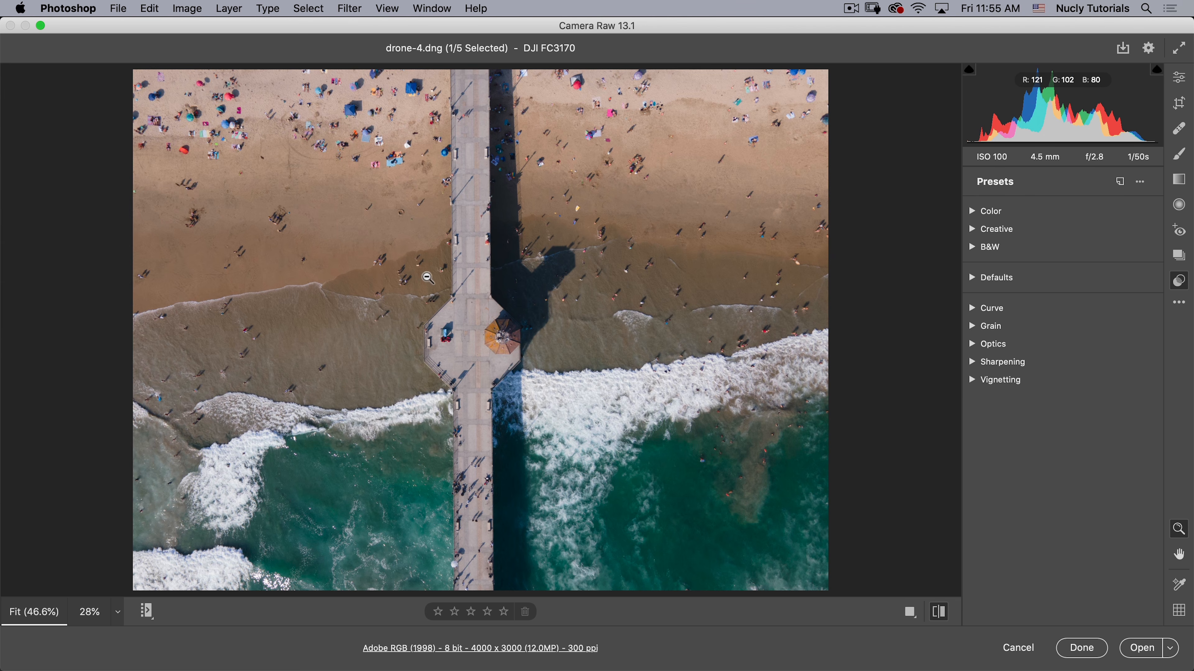
click(943, 613)
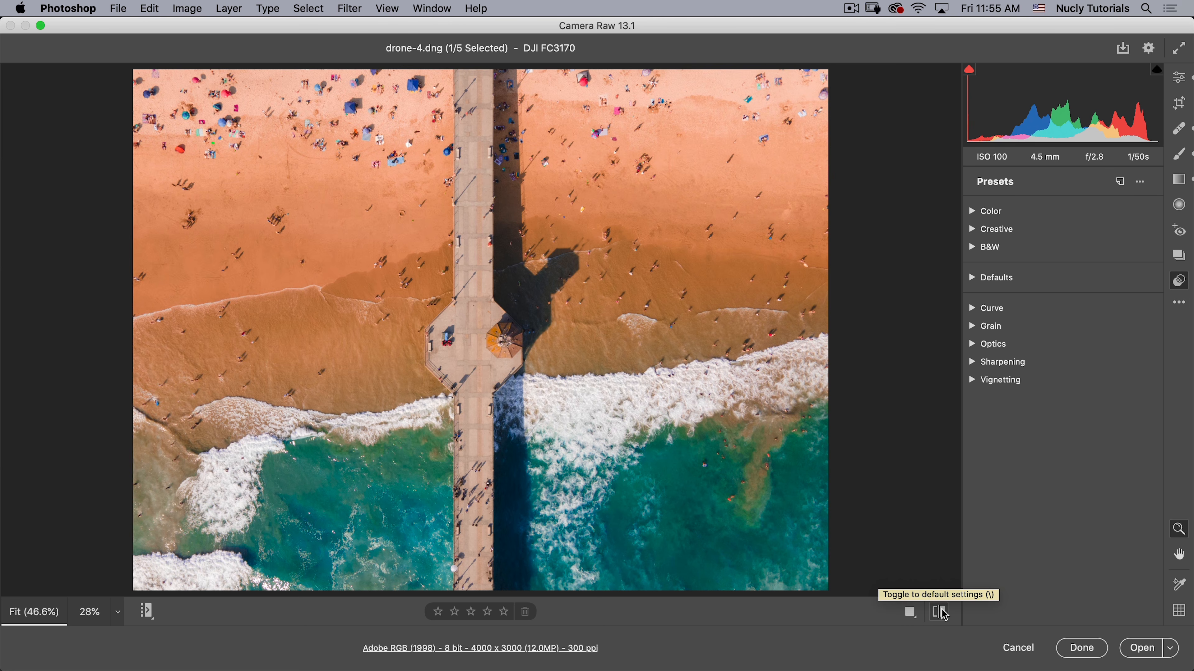
click(941, 613)
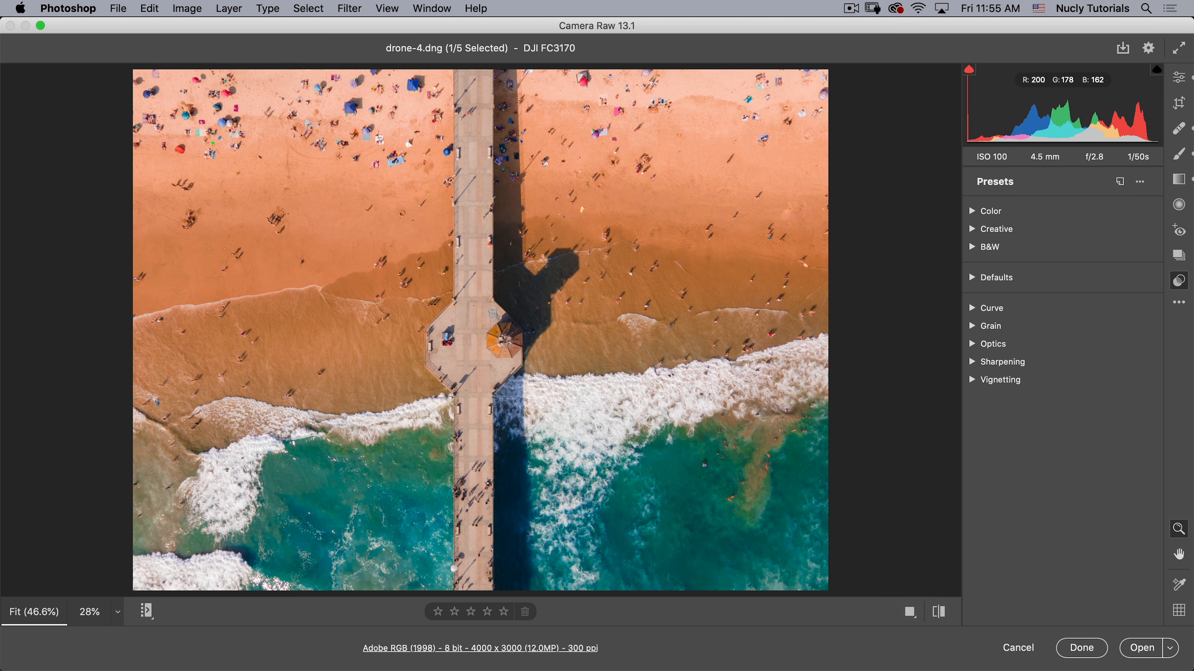
Step: Compare the drone photo in the Before/After Left/Right and Left/Right Split views, and return to Single View
click(909, 613)
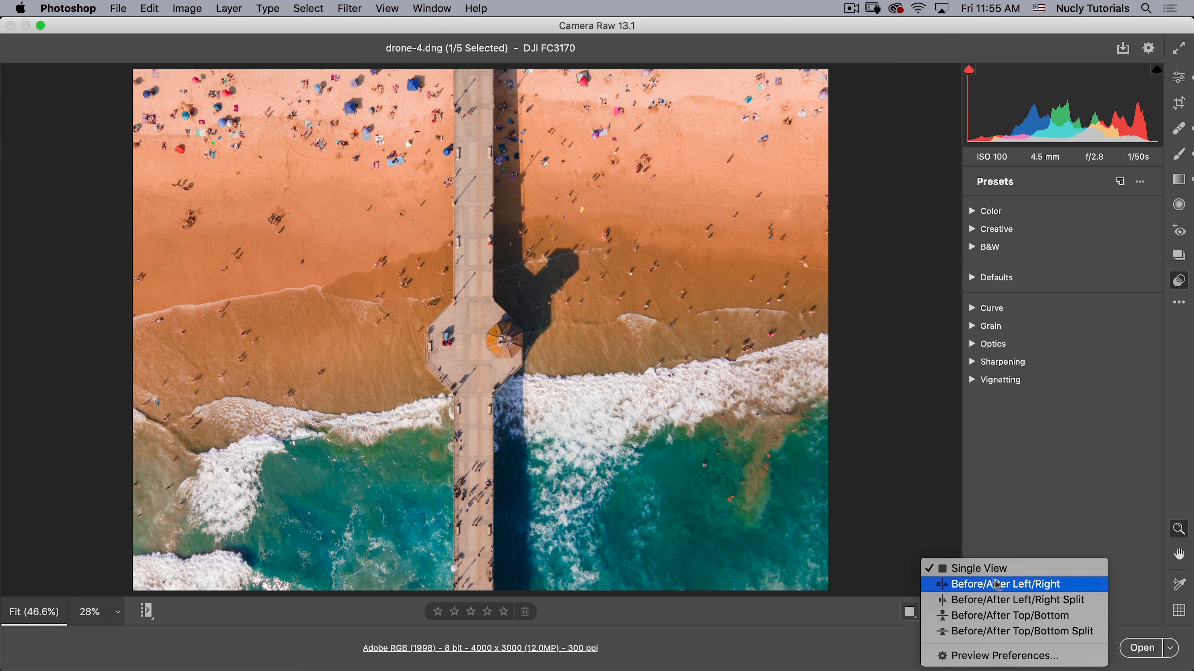
click(999, 585)
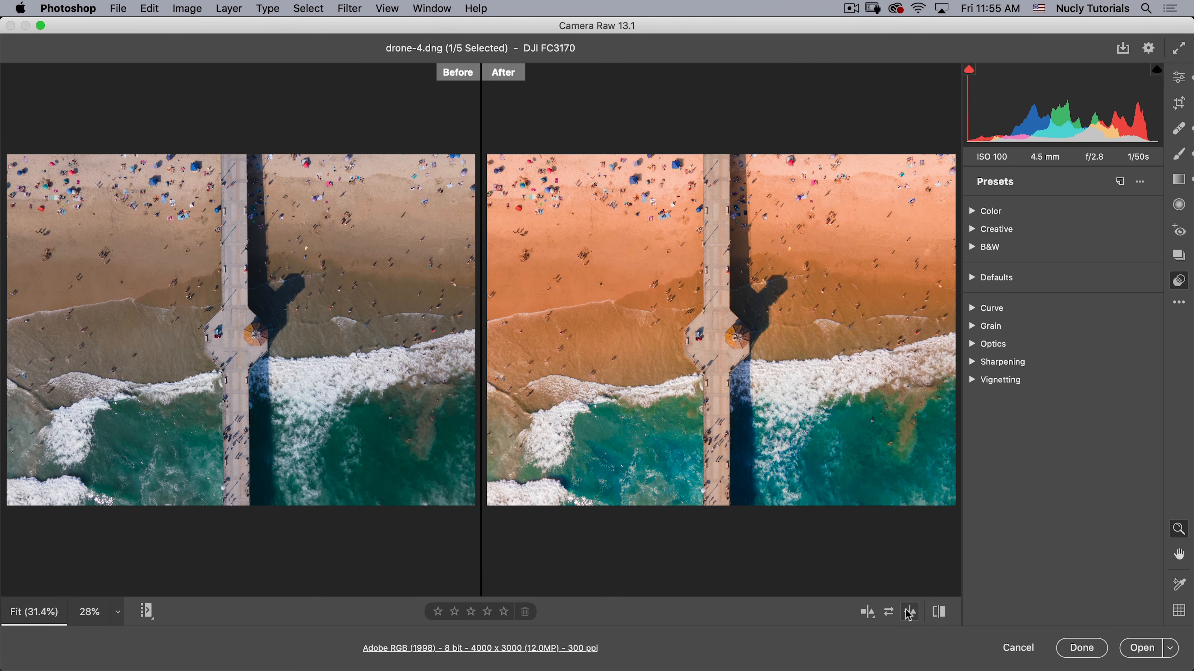
click(868, 612)
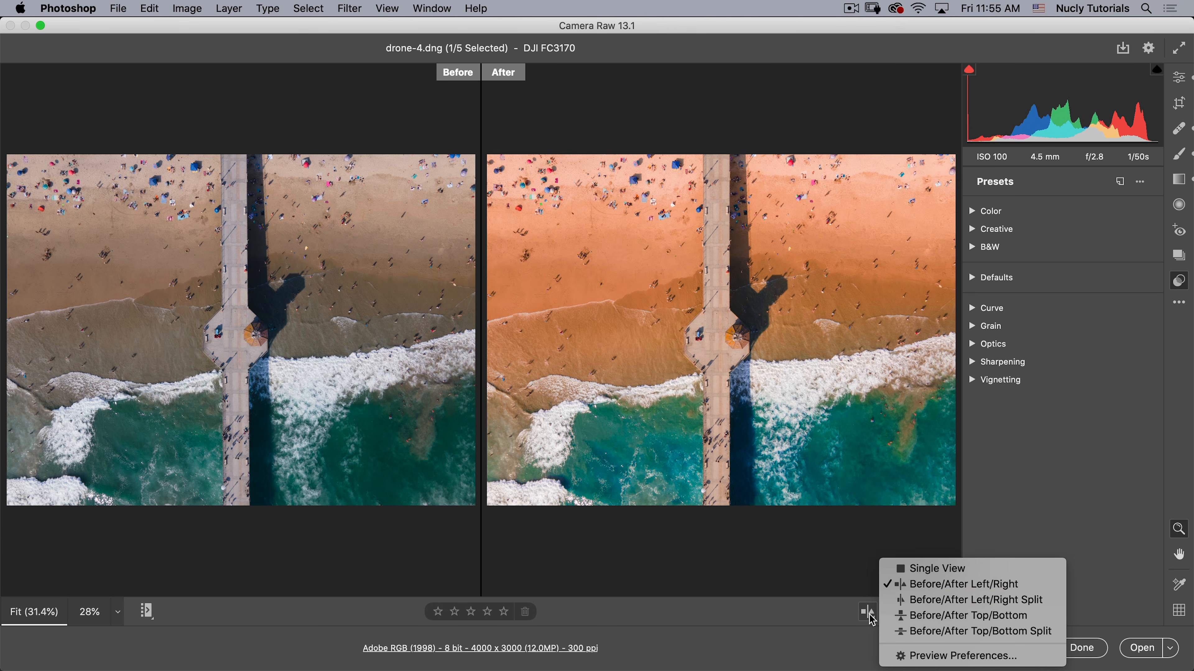
click(907, 600)
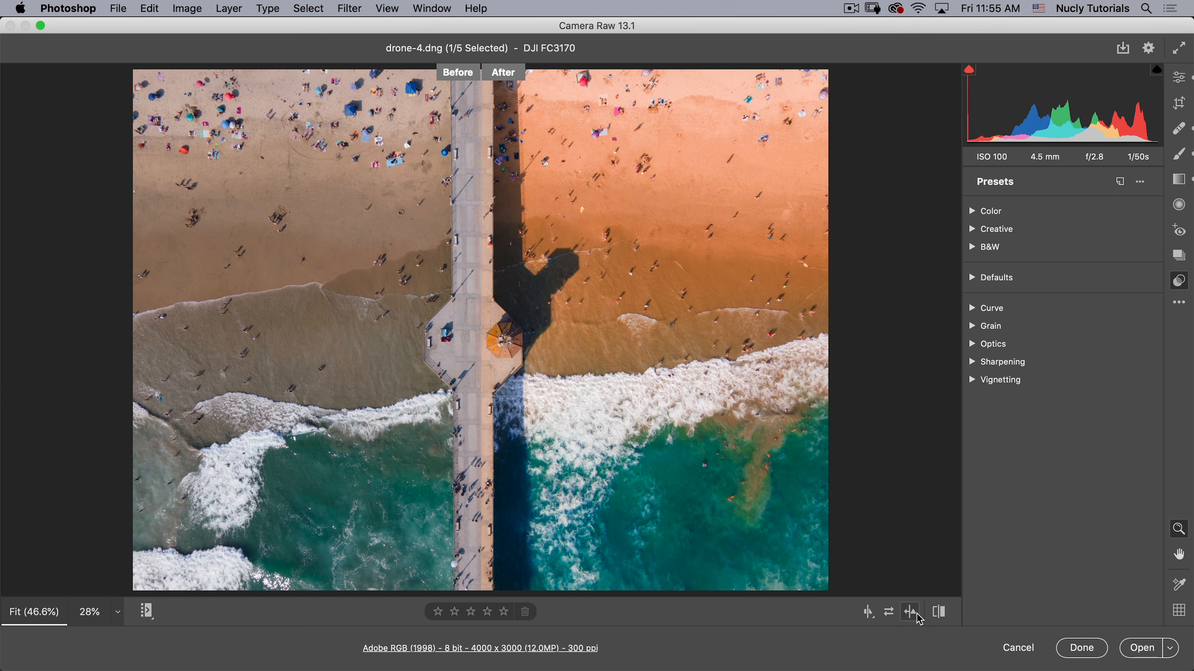
click(869, 616)
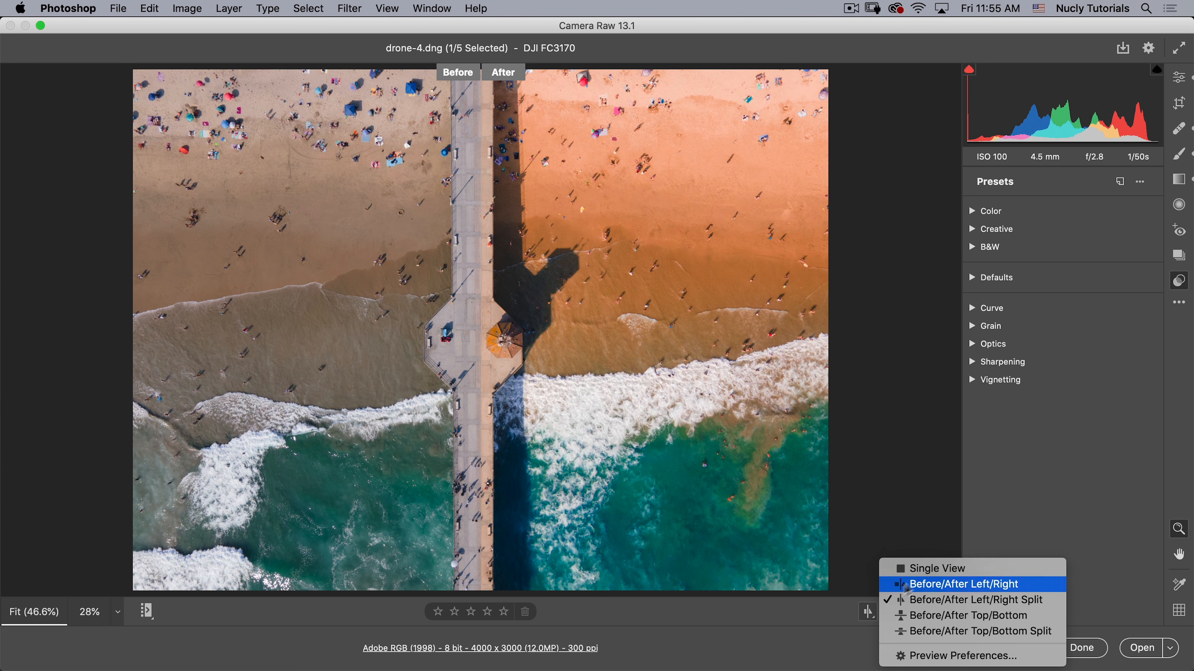
click(947, 570)
Step: Switch the full-size drone photo repeatedly between default settings and current edits to judge the overall change
click(941, 611)
click(941, 611)
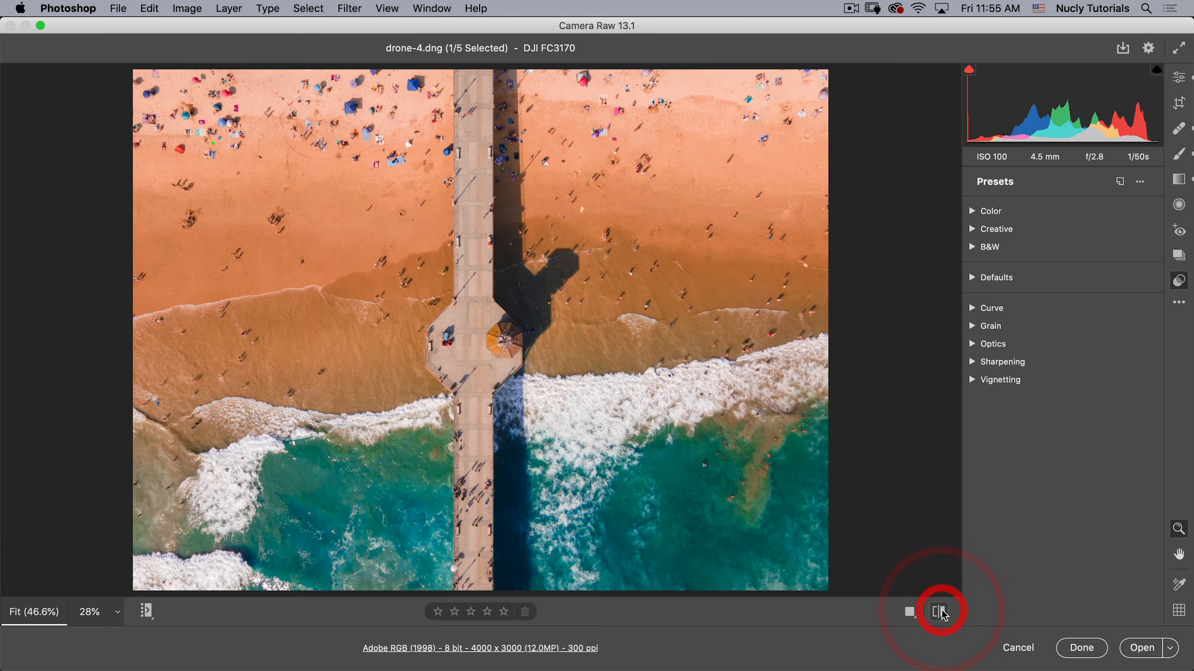
click(941, 611)
click(941, 611)
click(941, 611)
click(941, 611)
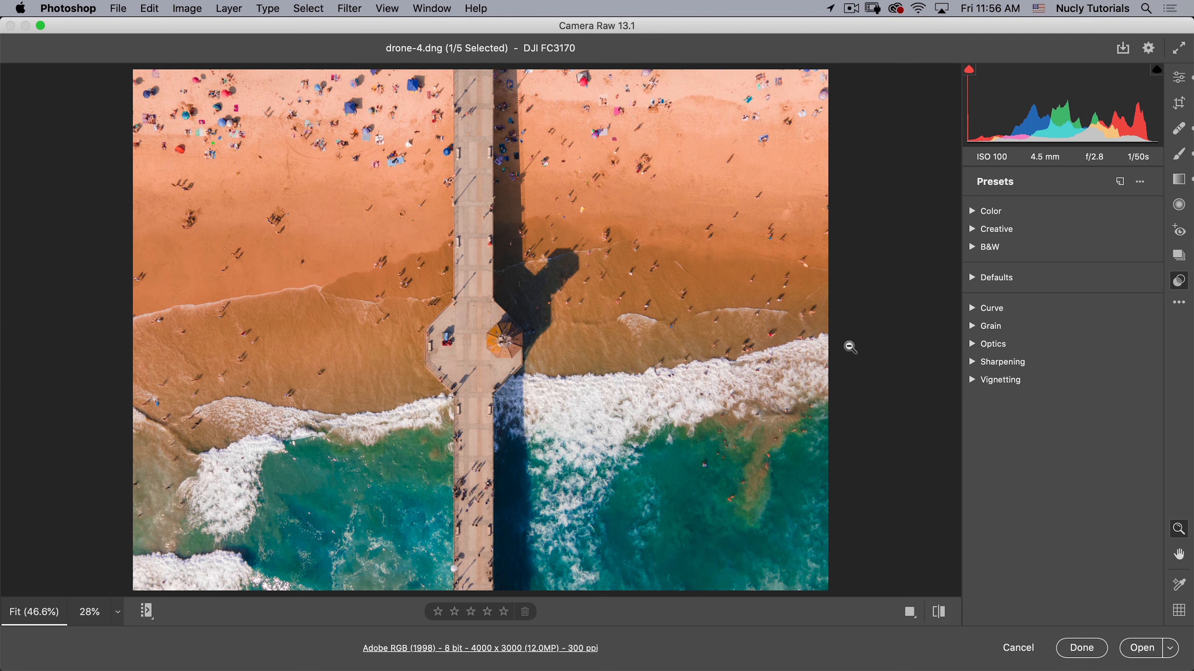
key(backslash)
key(backslash)
key(backslash)
key(backslash)
key(backslash)
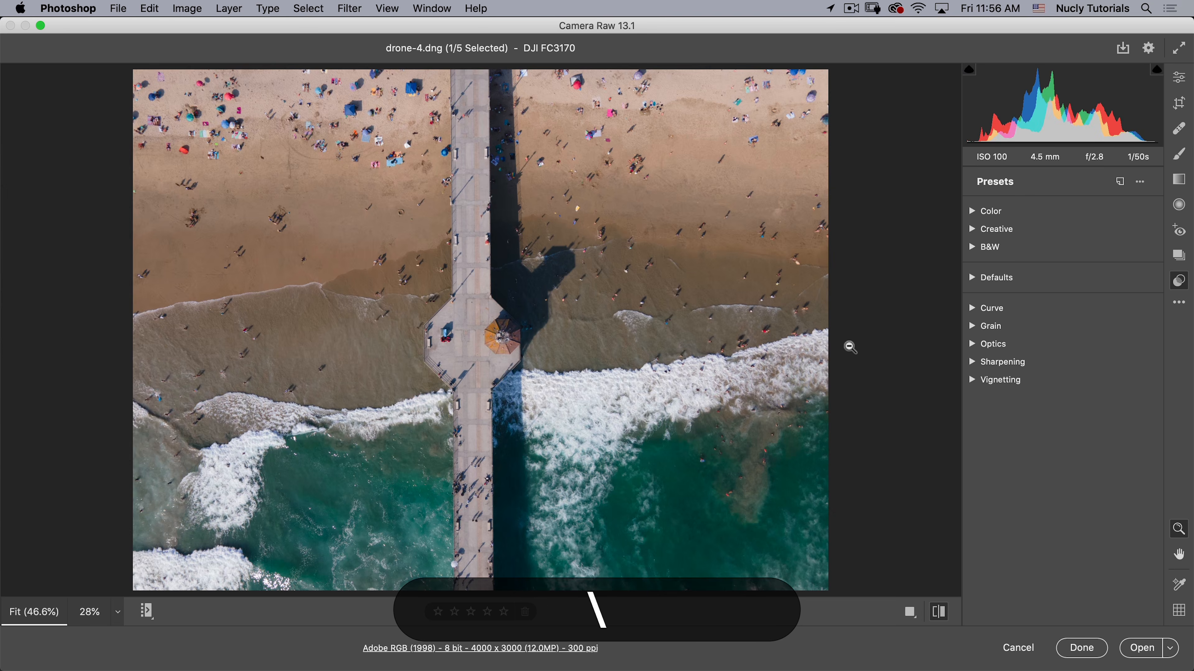
key(backslash)
key(backslash)
key(backslash)
key(backslash)
key(backslash)
key(backslash)
key(backslash)
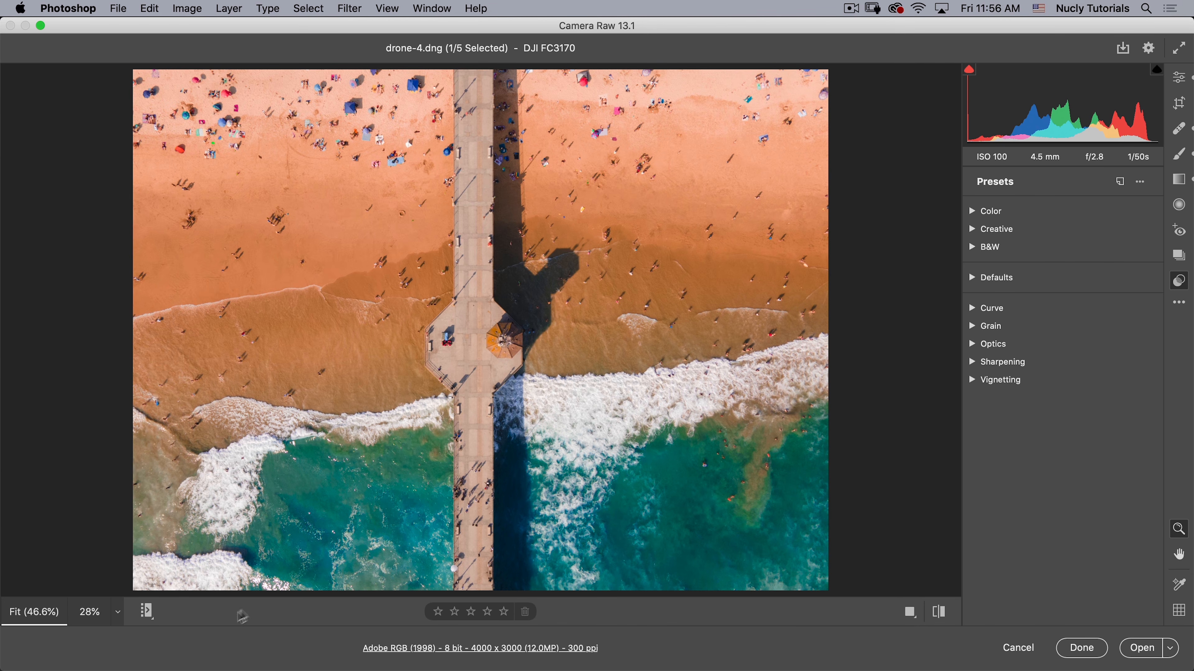
Step: Examine the workflow preferences for color space, bit depth, image sizing and output sharpening, and leave them without changes
click(495, 649)
drag(591, 108, 519, 96)
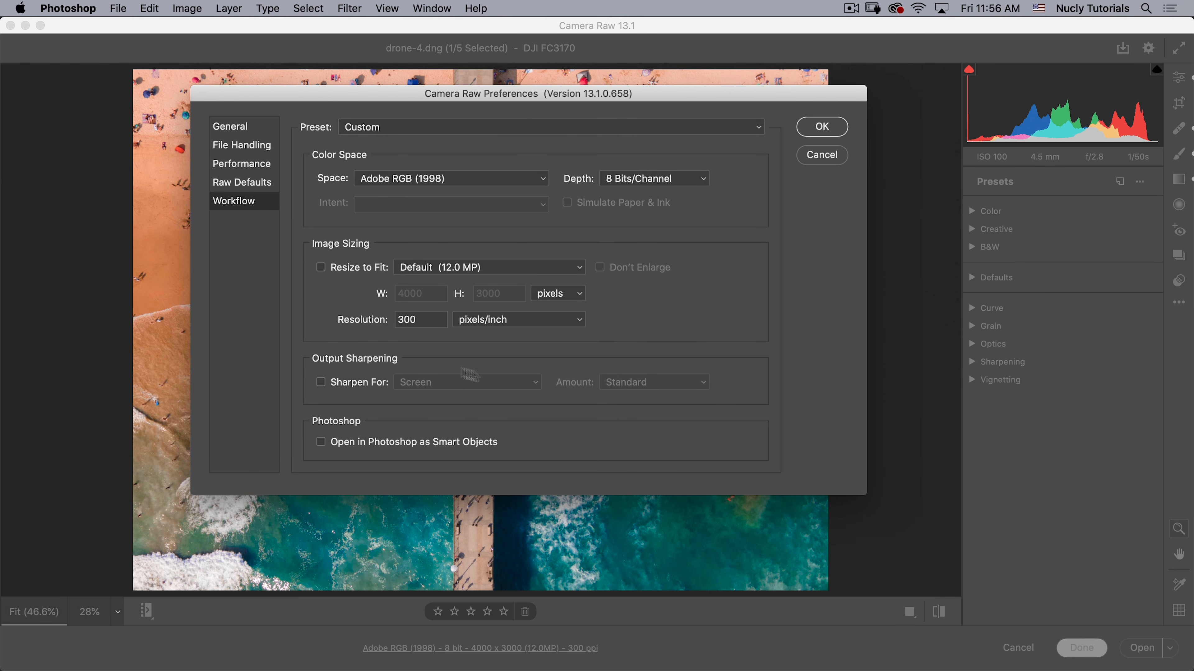
click(651, 179)
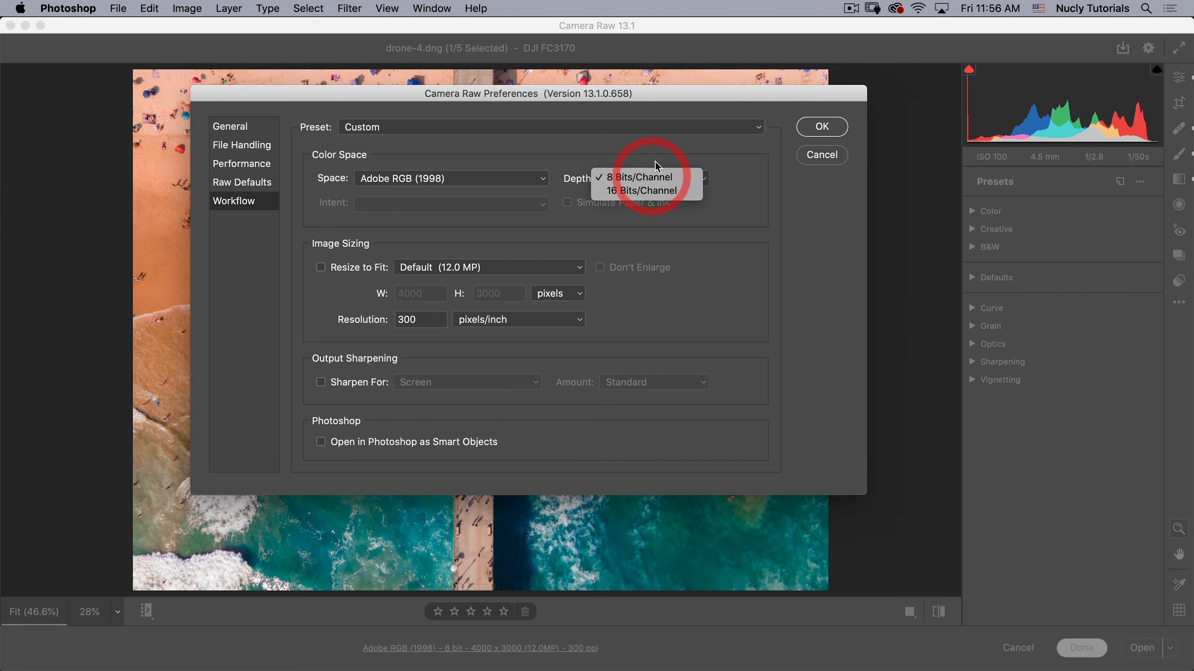
click(654, 162)
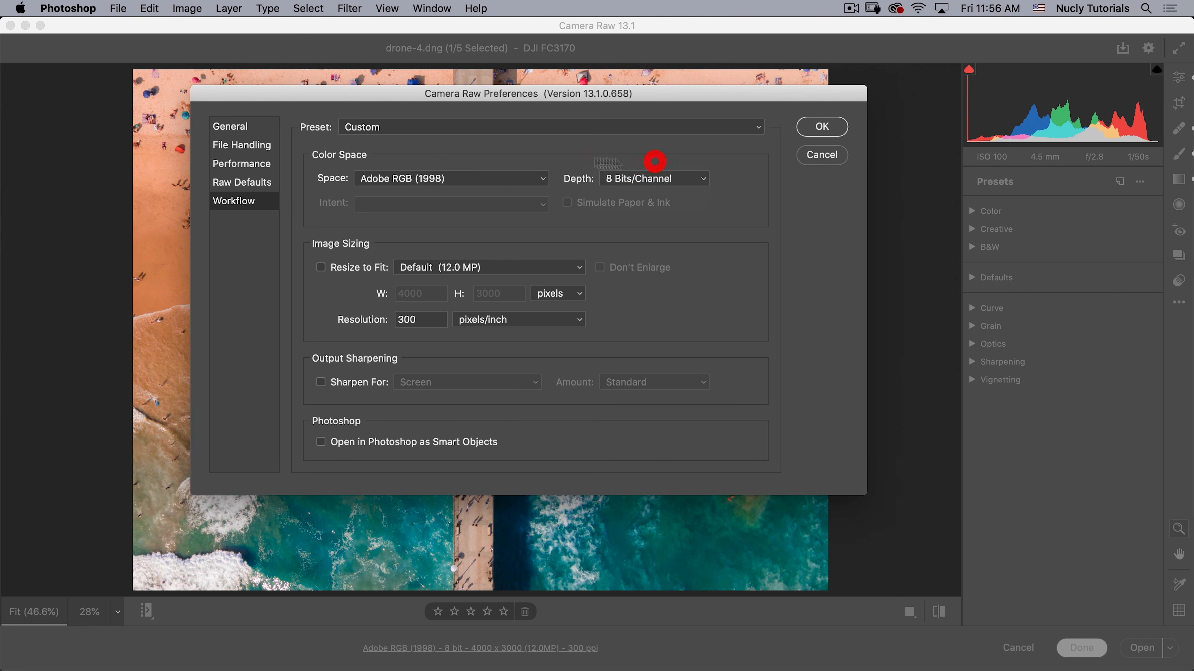
click(827, 156)
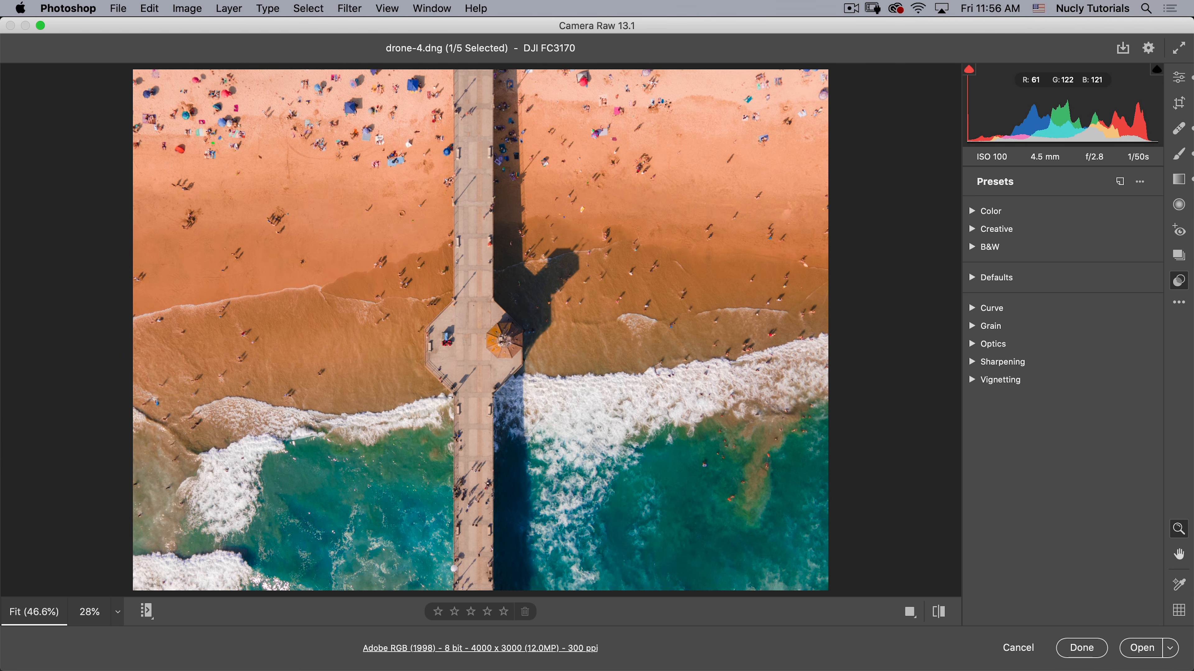
Step: Review the alternative open commands and try the workflow preference for opening images in Photoshop as Smart Objects, leaving it off
click(1171, 651)
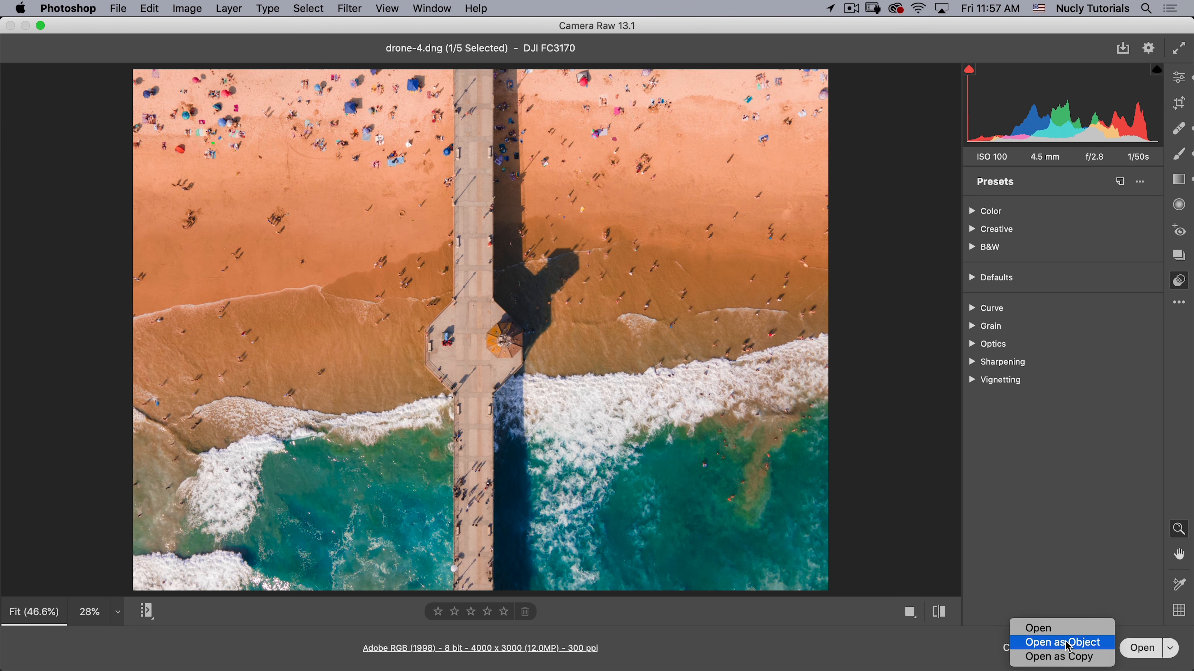
click(853, 567)
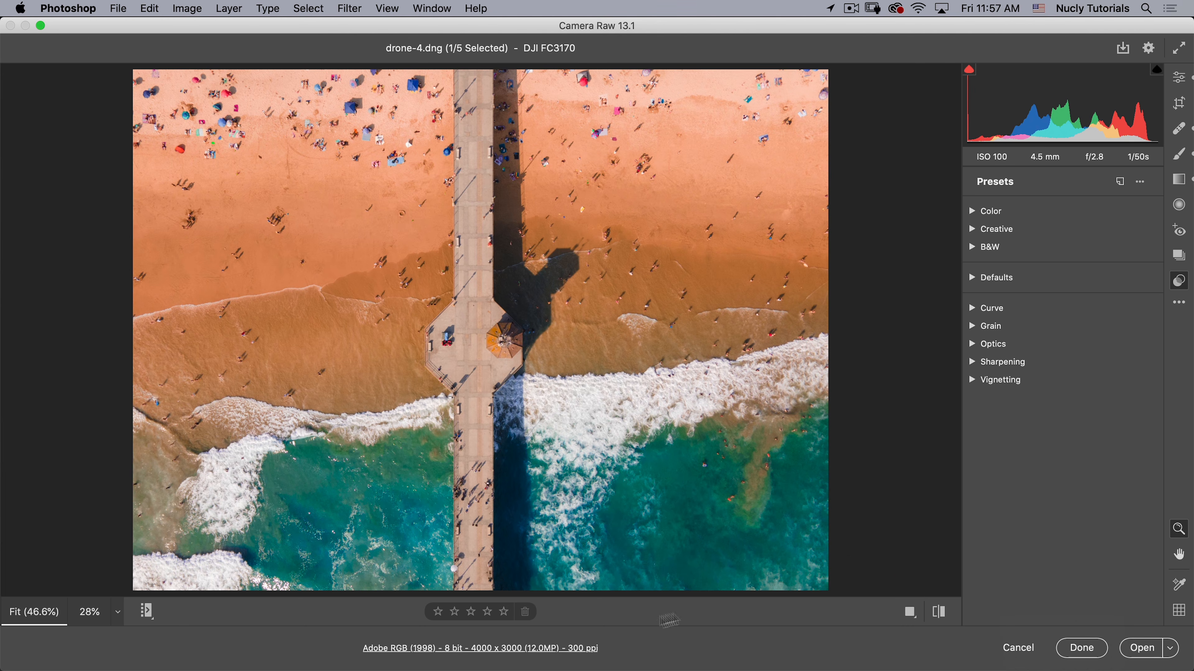
click(528, 649)
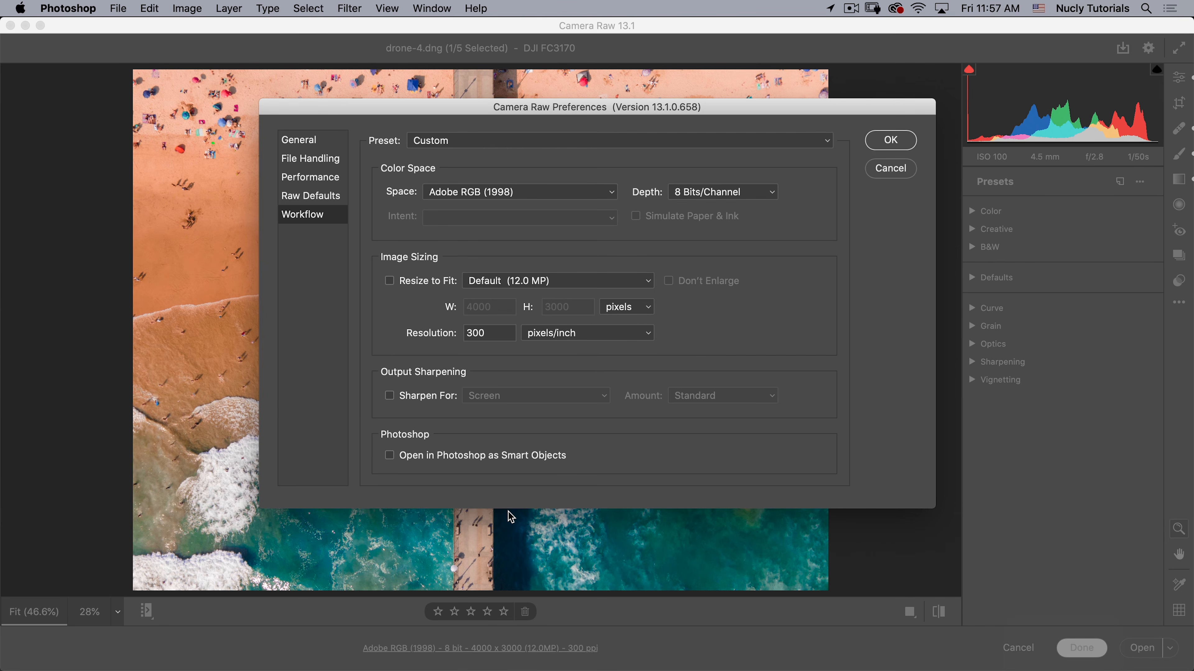
click(460, 458)
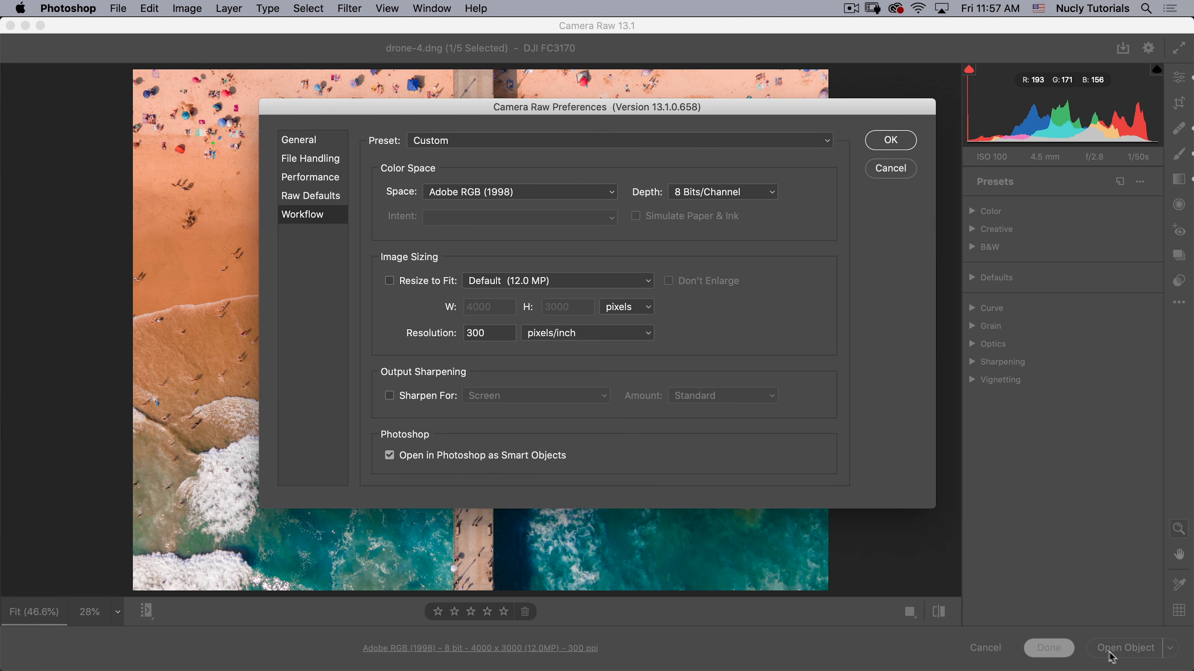
click(487, 454)
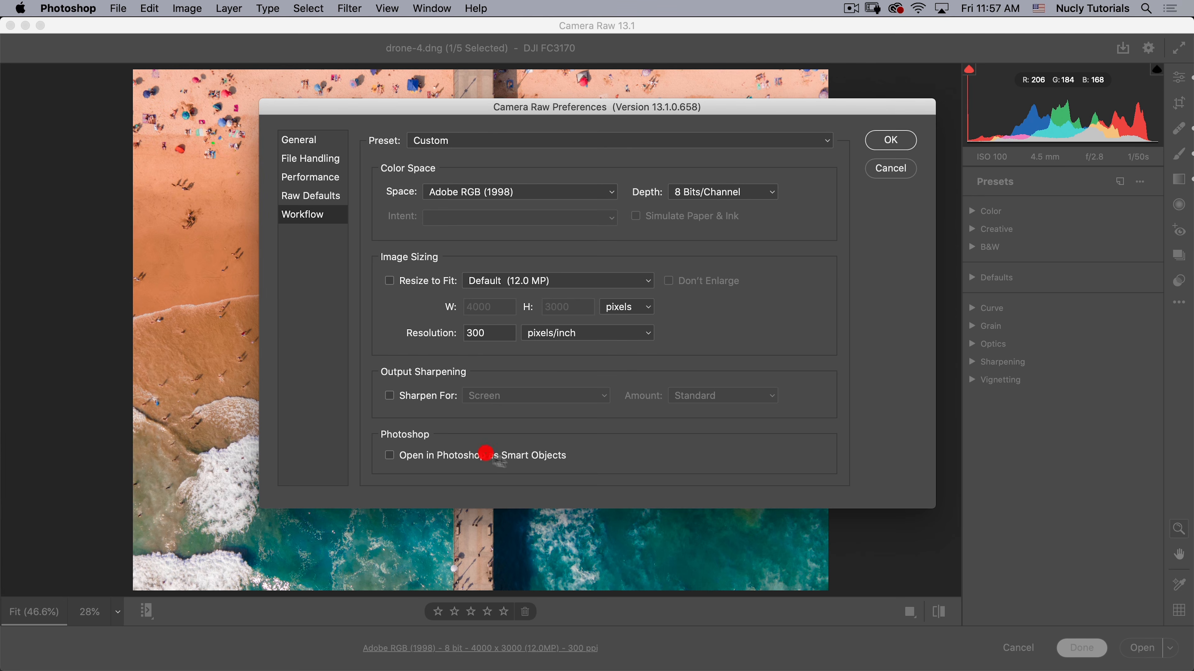
click(891, 138)
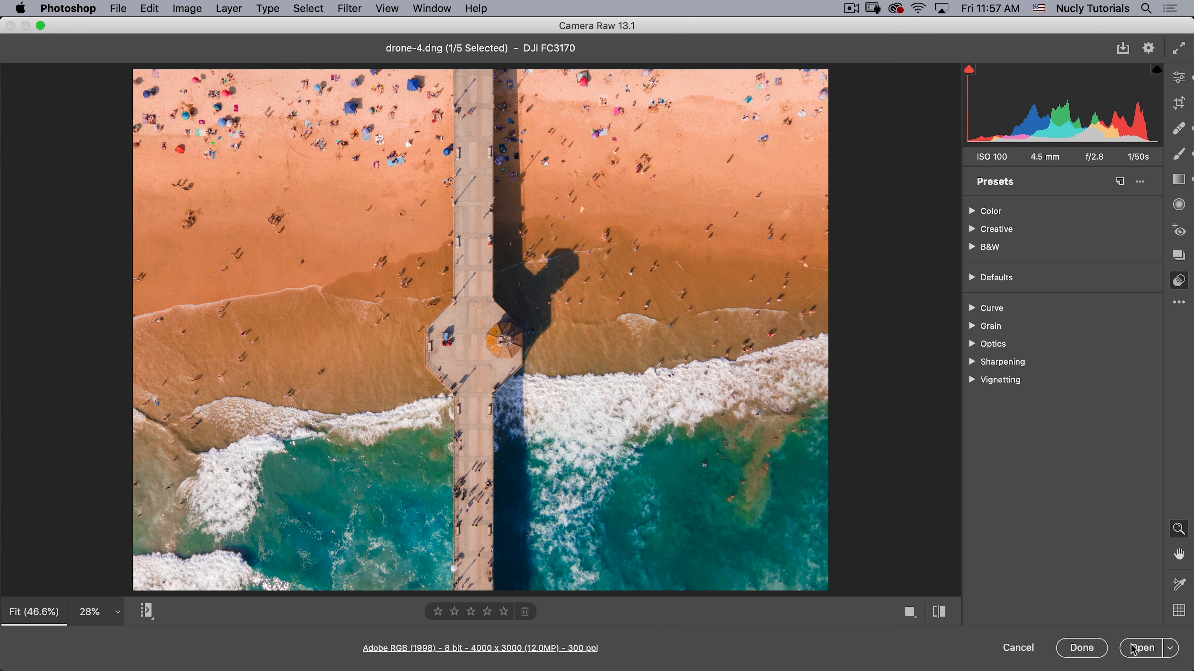
Step: Open the edited drone photo in Photoshop
click(1141, 648)
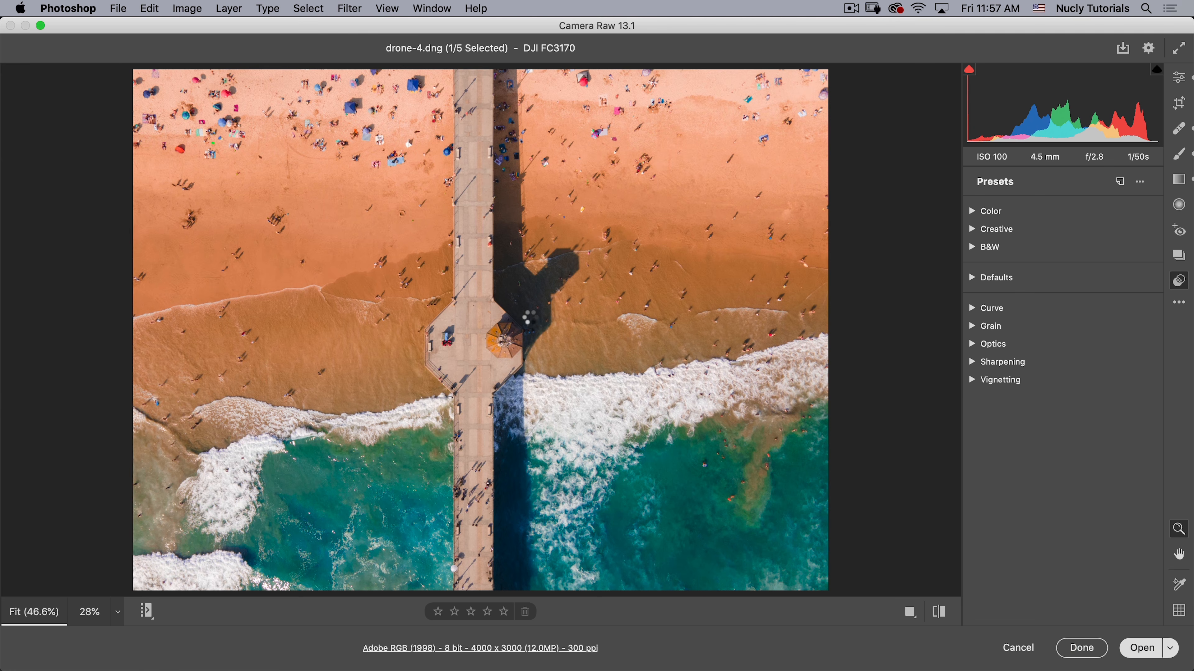
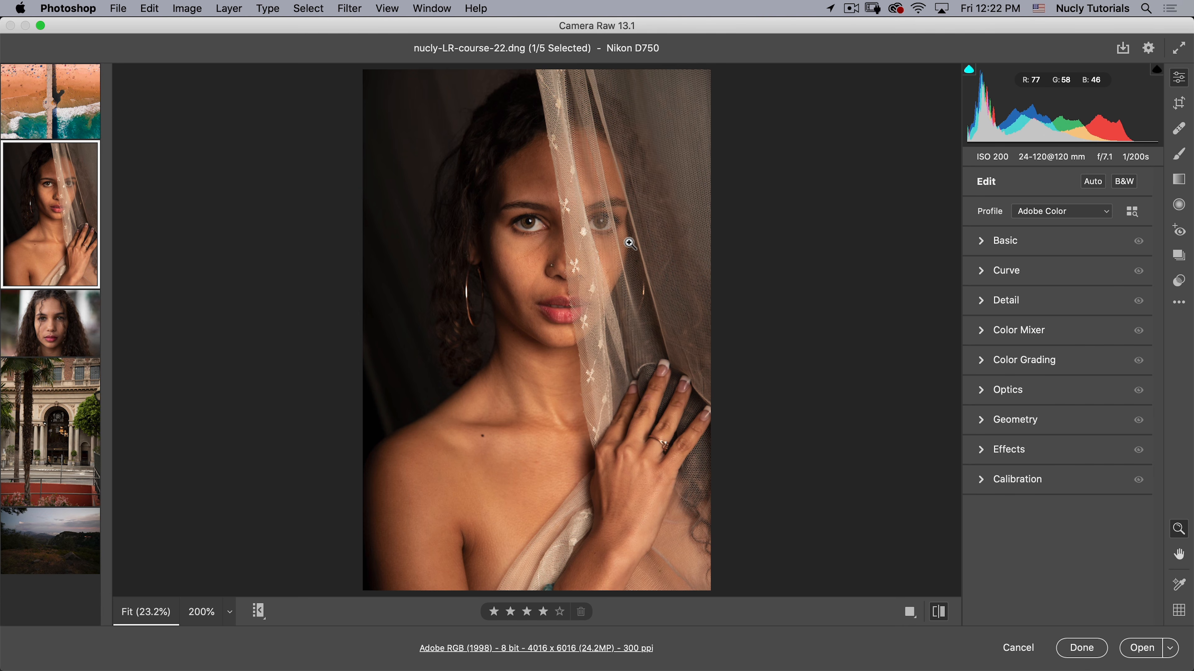
Step: Sample the portrait's white balance from the dark background beside the hair, and adjust Temperature to 5650 and Tint to +2
click(983, 242)
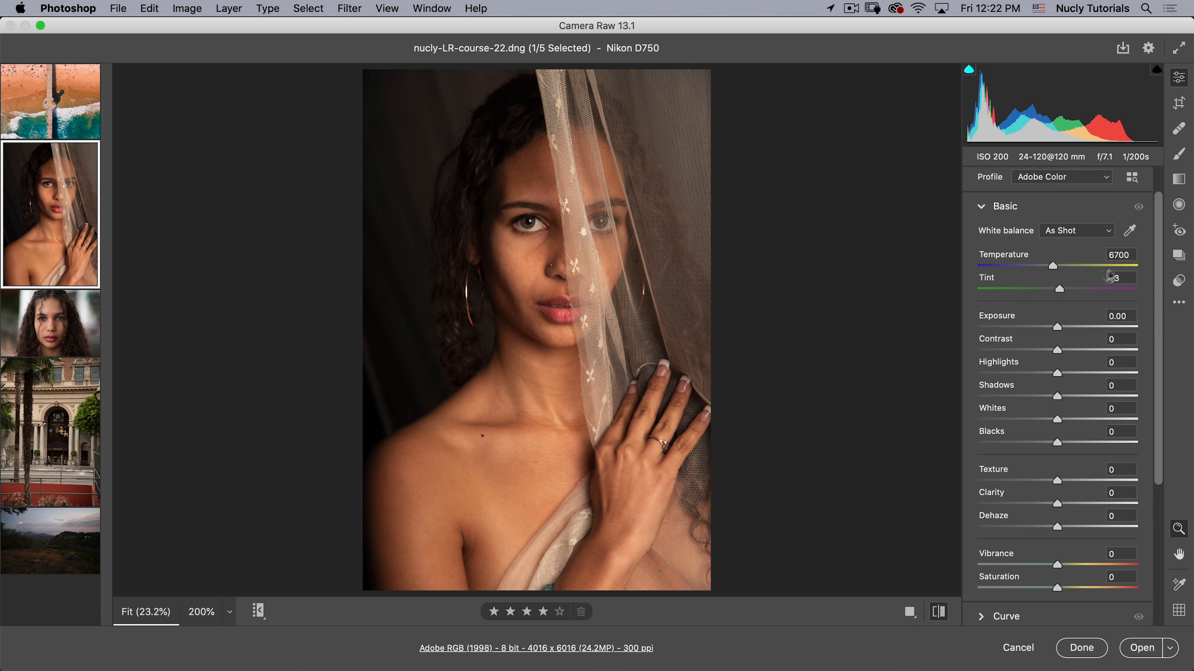
click(1130, 231)
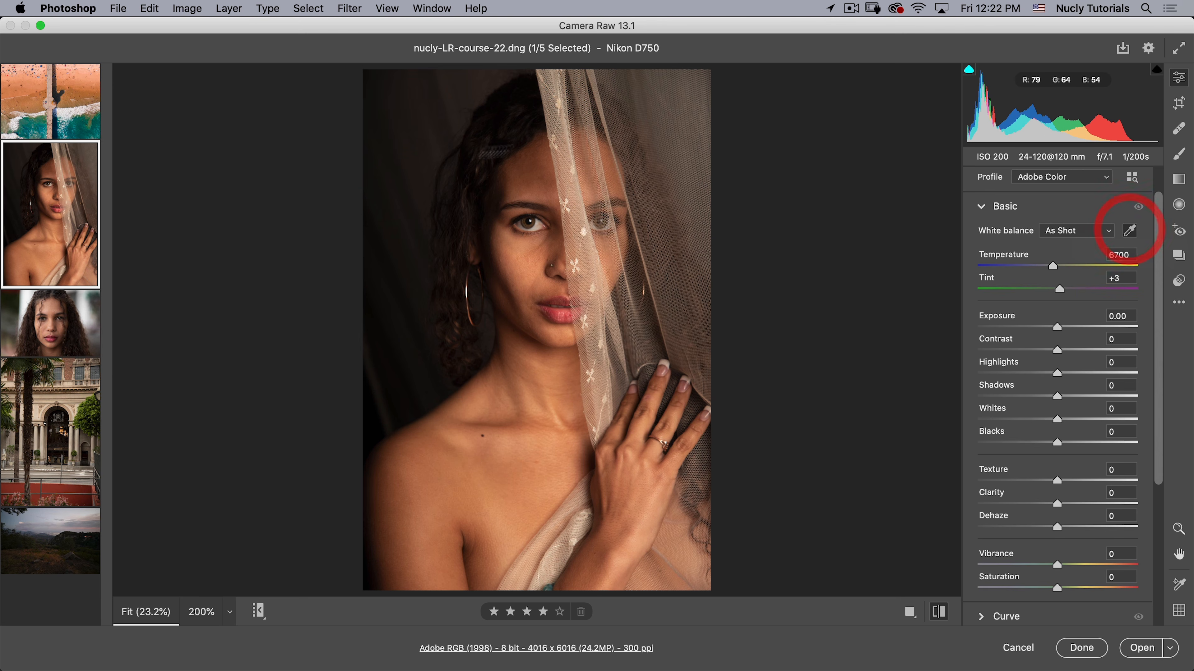
click(412, 141)
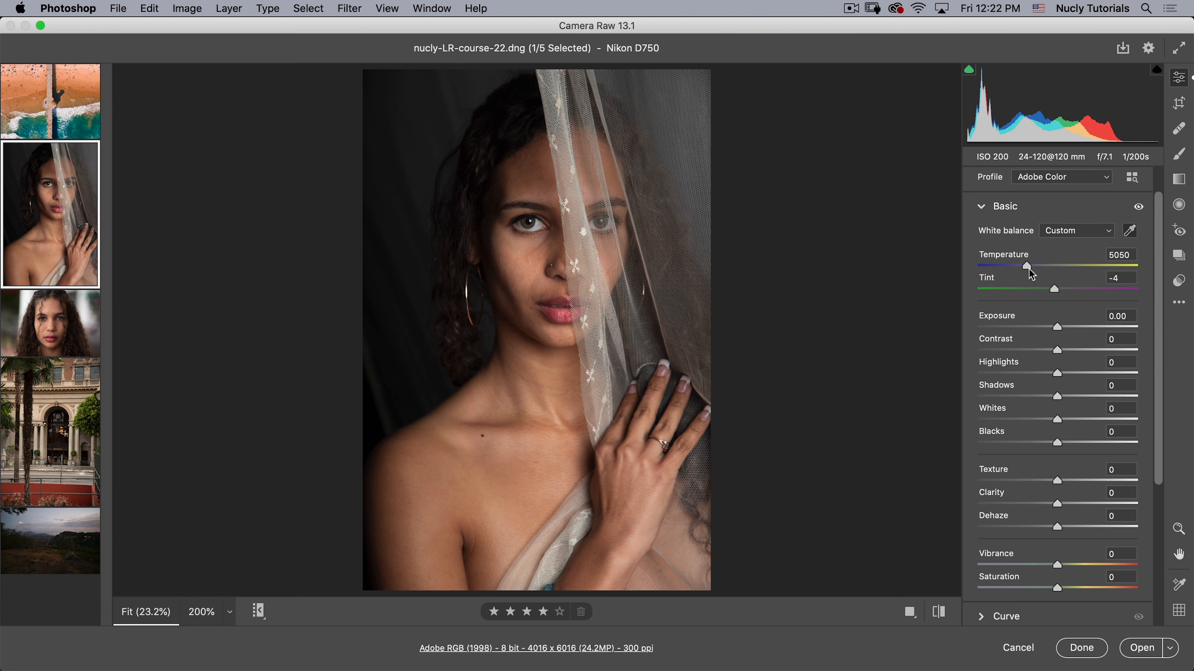
drag(1027, 266, 1037, 266)
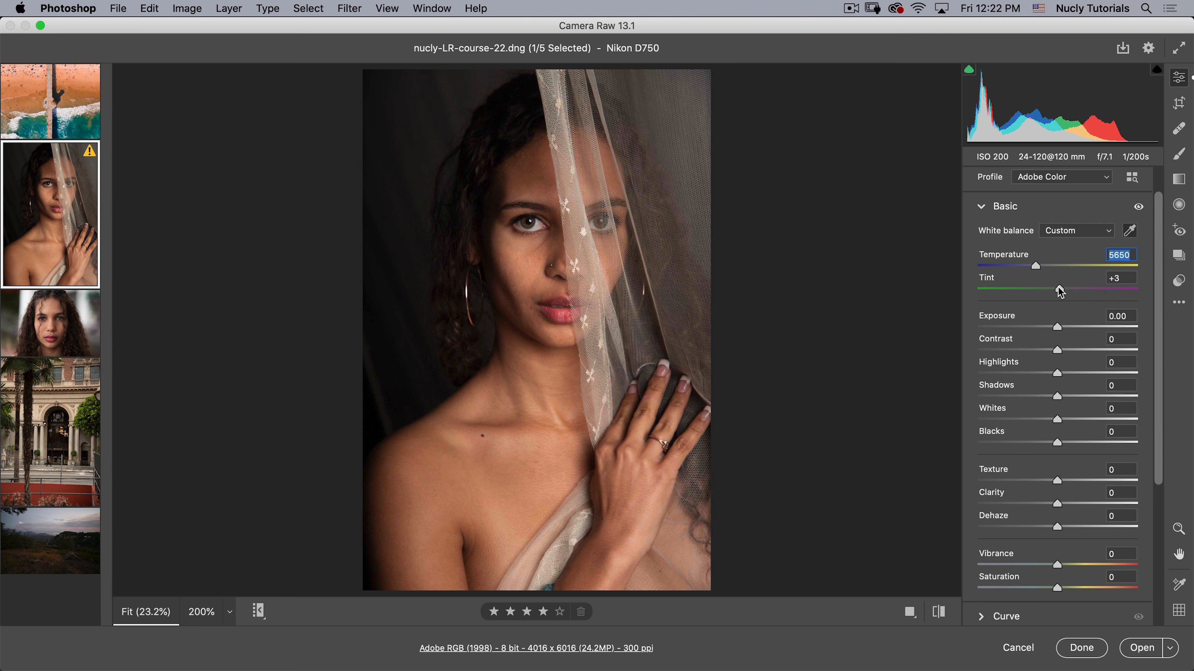
drag(1060, 292, 1058, 291)
Step: Raise the portrait's Exposure to +0.05 and its Shadows to +7
drag(1060, 331, 1062, 331)
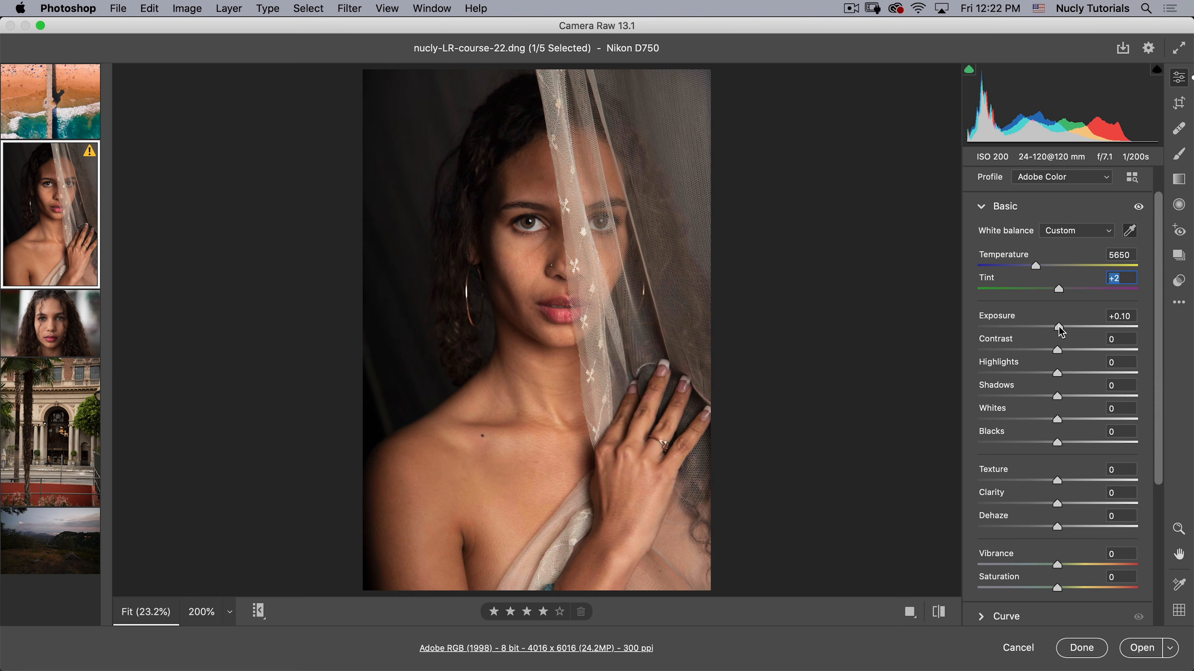
click(1060, 332)
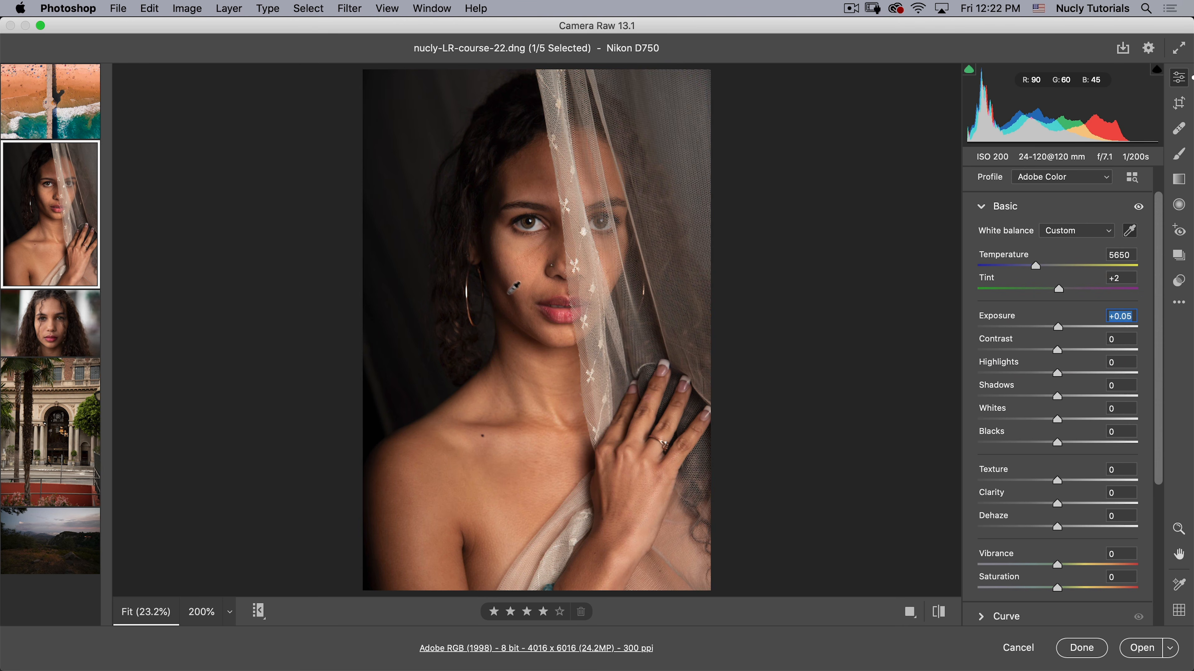
drag(1064, 401, 1065, 400)
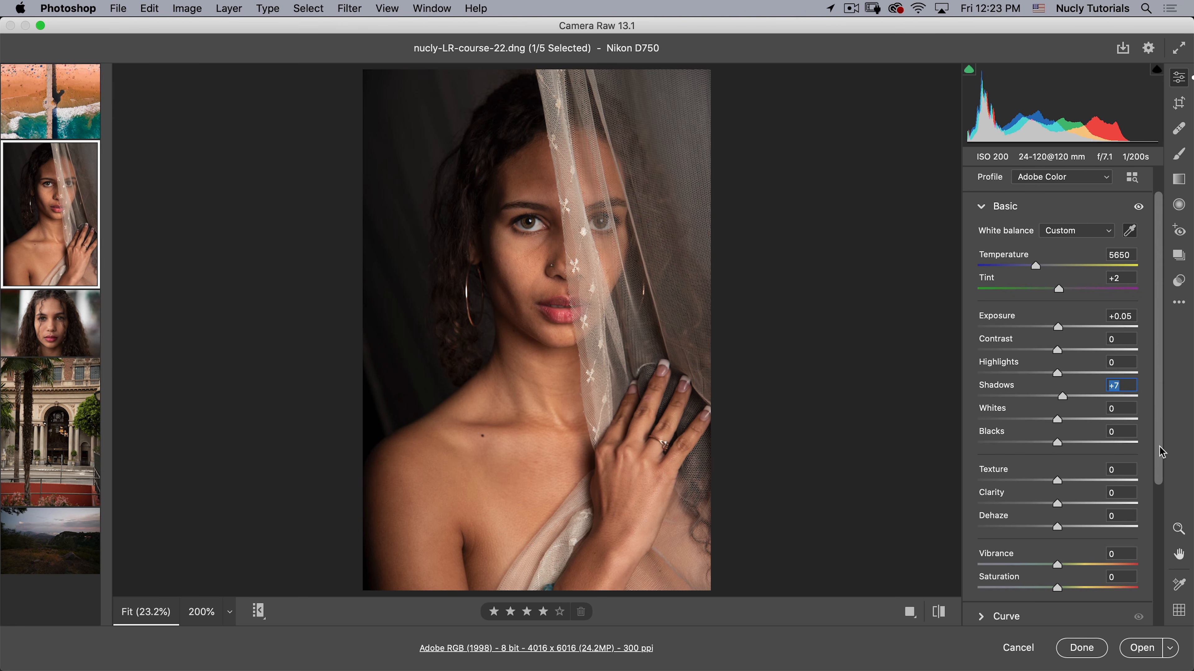
Step: Enable chromatic aberration removal and lens profile corrections for the portrait in the Optics settings
drag(1162, 451, 1161, 526)
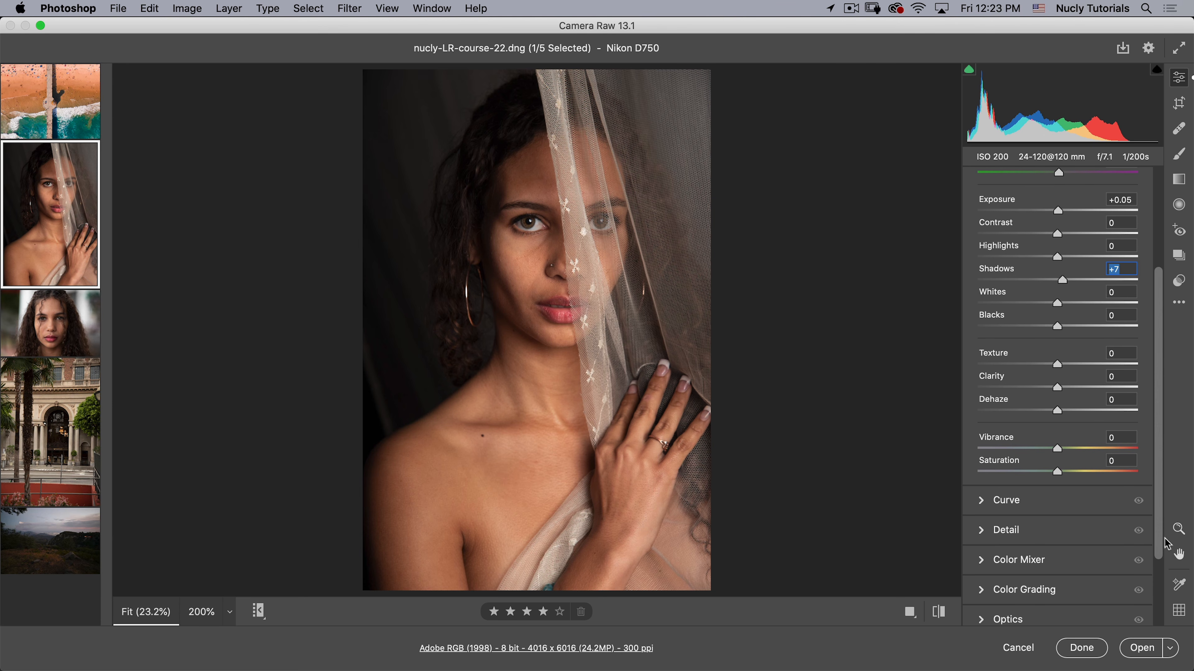
drag(1166, 543, 1153, 604)
click(981, 520)
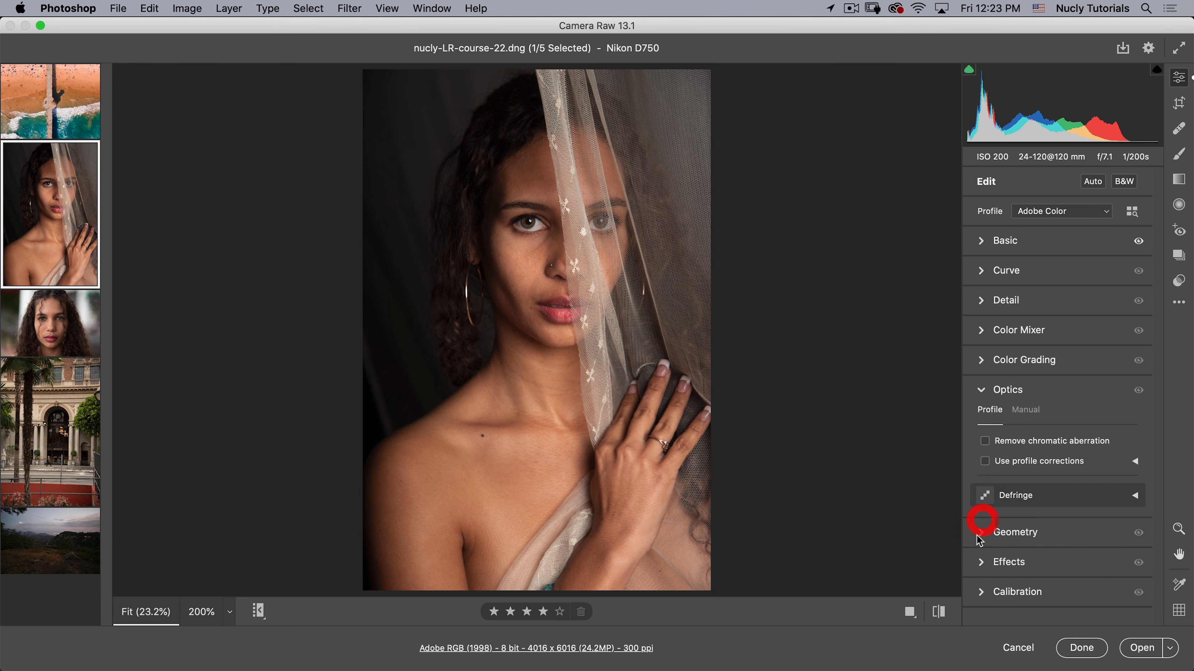
click(987, 442)
click(1006, 463)
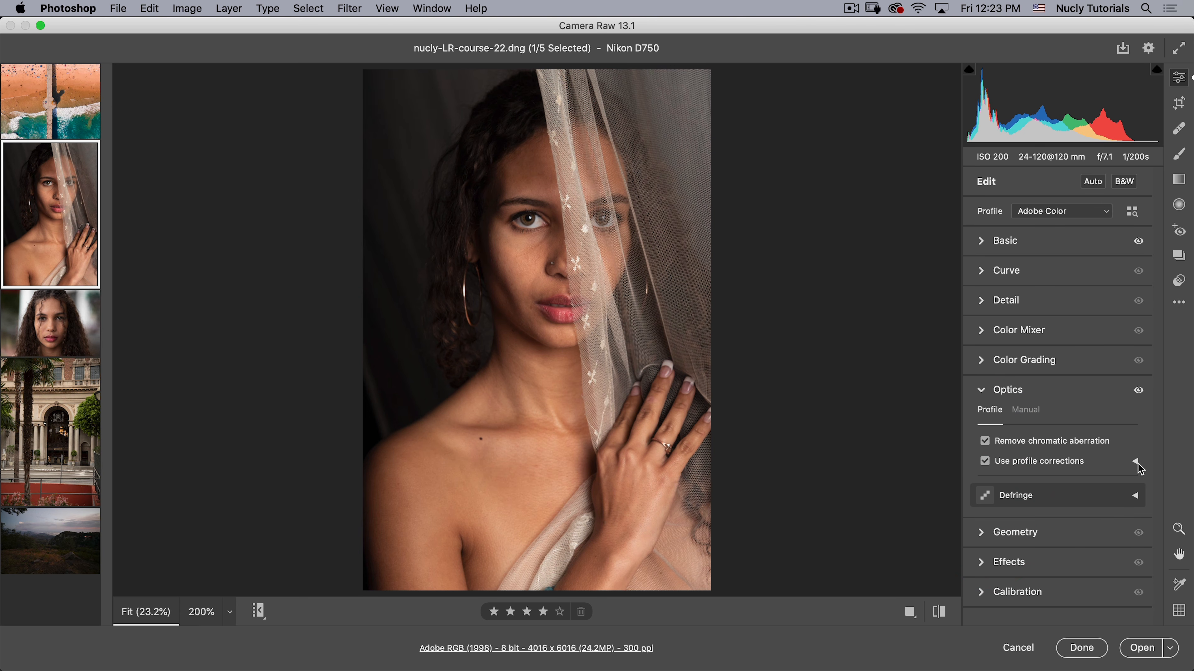
Step: Examine the lens profile correction details for the portrait, and collapse the Optics settings
click(1137, 464)
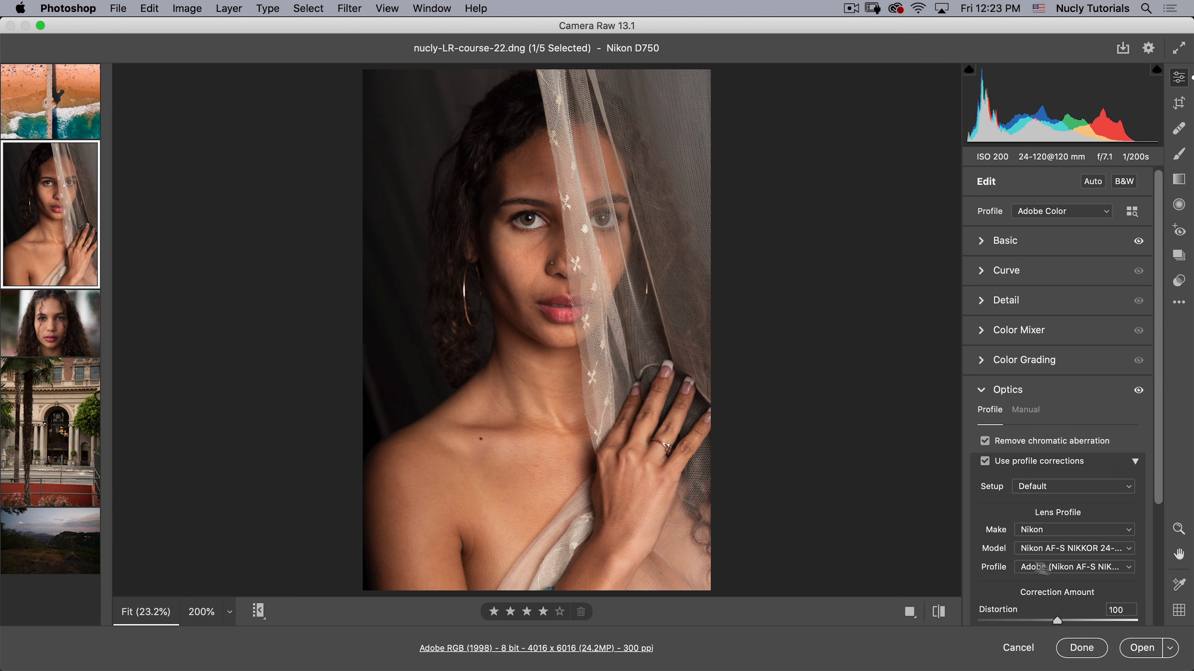
click(1136, 463)
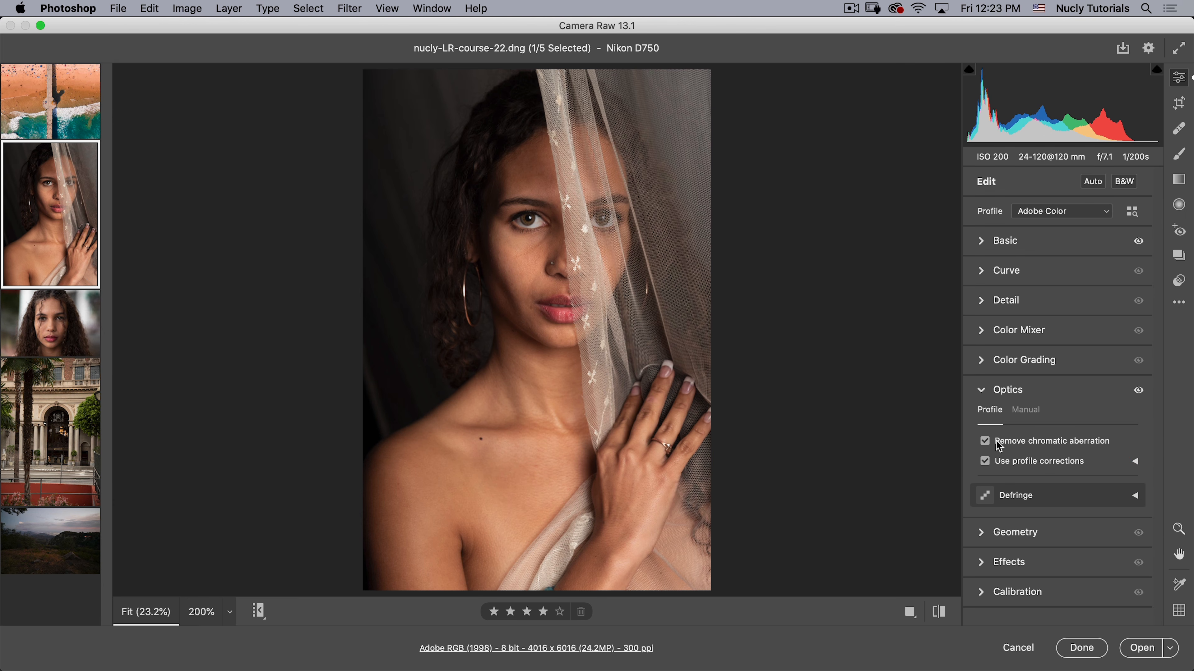
click(982, 395)
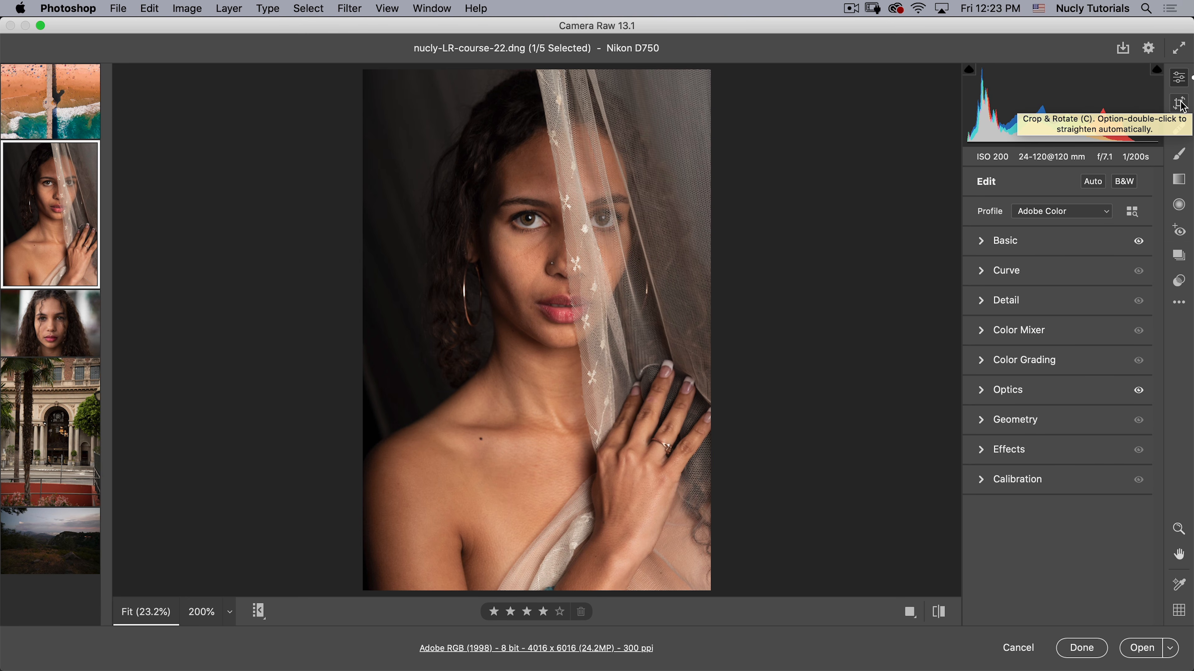
Step: Switch to the Heal tool and magnify the portrait's cheek to 200%
click(1179, 128)
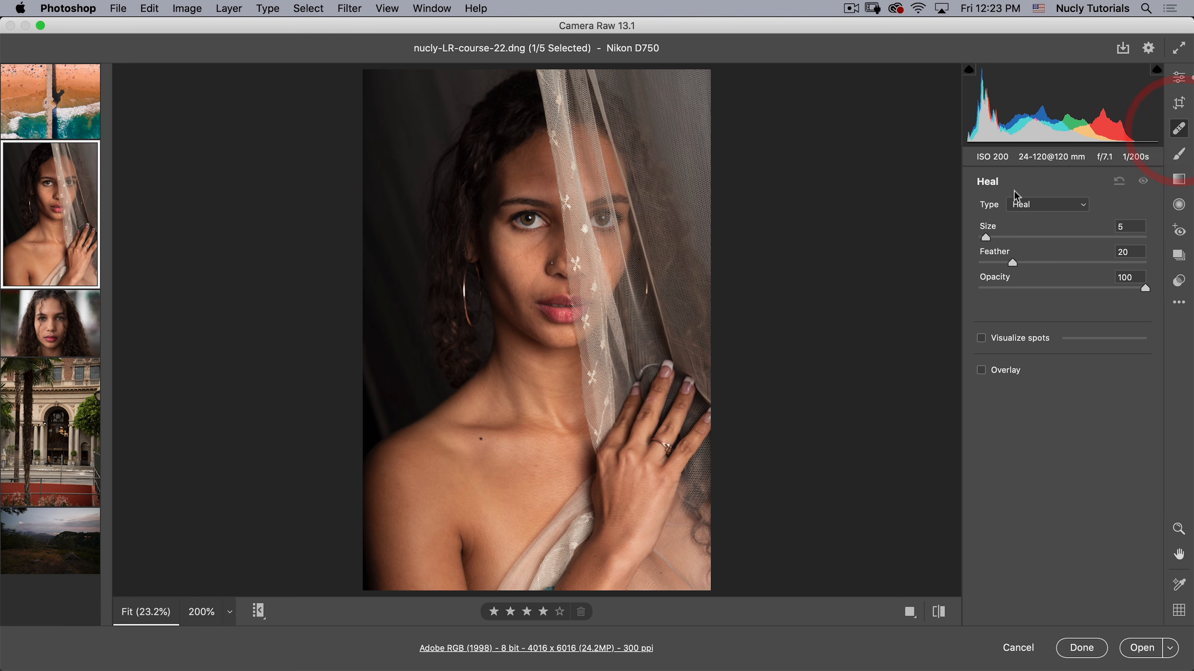
key(space)
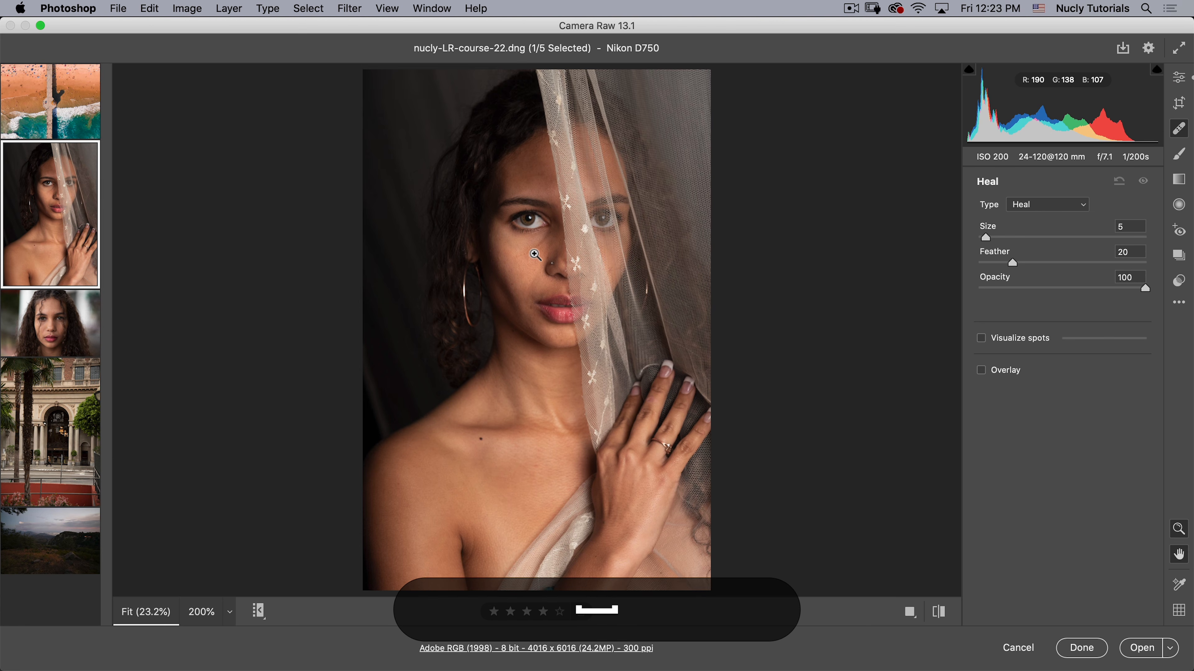
click(535, 254)
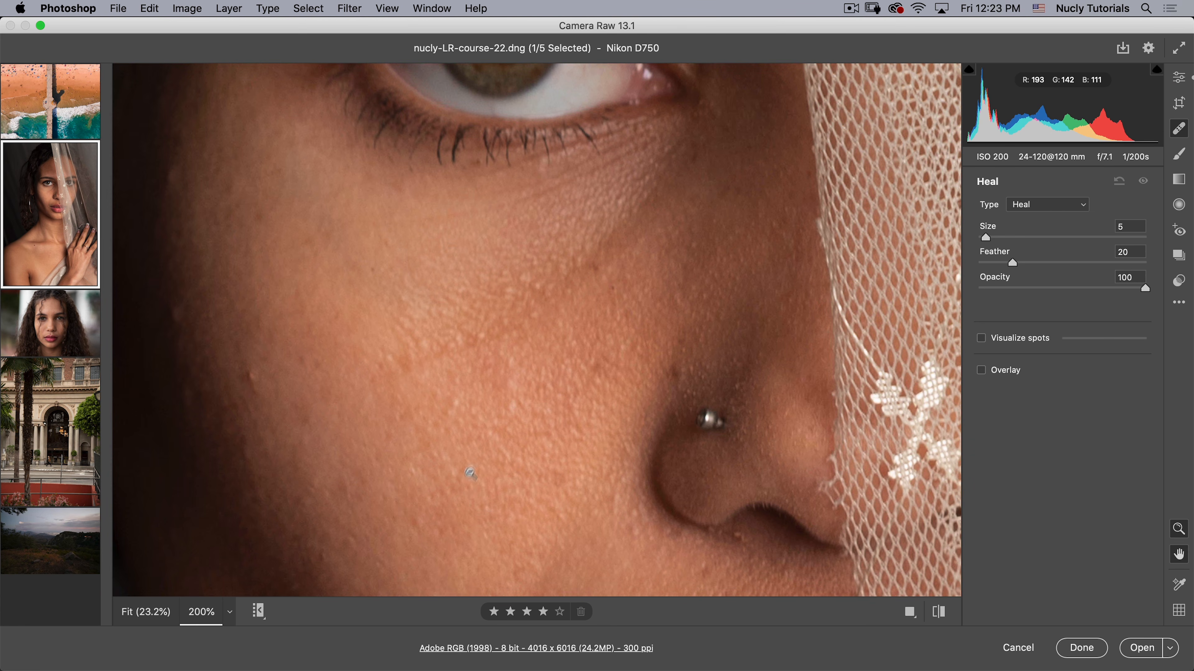
drag(314, 502, 486, 266)
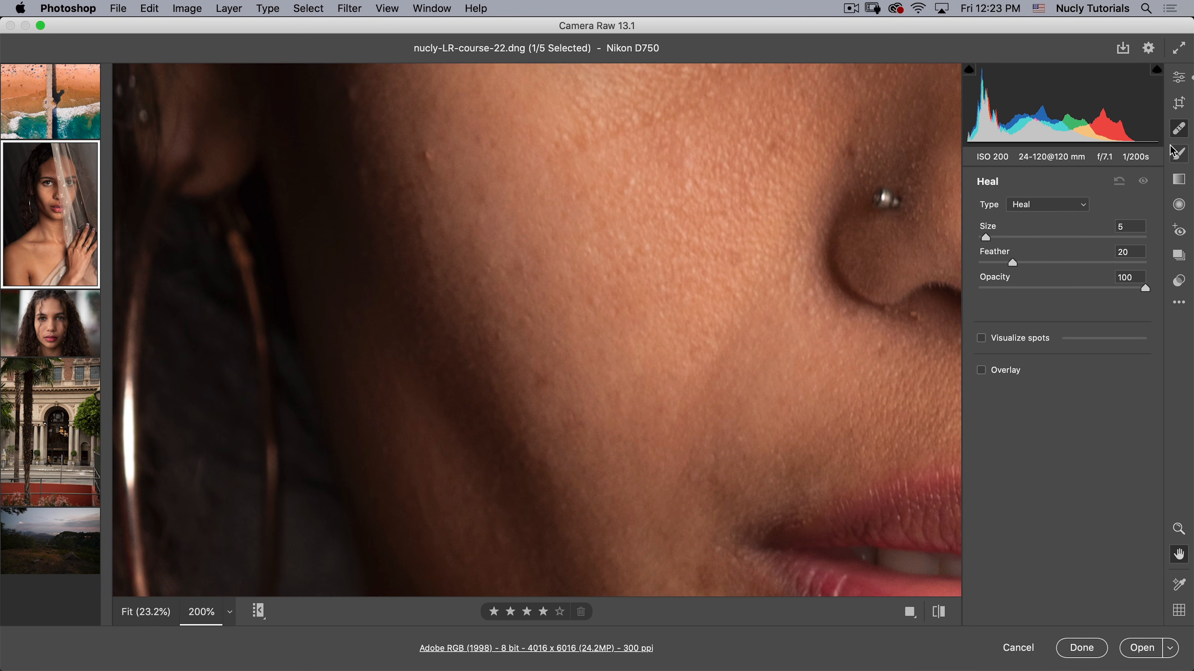
key(super+z)
Step: Inspect the face for blemishes at 100% zoom using spot visualization at different thresholds, and turn the visualization off
click(985, 339)
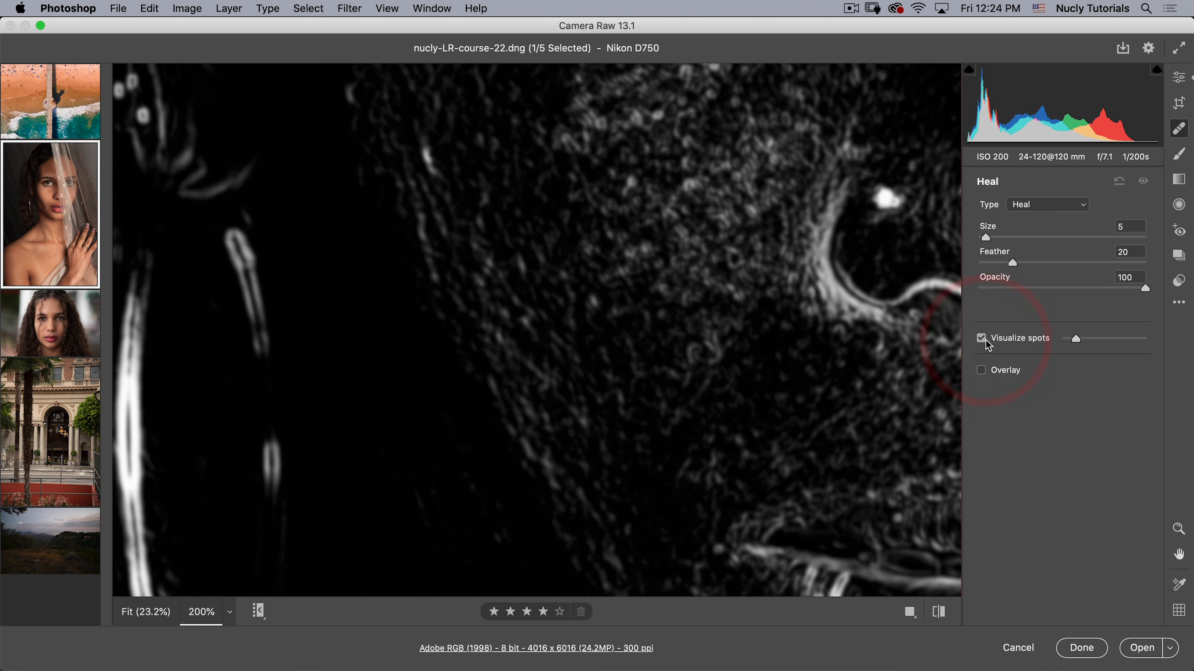
drag(1080, 345, 1083, 339)
click(230, 612)
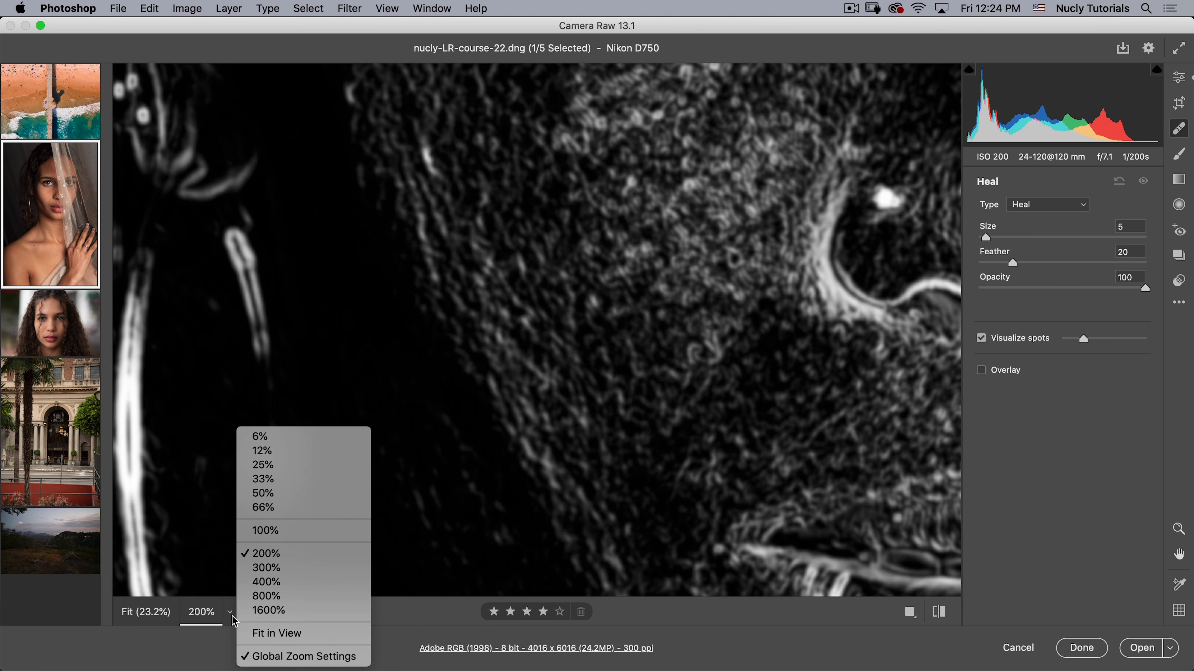
click(268, 529)
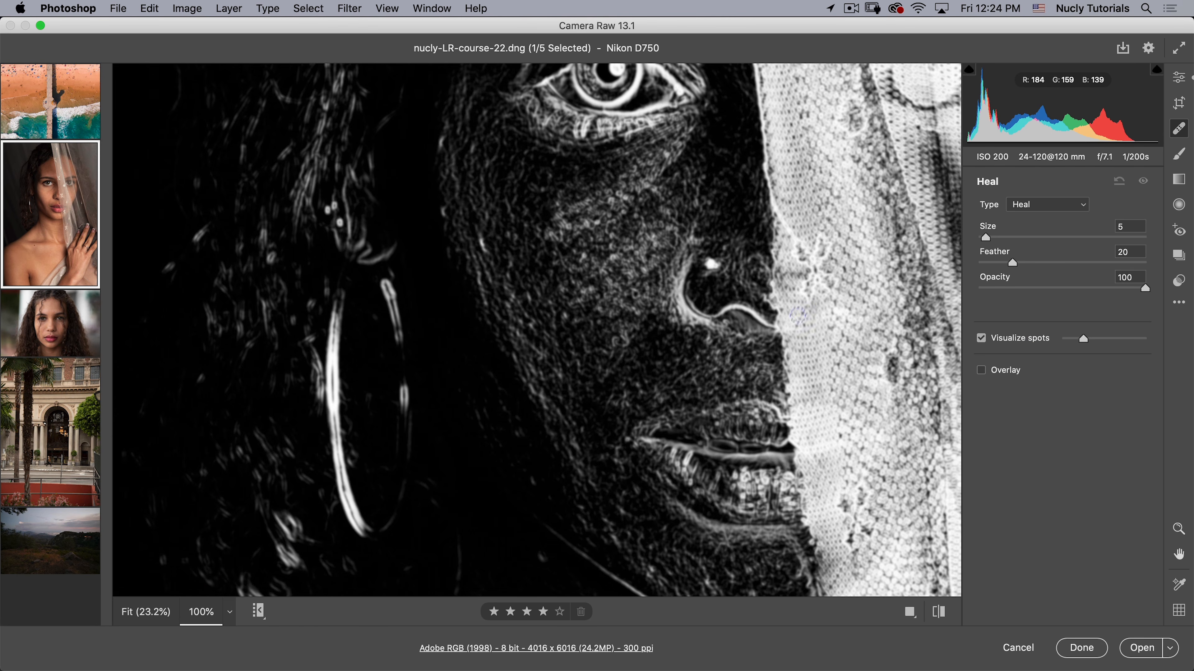
mouse_move(1086, 342)
mouse_down()
mouse_move(1058, 343)
mouse_move(1109, 347)
mouse_move(1068, 347)
mouse_up()
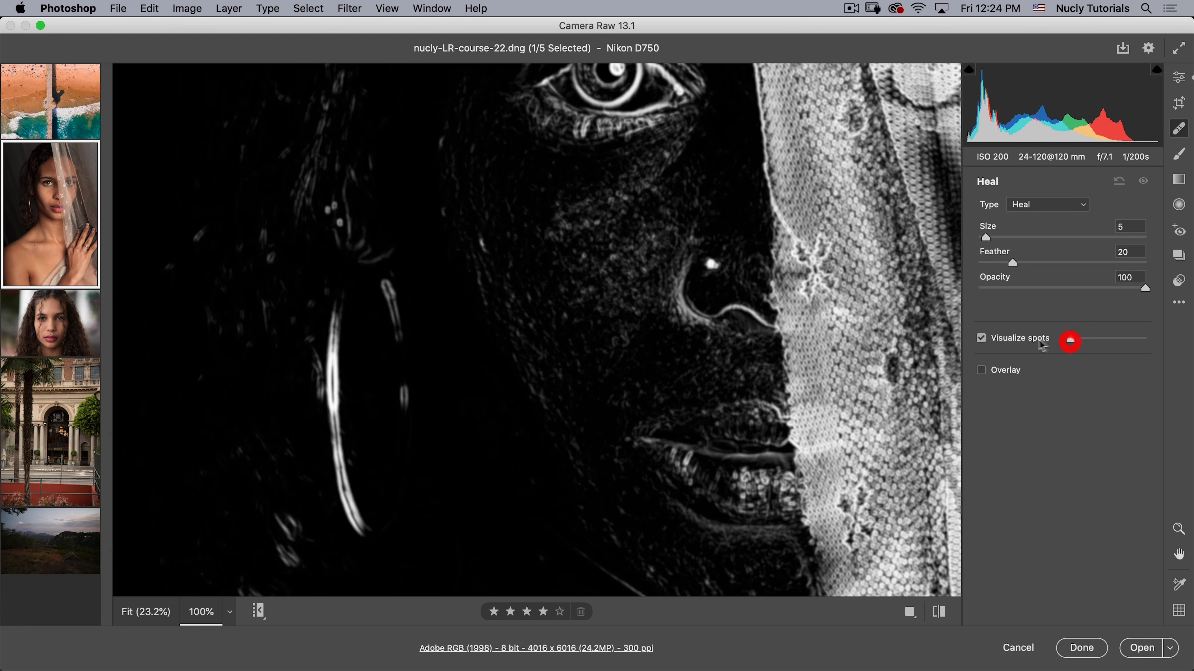
key(y)
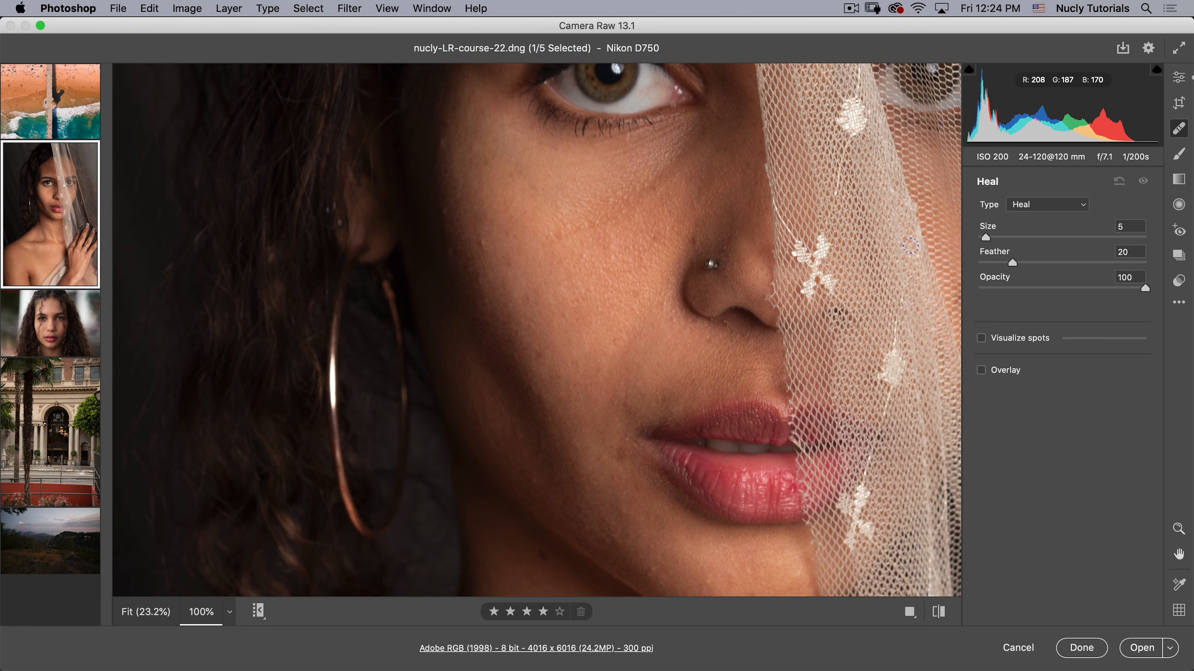
Step: Heal the blemish on the outer cheek beside the earring, and fine-tune the patch's target and source positions with the overlay shown
click(484, 247)
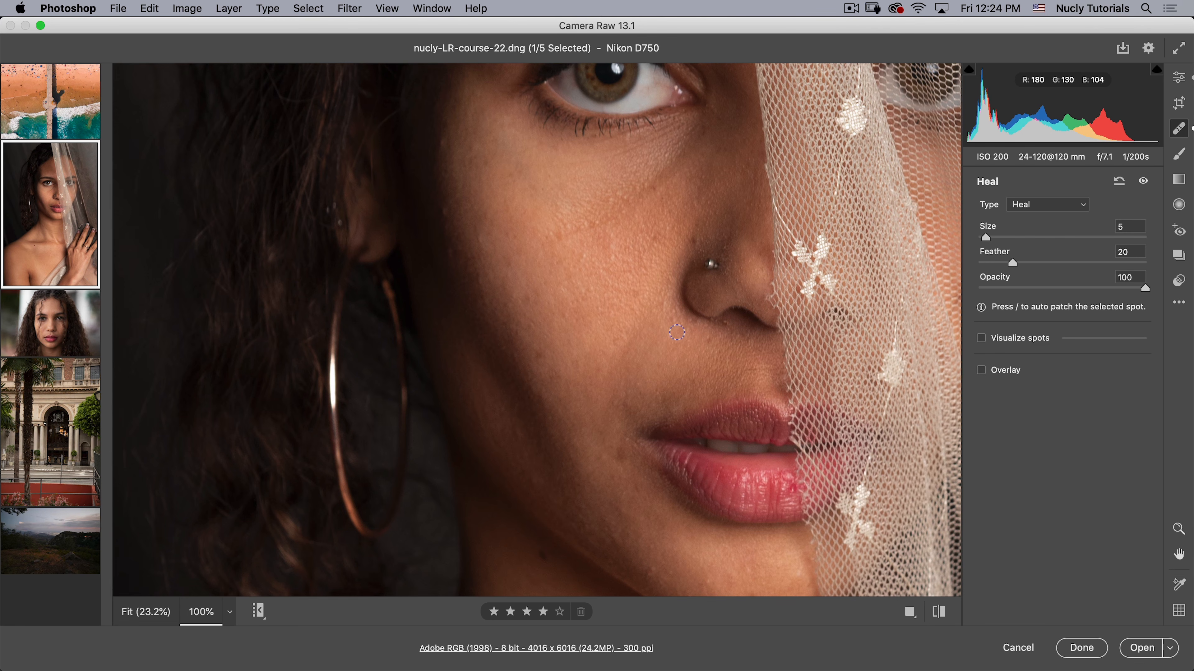
key(v)
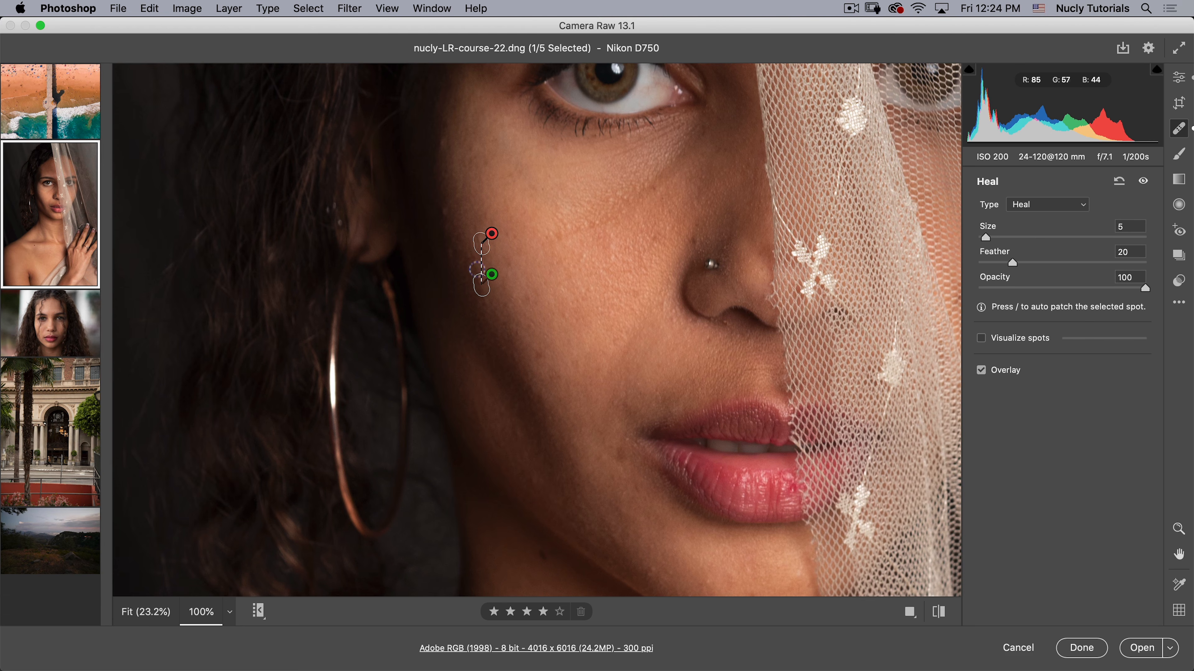
drag(492, 234, 505, 231)
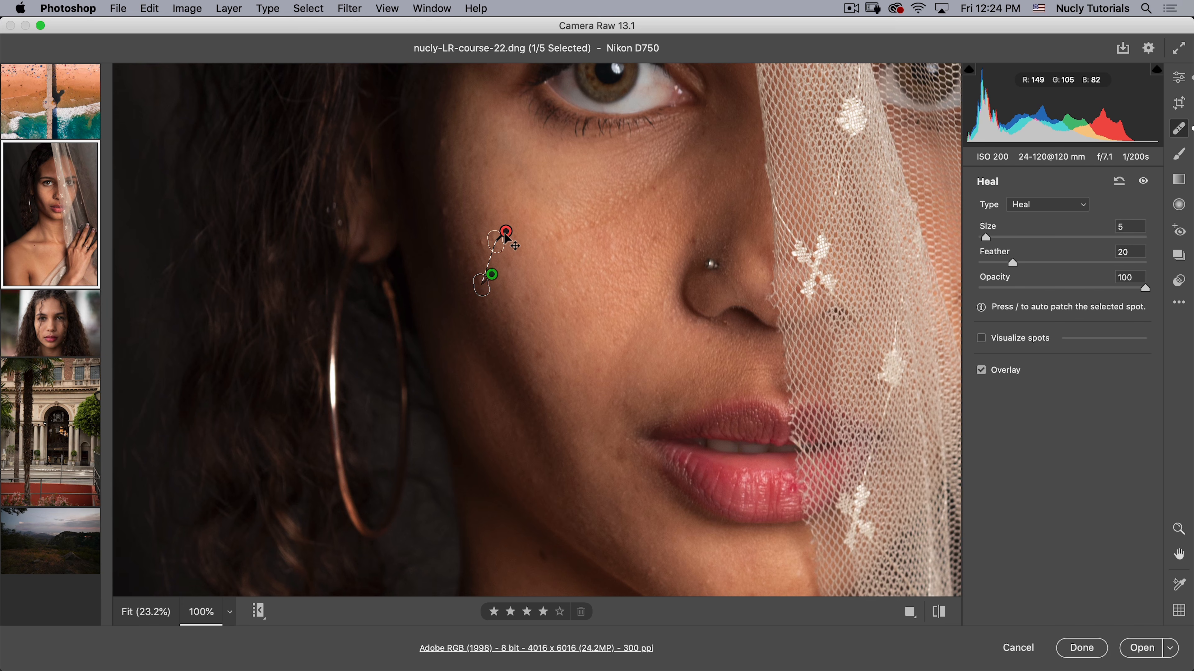
drag(498, 236, 485, 238)
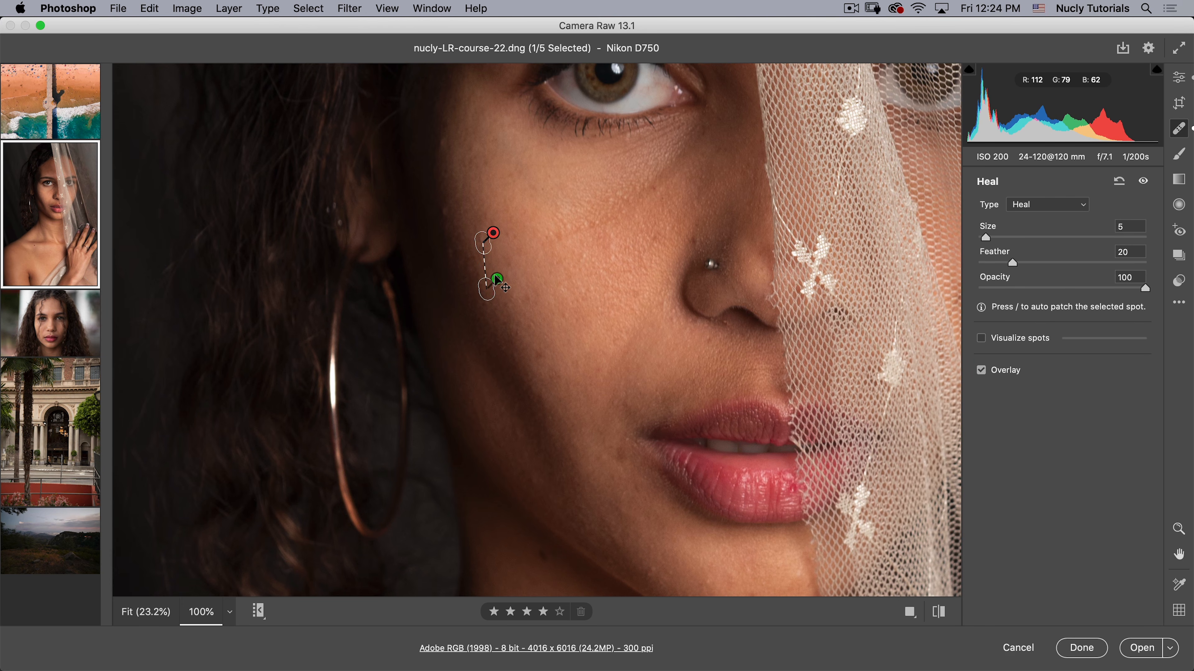
key(v)
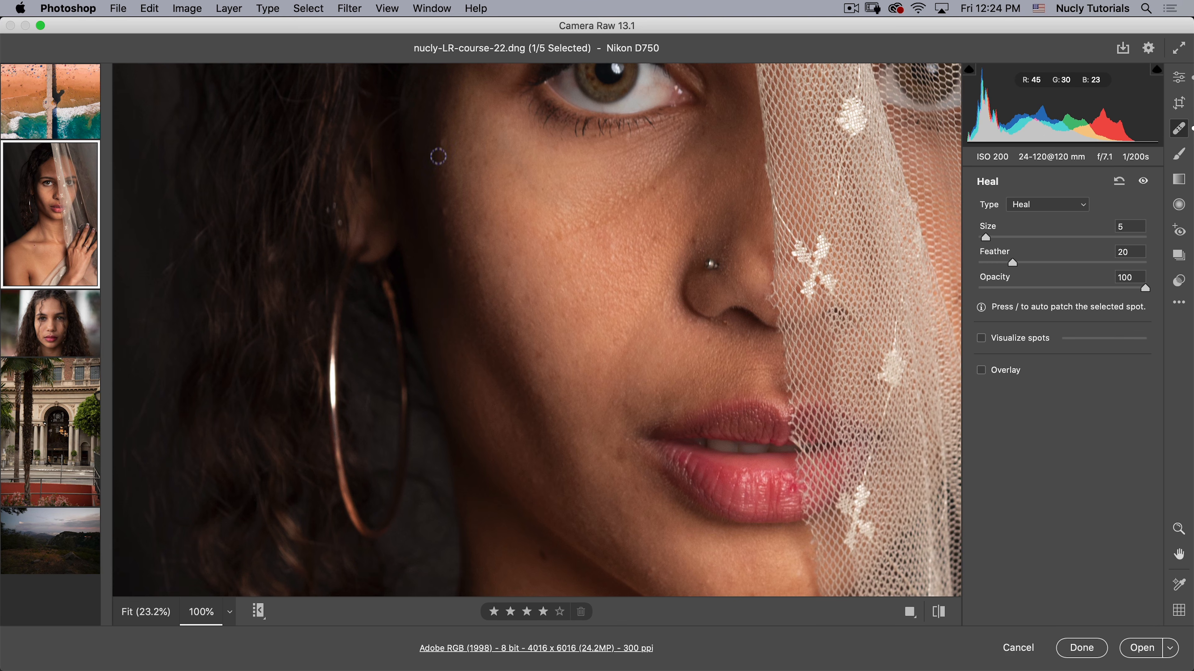
Step: Heal the remaining spots across the cheek, beside the mouth and on the side of the nose bridge
click(439, 146)
click(446, 211)
click(600, 458)
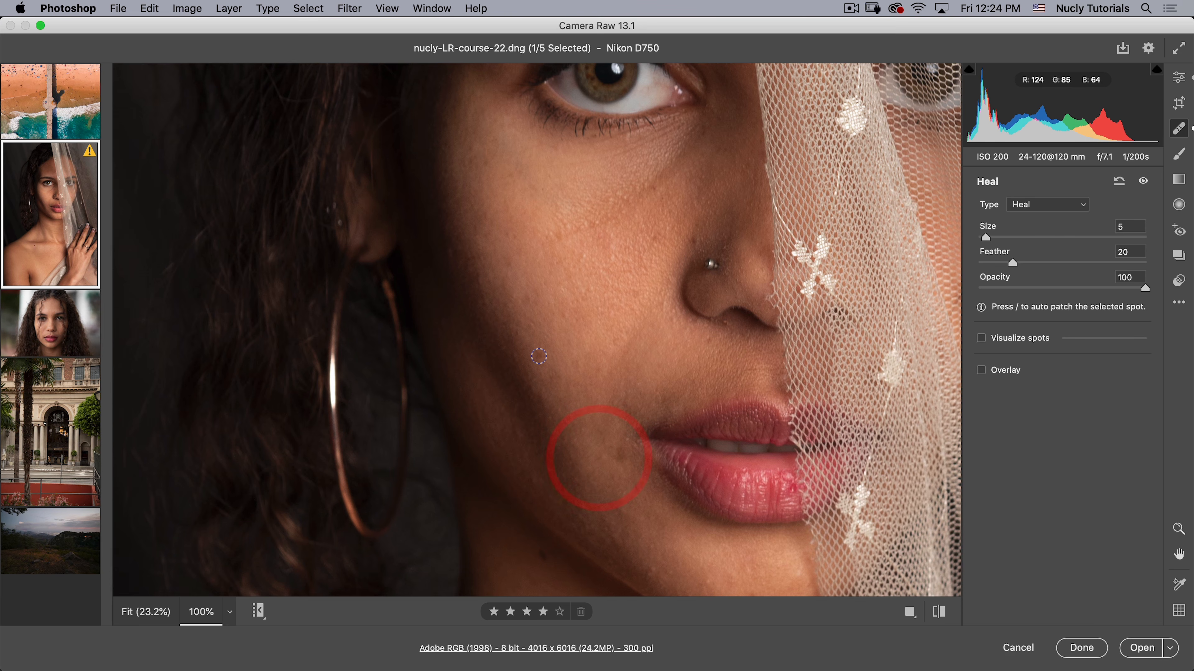
click(573, 381)
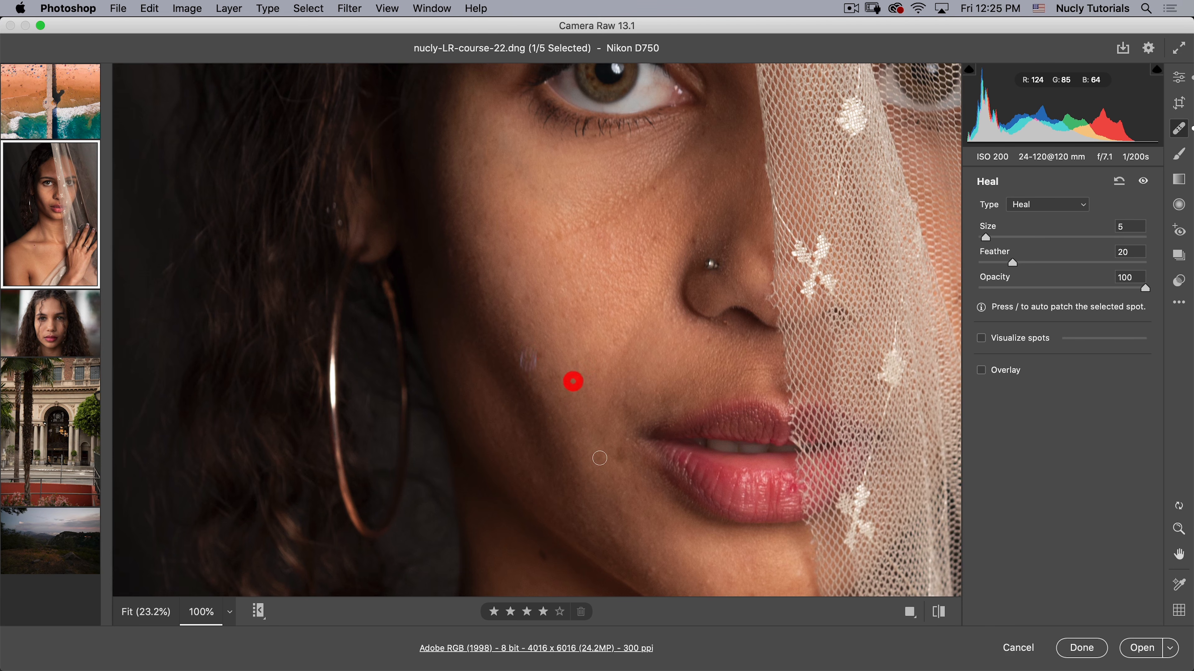
click(561, 234)
click(702, 138)
Step: Reduce the healing brush size to 3 and heal the small spots beside the nose, under the eye and below the nostril
key(bracketleft)
click(695, 241)
click(695, 241)
click(655, 237)
click(656, 183)
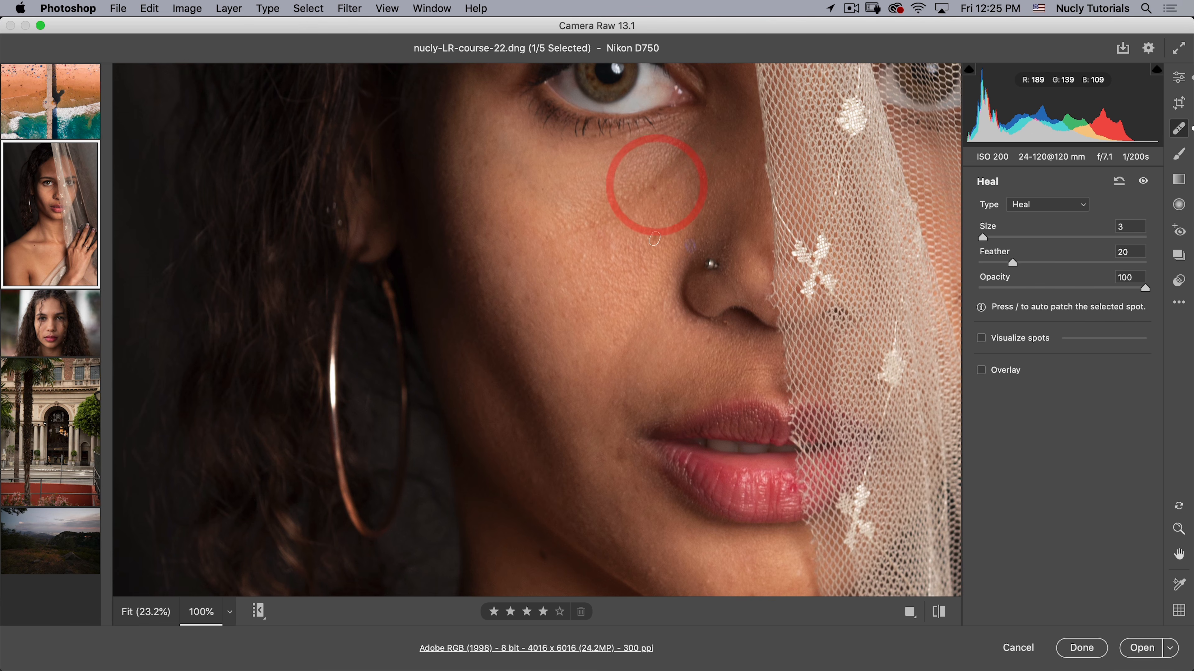
click(737, 331)
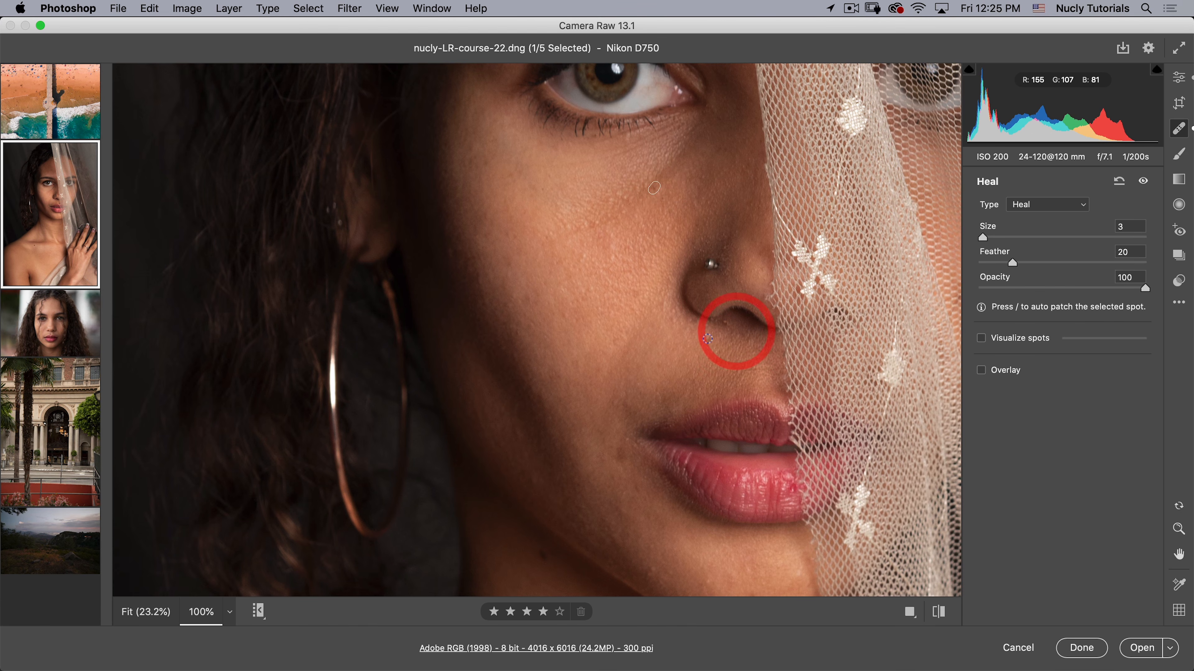
click(707, 343)
Step: Increase the healing brush size to 6 and heal the spots around the mouth corner and along the jaw
key(bracketright)
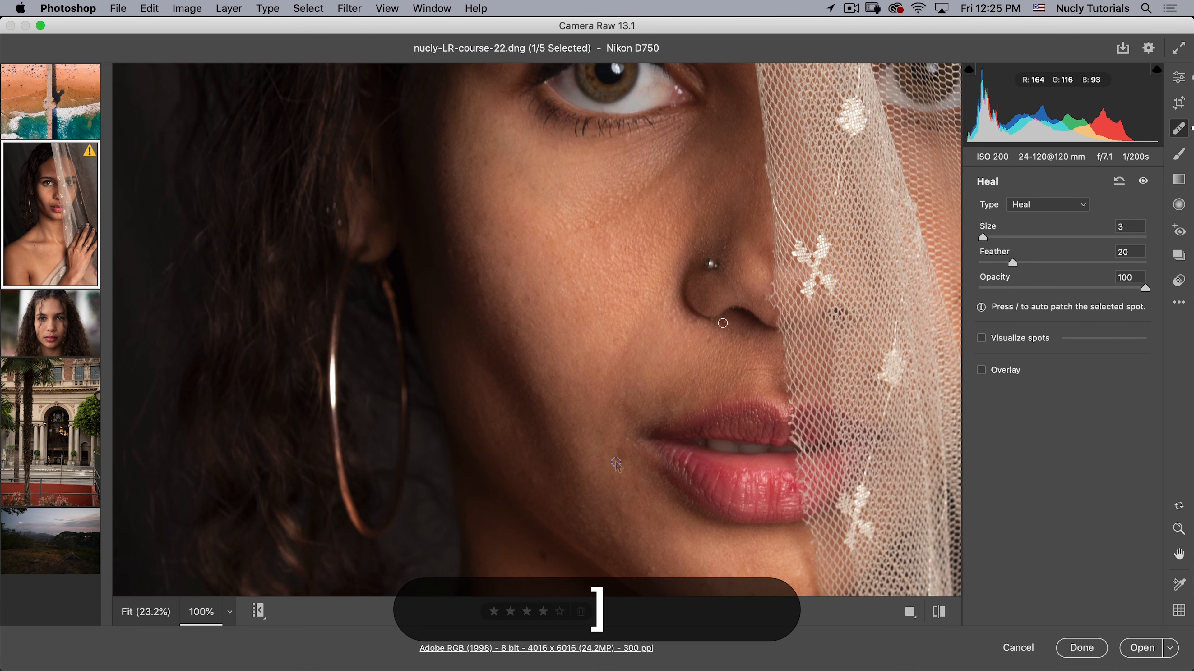
key(bracketright)
key(bracketright)
key(bracketright)
mouse_move(618, 453)
mouse_down()
mouse_move(622, 462)
mouse_move(619, 453)
mouse_up()
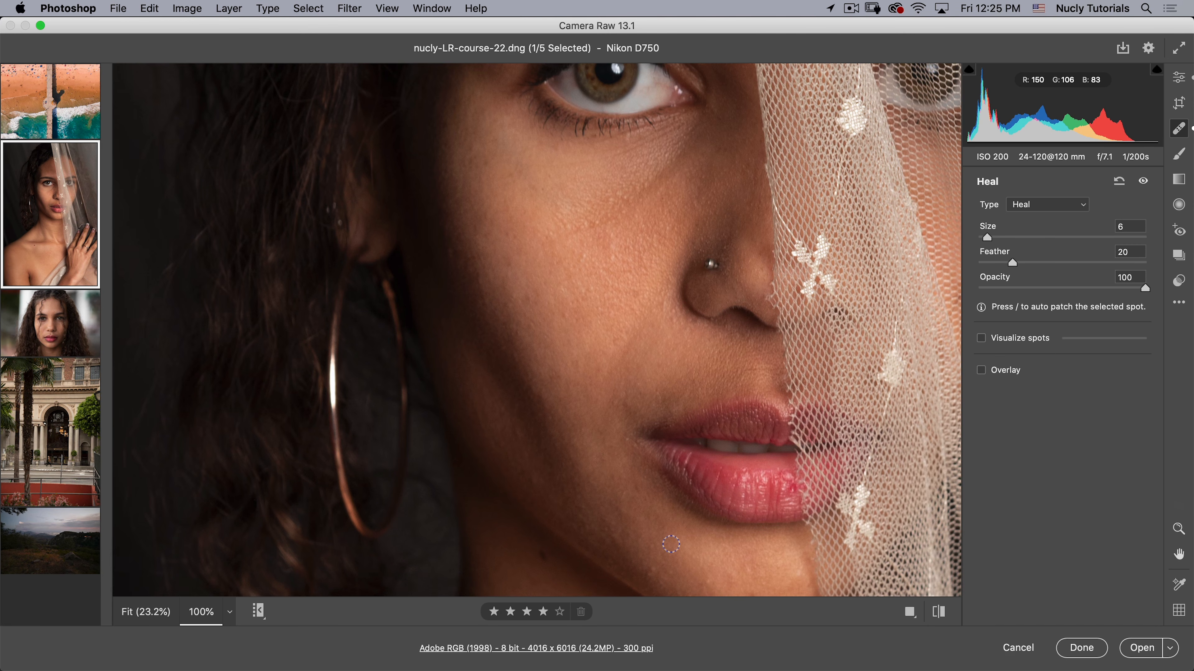
click(637, 492)
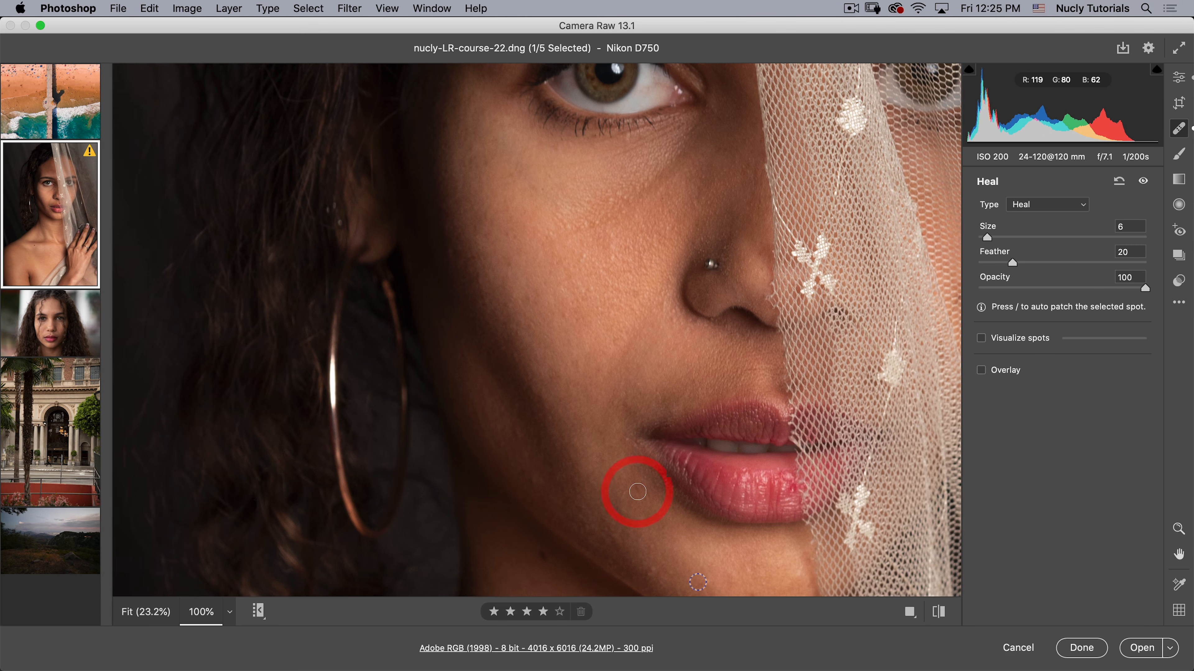
click(516, 434)
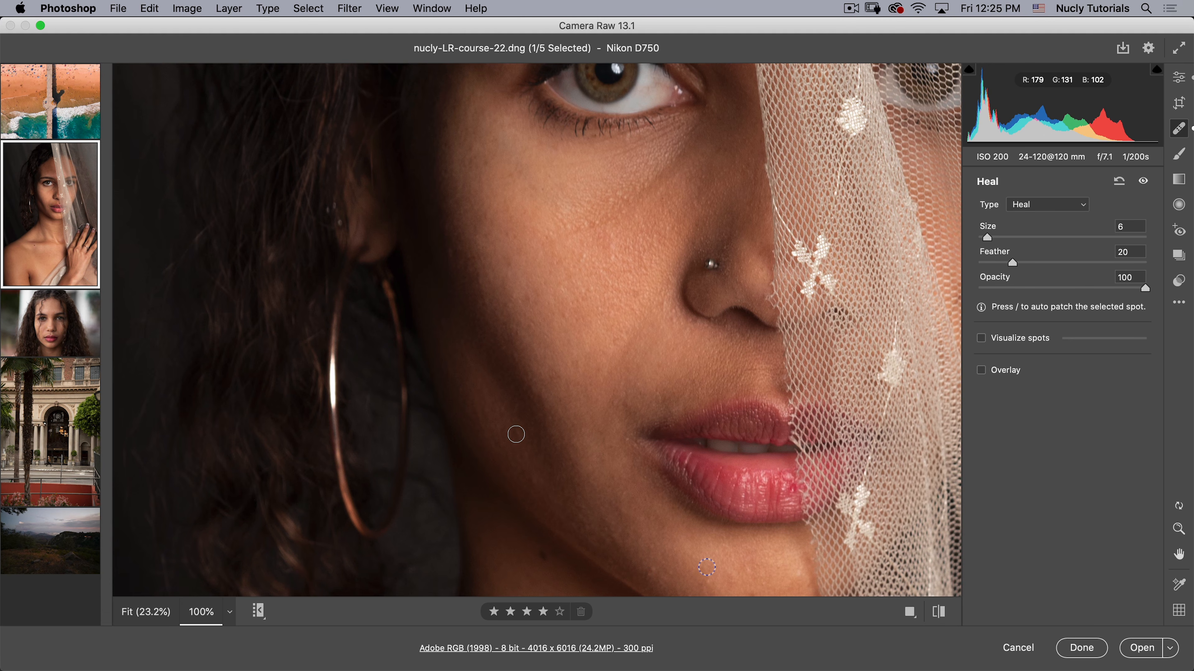
click(532, 483)
Step: Remove the nose stud by healing it, and move the sample source to clean skin just above it on the nose
click(715, 266)
key(v)
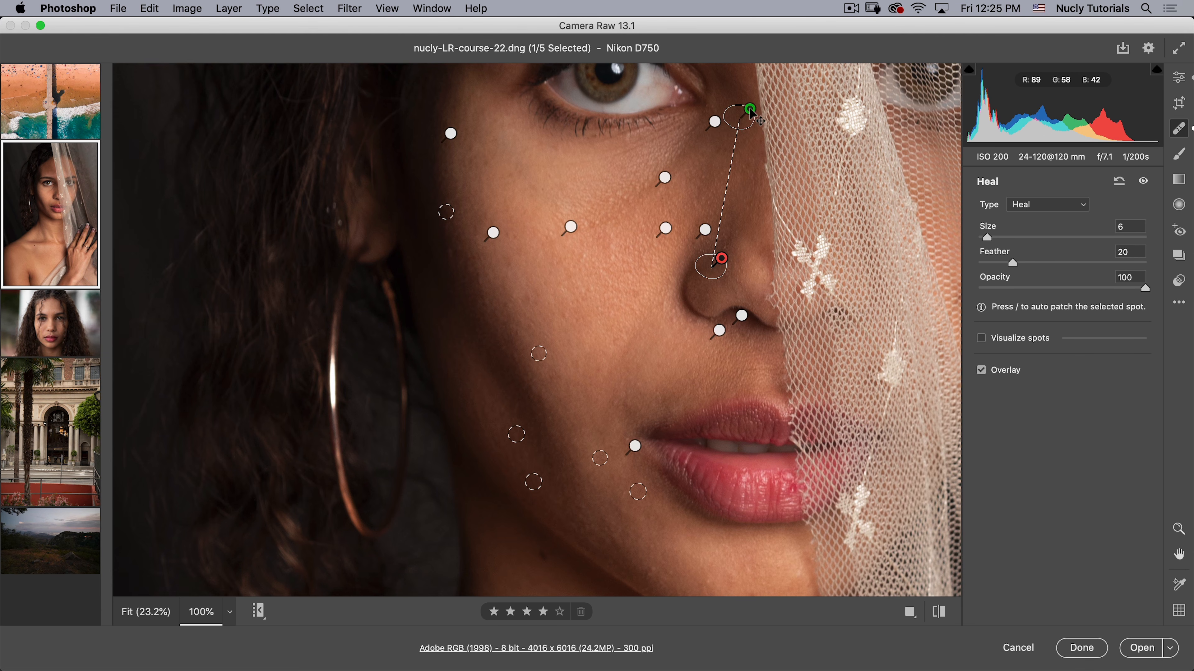
mouse_move(750, 109)
mouse_down()
mouse_move(736, 133)
mouse_move(736, 197)
mouse_up()
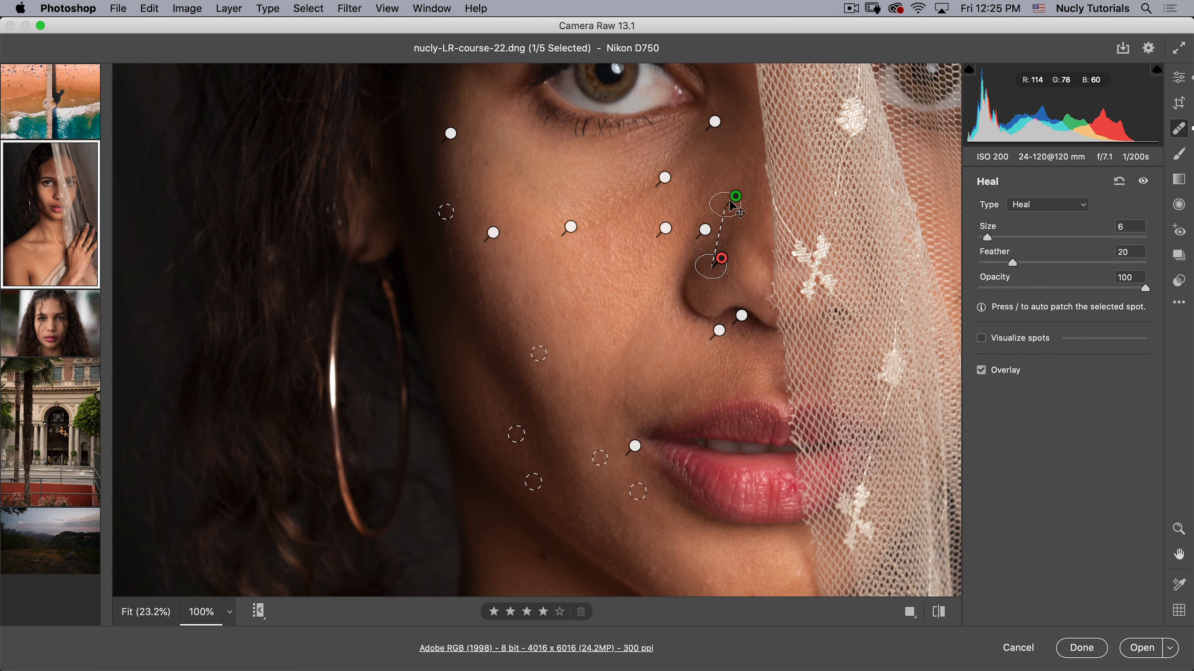
drag(732, 206, 724, 223)
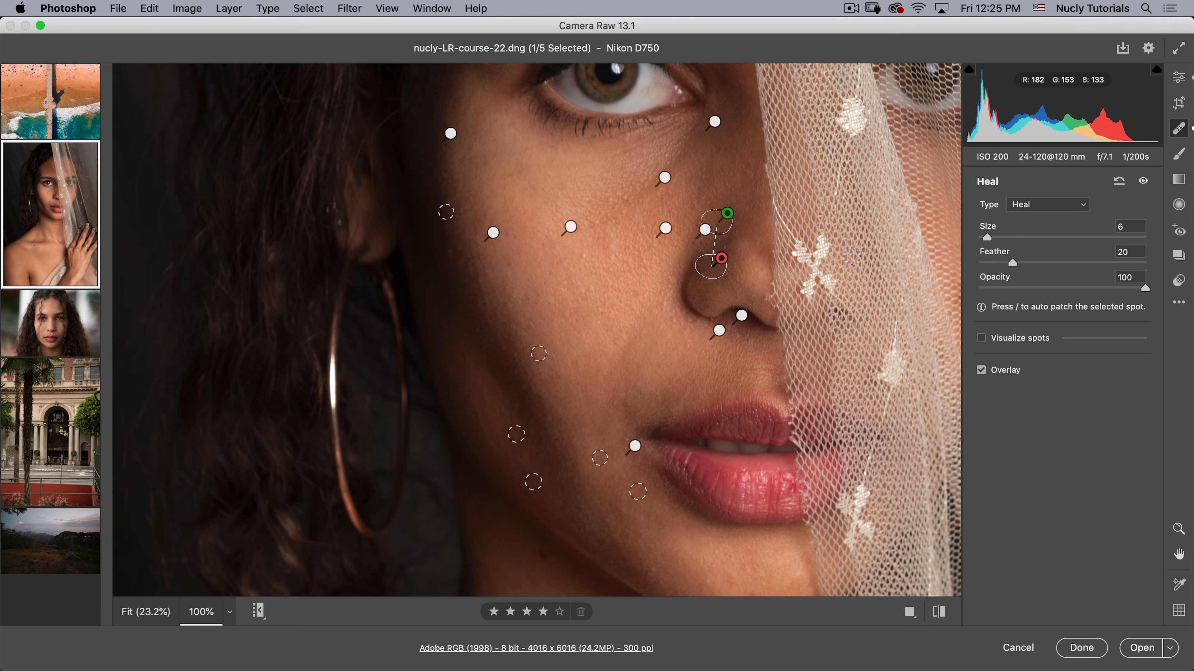
key(v)
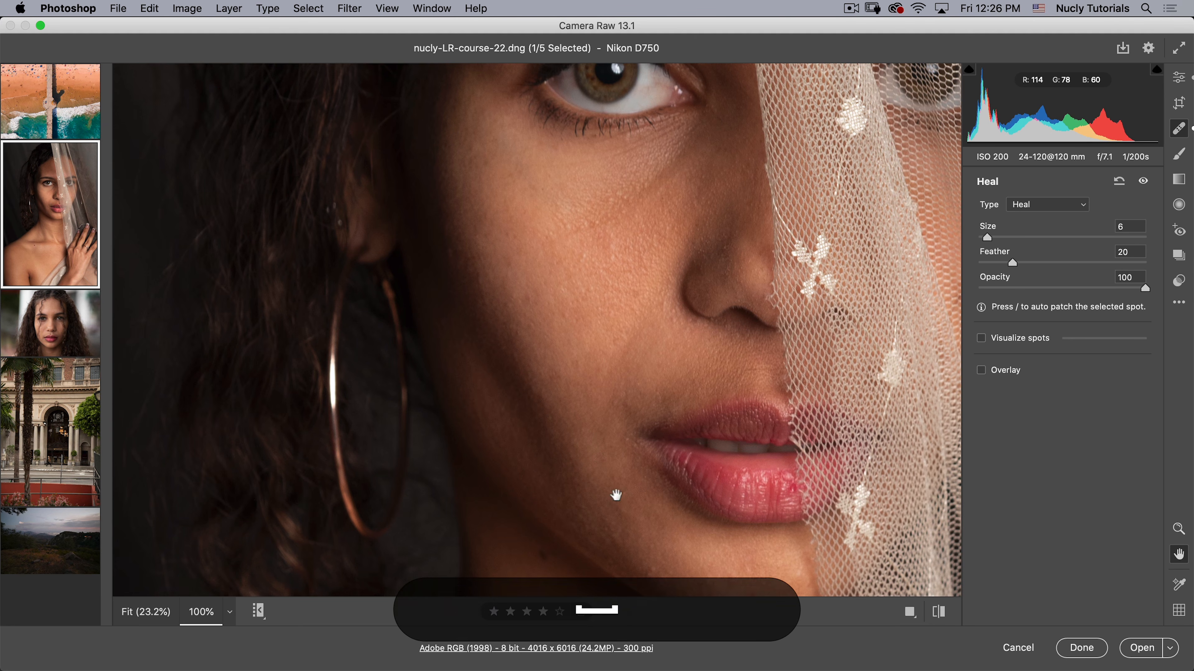
Step: Heal the small blemishes below the collarbone and on the upper chest, keeping the dark mole
drag(616, 496, 569, 67)
drag(579, 454, 728, 214)
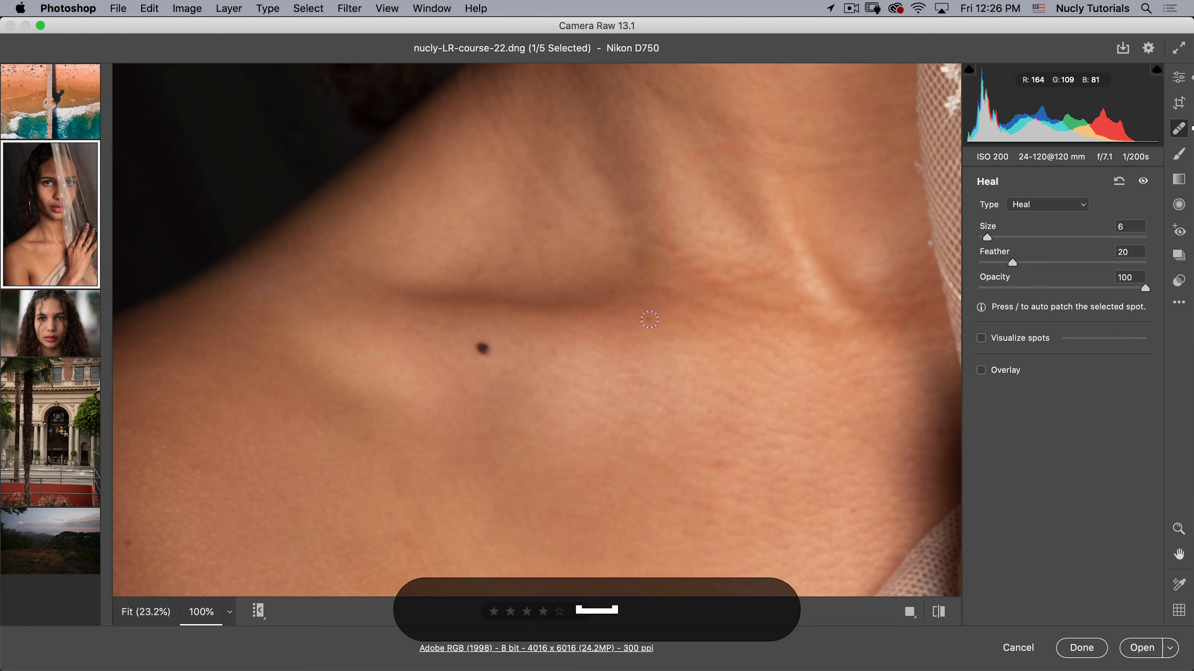
click(649, 320)
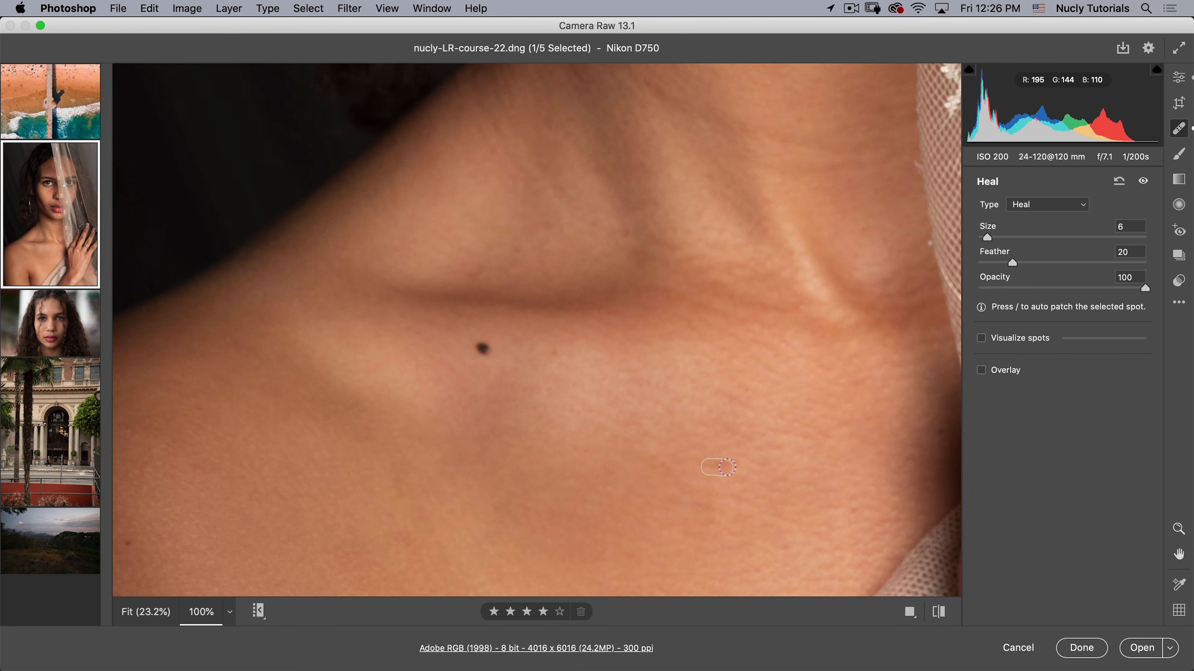
click(726, 467)
Step: Heal the blemishes on the shoulder and return to the Edit settings
key(space)
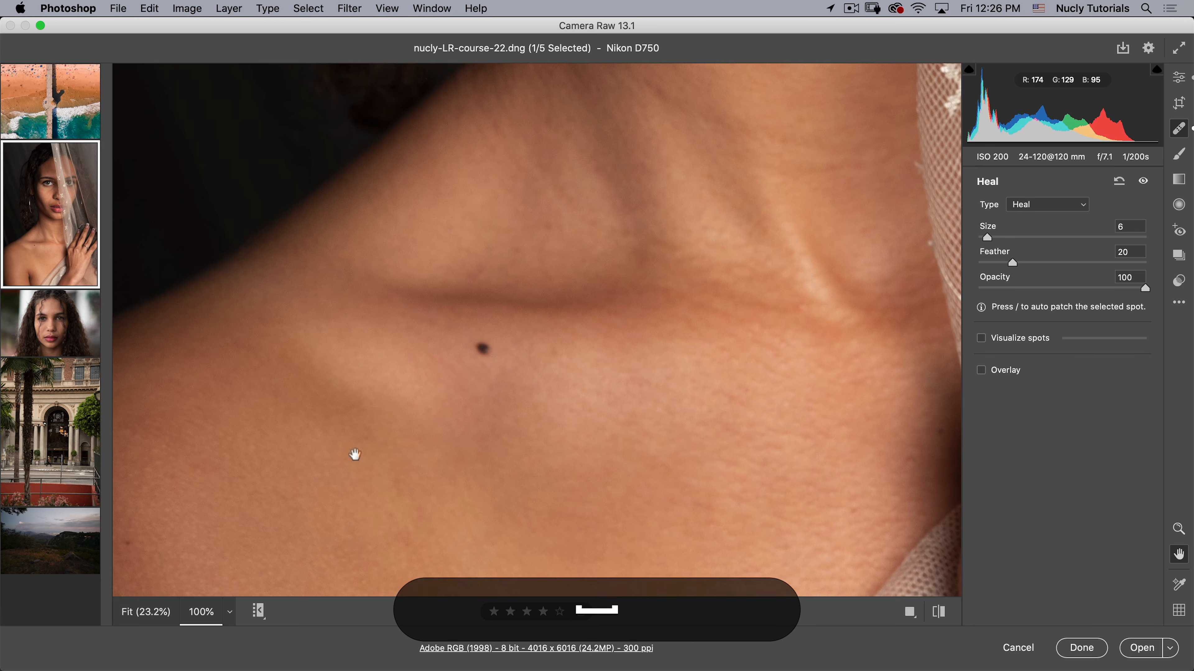
mouse_move(355, 454)
mouse_down()
mouse_move(488, 309)
mouse_move(677, 202)
mouse_up()
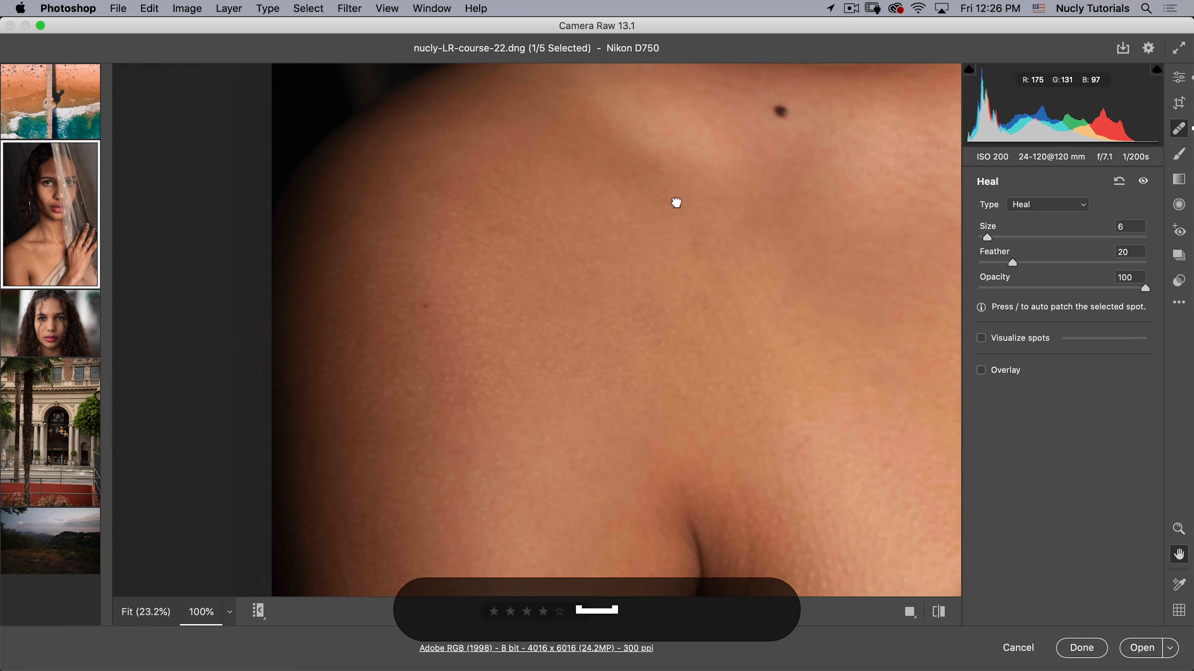
click(425, 307)
click(354, 248)
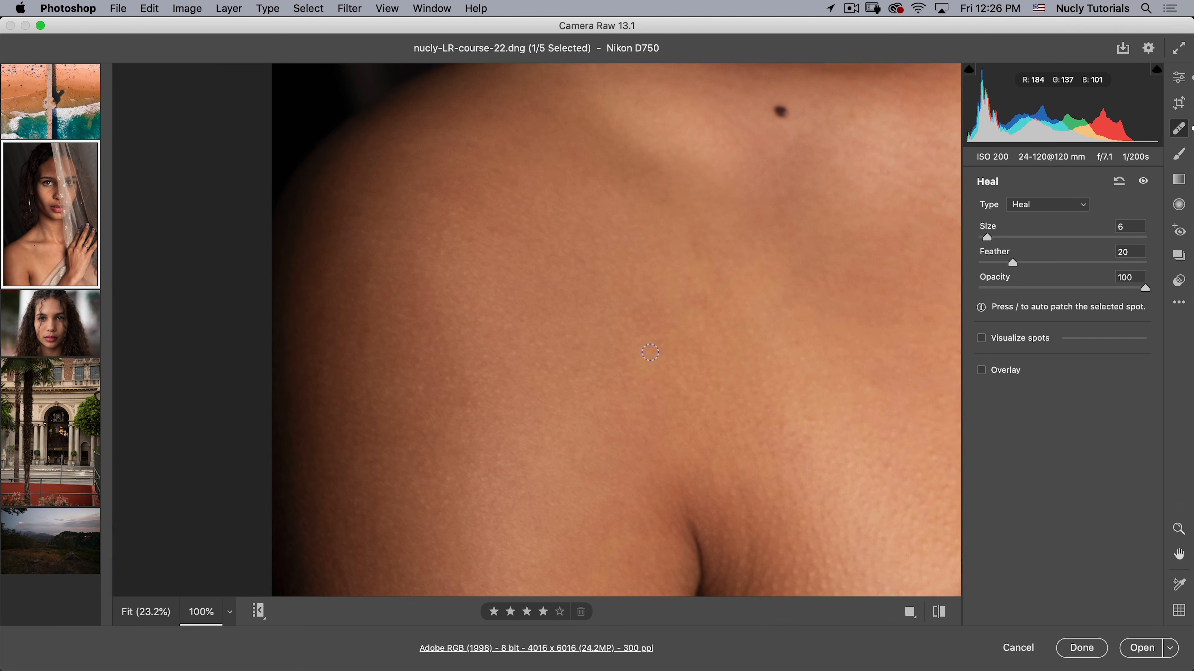
key(Escape)
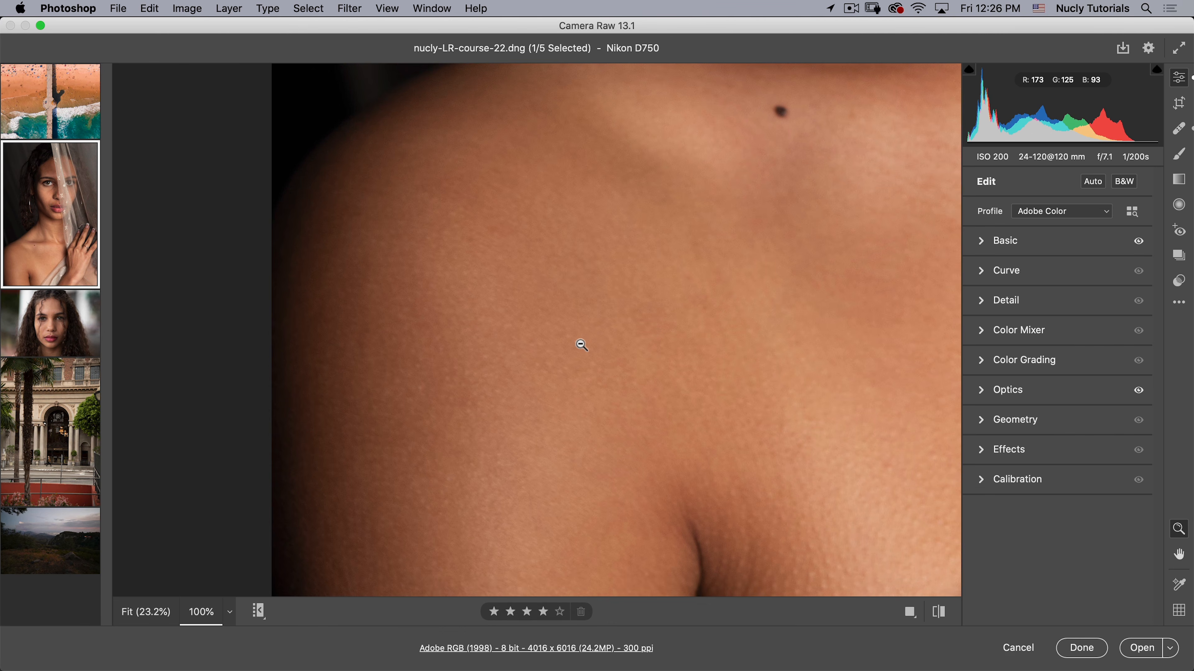
Step: Activate the adjustment Brush, reset all of its selective edit settings and turn on the mask display
key(super+0)
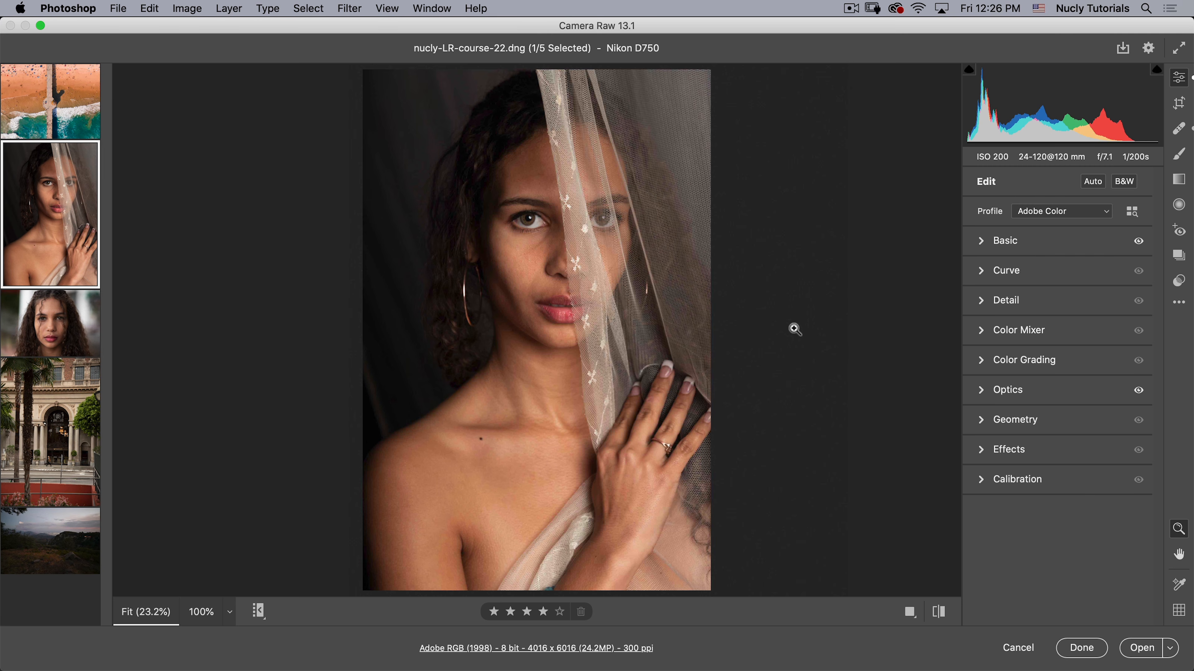
click(1181, 158)
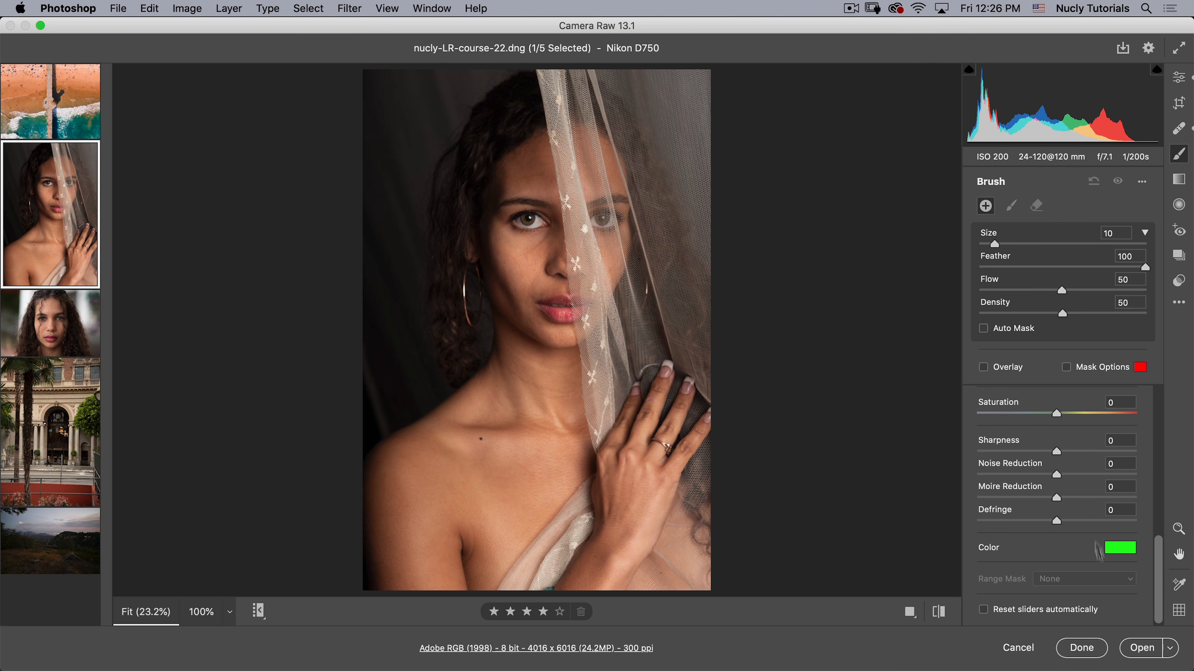
drag(1161, 561, 1159, 414)
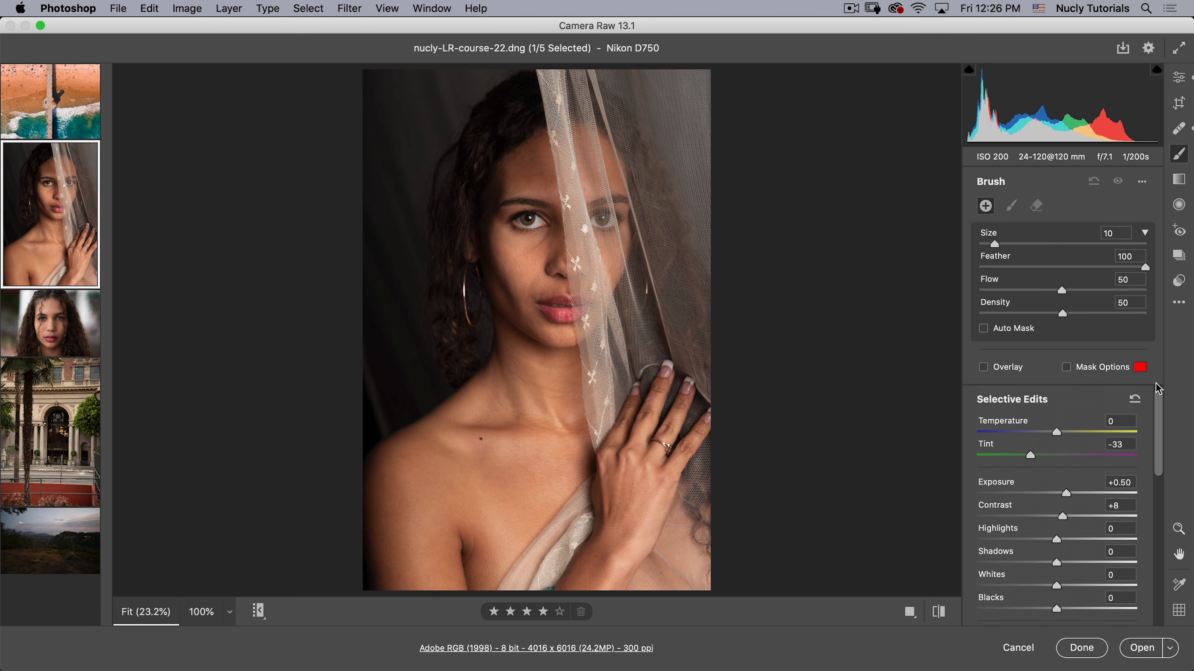
click(1137, 402)
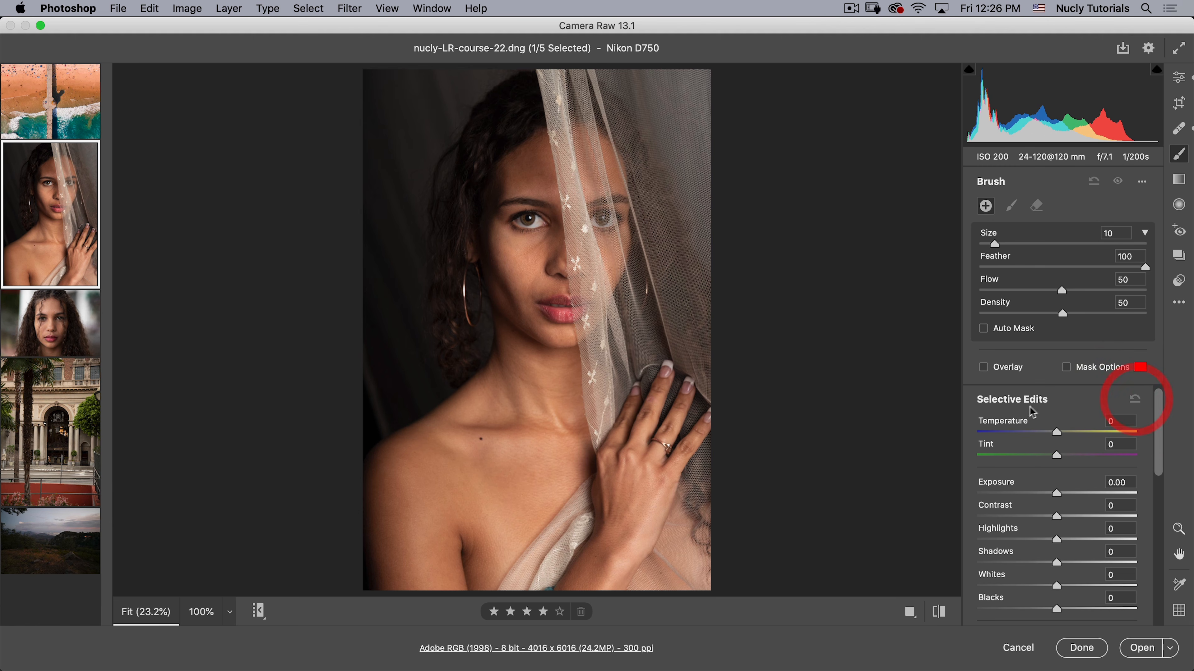
drag(1158, 448, 1164, 382)
click(1078, 374)
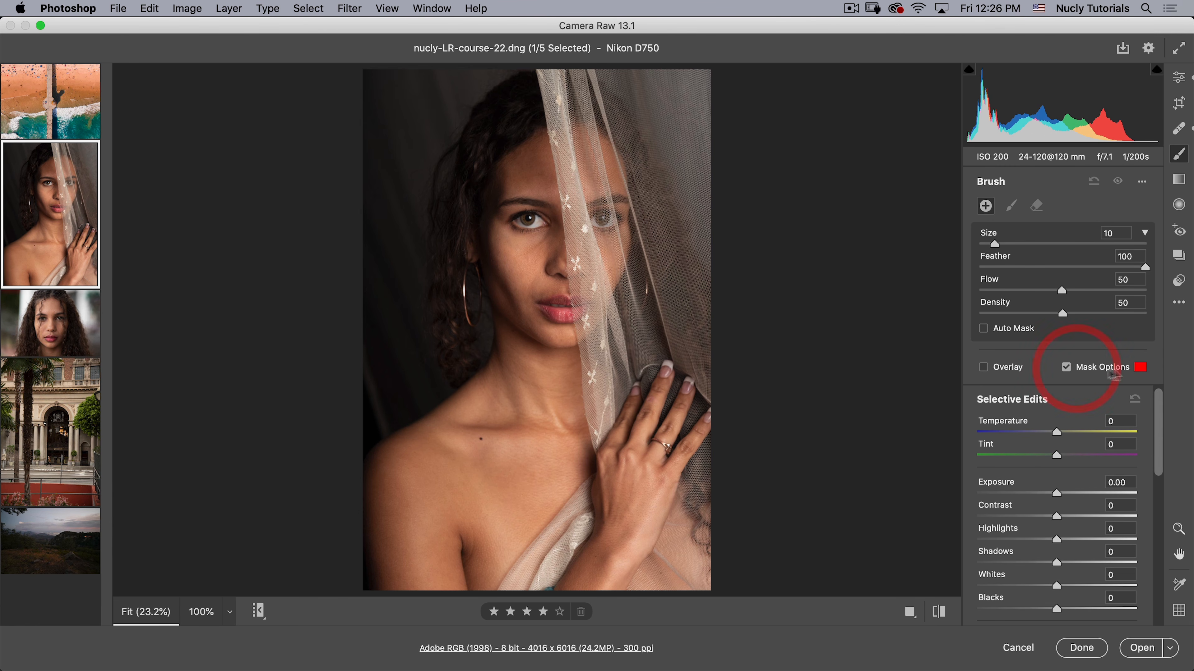
Step: Paint the brush mask at size 10 over the skin of the uncovered cheek, chin and forehead
key(space)
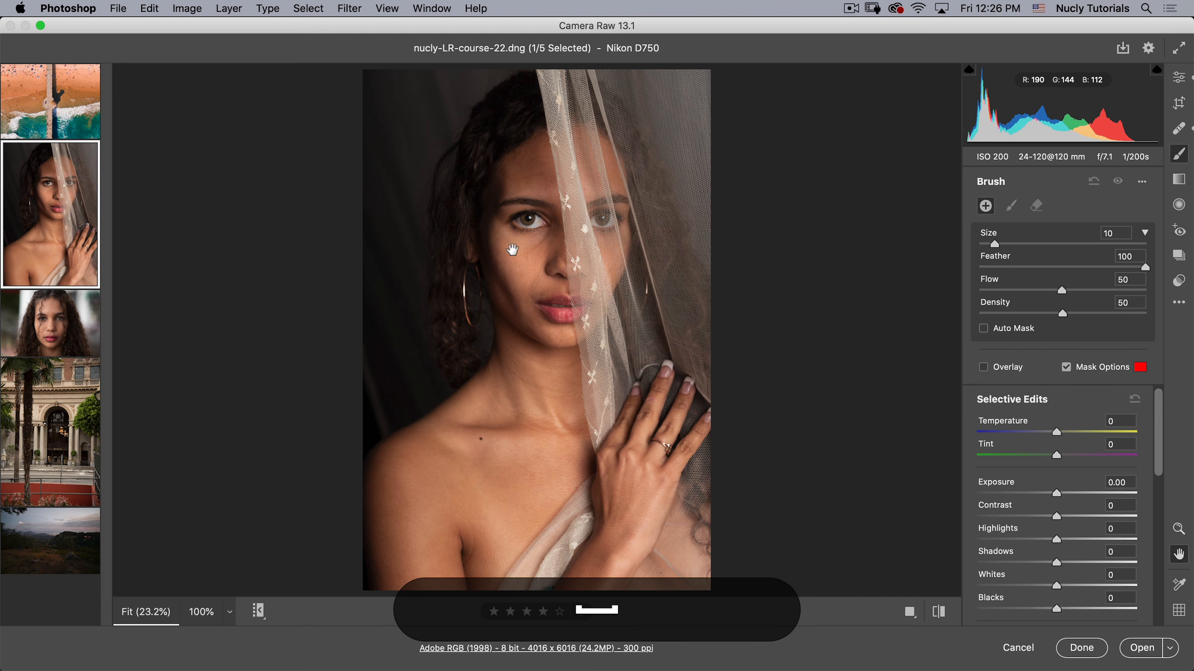
click(511, 251)
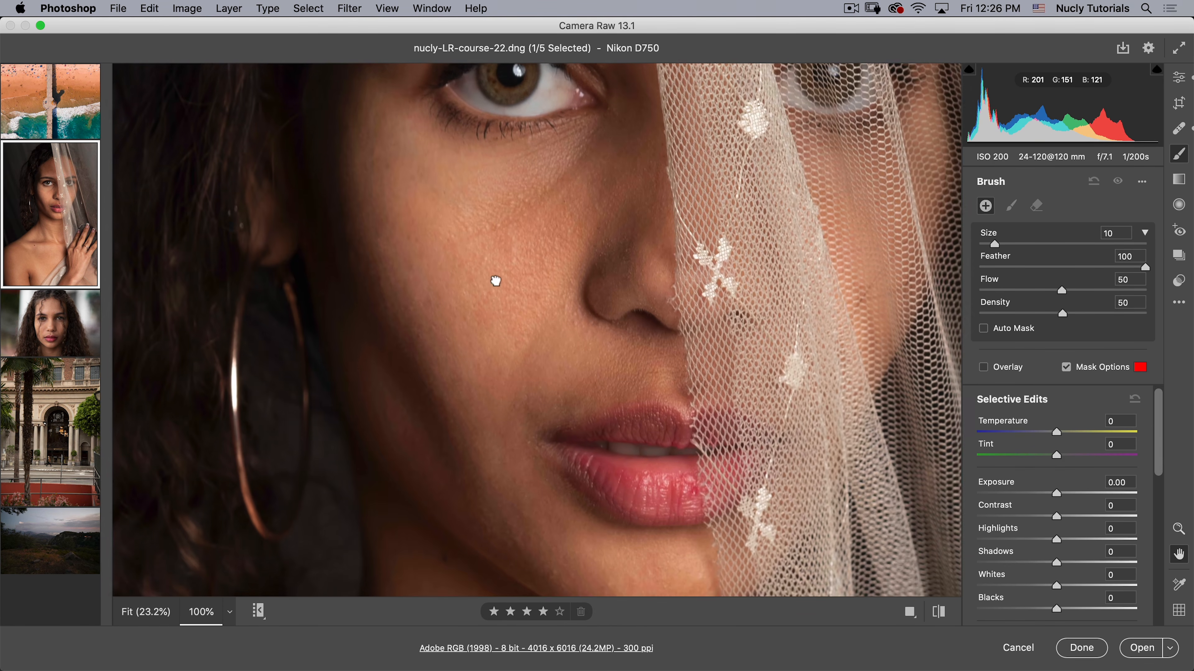
click(496, 281)
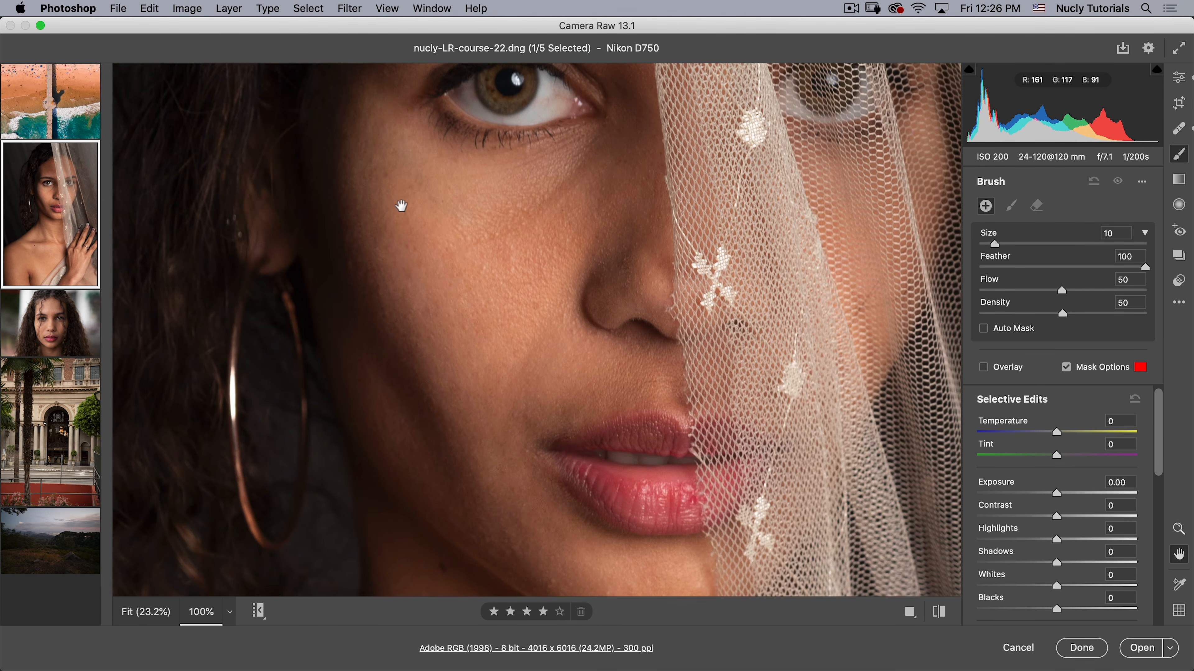
mouse_move(382, 166)
mouse_down()
mouse_move(541, 200)
mouse_move(360, 179)
mouse_move(593, 177)
mouse_move(607, 209)
mouse_move(517, 306)
mouse_move(451, 310)
mouse_move(394, 237)
mouse_move(459, 386)
mouse_move(445, 418)
mouse_move(567, 366)
mouse_move(541, 356)
mouse_up()
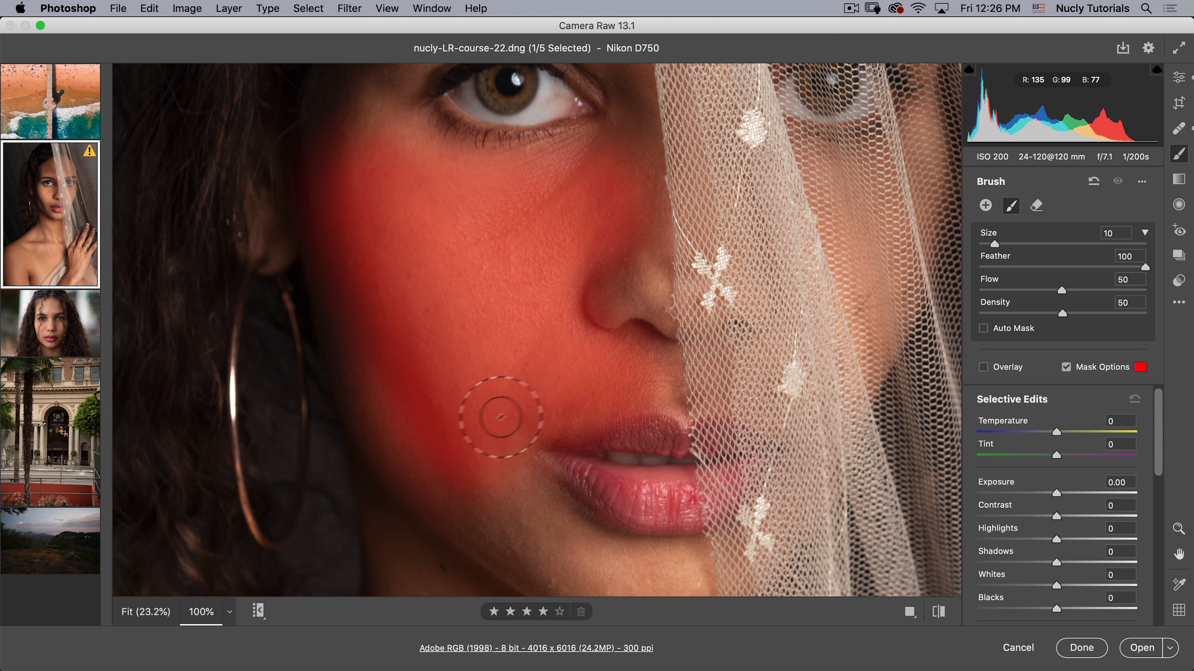
key(space)
mouse_move(503, 420)
mouse_down()
mouse_move(514, 113)
mouse_move(484, 291)
mouse_move(524, 542)
mouse_up()
key(space)
mouse_move(485, 258)
mouse_down()
mouse_move(413, 280)
mouse_move(407, 198)
mouse_move(522, 120)
mouse_move(578, 301)
mouse_move(458, 267)
mouse_move(493, 306)
mouse_move(493, 288)
mouse_move(505, 298)
mouse_up()
Step: Reduce the brush size to 5 and paint the mask into the finer skin areas around the brow, eye and nose
key(bracketleft)
key(bracketleft)
key(bracketleft)
key(bracketleft)
key(bracketleft)
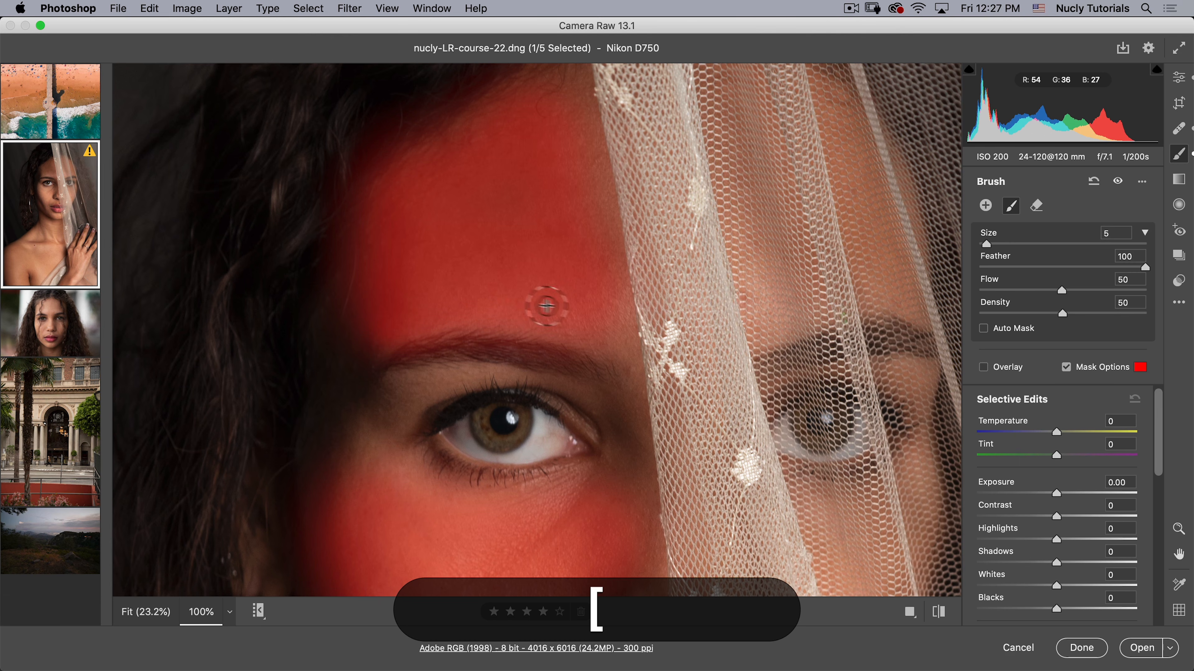
click(602, 322)
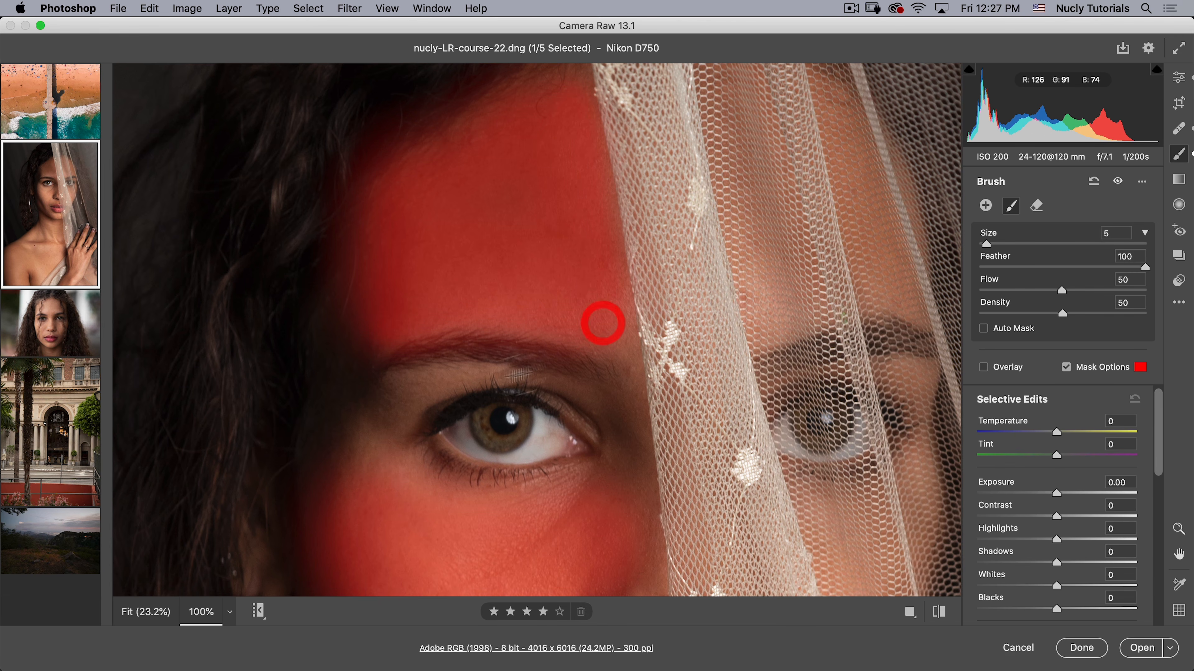
mouse_move(415, 387)
mouse_down()
mouse_move(391, 478)
mouse_move(377, 442)
mouse_move(363, 457)
mouse_move(421, 499)
mouse_up()
key(space)
drag(608, 485, 613, 142)
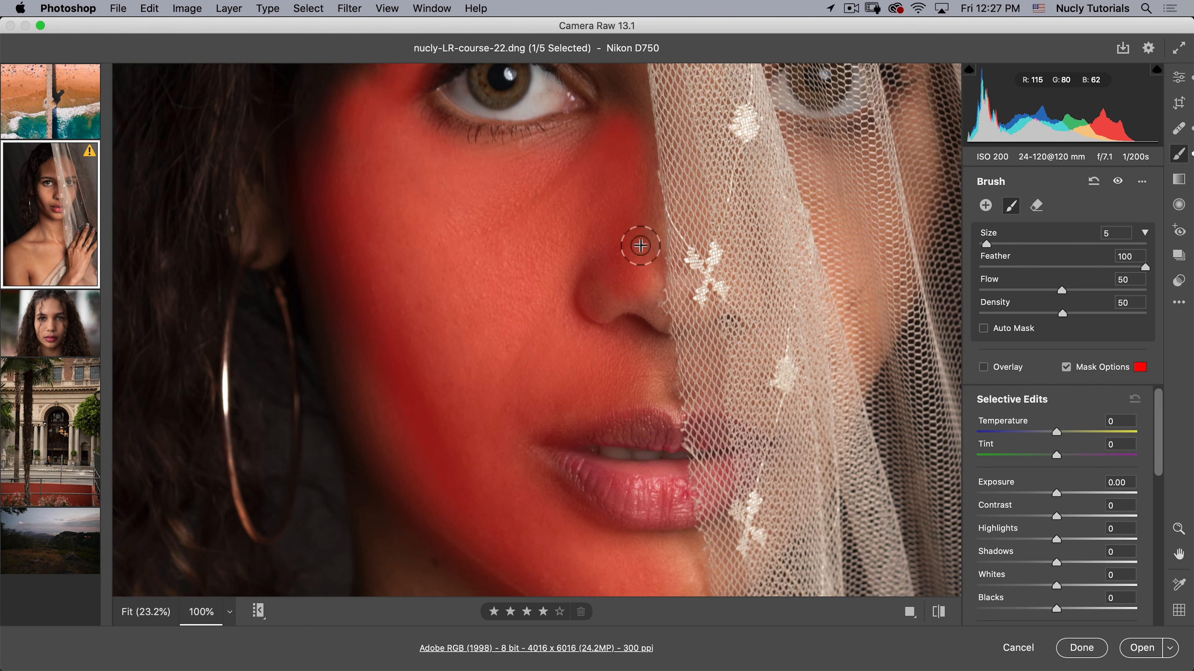
click(625, 197)
click(408, 233)
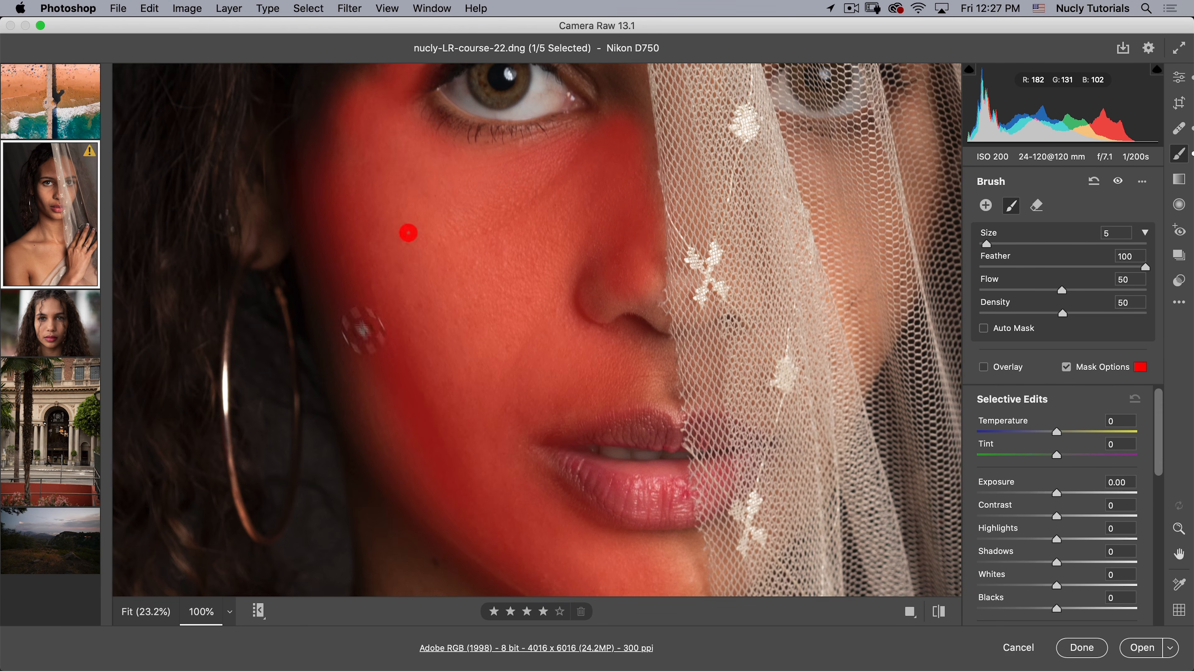
Step: Check the mask down to the chin and neck, view the face at 66.7% and hide the mask display
key(space)
drag(477, 481, 418, 115)
click(418, 113)
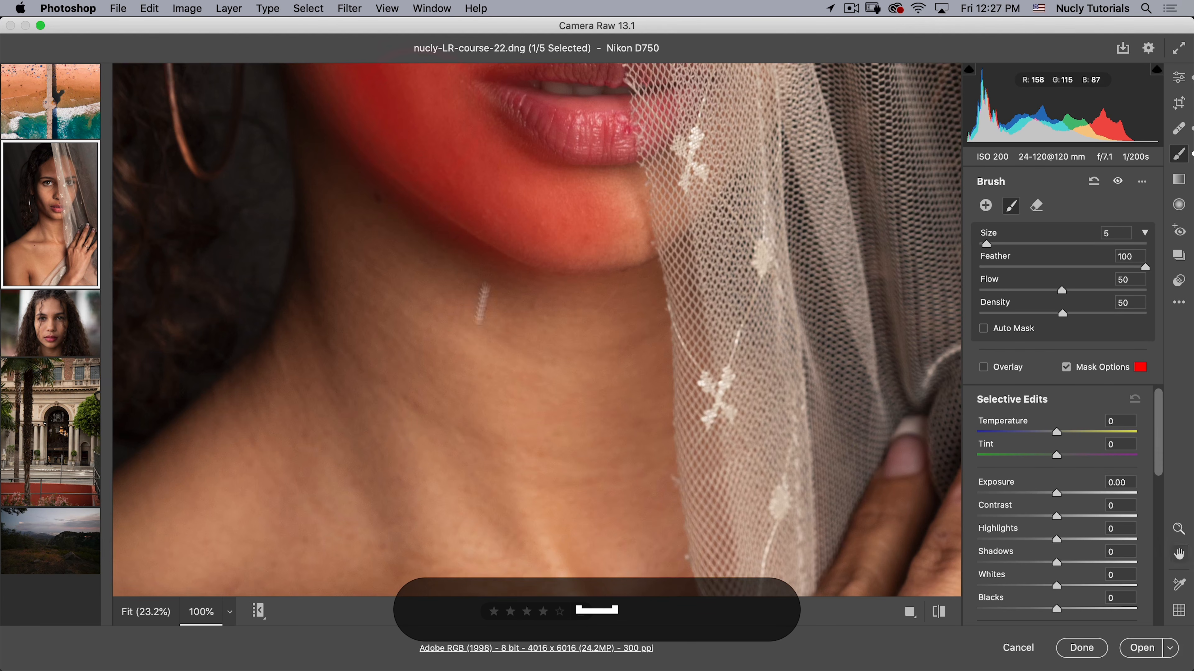
drag(482, 304, 621, 485)
click(231, 612)
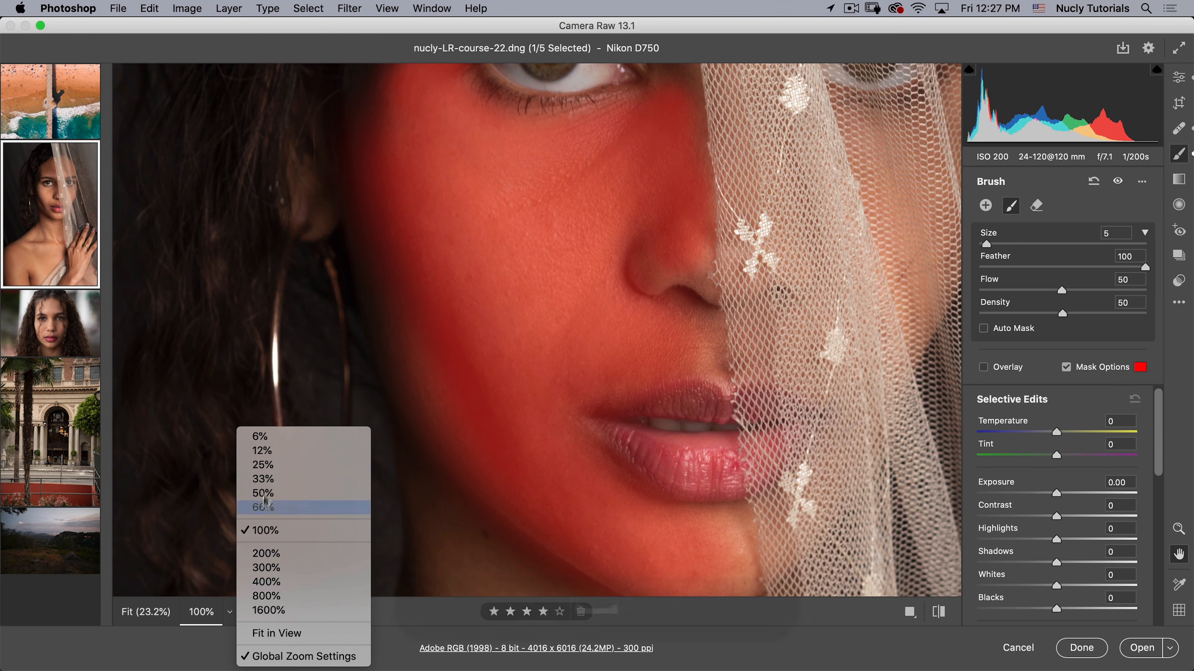
click(270, 508)
key(space)
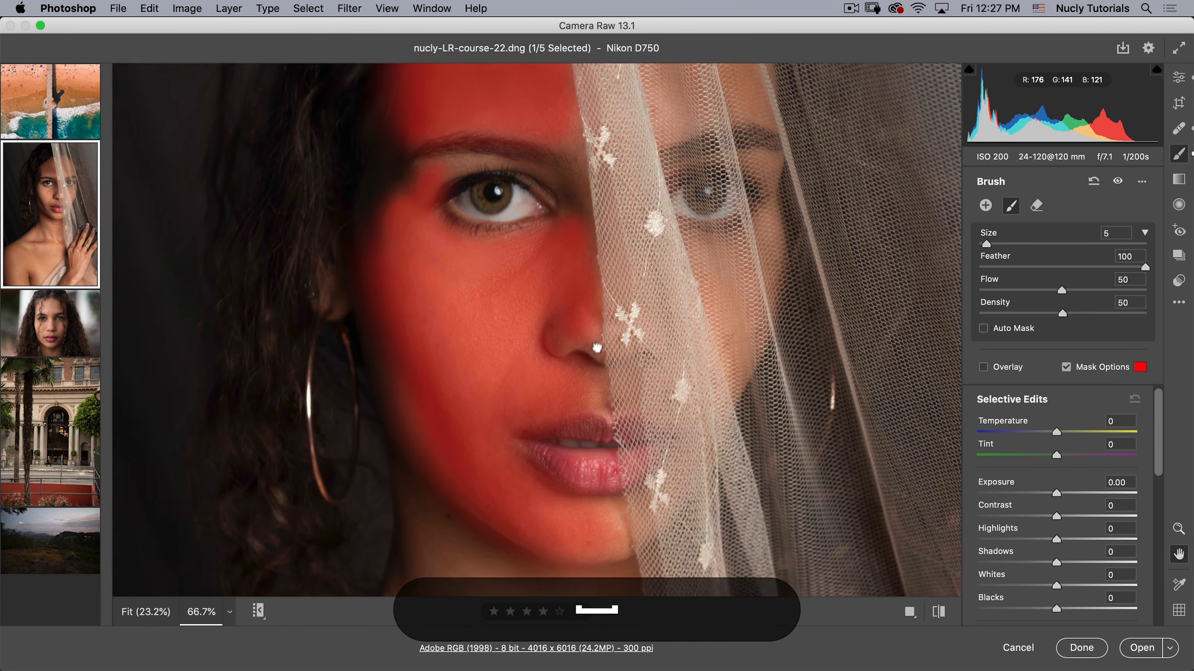
drag(600, 340, 568, 362)
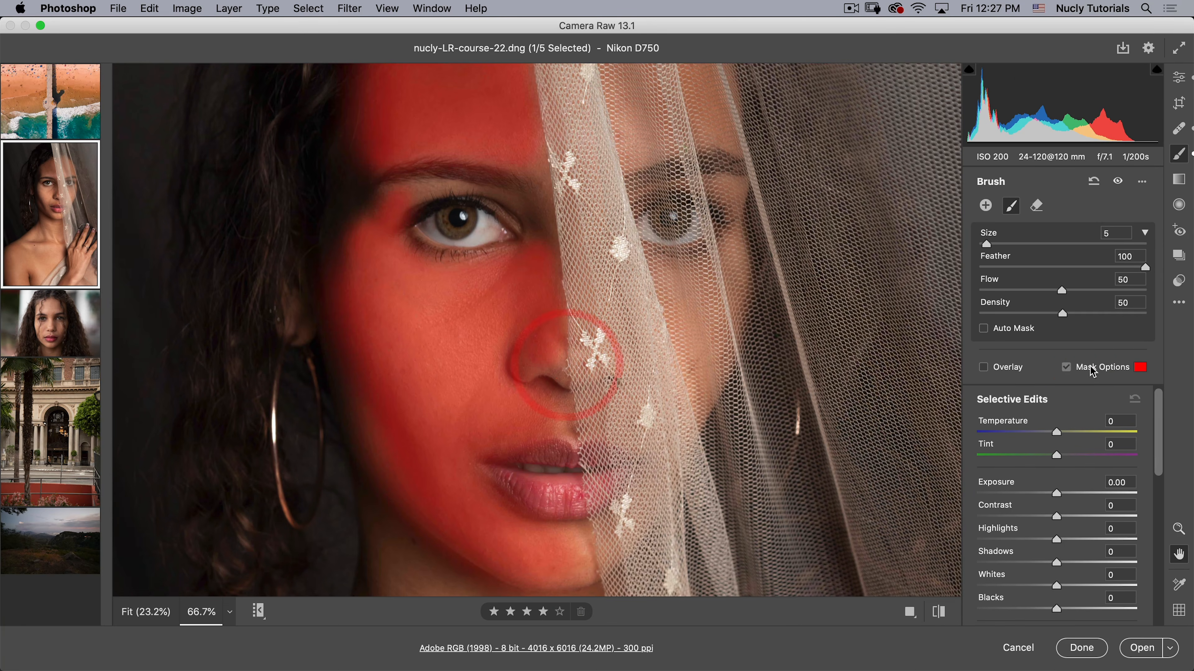
click(1077, 367)
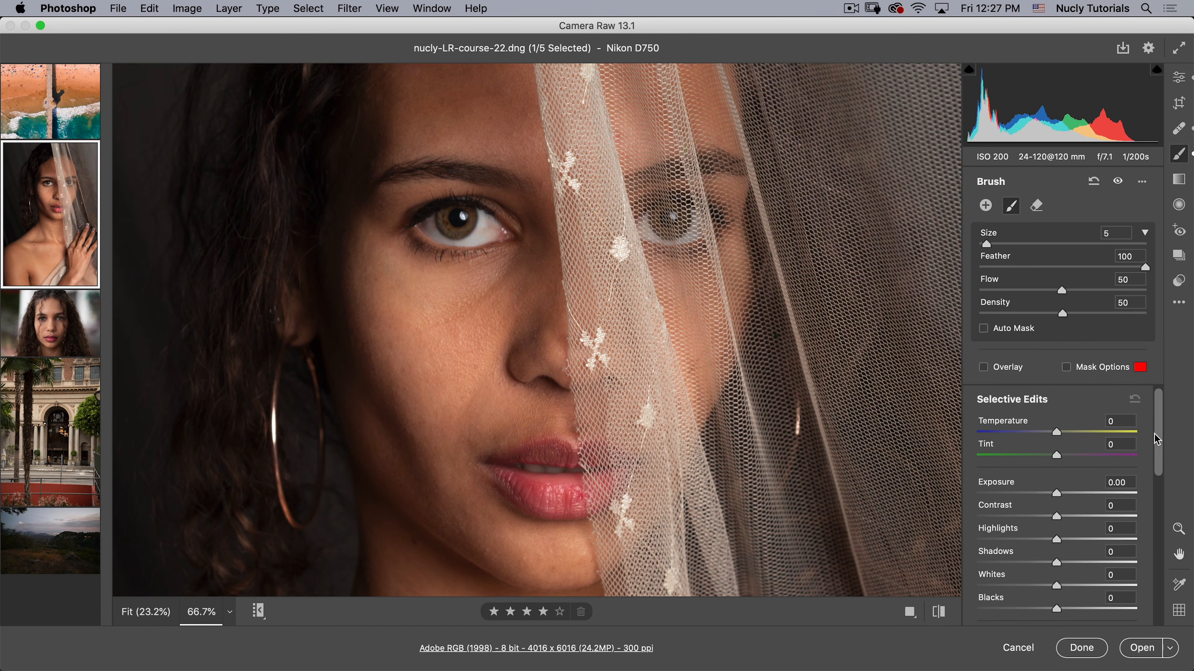
Step: Set the masked skin's Texture to +12, Clarity to -66 and Dehaze to -10
drag(1157, 439, 1141, 595)
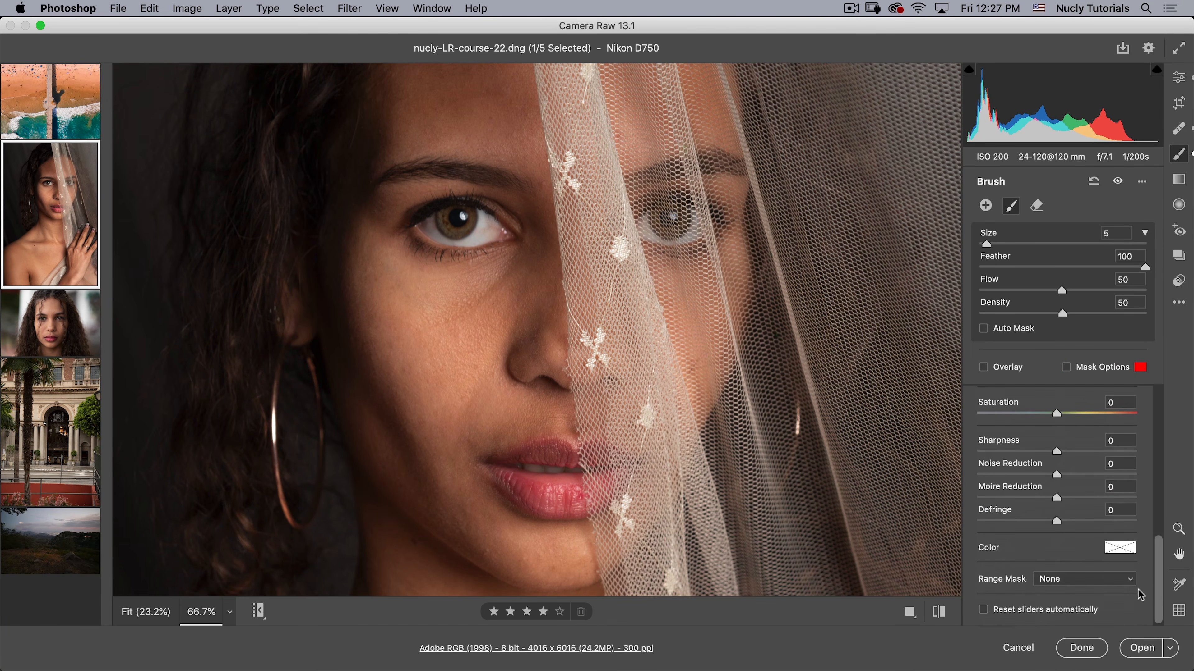
scroll(1141, 595, up, 5)
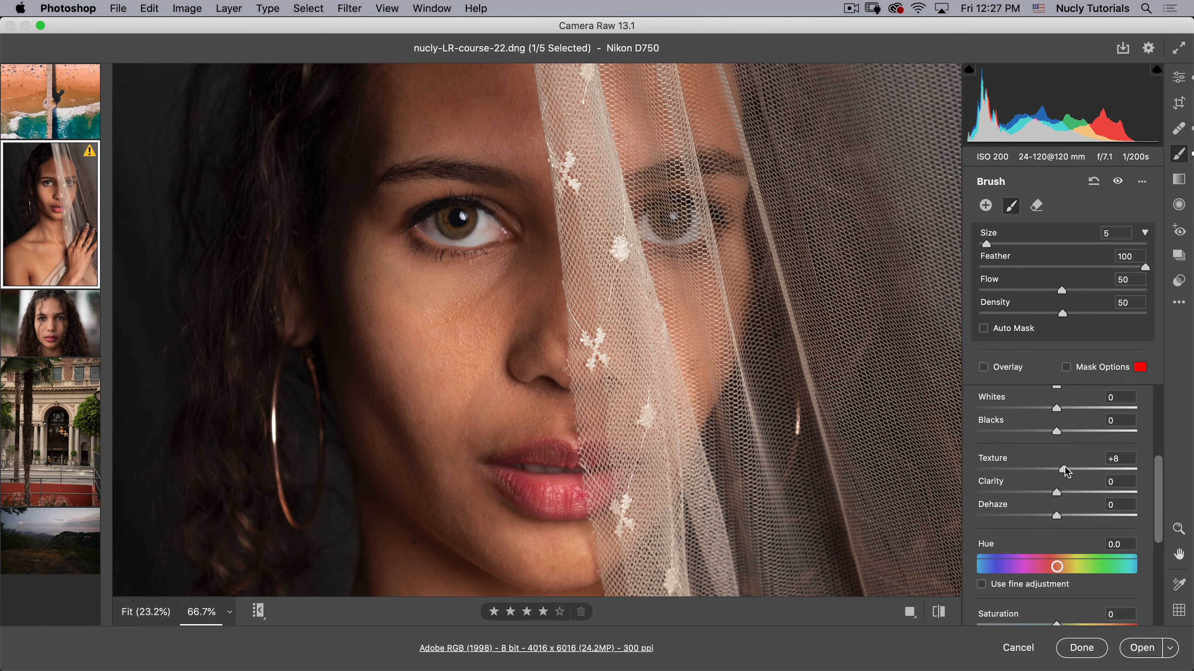
click(1070, 471)
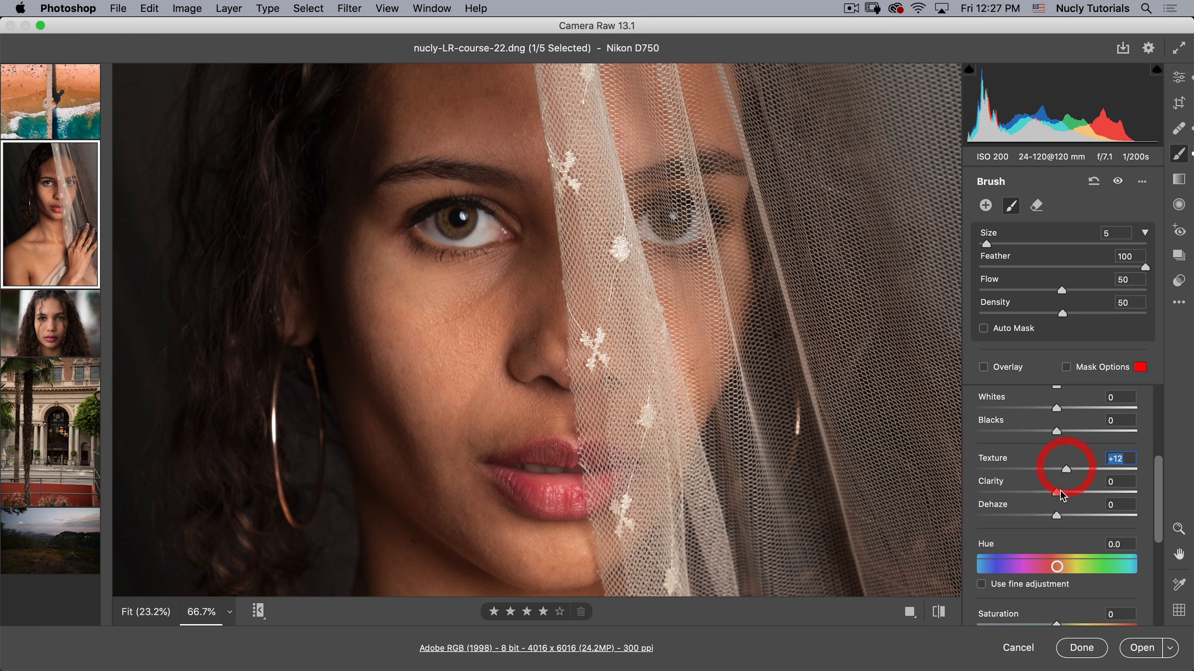
click(1005, 494)
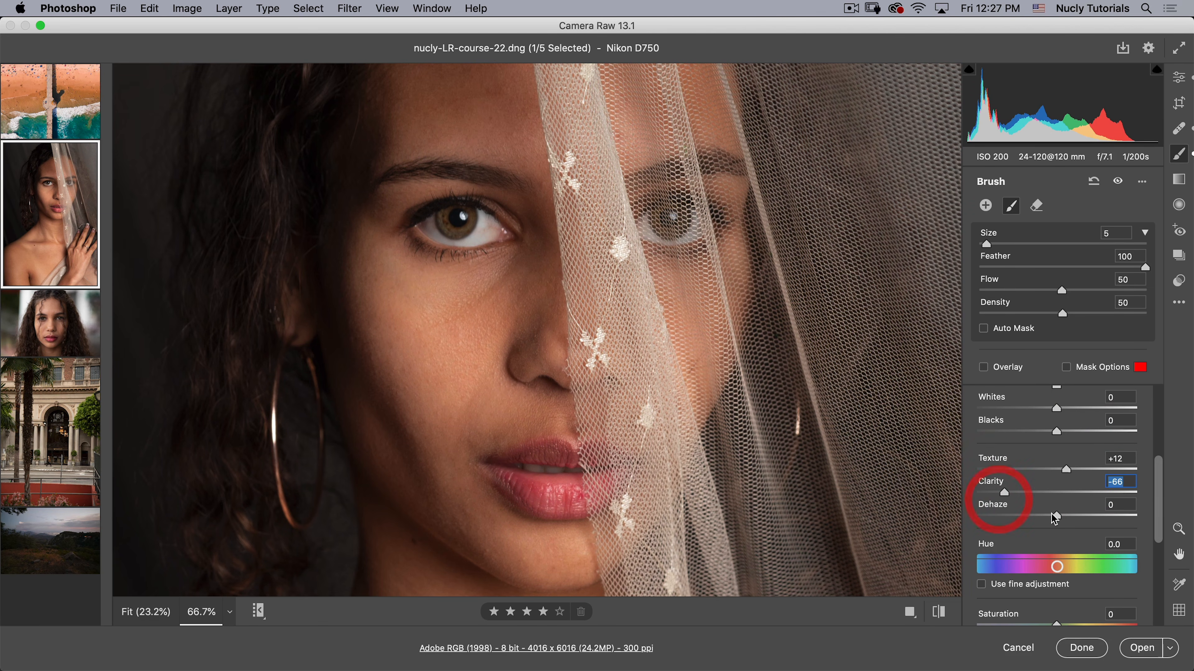
drag(1016, 518, 1014, 520)
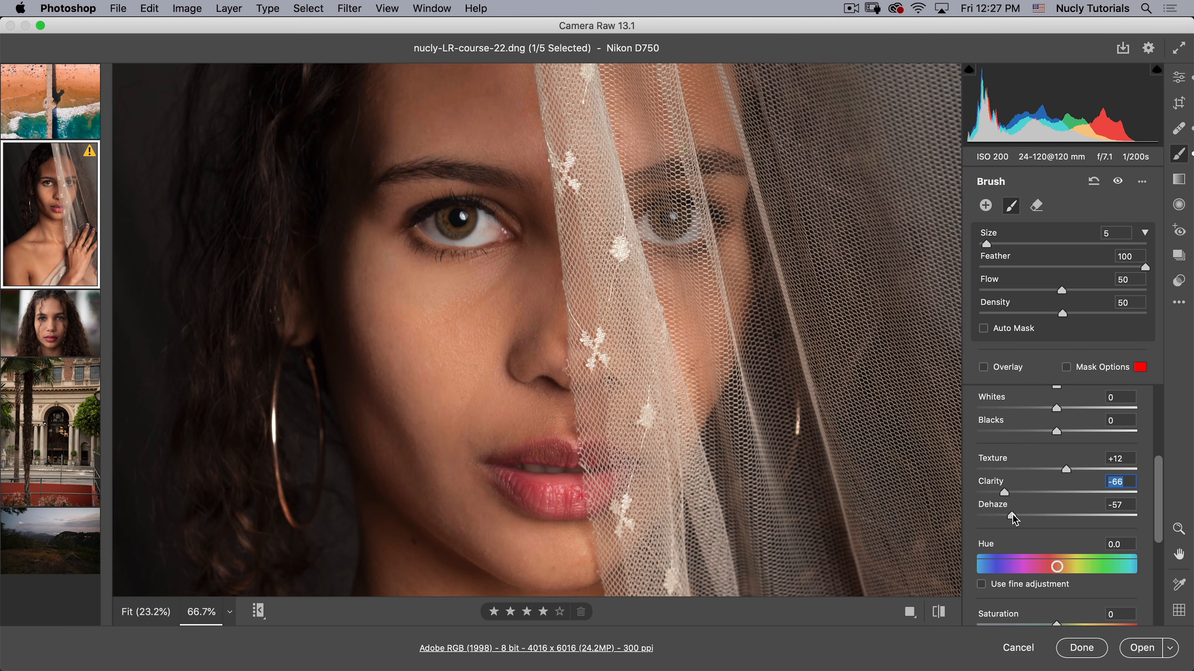
click(1051, 516)
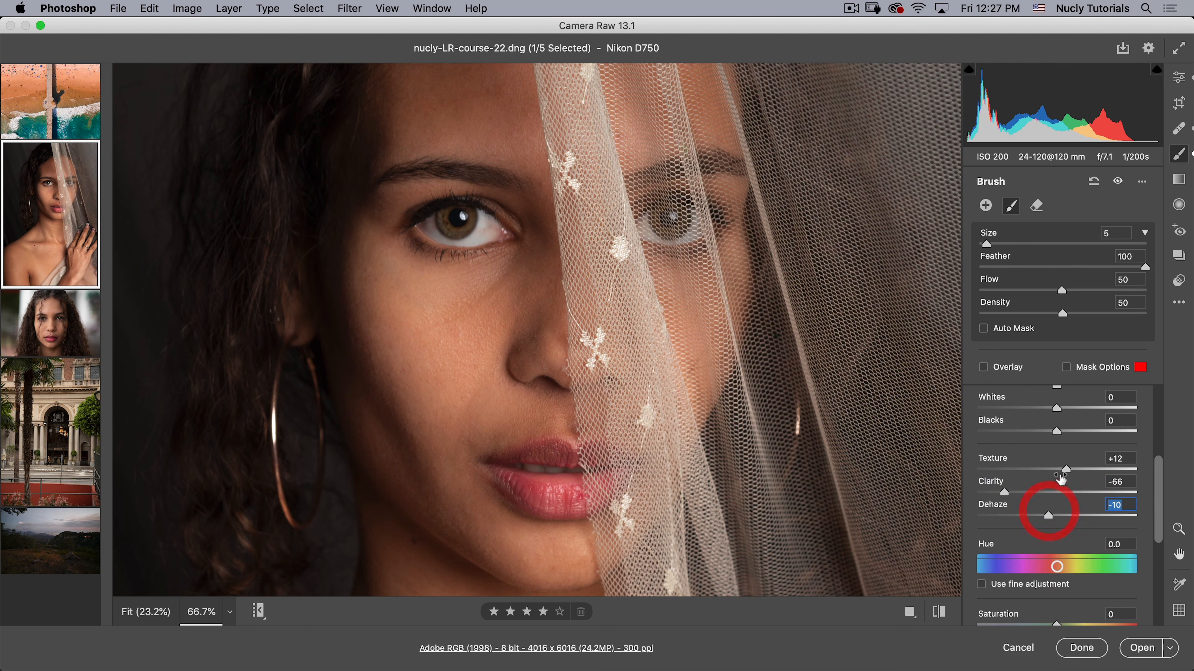
Step: Refine the skin smoothing by setting Texture to +16 and Clarity to -75
click(1068, 470)
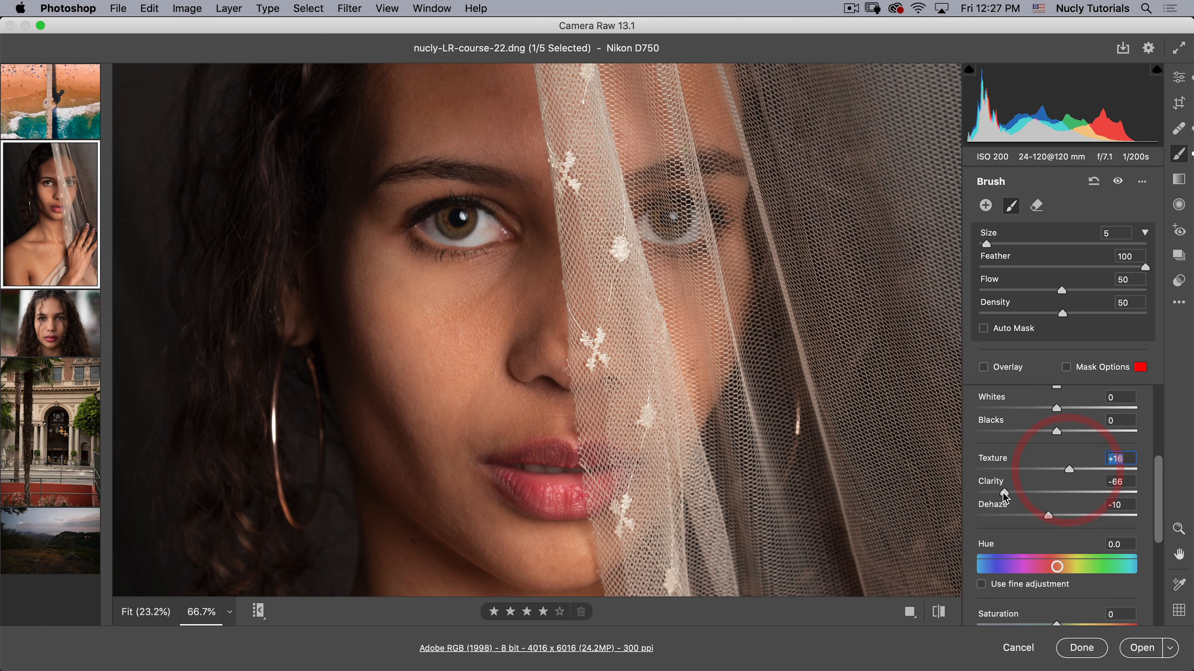
drag(1004, 492, 991, 493)
click(987, 492)
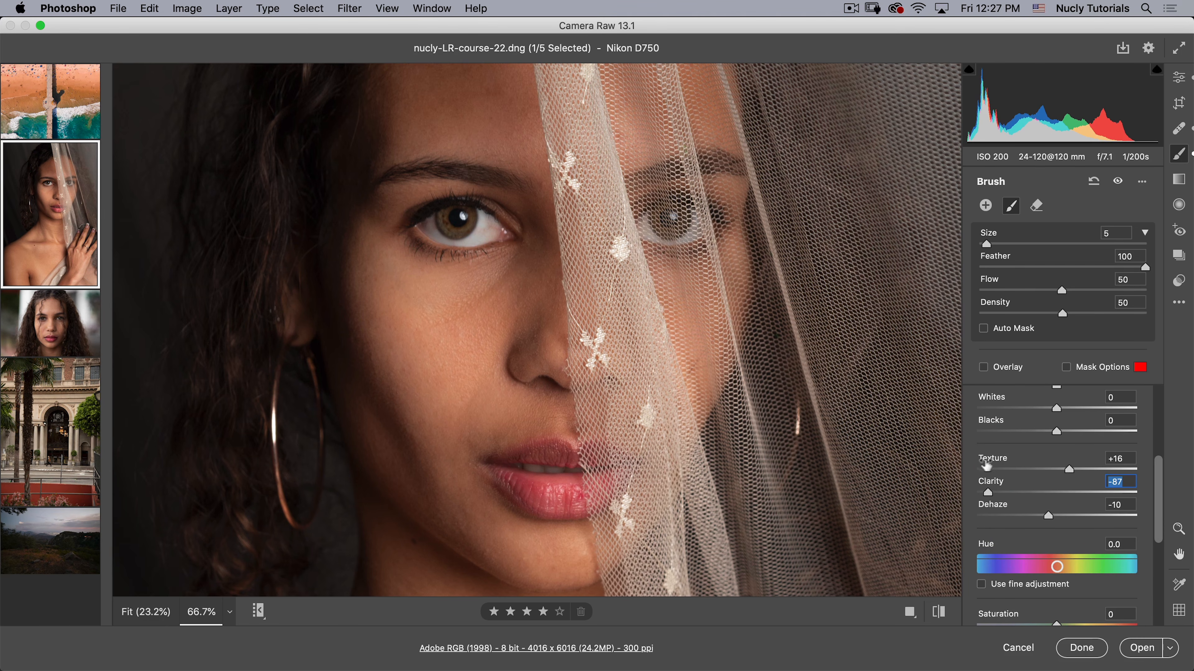
click(998, 494)
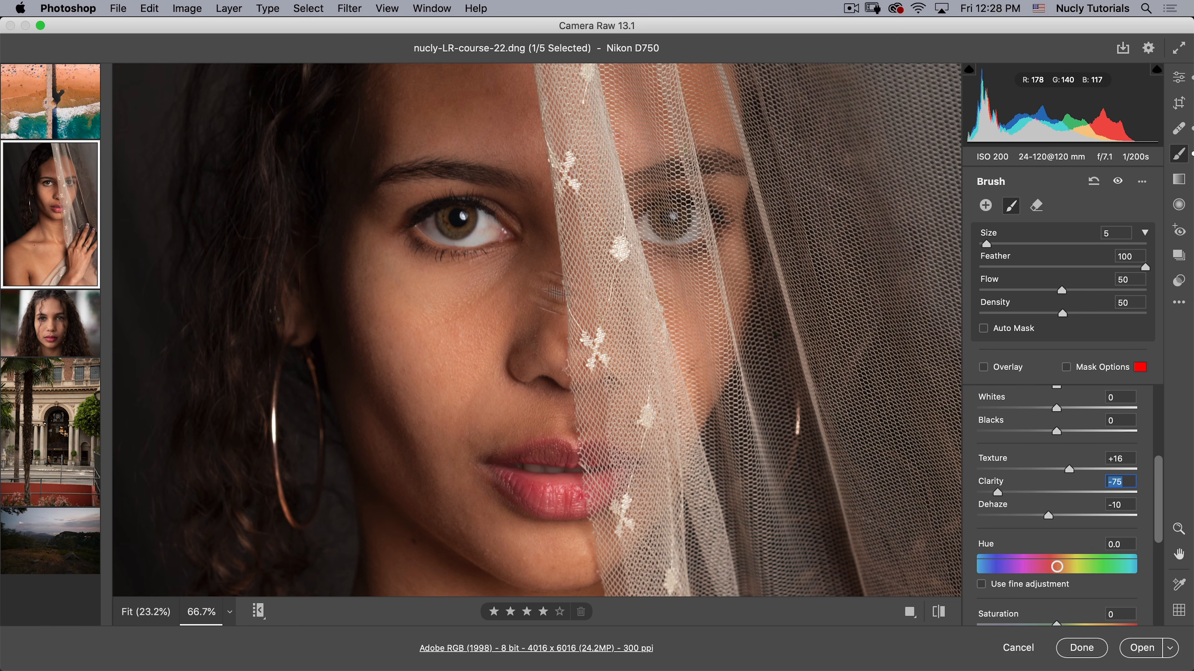
Step: Compare the face with and without the brush adjustments, leaving them switched on
key(backslash)
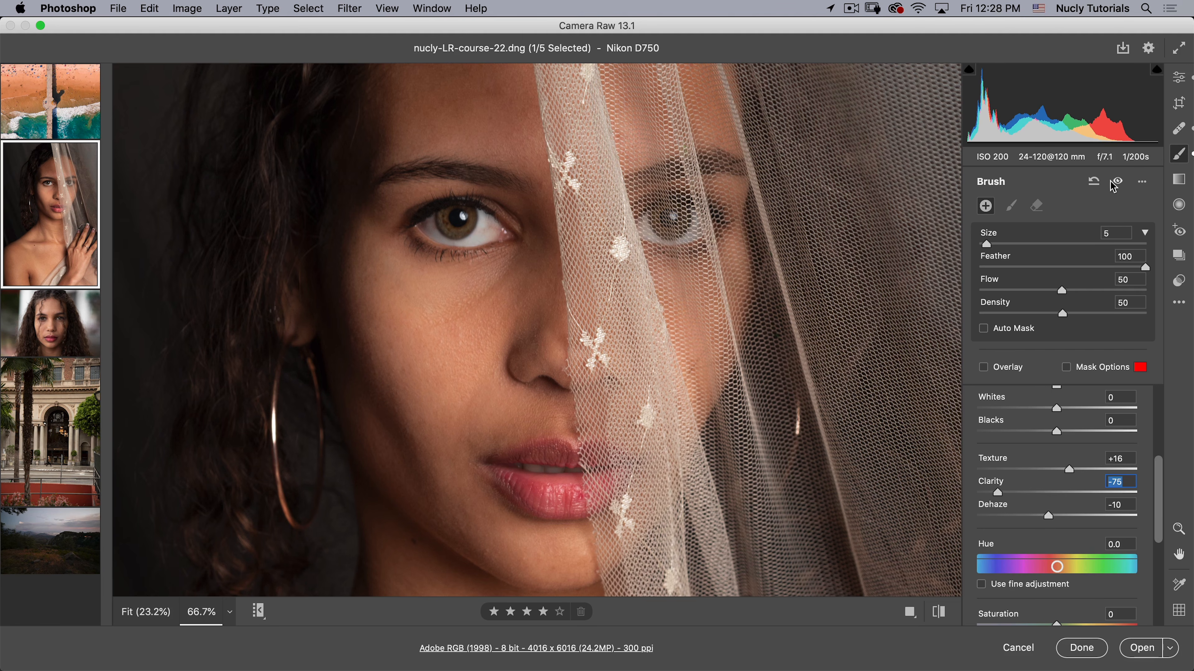
click(1120, 183)
click(1121, 183)
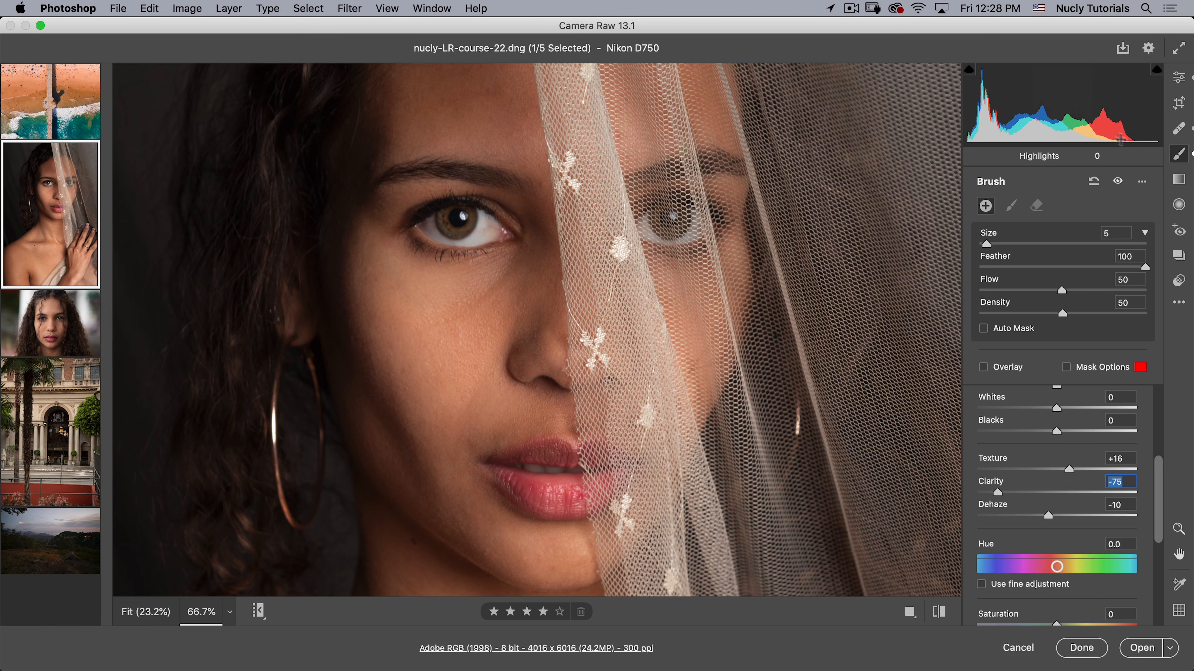
click(1121, 183)
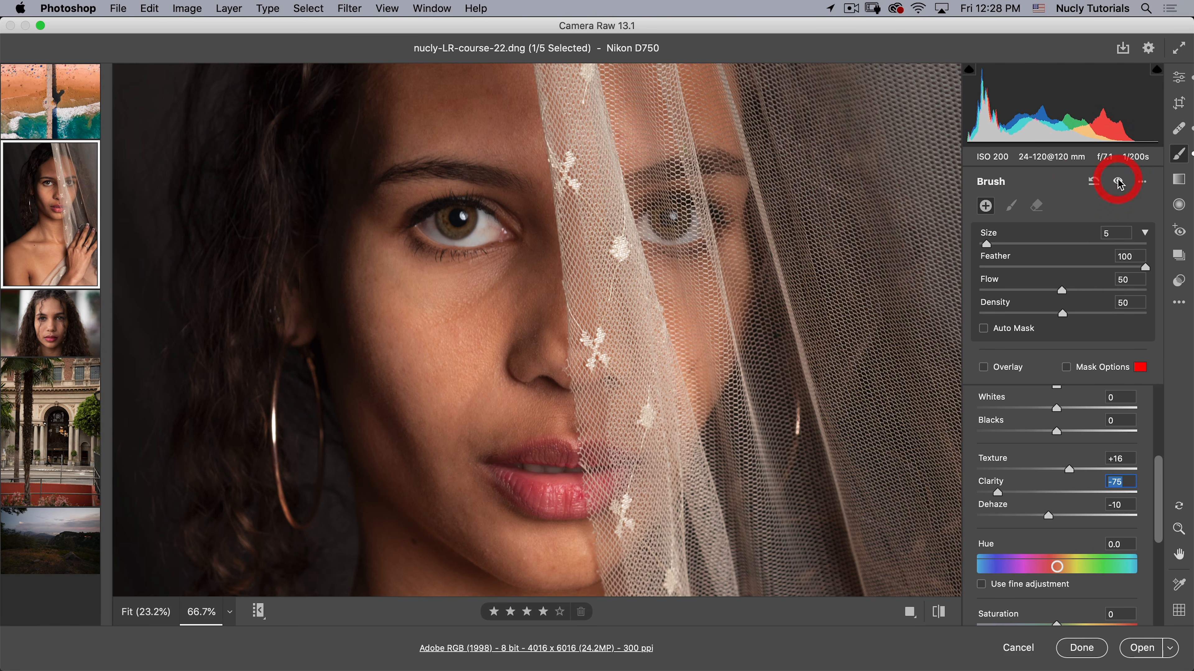
click(1120, 183)
click(1121, 183)
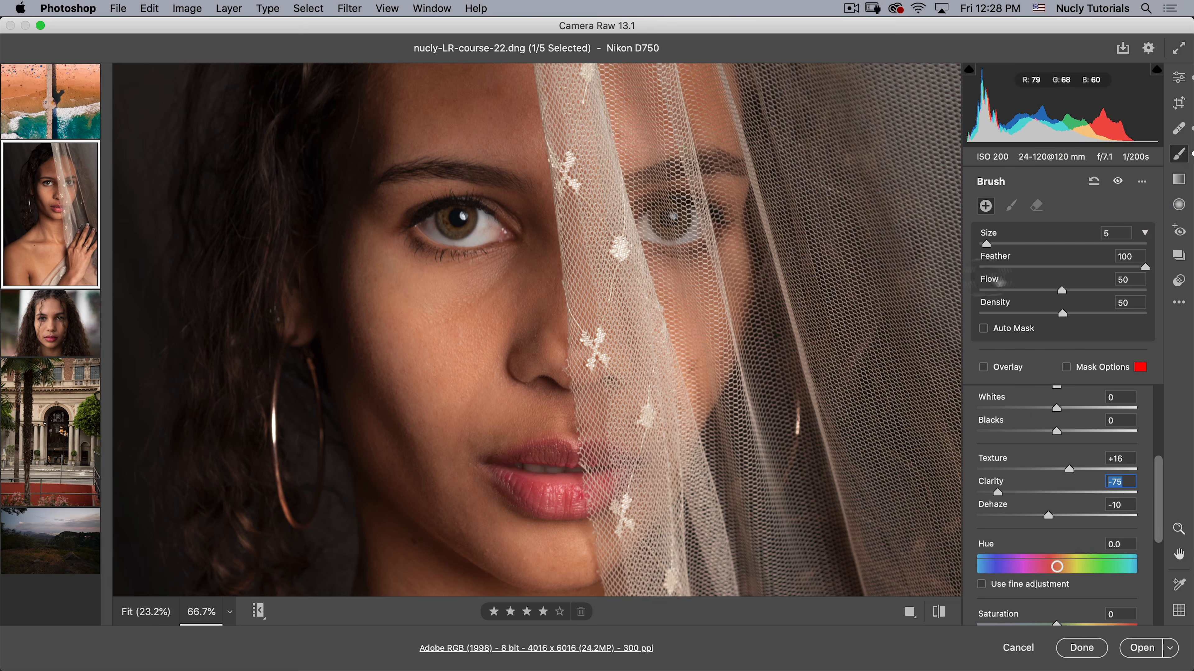
Step: Save the current brush settings as a new local correction preset named "skin" and fit the whole portrait in view
click(1143, 185)
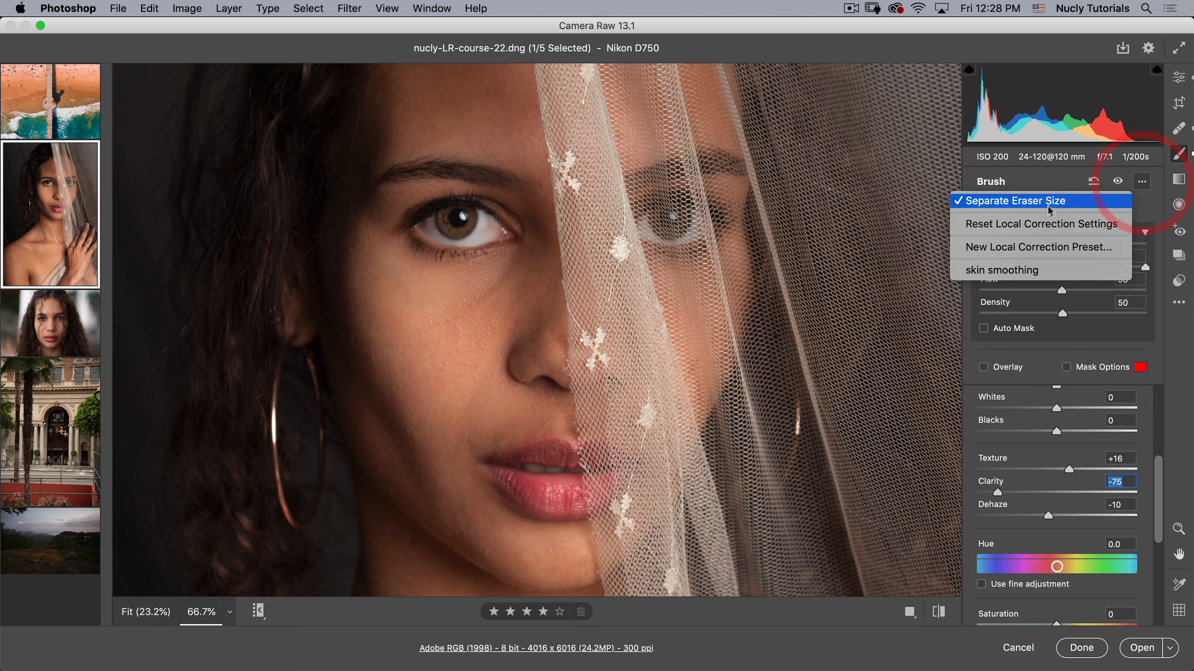
click(993, 250)
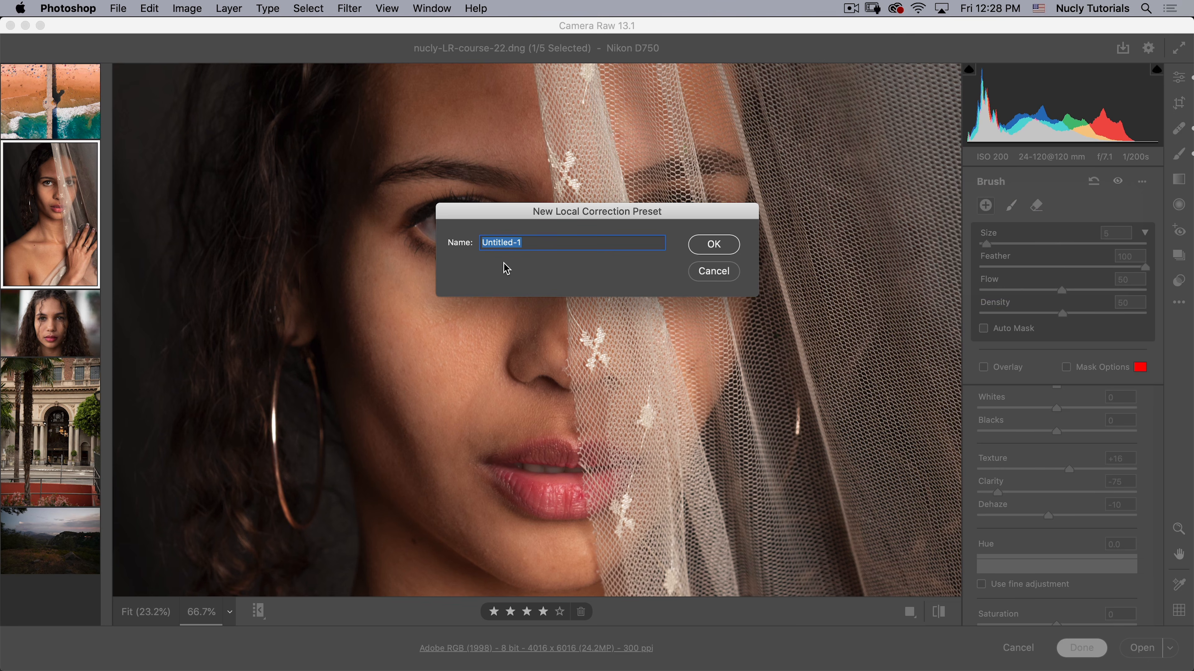
text(skin)
key(Return)
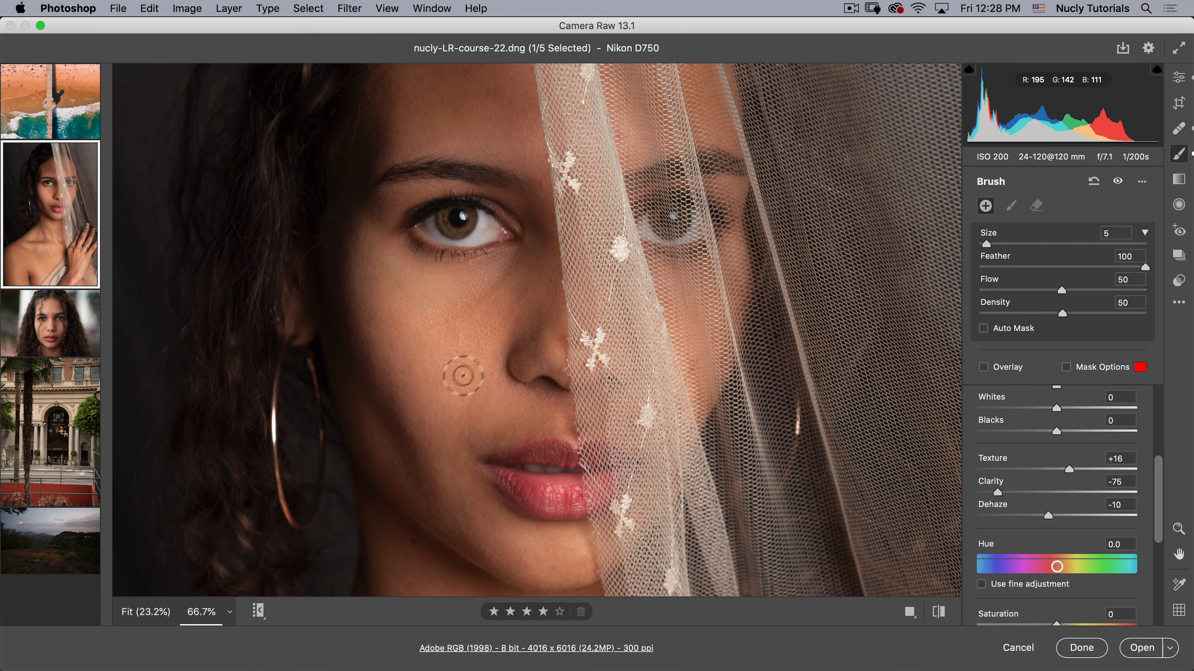
key(super+0)
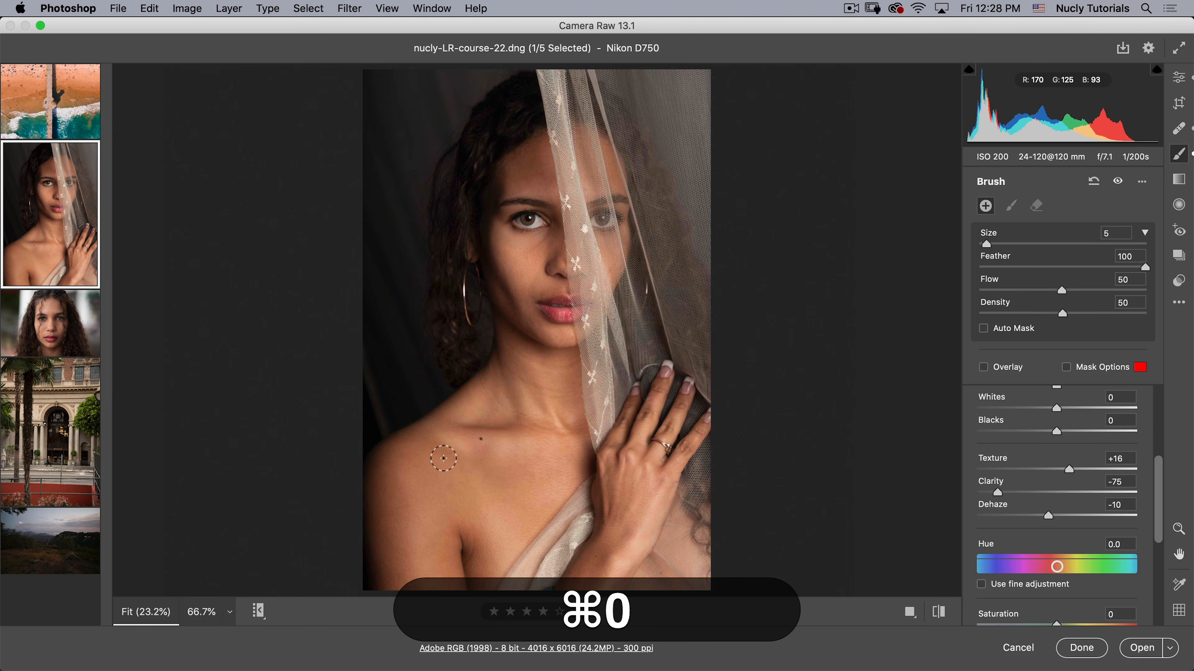
Step: Apply the "skin" correction preset and brush it over the neck, chest and shoulder, reducing the brush to size 10
click(1143, 181)
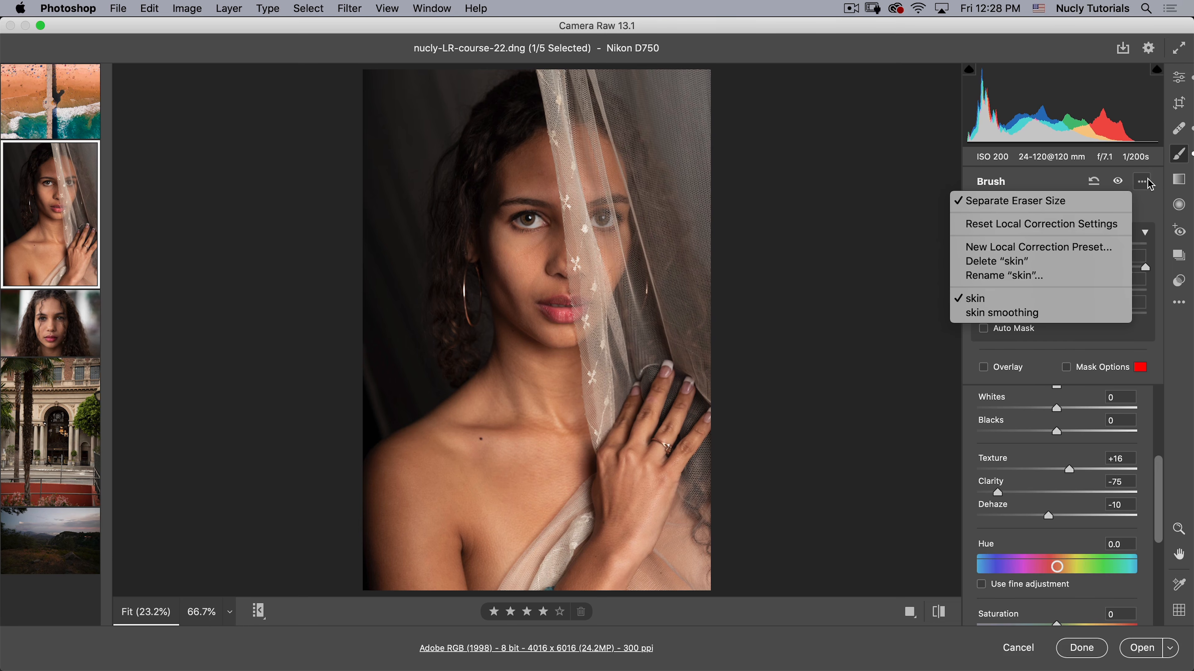
click(992, 301)
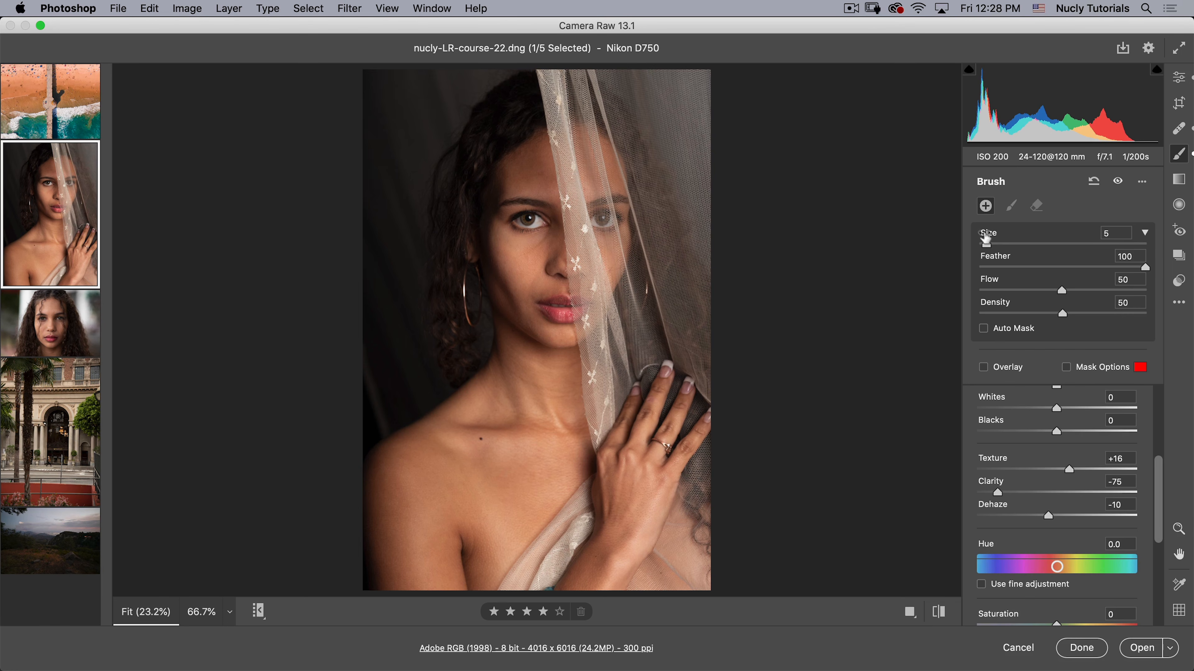
mouse_move(540, 449)
mouse_down()
mouse_move(522, 433)
mouse_move(446, 486)
mouse_move(421, 559)
mouse_move(519, 458)
mouse_up()
key(bracketleft)
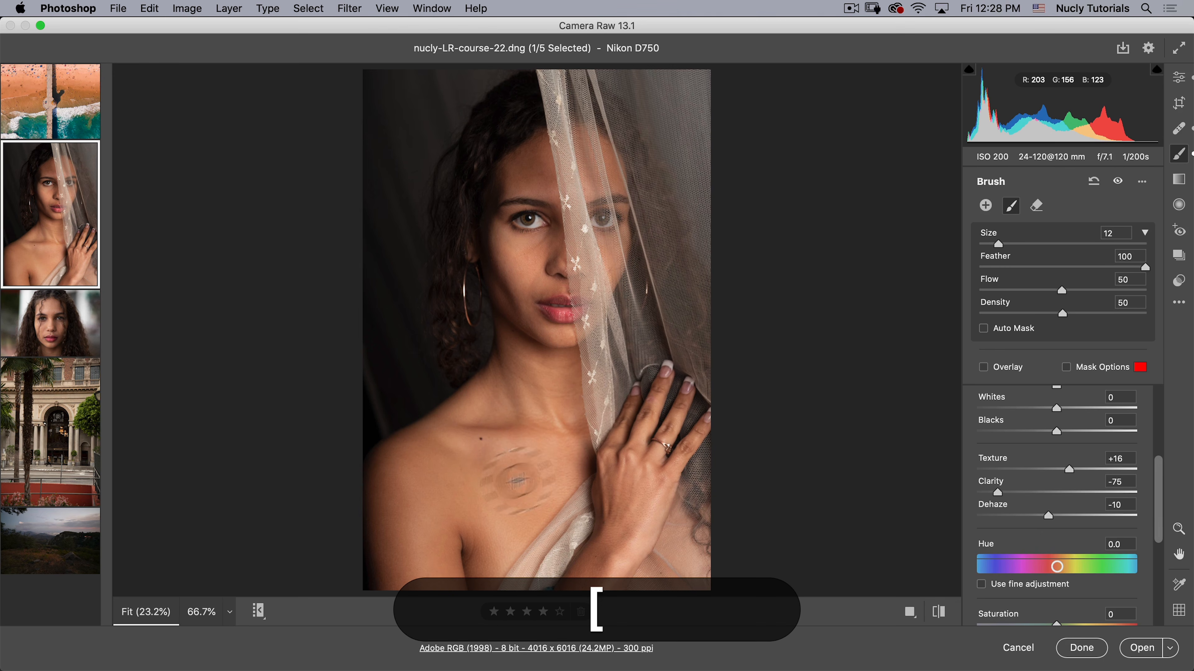
click(539, 391)
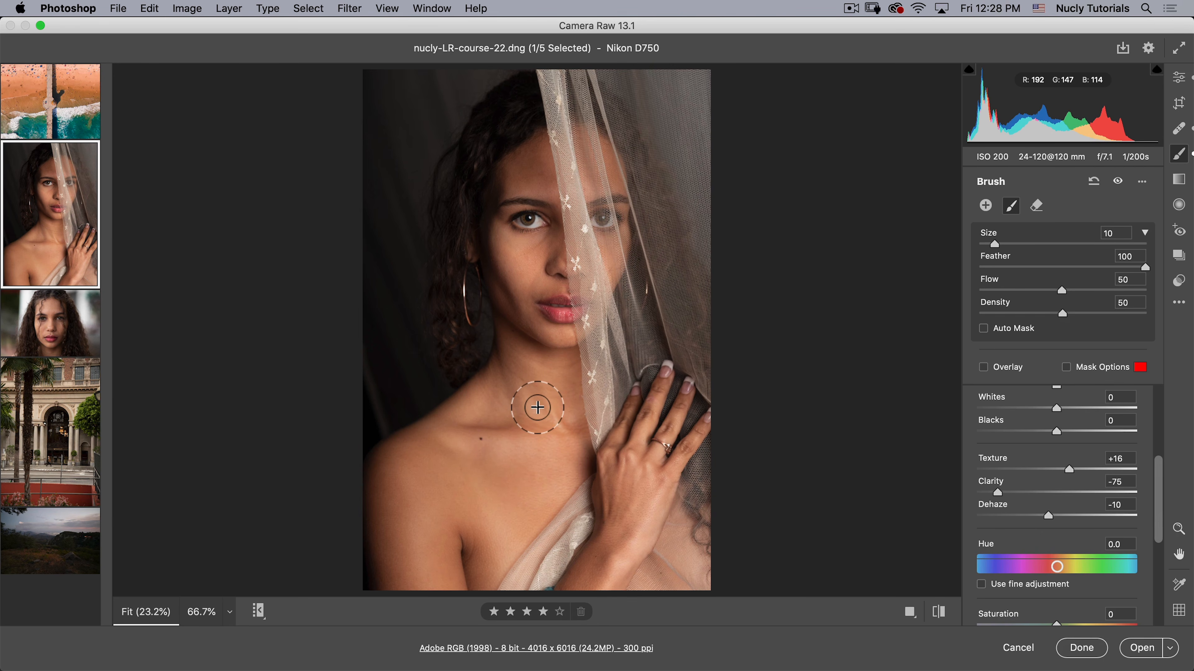
Step: Show the red mask without the adjustment pins and fill in the remaining skin on the neck
key(v)
key(v)
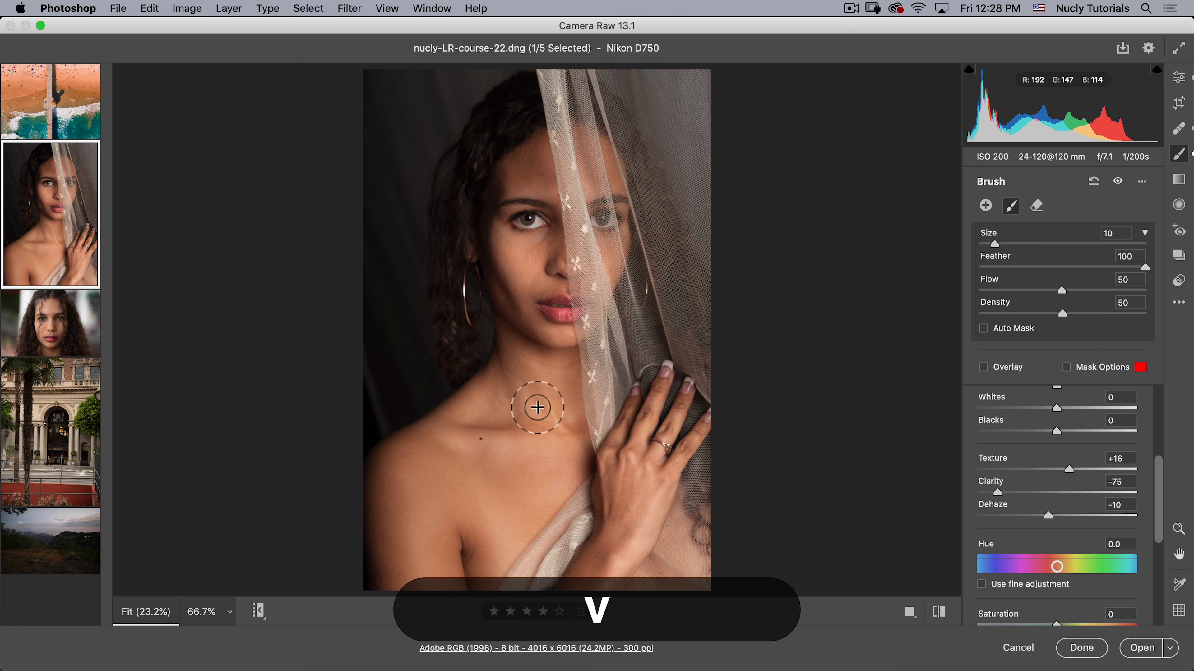
key(y)
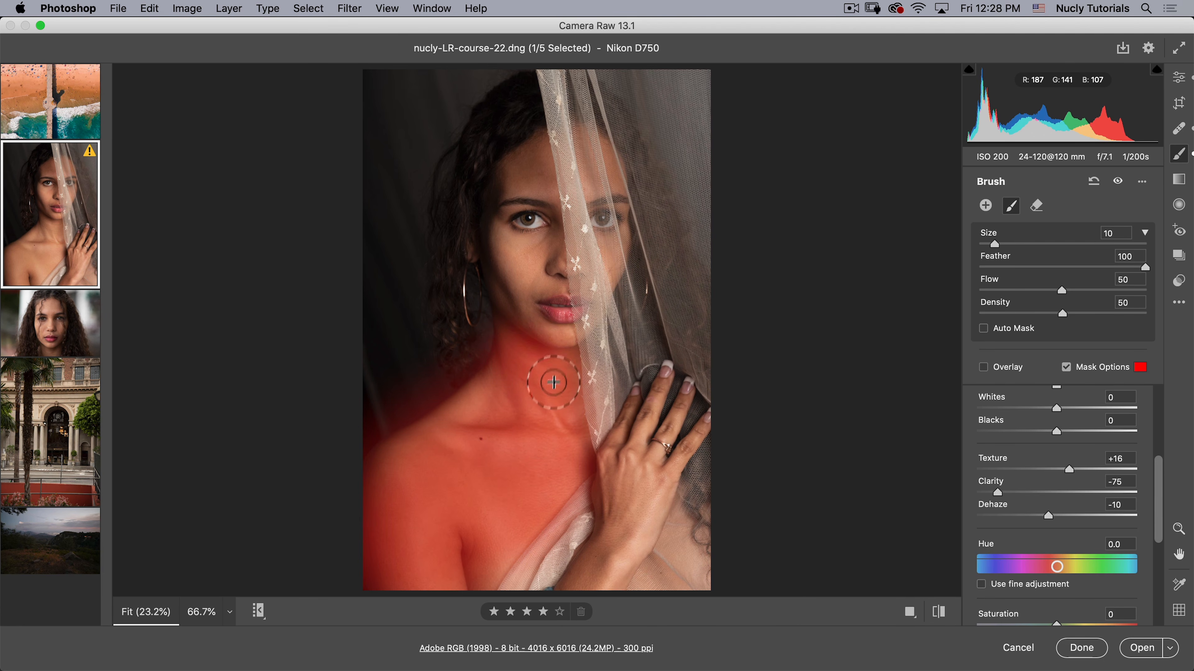
click(549, 395)
Step: Erase the mask spill from the dark background above the shoulder with an eraser of size 10 and feather 23
key(alt)
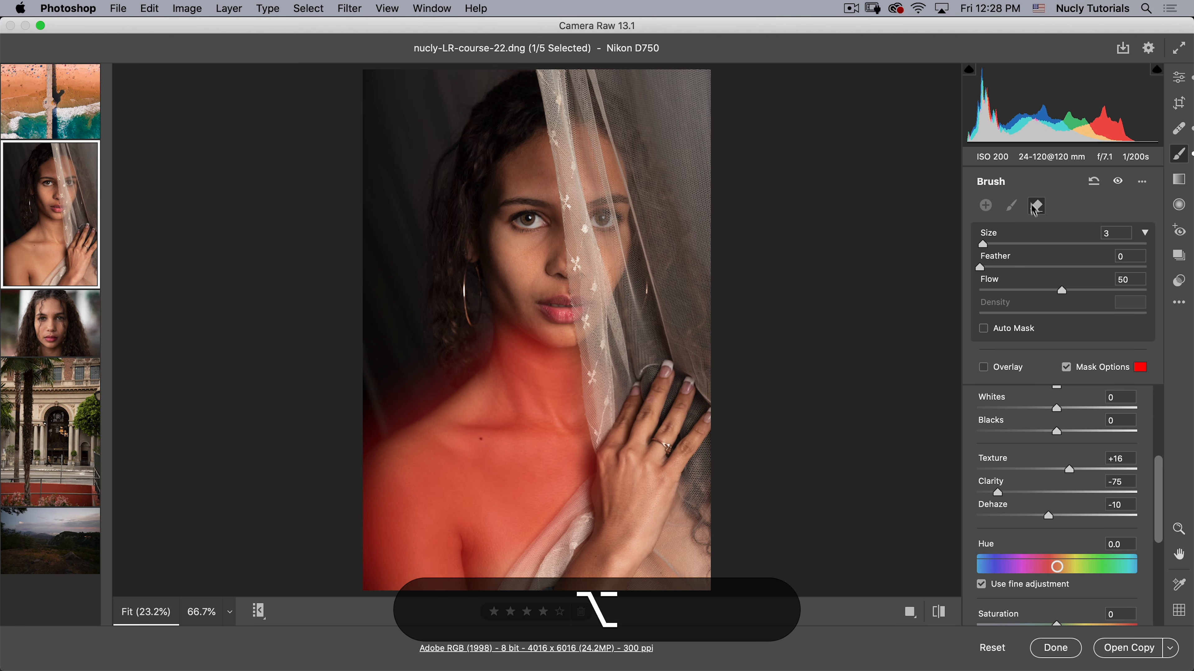
mouse_move(982, 244)
mouse_down()
mouse_move(1039, 245)
mouse_move(1017, 267)
mouse_up()
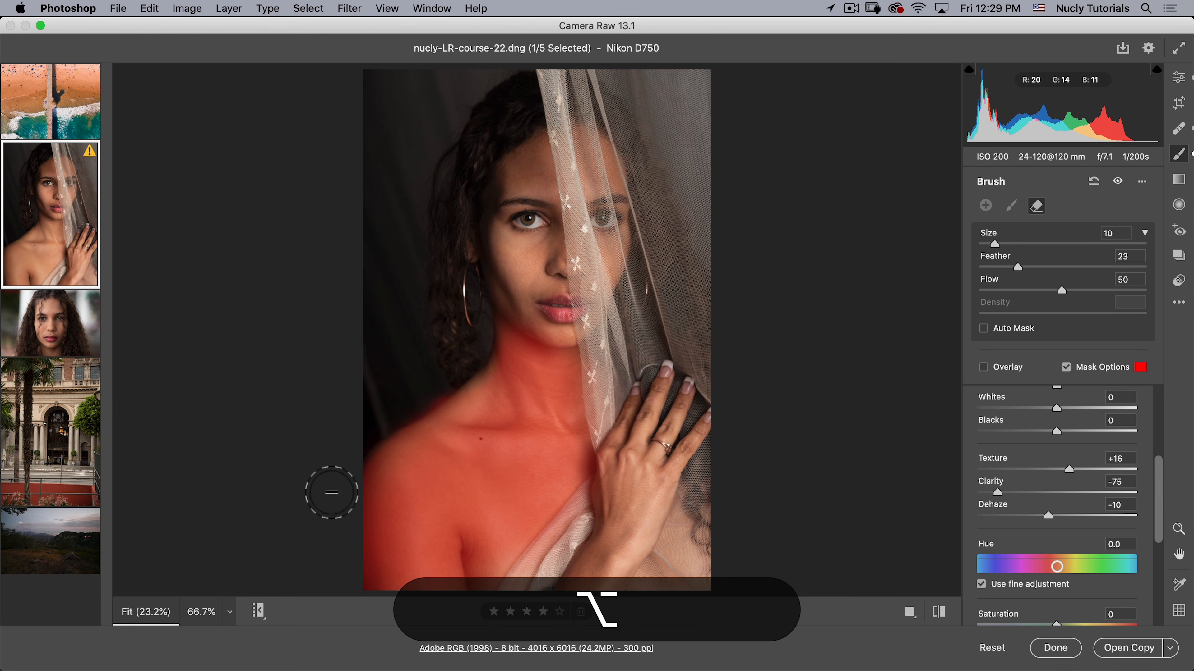
mouse_move(410, 385)
mouse_down()
mouse_move(418, 357)
mouse_move(407, 397)
mouse_move(443, 337)
mouse_move(346, 391)
mouse_move(267, 379)
mouse_up()
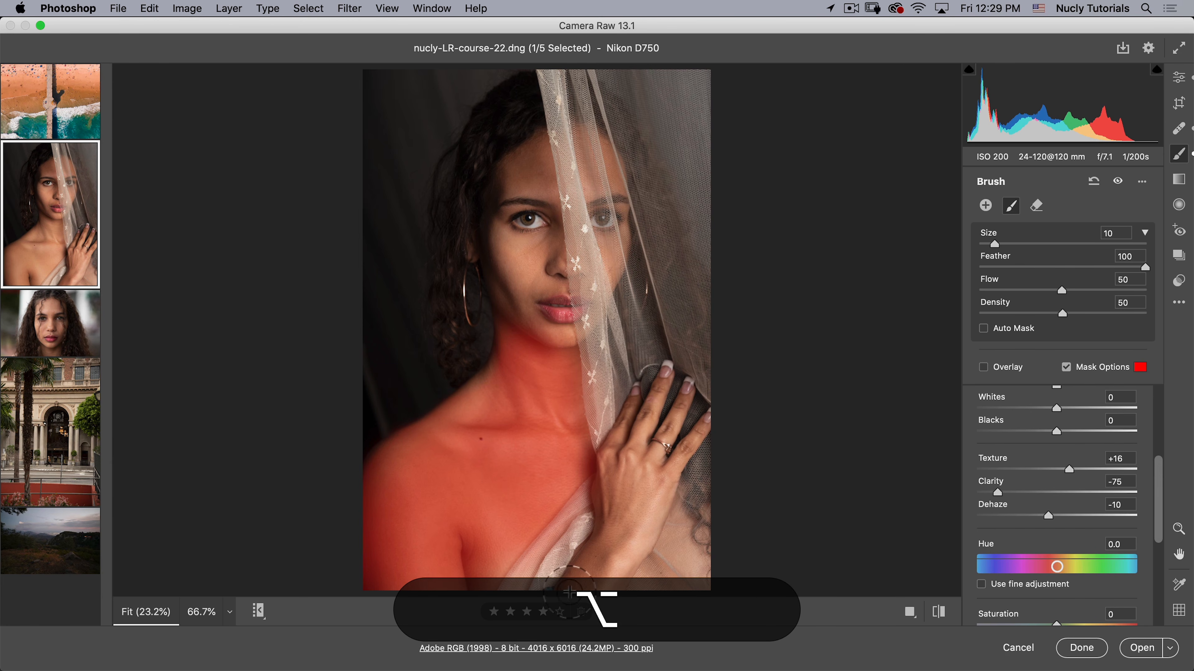
Step: Extend the skin smoothing mask over the forearm and hand, and hide the mask and pins
mouse_move(588, 574)
mouse_down()
mouse_move(624, 467)
mouse_move(645, 436)
mouse_move(655, 478)
mouse_move(629, 545)
mouse_move(640, 562)
mouse_move(593, 598)
mouse_up()
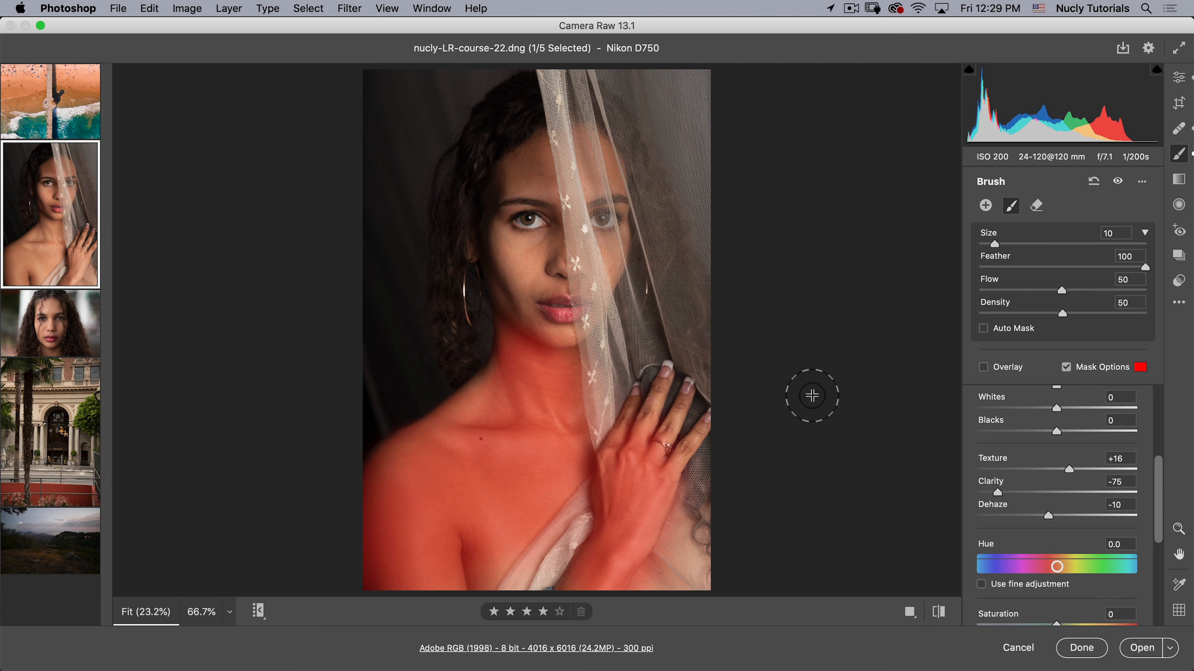
key(v)
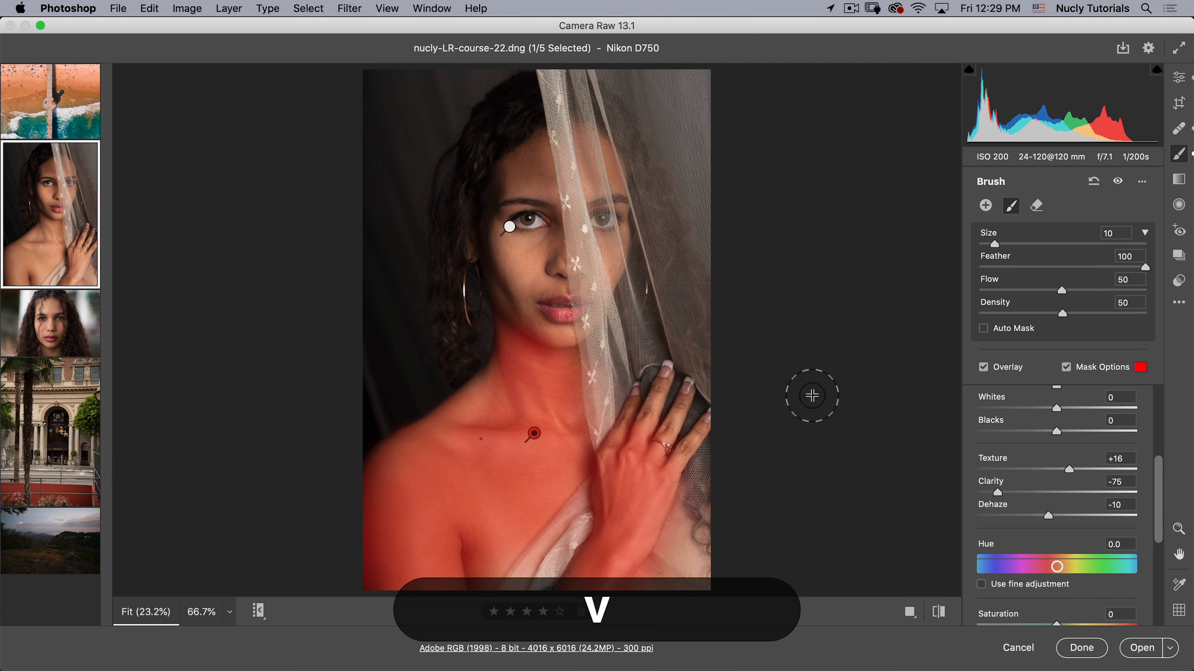
key(v)
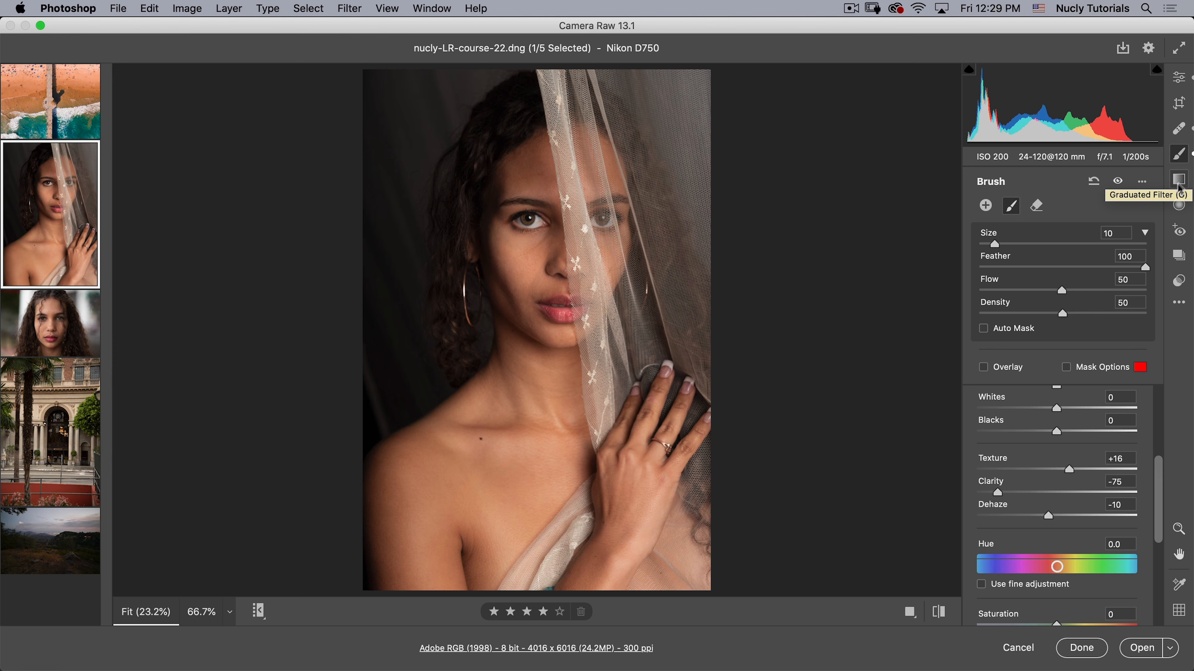
Step: Switch to the Radial Filter and zoom in to 66.7% on the eye not covered by the veil
click(1178, 207)
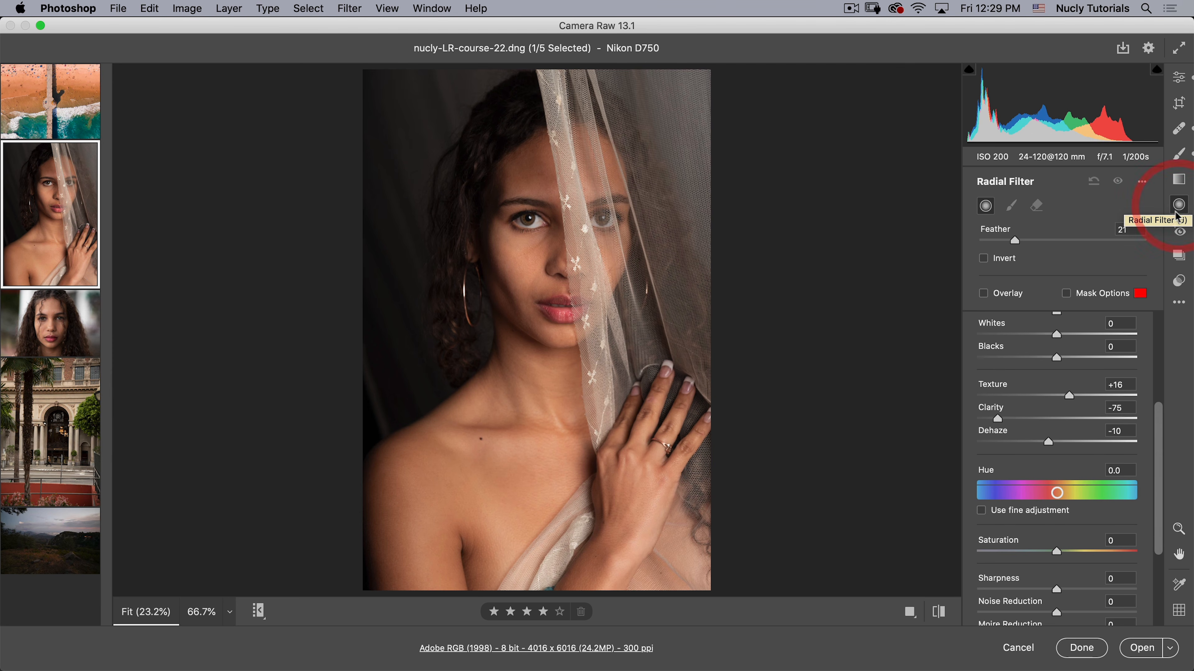
key(space)
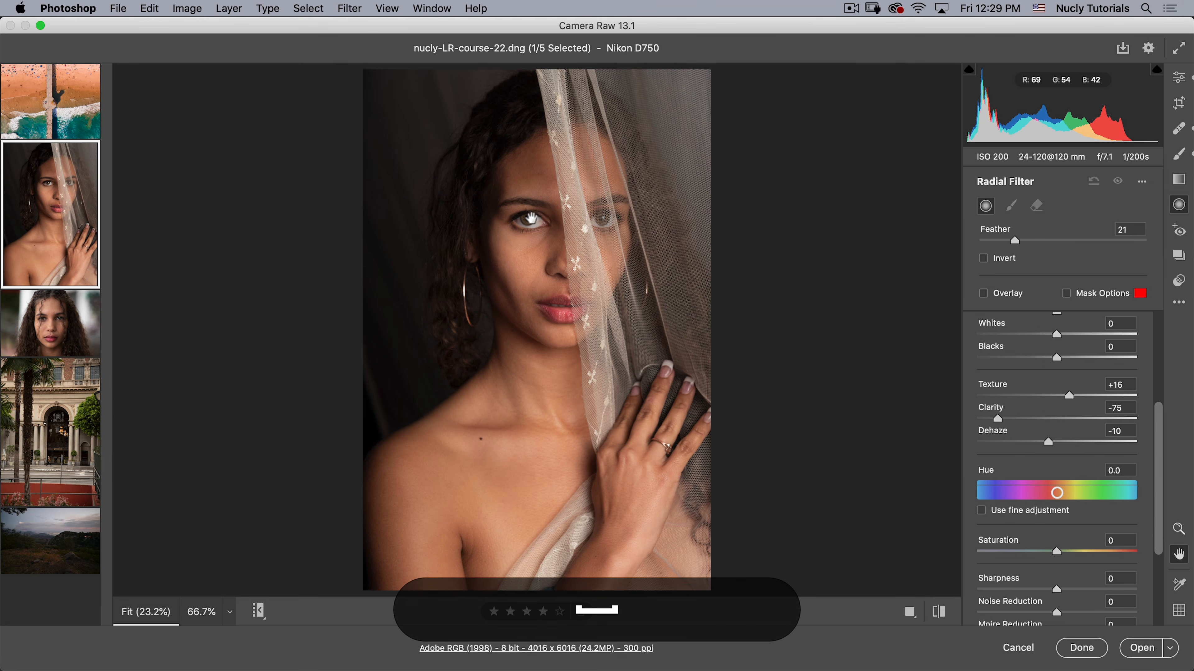
click(529, 219)
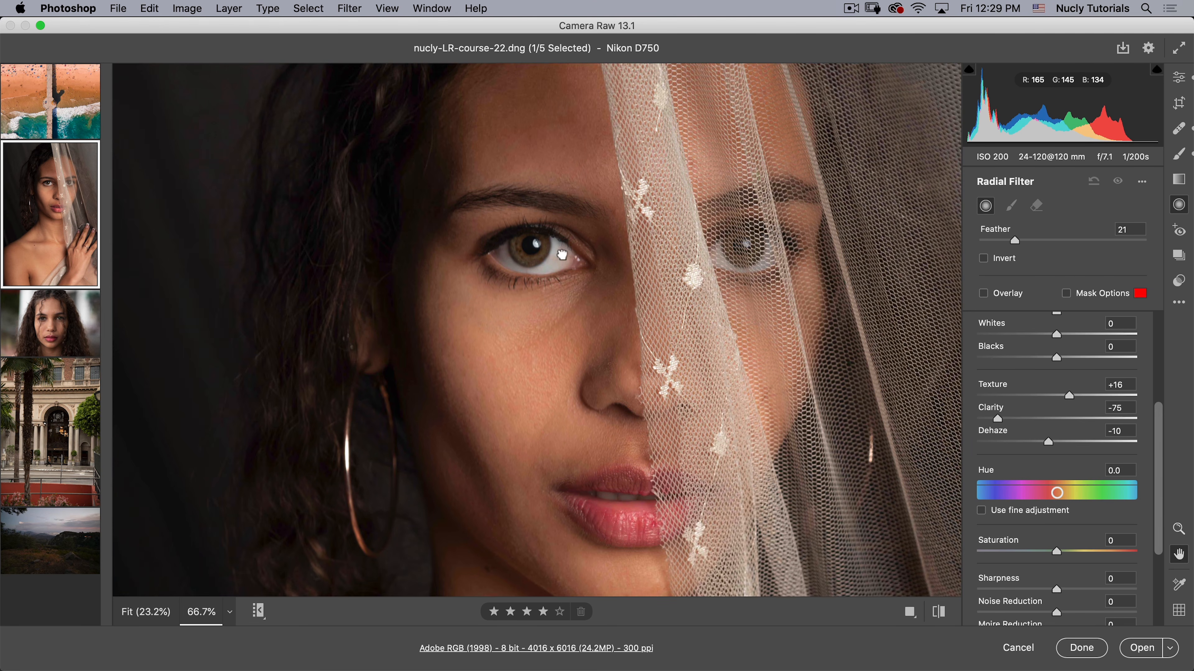
drag(562, 256, 524, 251)
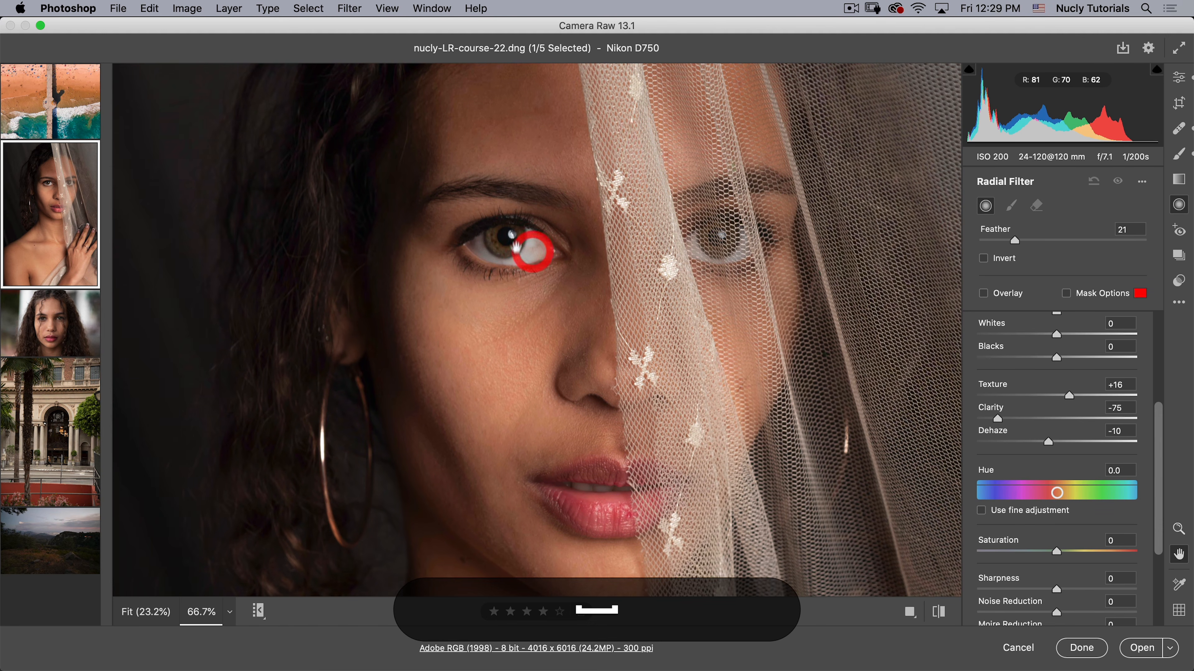
Step: Reset the Radial Filter's local correction settings to their defaults
click(1142, 181)
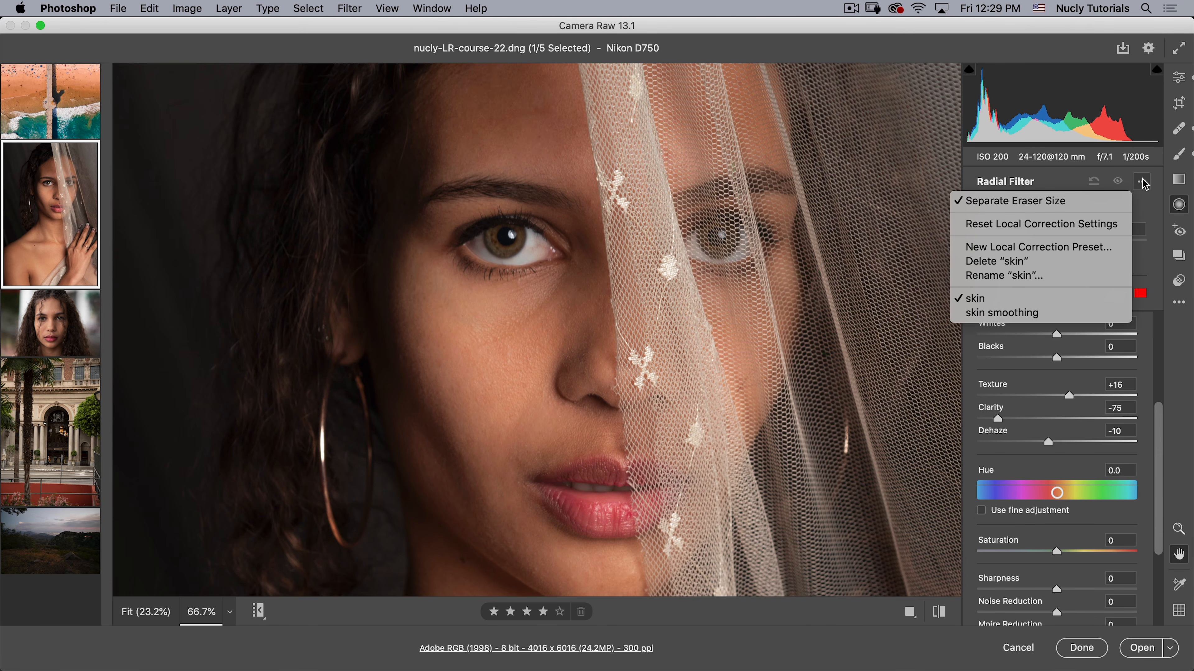
click(999, 226)
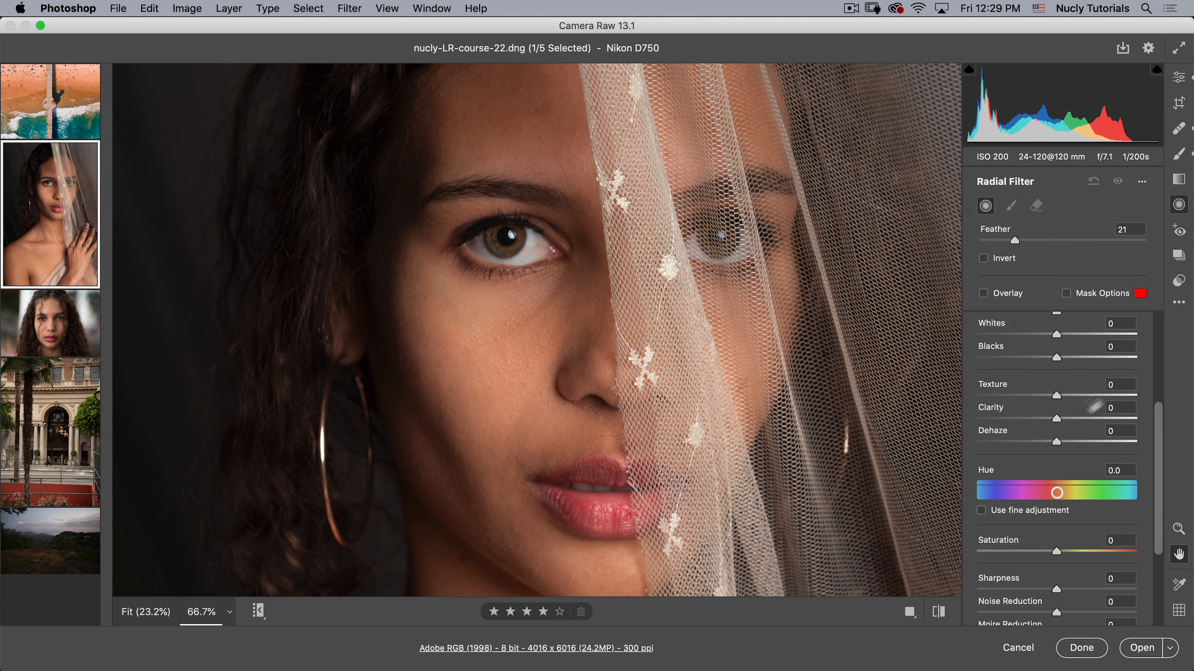
drag(1159, 421, 1160, 290)
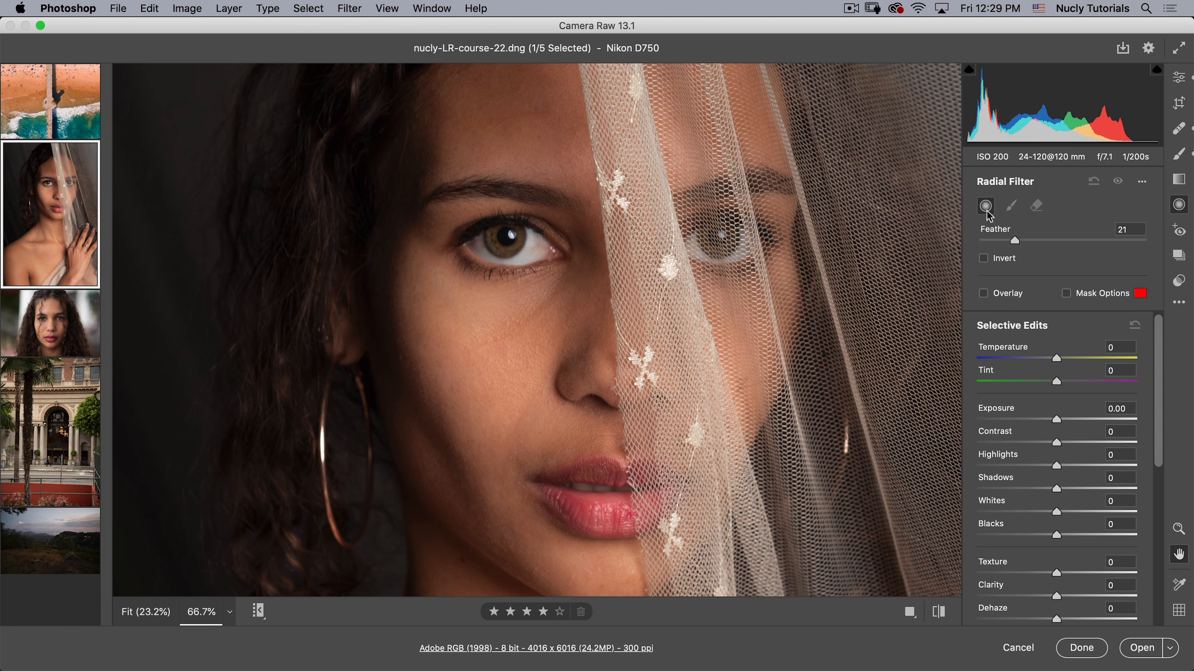
Step: Draw a small circular radial filter over the iris of the uncovered eye, show its overlay and centre it on the pupil
key(super+z)
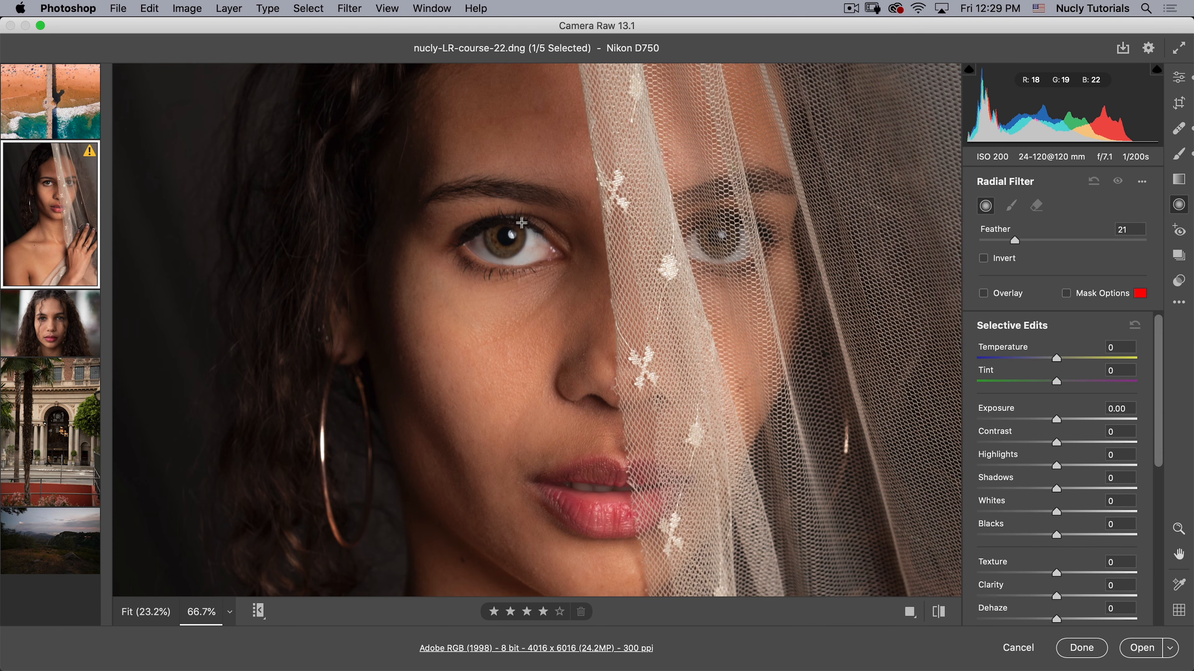
key(alt)
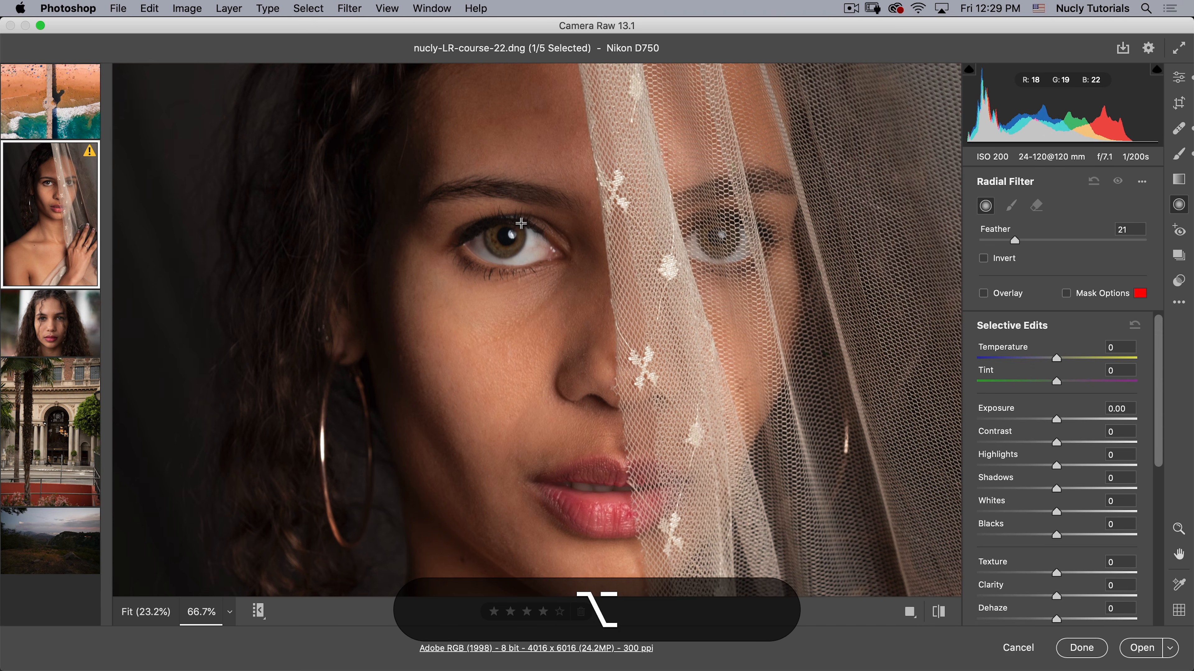
drag(521, 222, 545, 250)
click(1006, 293)
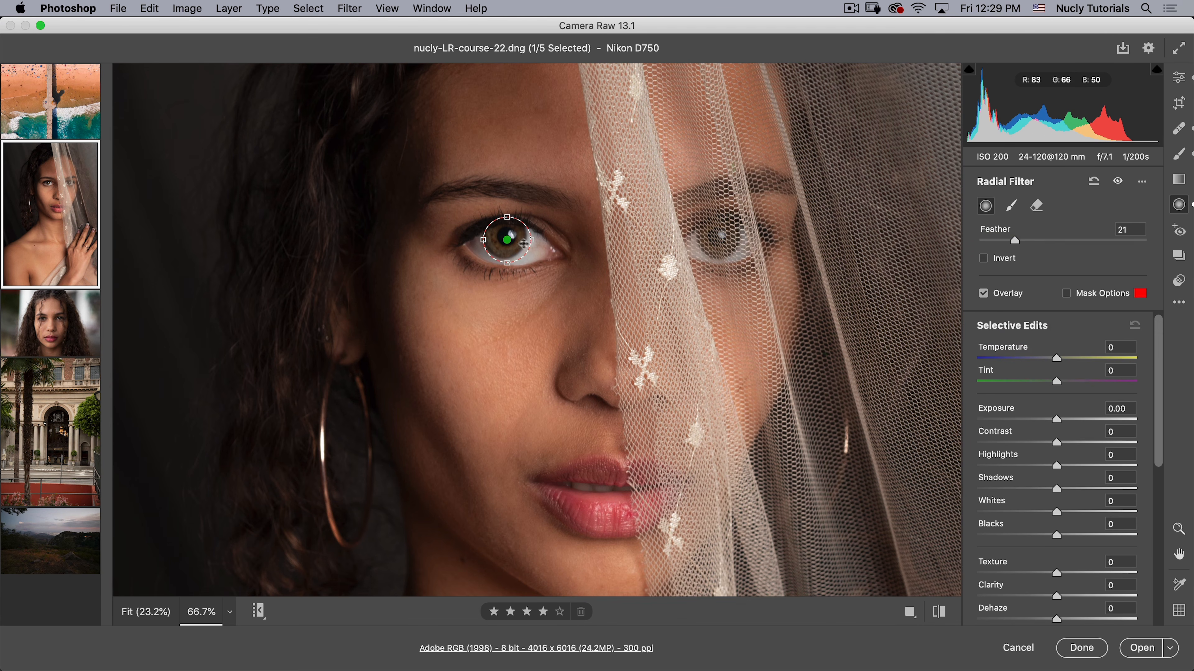
mouse_move(517, 240)
mouse_down()
mouse_move(528, 238)
mouse_move(504, 238)
mouse_up()
click(509, 258)
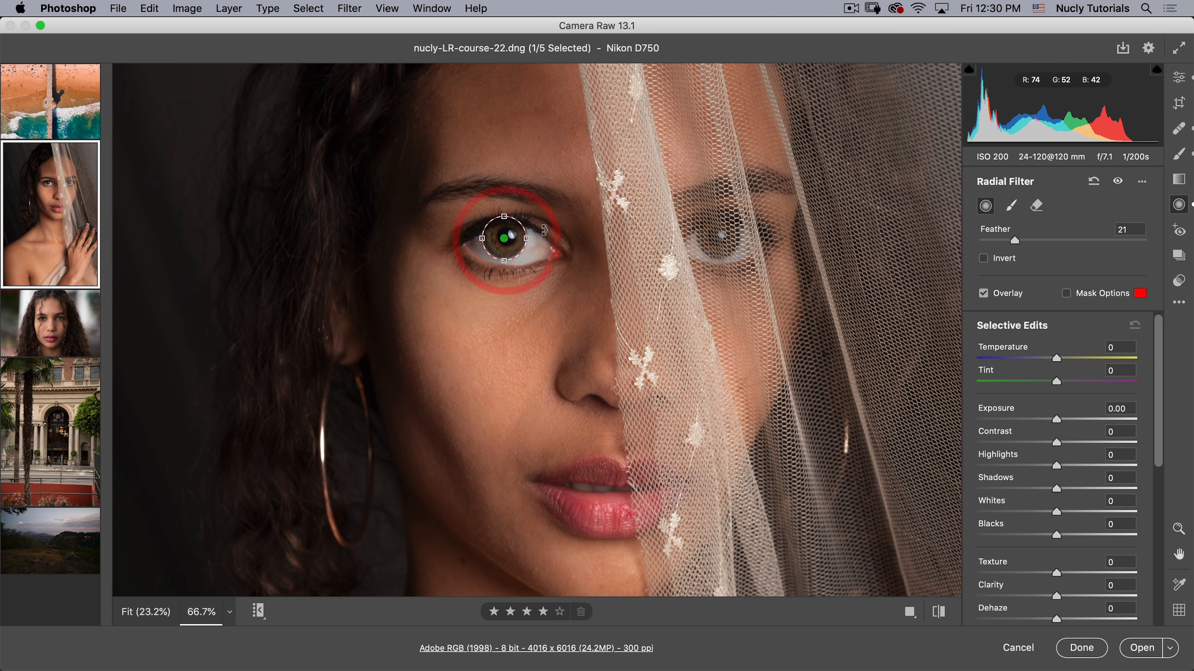
Step: Display the radial filter's mask in red and check the effect of inverting it
key(y)
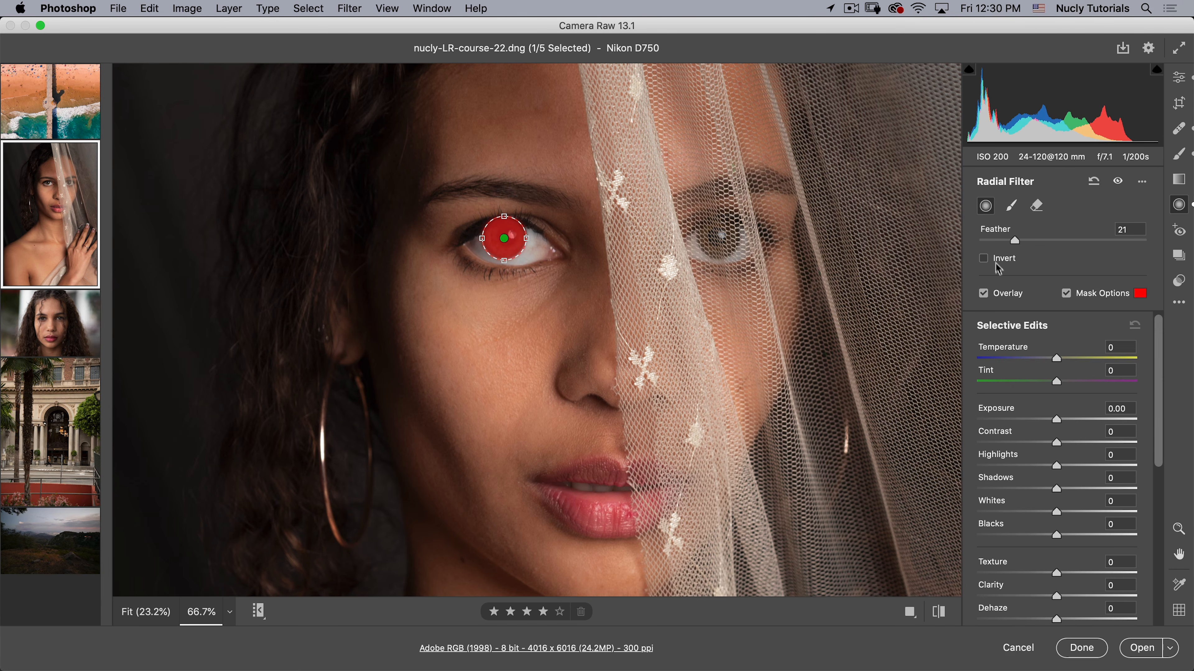
click(983, 258)
click(984, 259)
Step: Erase the part of the mask that spills onto the upper eyelid with a size 5, feather 5 eraser, and hide the overlays
click(1037, 206)
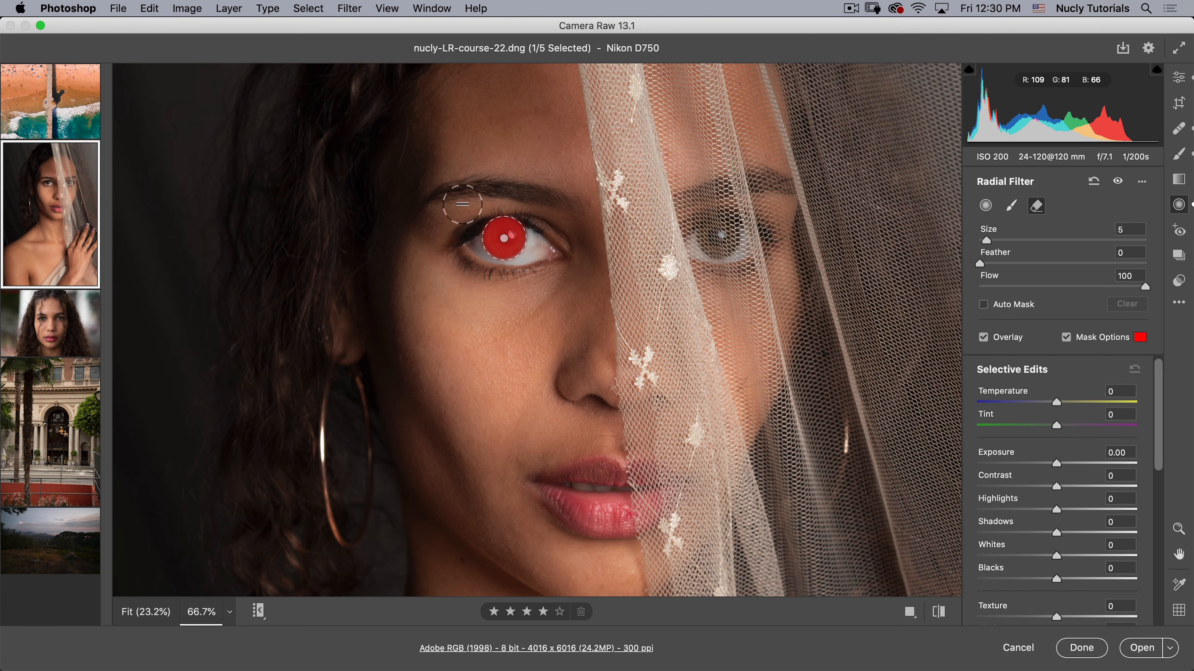
click(988, 265)
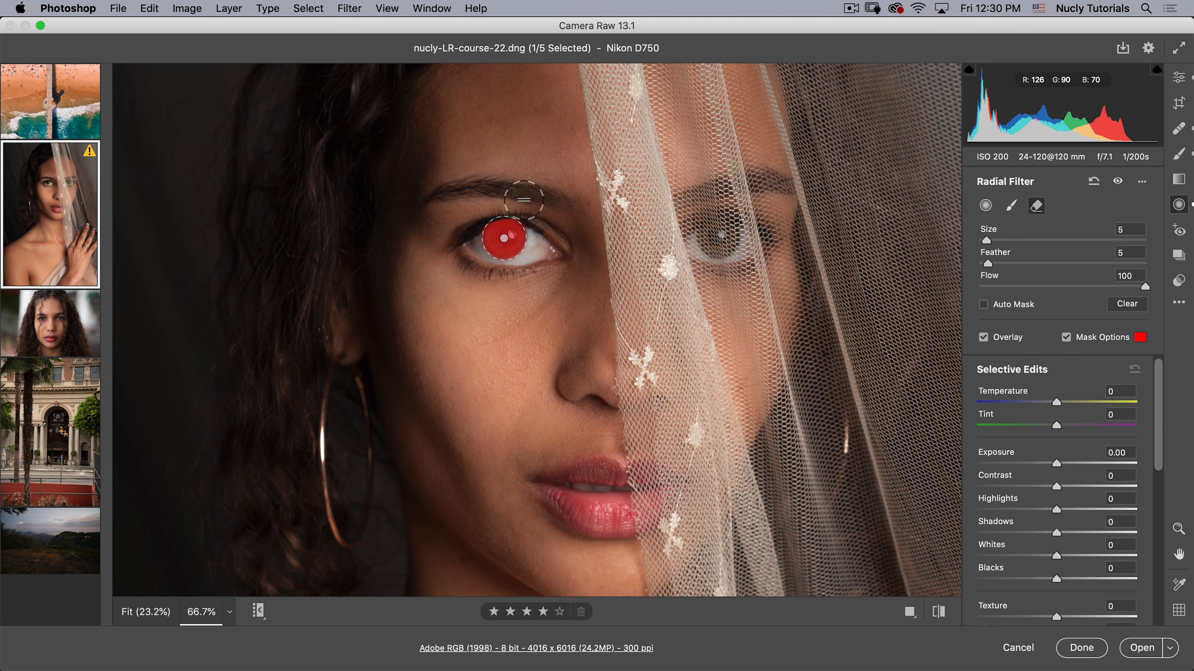
mouse_move(524, 200)
mouse_down()
mouse_move(465, 214)
mouse_move(515, 205)
mouse_up()
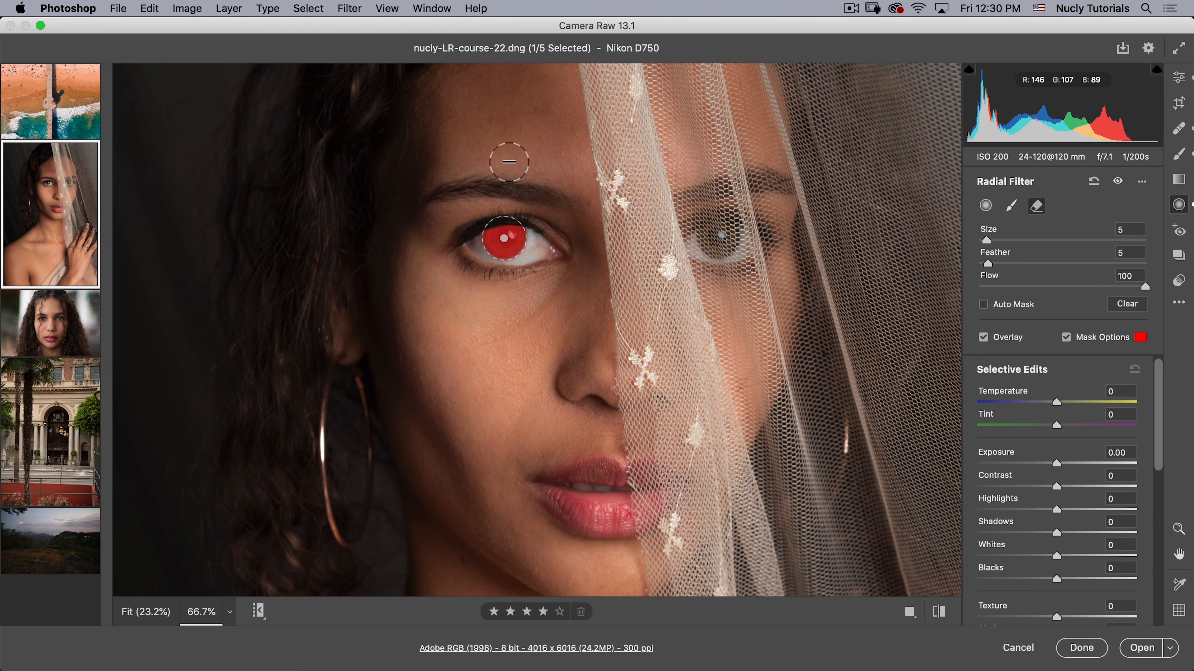
key(v)
key(y)
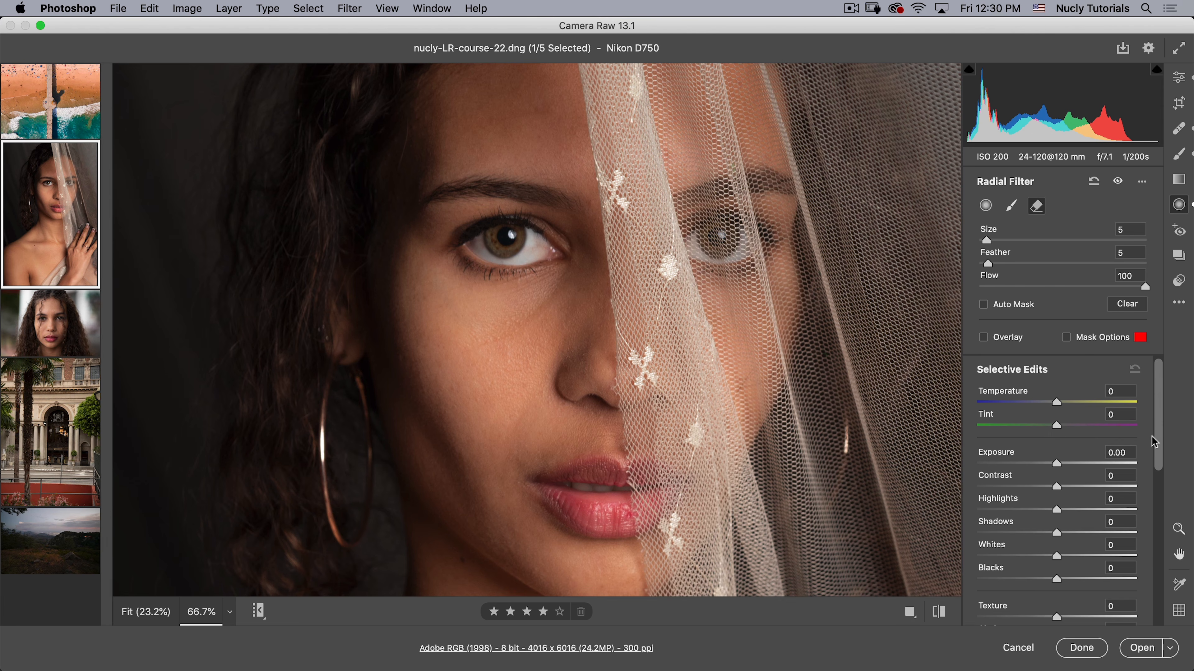
Step: Brighten the iris by setting the filter's Exposure to +0.55 and Contrast to +6
scroll(1155, 442, down, 3)
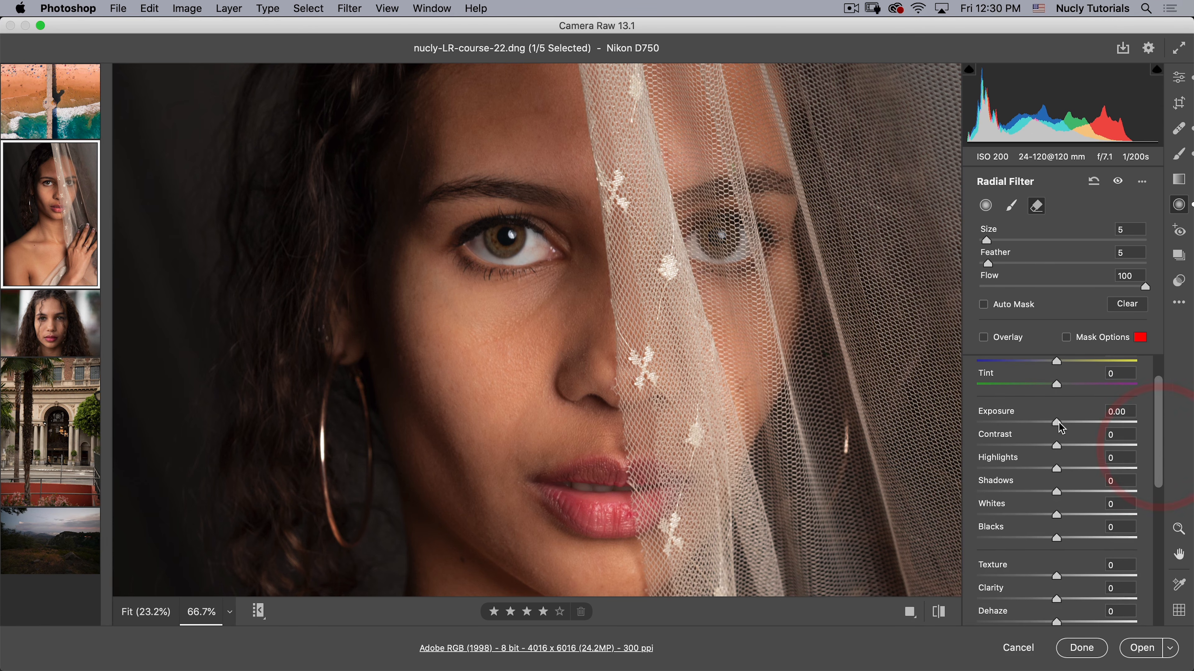
drag(1058, 422, 1073, 428)
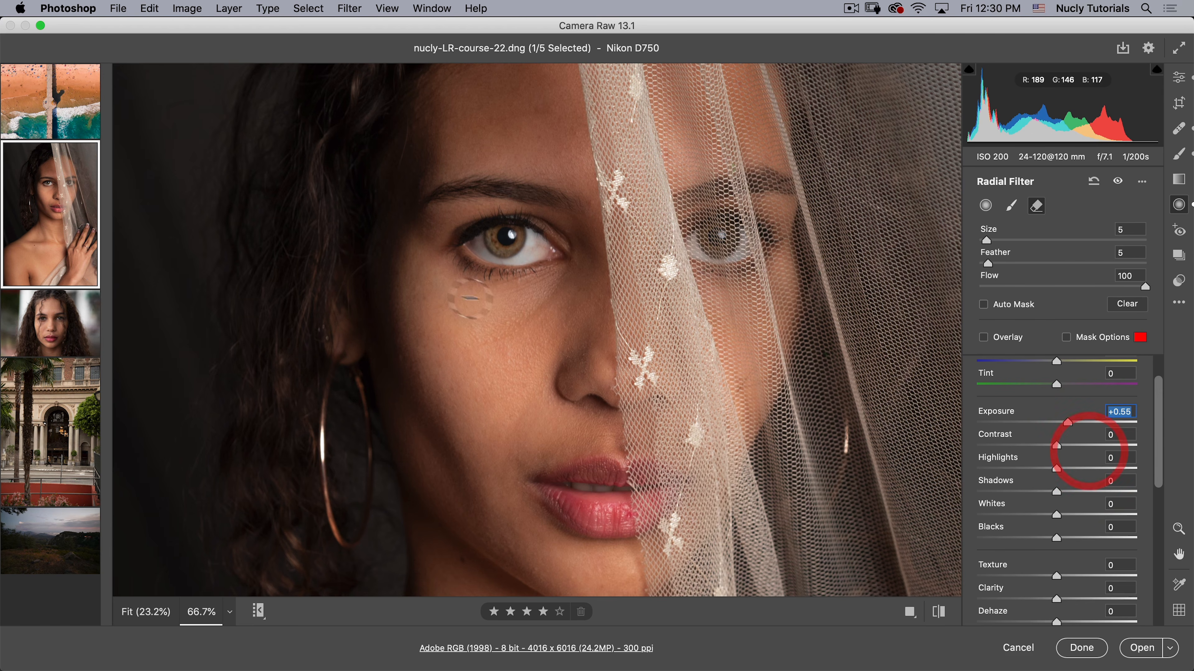
scroll(1163, 473, down, 1)
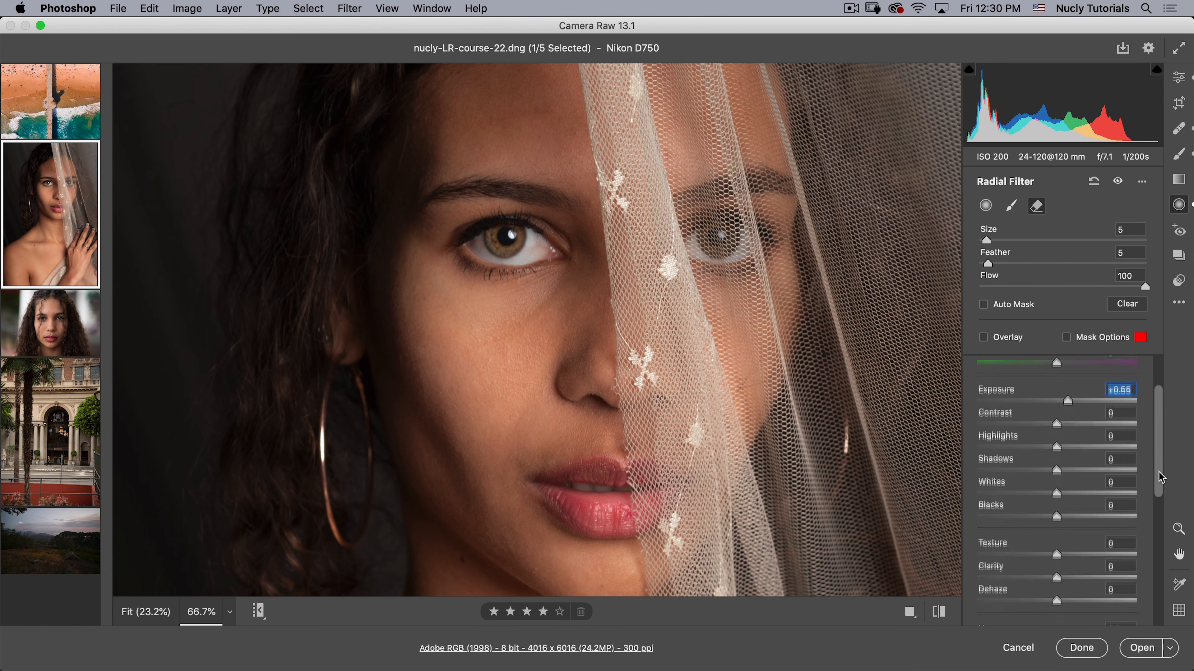
click(1158, 475)
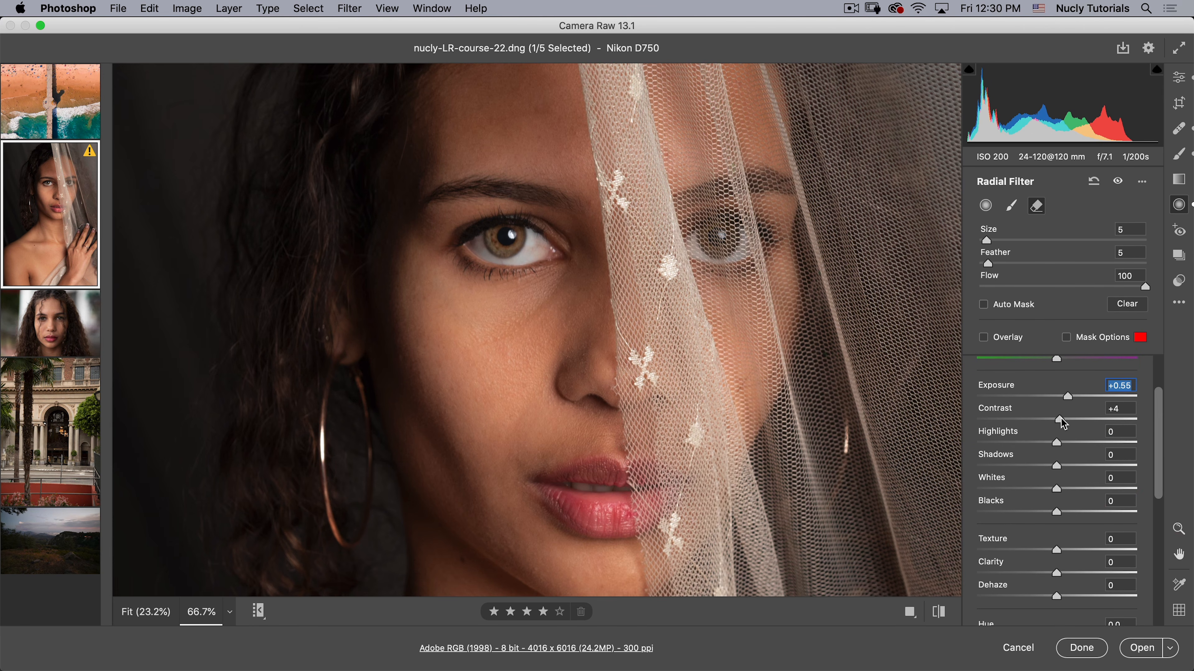
drag(1061, 419, 1061, 420)
Step: Keep the filter's Blacks at 0 and sharpen the iris detail with Clarity +42 and Texture +10
drag(1057, 514, 1057, 509)
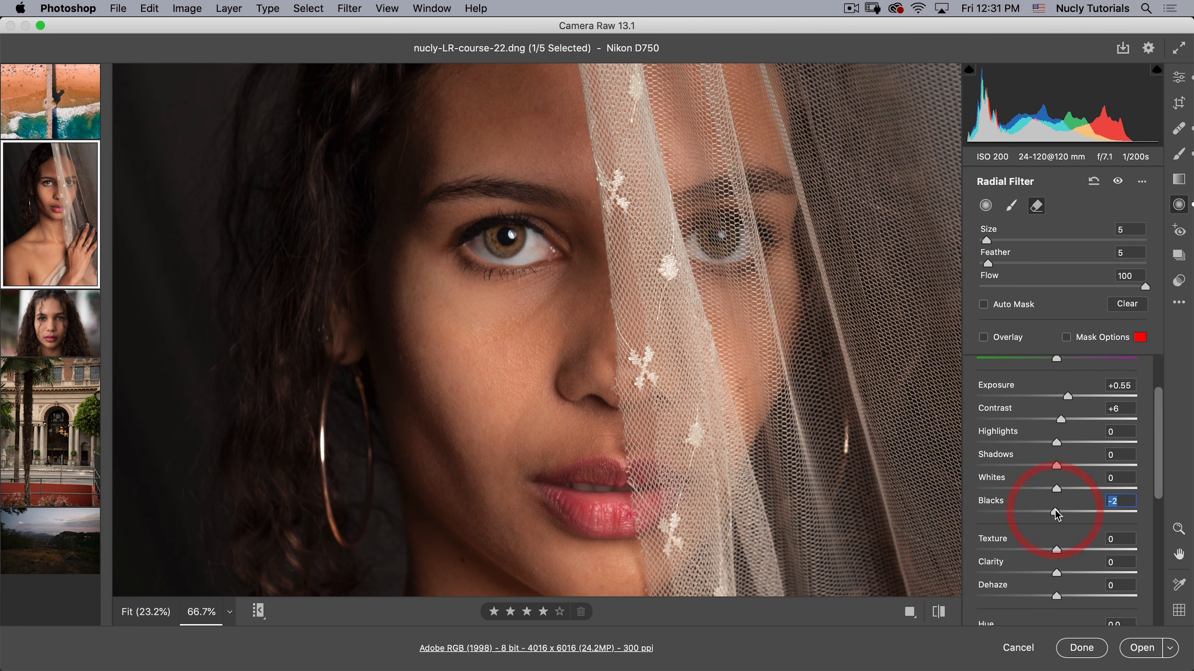
click(1057, 512)
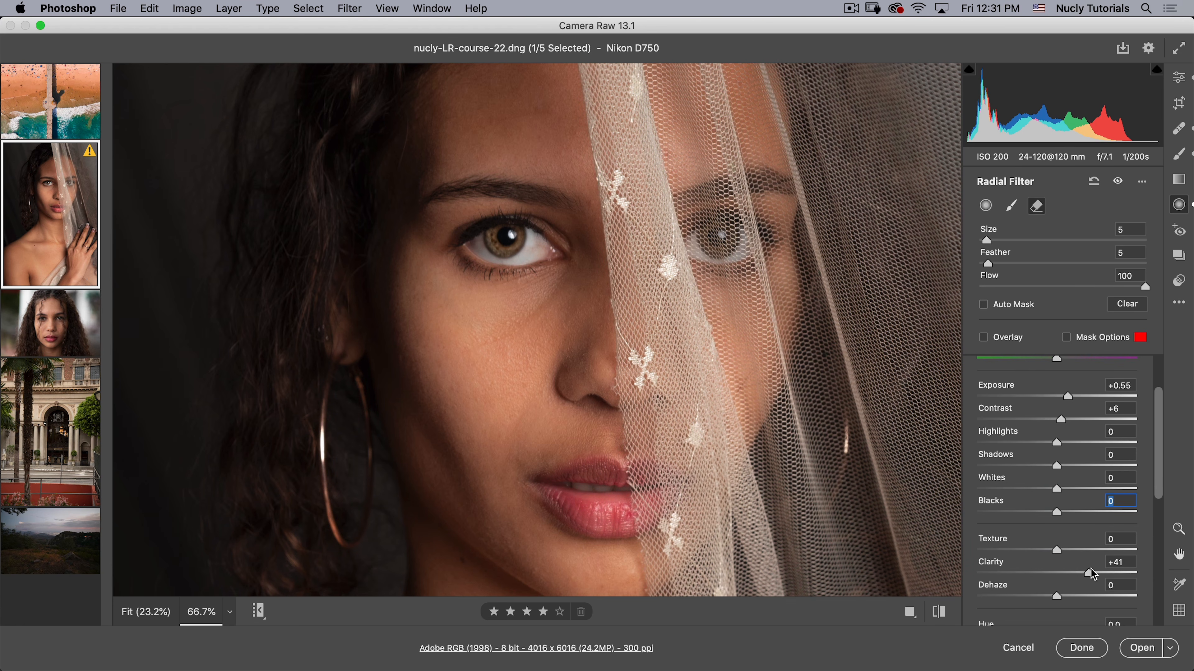
mouse_move(1091, 569)
mouse_down()
mouse_move(1080, 570)
mouse_move(1089, 568)
mouse_up()
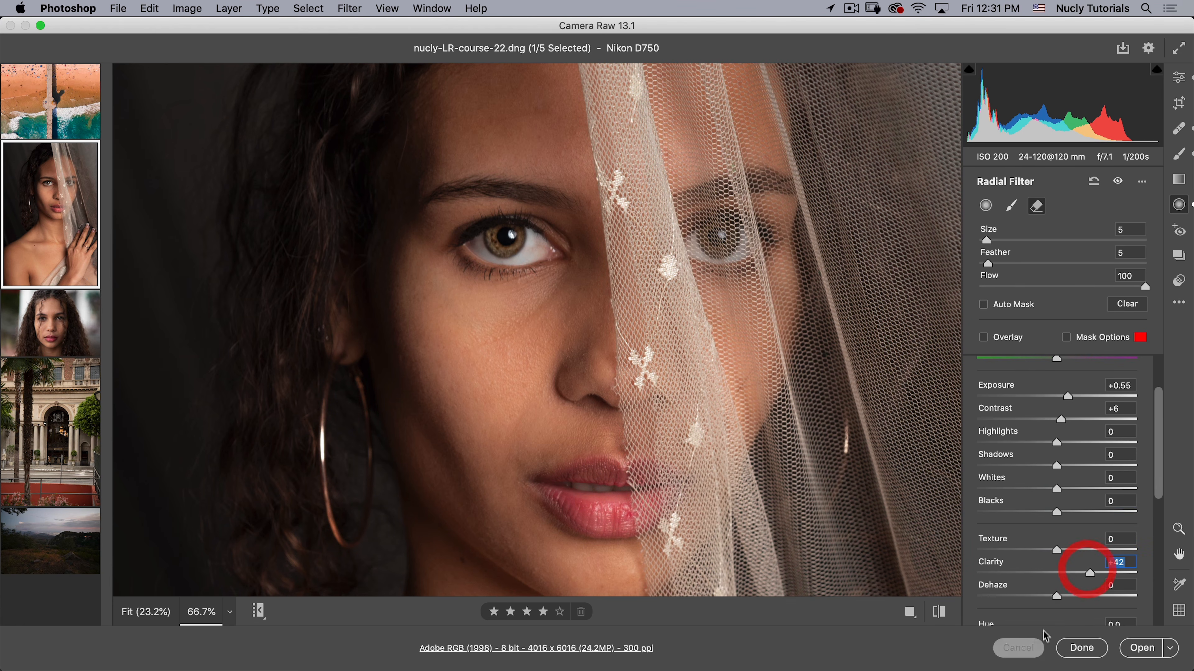
click(1066, 551)
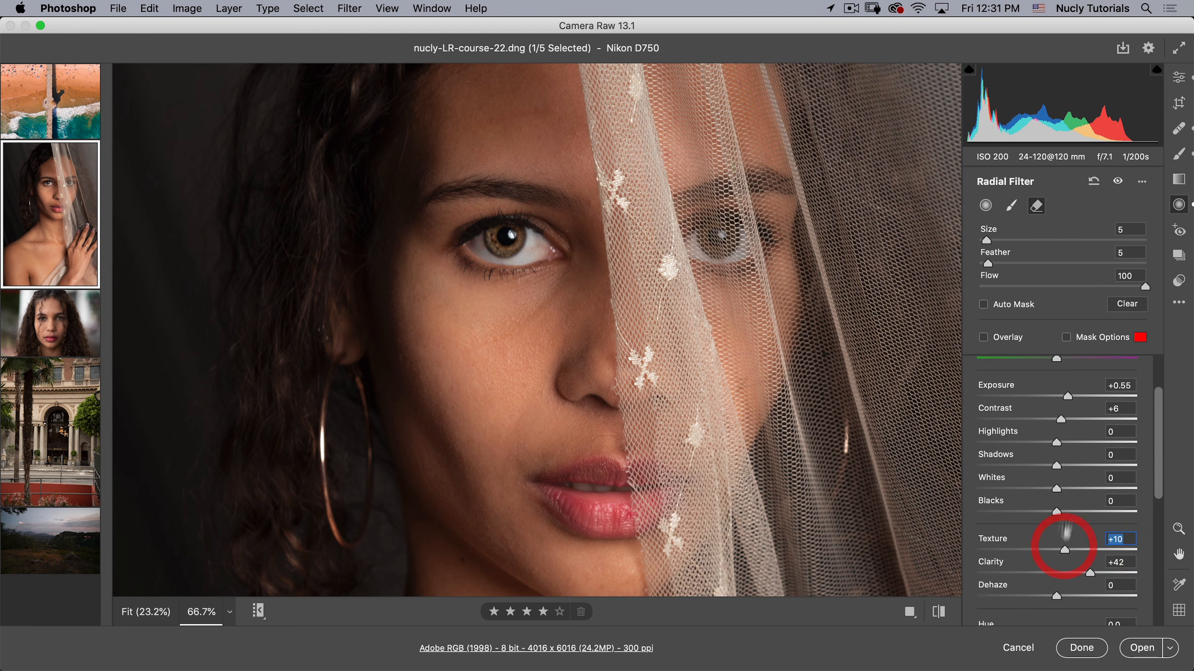
Step: Compare the eye before and after by repeatedly toggling the radial filter's effect
click(1120, 183)
click(1119, 182)
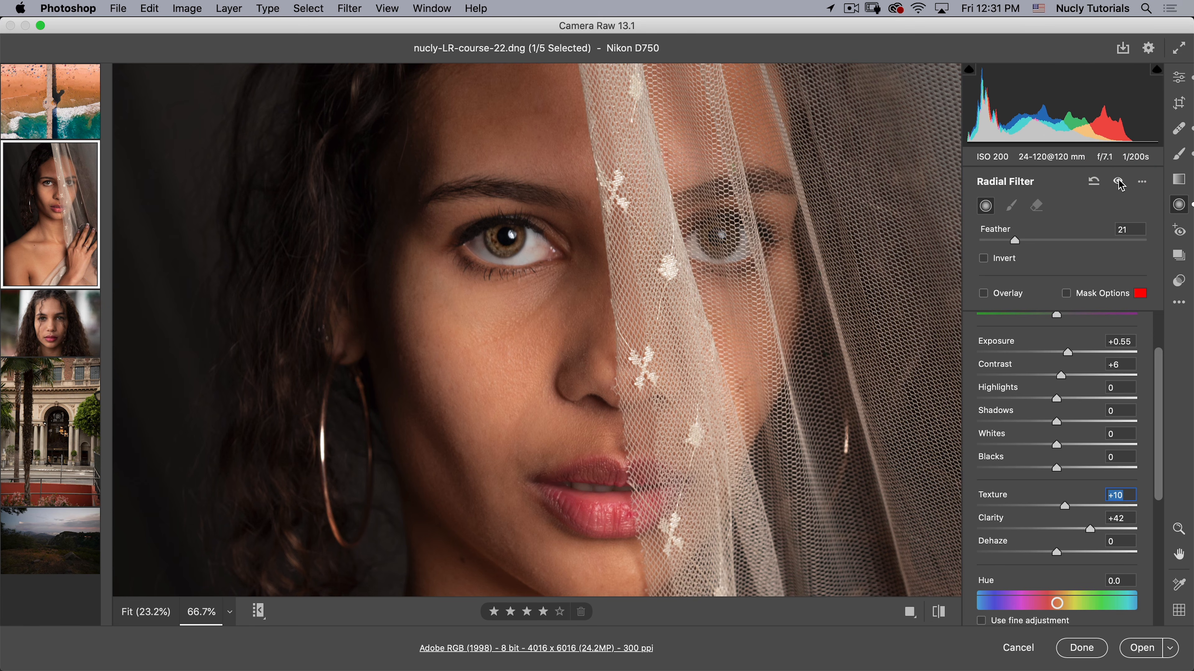
click(1119, 182)
click(1119, 182)
click(1119, 182)
click(1120, 182)
click(1120, 183)
click(1120, 183)
click(1119, 182)
click(1119, 182)
scroll(1158, 429, down, 1)
drag(1157, 449, 1142, 560)
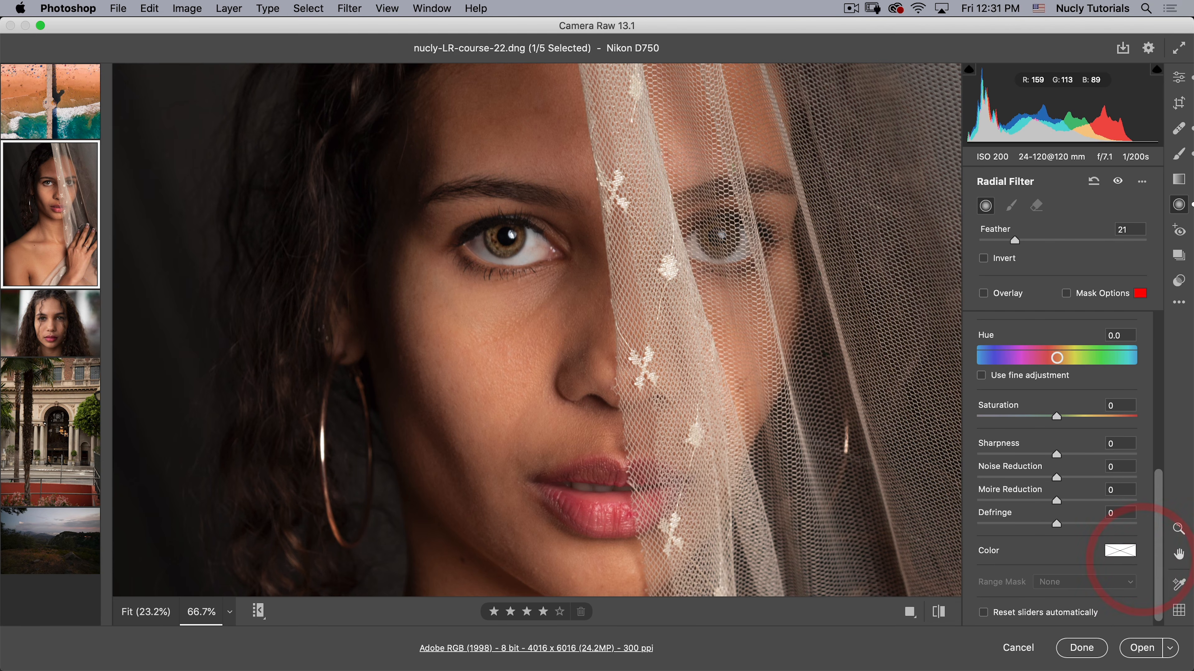
click(1127, 561)
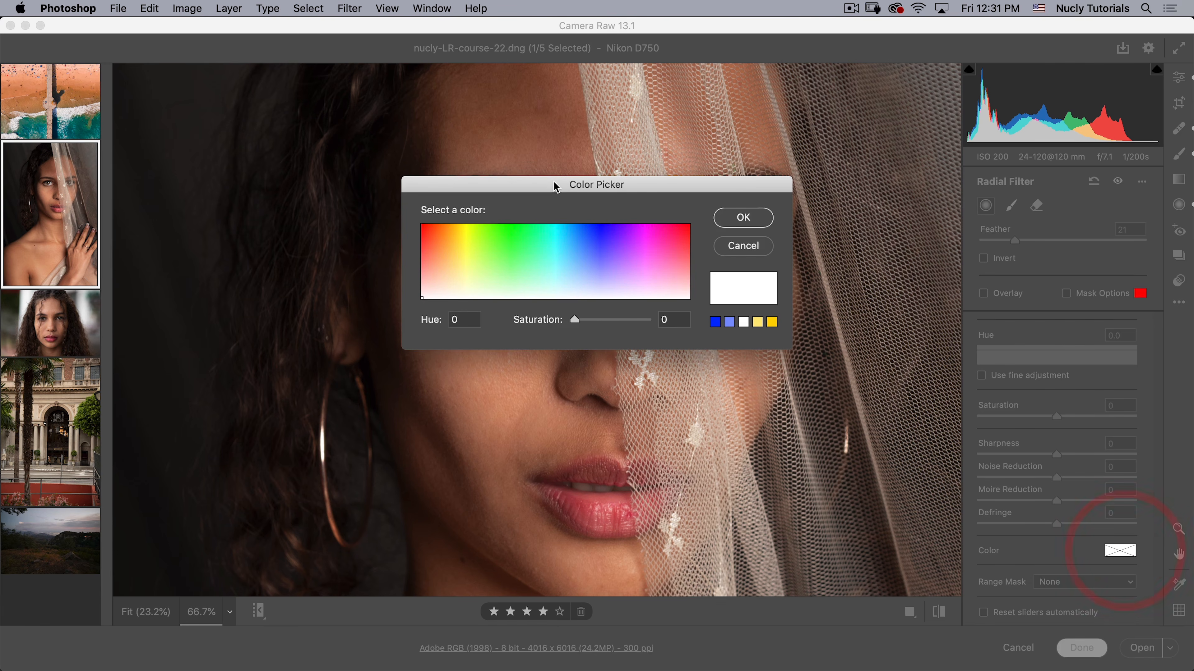
drag(552, 184, 909, 203)
drag(901, 284, 927, 286)
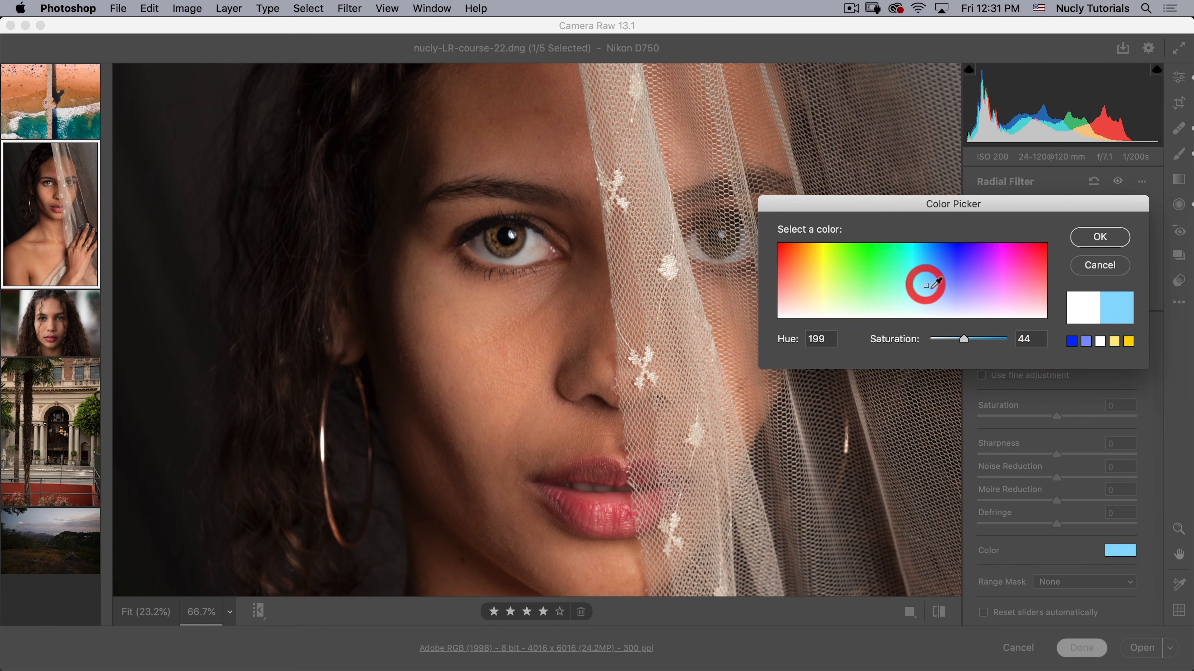
click(1126, 268)
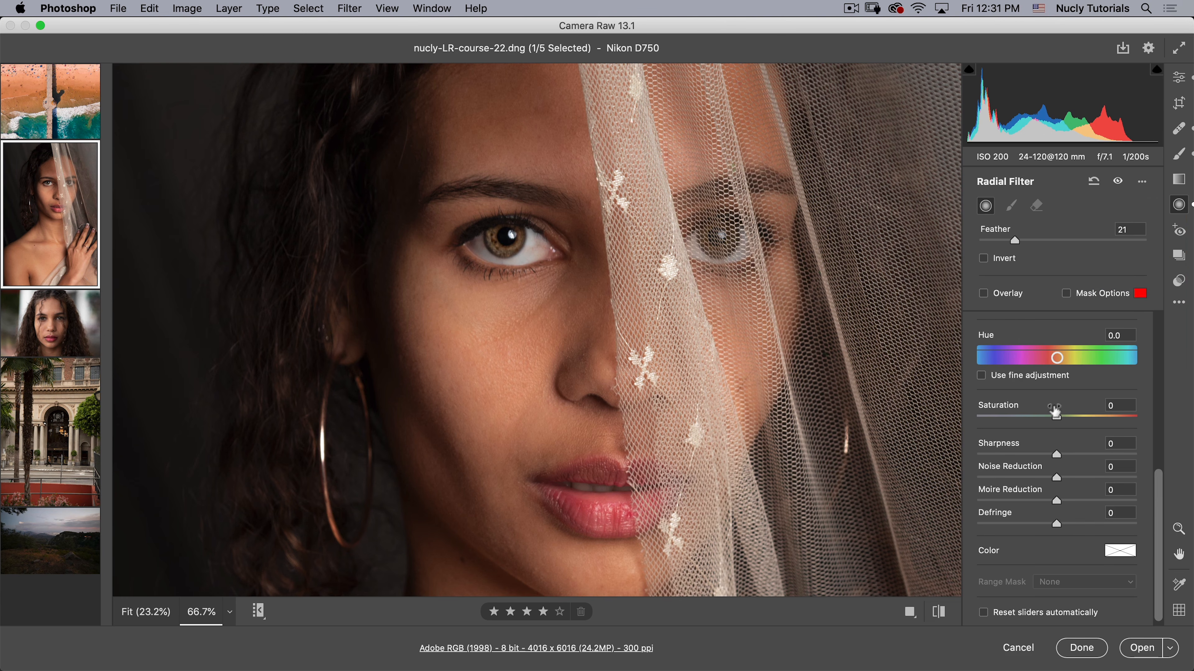
mouse_move(1073, 420)
mouse_down()
mouse_move(1095, 423)
mouse_move(1025, 420)
mouse_move(1081, 419)
mouse_move(1062, 422)
mouse_up()
Step: Select the iris's radial filter and tint it light green with hue 113 and saturation 30
click(983, 293)
click(504, 239)
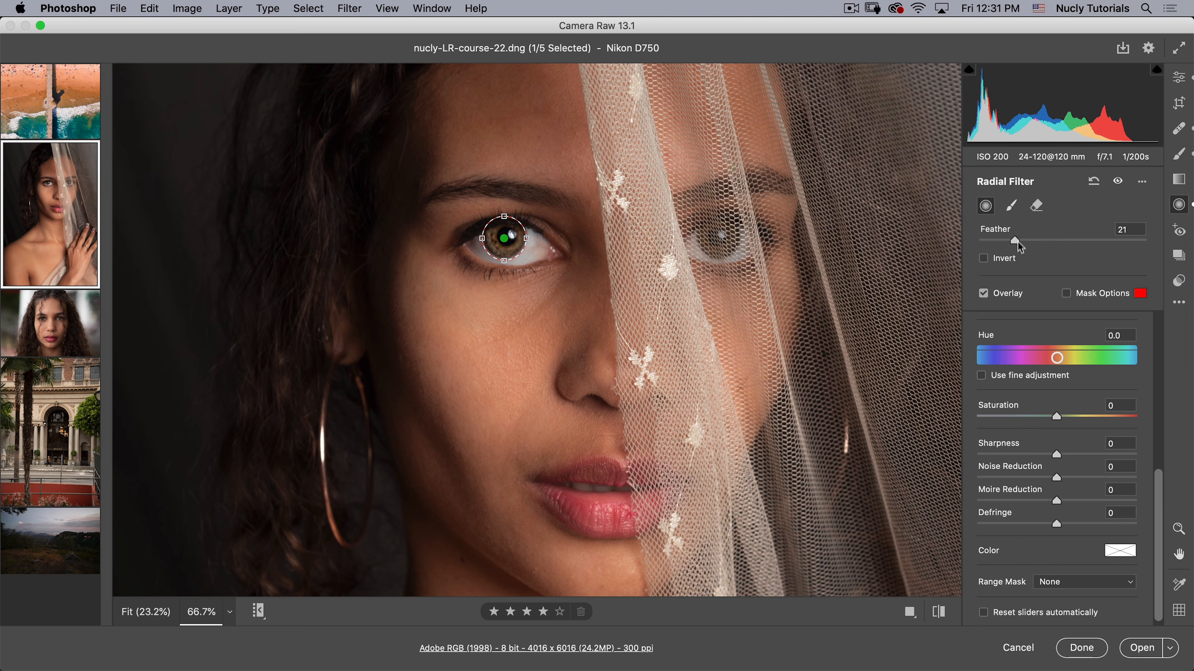
click(984, 293)
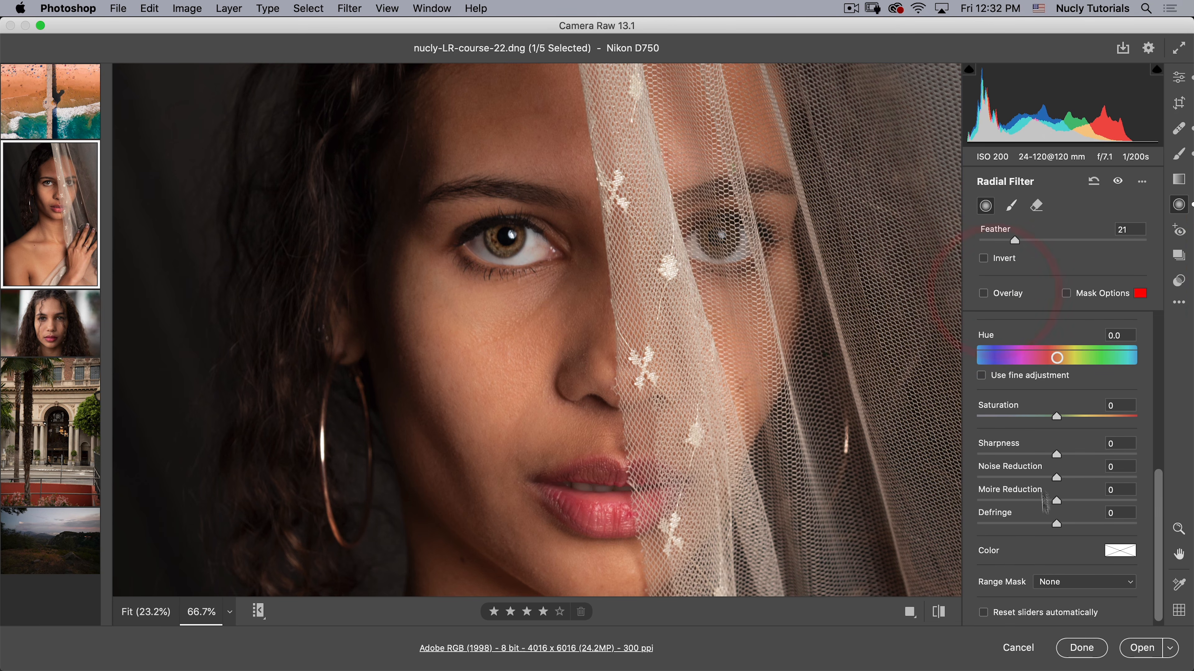
click(1117, 552)
drag(571, 181, 839, 202)
mouse_move(798, 271)
mouse_down()
mouse_move(833, 282)
mouse_move(796, 301)
mouse_move(794, 287)
mouse_move(793, 336)
mouse_up()
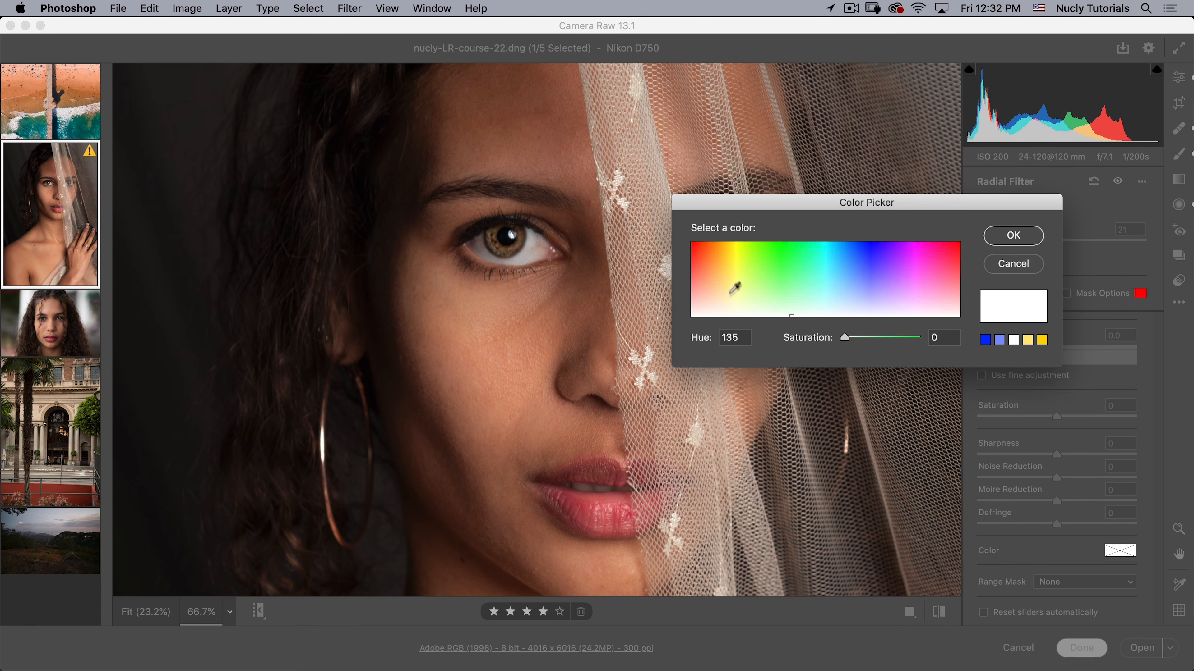
drag(792, 315, 792, 303)
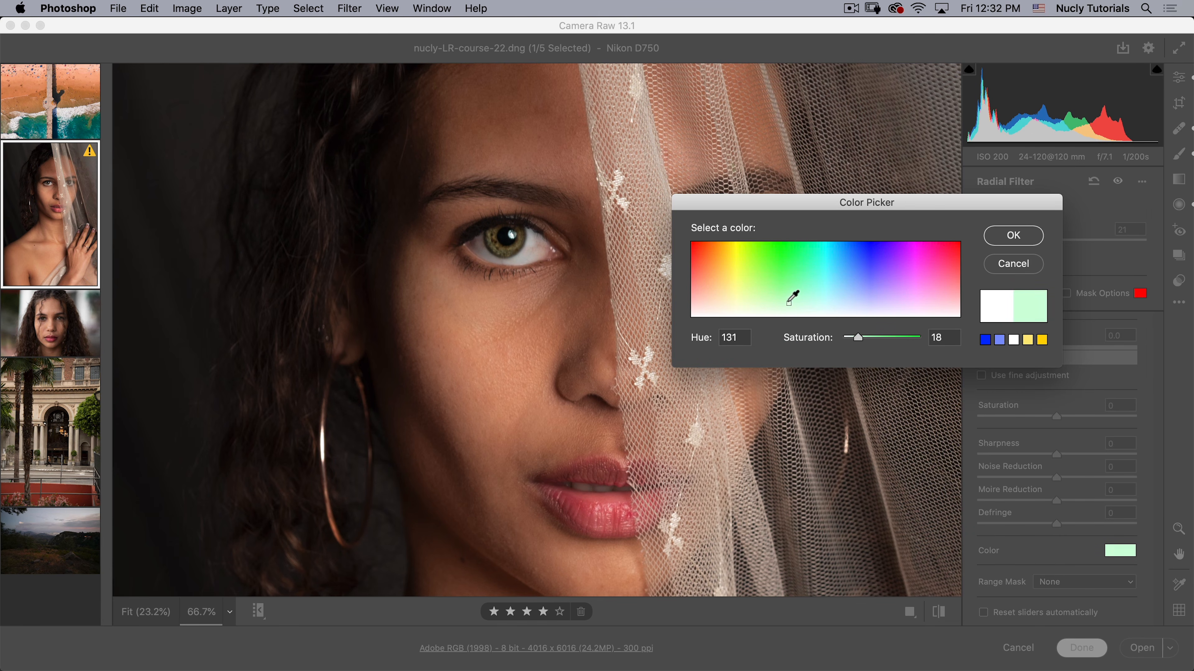
drag(785, 305, 778, 298)
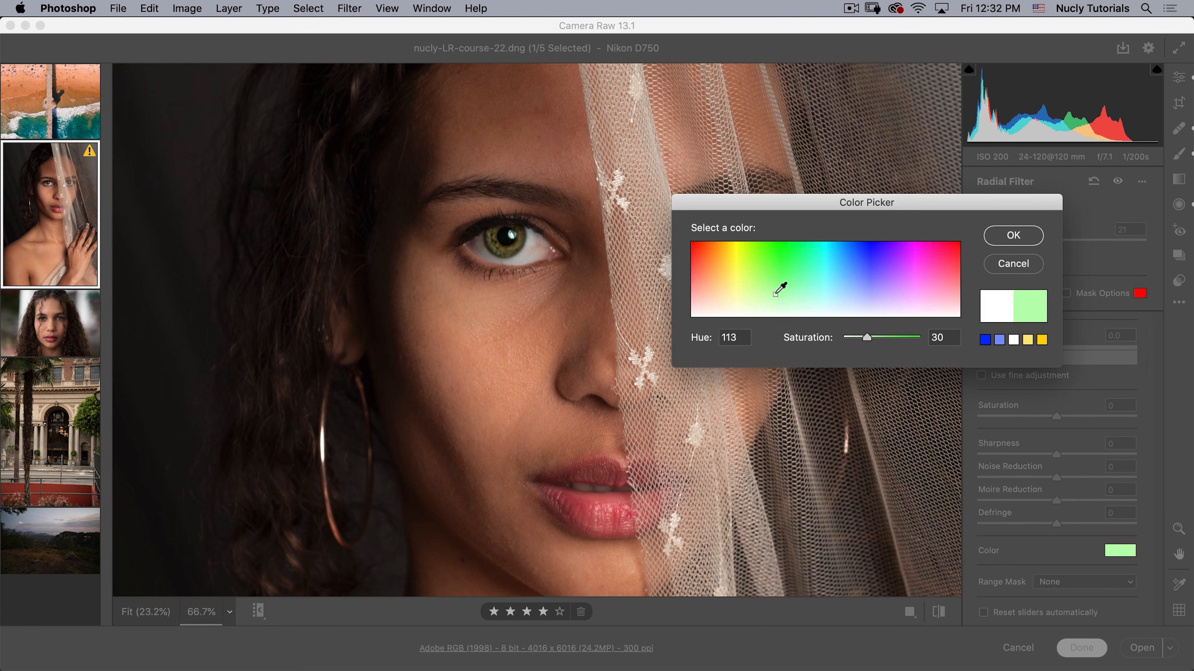
click(1013, 235)
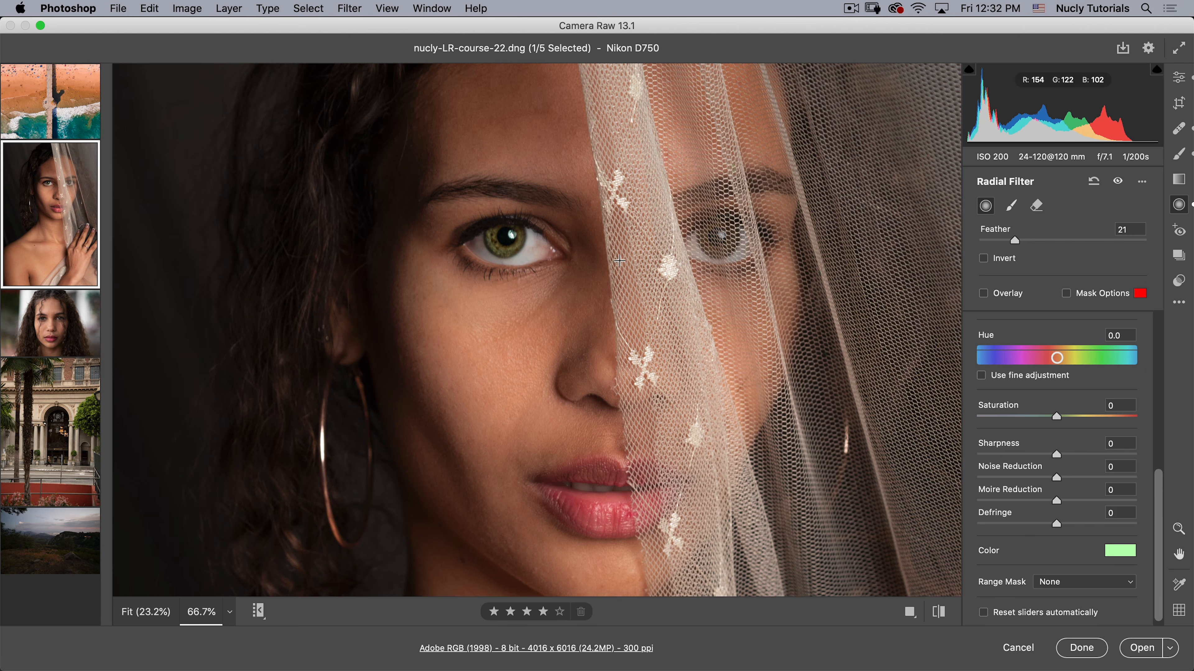
Step: Duplicate the iris's radial filter, place the copy on the iris behind the veil, and hide the overlay
key(v)
right_click(507, 240)
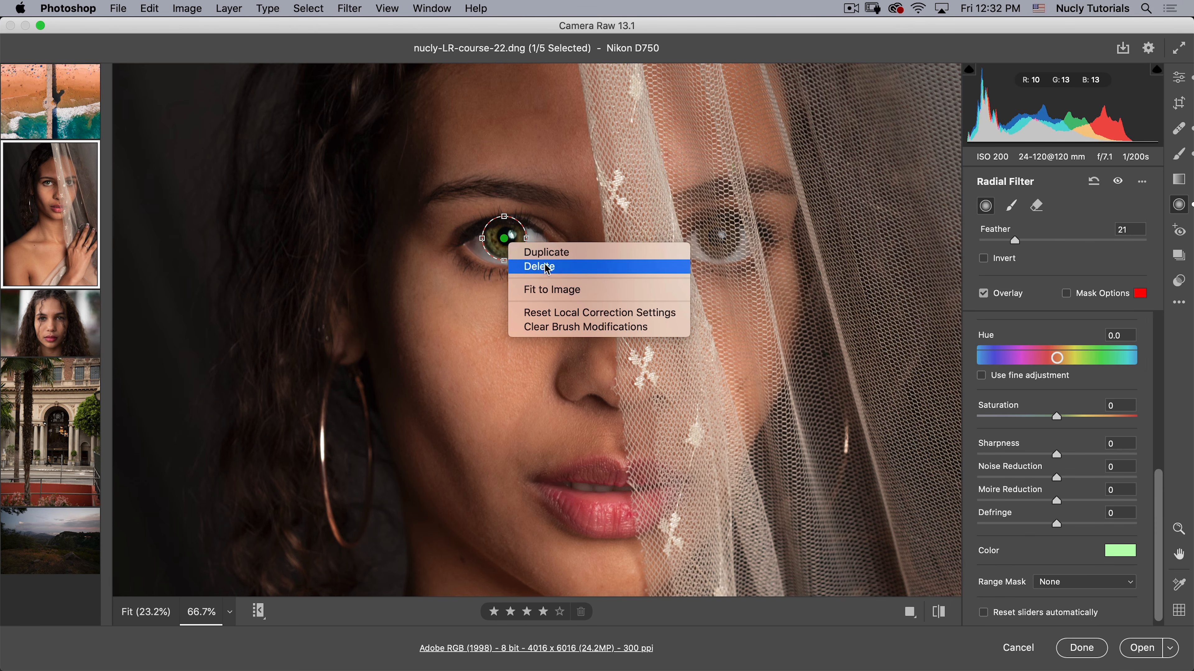
click(547, 253)
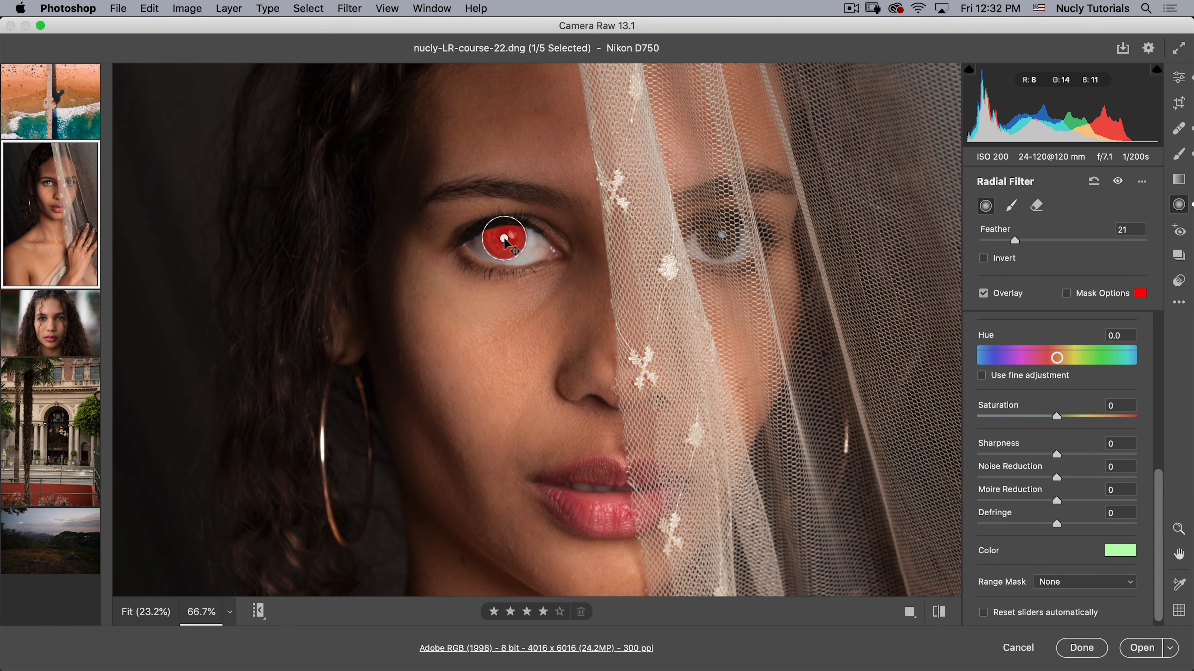
drag(505, 242, 717, 238)
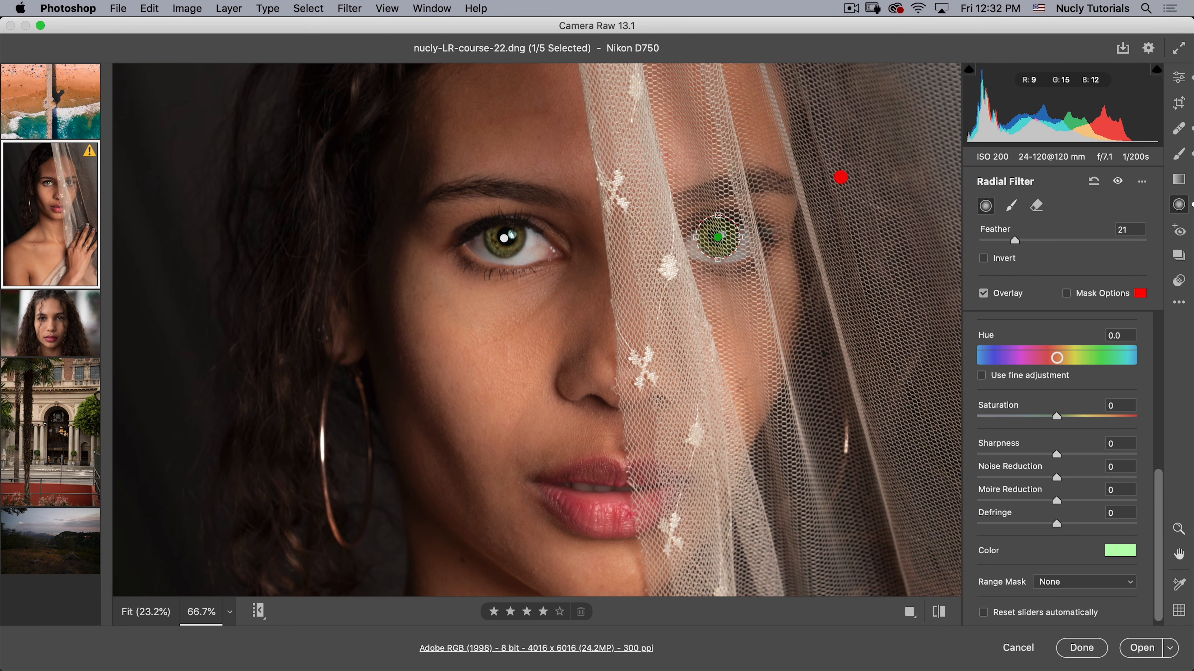
click(841, 177)
key(v)
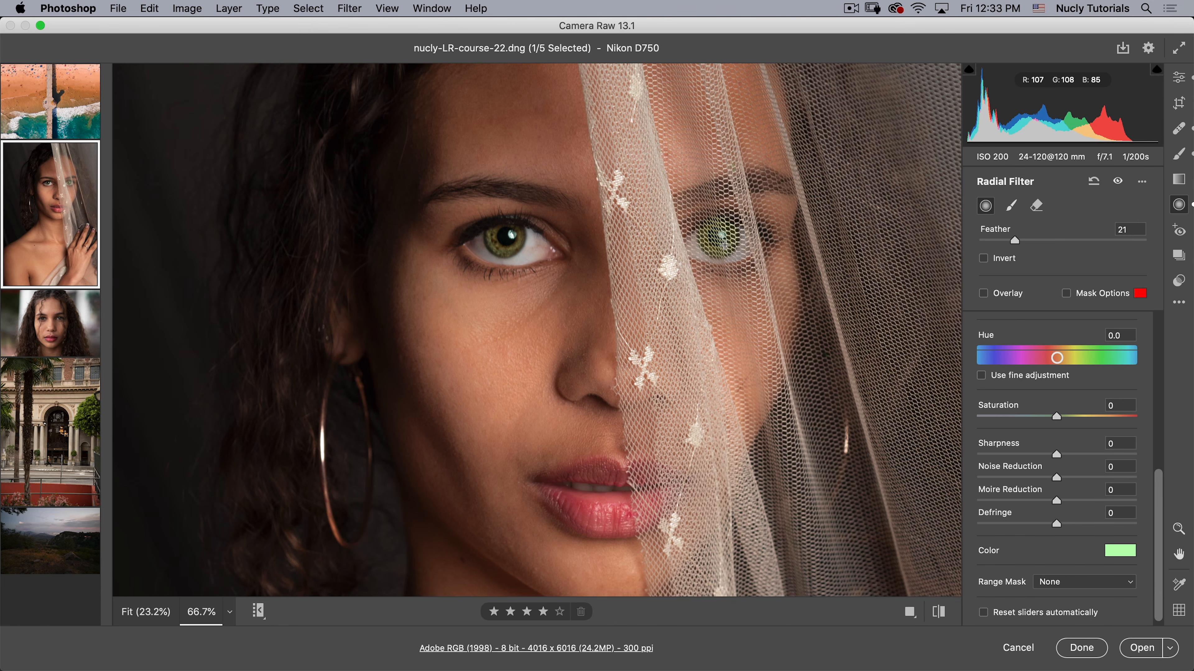
Step: Show the mask of the veiled eye's radial filter at 200% zoom and set its Range Mask to Luminance
key(space)
key(super+alt+space)
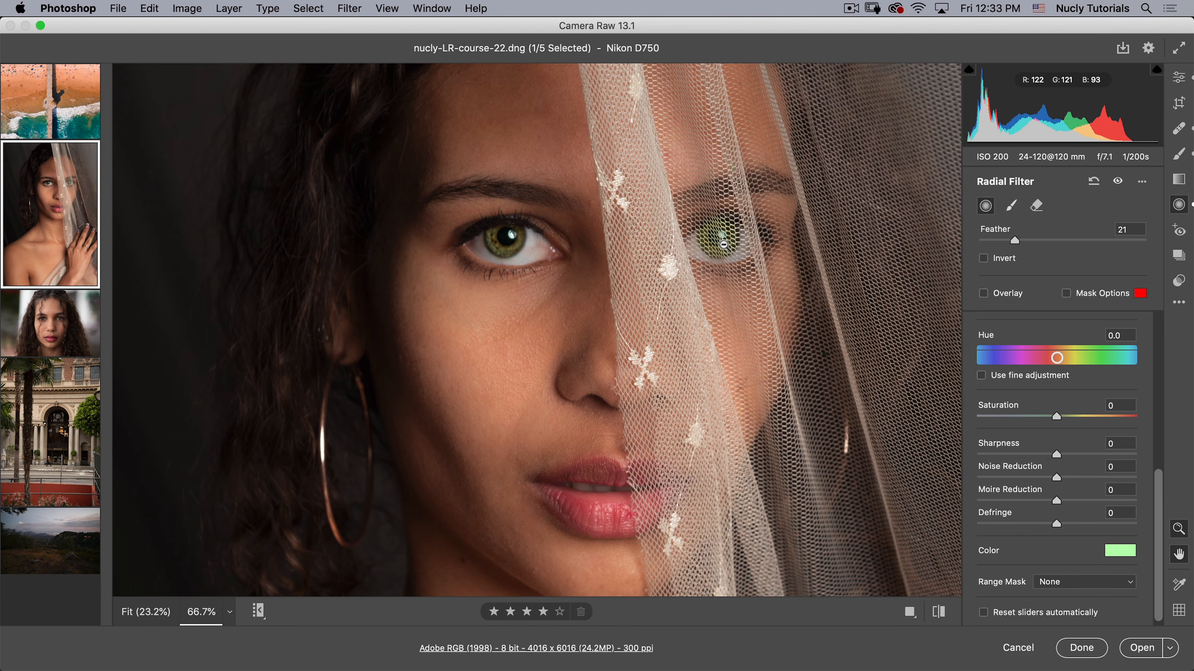
click(229, 614)
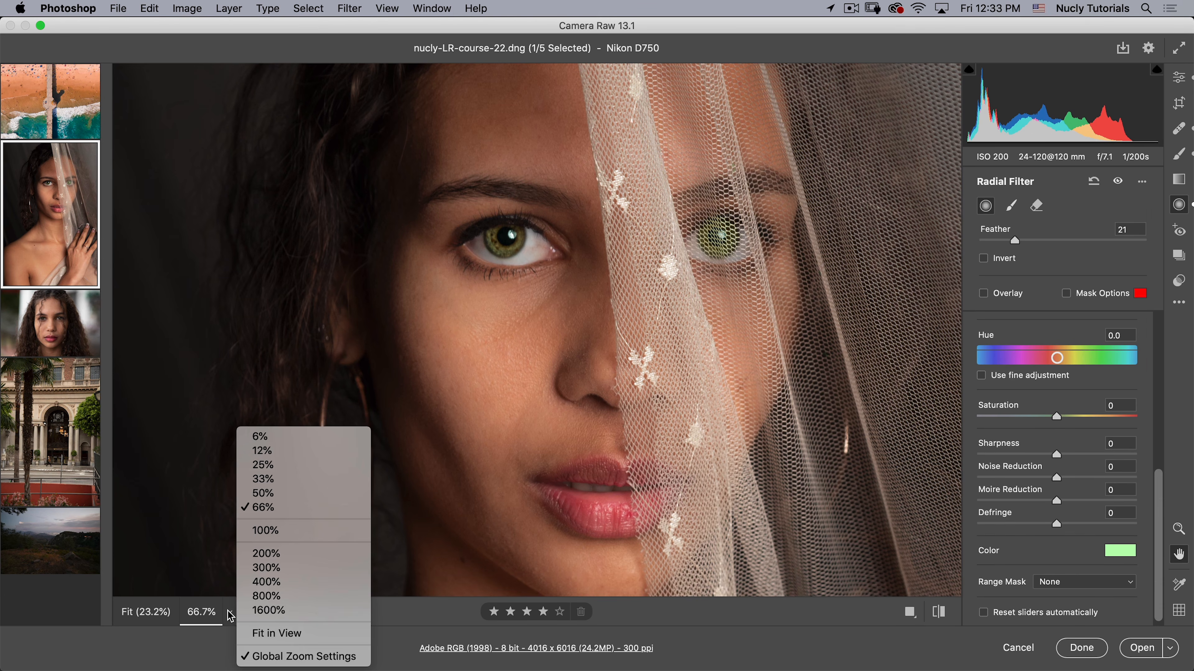
click(265, 554)
drag(891, 219, 416, 446)
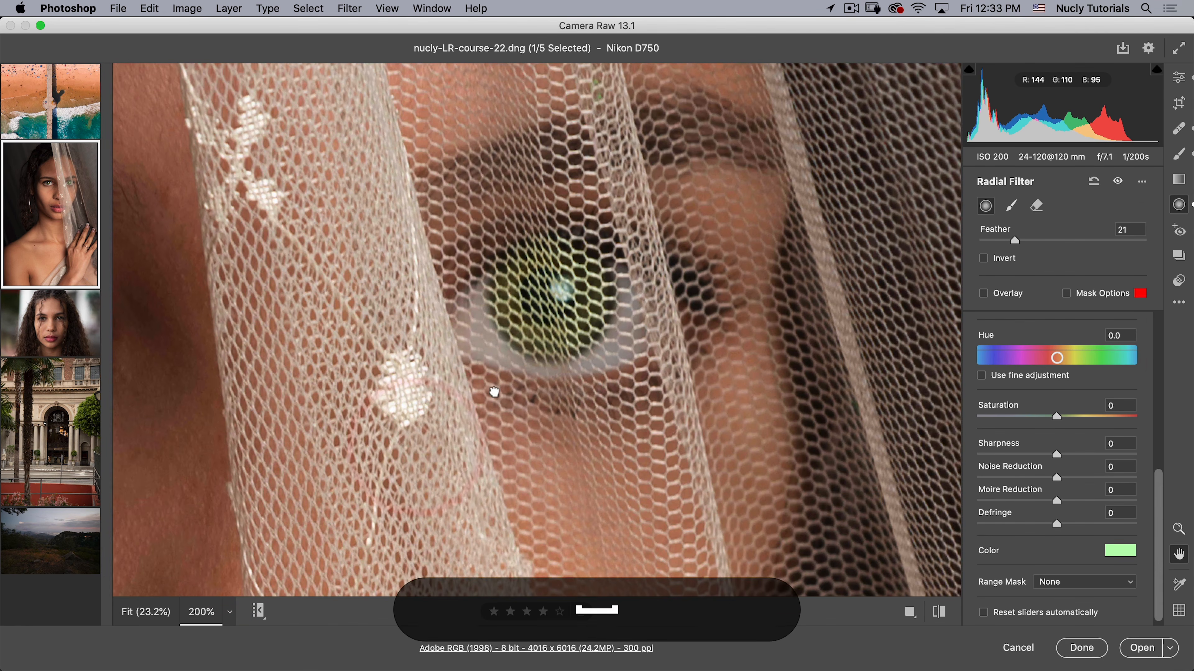
click(491, 391)
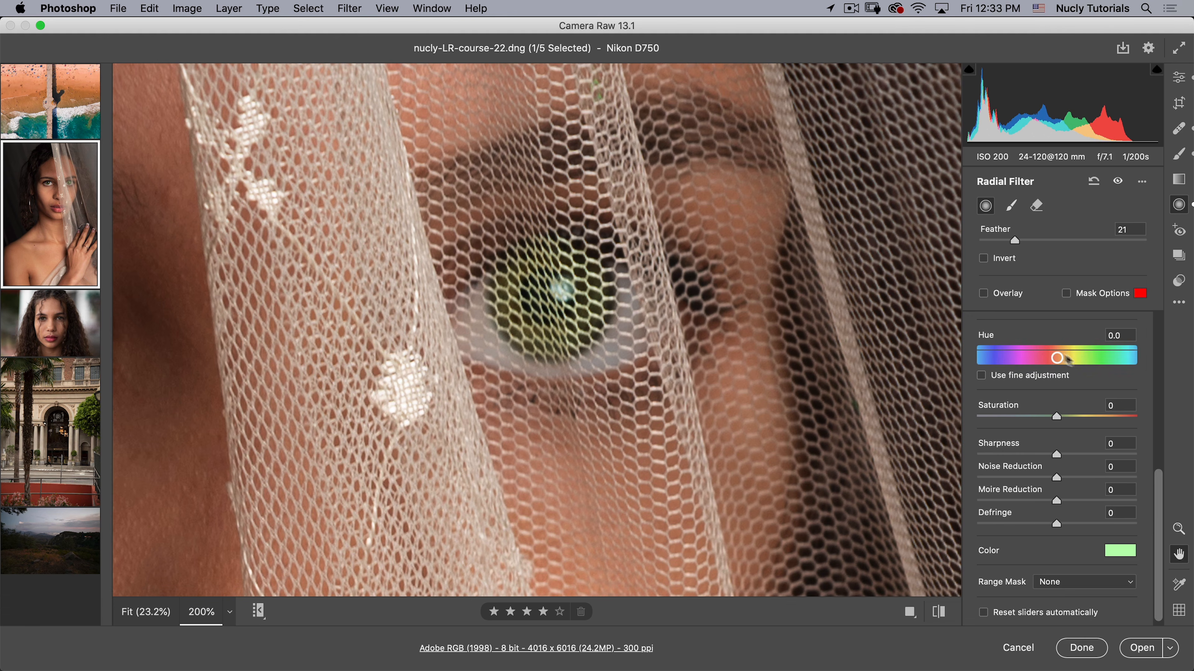
click(1086, 293)
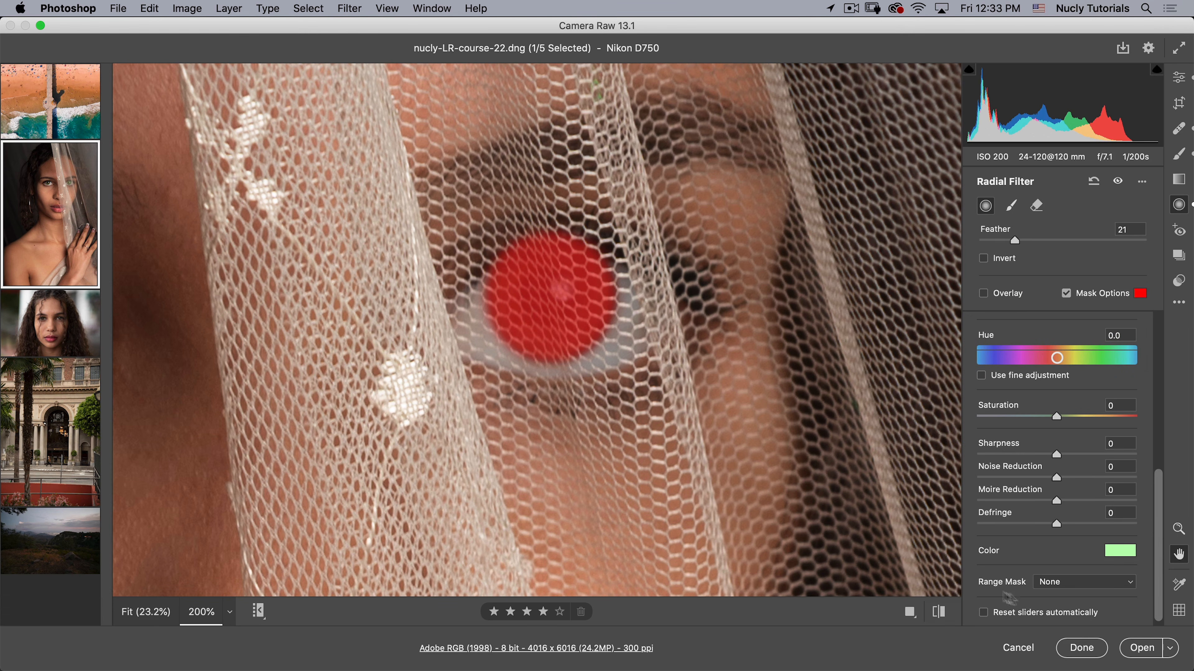
click(1045, 583)
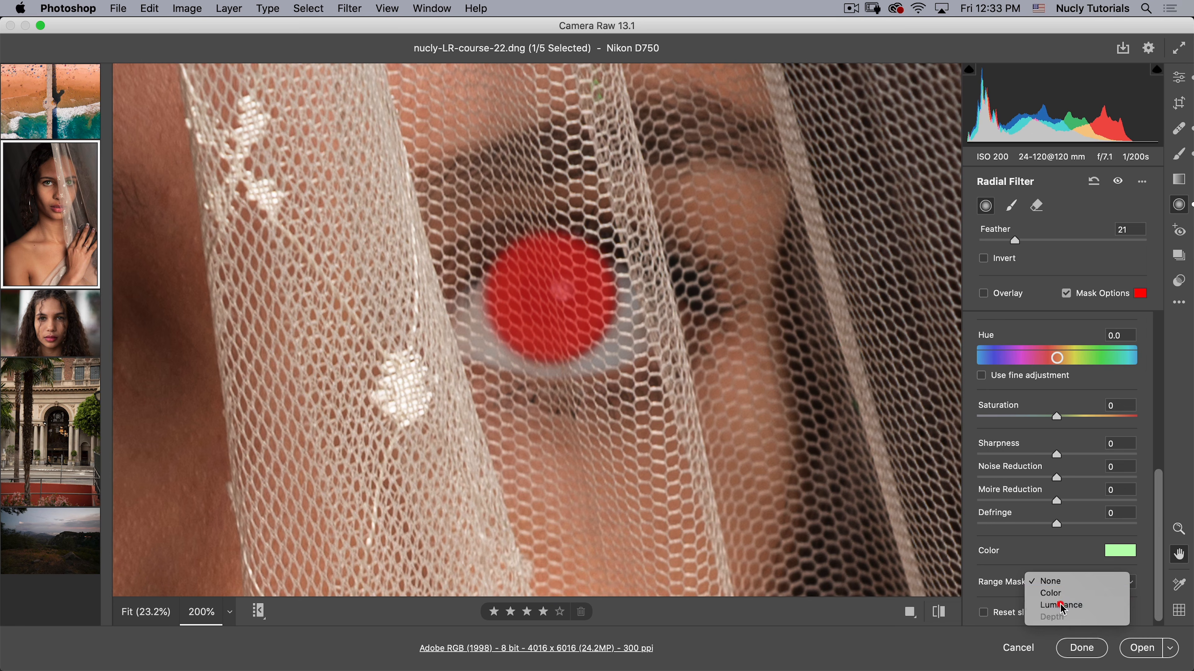
click(1053, 607)
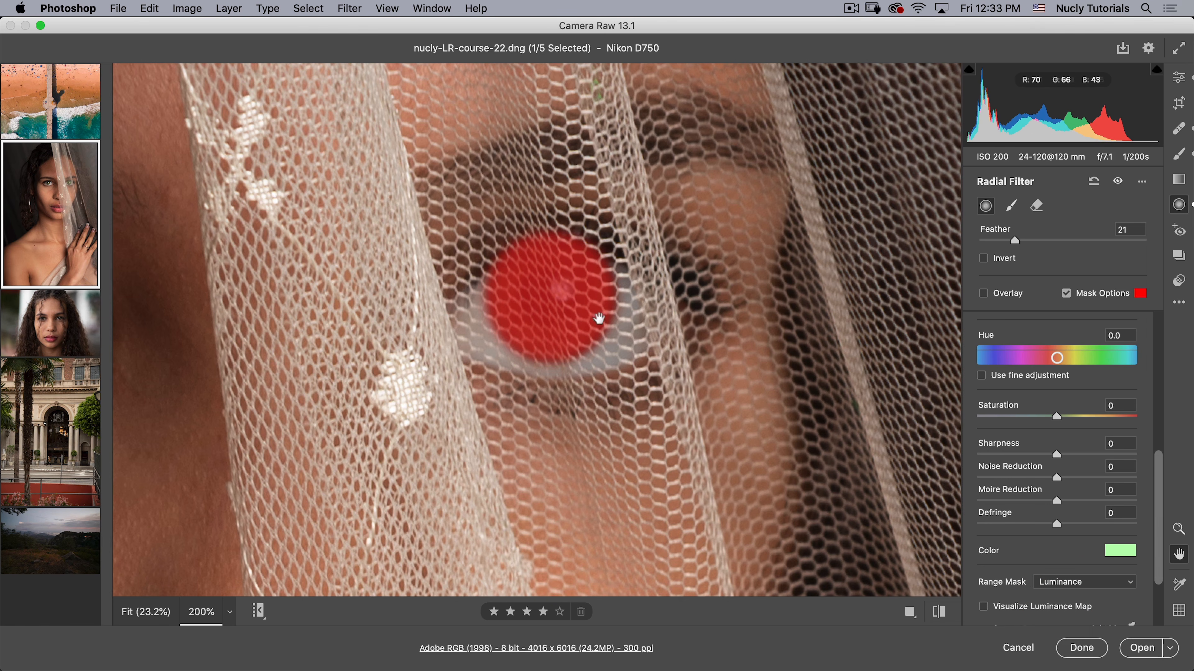
Step: Narrow the veiled eye filter's Luminance Range to 0/73, hide the mask, and fit the whole portrait in view
scroll(1159, 538, down, 4)
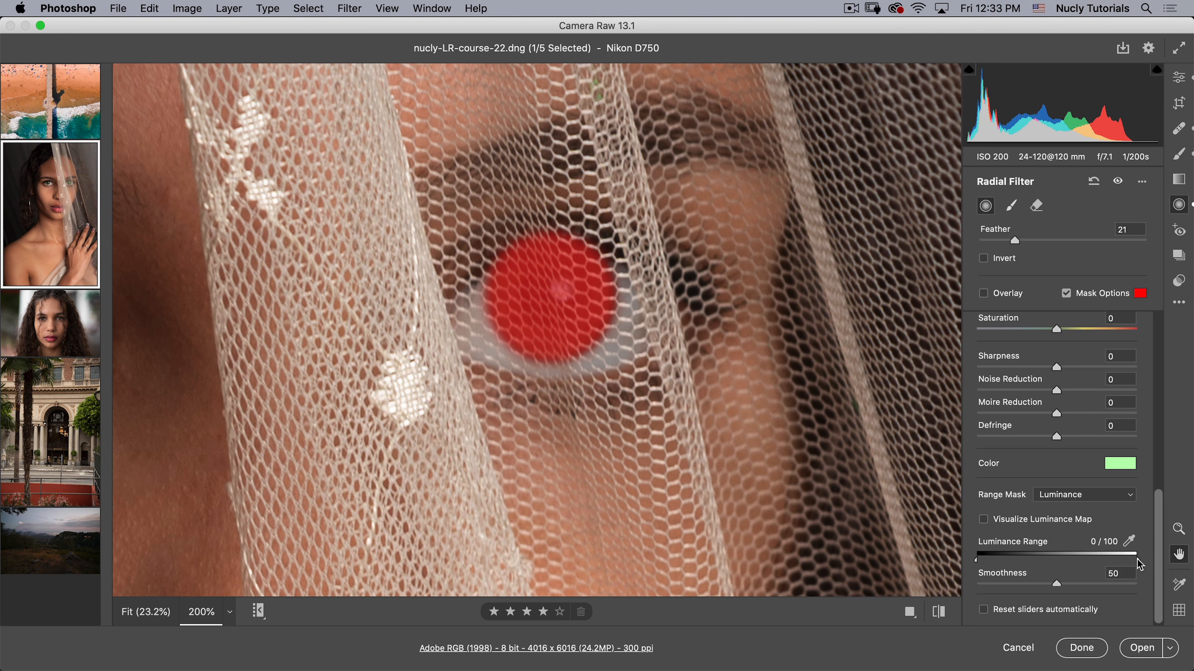
drag(1140, 564, 1111, 564)
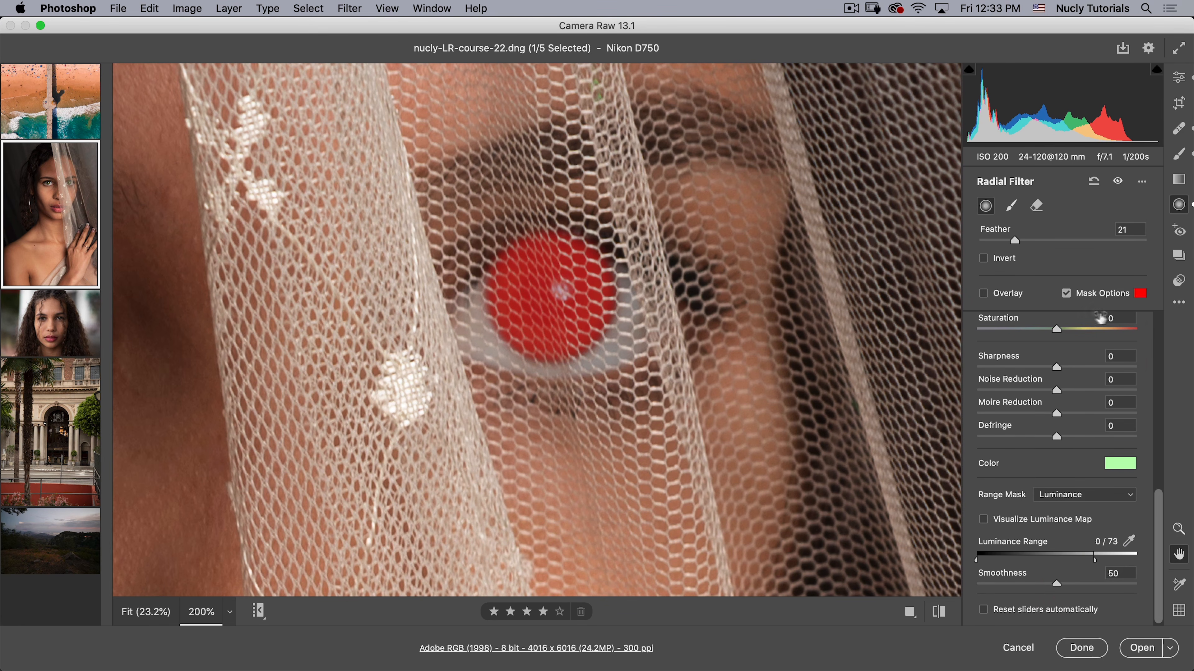
click(1098, 296)
key(space)
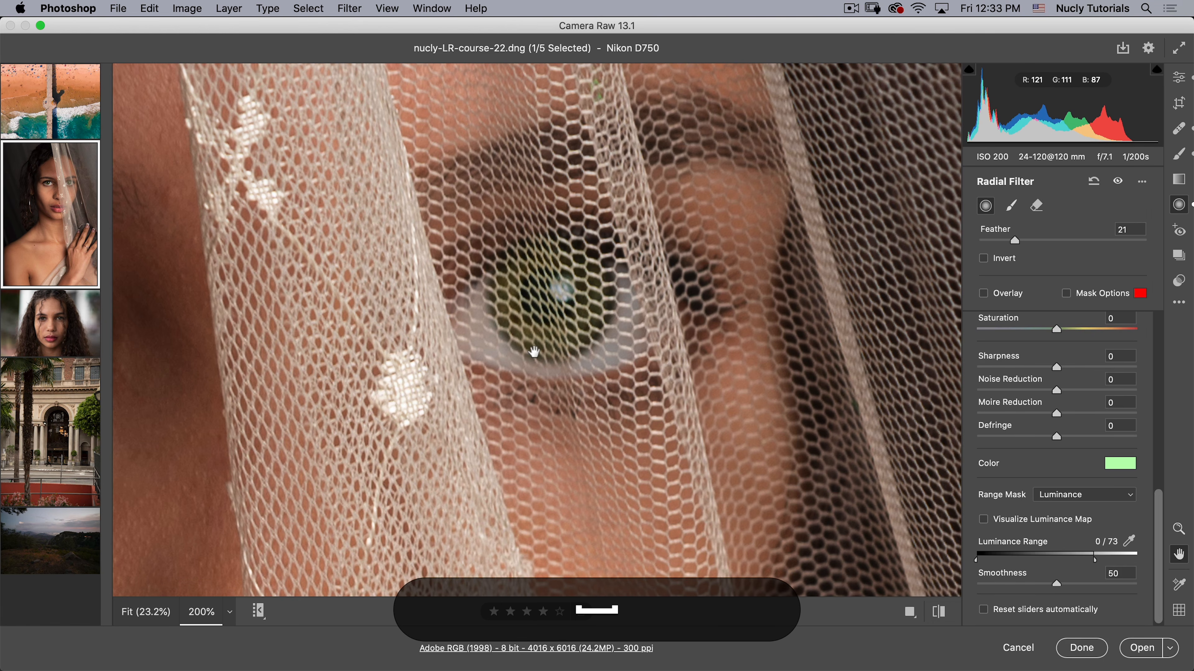
key(super+0)
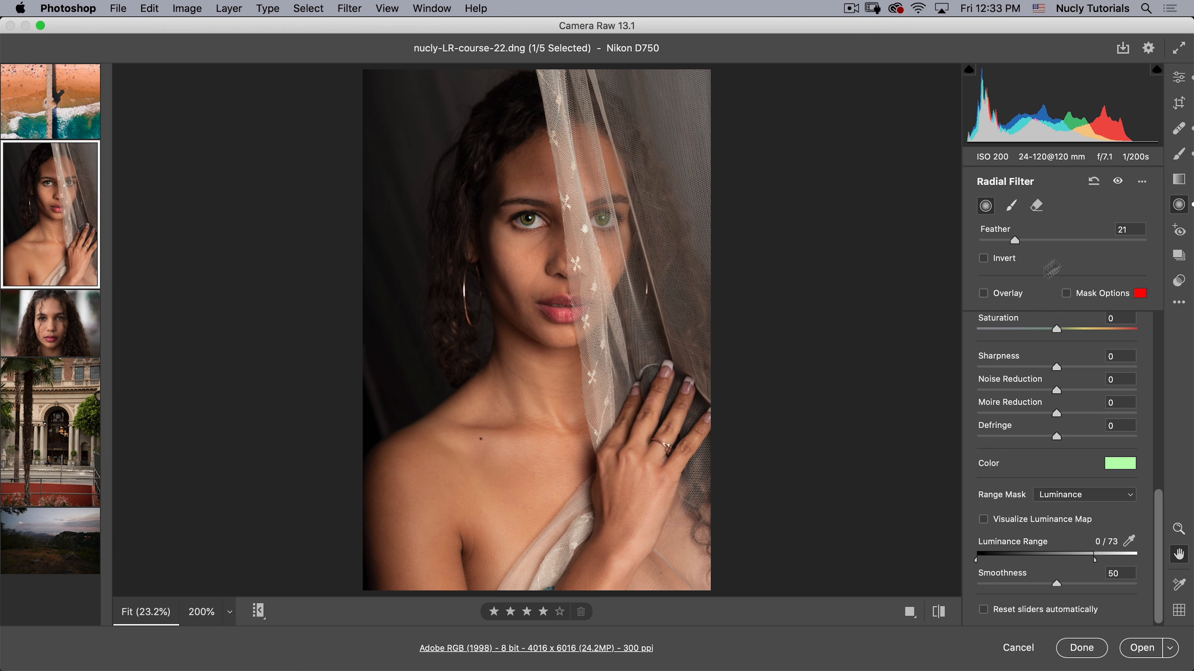
Step: Tone the portrait with the blue curve, raising its black point to output 25 and lowering its white point to output 238
click(1185, 79)
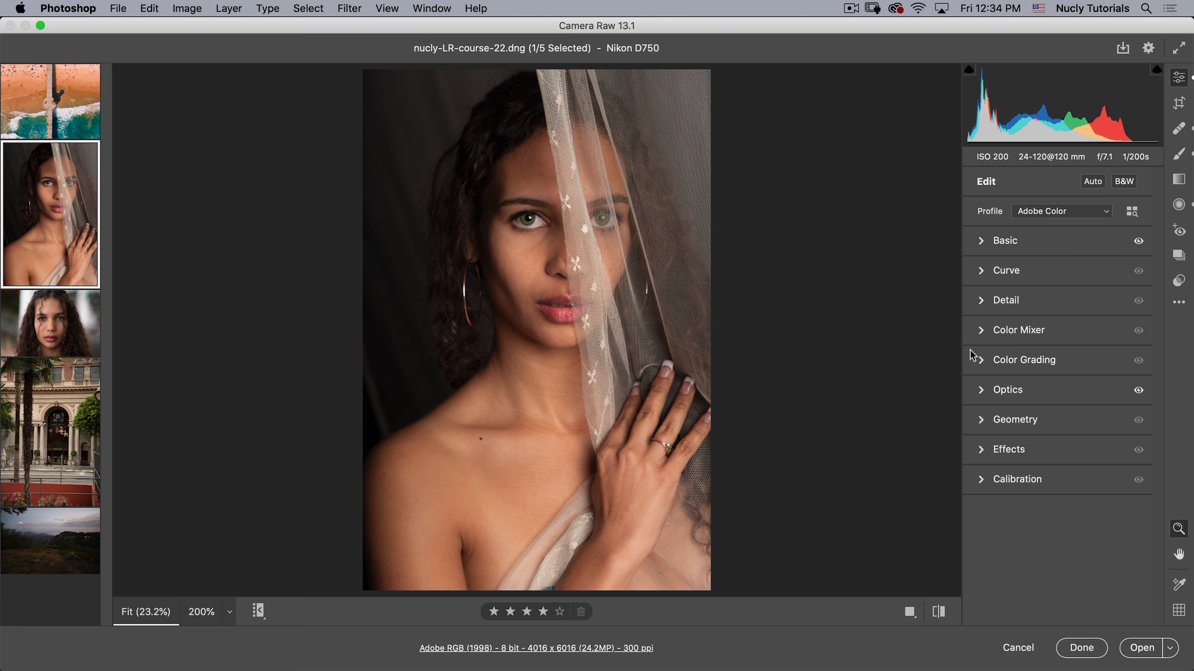
click(982, 272)
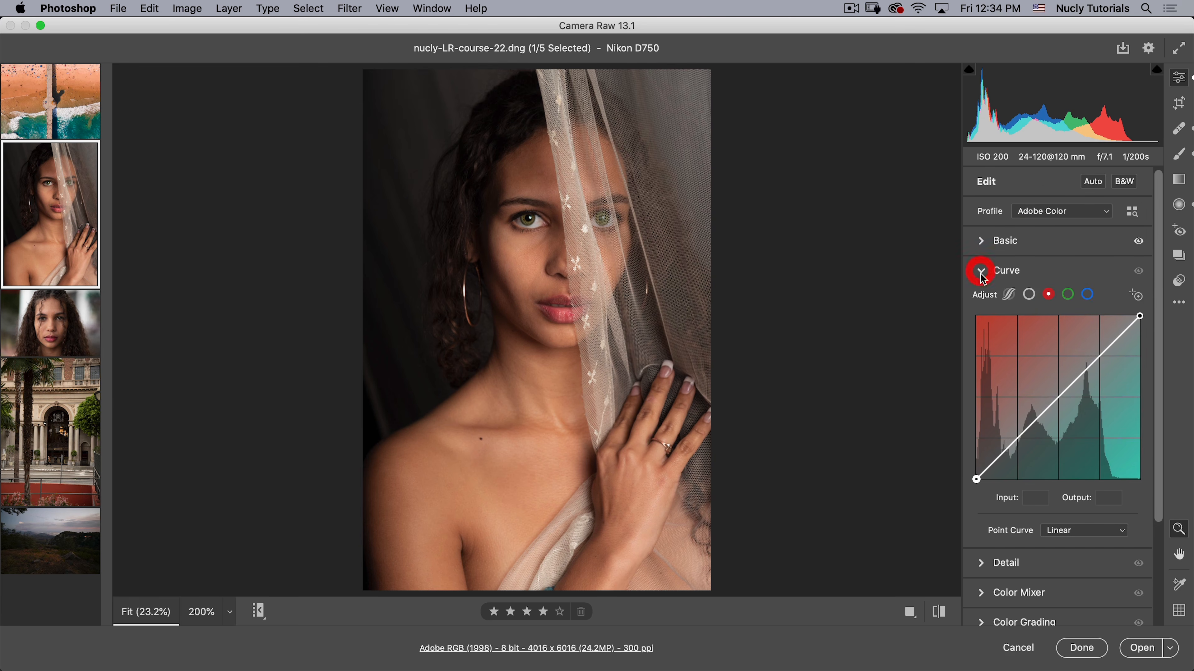
click(1088, 295)
drag(977, 479, 976, 463)
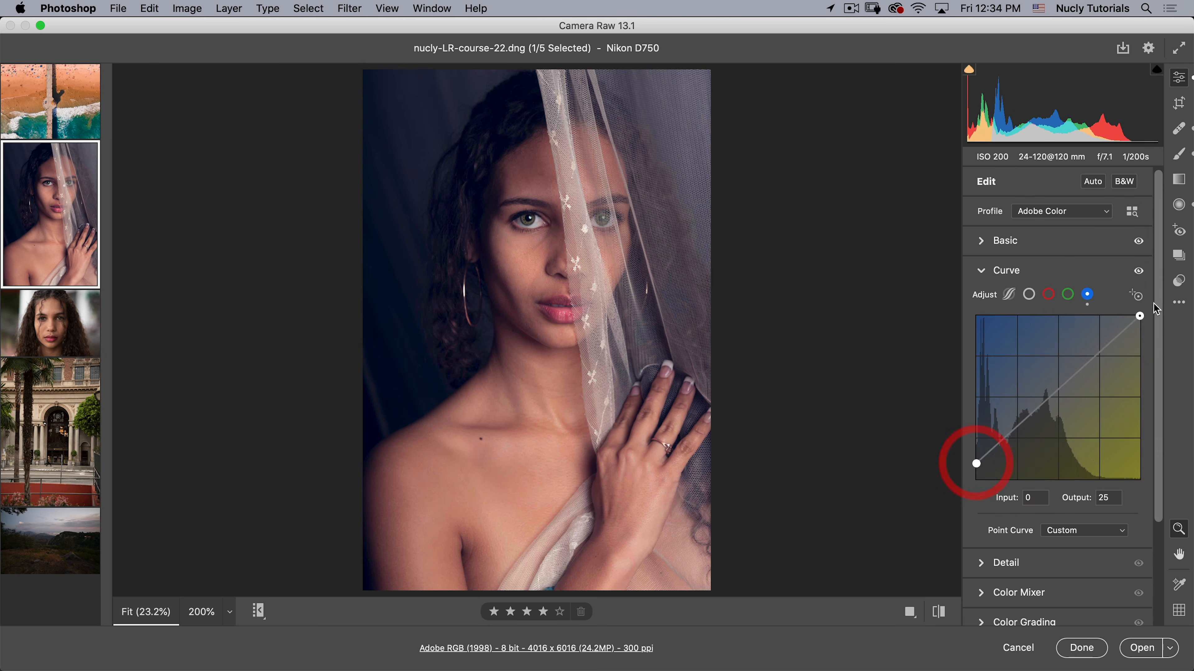
drag(1139, 315, 1140, 327)
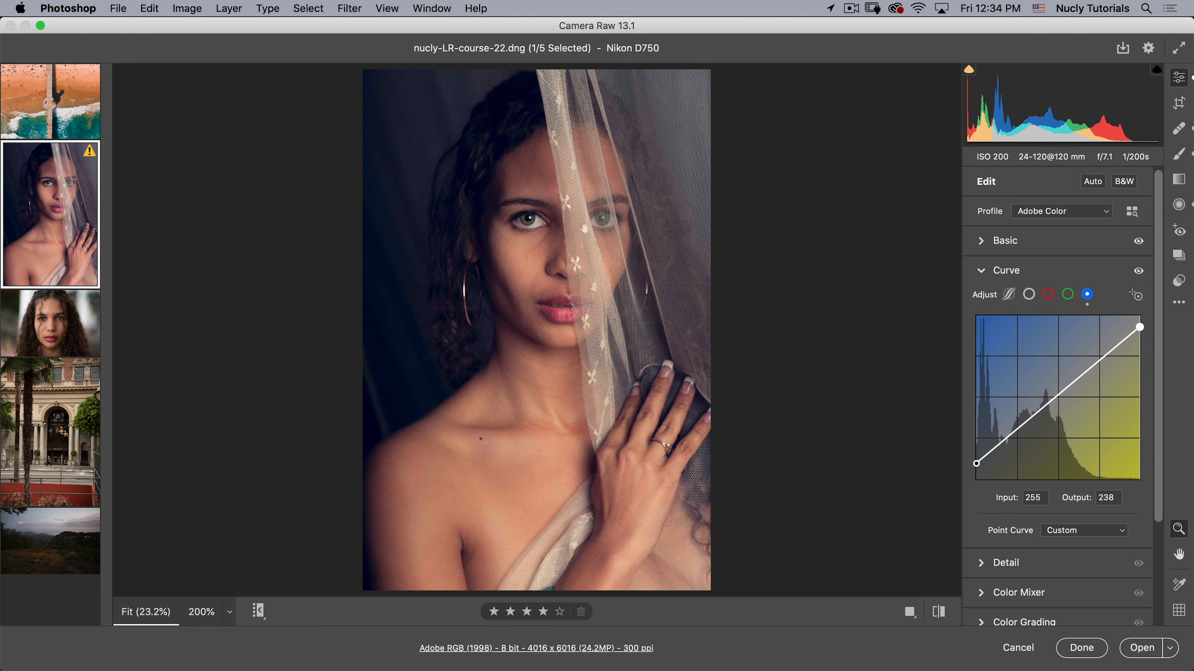
click(981, 270)
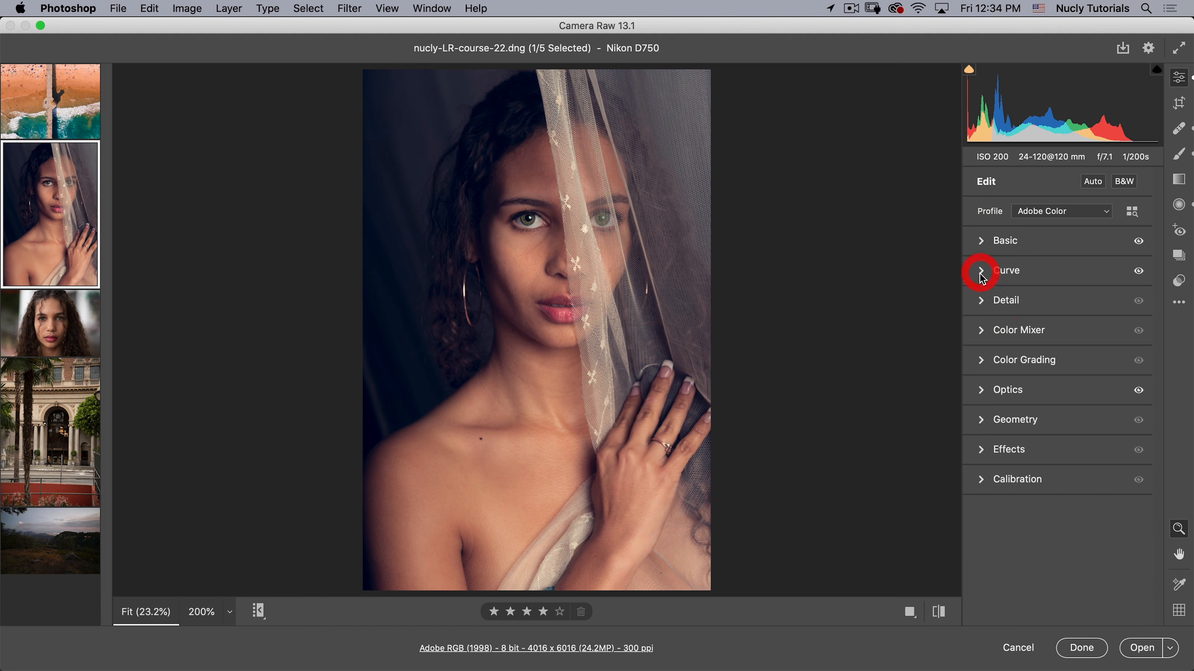
Step: Sharpen the portrait with Sharpening 113, Radius 2.2 and Detail 19
click(980, 304)
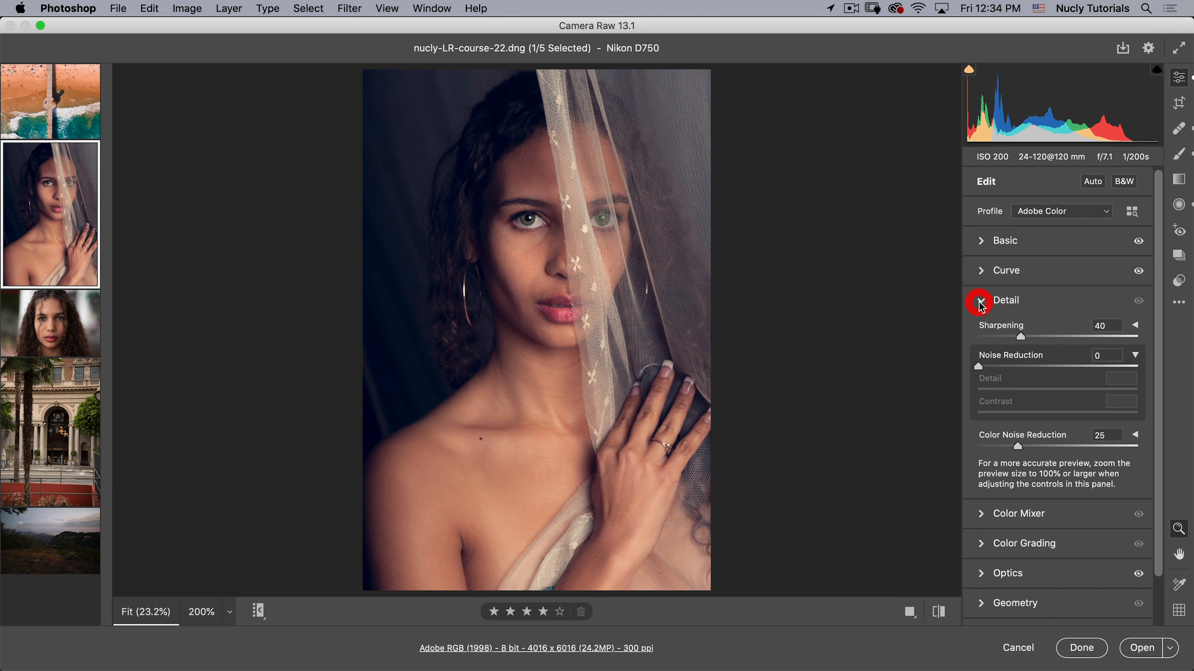
click(1136, 327)
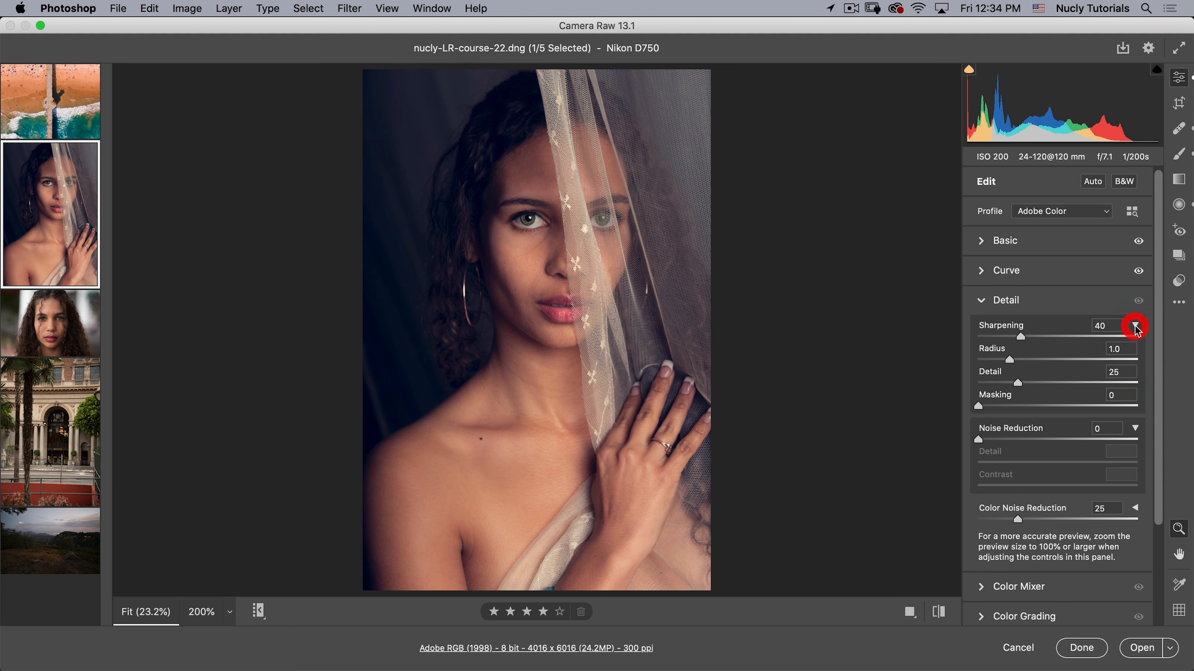
click(1072, 336)
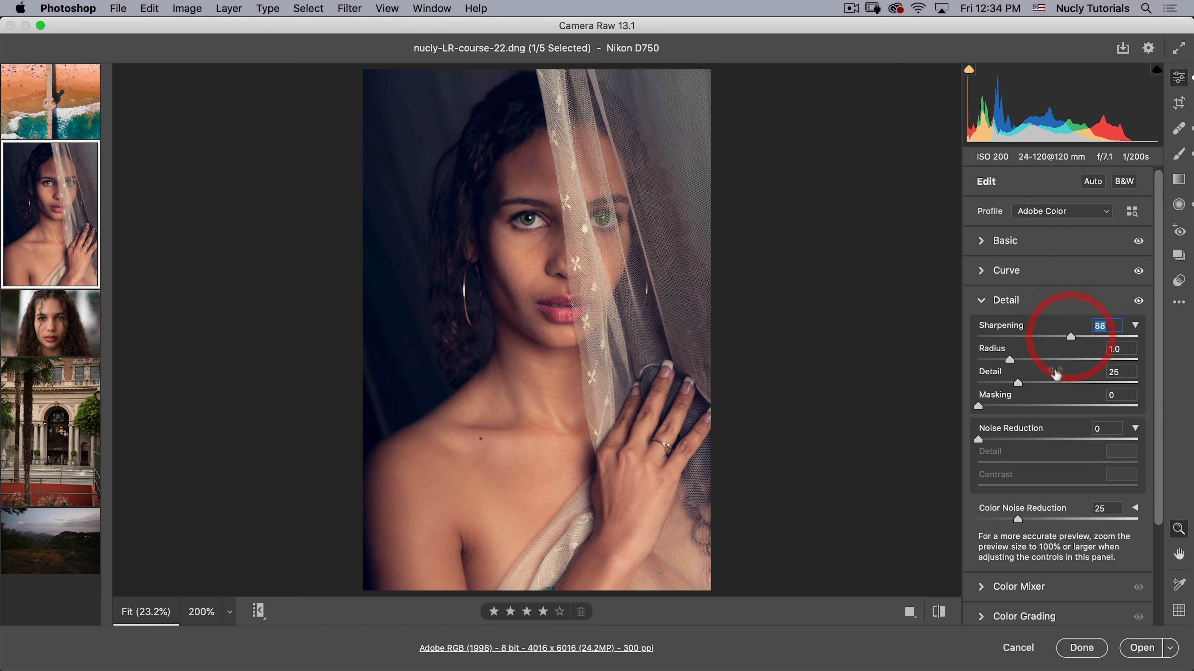
click(1049, 361)
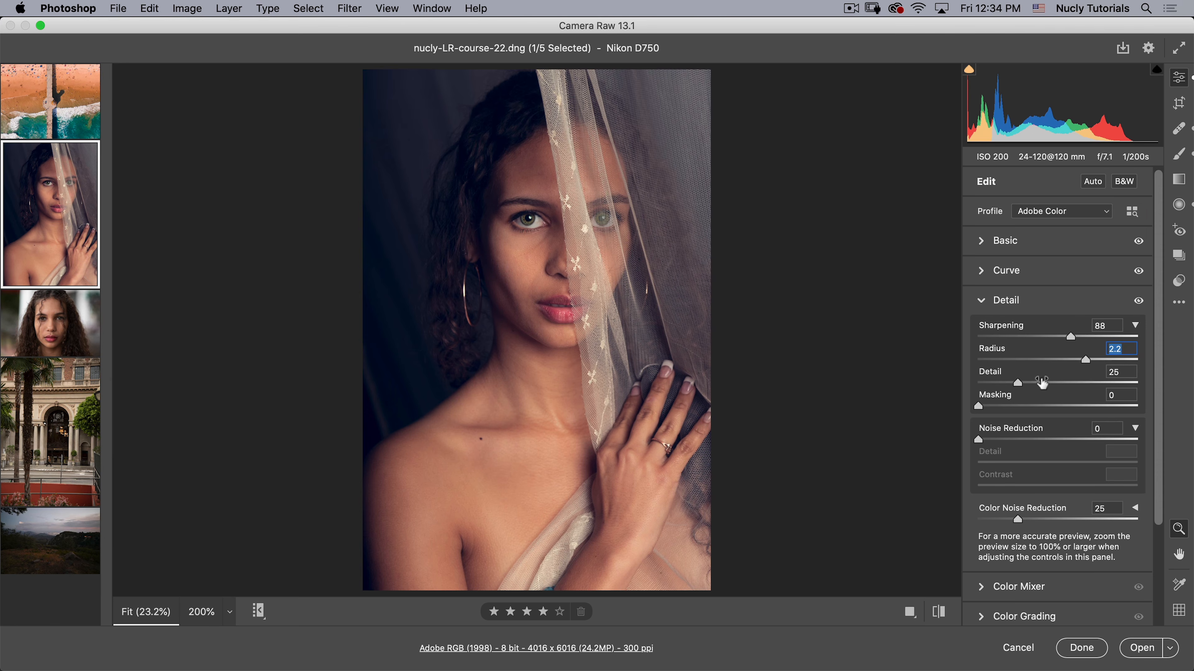
drag(1045, 382, 1009, 384)
drag(1071, 337, 1098, 342)
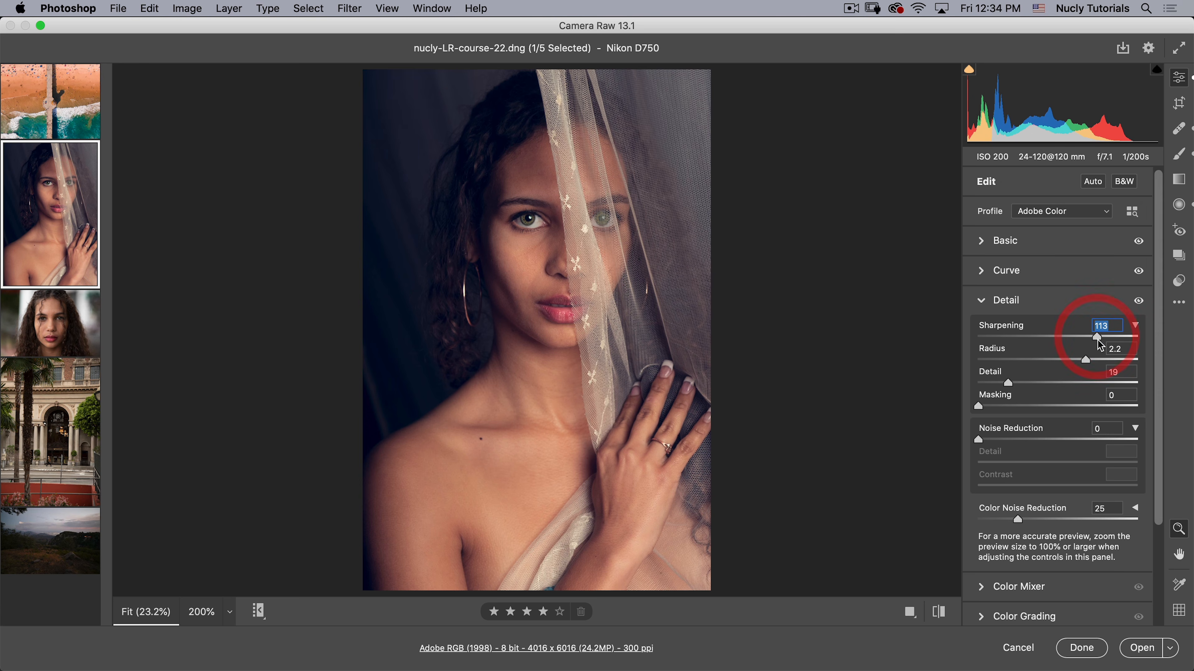
scroll(1160, 362, down, 2)
scroll(1160, 363, down, 5)
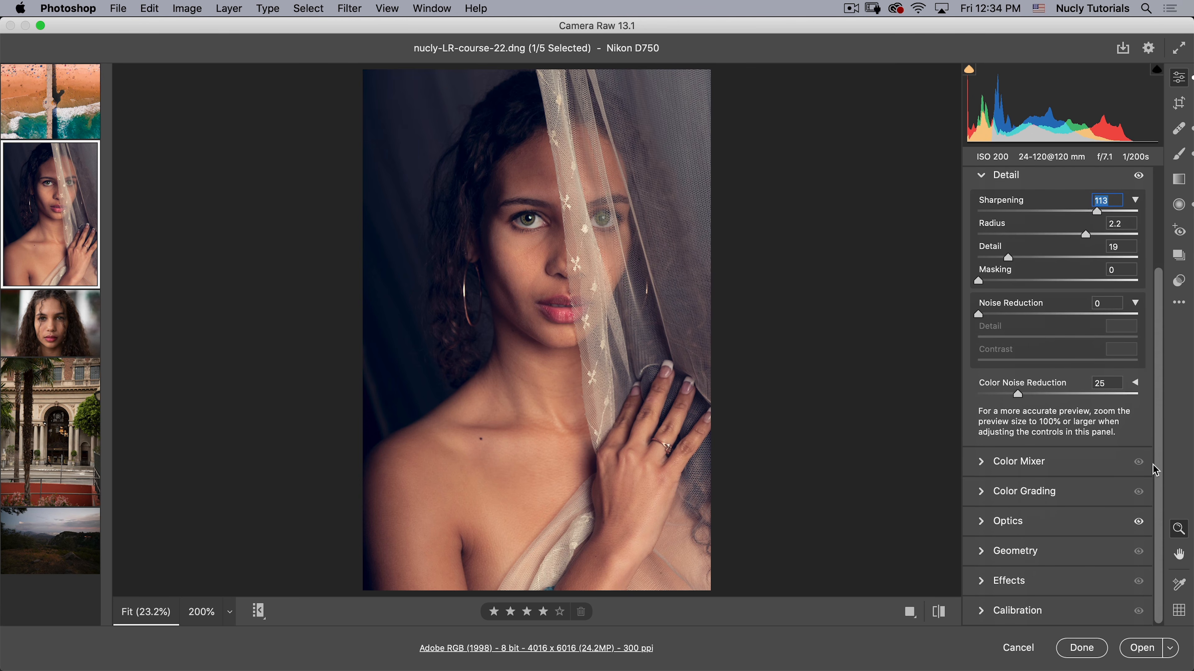
scroll(1156, 470, up, 4)
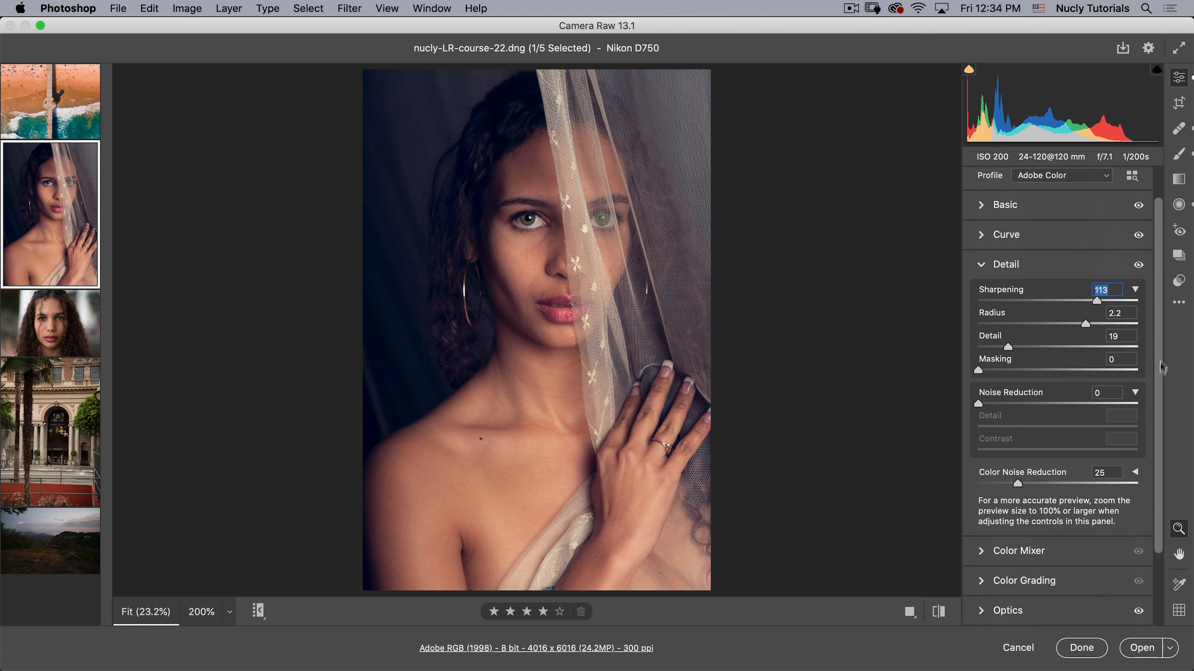
scroll(1161, 367, down, 1)
scroll(1160, 384, up, 3)
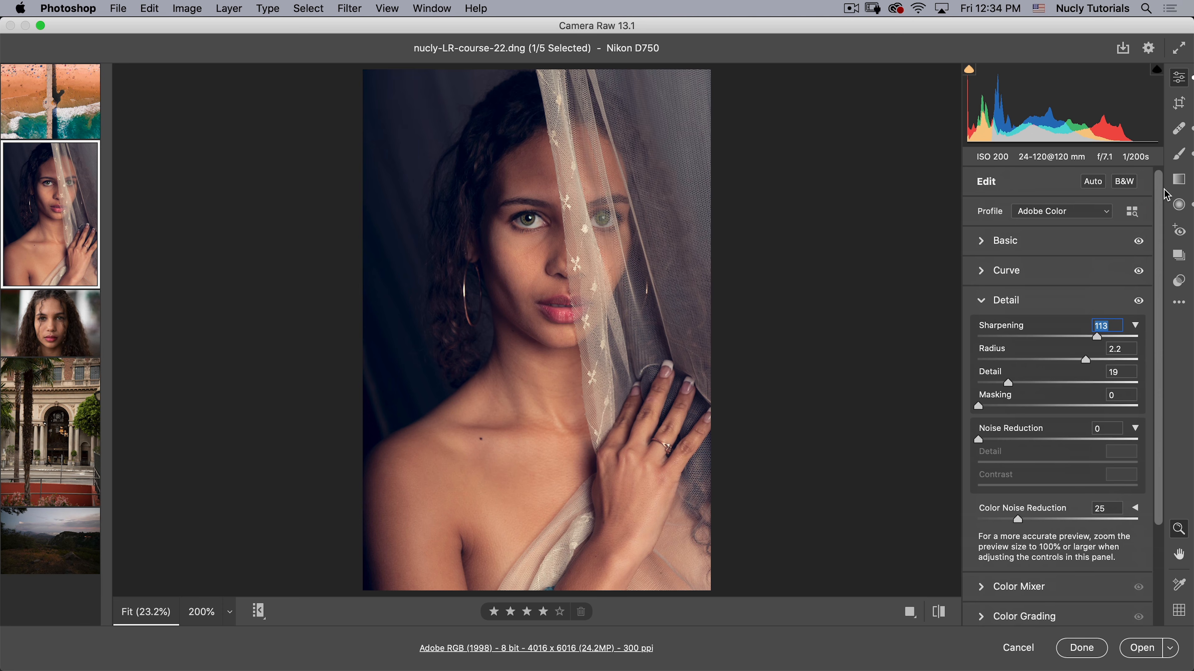
Step: Reset the Radial Filter's local correction settings, add a new radial filter filling the whole image, and show its overlay
click(1180, 209)
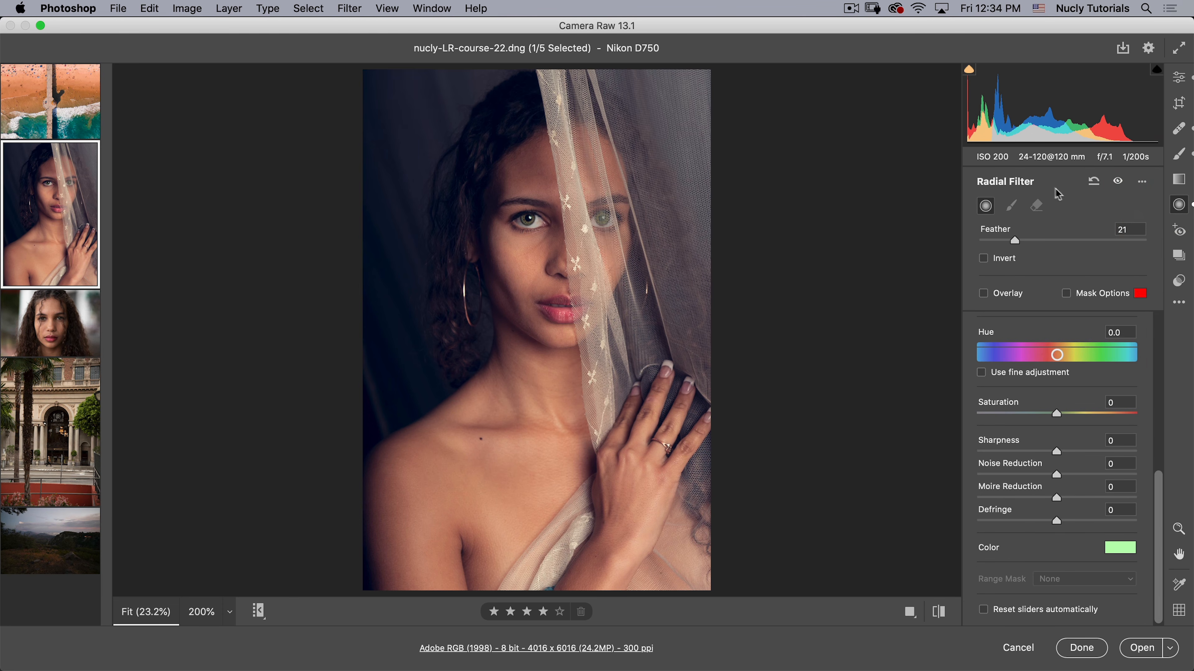
click(1142, 182)
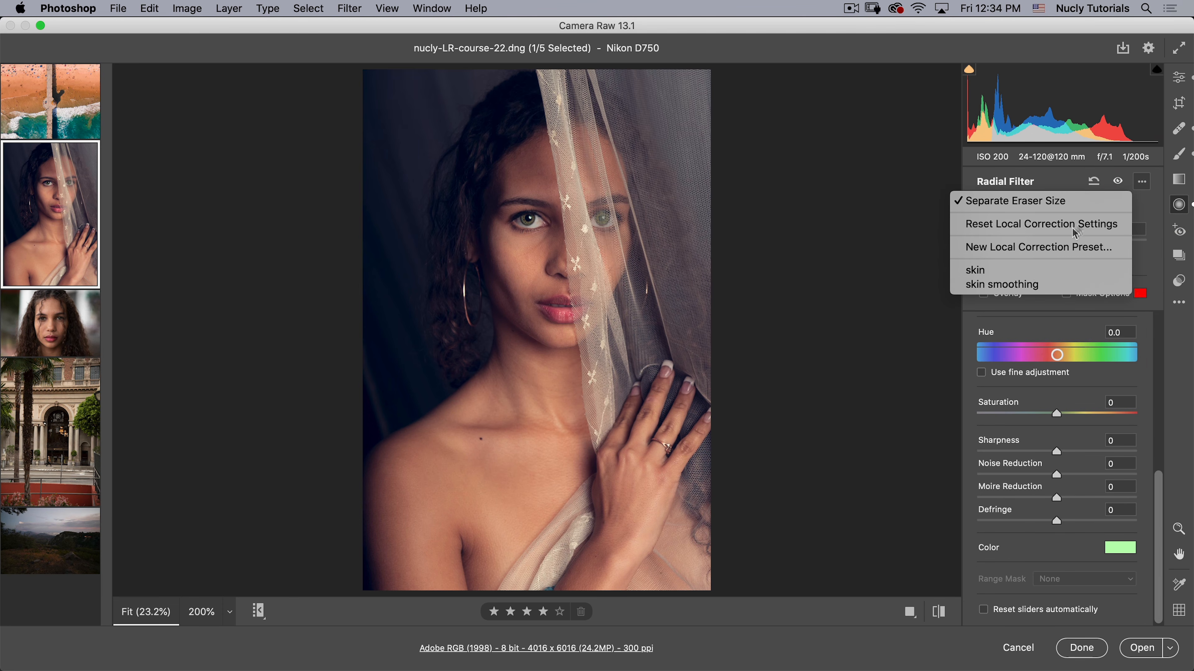
click(1021, 229)
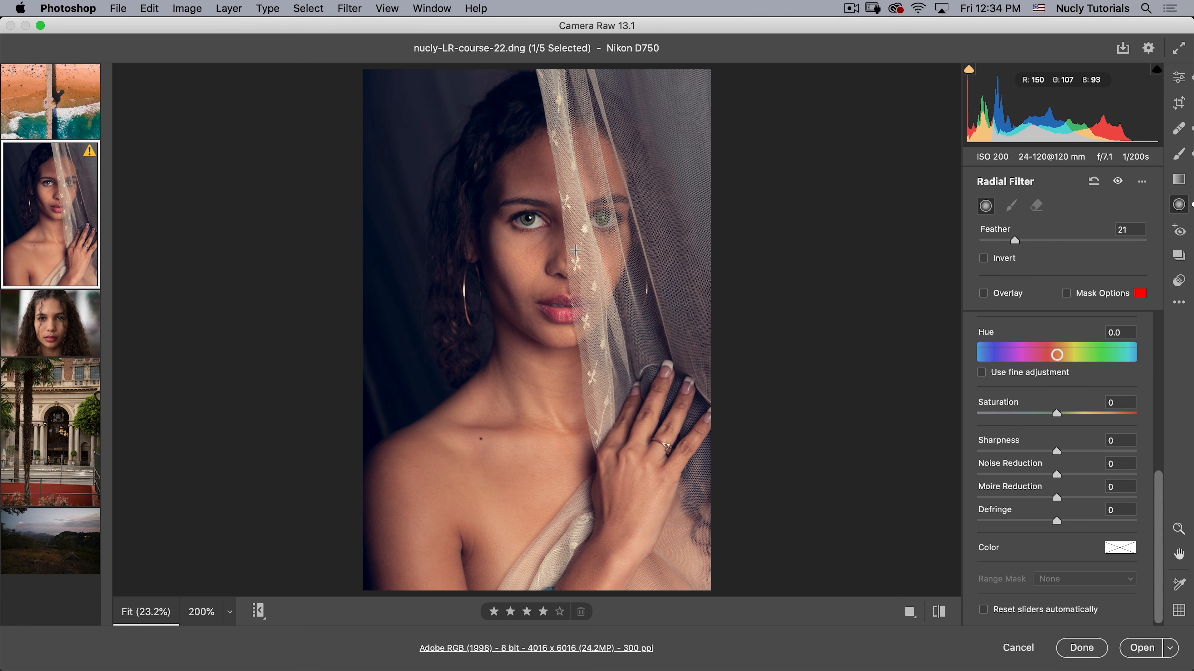
double_click(661, 102)
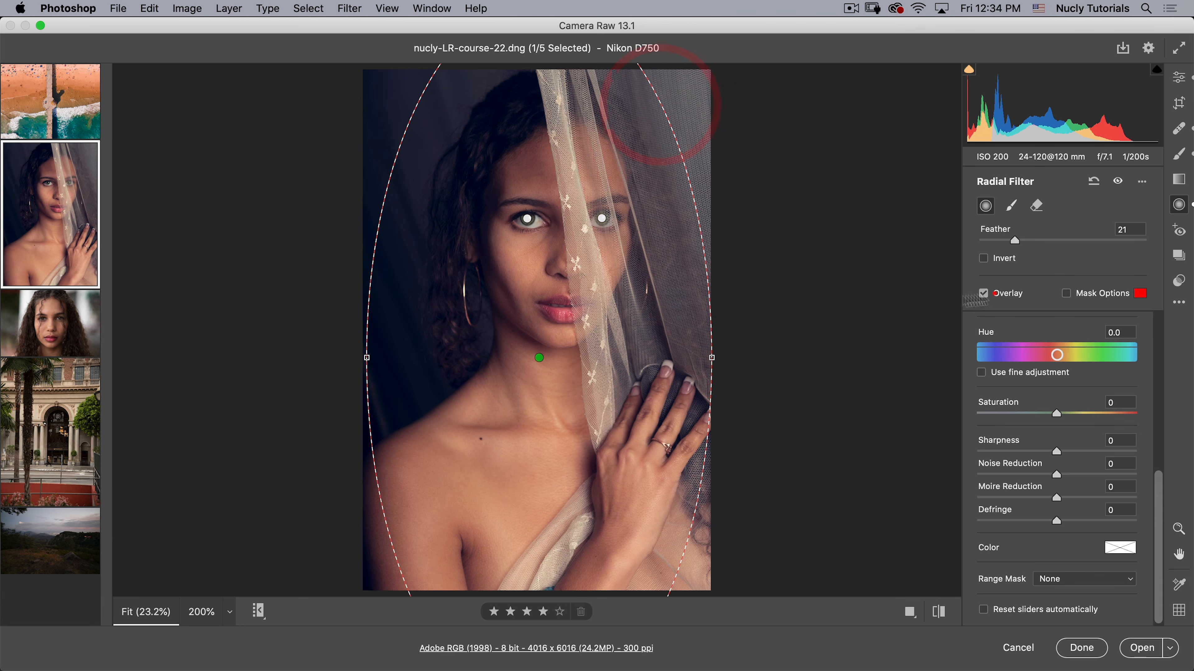
click(983, 292)
Step: Resize, move and tilt the large radial filter clockwise so its ellipse encloses the woman's head, shoulders and raised hand
drag(711, 358, 708, 358)
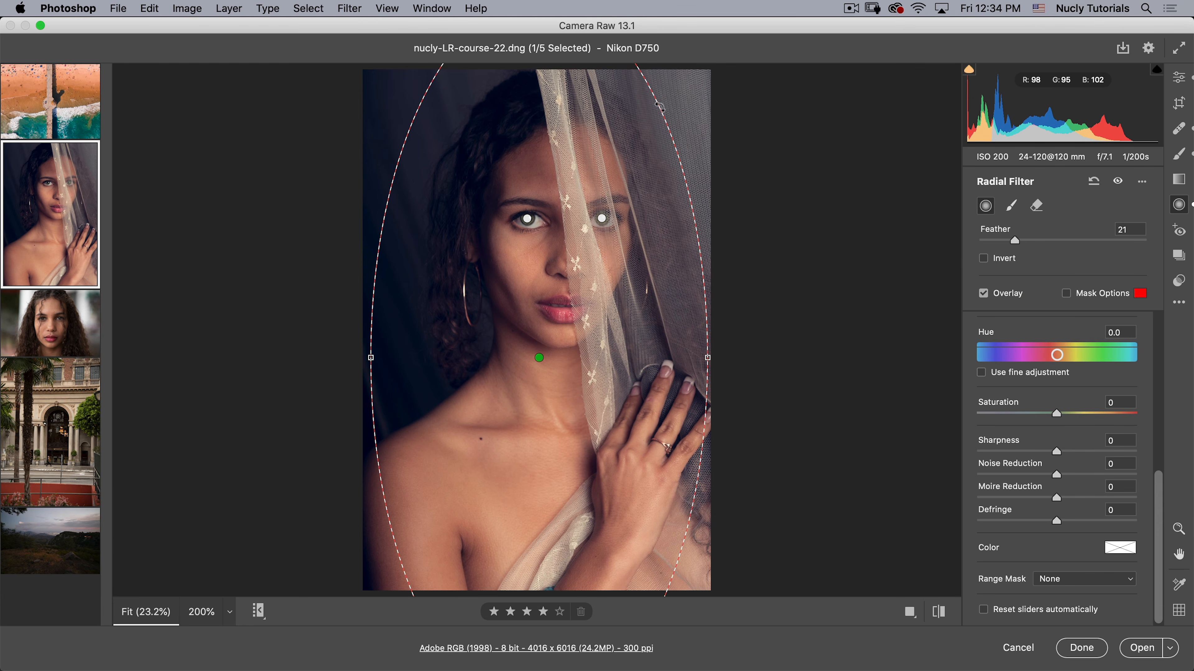
drag(626, 107, 623, 189)
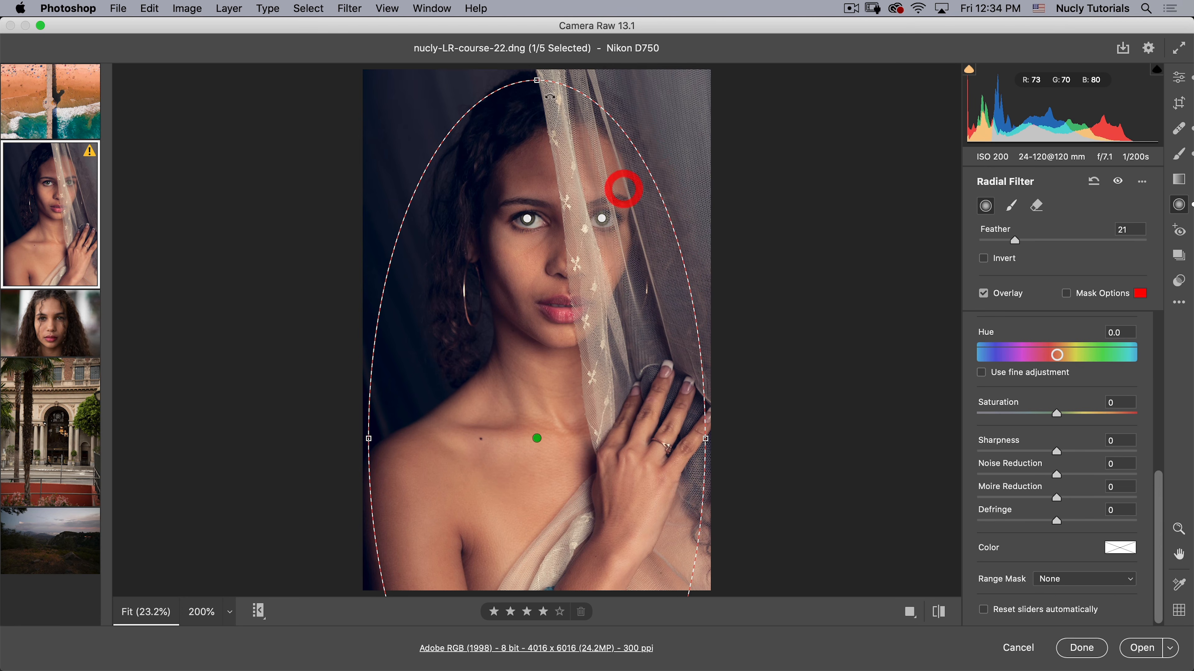
drag(539, 192, 540, 220)
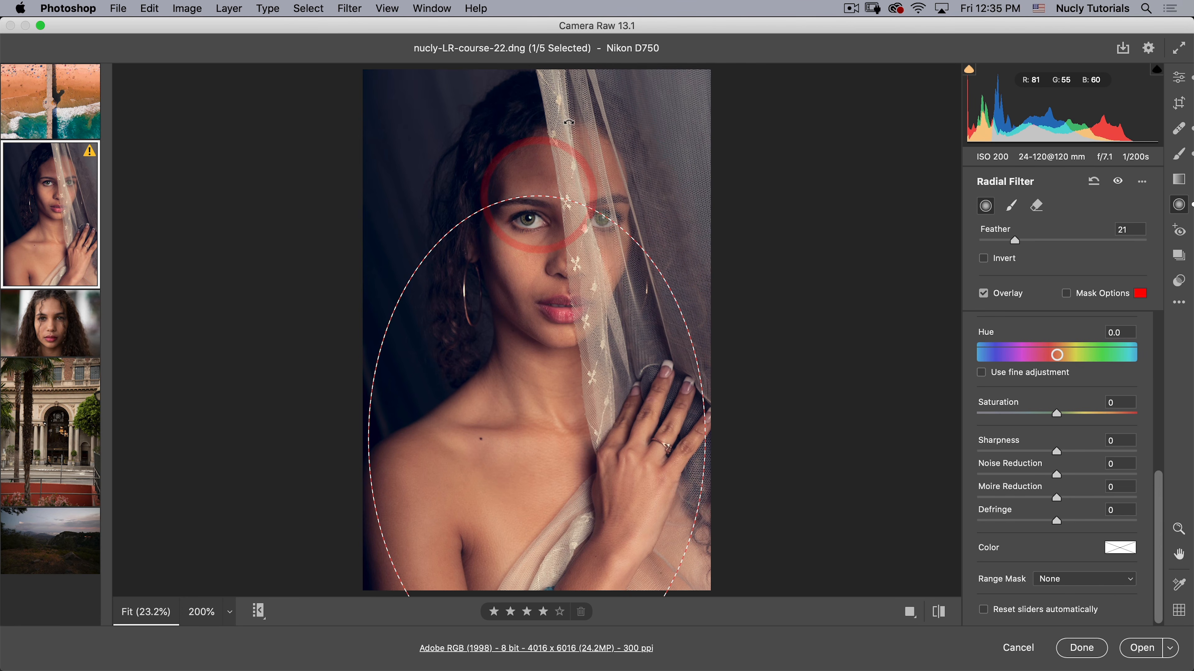
drag(649, 159, 653, 148)
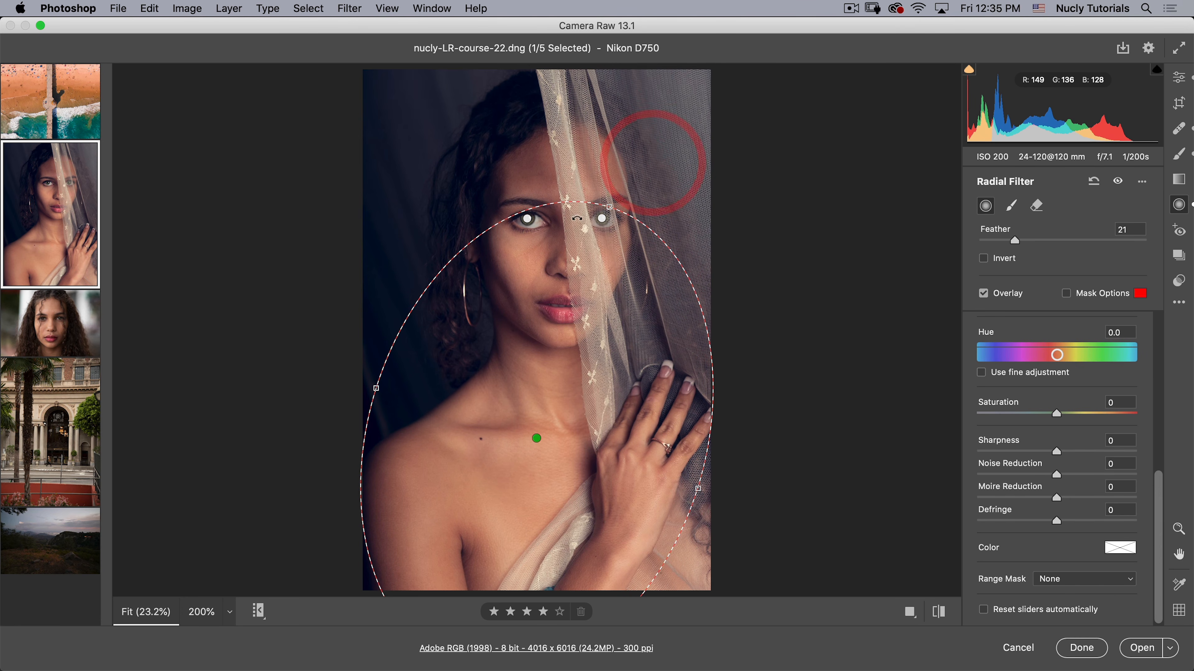
drag(555, 301, 558, 192)
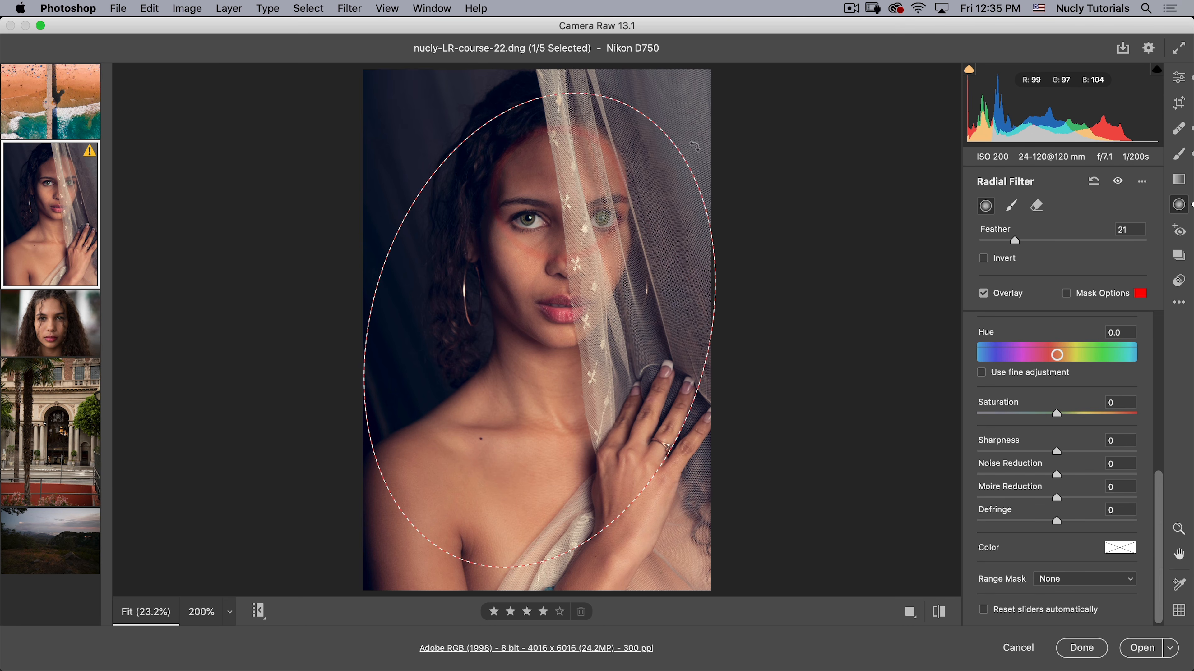
drag(712, 155, 705, 146)
drag(606, 96, 621, 83)
drag(376, 286, 384, 288)
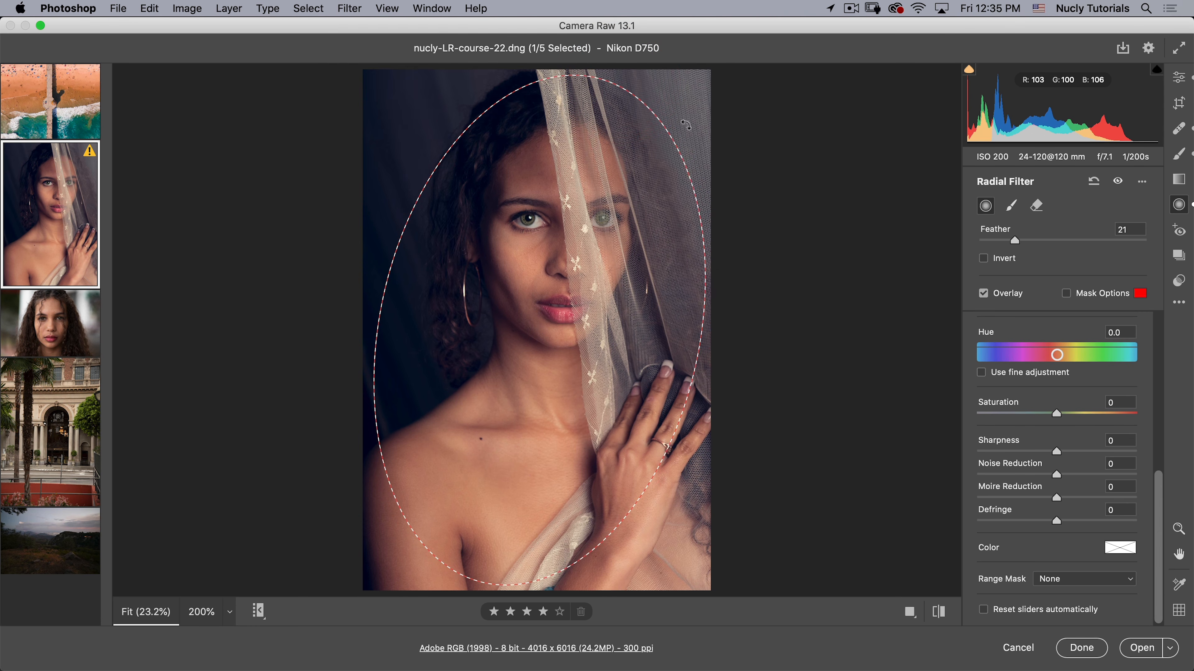
mouse_move(689, 144)
mouse_down()
mouse_move(687, 120)
mouse_move(670, 159)
mouse_up()
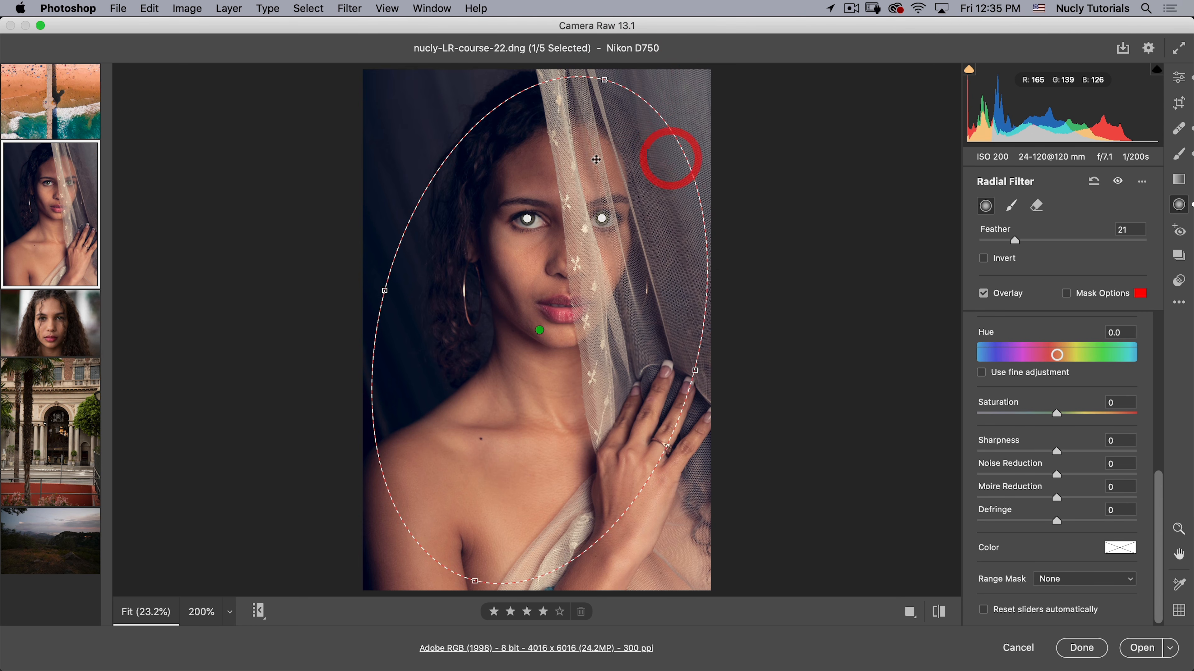
Step: Nudge the large radial filter slightly, show its mask, invert it so it affects the surroundings, and set Feather to 38
drag(593, 164, 589, 162)
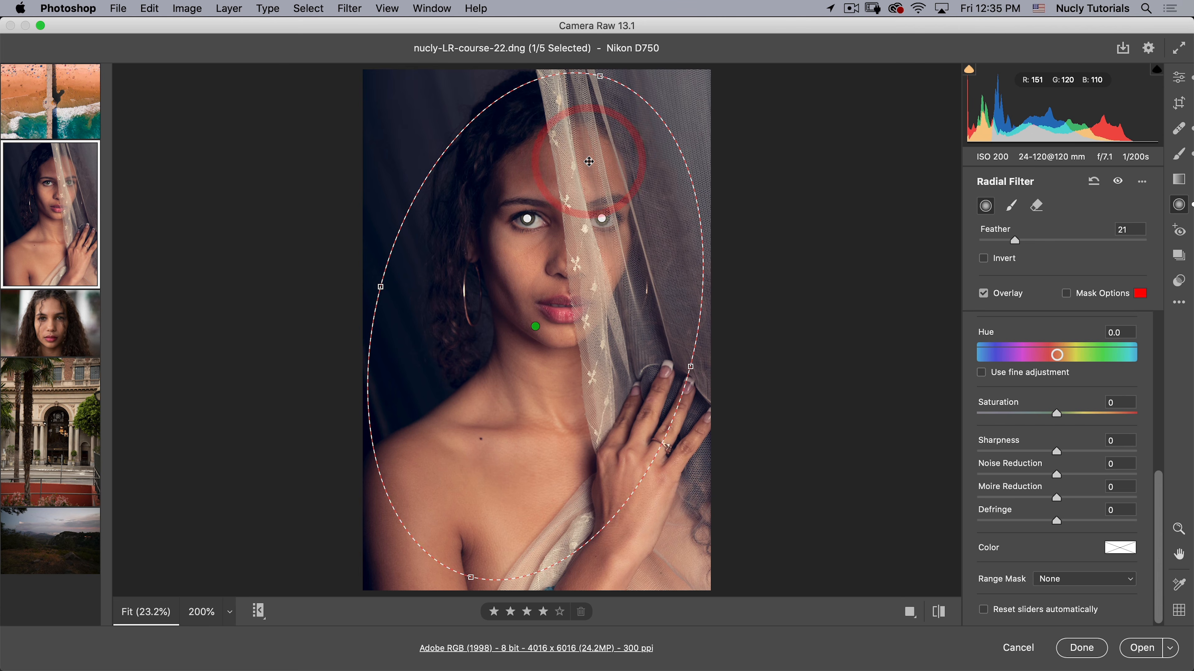
key(y)
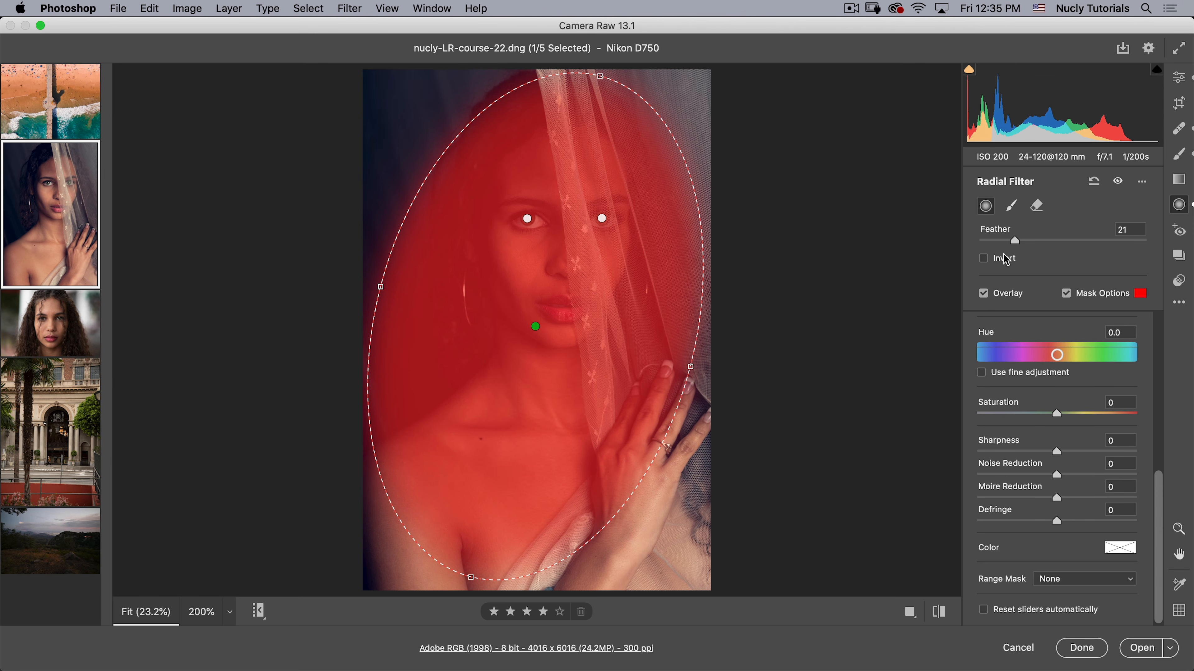
click(984, 258)
drag(1016, 241, 1042, 241)
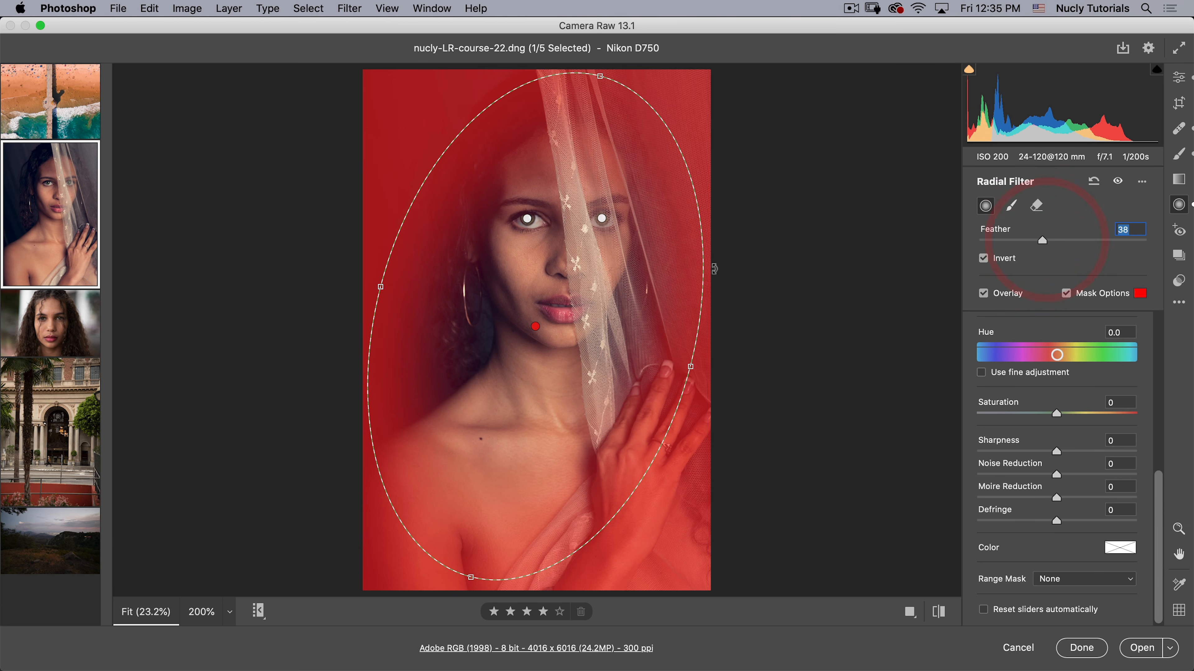
Step: Enlarge the radial ellipse beyond the photo's edges, shift it upward around the woman, and hide its overlay and mask
drag(601, 79, 624, 3)
drag(690, 366, 716, 372)
drag(634, 379, 631, 339)
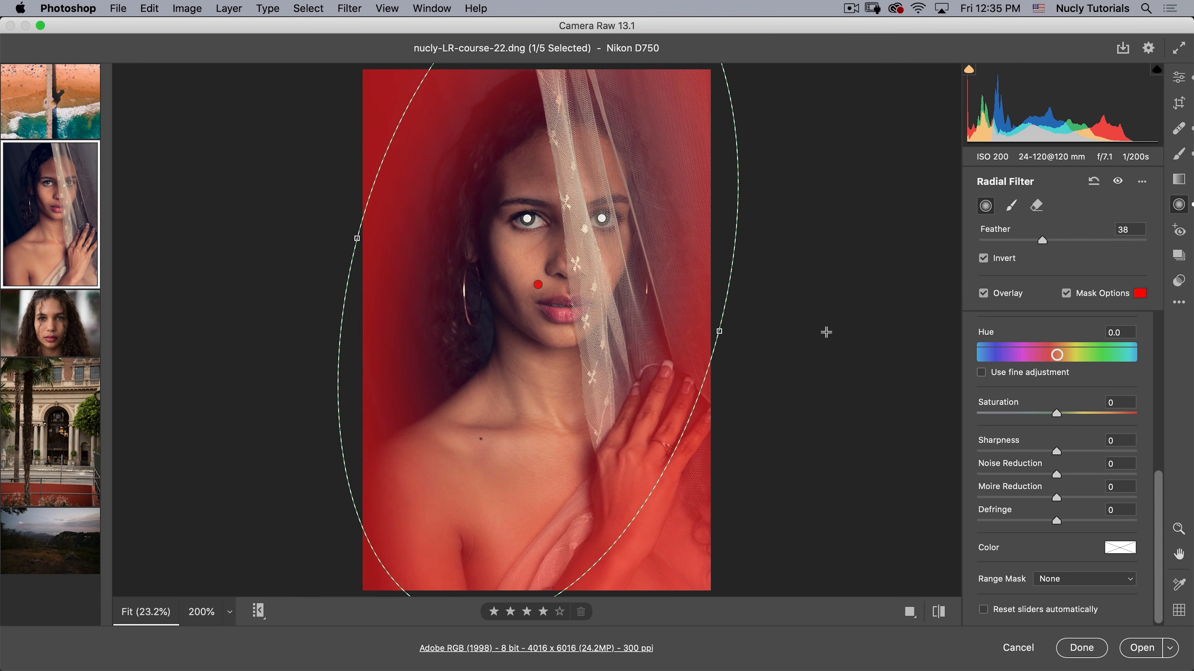
key(v)
key(y)
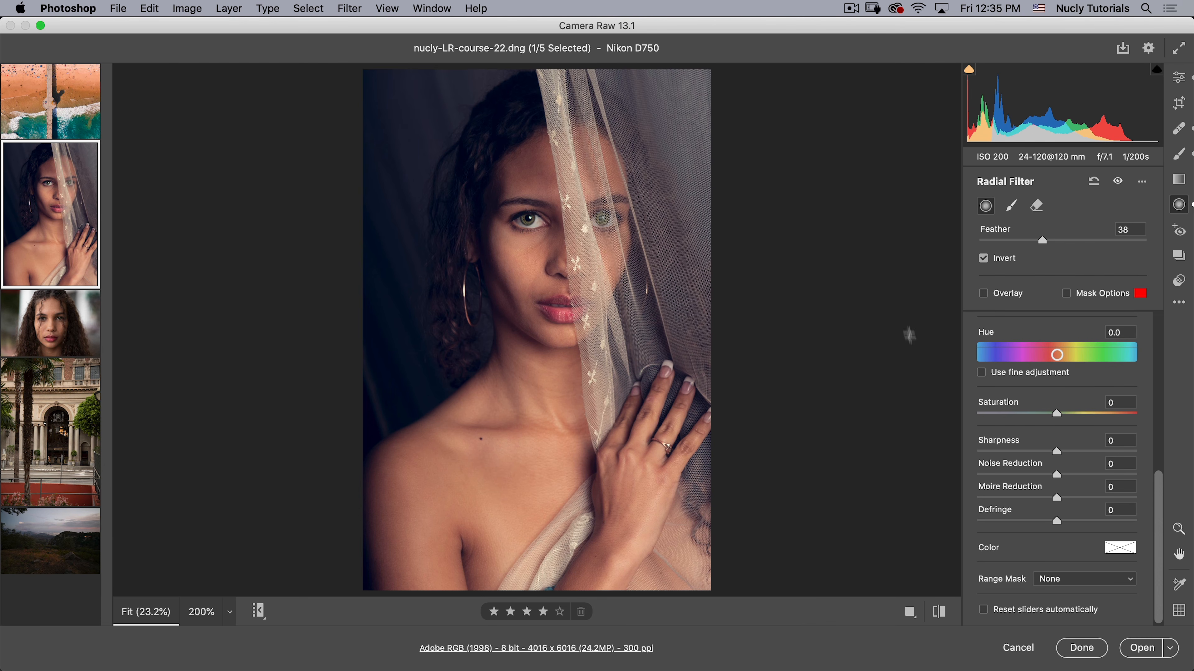
Step: Darken and cool the area outside the ellipse with Exposure -0.70 and Temperature -27
drag(1163, 497, 1159, 329)
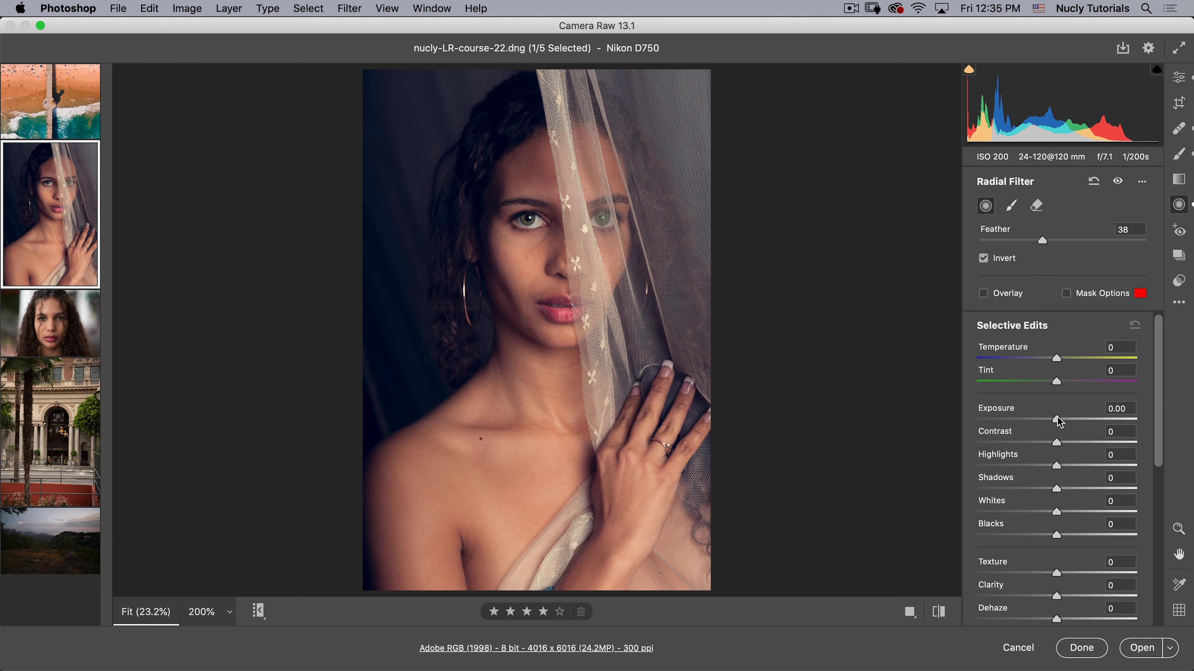
drag(1056, 428, 1046, 426)
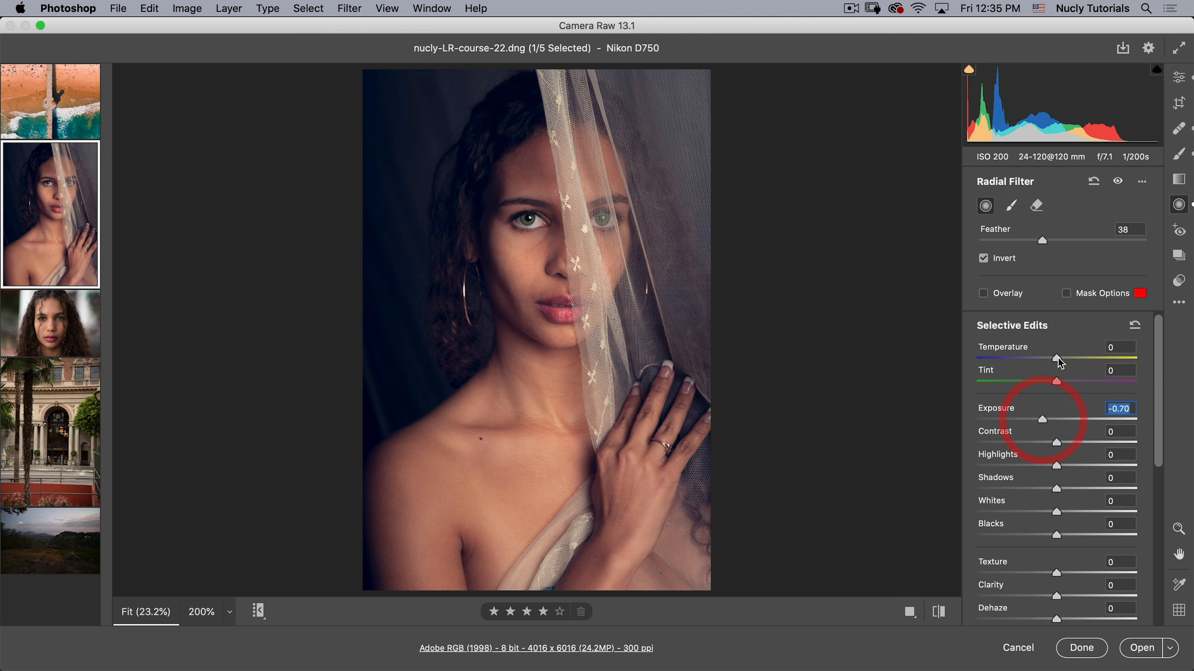
drag(1057, 358, 1043, 361)
click(838, 274)
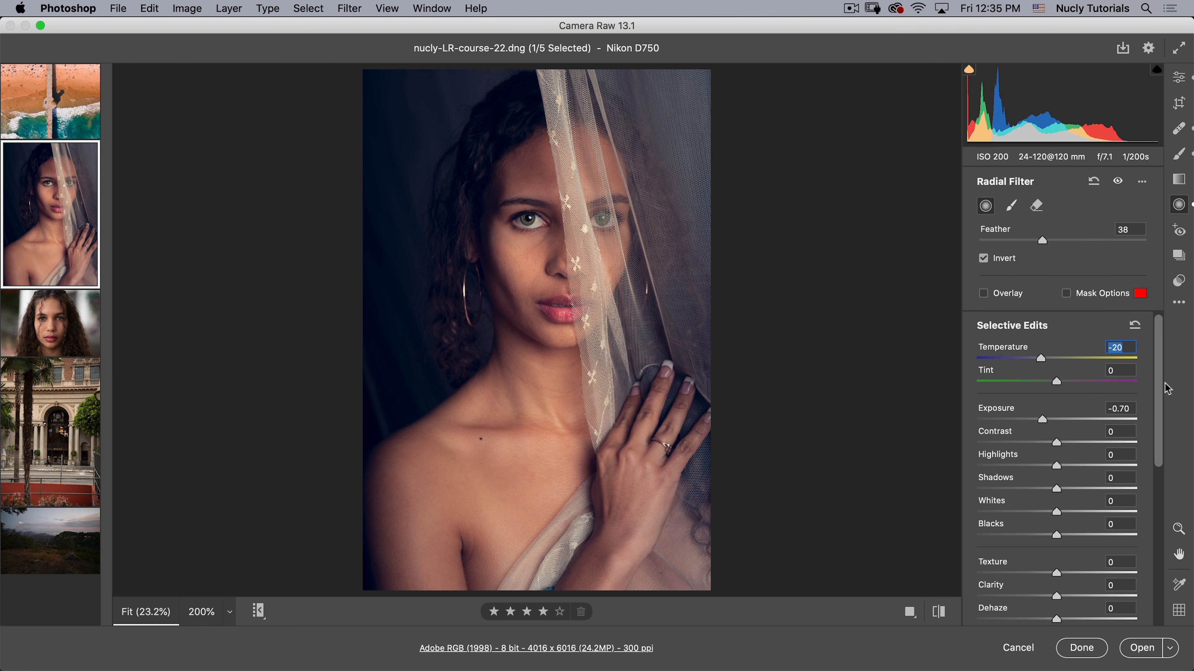
scroll(1159, 383, down, 2)
scroll(1159, 383, up, 2)
click(1154, 379)
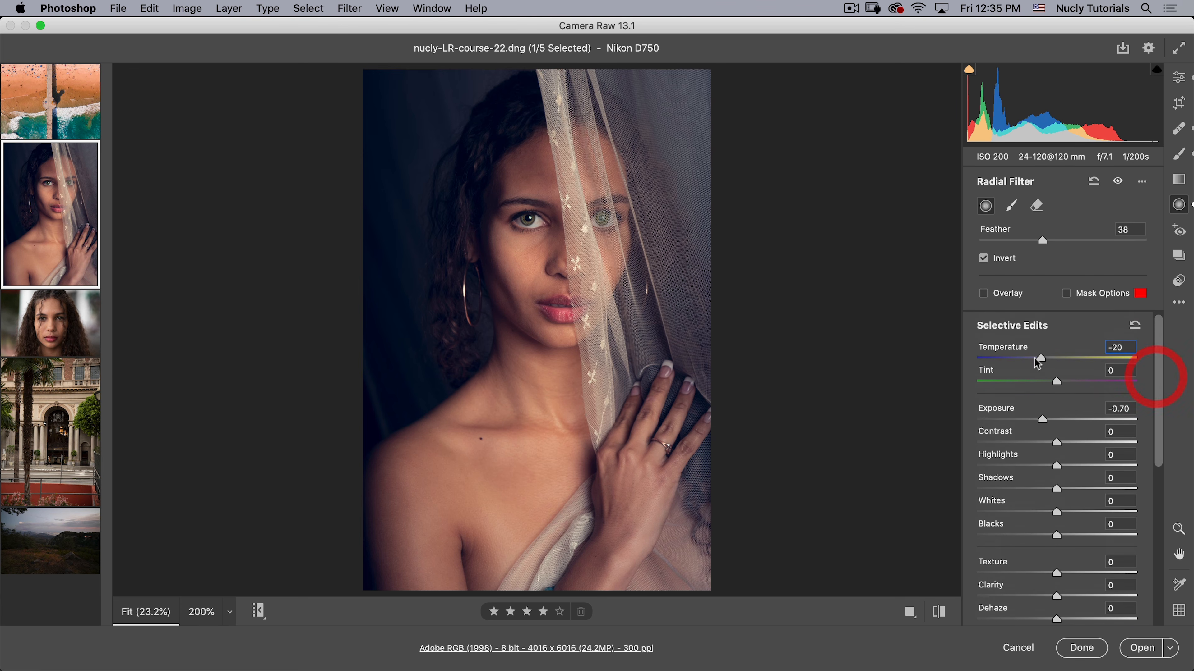
drag(1041, 360, 1034, 358)
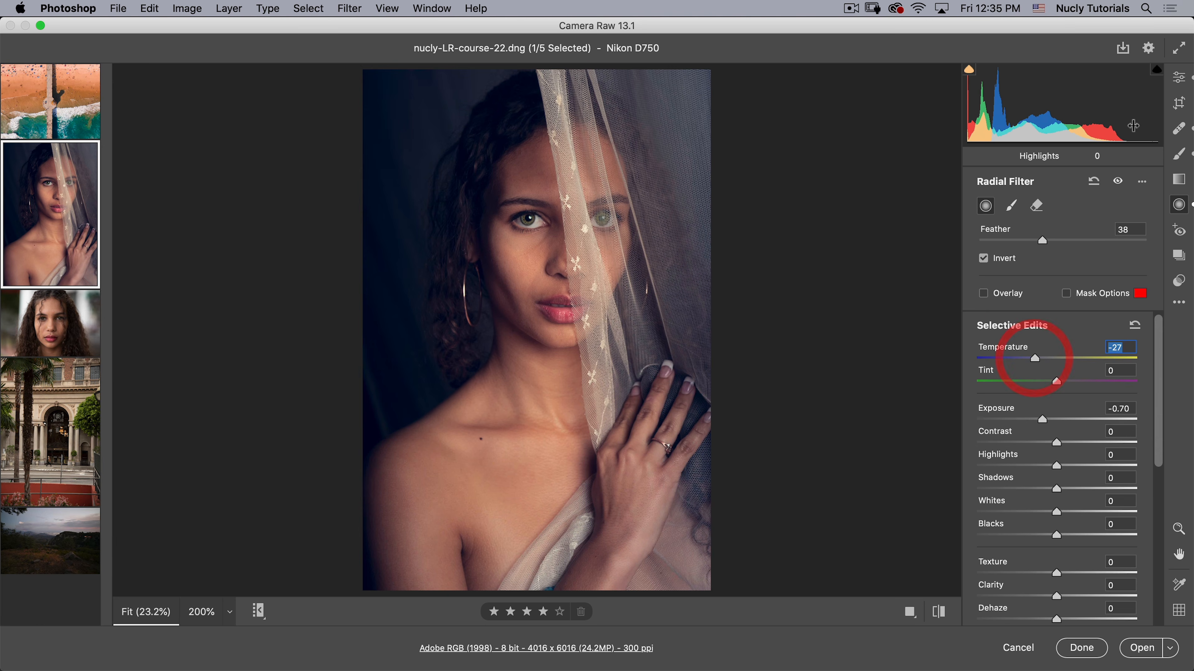
Step: Warm the whole veiled portrait by setting its global white balance Temperature to 5750
click(1182, 80)
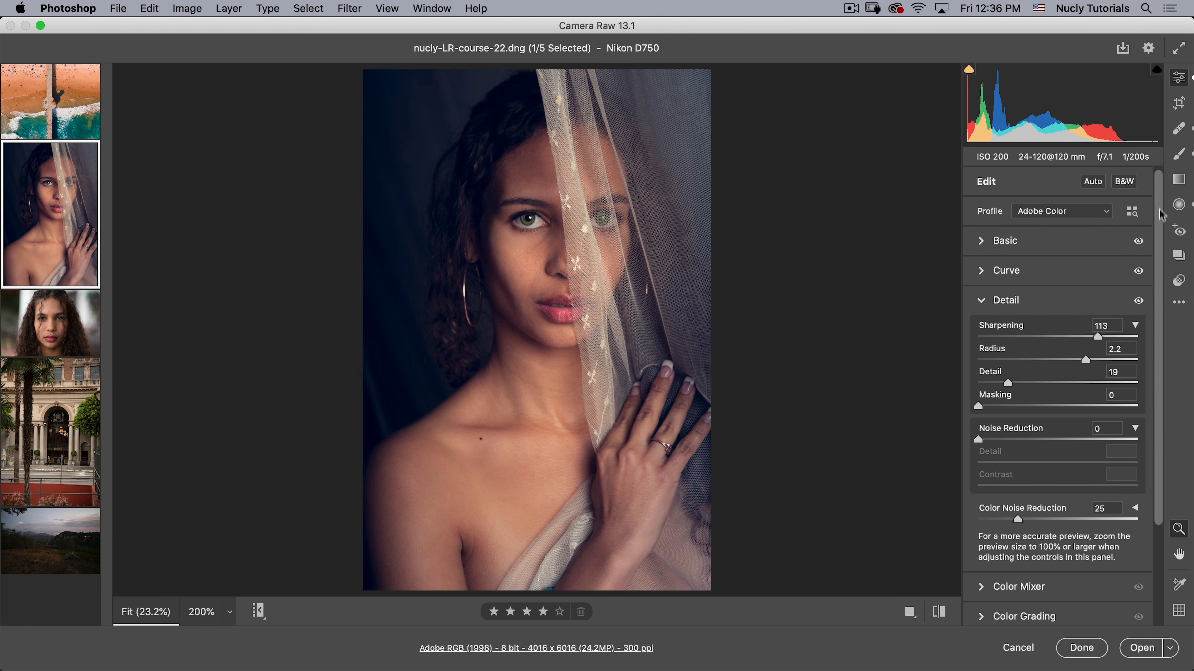
click(996, 252)
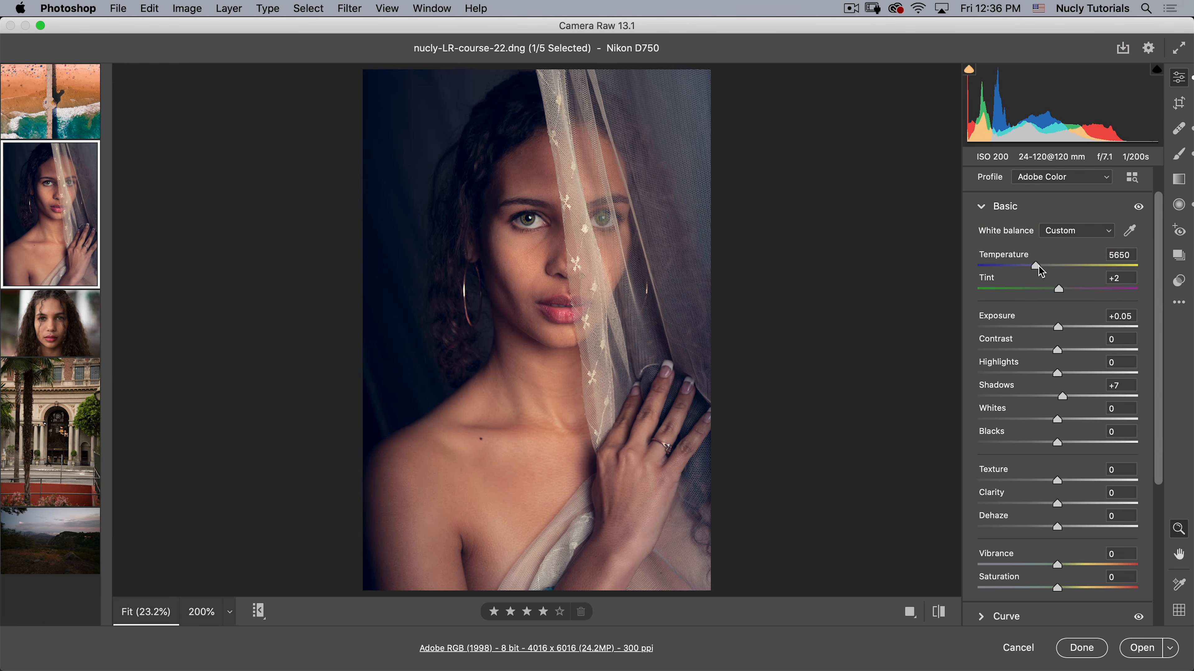
mouse_move(1036, 267)
mouse_down()
mouse_move(1051, 270)
mouse_move(1041, 271)
mouse_up()
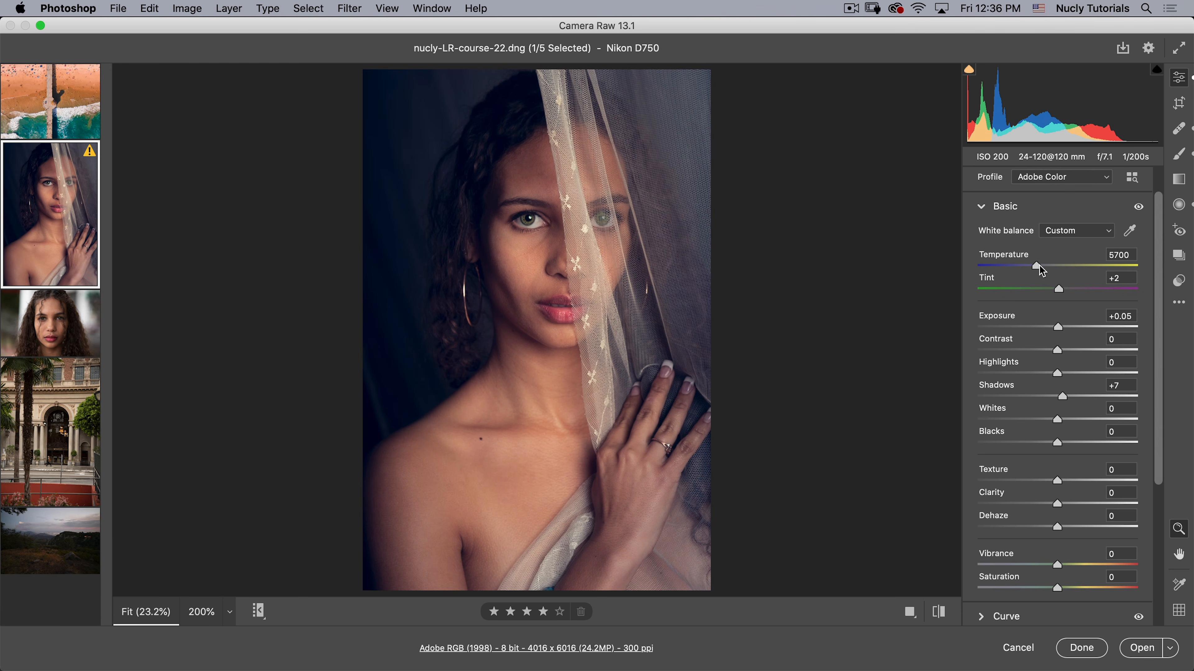
click(1042, 270)
Step: Compare the veiled portrait's edited version with the original by switching between the before and after views
key(backslash)
key(backslash)
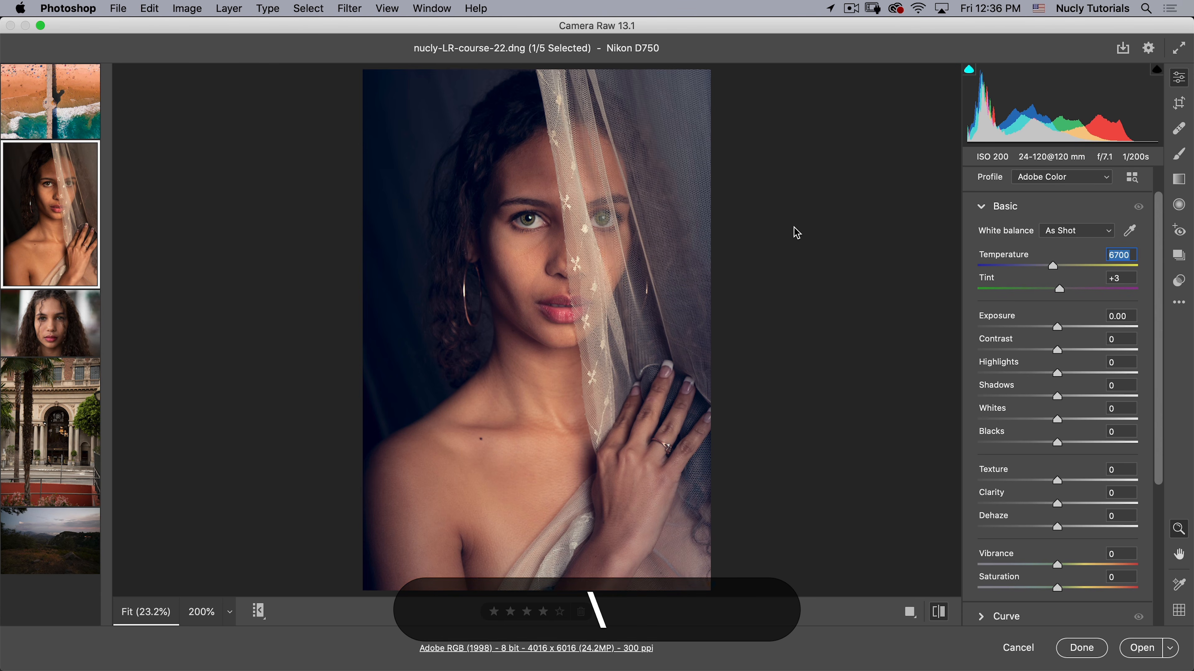
key(backslash)
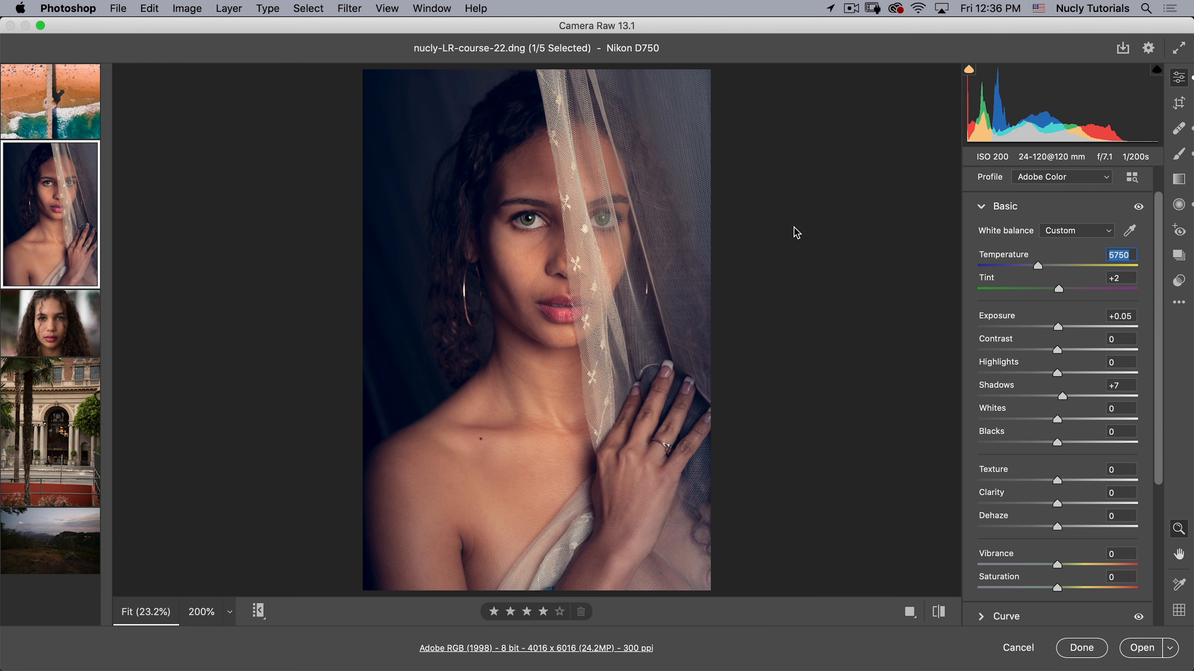
key(backslash)
key(backslash)
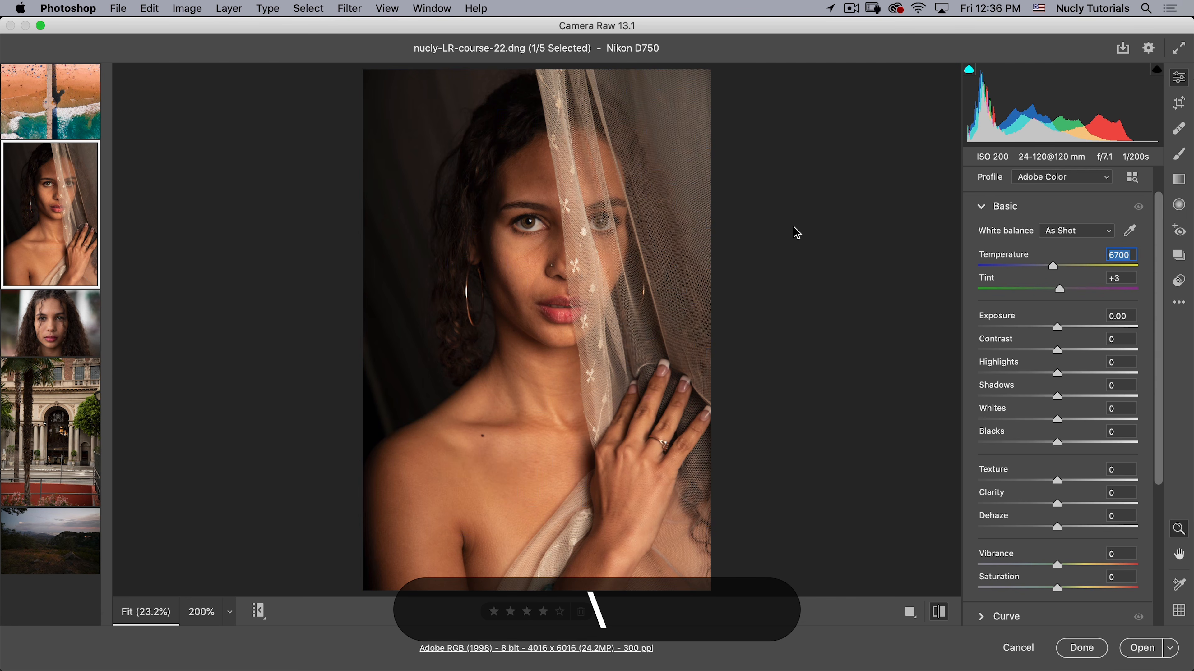
key(backslash)
key(backslash)
key(backslash)
key(backslash)
key(backslash)
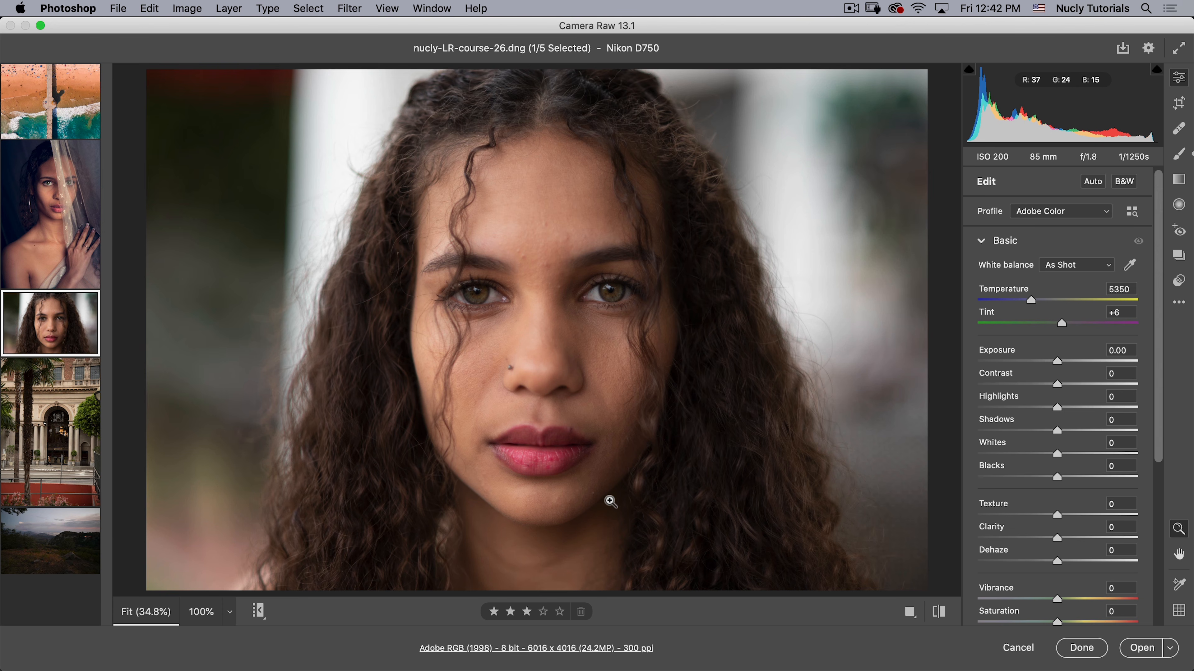
Step: Set Exposure to -0.05 and Highlights to -19 on the close-up portrait nucly-LR-course-26.dng
mouse_move(33, 219)
drag(1060, 364, 1059, 365)
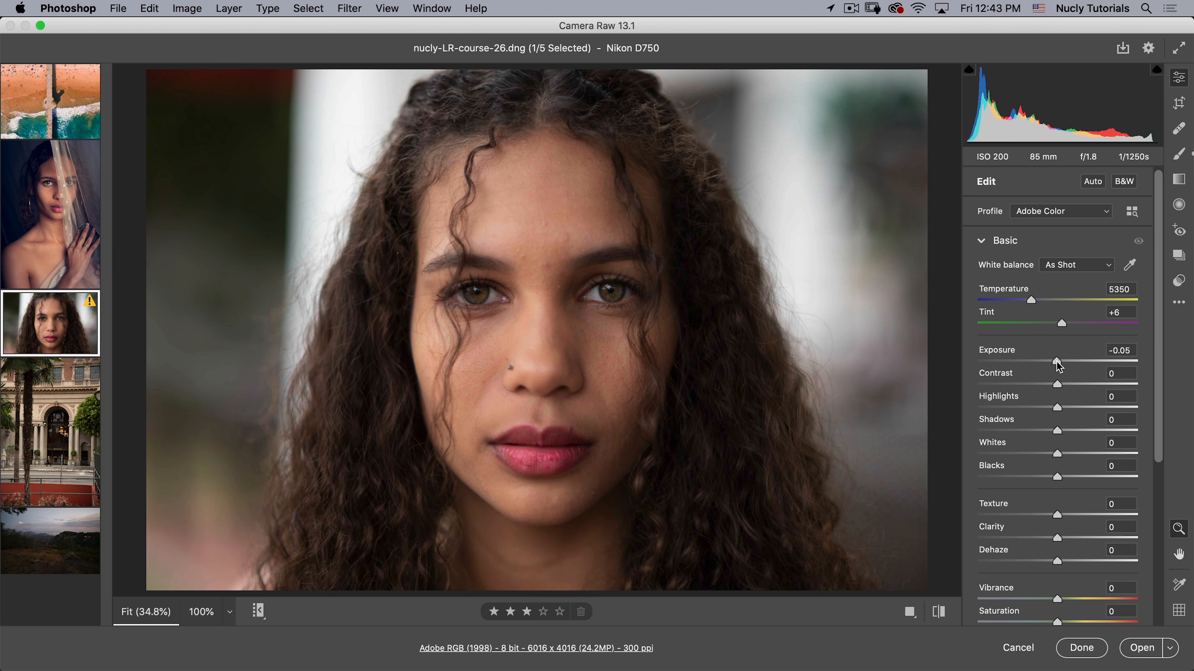
click(1058, 361)
drag(1057, 408, 1043, 409)
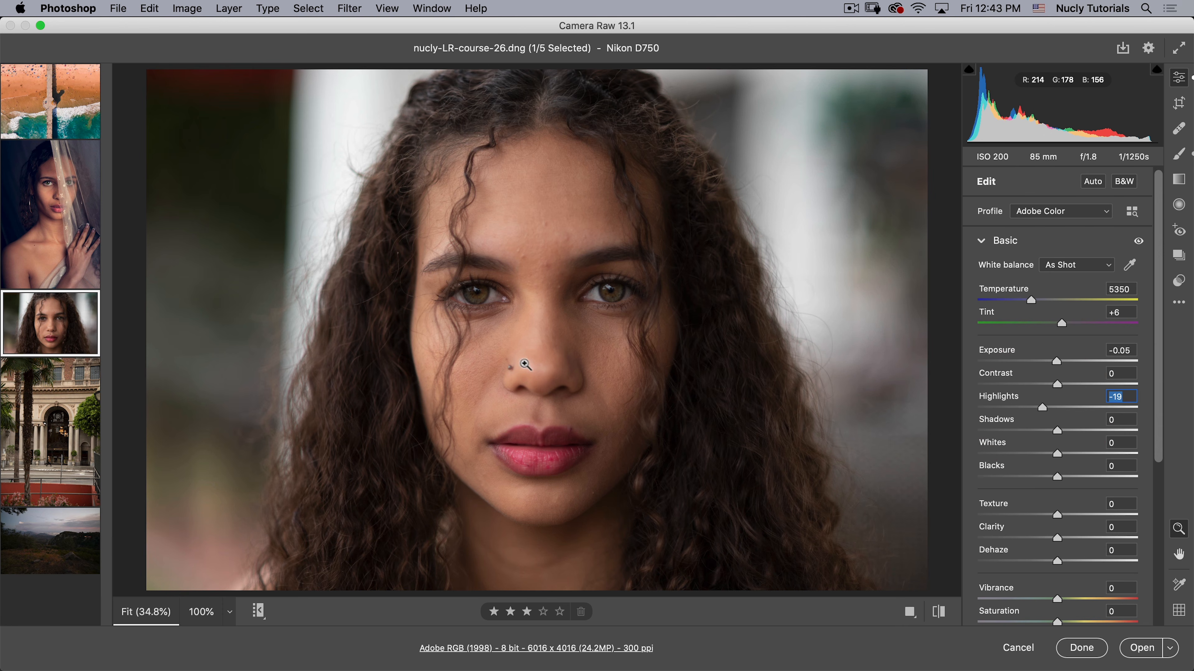
Step: Heal the blemishes on the woman's forehead and between her eyebrows at 100% zoom
click(1179, 128)
super+click(525, 261)
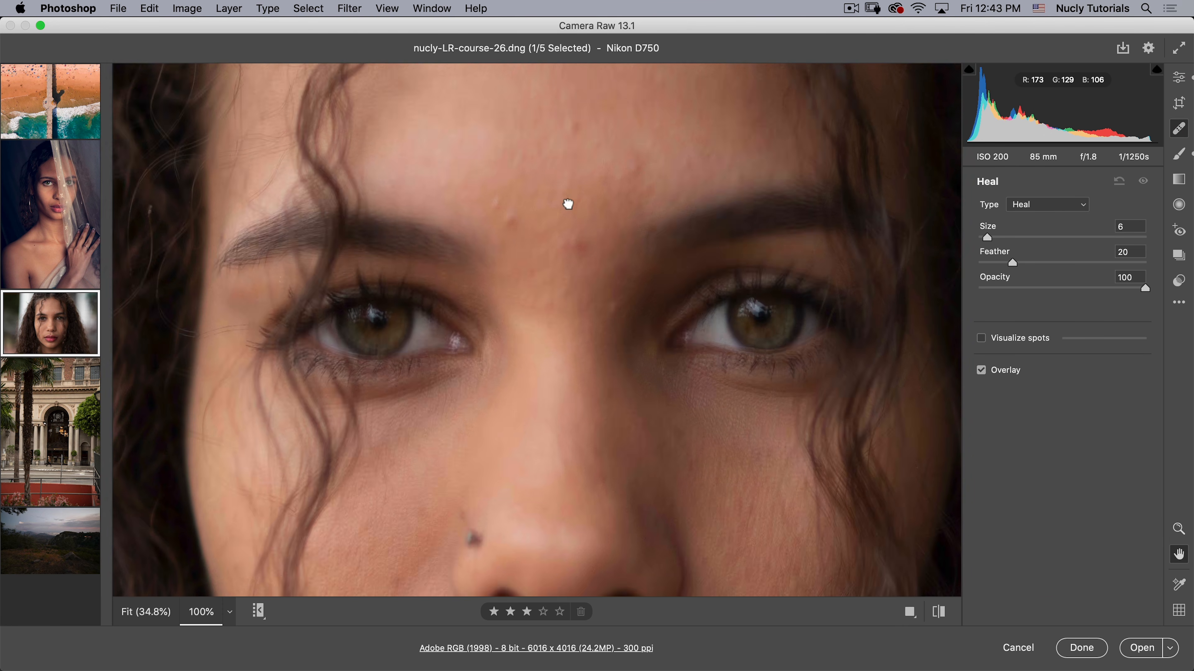
click(568, 204)
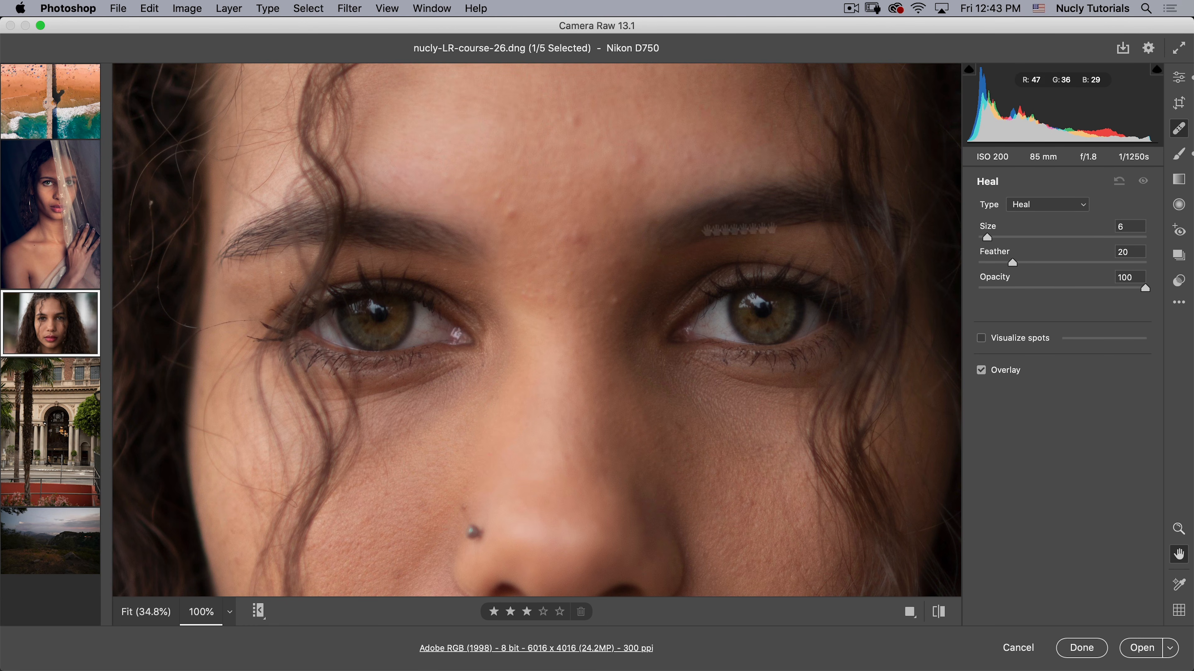
key(super+z)
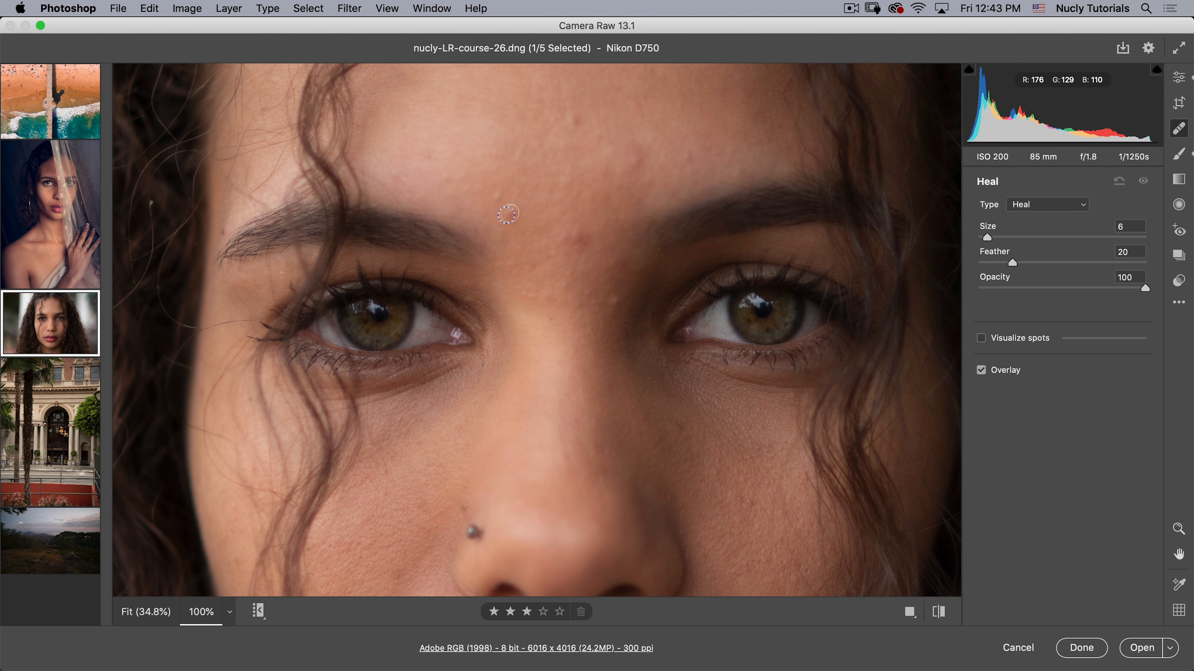
click(506, 205)
drag(495, 197, 517, 203)
drag(576, 117, 576, 125)
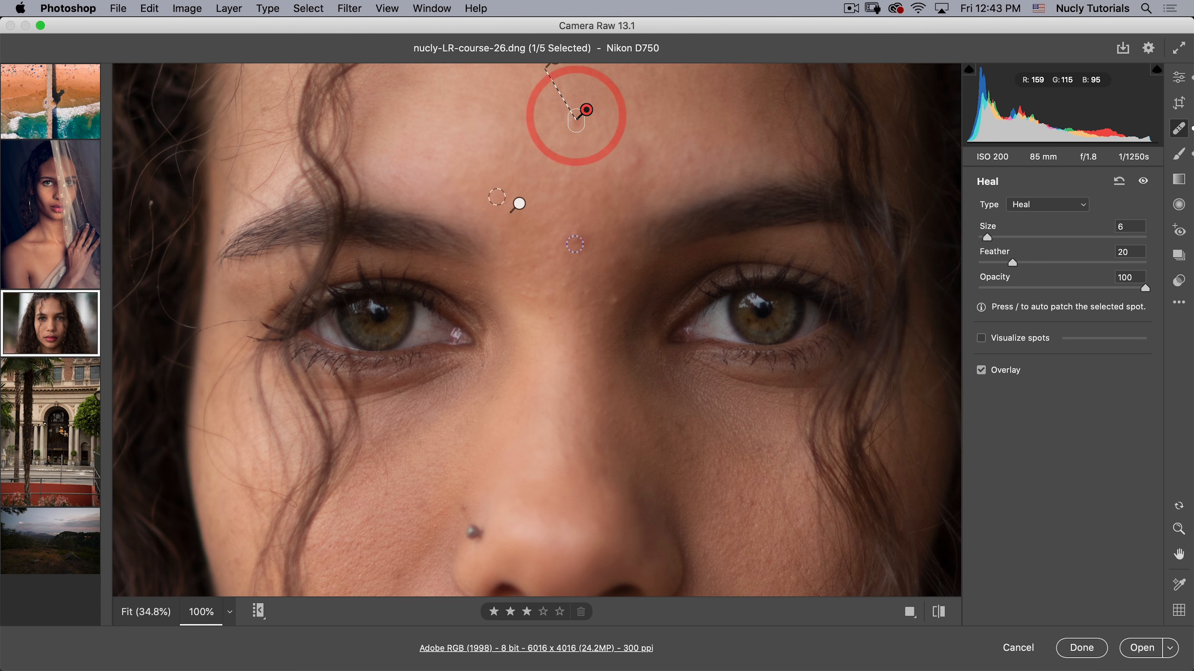
drag(579, 232, 586, 241)
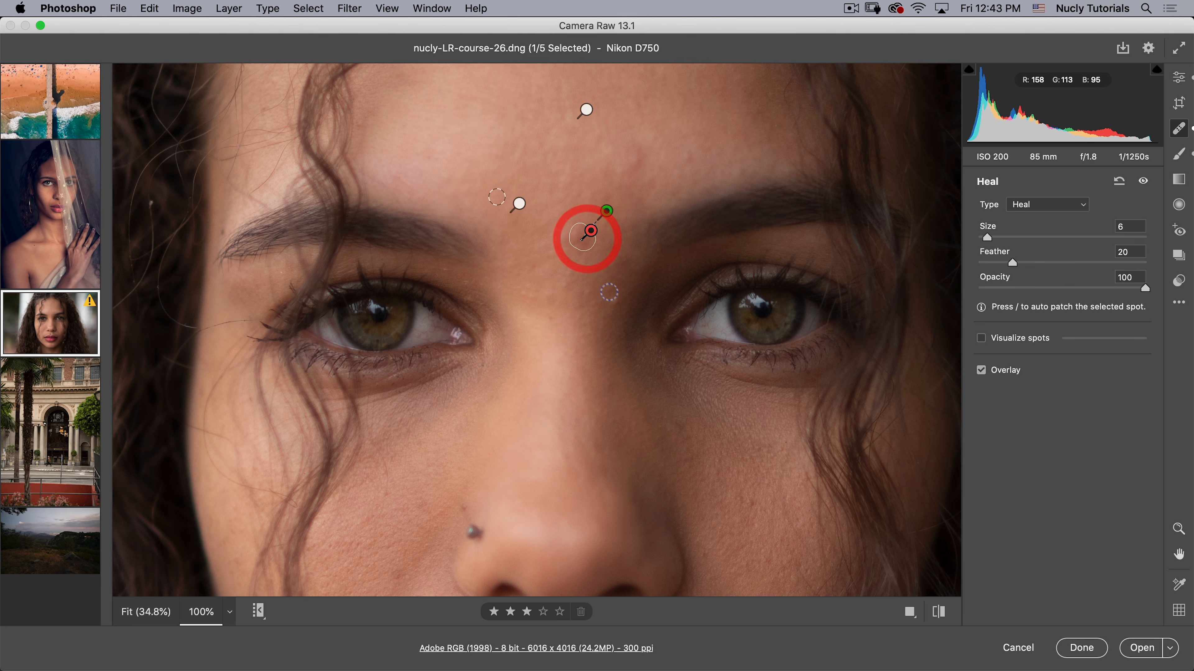
drag(612, 301, 615, 300)
click(687, 159)
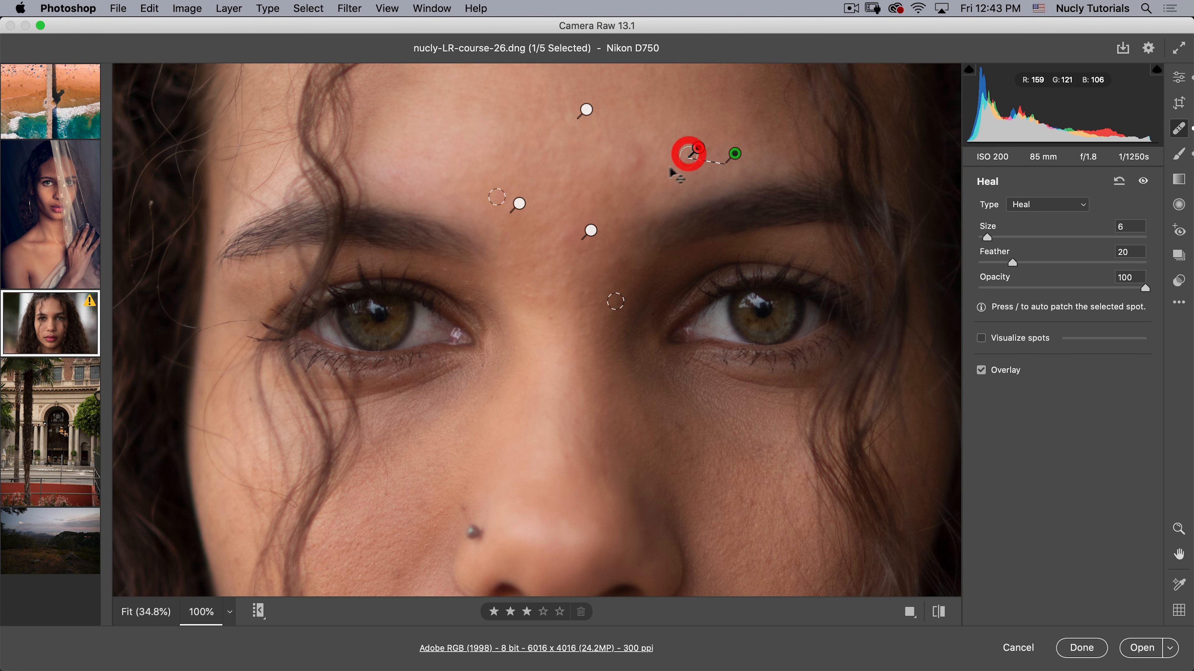
mouse_move(686, 159)
mouse_down()
mouse_move(633, 164)
mouse_move(672, 128)
mouse_move(668, 108)
mouse_up()
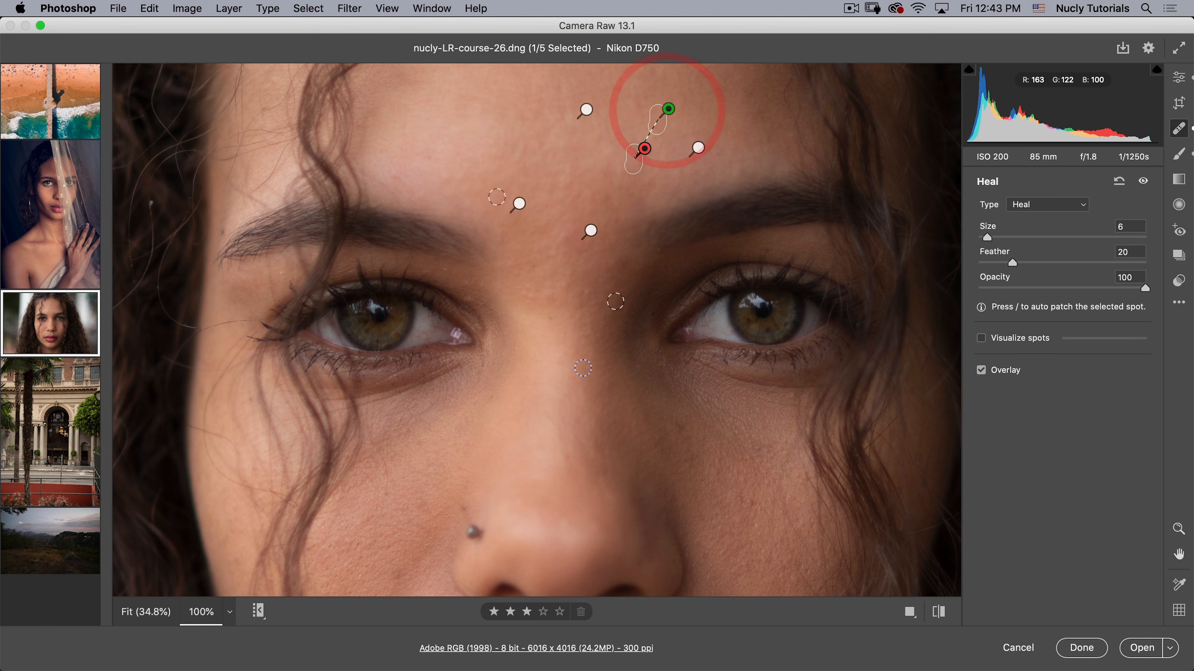
Step: Hide the healing overlay and heal the spots on the woman's cheek and the edge of her upper lip
key(v)
key(space)
drag(581, 439, 625, 136)
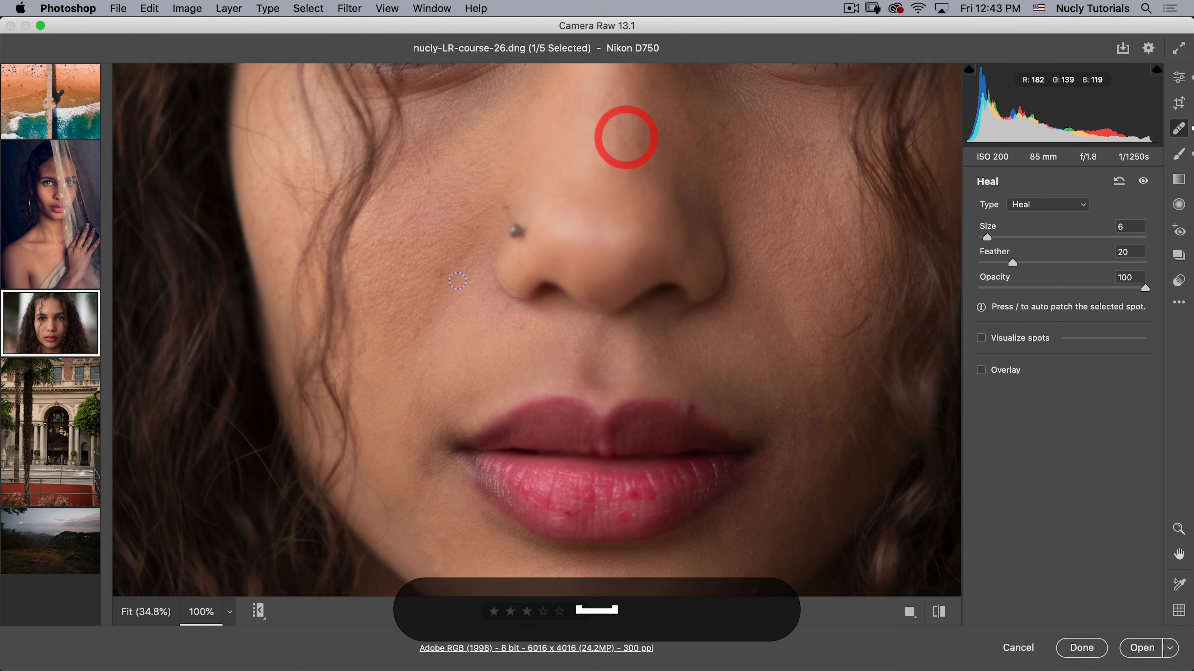
click(438, 274)
click(418, 332)
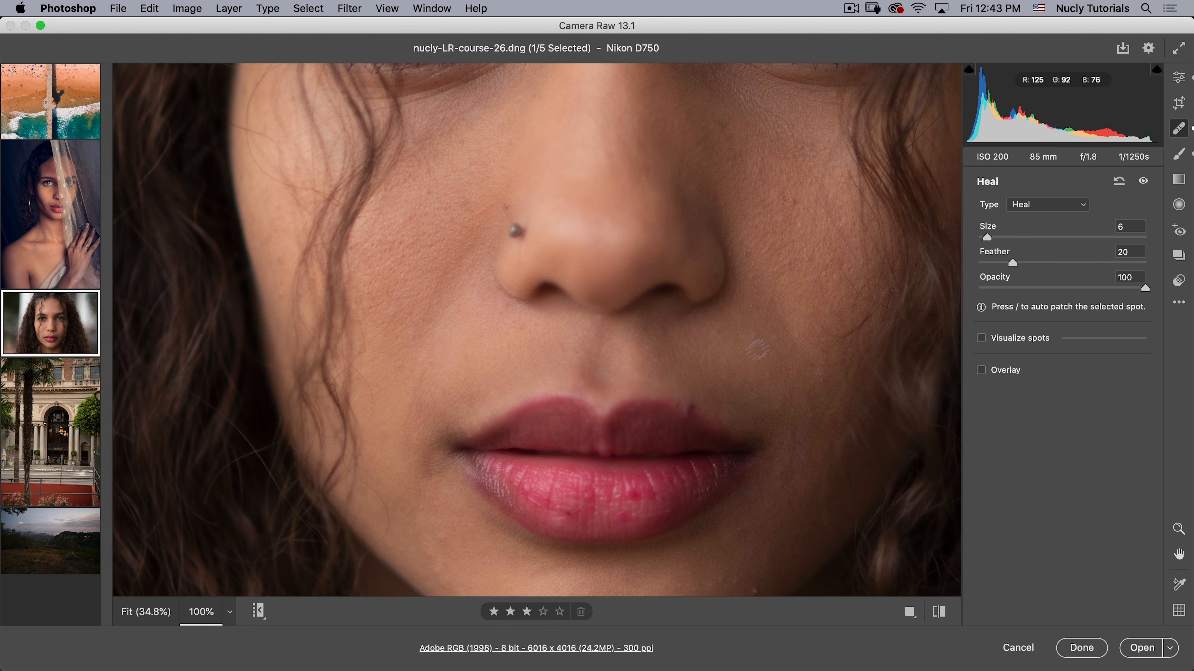
key(space)
drag(702, 359, 667, 227)
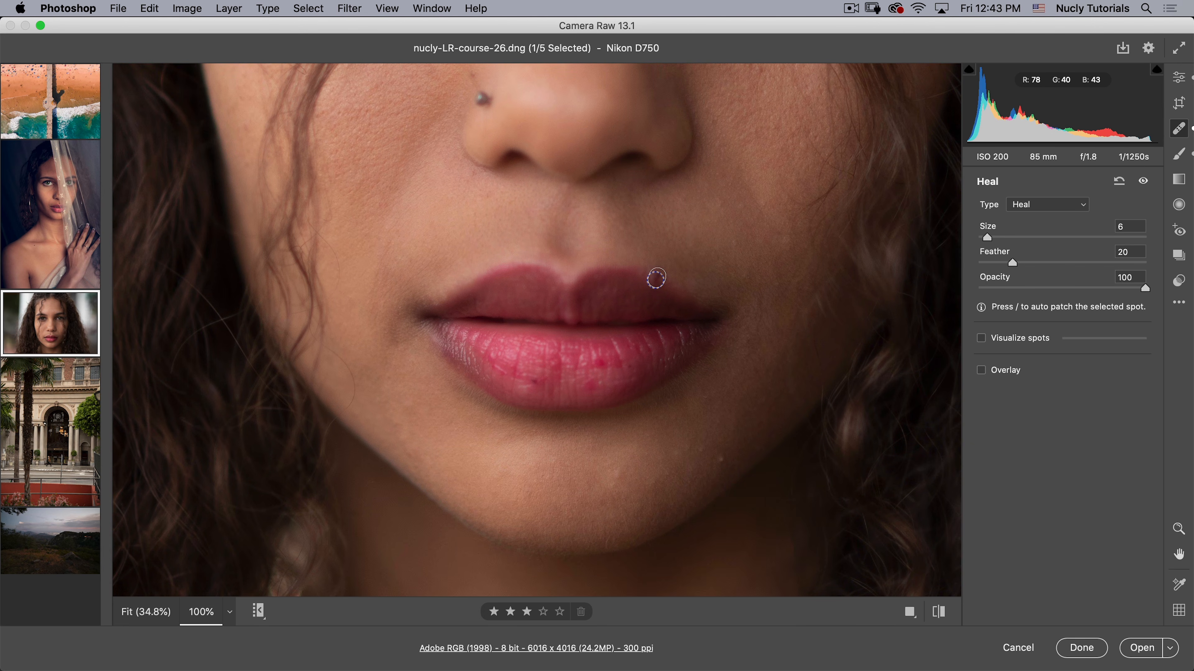
click(656, 278)
Step: Reduce the Heal brush size to 4 and remove the small blemishes on the woman's chin and lower cheek
click(720, 460)
key(super+z)
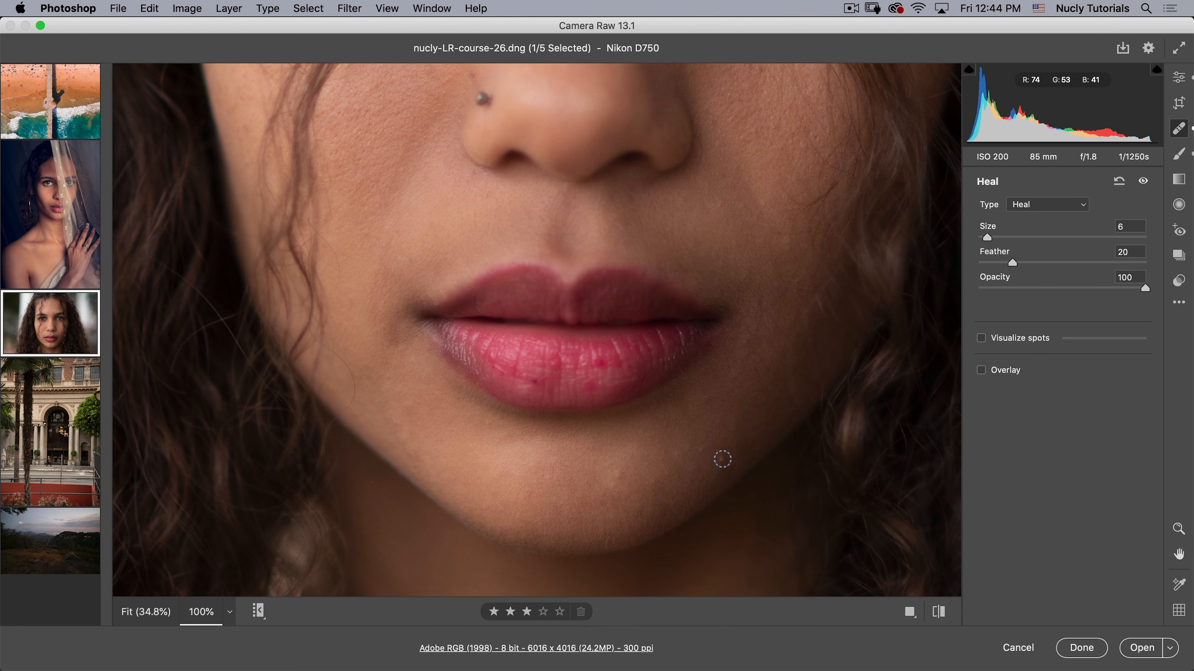
key(bracketleft)
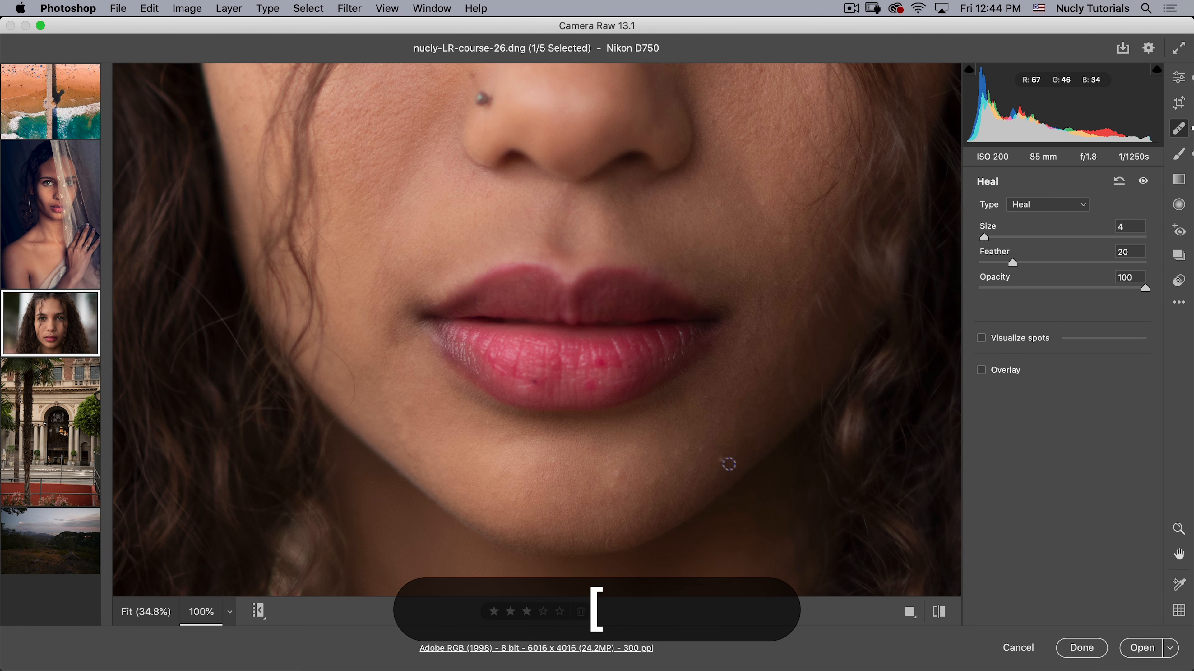
click(722, 459)
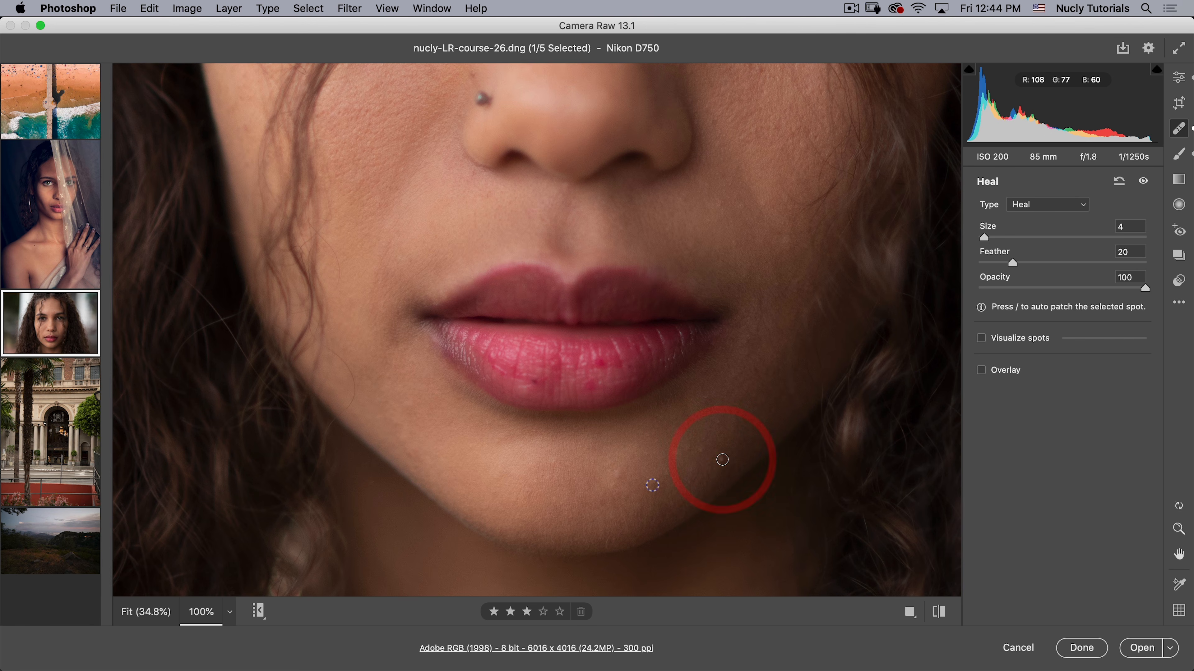
click(700, 451)
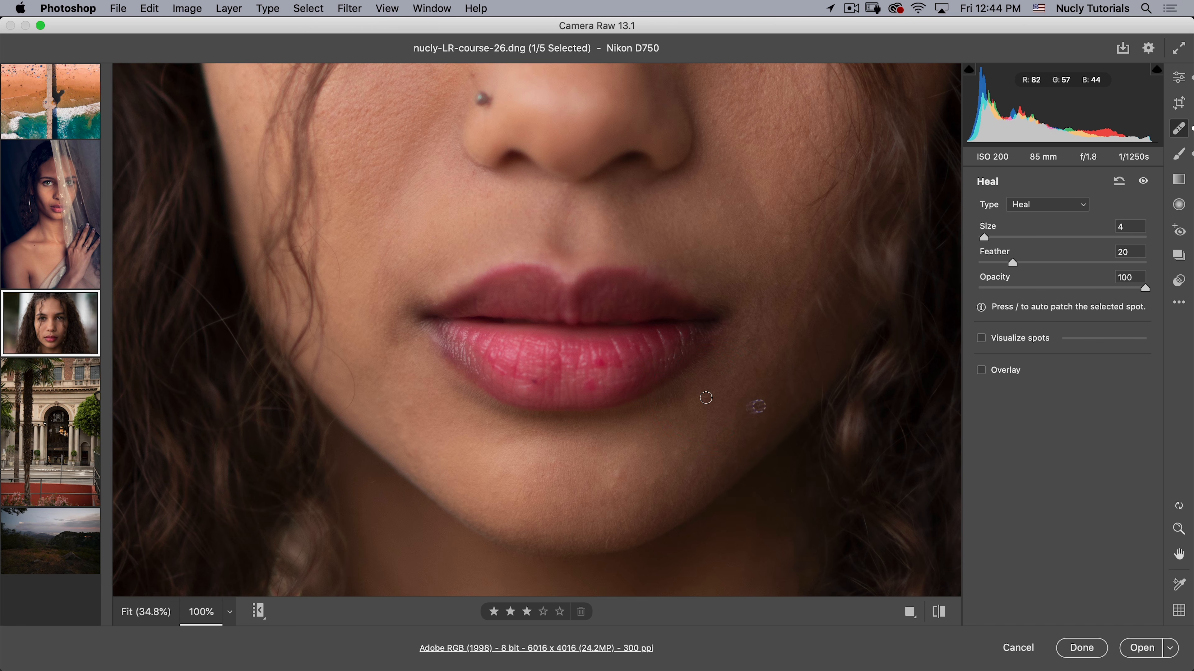
click(778, 284)
click(619, 476)
click(680, 453)
key(Escape)
Step: Convert the close-up portrait to black and white with the whole photo in view
click(661, 390)
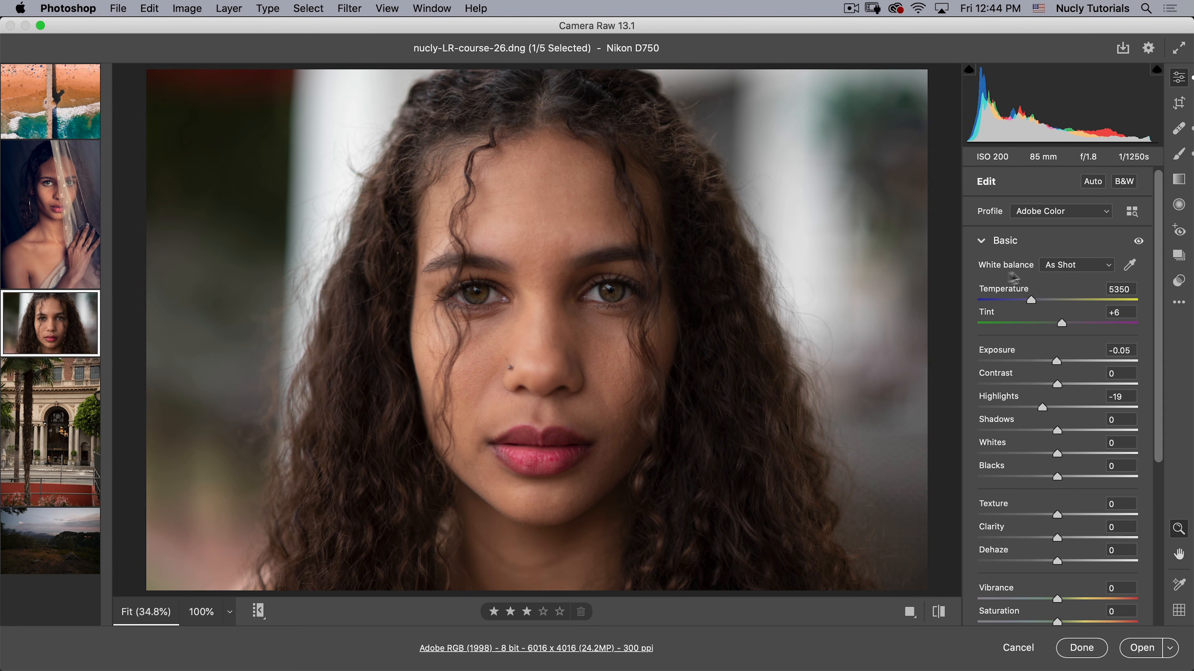
click(1123, 182)
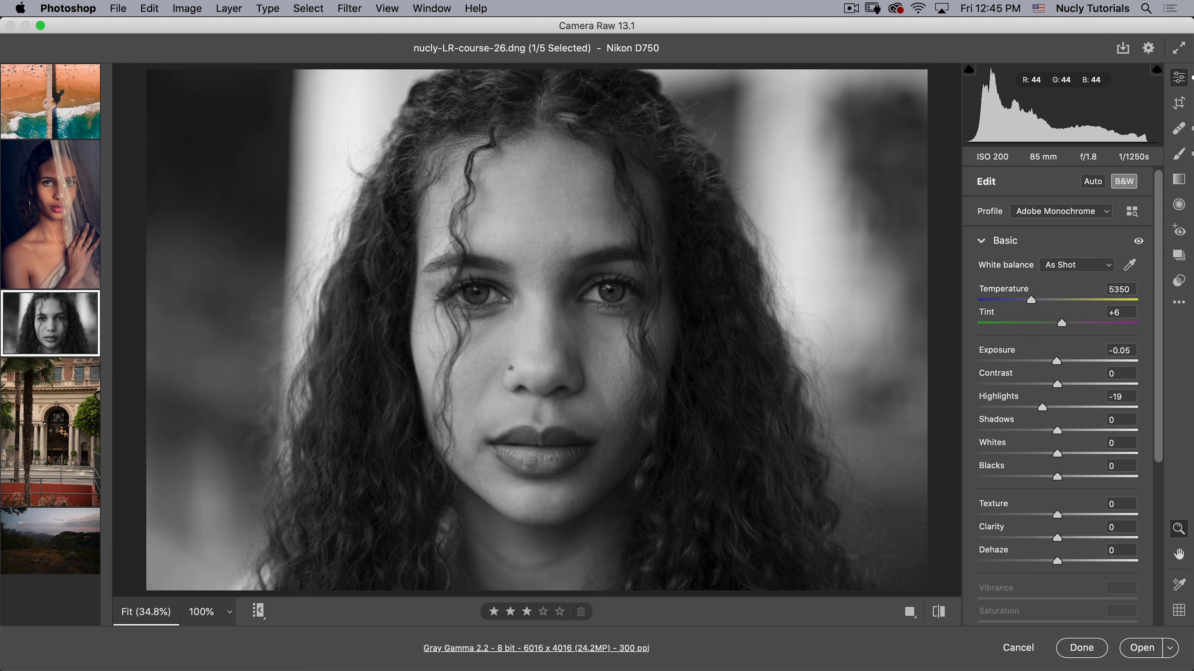
Step: Reset the Radial Filter's correction settings and place an inverted ellipse around the woman's face
click(1181, 207)
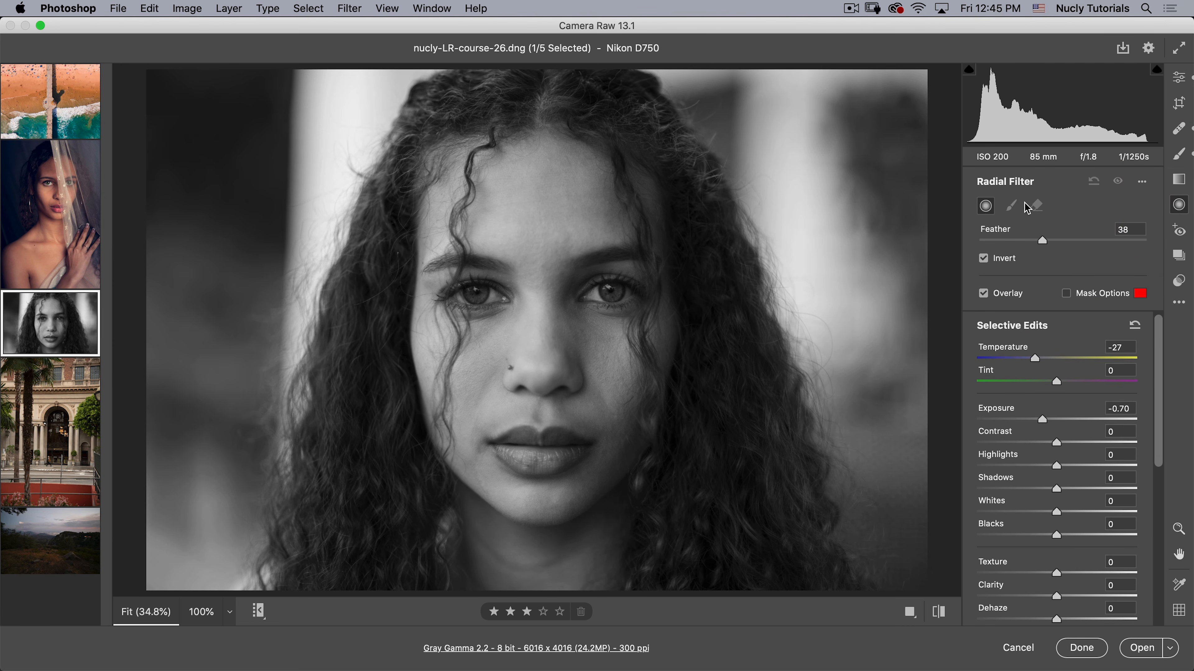
click(1143, 182)
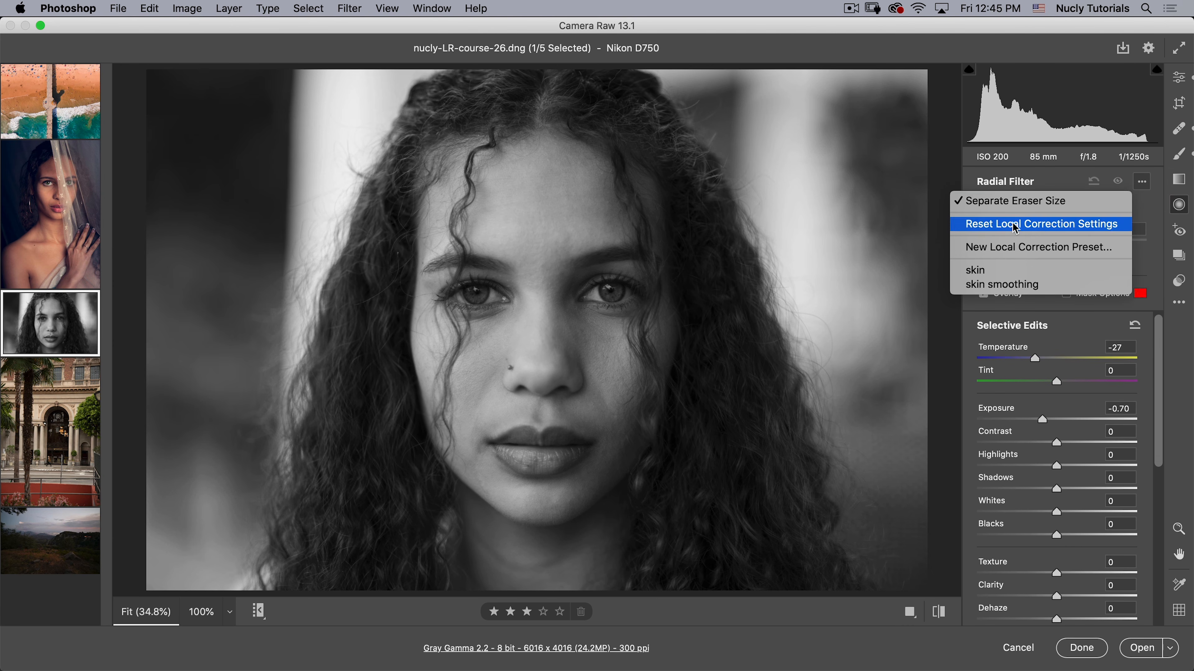
click(1003, 225)
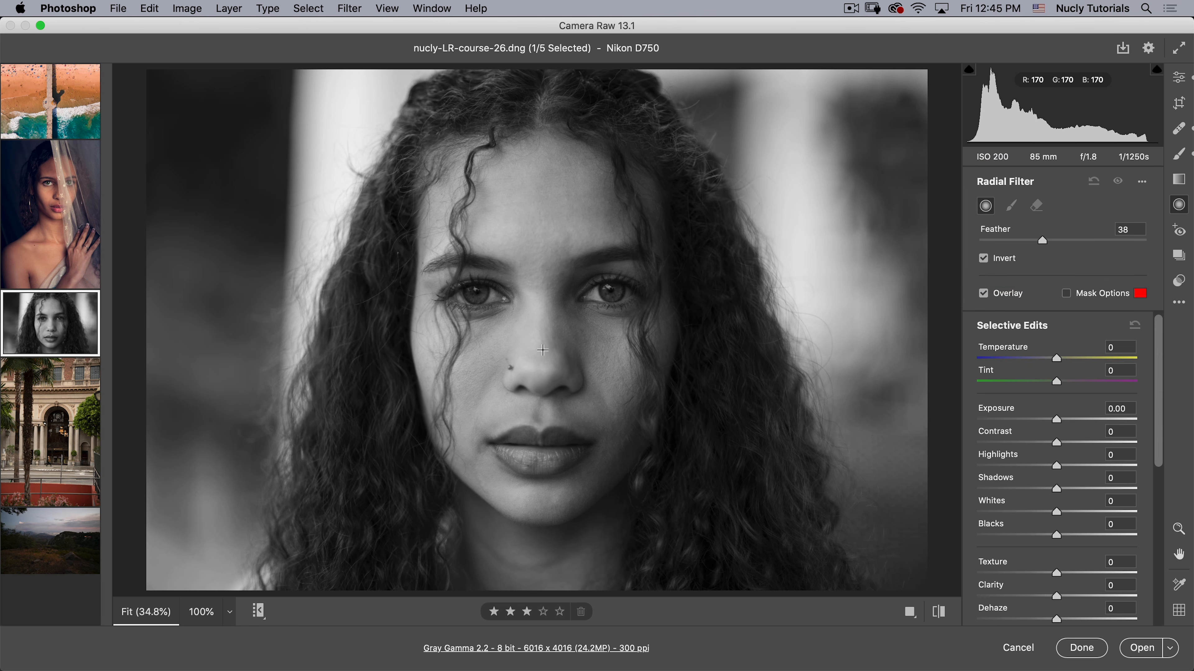
drag(537, 346, 674, 159)
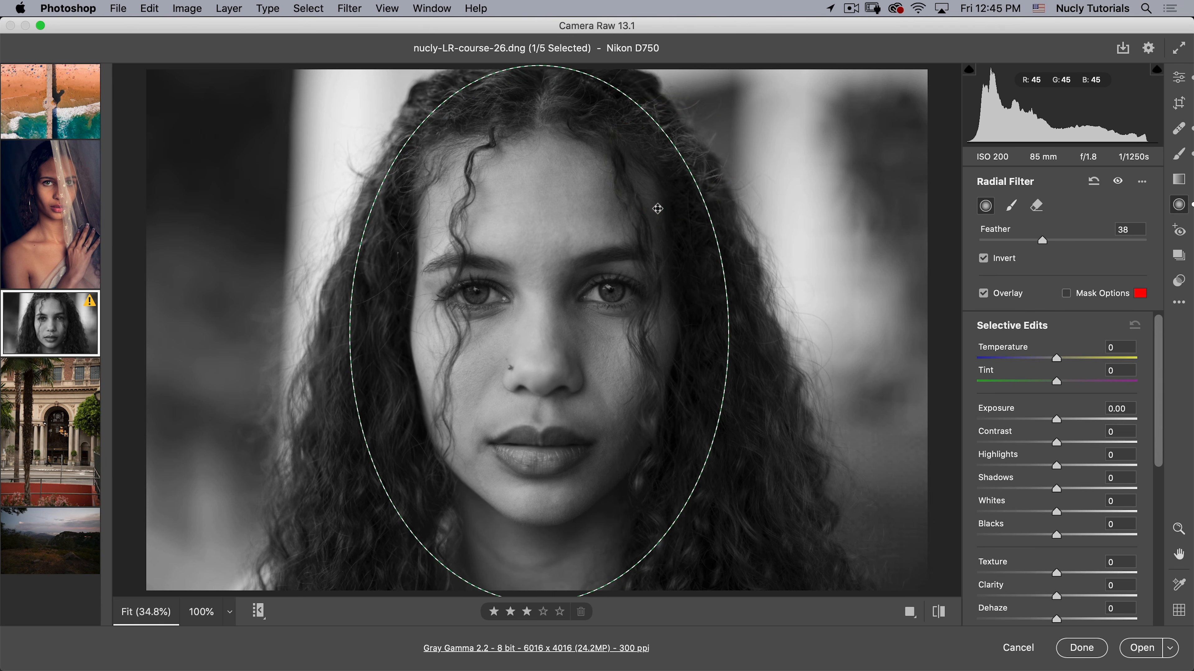
click(659, 207)
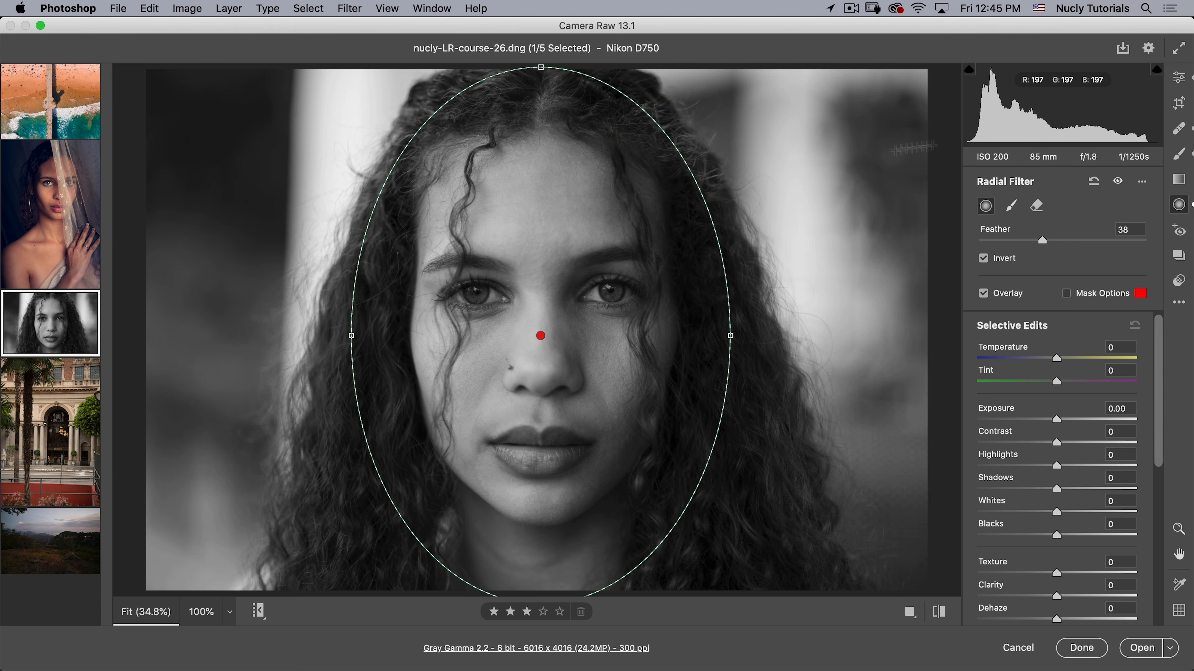
Step: Preview the radial filter's red mask and set its feather to 32
click(1089, 295)
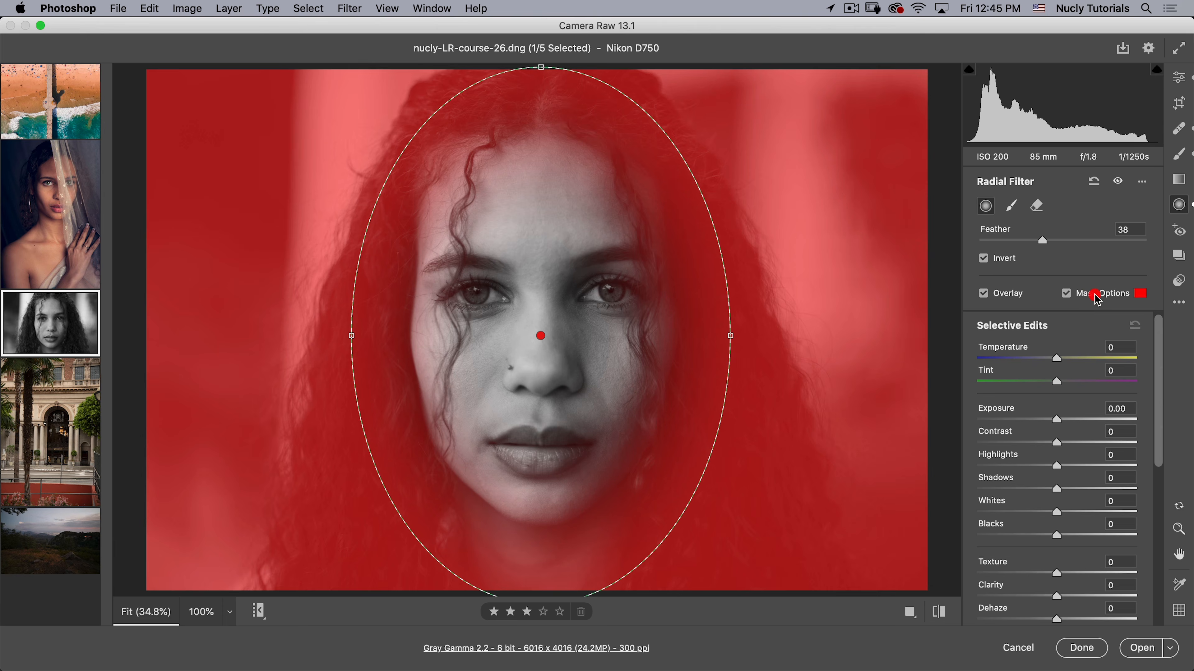
click(1089, 294)
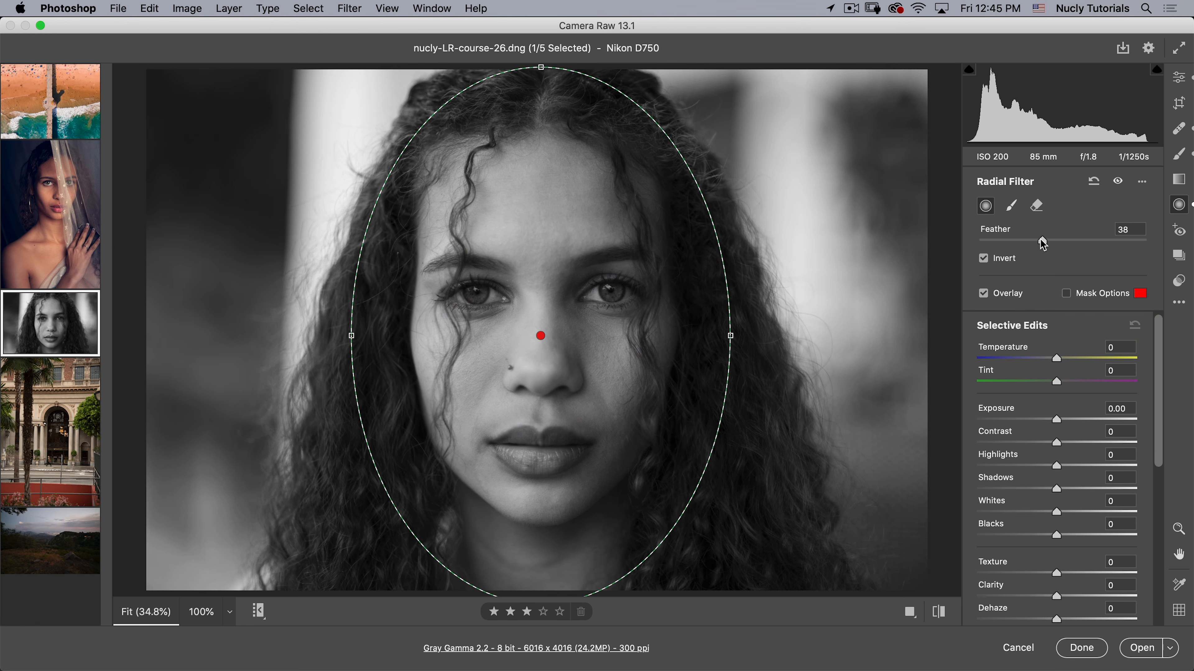
click(1033, 241)
click(1066, 294)
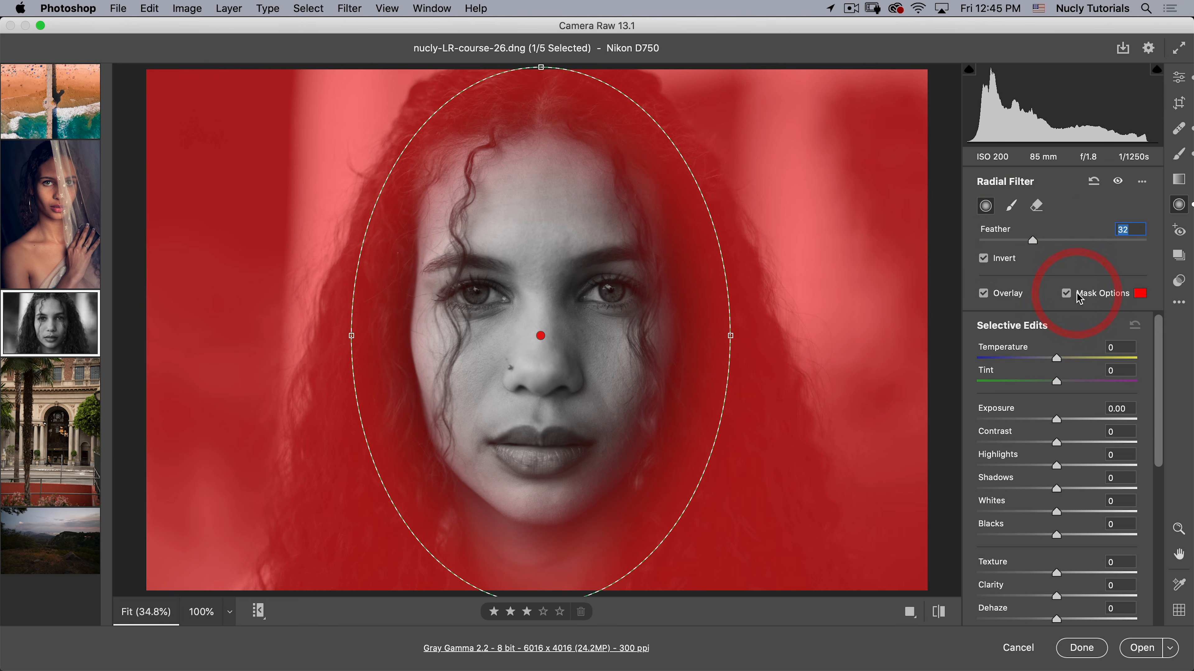
Step: Enlarge the radial filter's ellipse in width and height, hide the mask, and darken the surroundings with an exposure of -4.00
drag(723, 332, 783, 331)
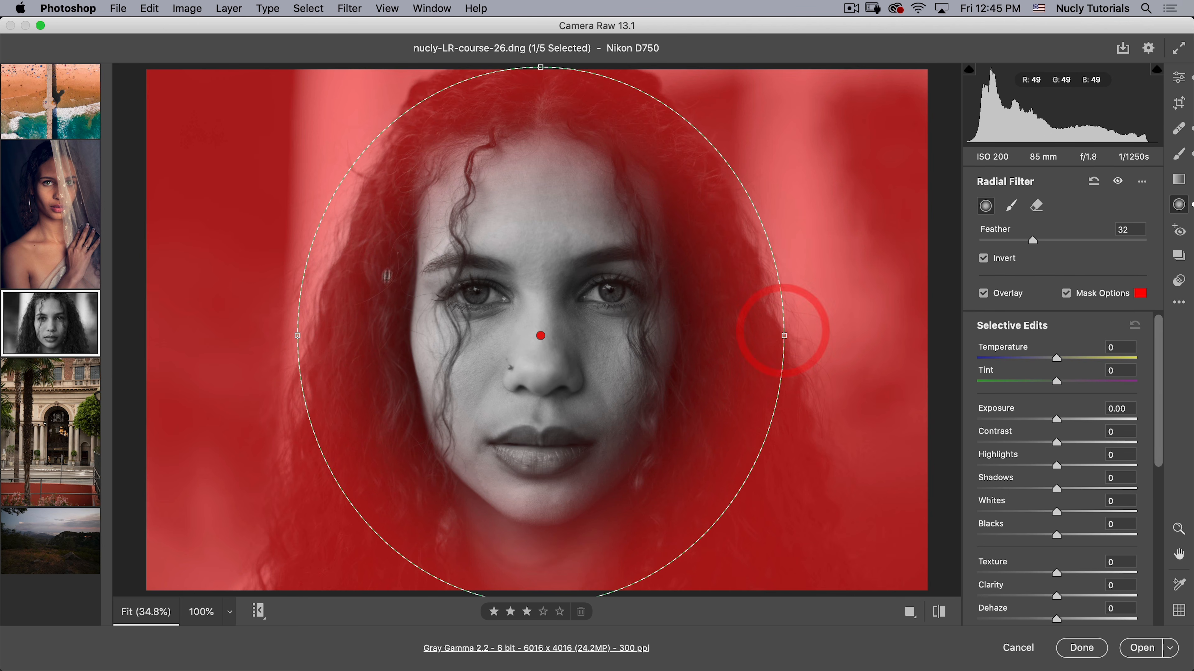
drag(545, 63, 545, 34)
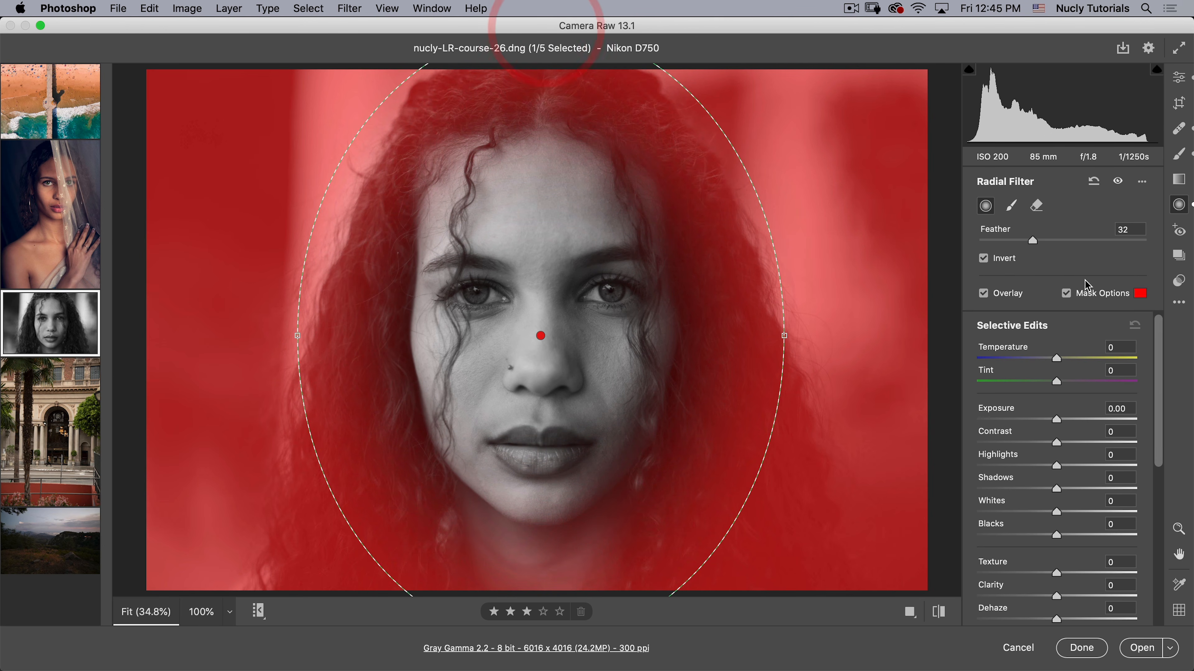
click(1076, 293)
drag(1049, 422, 568, 400)
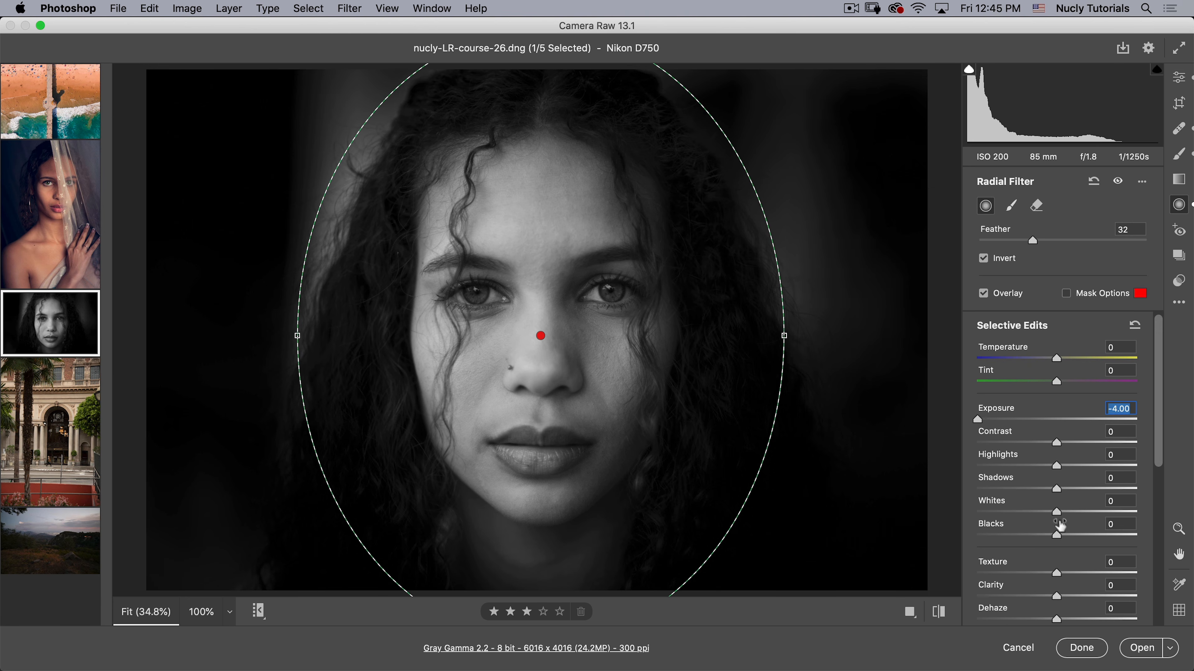
key(super+z)
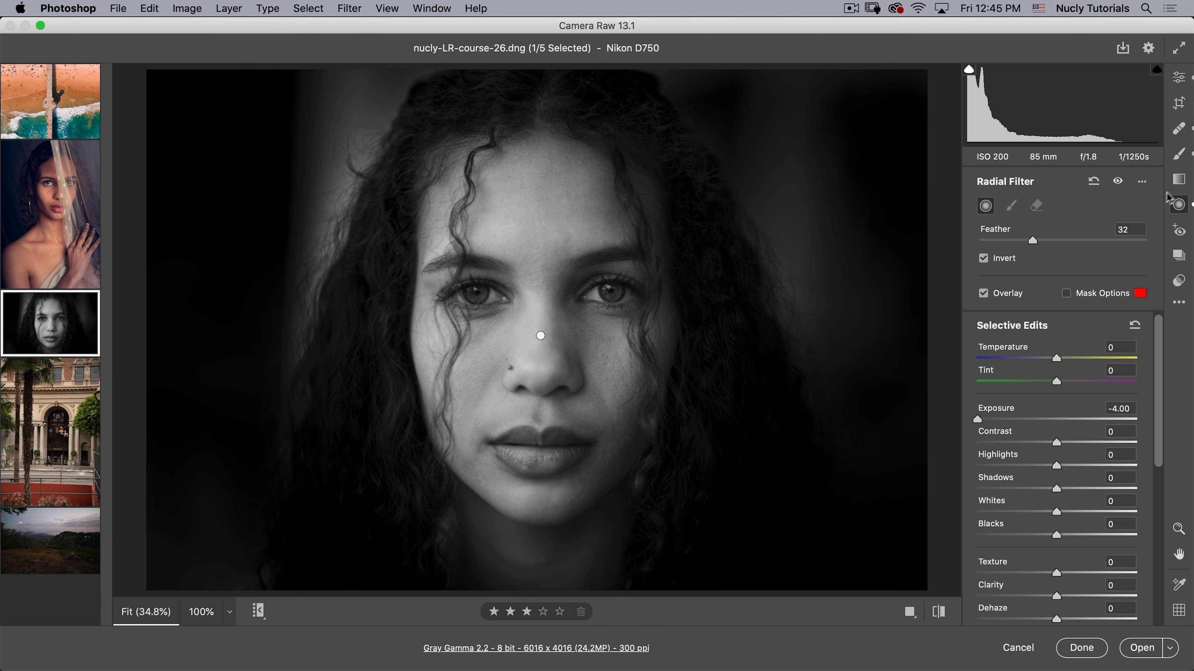
Step: Place a freshly reset graduated filter across the hair on the right of the forehead and set its exposure to -4.00
click(1175, 182)
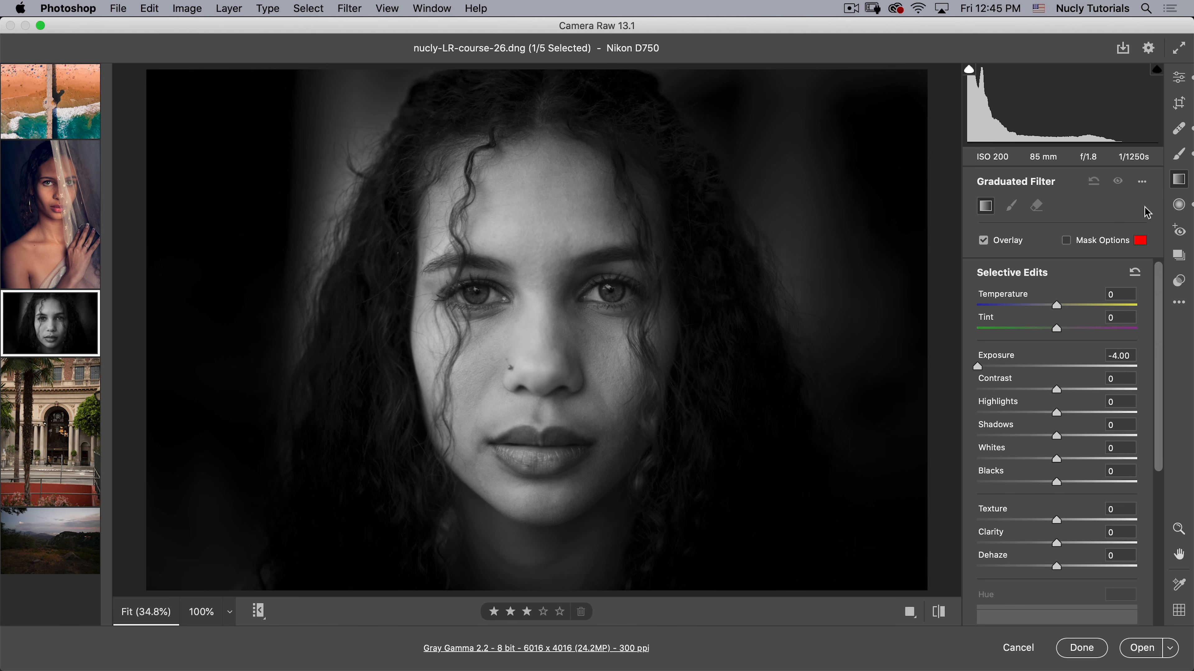
click(1142, 182)
click(1029, 223)
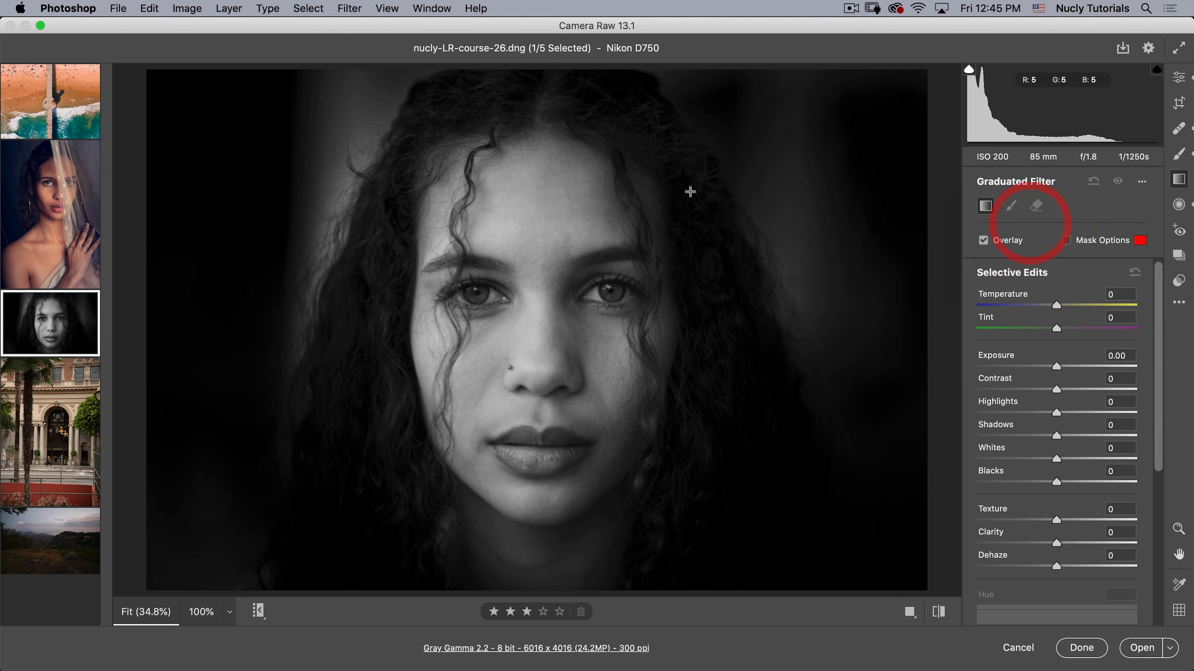
drag(710, 190, 649, 220)
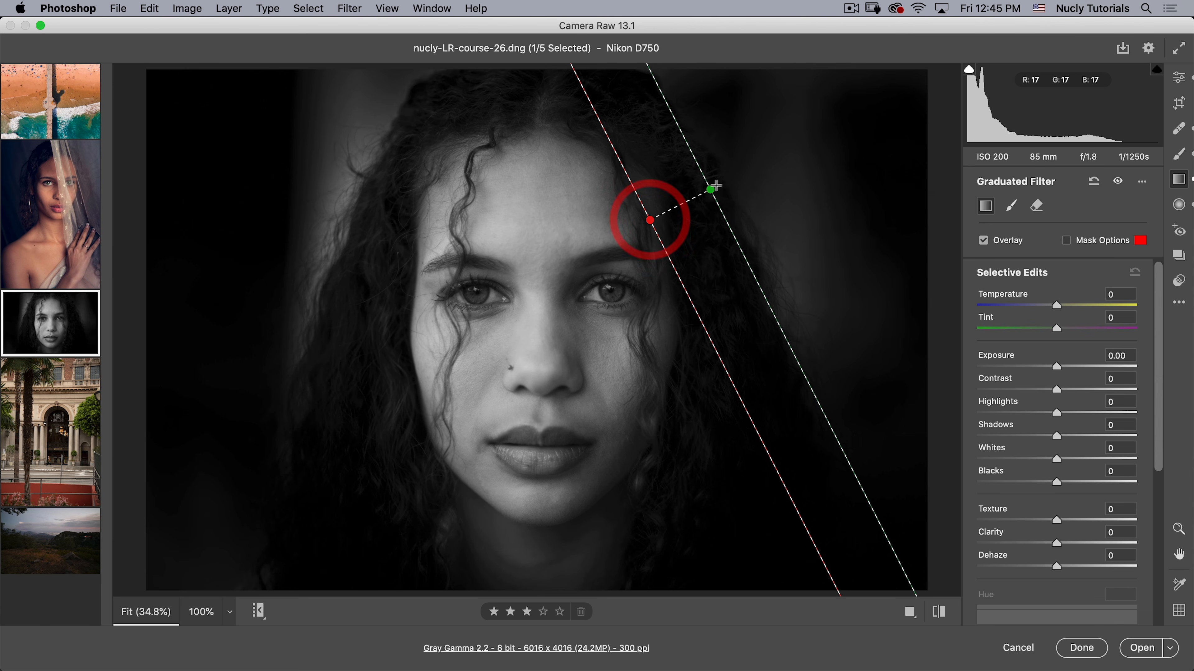
mouse_move(715, 185)
mouse_down()
mouse_move(724, 181)
mouse_move(712, 189)
mouse_up()
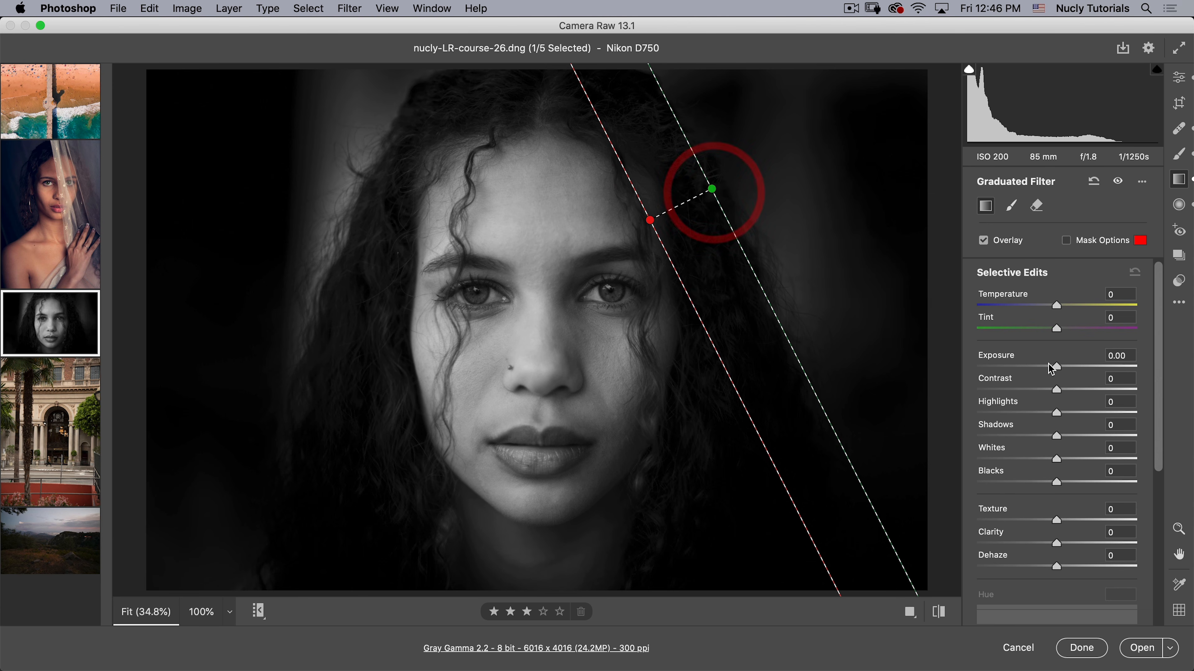
drag(1051, 368, 928, 368)
Step: Add three more graduated filters with exposure -4.00 from the upper left, lower left and lower right towards the face
drag(364, 182, 418, 199)
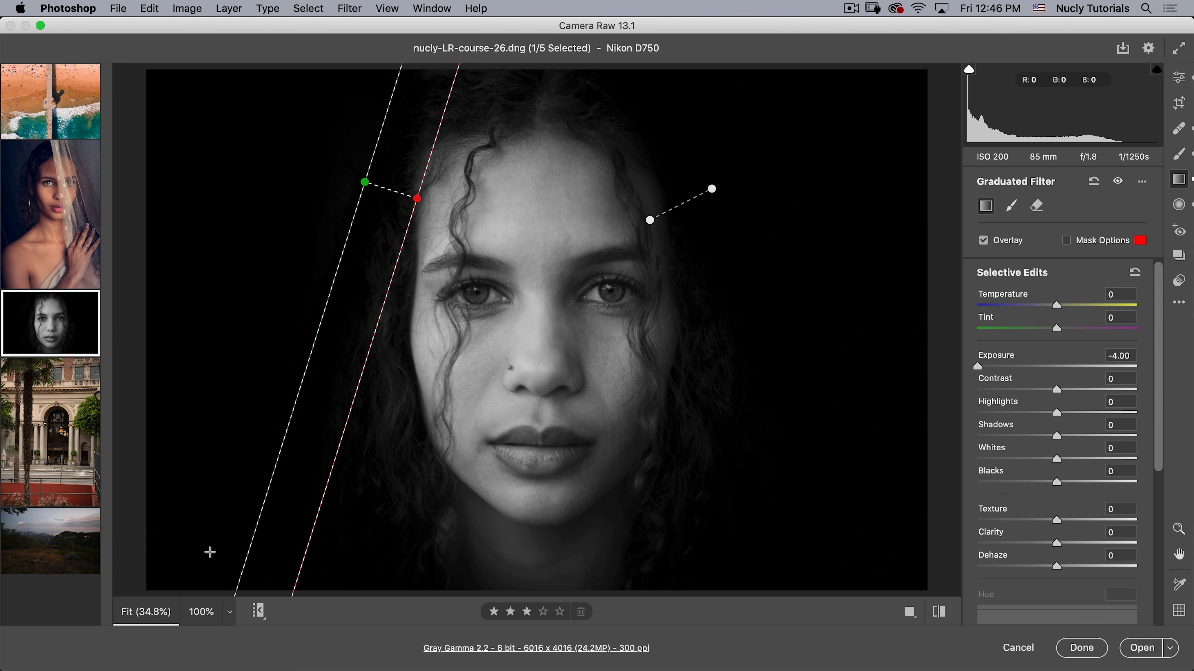
drag(210, 552, 387, 413)
drag(846, 553, 666, 424)
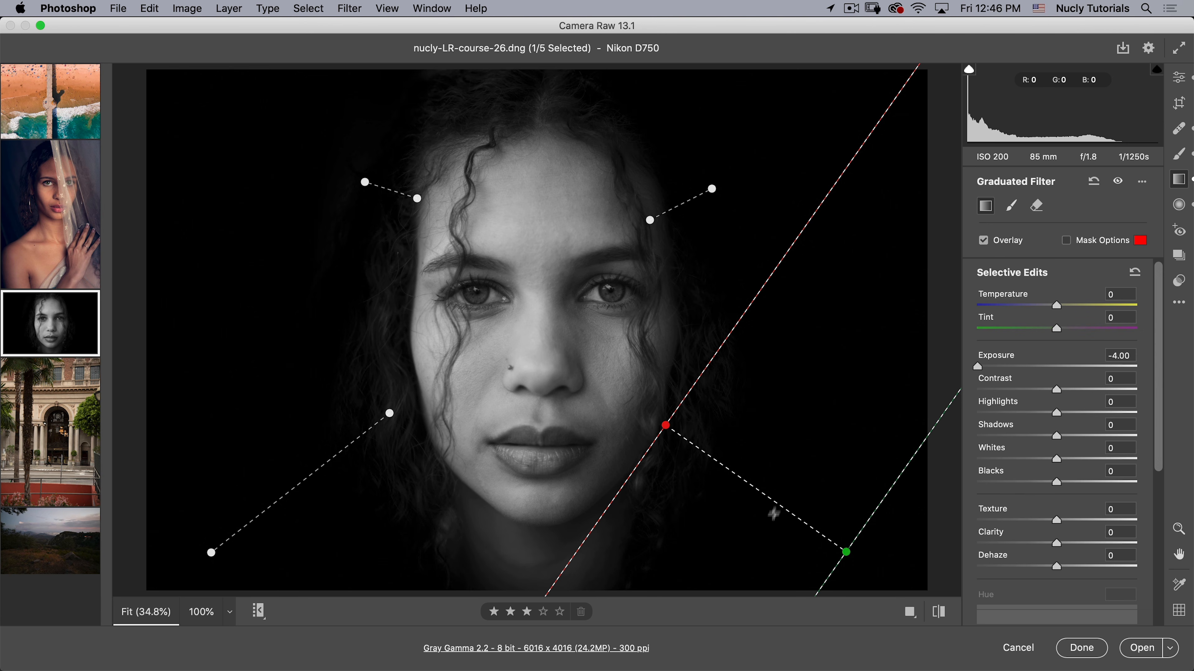
Step: Darken the neck, lower hair and right background with a size 24 adjustment brush at exposure -4.00
click(1186, 151)
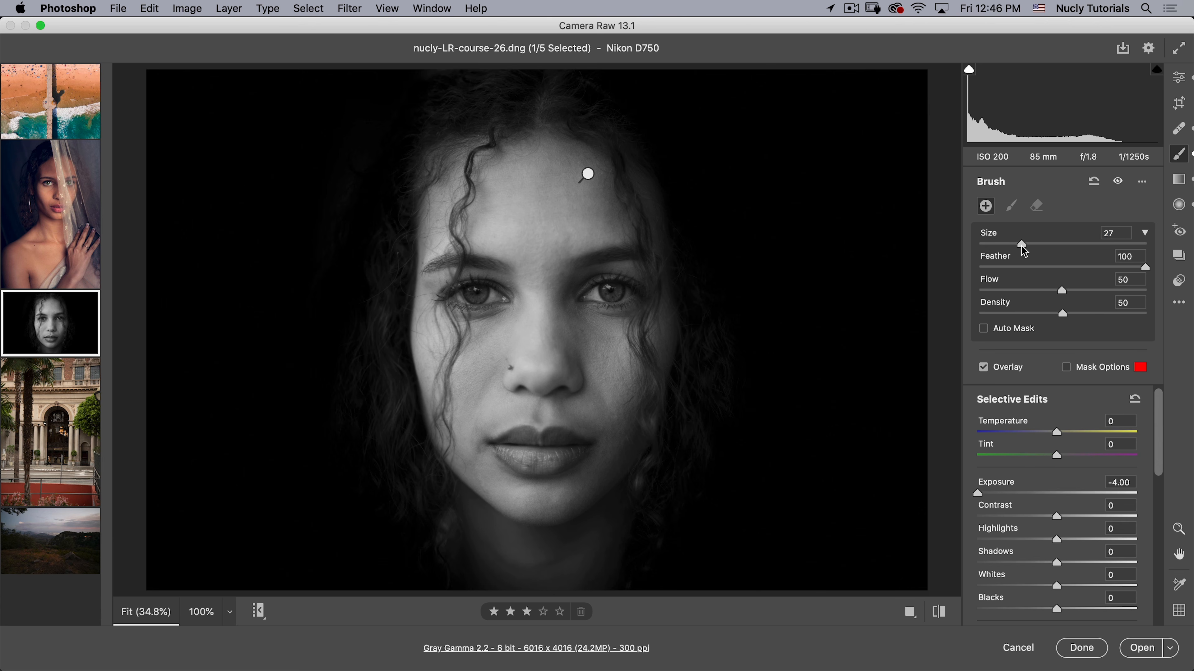
drag(1021, 247, 1018, 247)
mouse_move(719, 519)
mouse_down()
mouse_move(634, 616)
mouse_move(491, 626)
mouse_up()
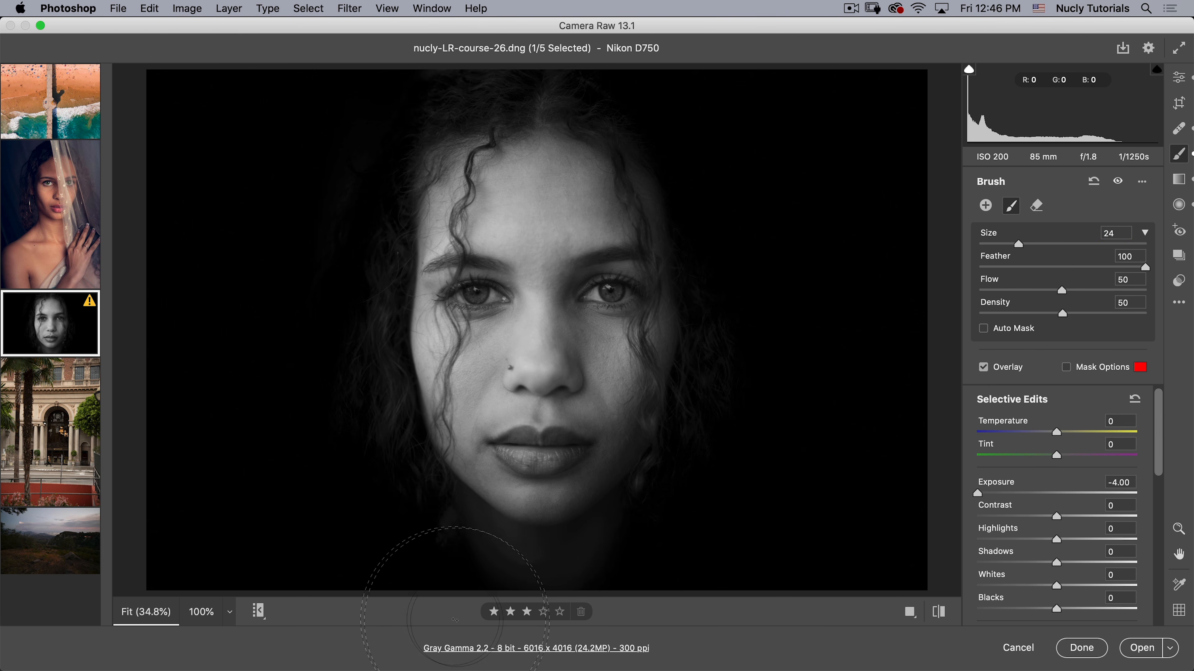
drag(686, 587, 890, 229)
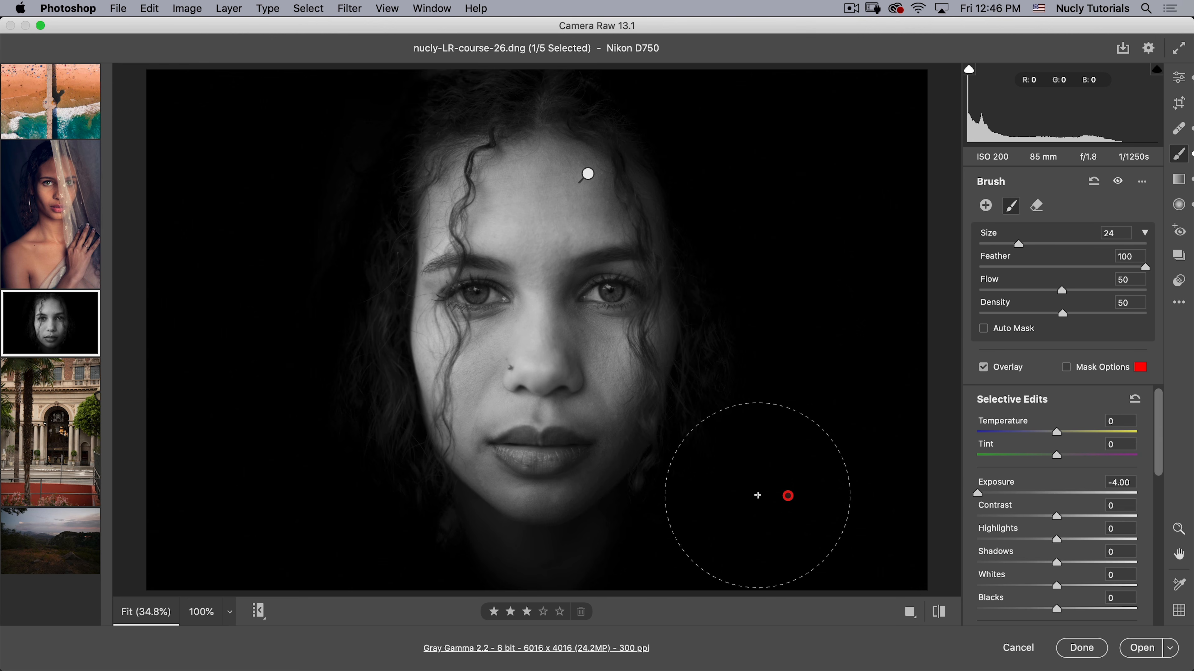
drag(758, 495, 719, 562)
Step: Set the brush eraser's feather to 79 and erase part of the darkening below the woman's chin
key(alt)
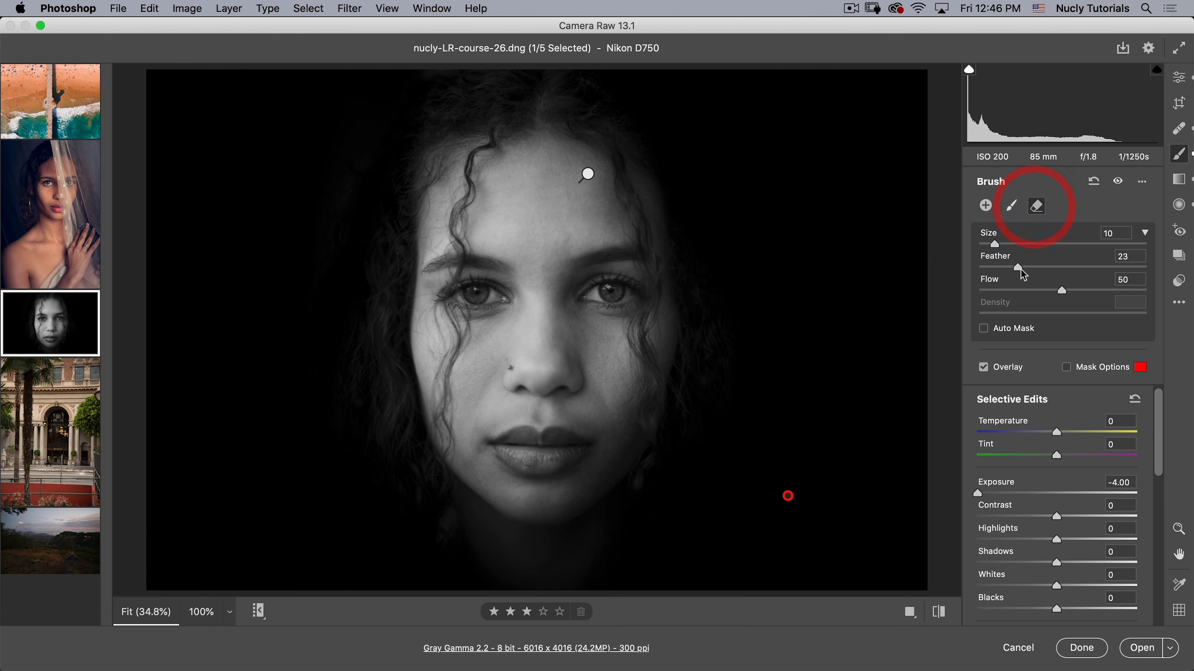
drag(1020, 269, 1047, 269)
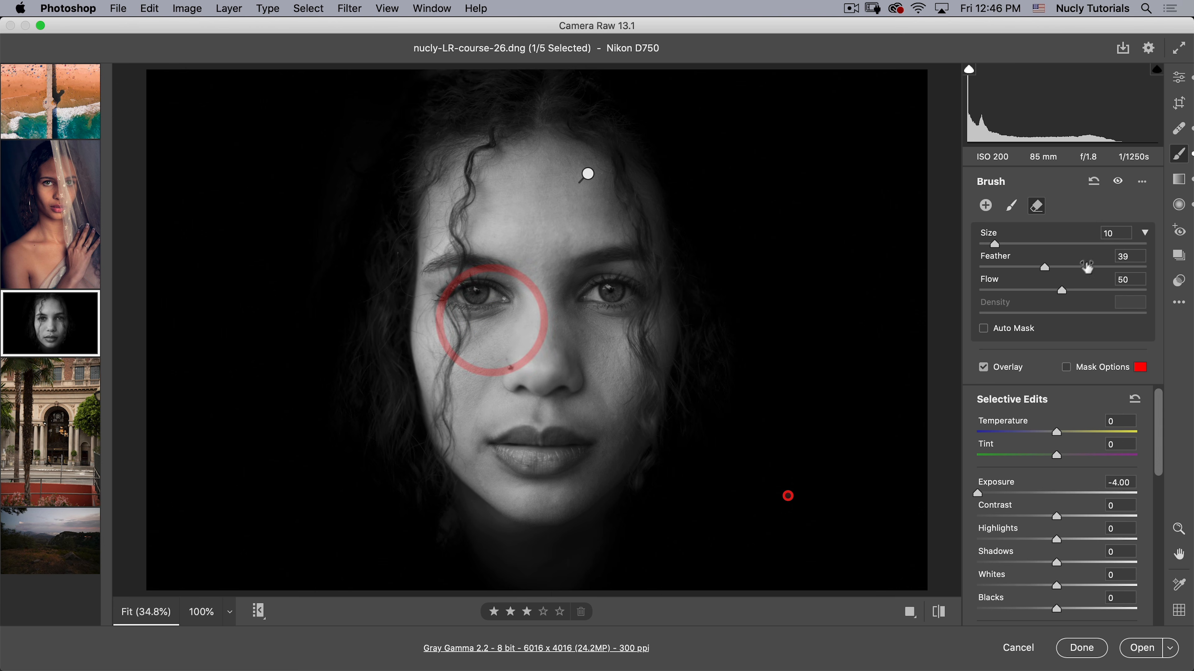
click(1108, 267)
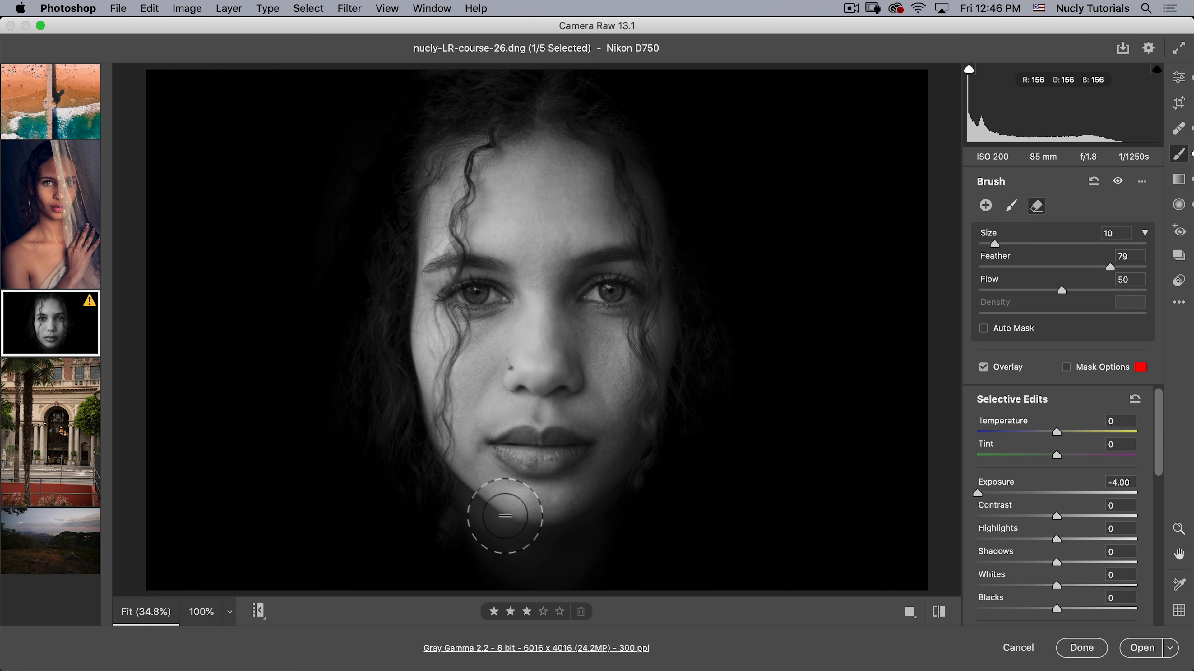
drag(504, 516, 515, 660)
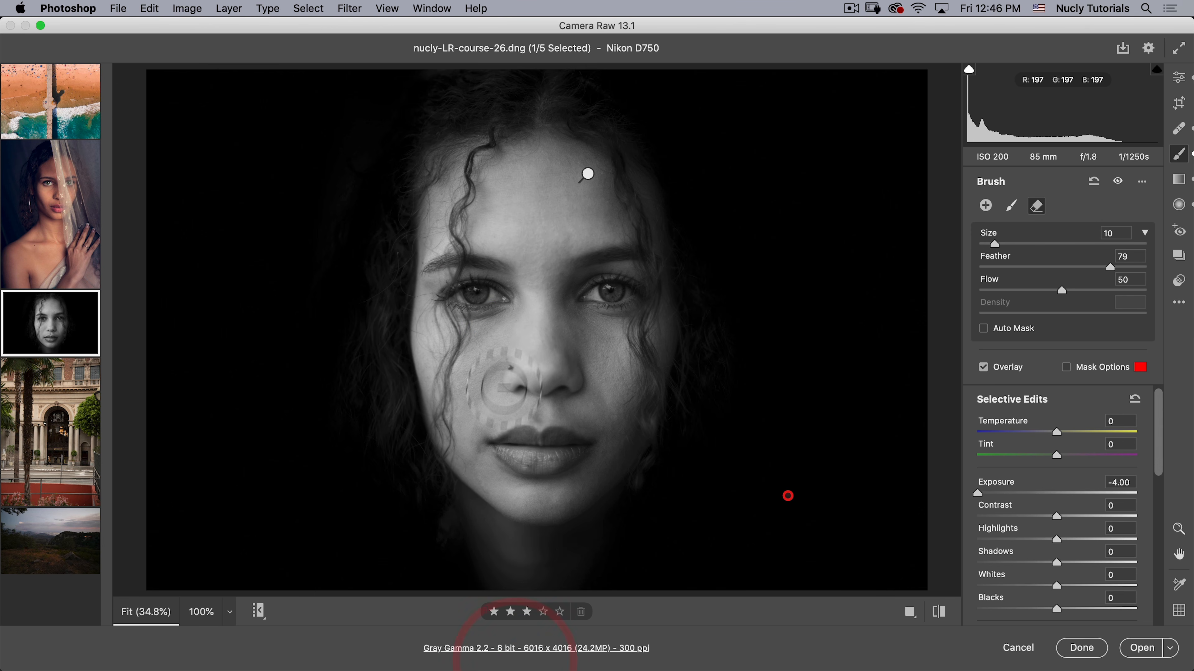
key(alt)
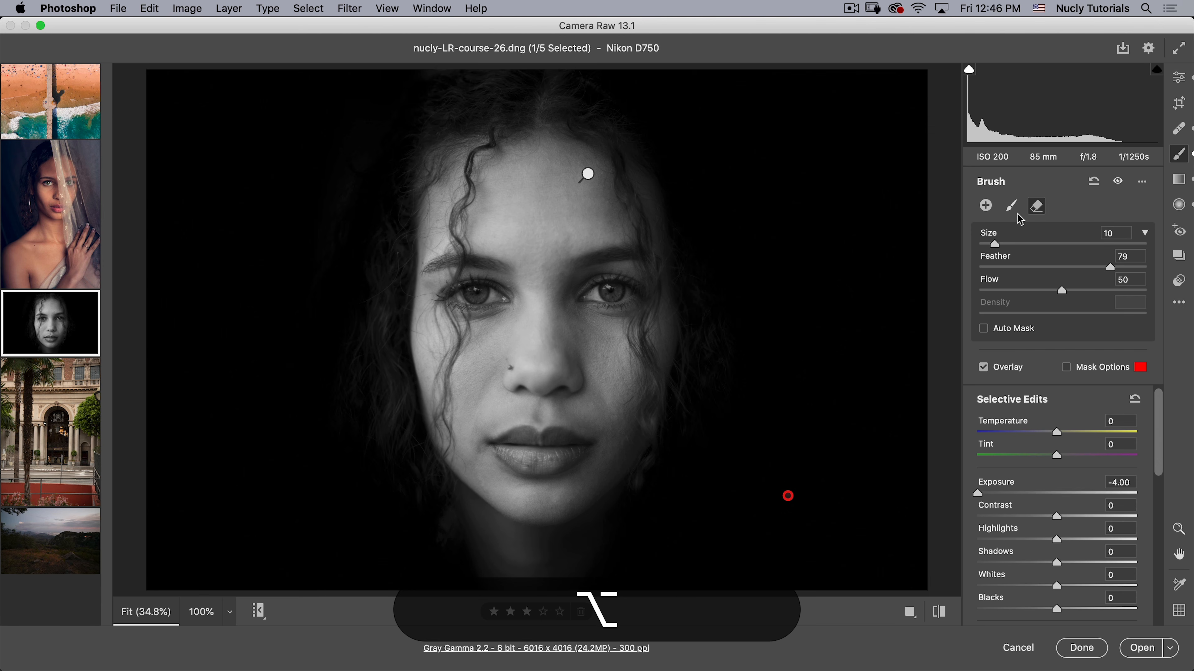
Step: Paint over the base of the neck at brush size 18 and set the brush adjustment's exposure to -2.30
click(1012, 207)
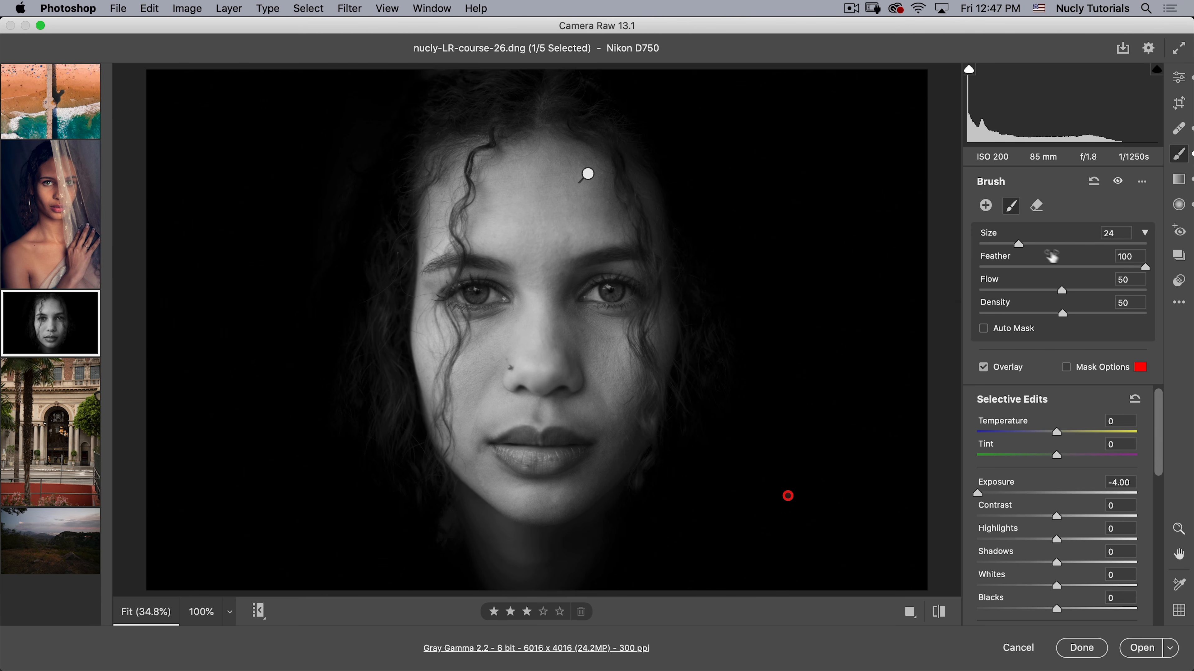
drag(1008, 255, 1009, 254)
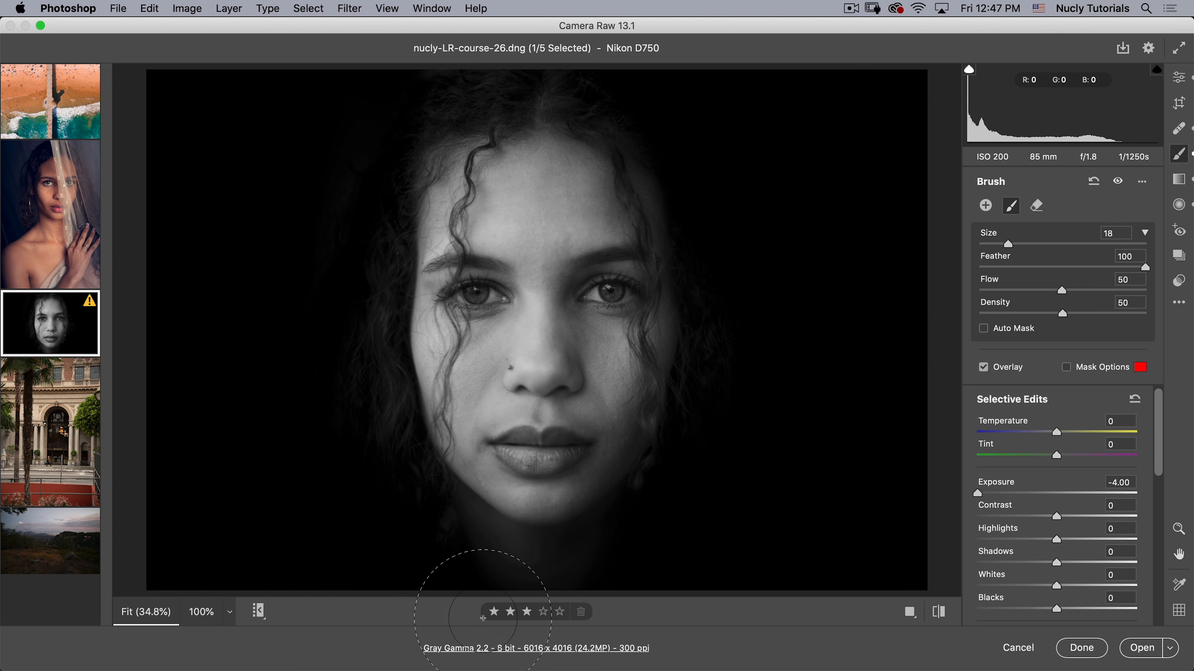
click(787, 496)
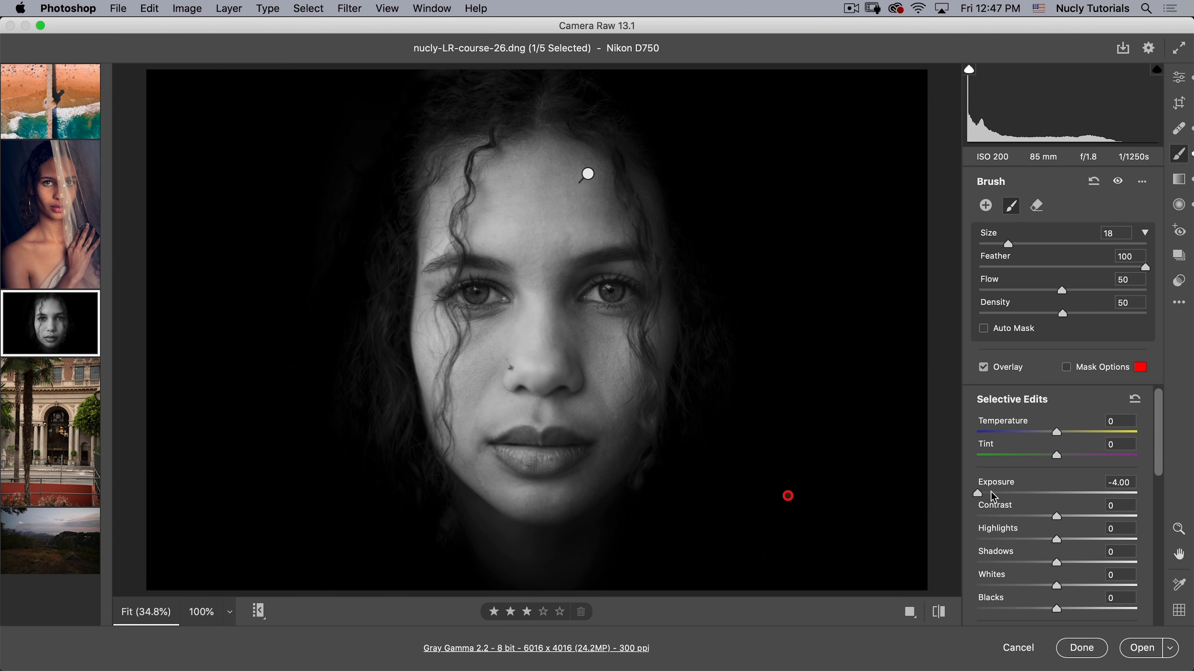
drag(991, 493, 1031, 493)
click(1013, 494)
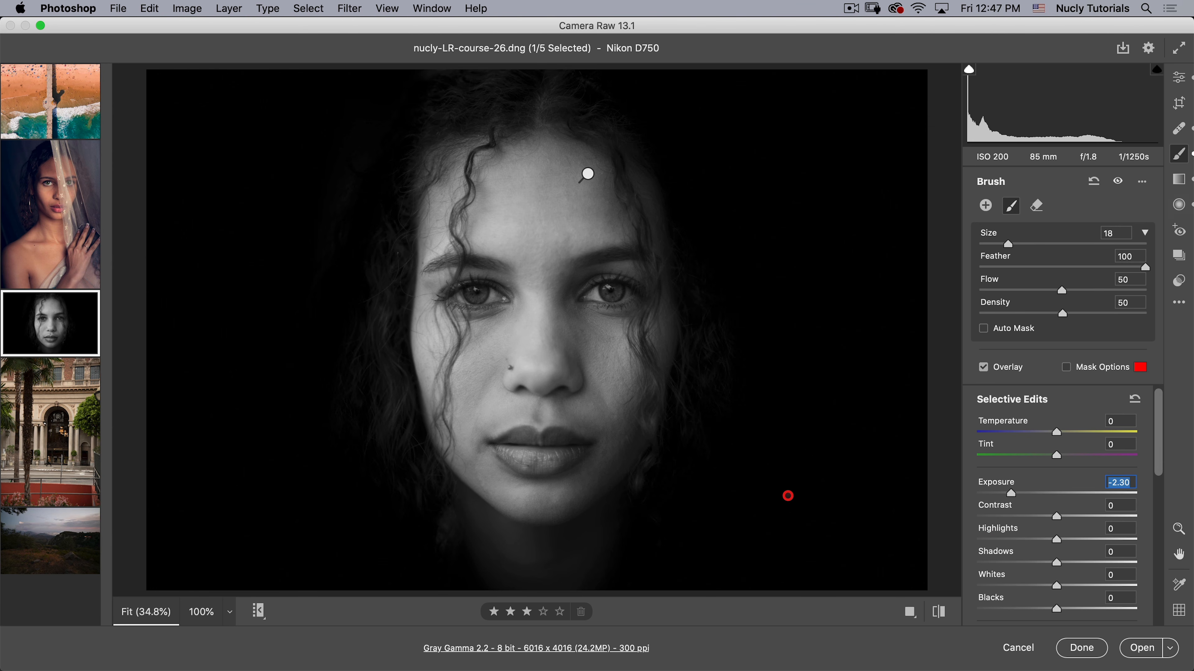
Step: Set the photo's overall exposure to -0.45 and contrast to -2
key(e)
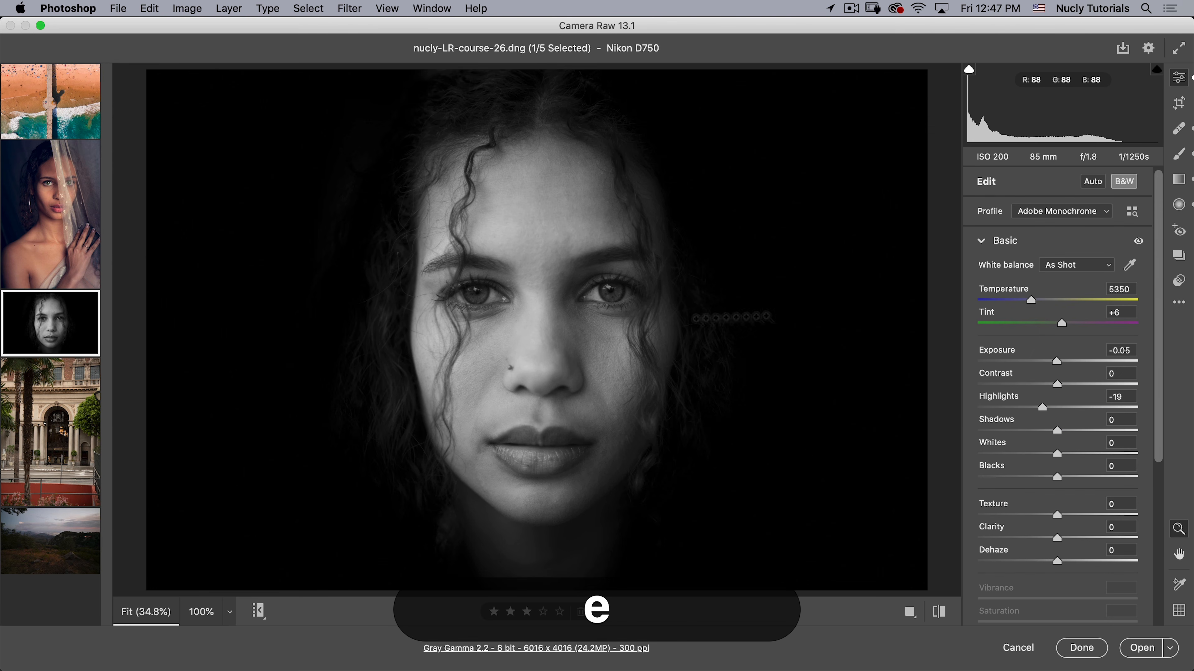
drag(1059, 365, 1066, 388)
click(1052, 367)
click(1056, 383)
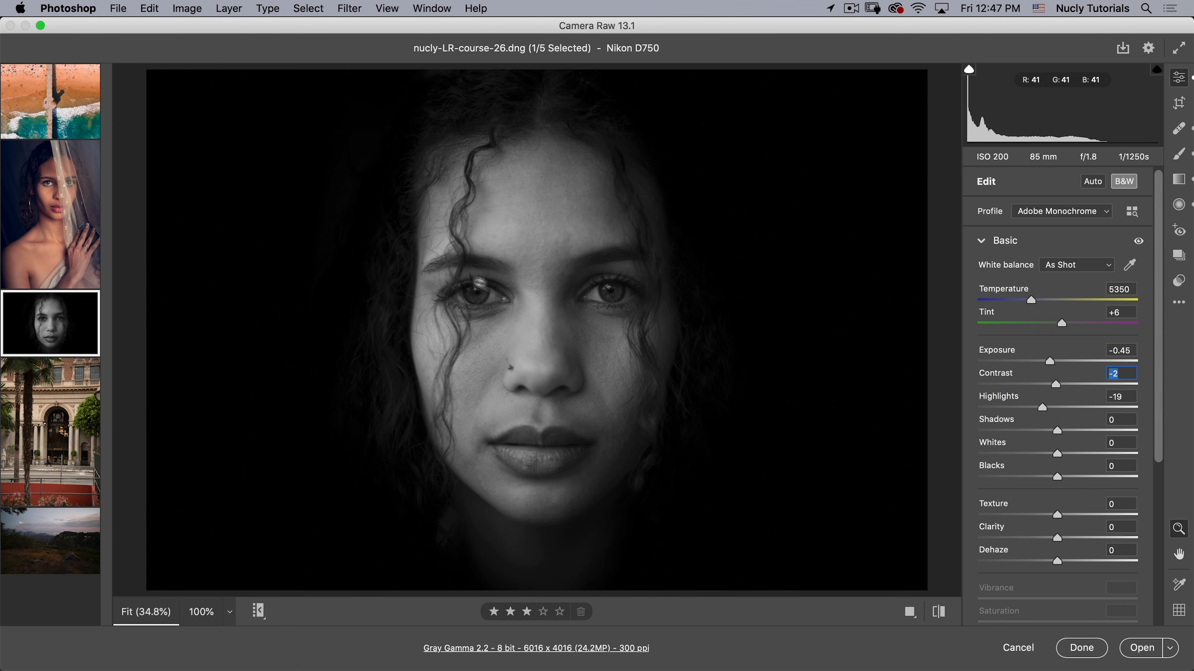
Step: Reset the radial filter's correction settings and draw a circular radial filter around the iris of the eye on the image's left side
click(1180, 206)
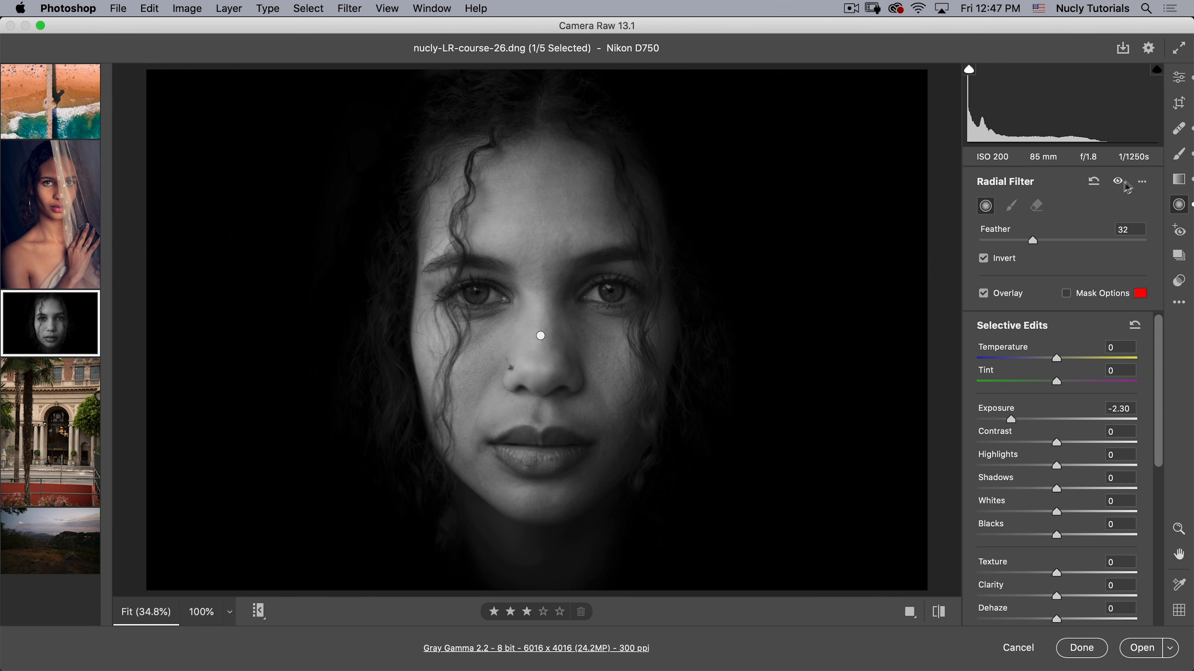
click(1143, 181)
click(1034, 225)
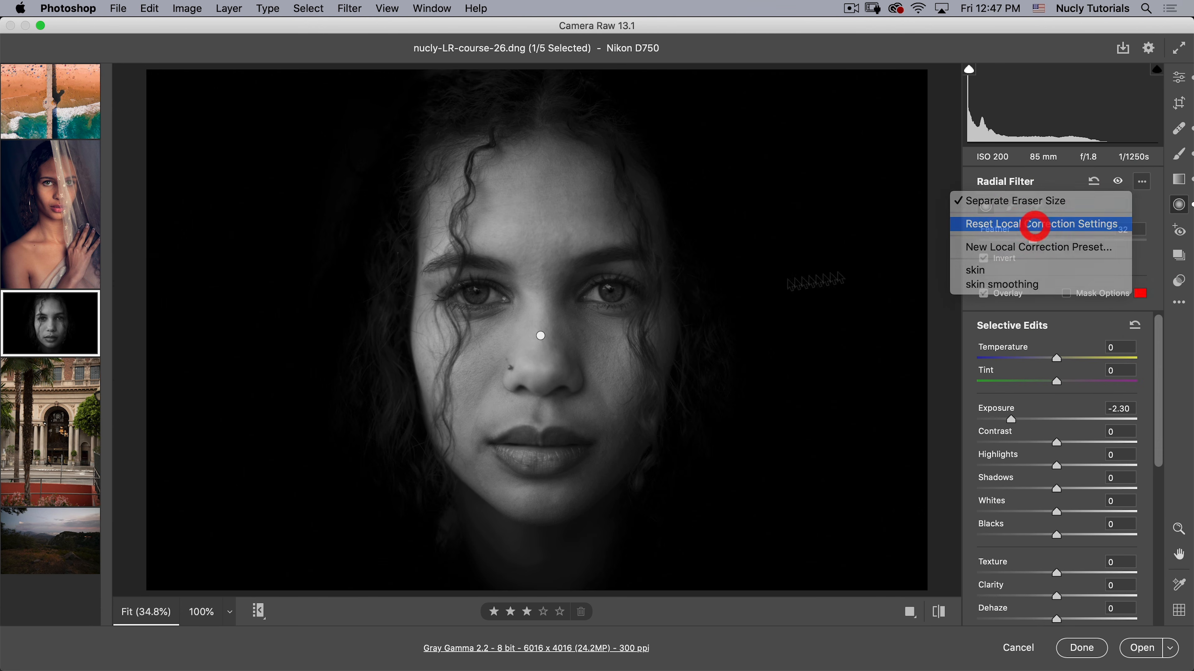
click(473, 308)
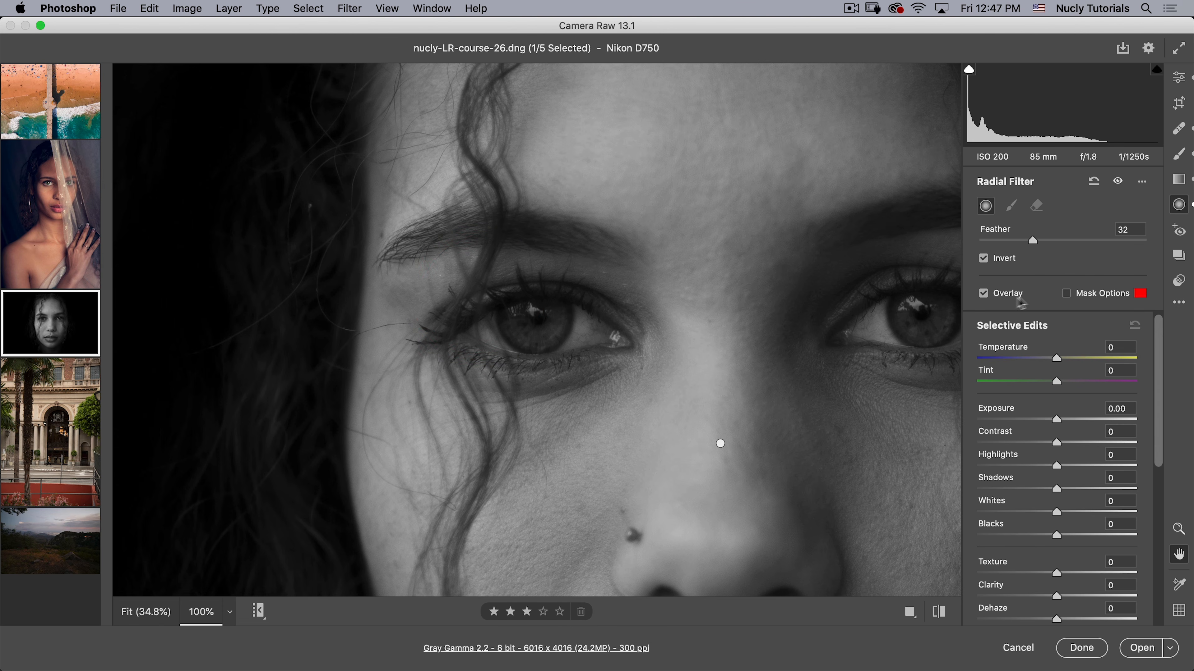
key(Escape)
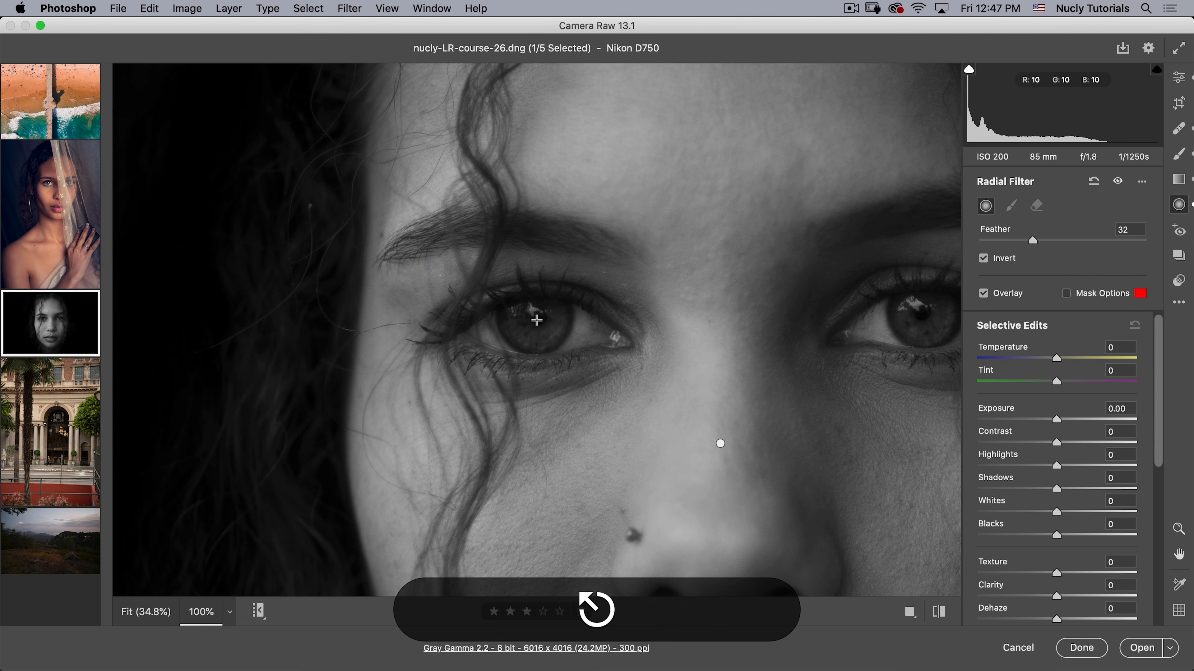
mouse_move(537, 320)
mouse_down()
mouse_move(561, 346)
mouse_move(535, 318)
mouse_up()
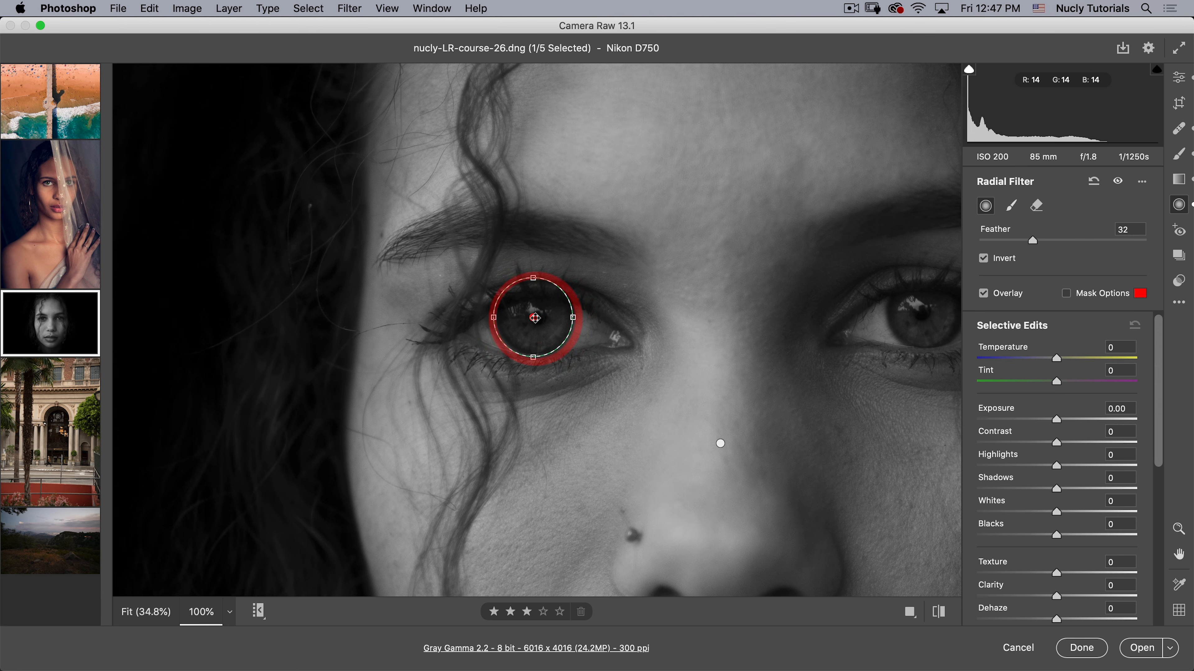
Step: Show the mask overlay and turn off inversion so the radial filter affects only the inside of the iris circle
key(v)
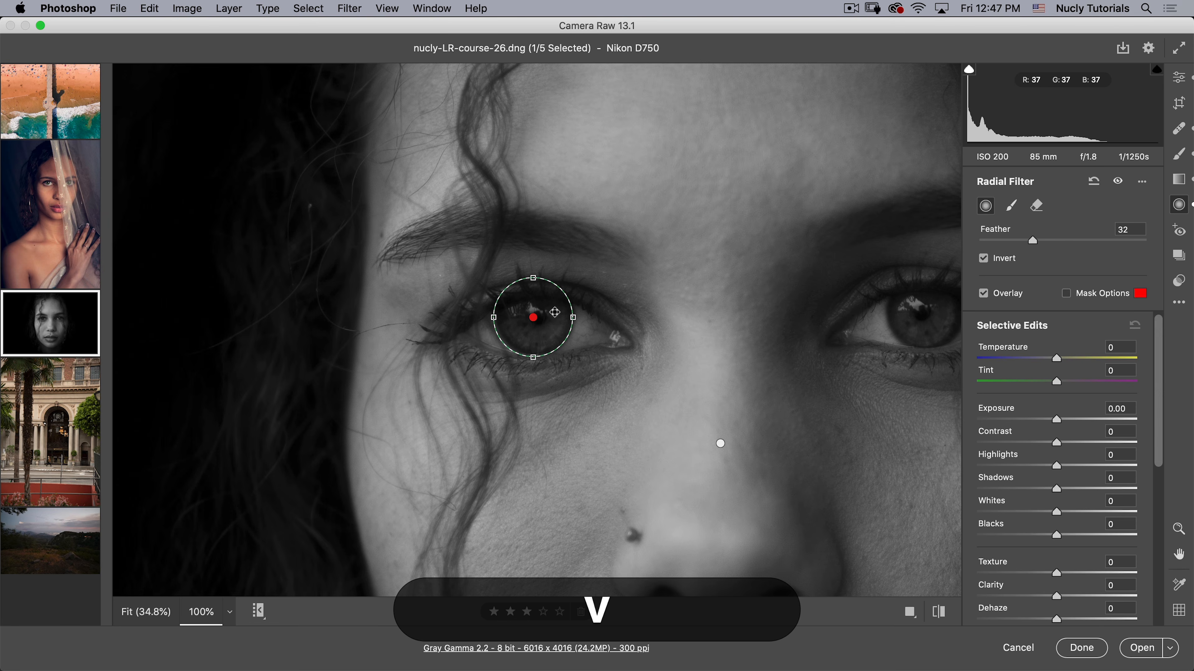
key(y)
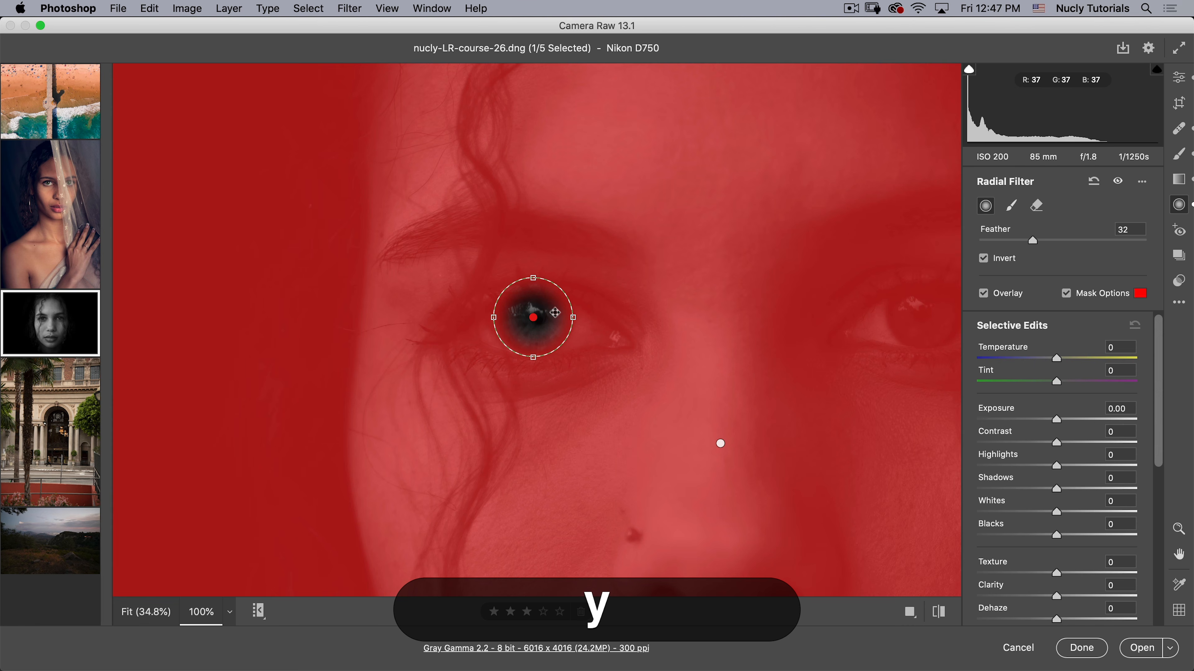
click(989, 261)
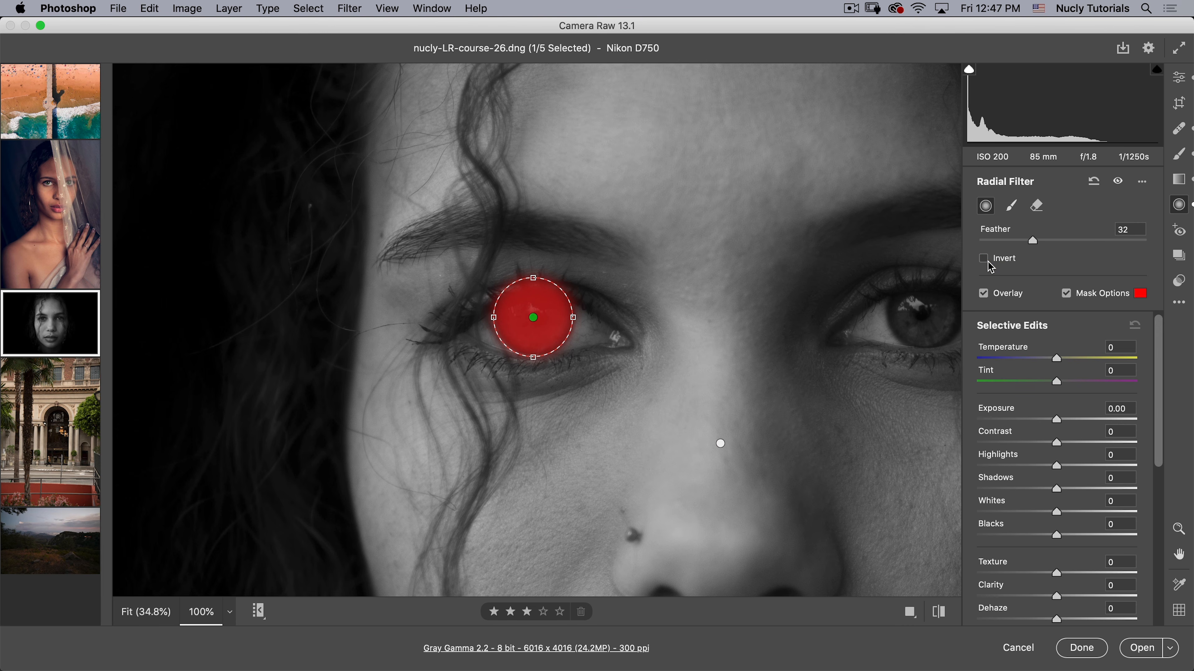
Step: Erase the radial mask where it overlaps the upper eyelid, using an eraser feather of 51, and hide the mask and overlay
click(1036, 205)
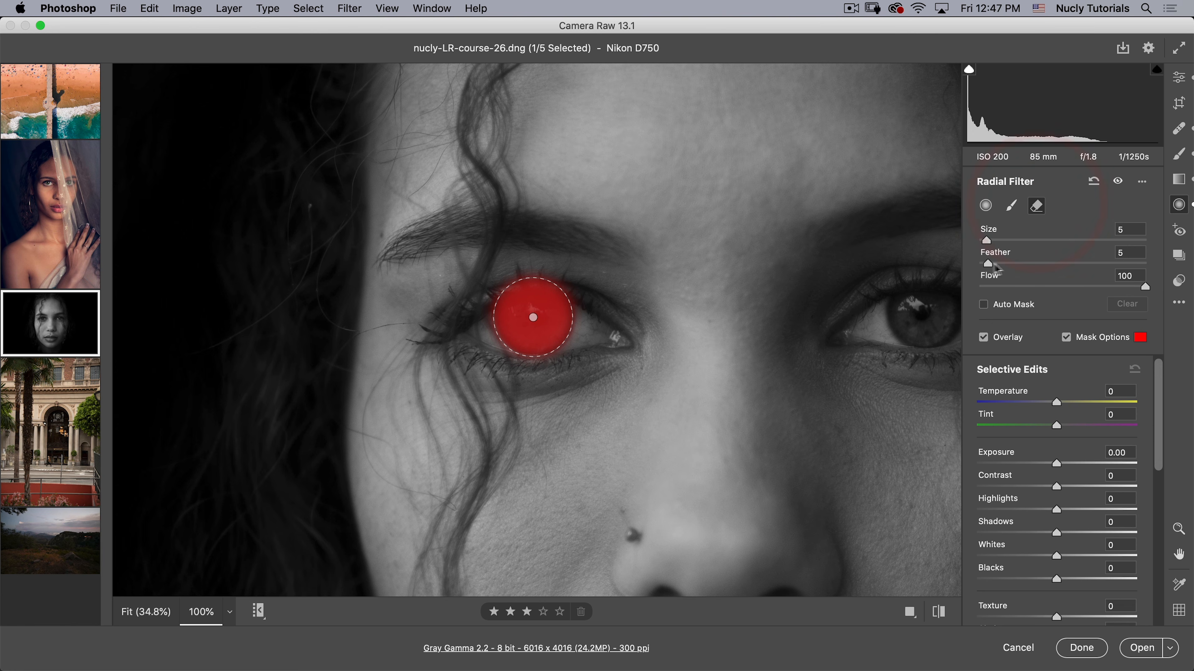
click(1067, 267)
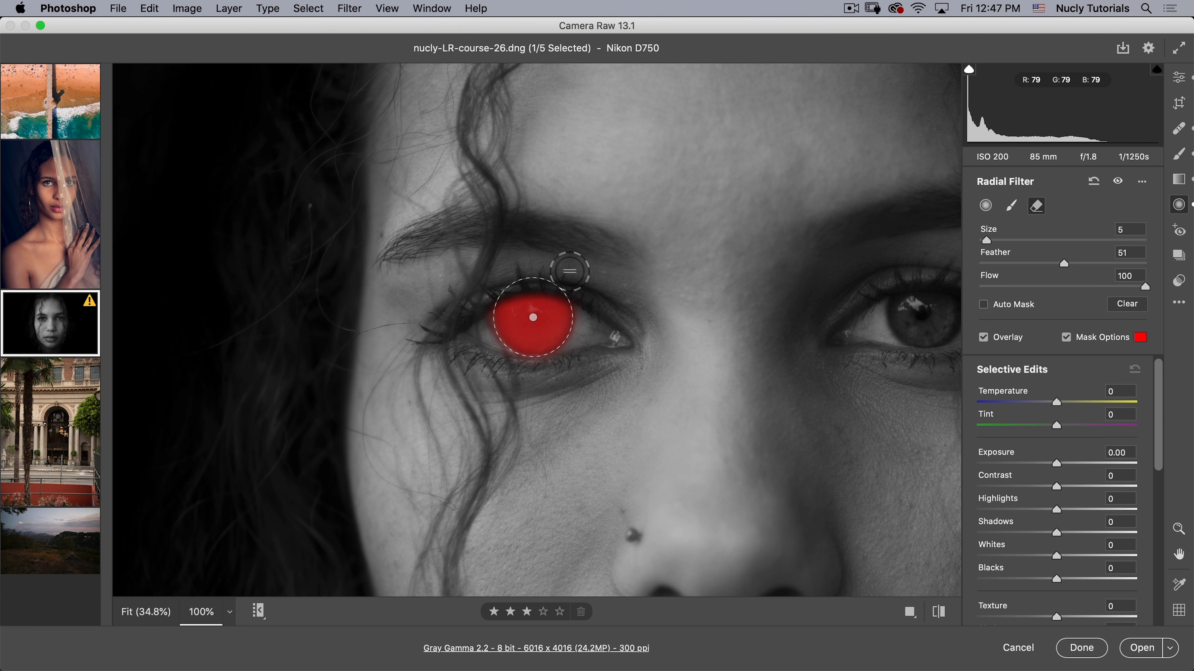
click(715, 199)
key(v)
key(y)
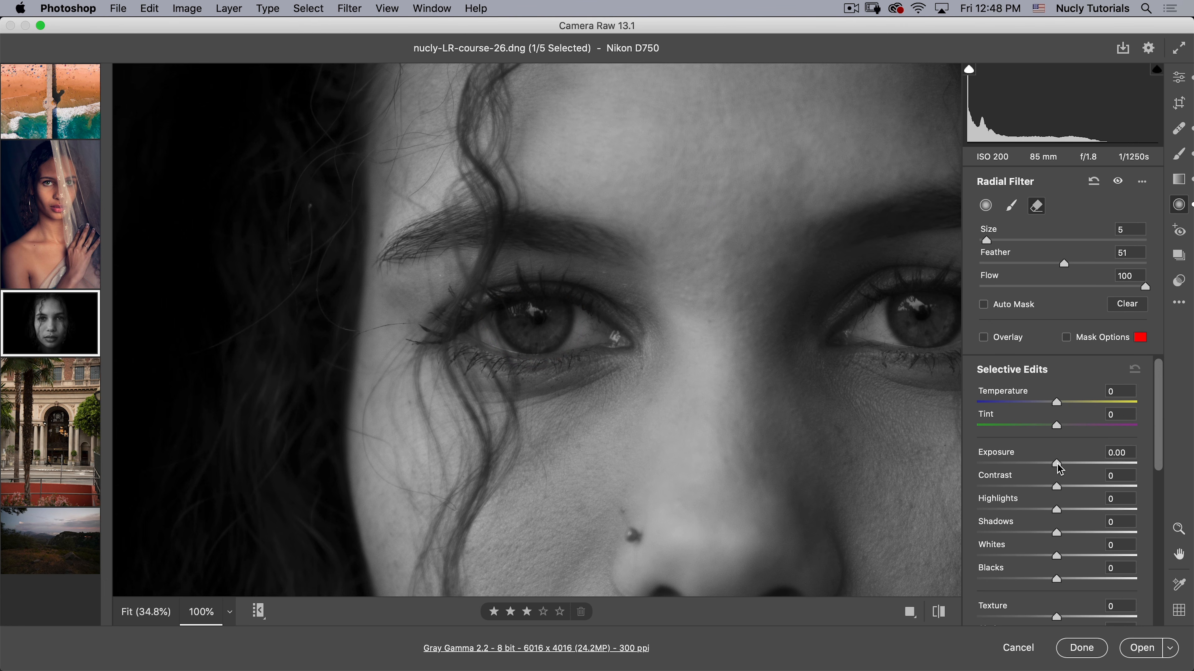
Step: Brighten the masked iris by setting the radial filter's exposure to +1.50
drag(1059, 468, 1076, 466)
scroll(1160, 427, down, 3)
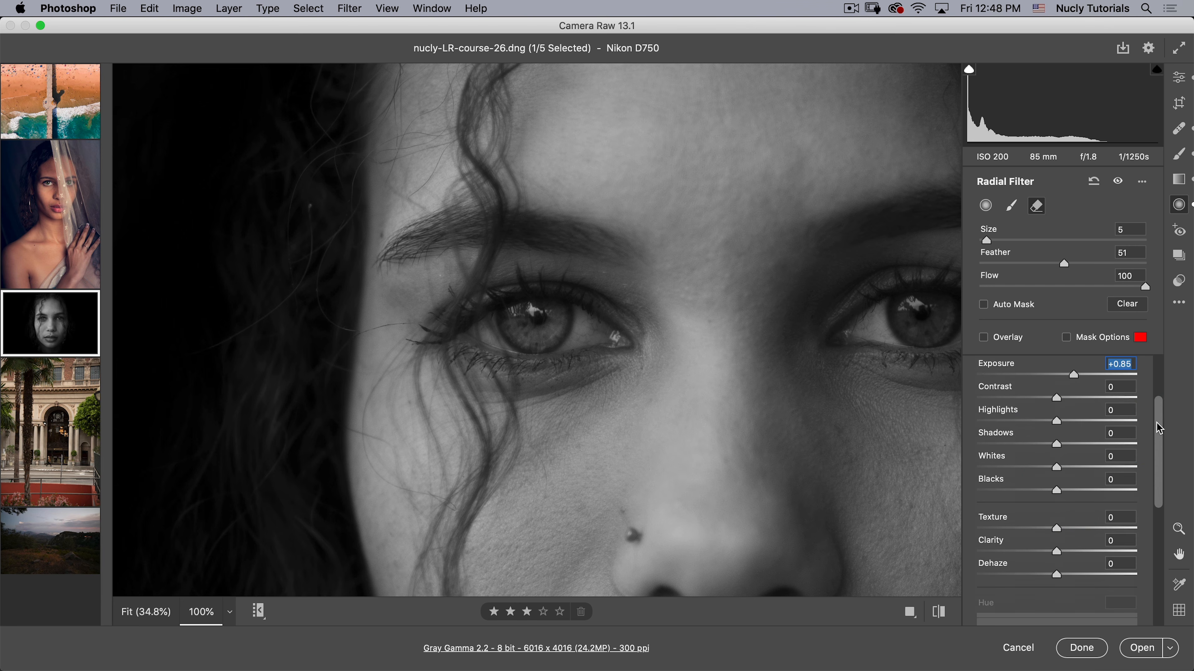
click(1157, 418)
drag(1073, 375, 1083, 376)
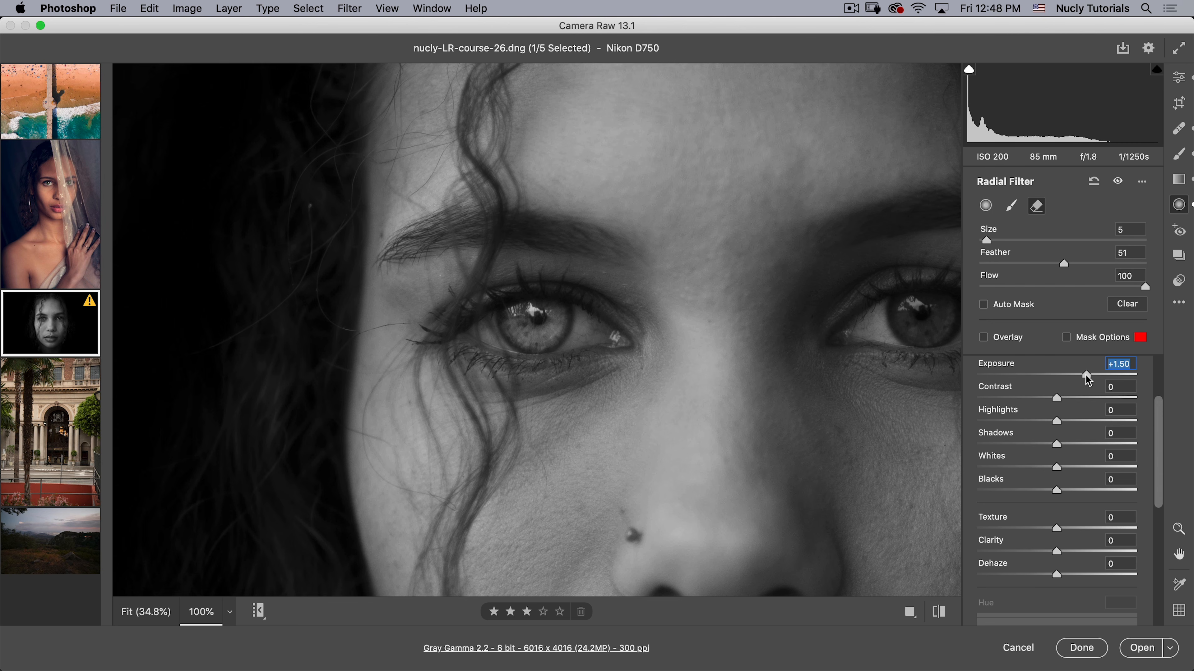
click(1087, 376)
Step: Set the iris filter's clarity to +62, texture to +16 and dehaze to +22
click(1107, 550)
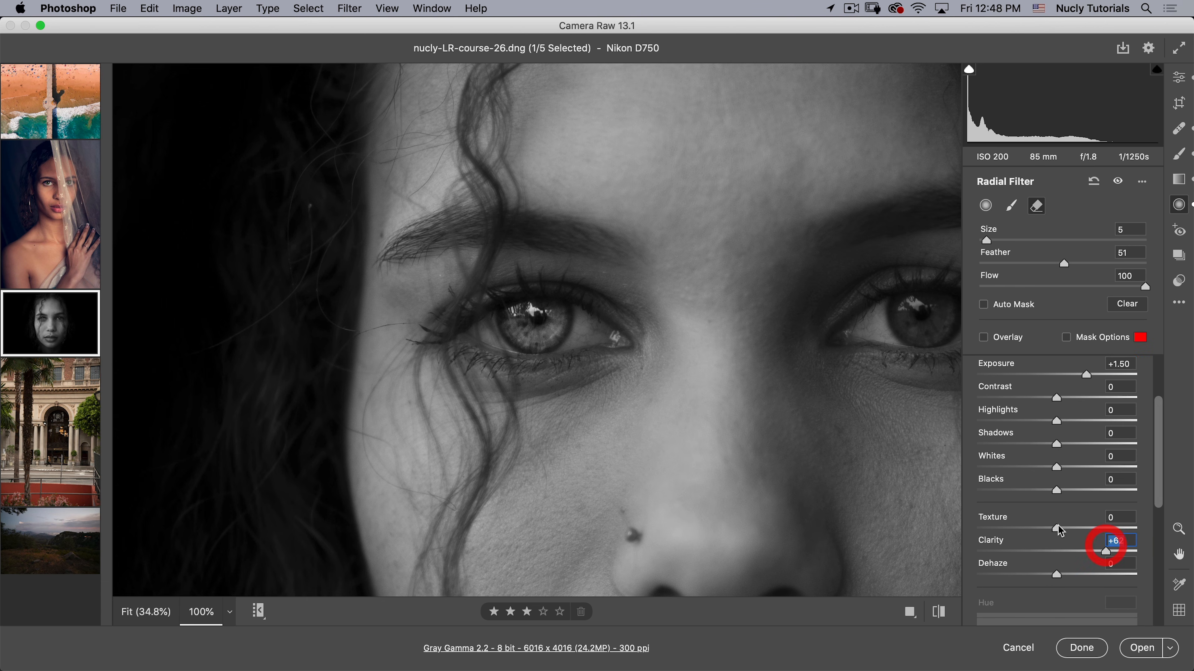
drag(1057, 529, 1069, 528)
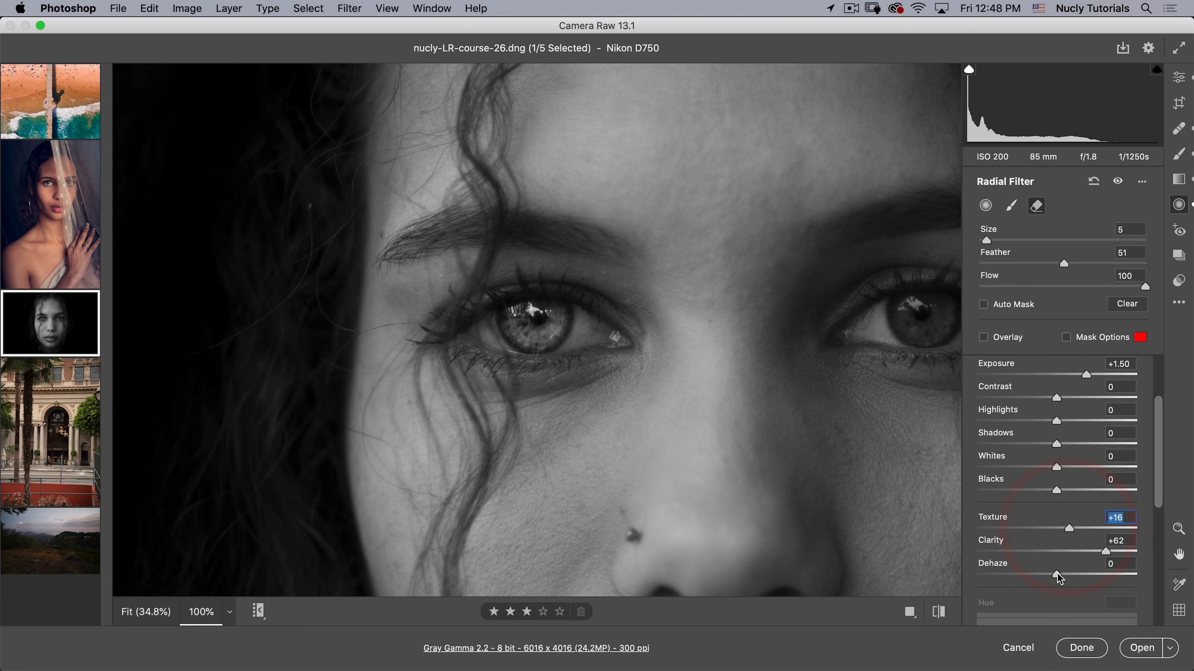
drag(1072, 573, 1076, 575)
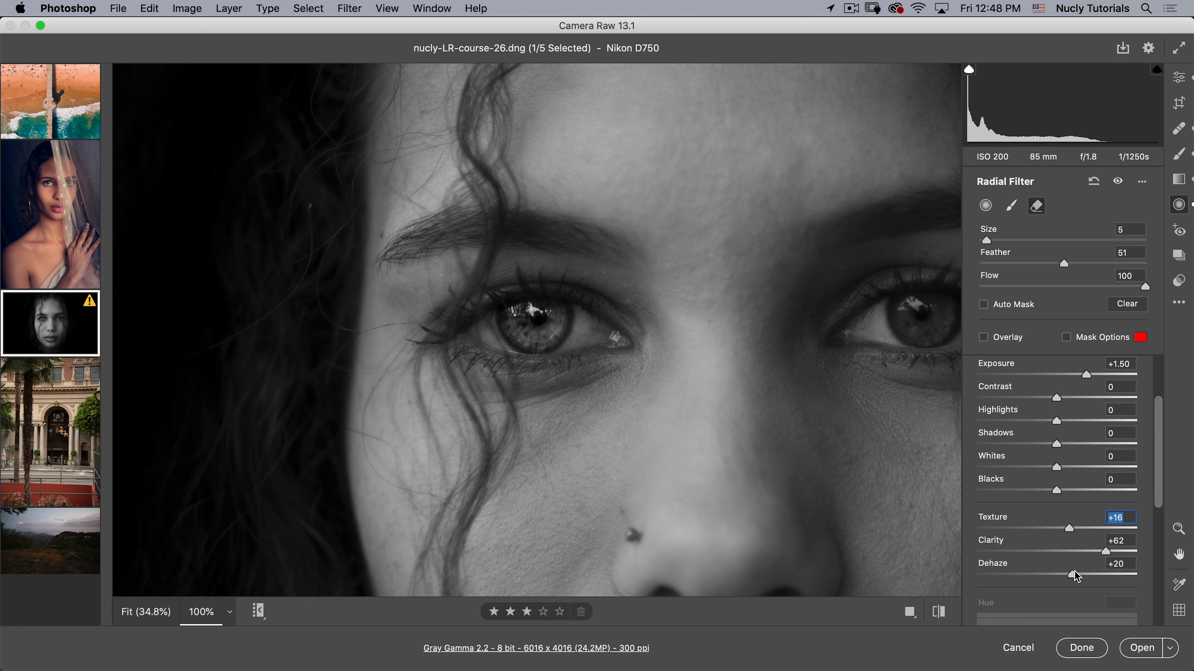
click(1073, 575)
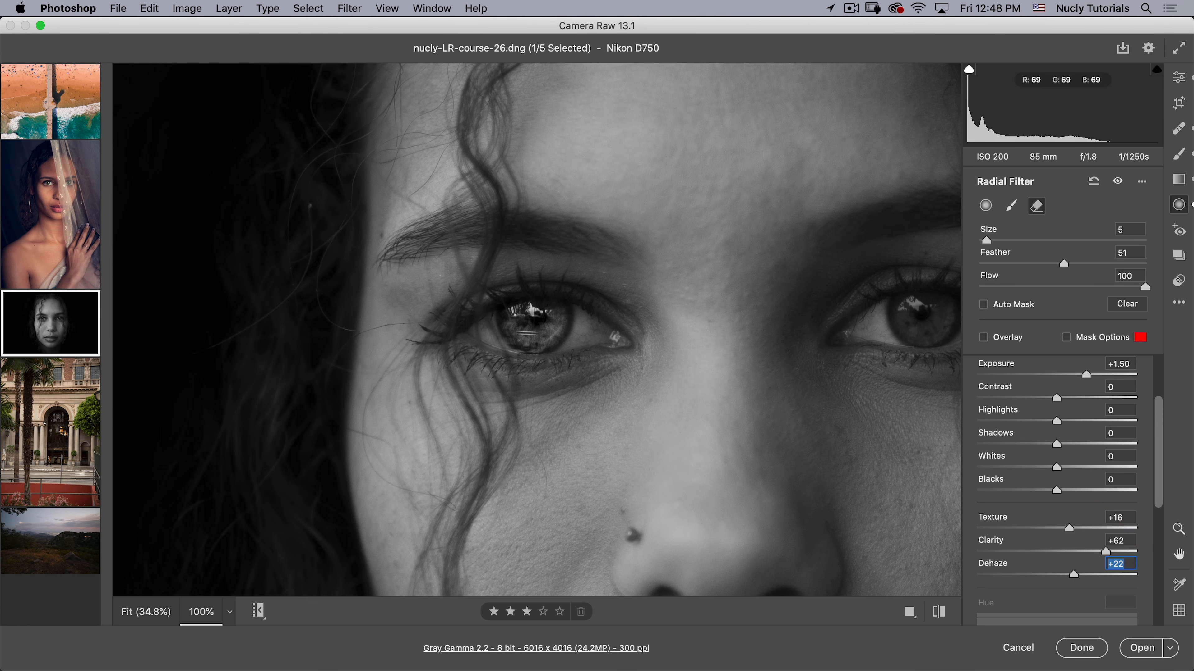
Step: Fine-tune the iris filter to exposure +1.55 and contrast +43
drag(1058, 399, 1088, 376)
click(1076, 400)
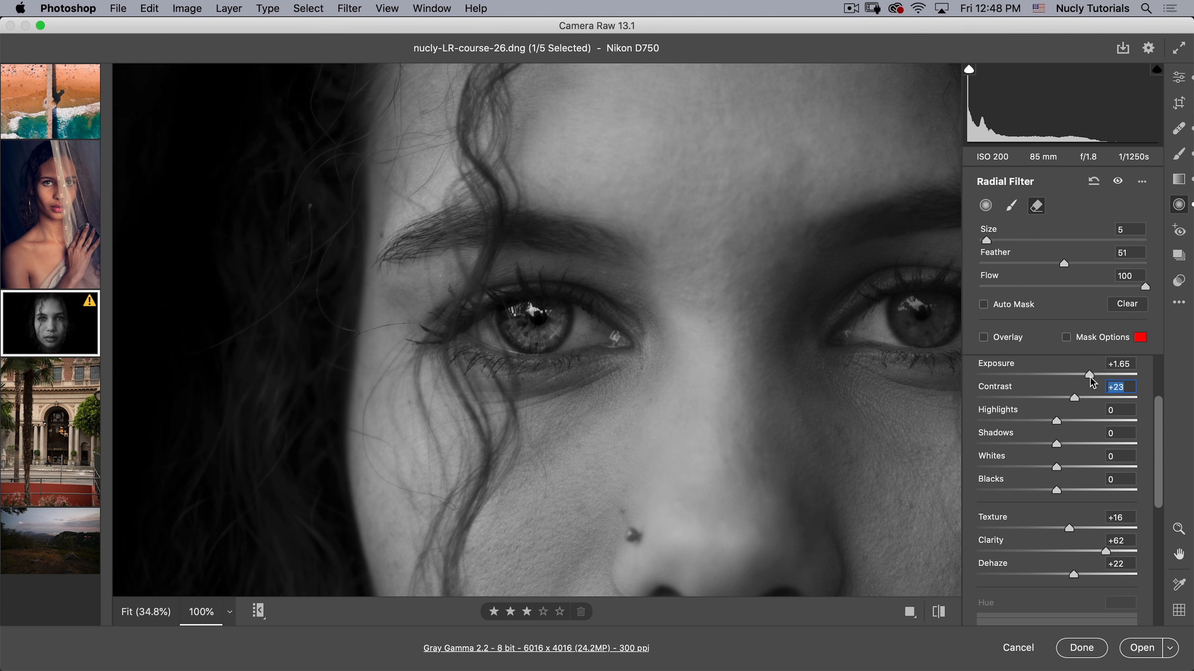
click(710, 344)
drag(1076, 401, 1085, 402)
Step: Duplicate the iris radial filter and place the copy over the iris of the other eye
key(space)
mouse_move(688, 352)
mouse_down()
mouse_move(506, 253)
mouse_move(480, 255)
mouse_up()
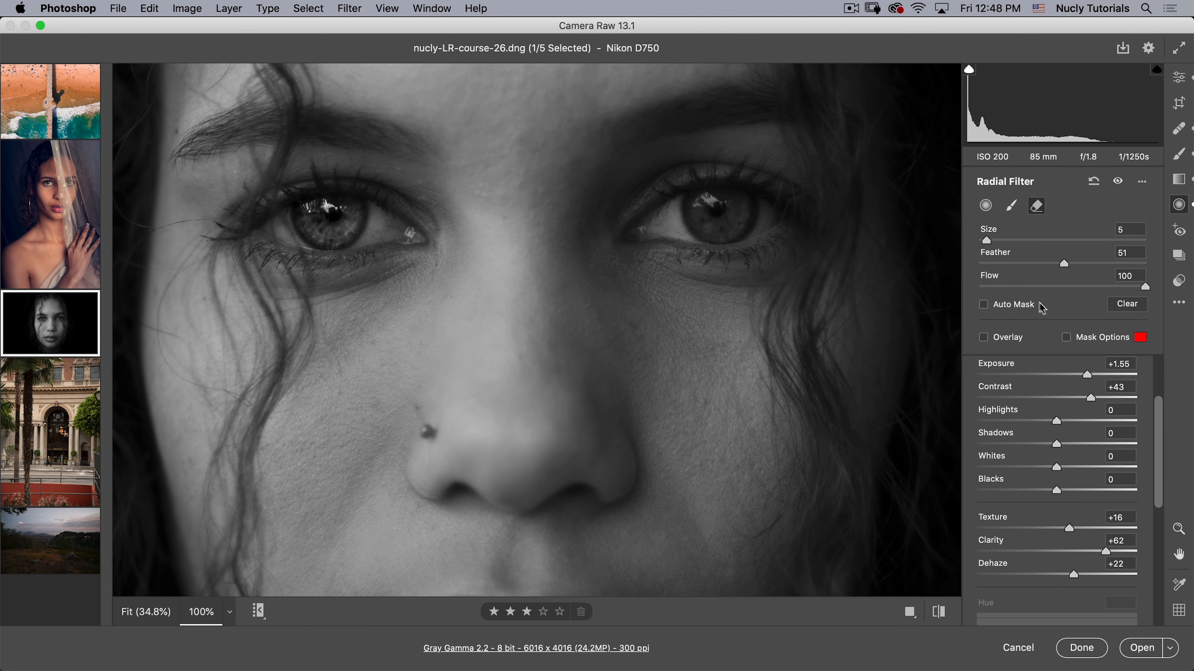
click(993, 337)
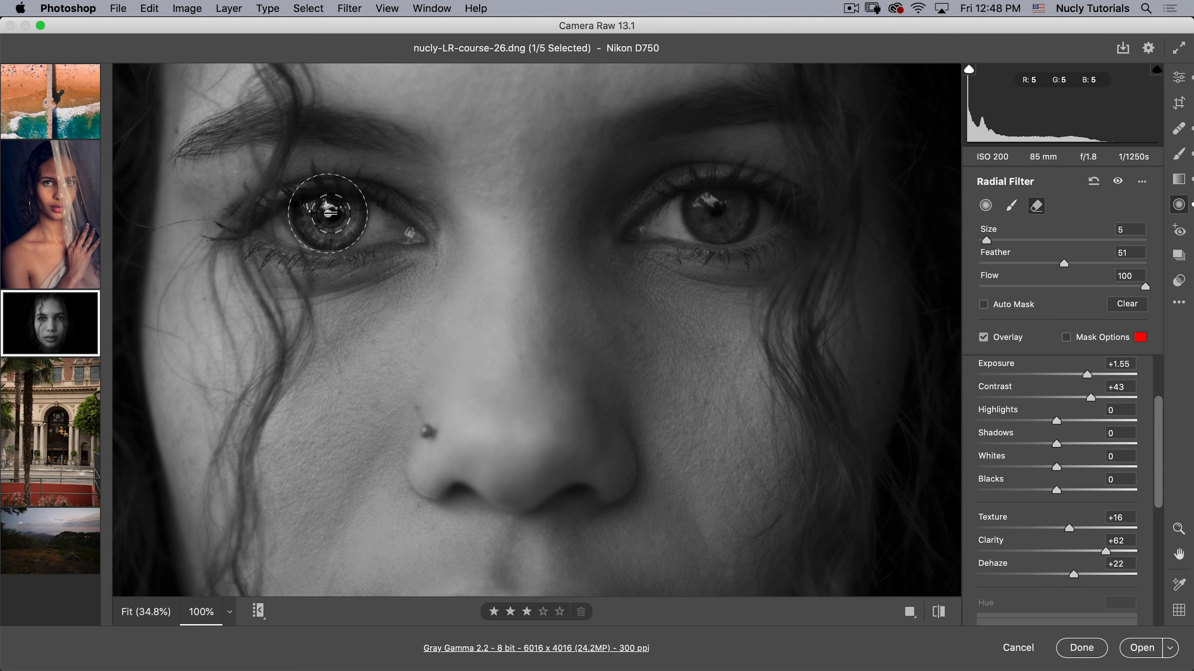
key(shift+k)
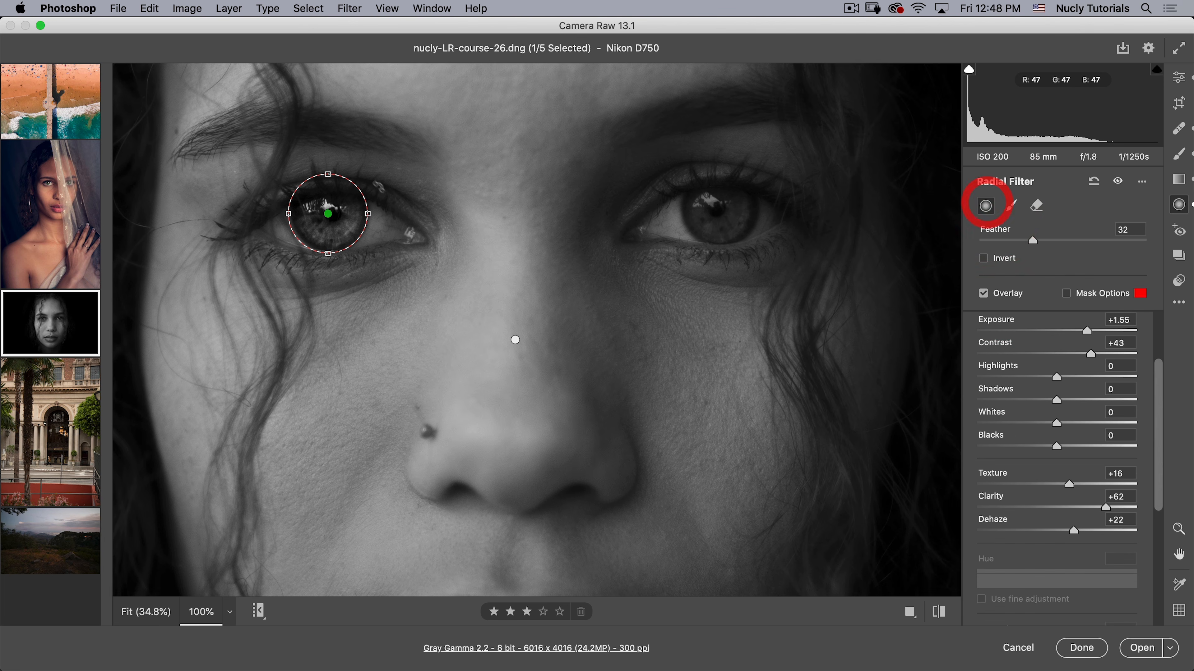
right_click(328, 213)
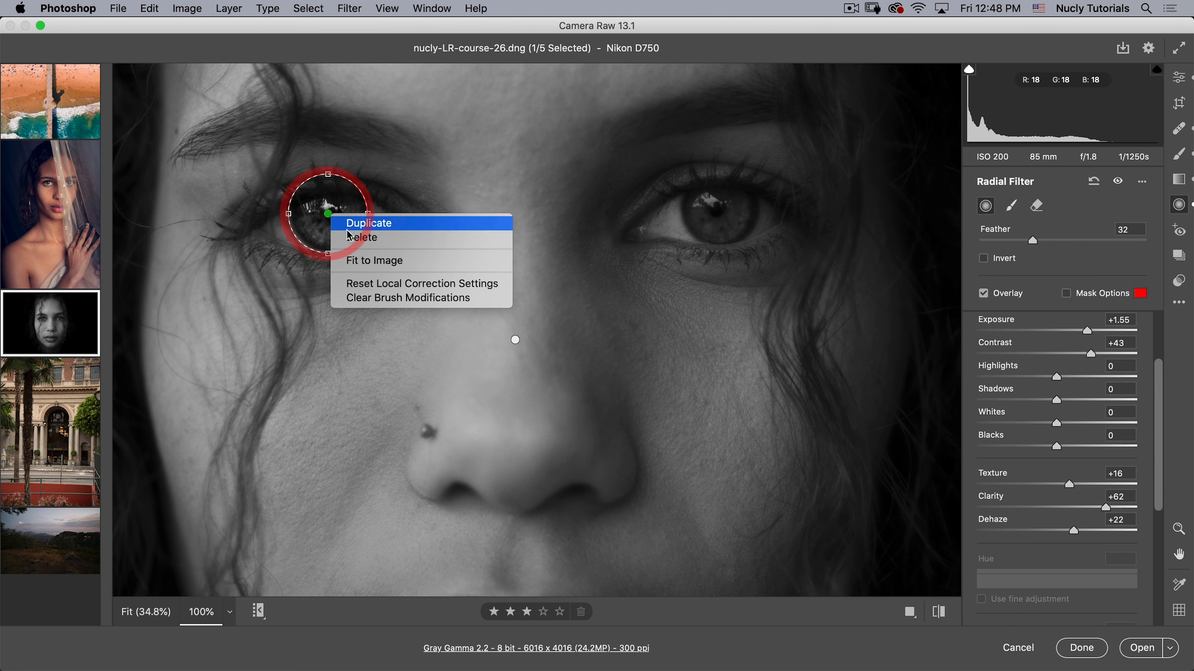
click(343, 219)
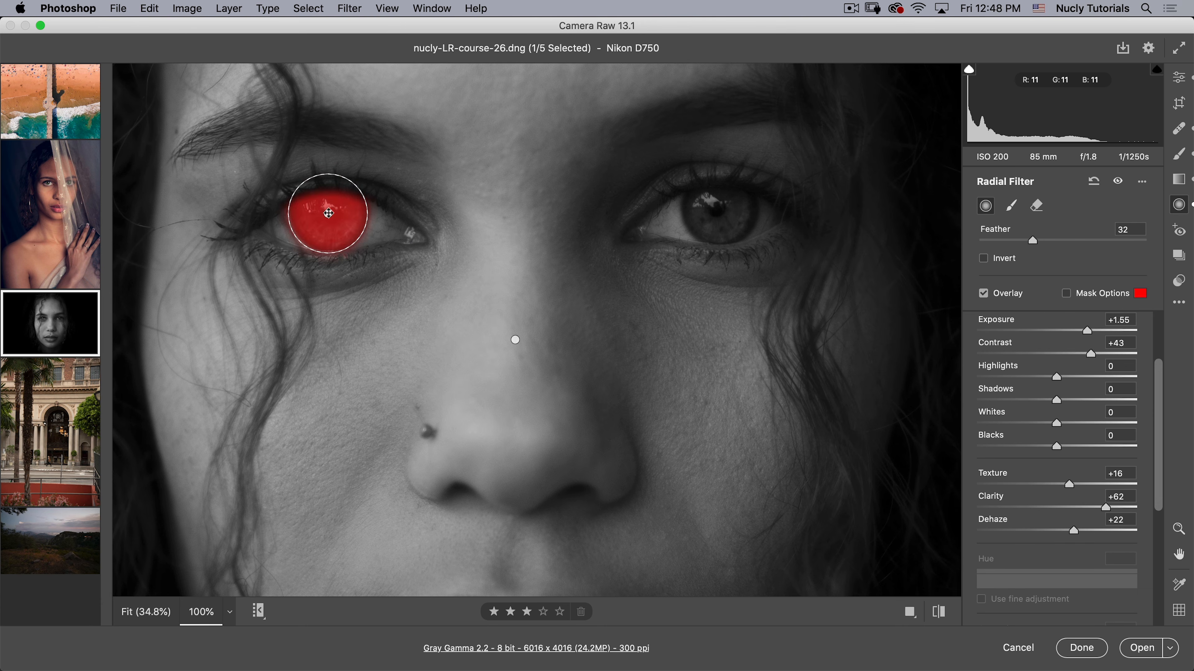
drag(342, 218, 719, 205)
click(448, 191)
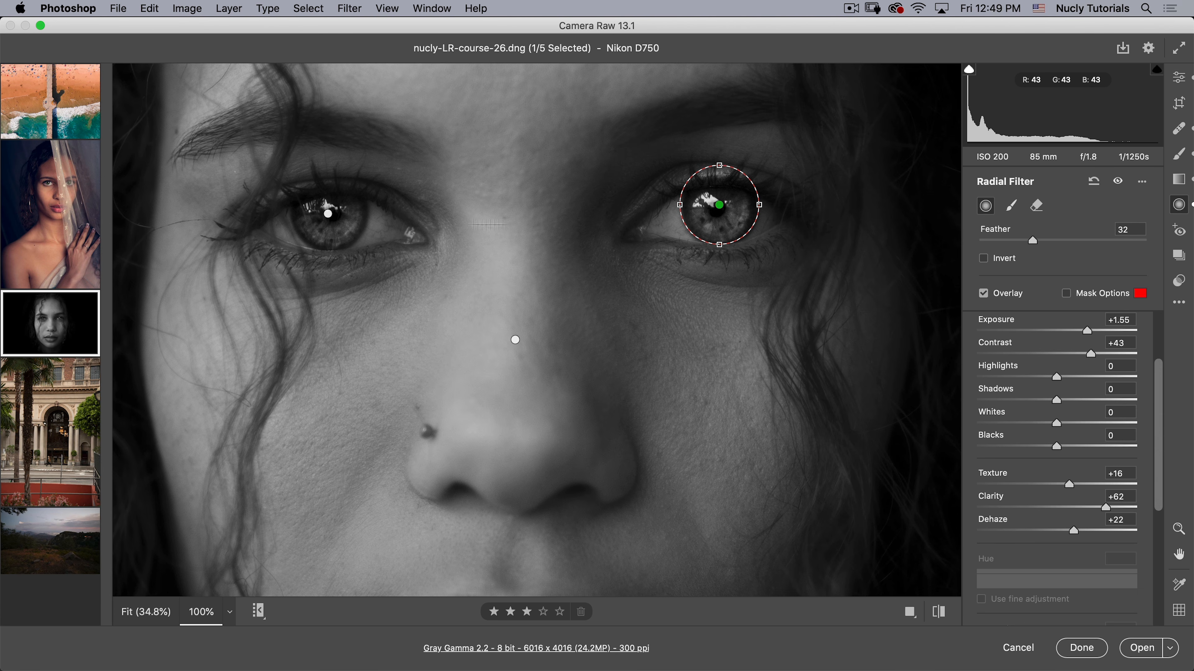
Step: Select the first eye's radial filter, hide the overlay and raise its whites to +59
click(328, 214)
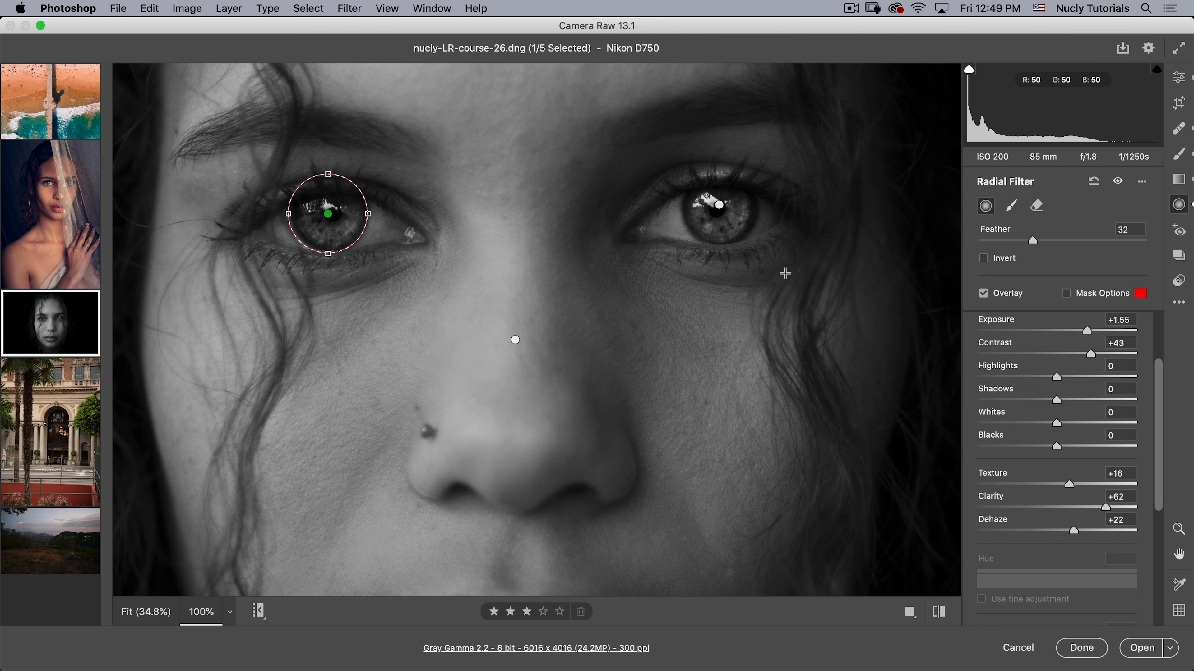
key(v)
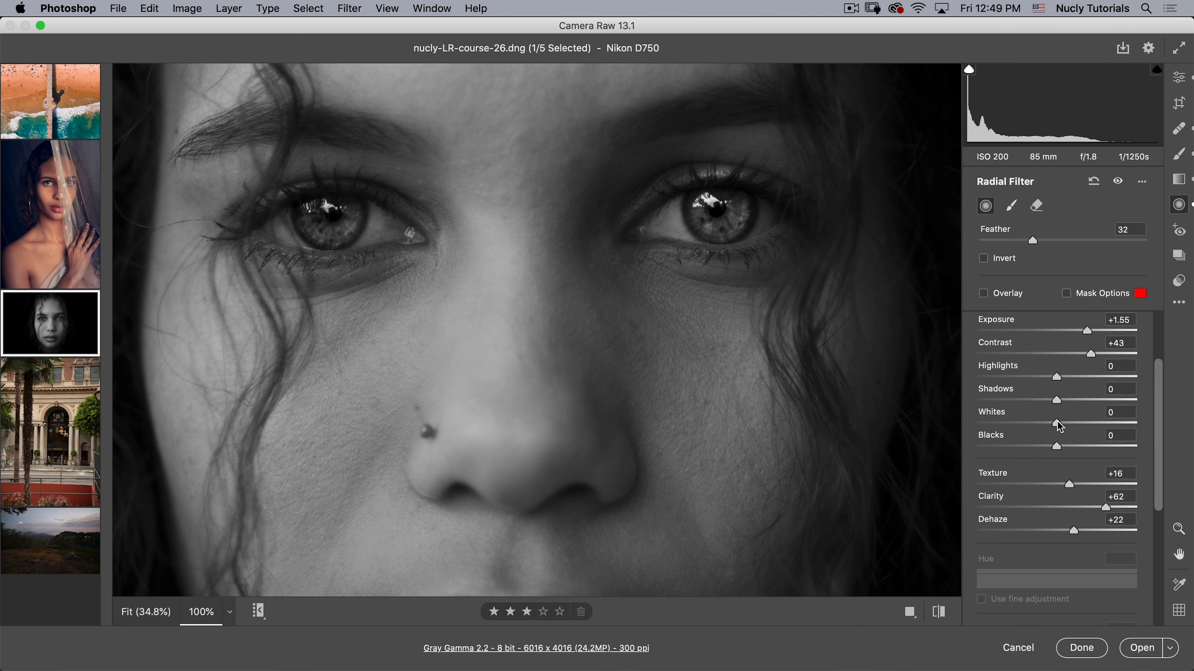
drag(1057, 424, 1105, 416)
key(super+0)
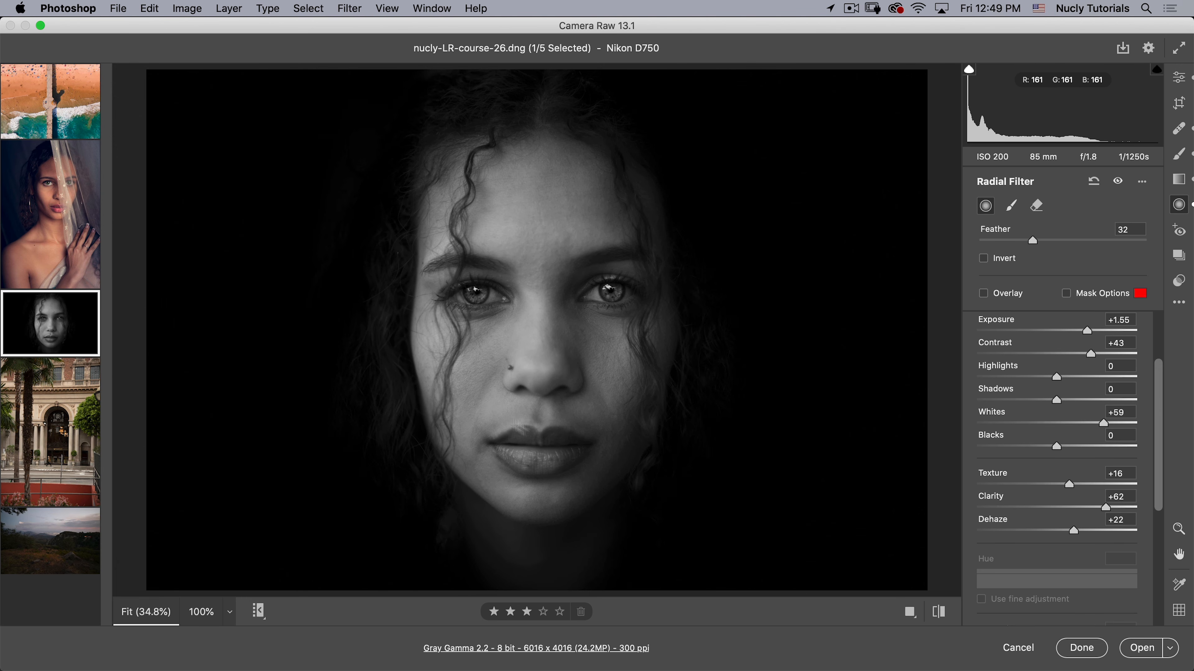
Step: Set the overall photo's exposure to -1.00, contrast to +17 and whites to about +23
scroll(1160, 388, up, 3)
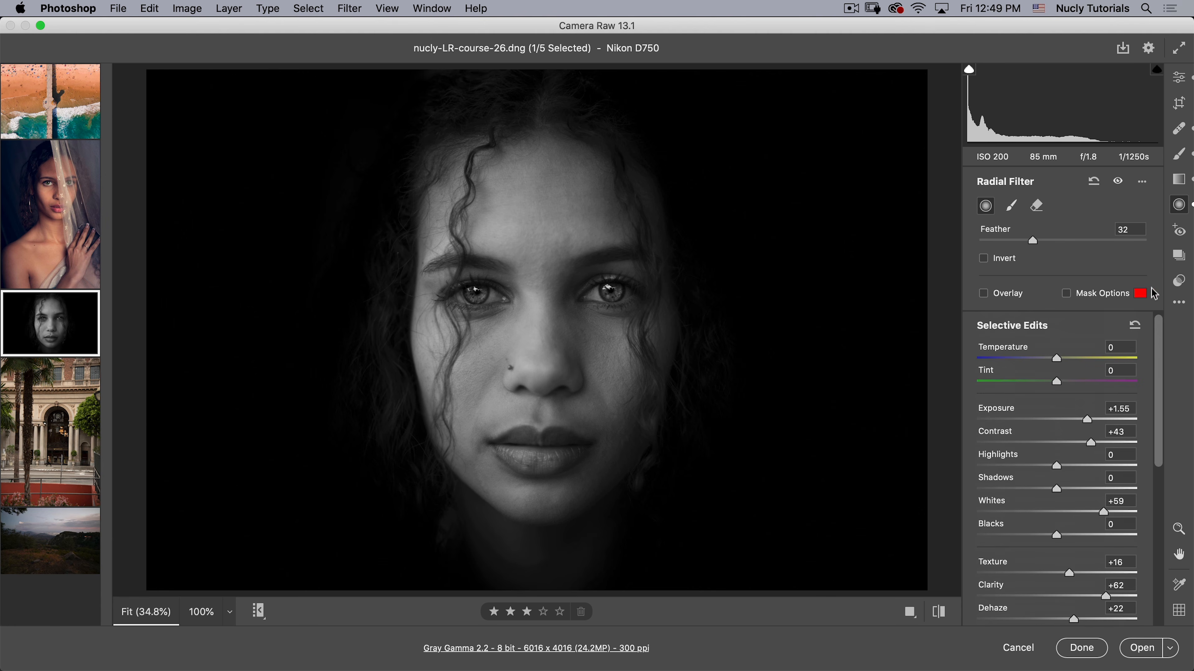
click(1180, 77)
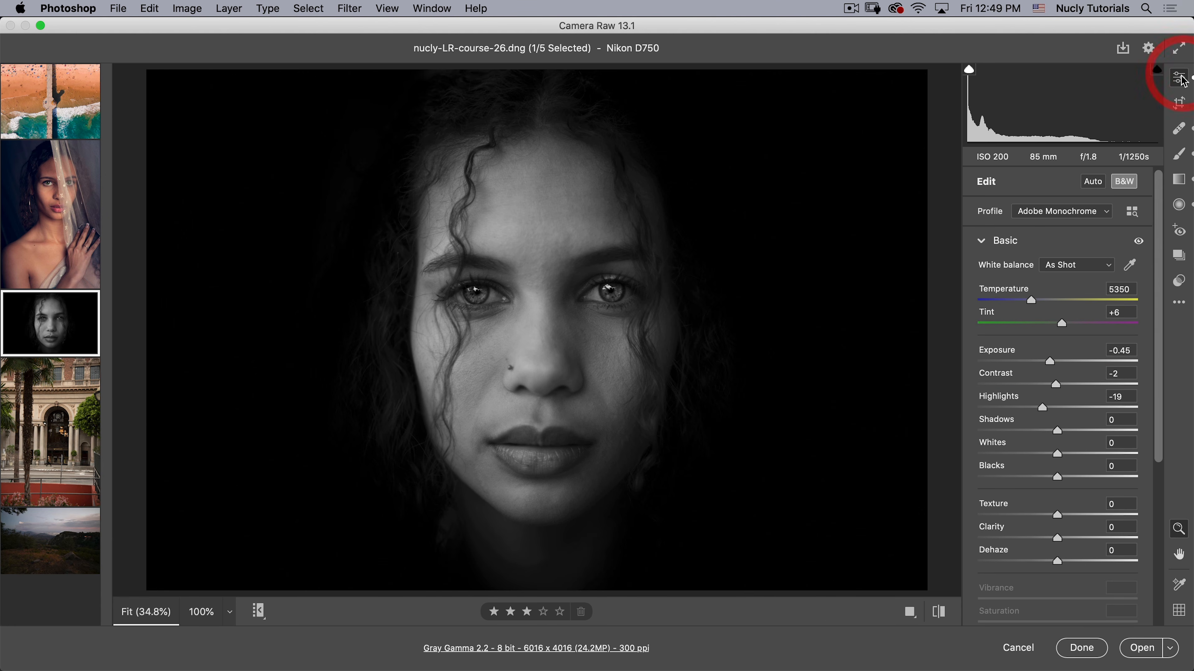
drag(1049, 363, 1074, 385)
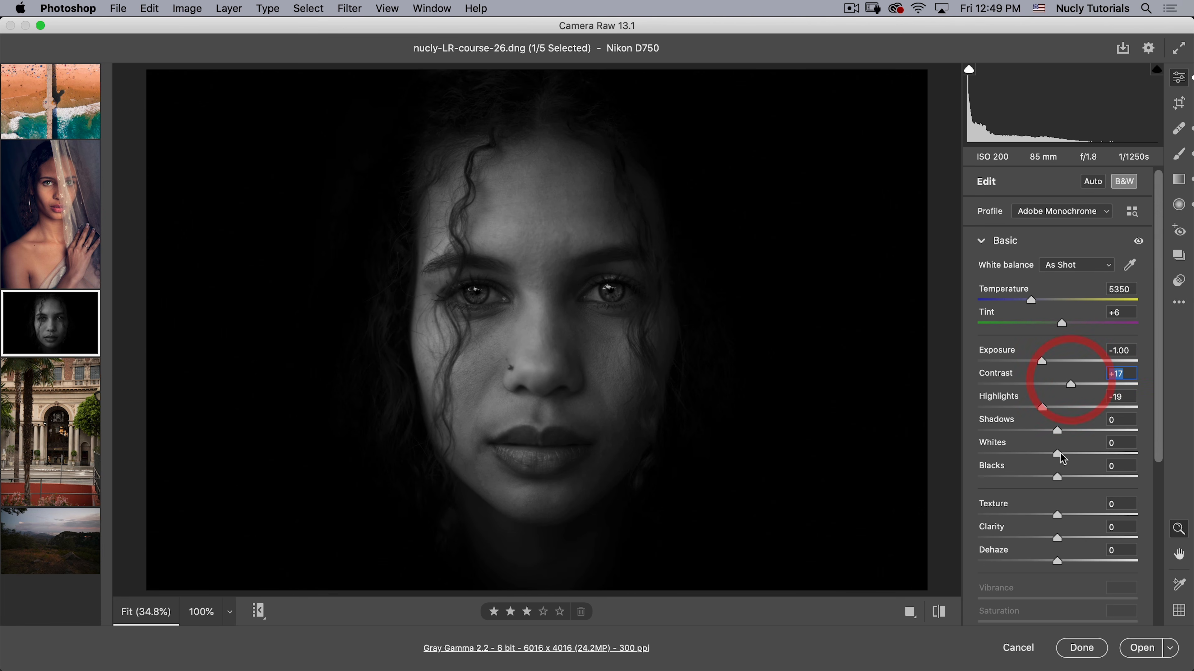
drag(1057, 454, 1076, 455)
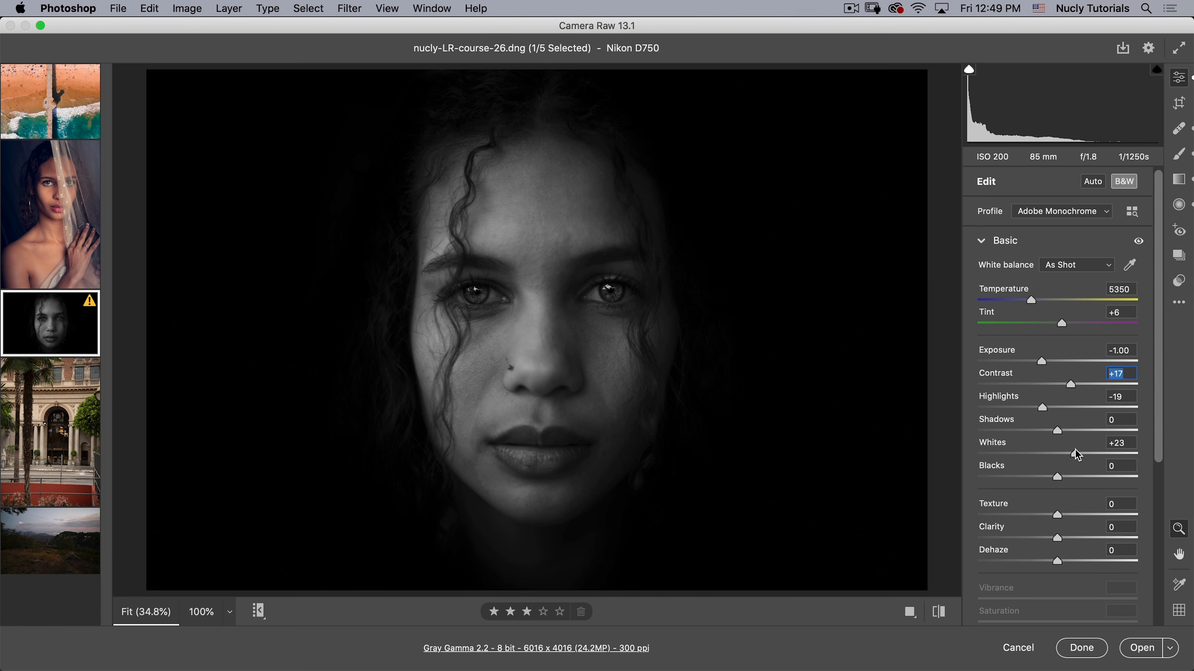
drag(1076, 455, 1077, 454)
Step: Create a new brush adjustment with reset sliders and paint its mask over the hair on both sides of the face, the eyes and the eyebrows
click(1179, 154)
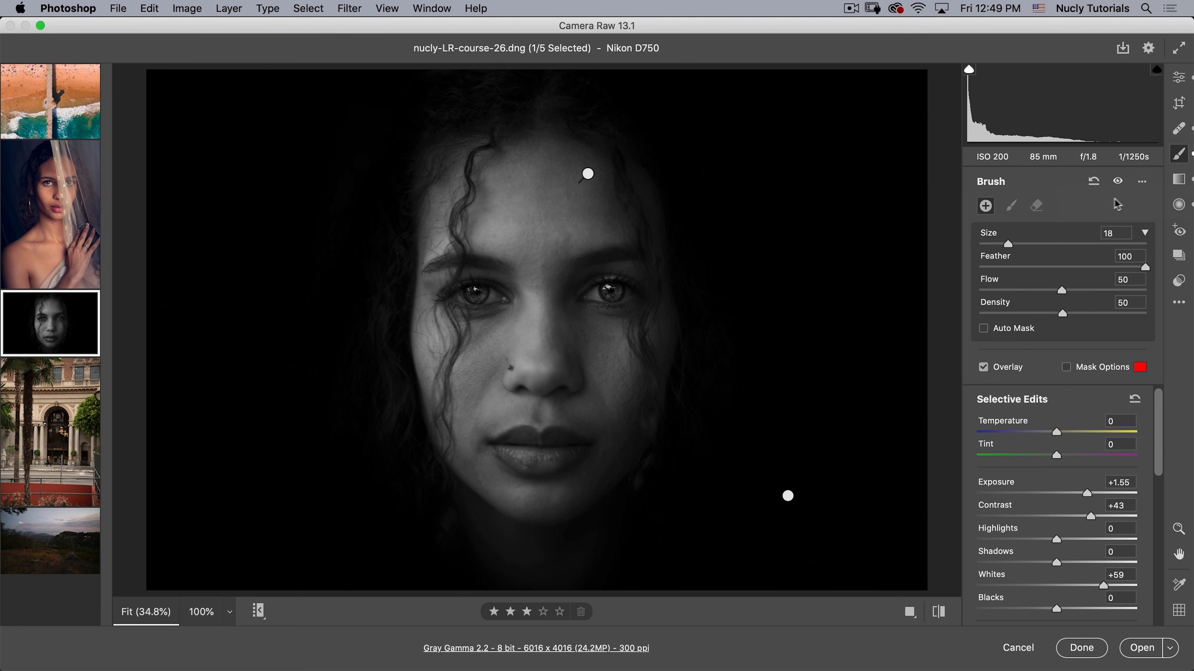
click(1147, 182)
click(1003, 225)
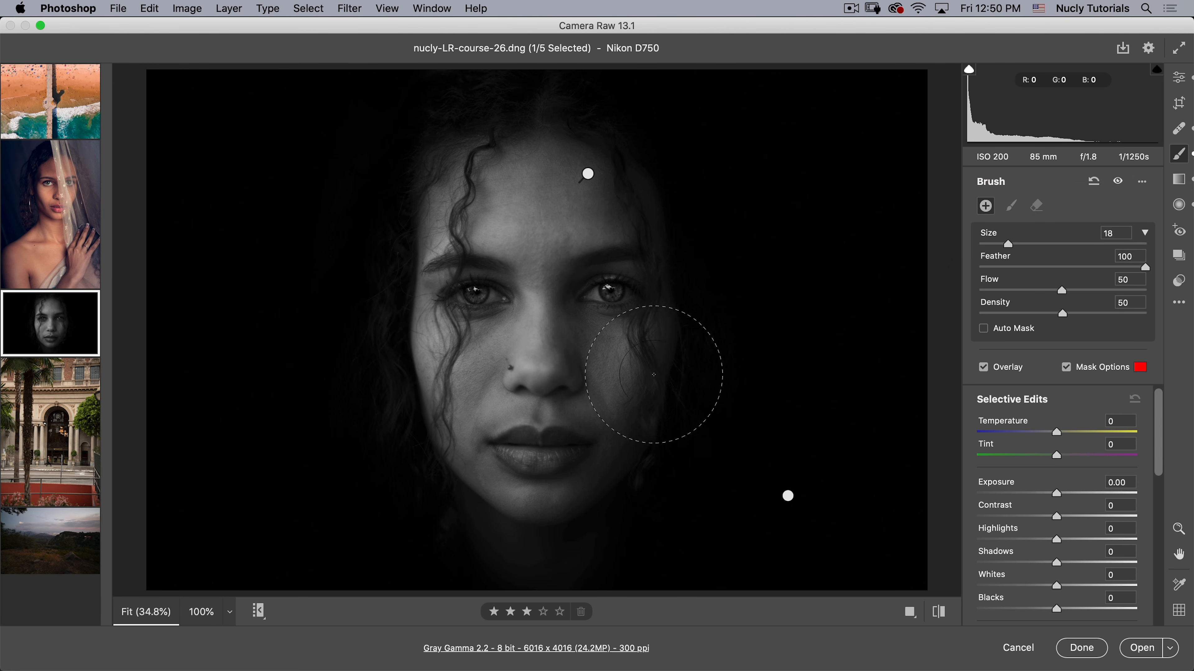
key(bracketleft)
key(bracketleft)
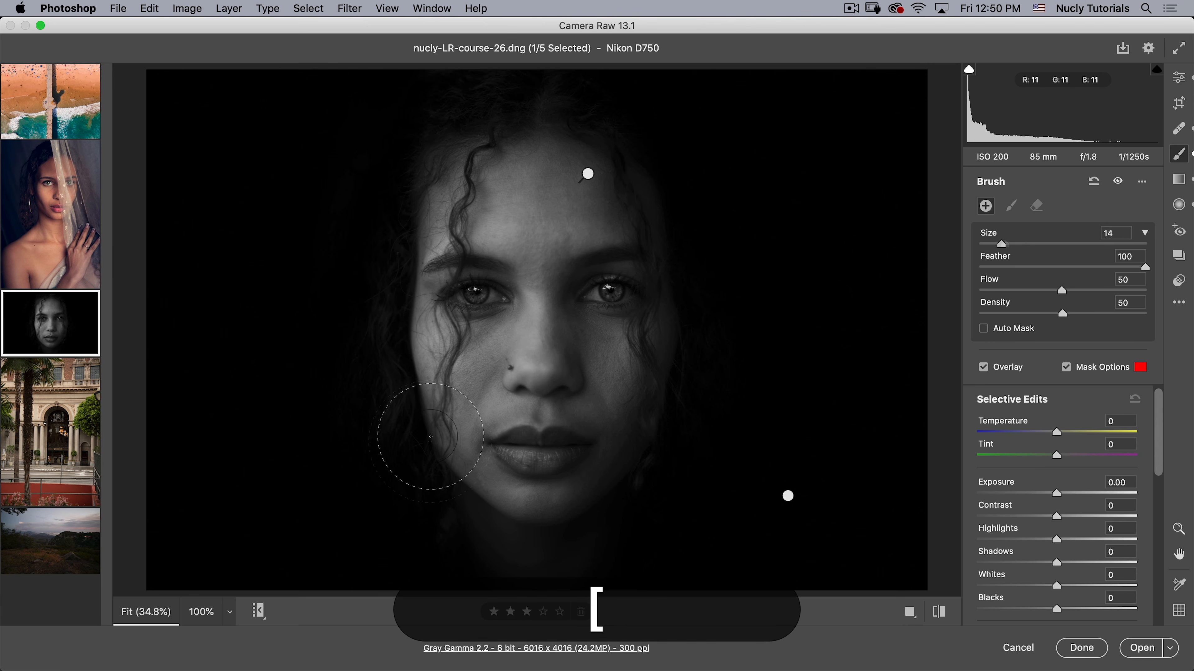
mouse_move(502, 109)
mouse_down()
mouse_move(468, 159)
mouse_move(412, 423)
mouse_up()
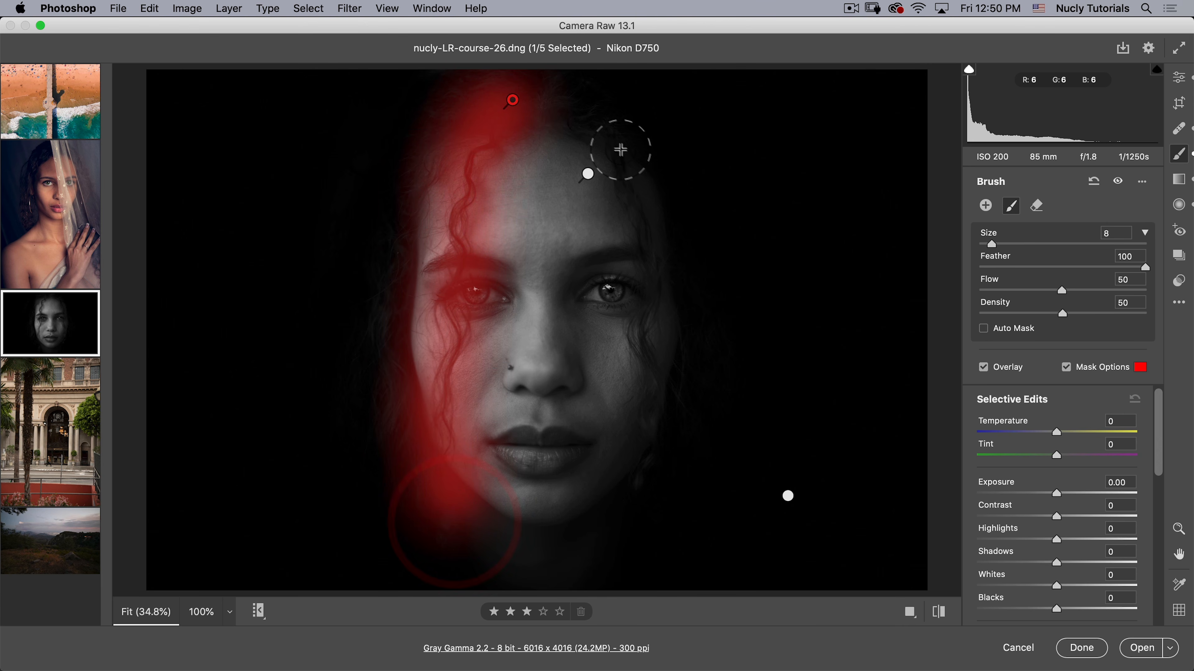
mouse_move(618, 148)
mouse_down()
mouse_move(638, 207)
mouse_move(643, 350)
mouse_move(665, 422)
mouse_move(642, 557)
mouse_up()
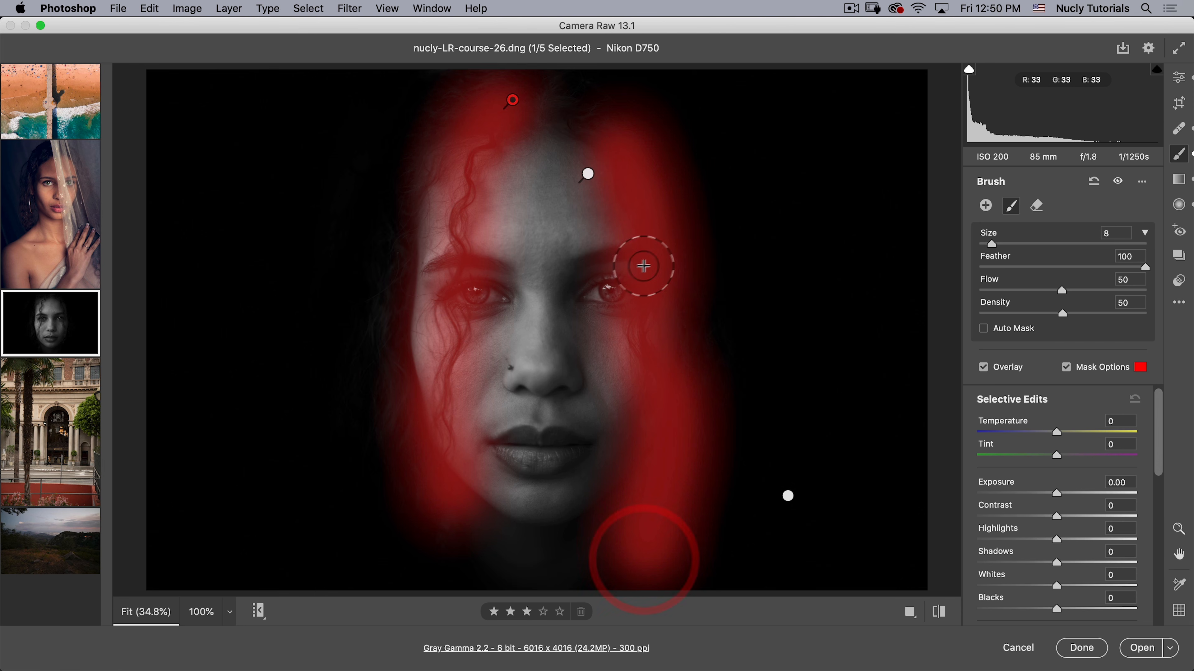
mouse_move(624, 266)
mouse_down()
mouse_move(592, 274)
mouse_move(658, 293)
mouse_move(698, 272)
mouse_up()
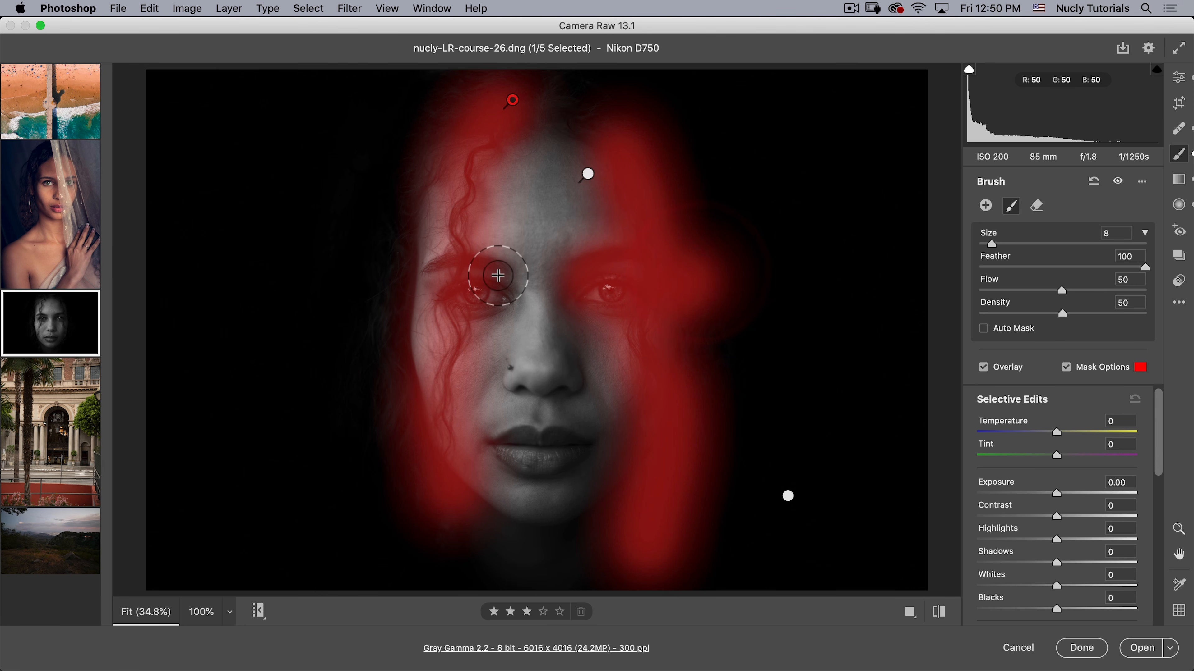
mouse_move(467, 267)
mouse_down()
mouse_move(427, 279)
mouse_move(467, 297)
mouse_move(497, 287)
mouse_up()
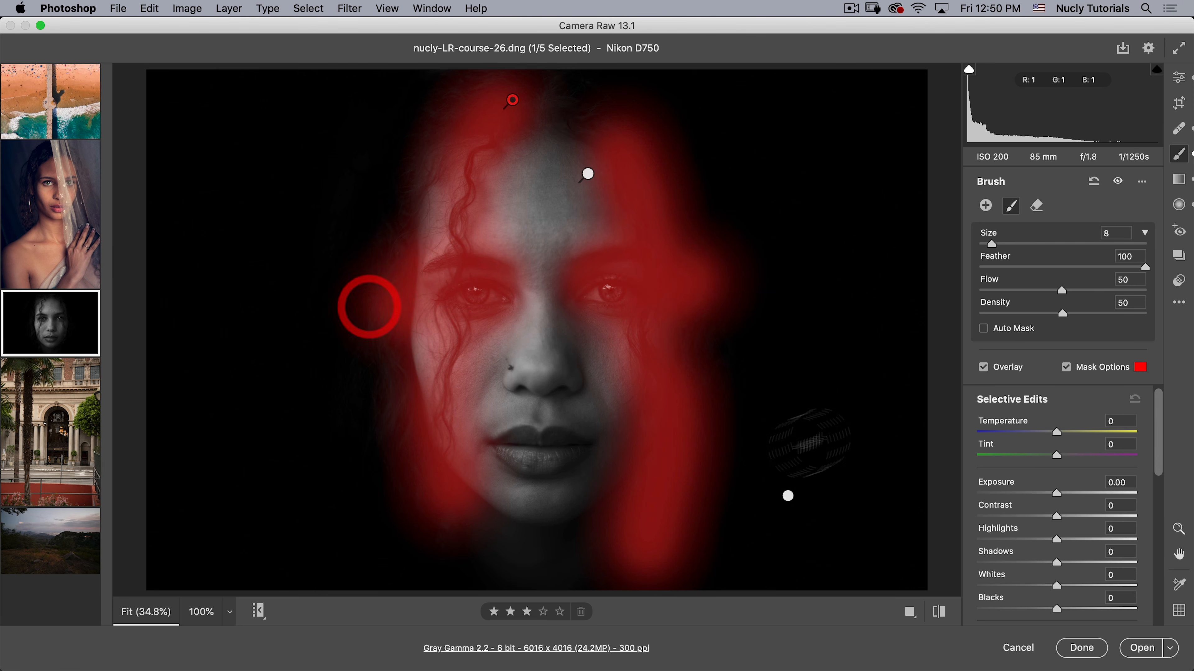
Step: Reduce the brush size to 3 and add the upper and lower lips to the mask
key(bracketleft)
key(bracketleft)
key(bracketleft)
key(bracketleft)
key(bracketleft)
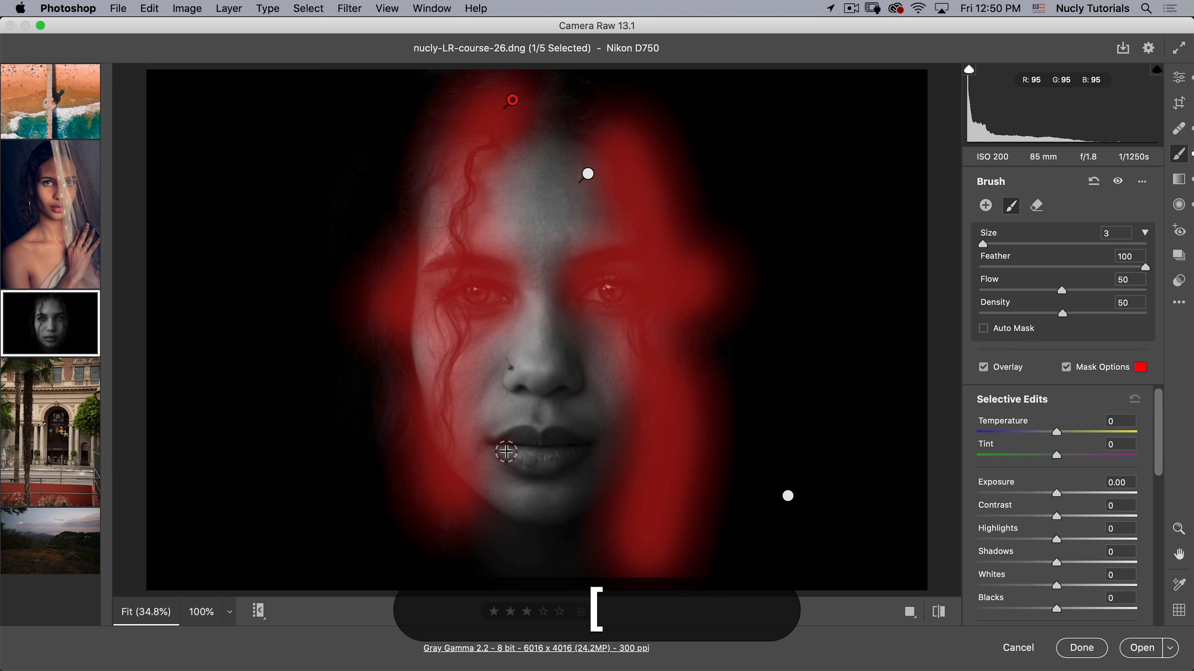
key(bracketright)
key(bracketright)
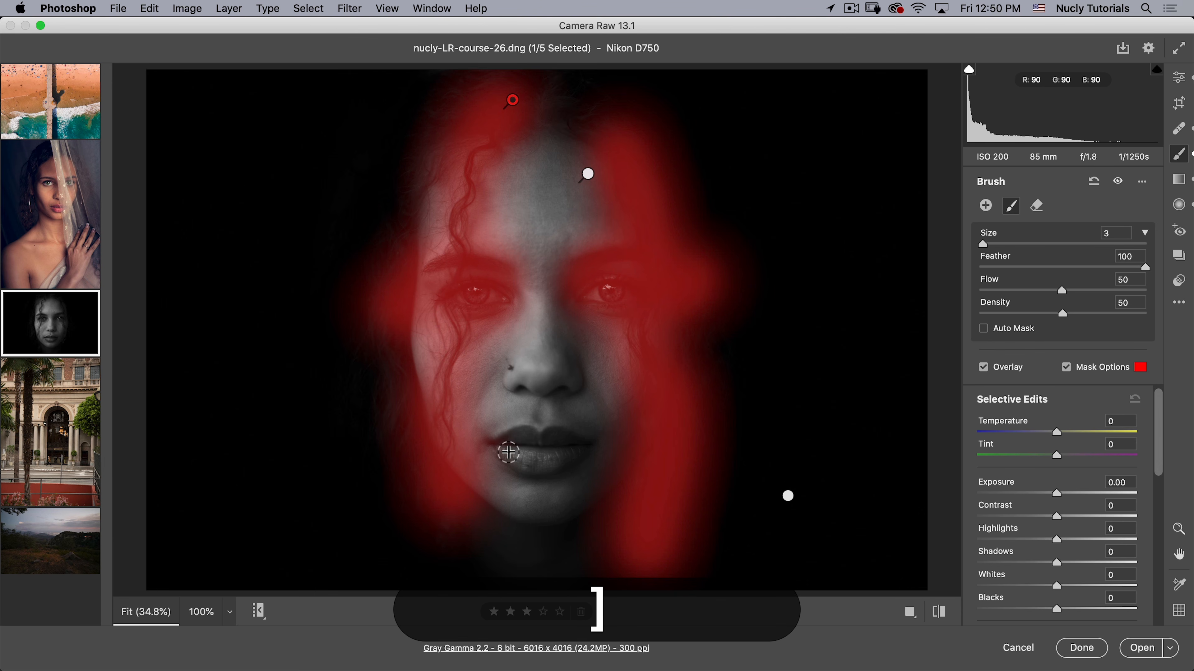
drag(507, 453, 570, 457)
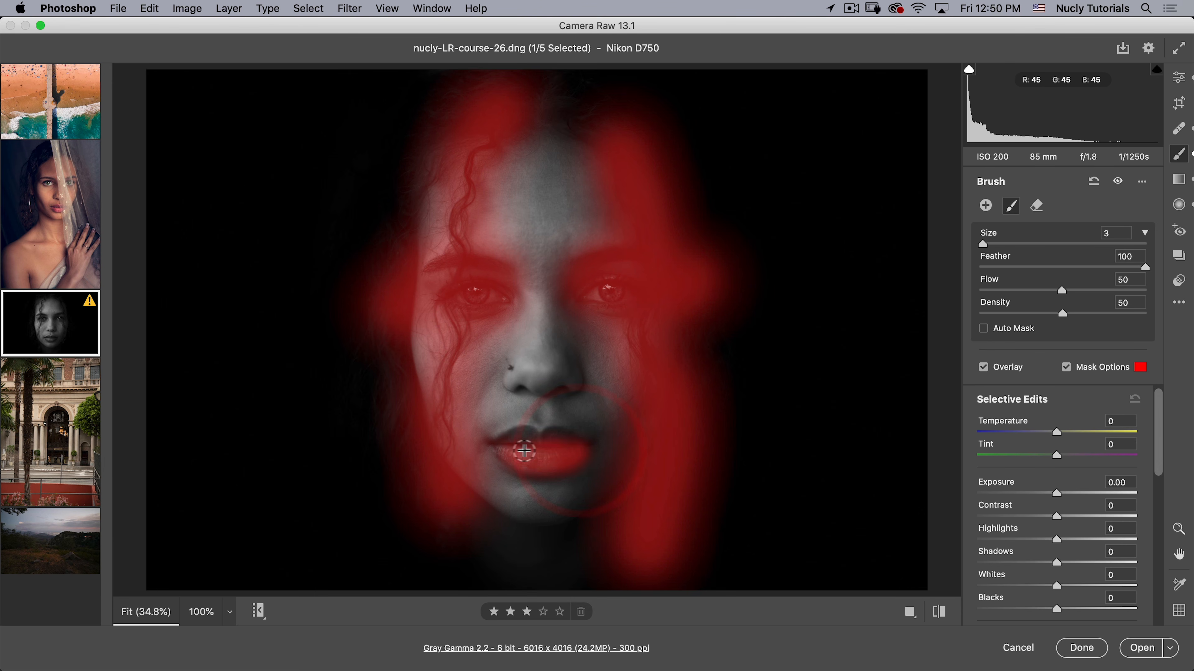
mouse_move(503, 440)
mouse_down()
mouse_move(572, 440)
mouse_move(508, 444)
mouse_up()
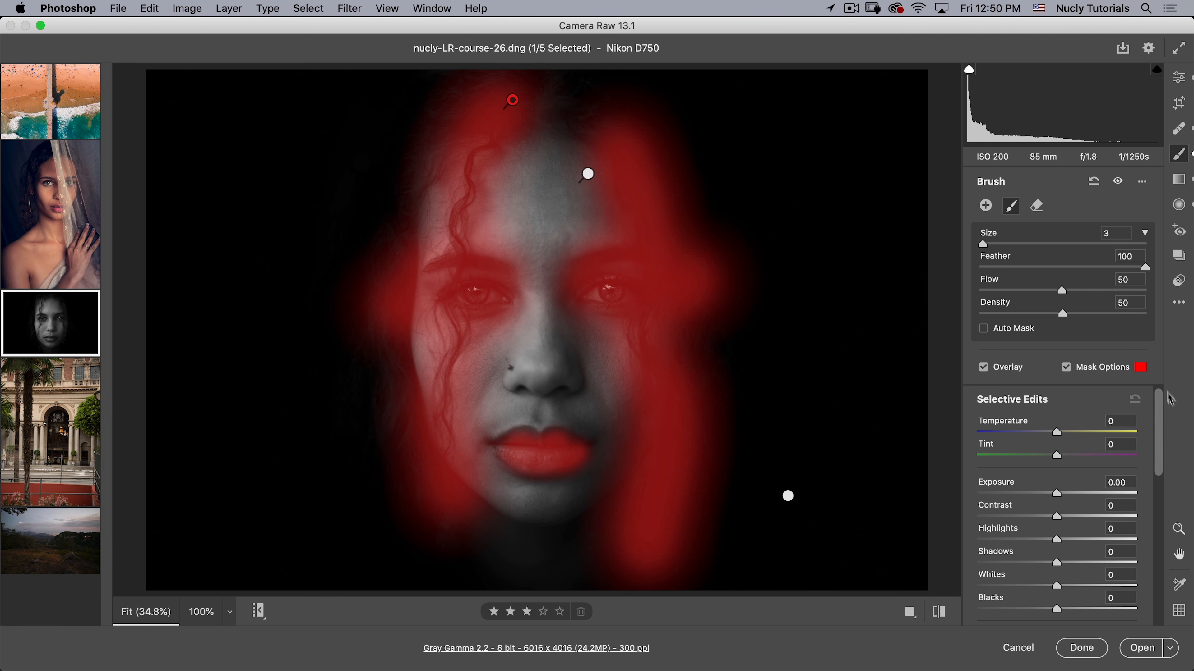
Step: Limit the brush mask with a Luminance range mask set to 0 / 71
scroll(1163, 426, down, 10)
click(1128, 580)
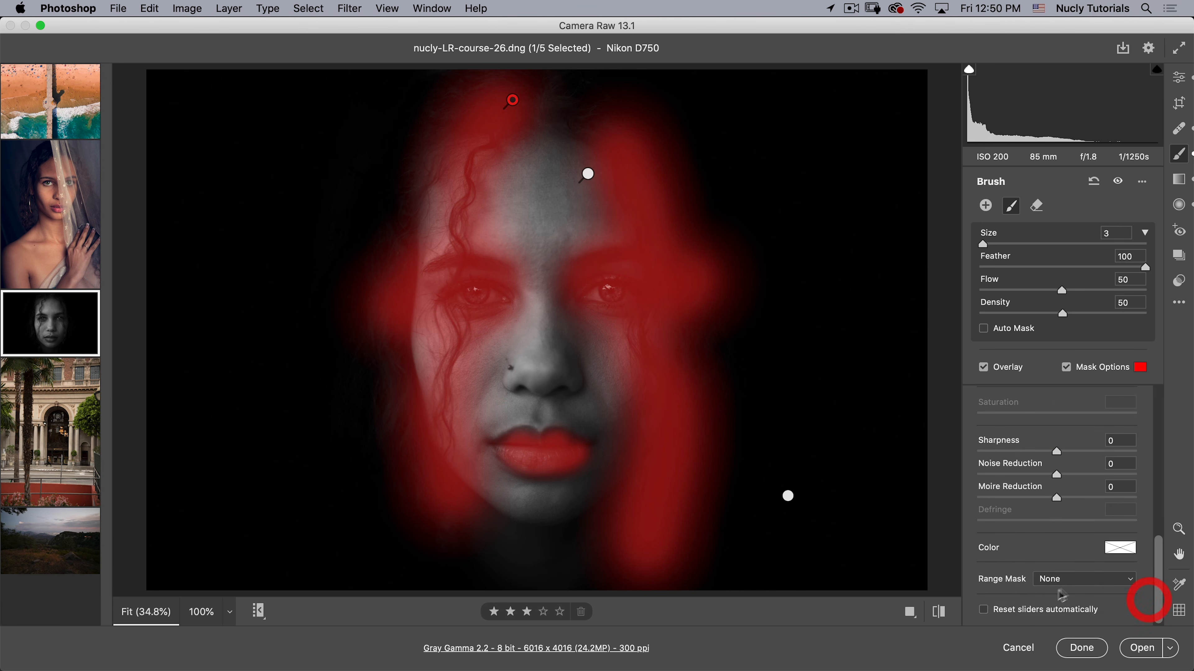
click(1084, 603)
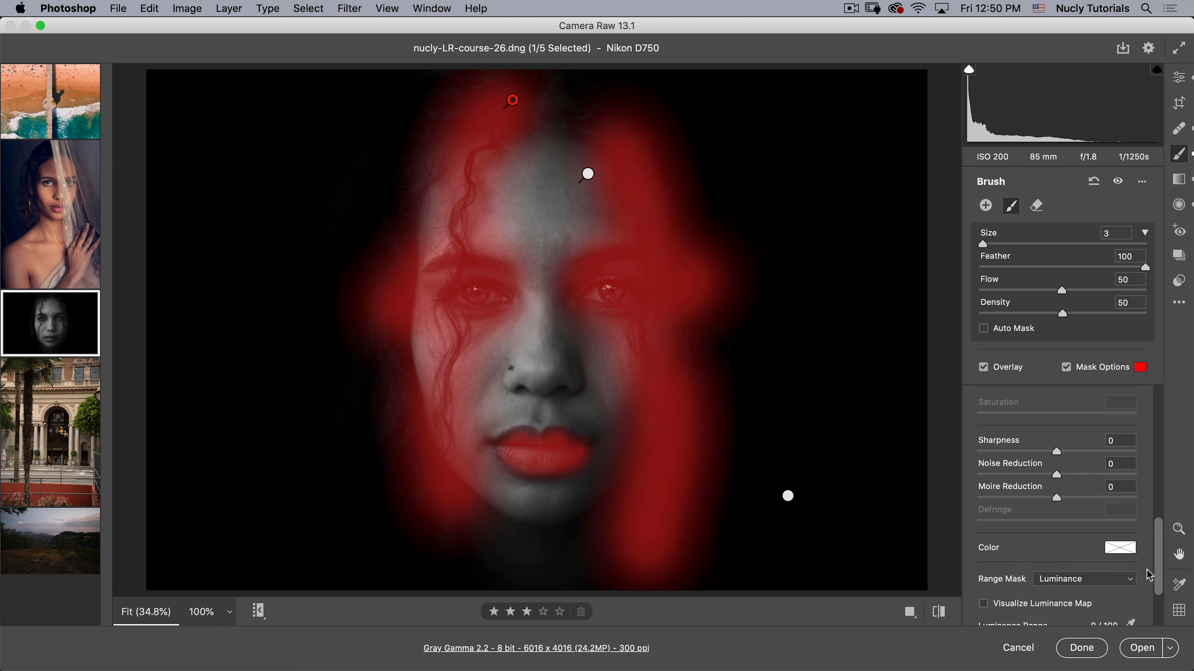
scroll(1162, 569, down, 5)
drag(1136, 555, 1116, 564)
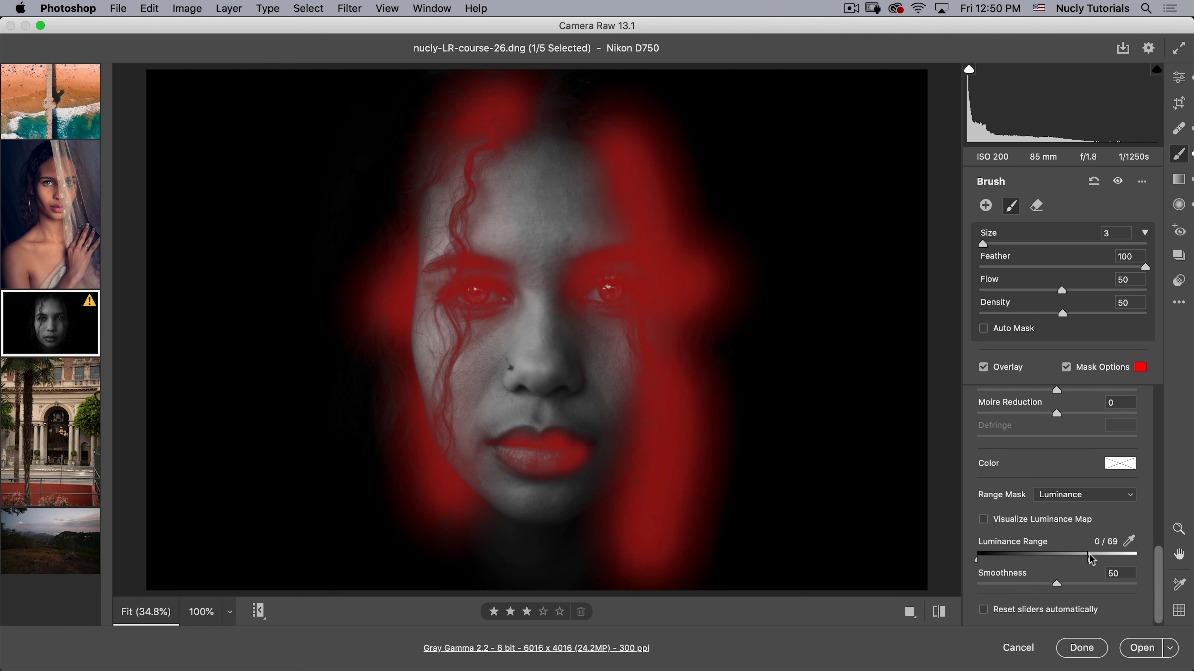
drag(1094, 559, 1093, 556)
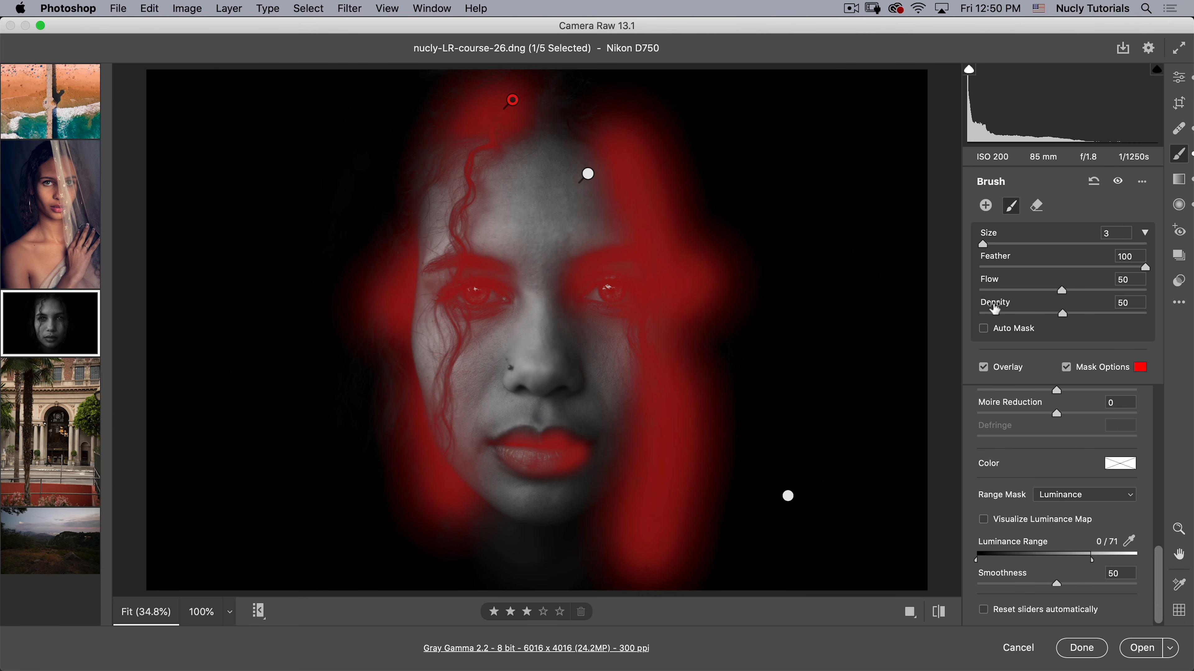
Step: Hide the pins and mask overlay, set the brush adjustment's clarity to +54 and raise its texture slightly
key(v)
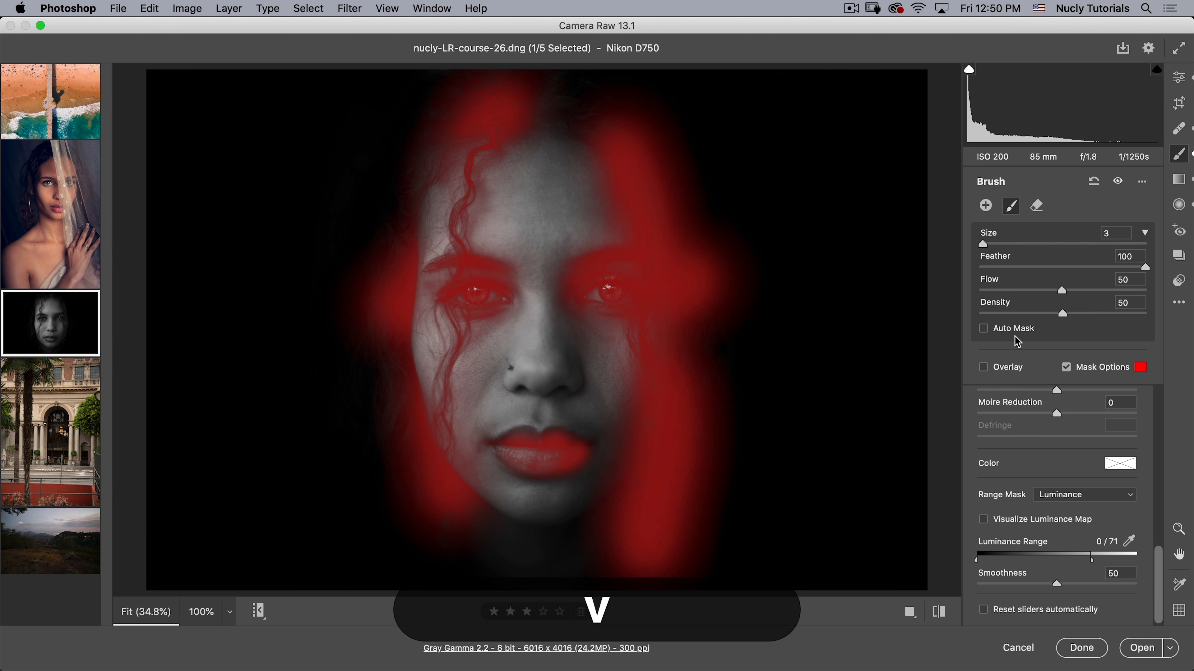
key(y)
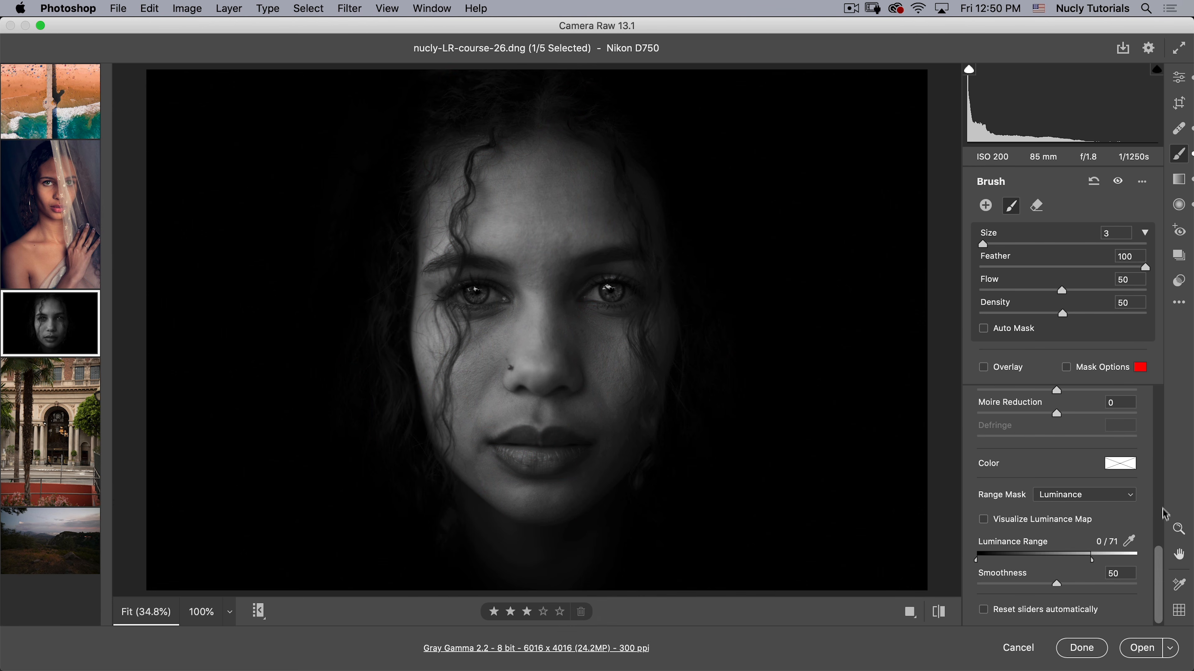
click(1160, 479)
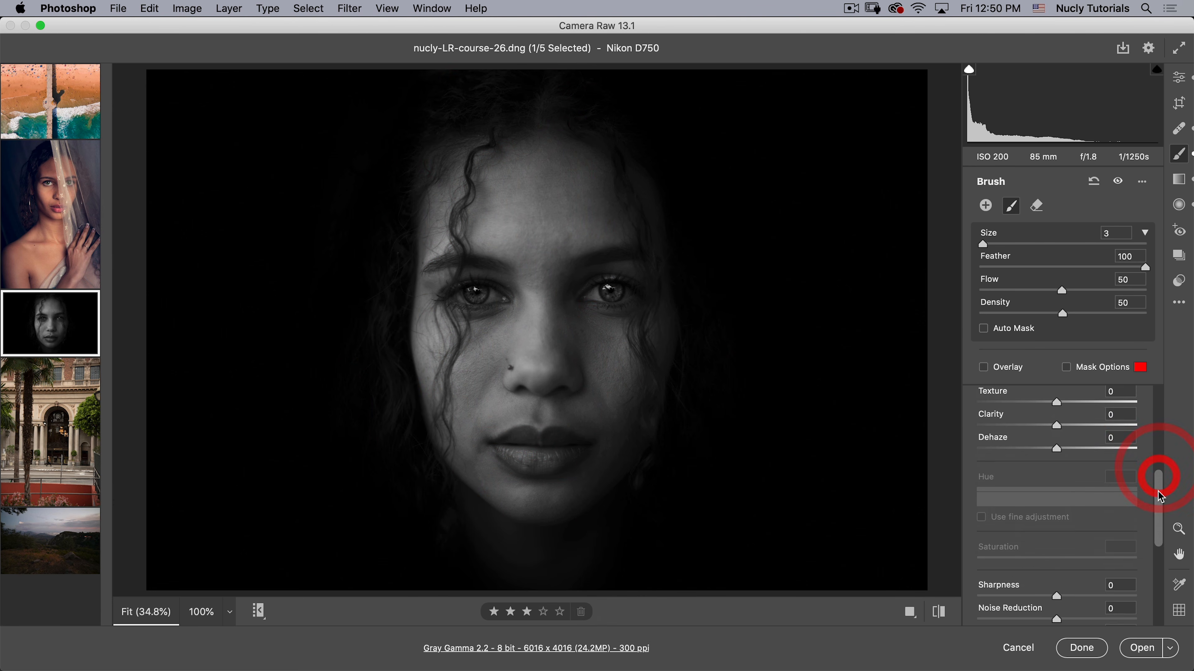
drag(1062, 486, 1082, 461)
click(1116, 475)
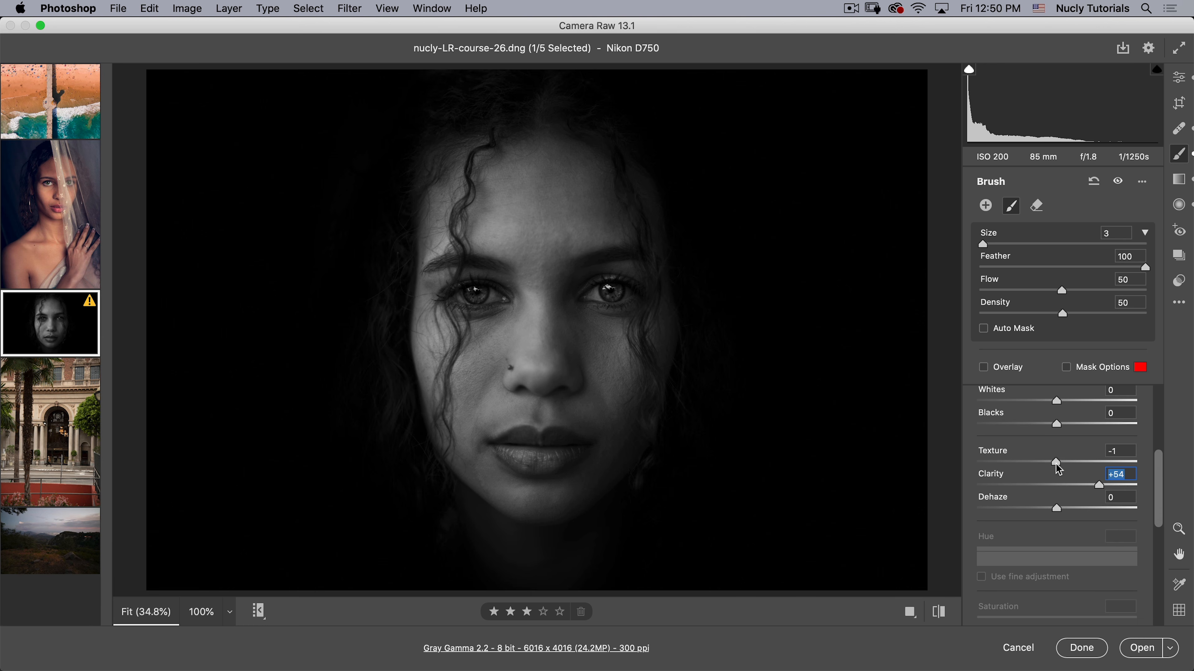
click(1071, 462)
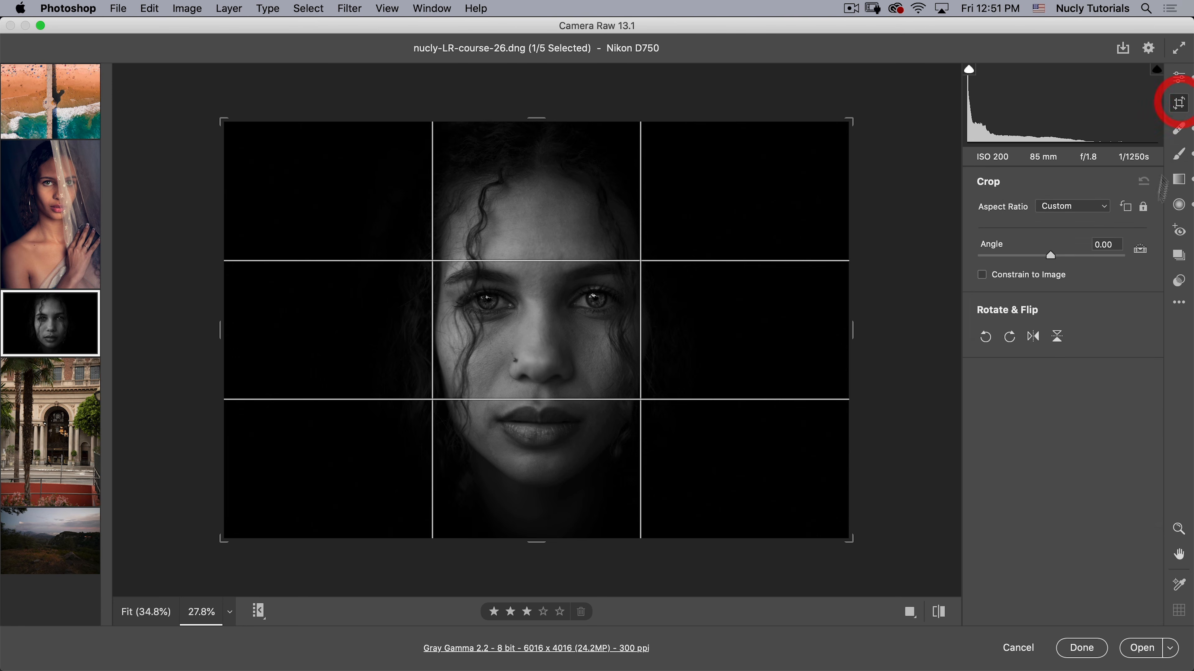
Step: Crop the portrait to the 4 x 5 / 8 x 10 aspect ratio in vertical orientation and commit the crop
click(1072, 206)
click(1058, 239)
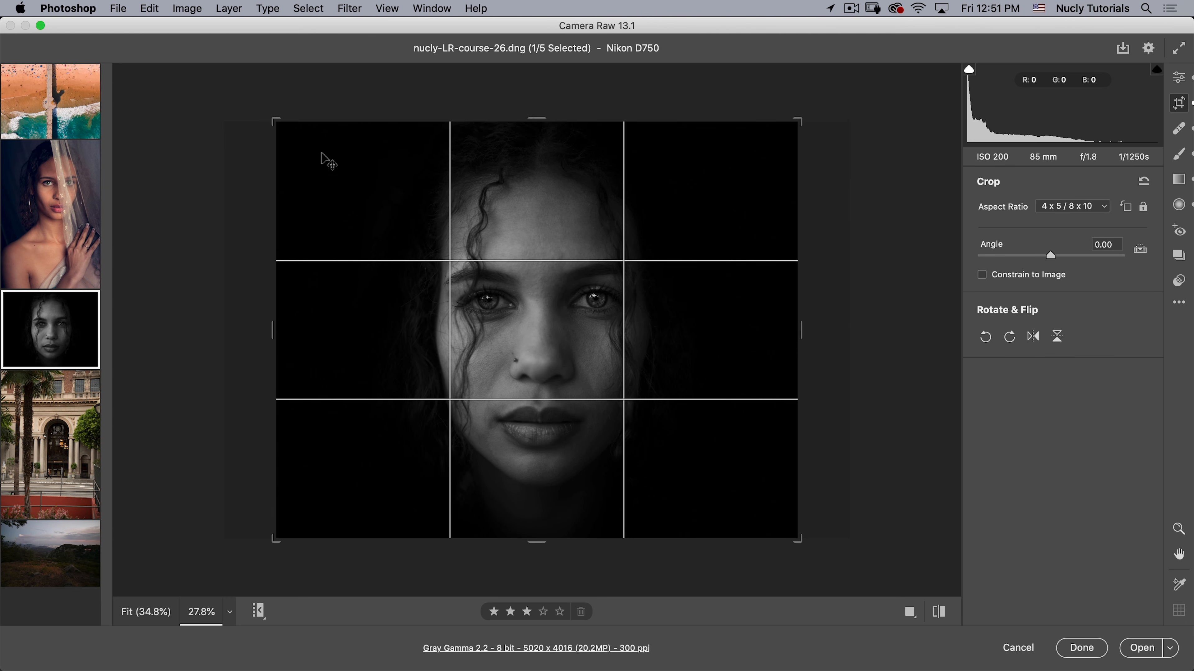
key(x)
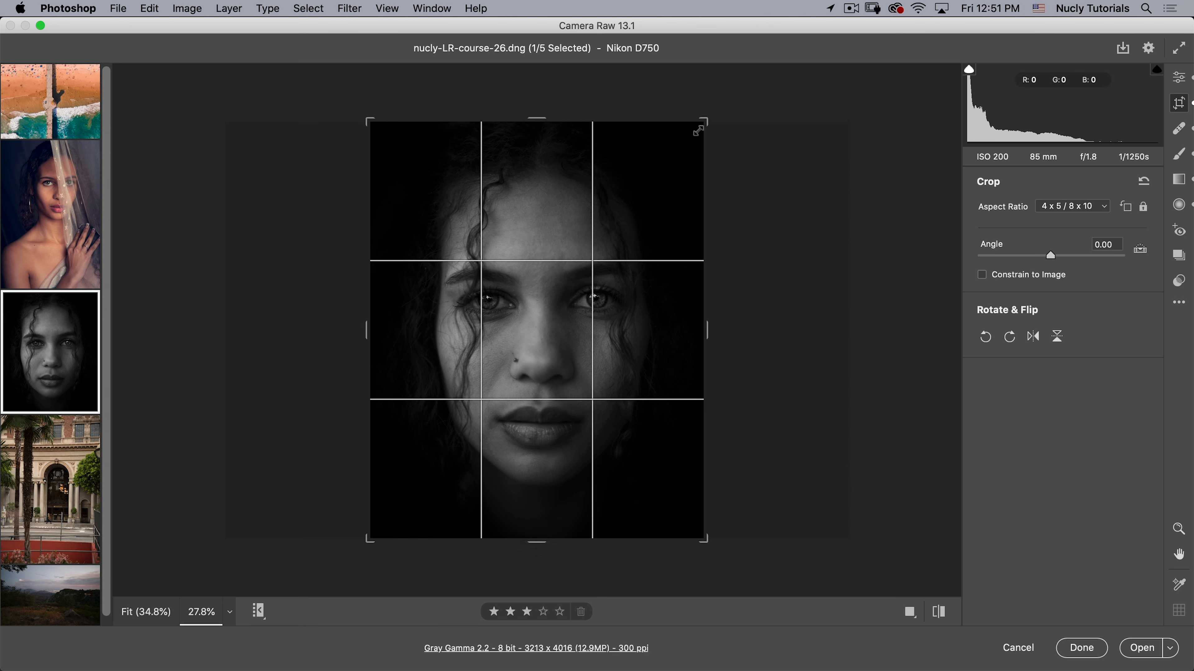
double_click(646, 181)
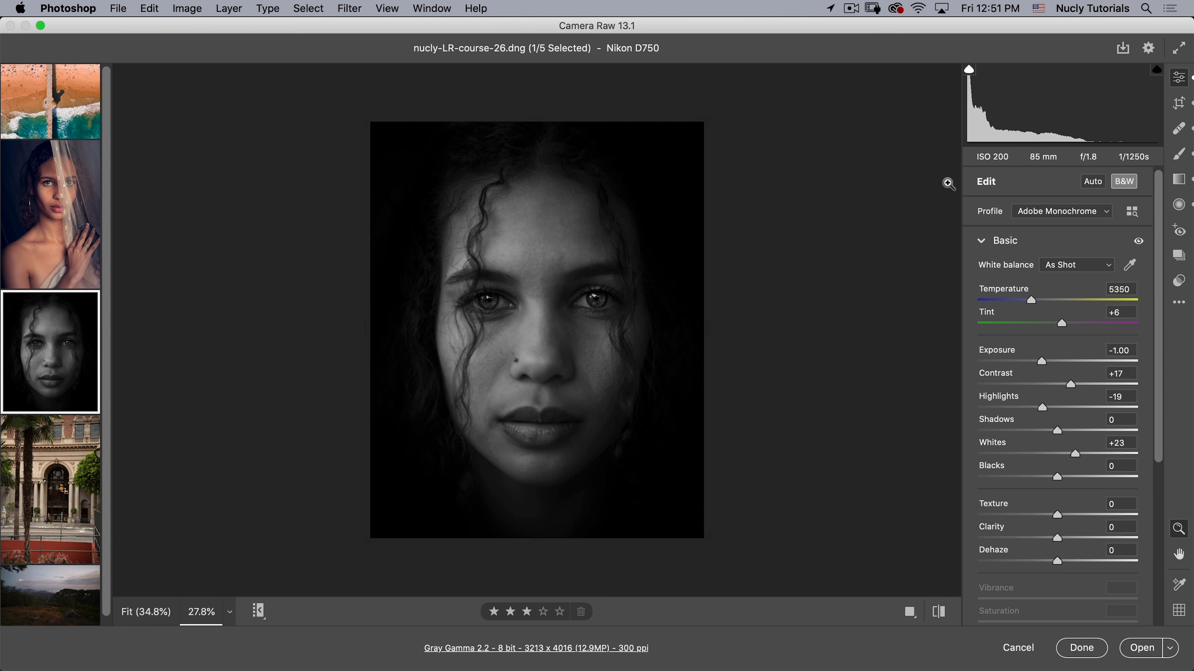
Step: Compare the edited black-and-white portrait with its original version several times
key(backslash)
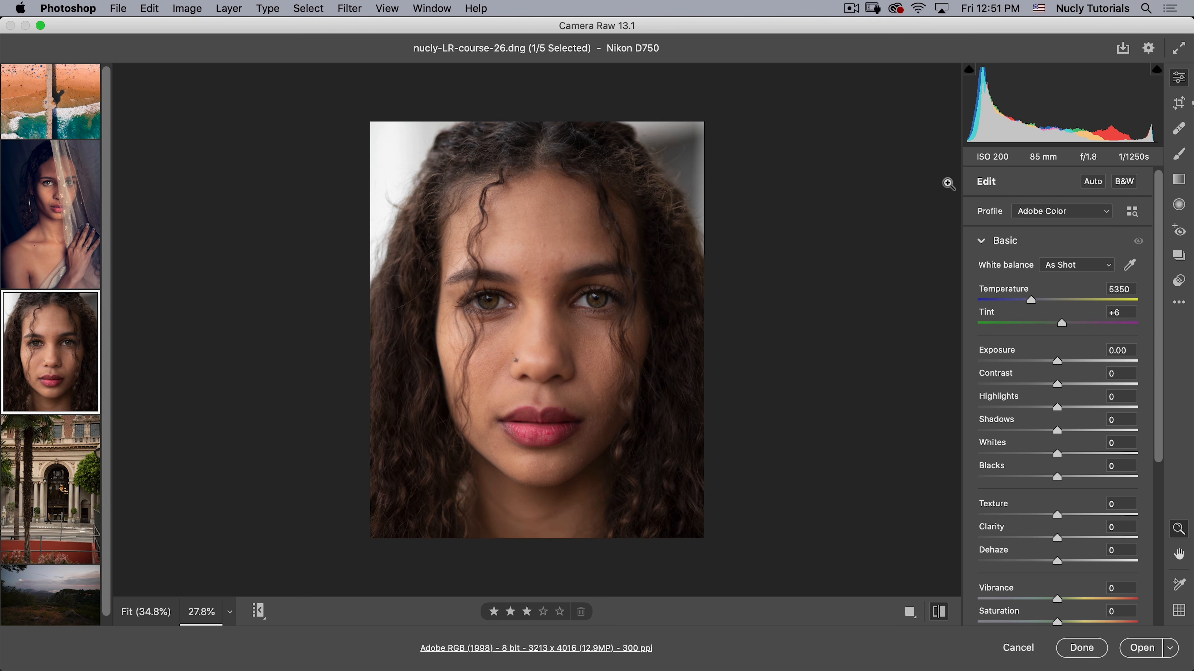
key(backslash)
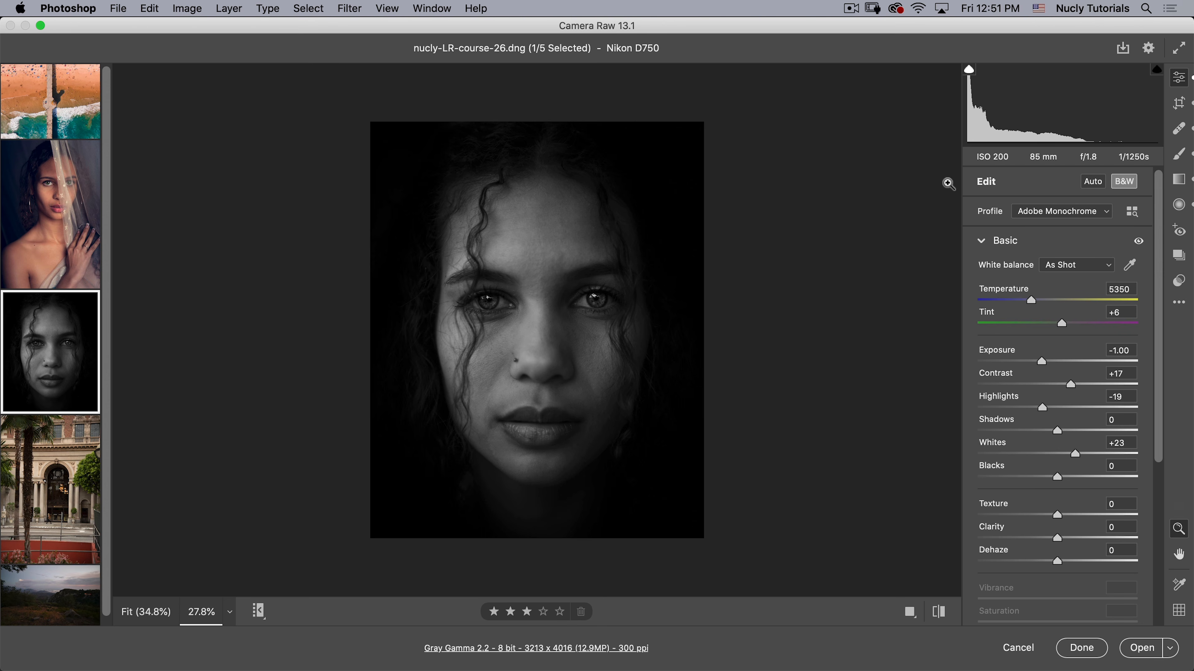
key(backslash)
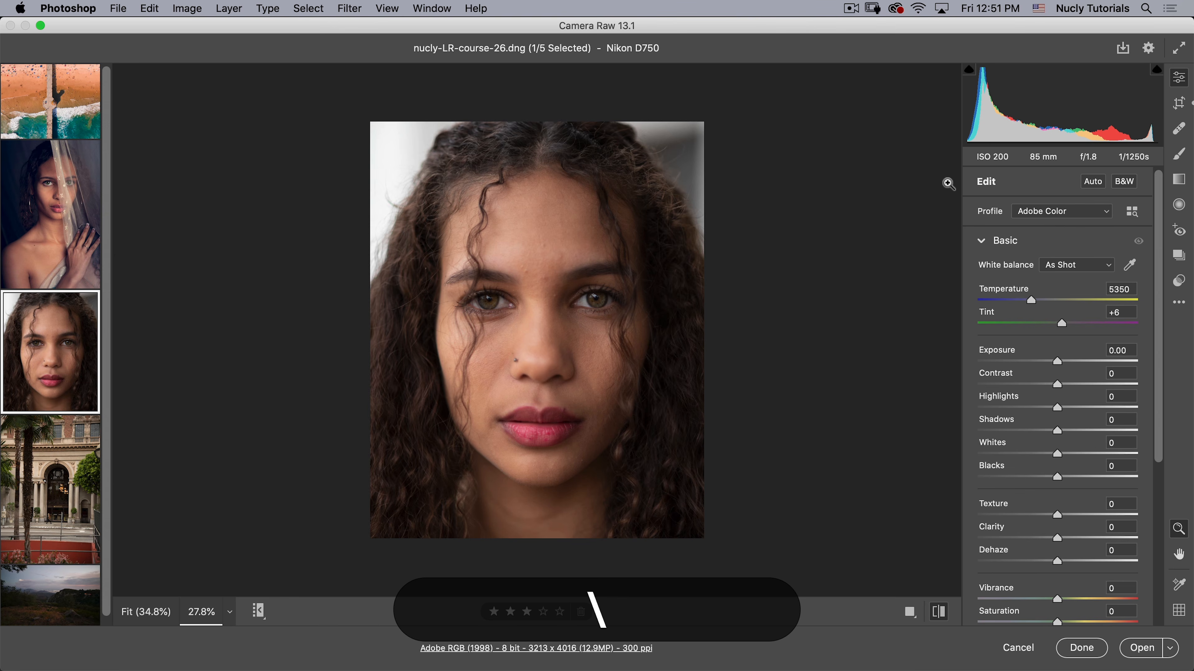
key(backslash)
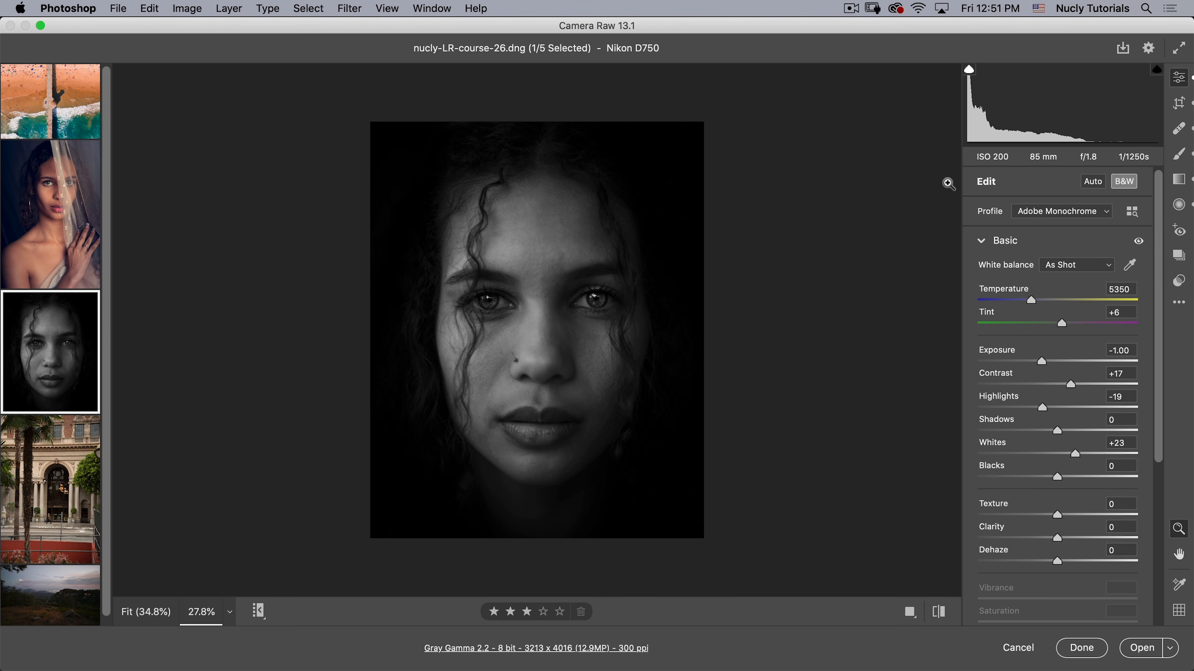
key(backslash)
key(backslash)
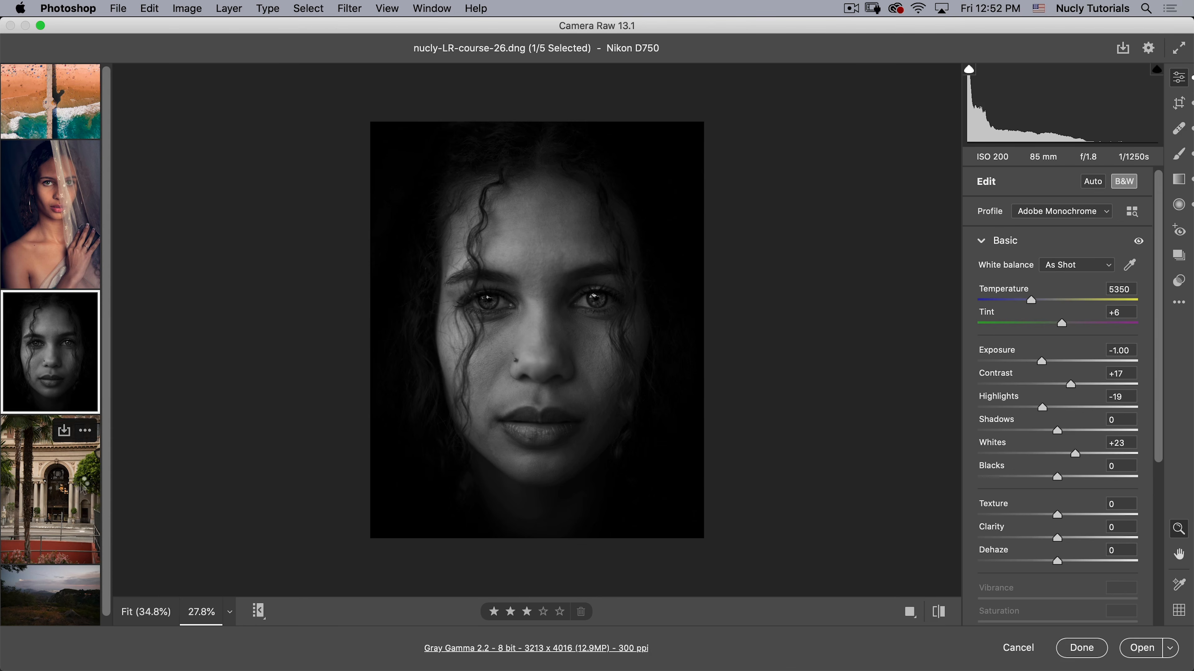
Step: Switch to the building photo nucly-LR-course-68.dng, try the Guided and Auto Upright modes, and apply the Full perspective correction
click(79, 485)
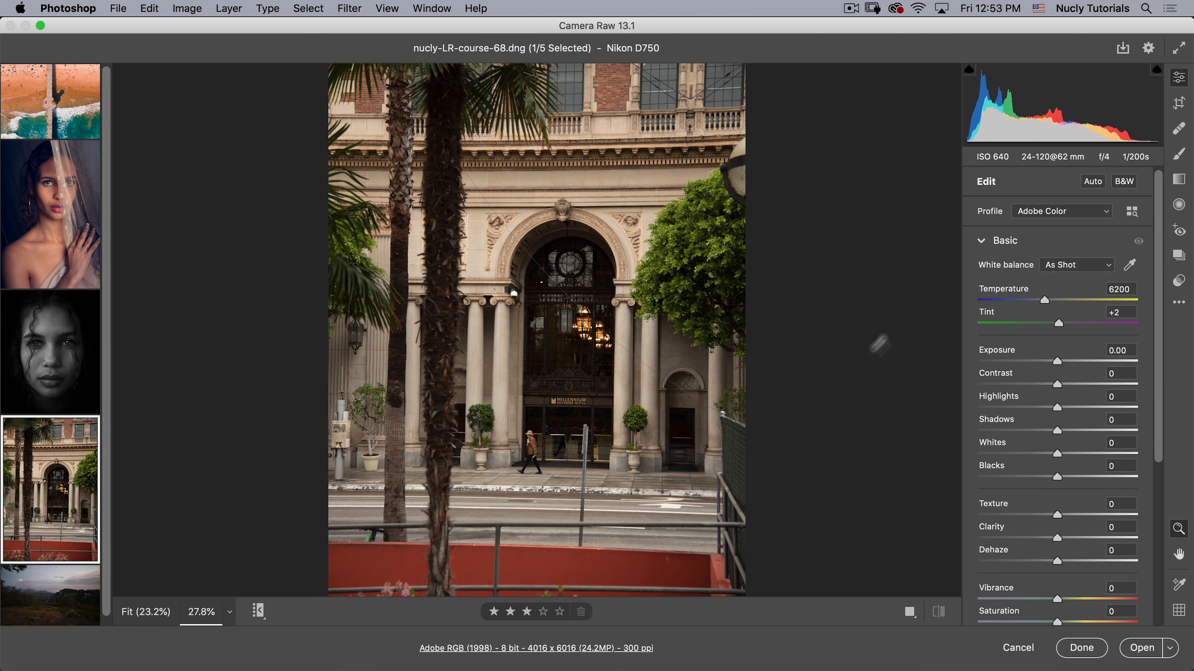
click(983, 241)
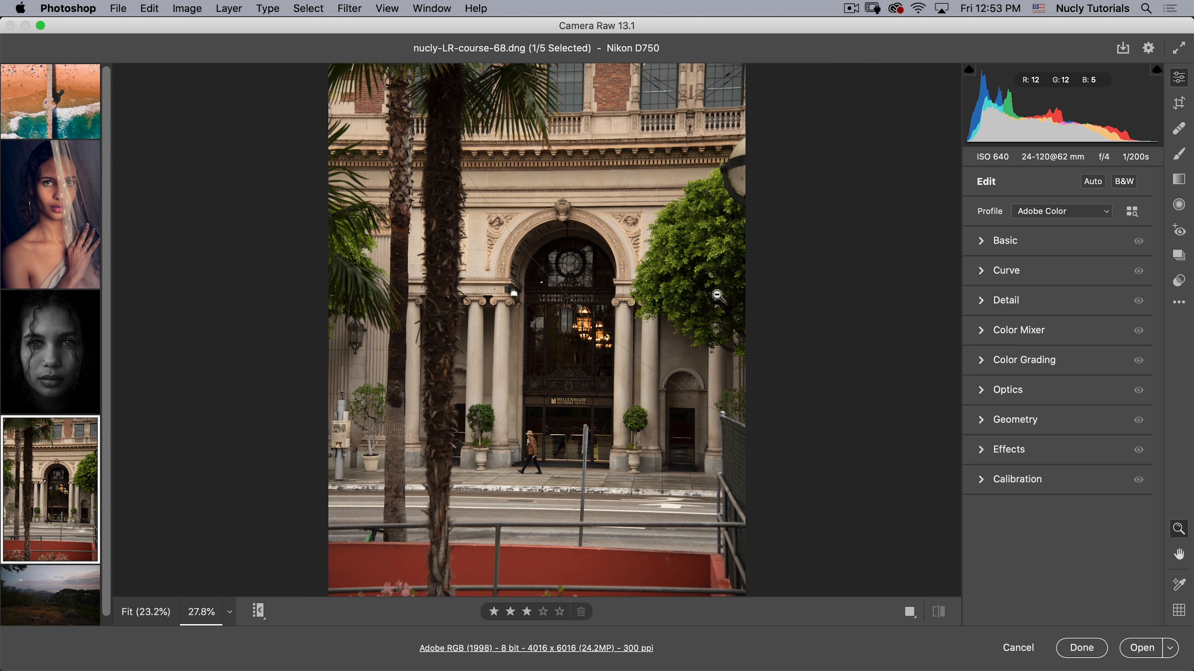
click(1008, 425)
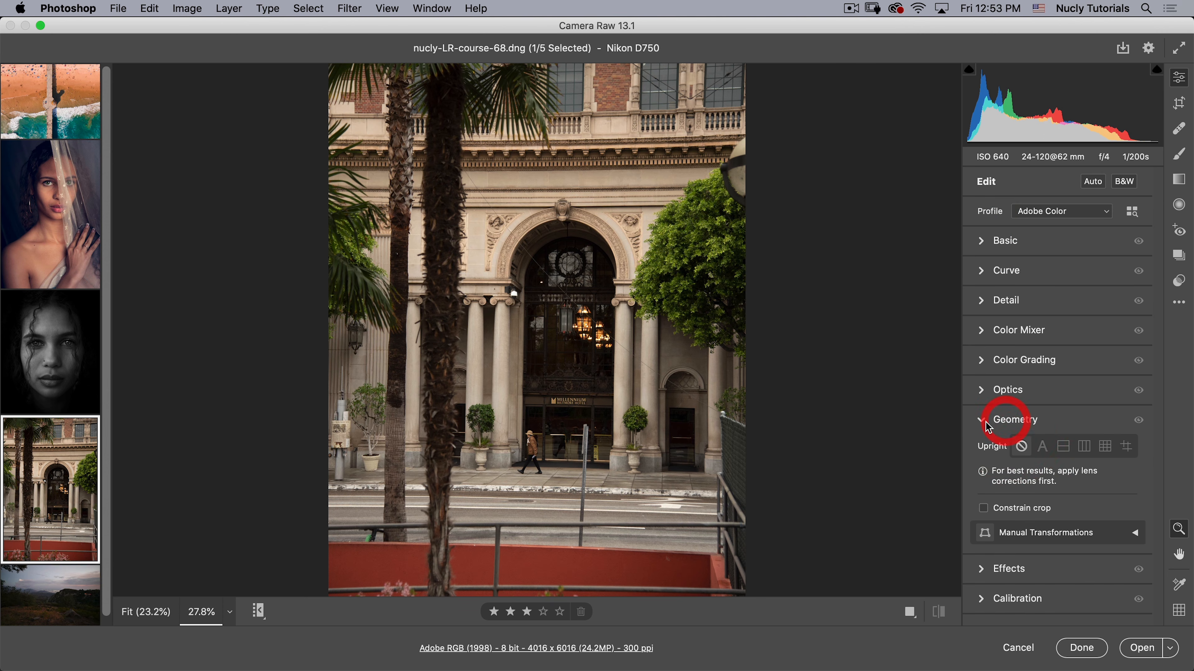
click(1128, 451)
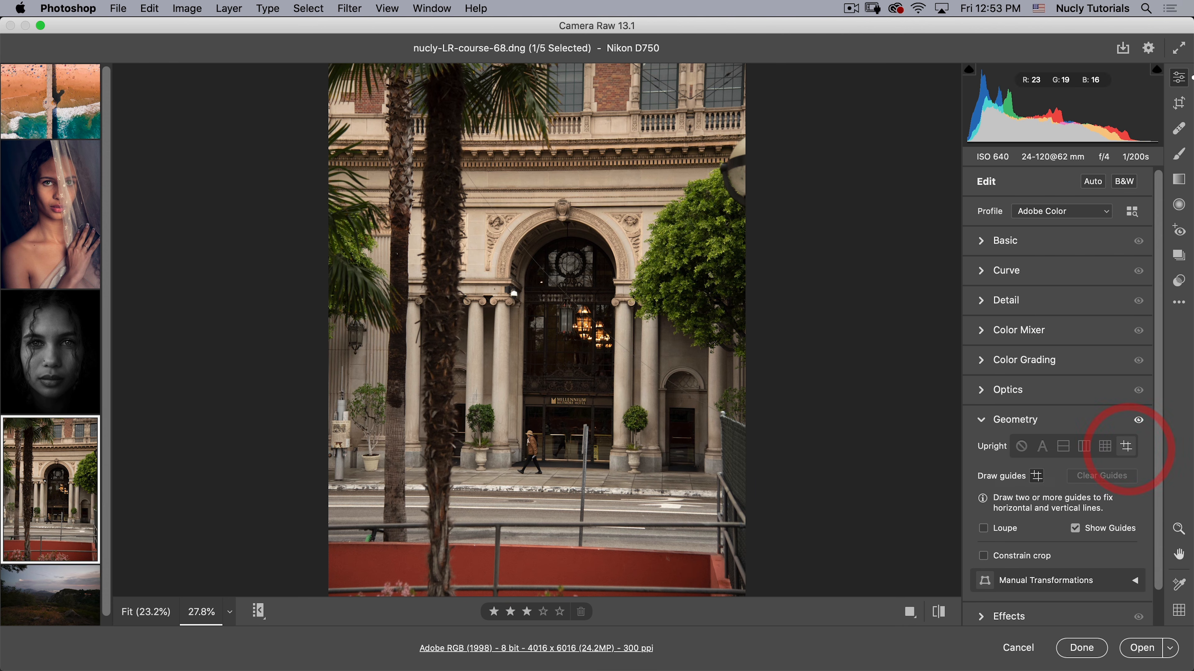
click(1105, 446)
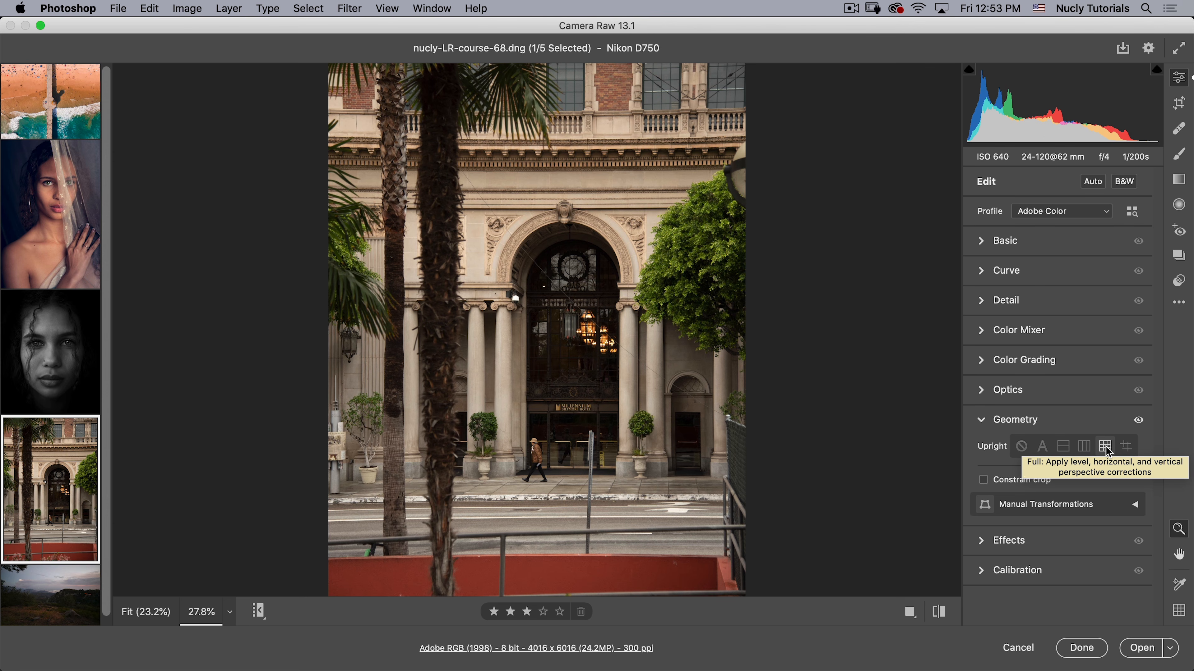
click(1043, 448)
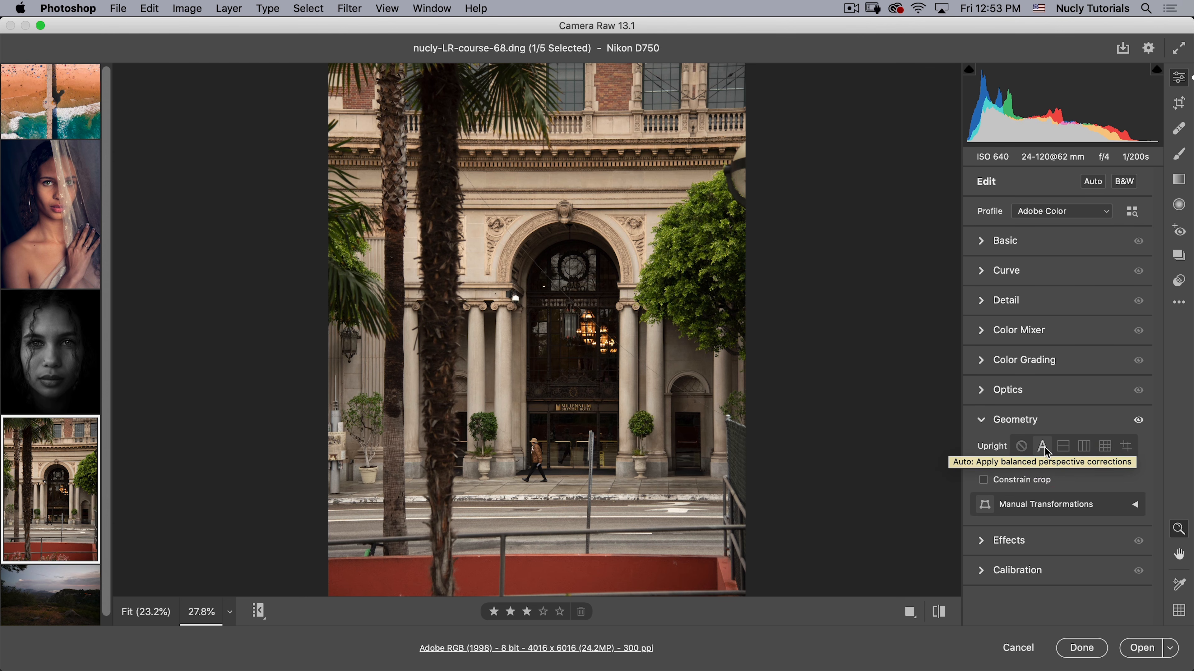
click(1107, 450)
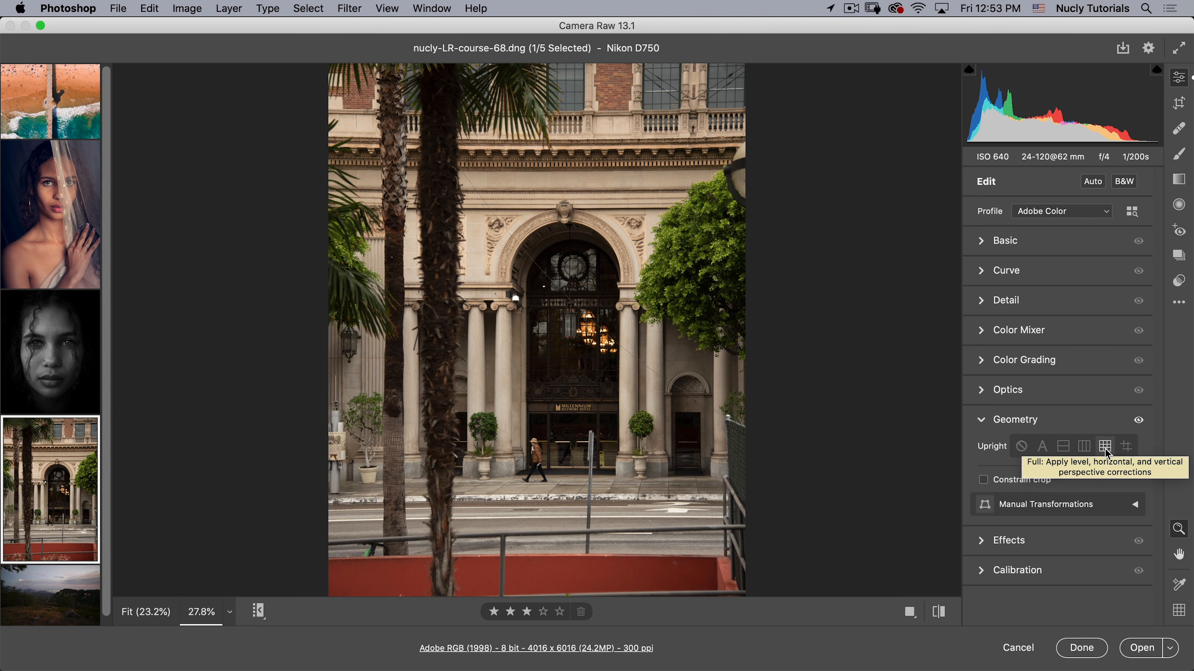
Step: Compare the building photo without Upright correction against the Full correction, leaving Full applied
click(1106, 451)
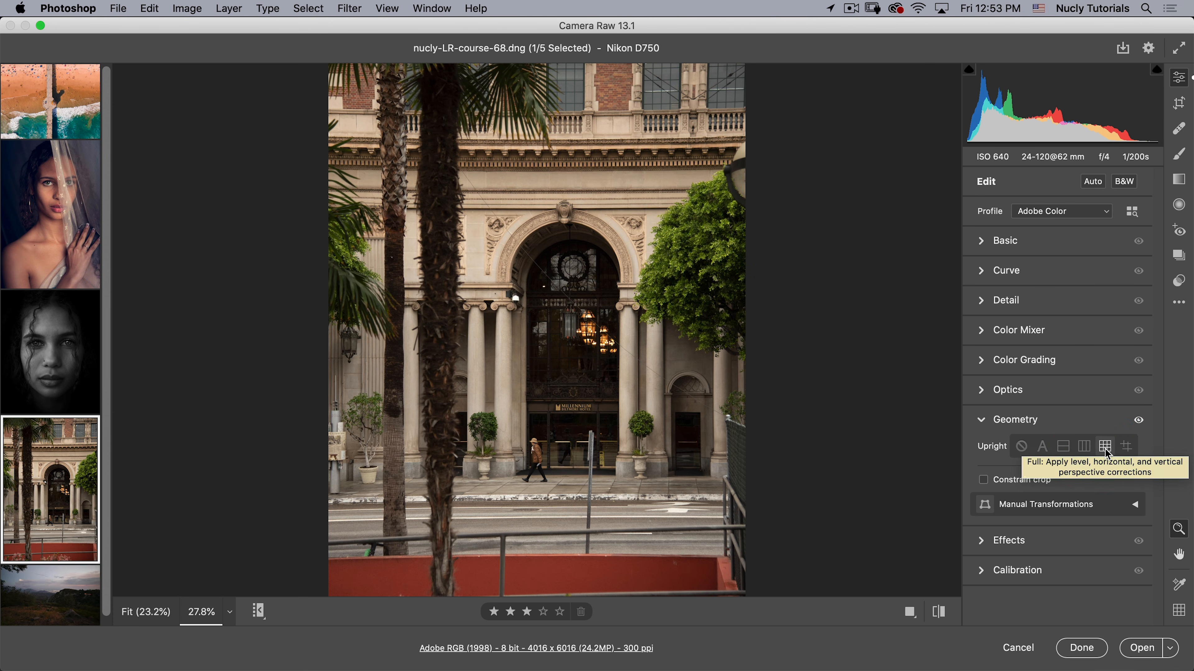
click(1022, 447)
click(1106, 448)
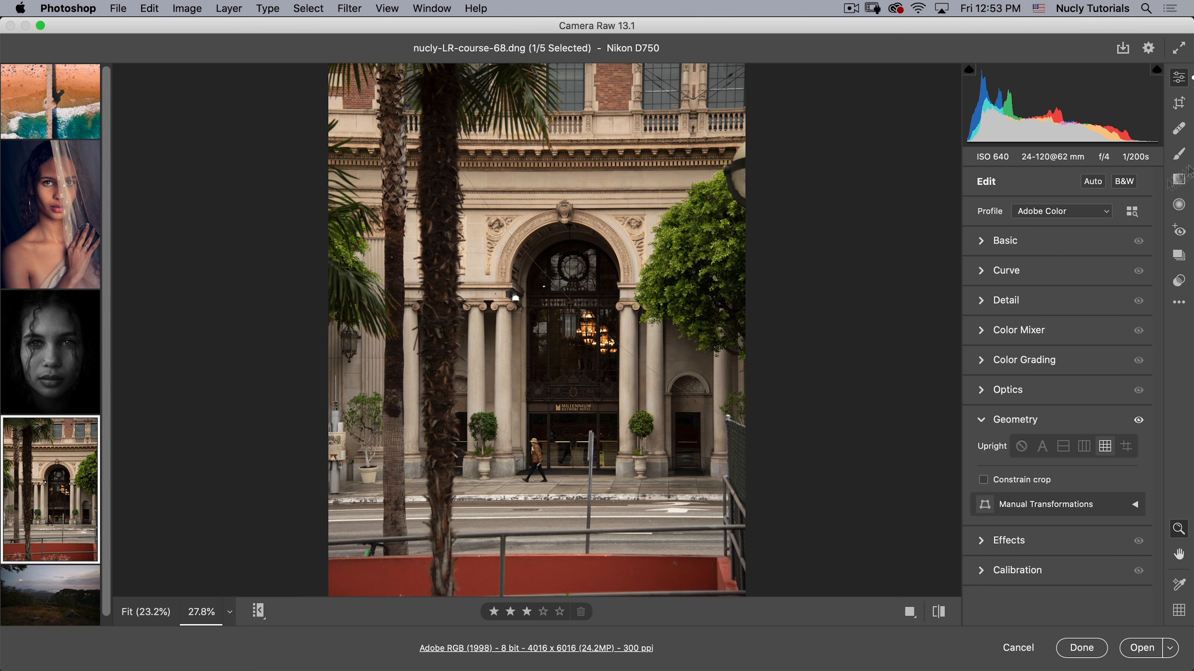
Step: Crop the building photo to about 3338 x 5001 pixels, excluding the outer palm and the red wall, then commit and fit it in view
click(1176, 109)
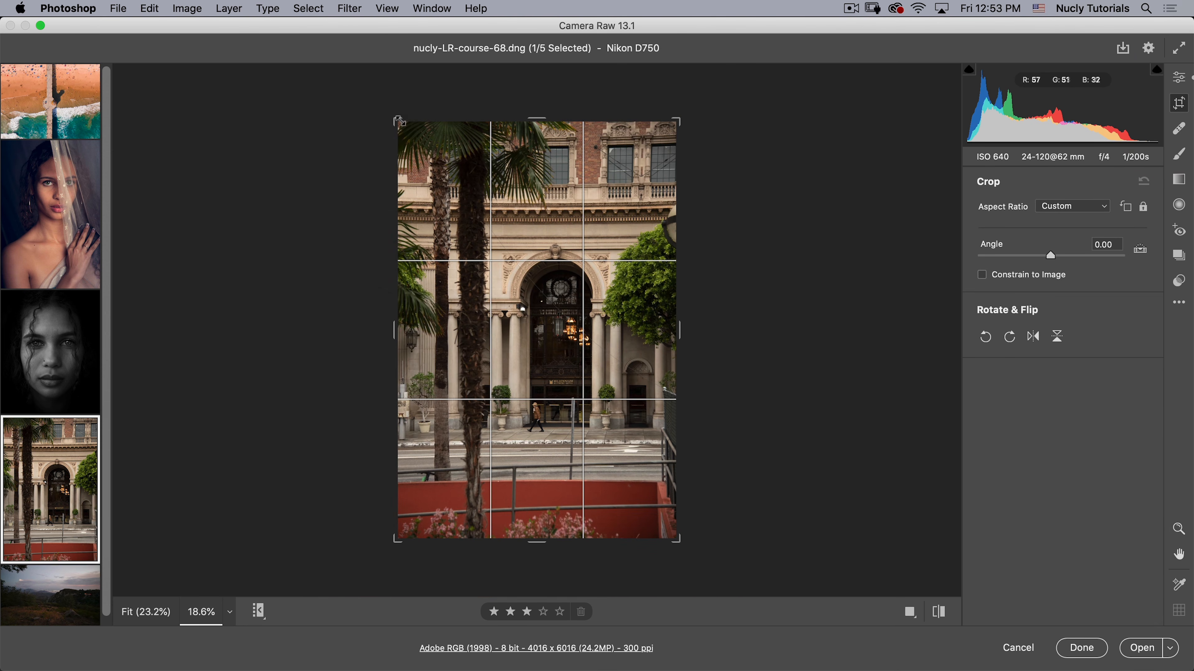
drag(398, 122, 420, 154)
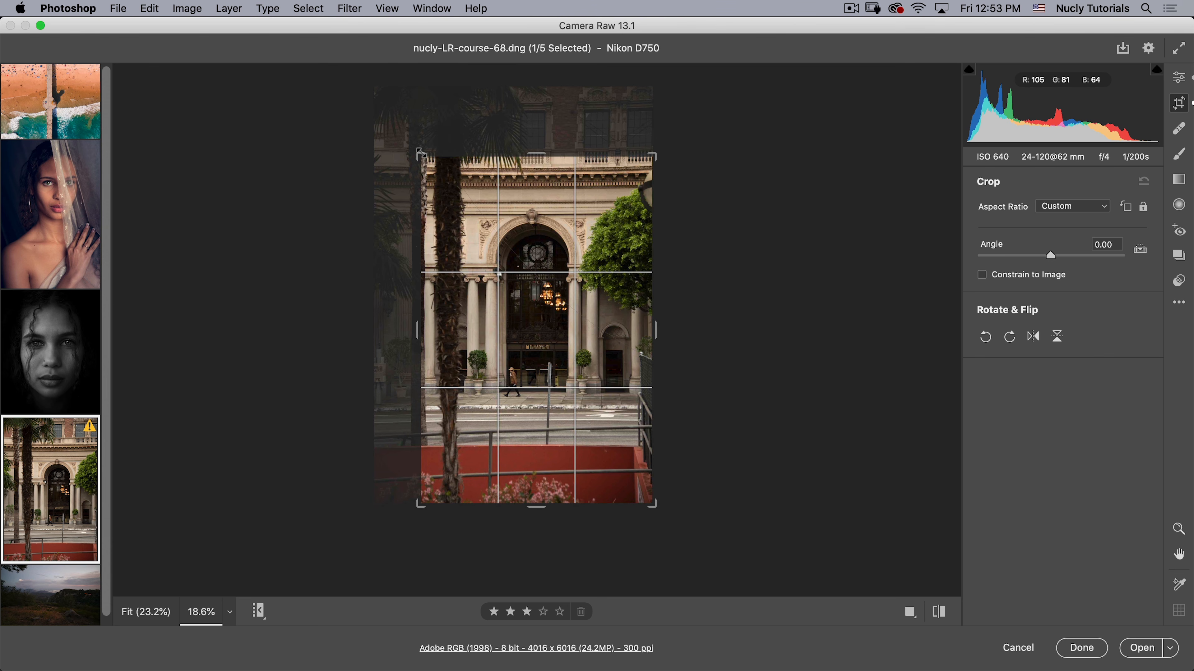
drag(419, 153, 419, 154)
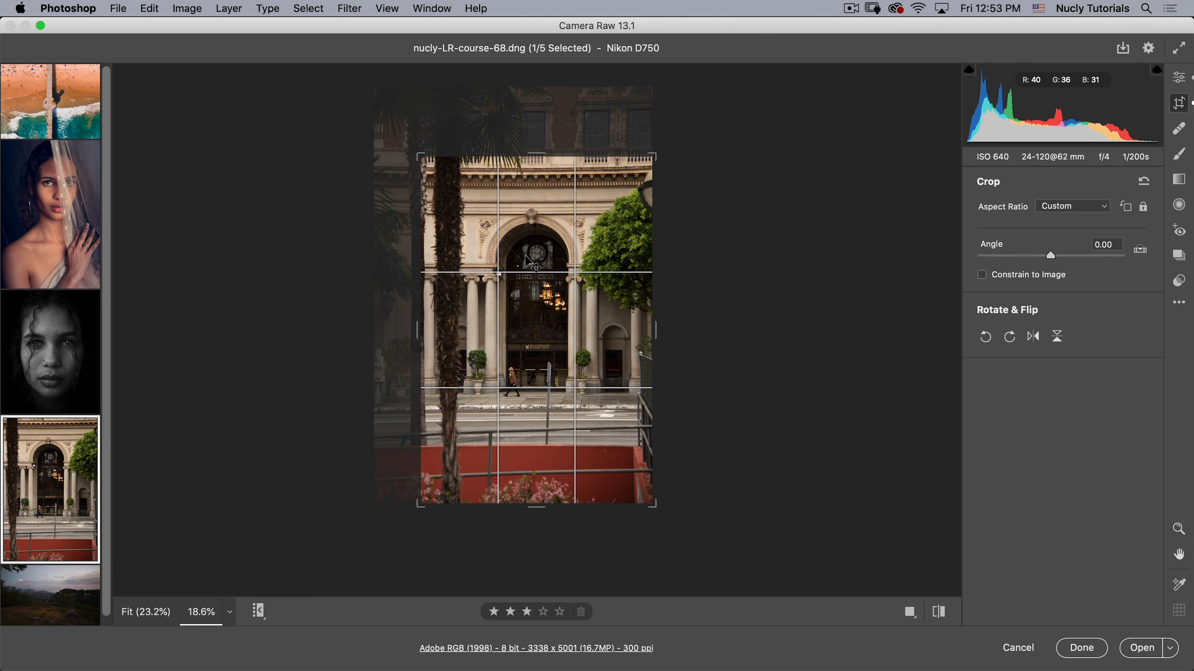
key(shift)
drag(525, 255, 535, 322)
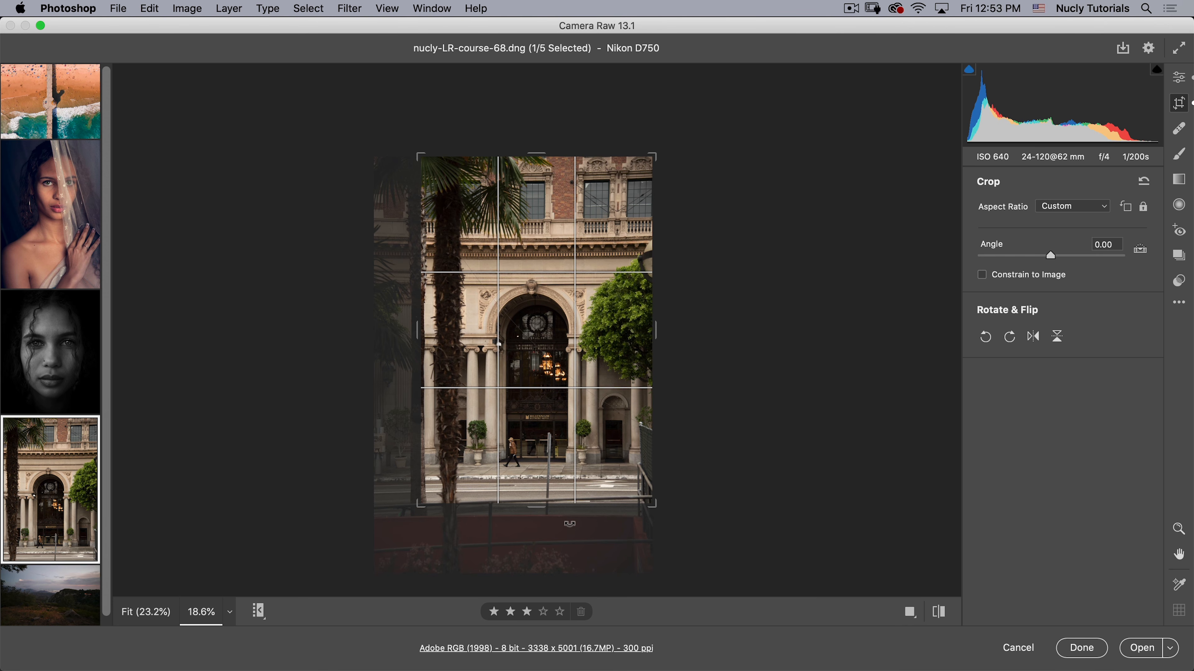
mouse_move(582, 446)
mouse_down()
mouse_move(582, 418)
mouse_move(581, 456)
mouse_up()
double_click(580, 470)
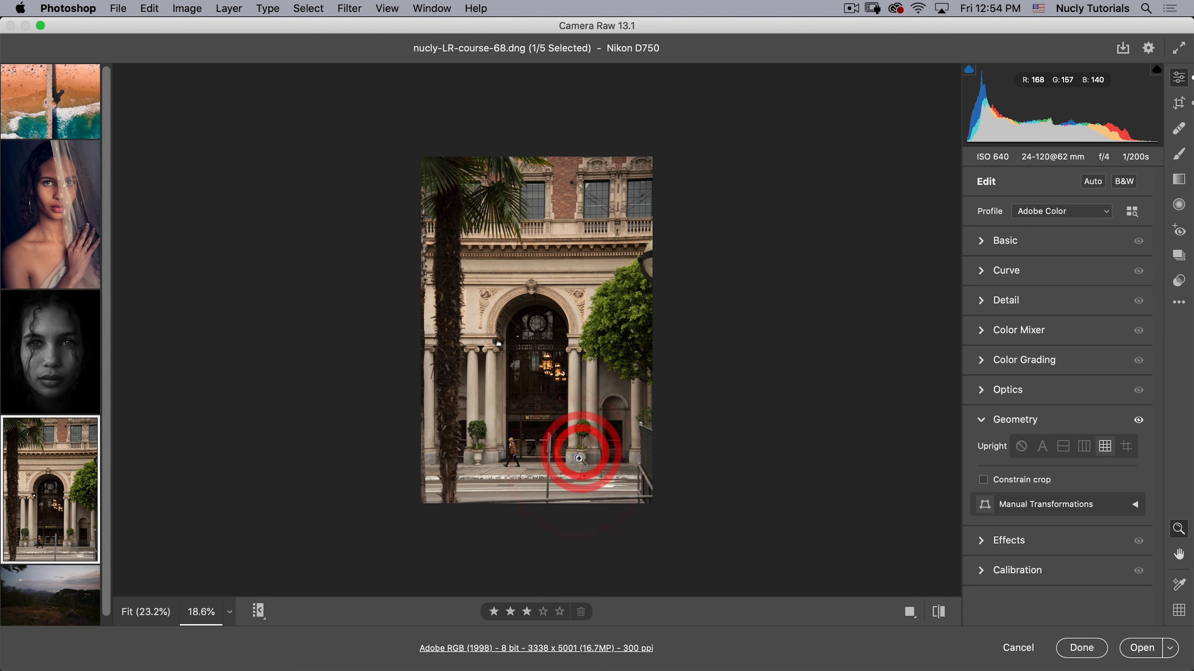
key(super+0)
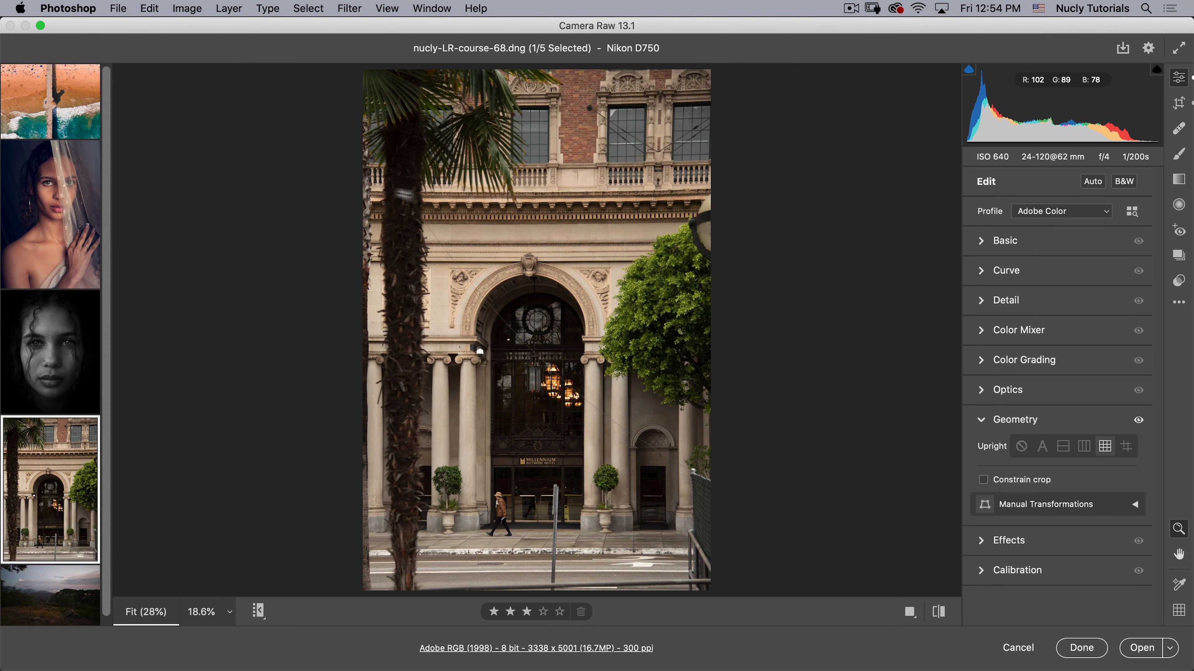
Step: Enable lens profile corrections for the building photo
click(985, 395)
click(1023, 463)
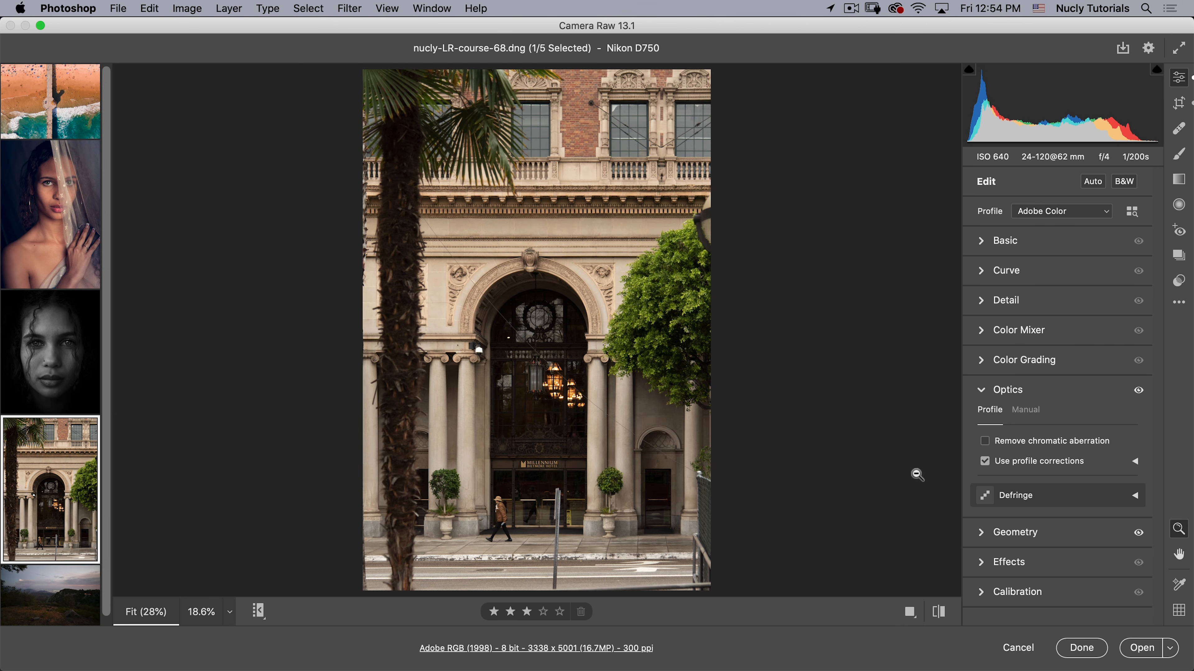
click(982, 391)
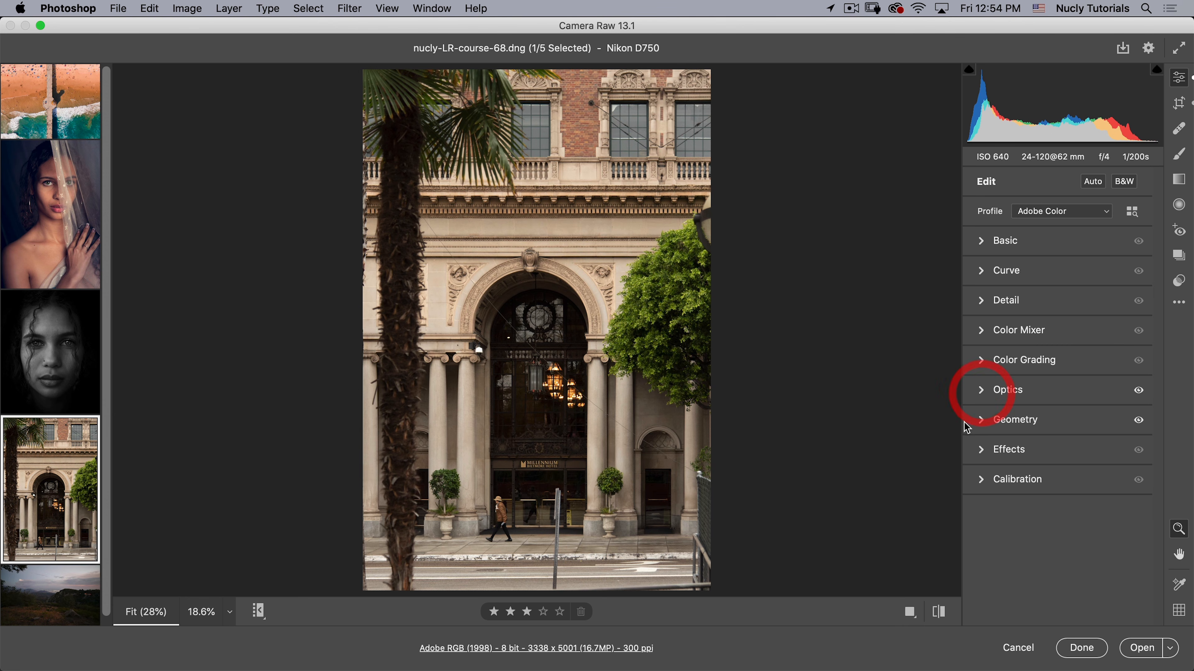
Step: Cool the building photo's white balance to a temperature of 5450 and raise vibrance to about +71
click(983, 242)
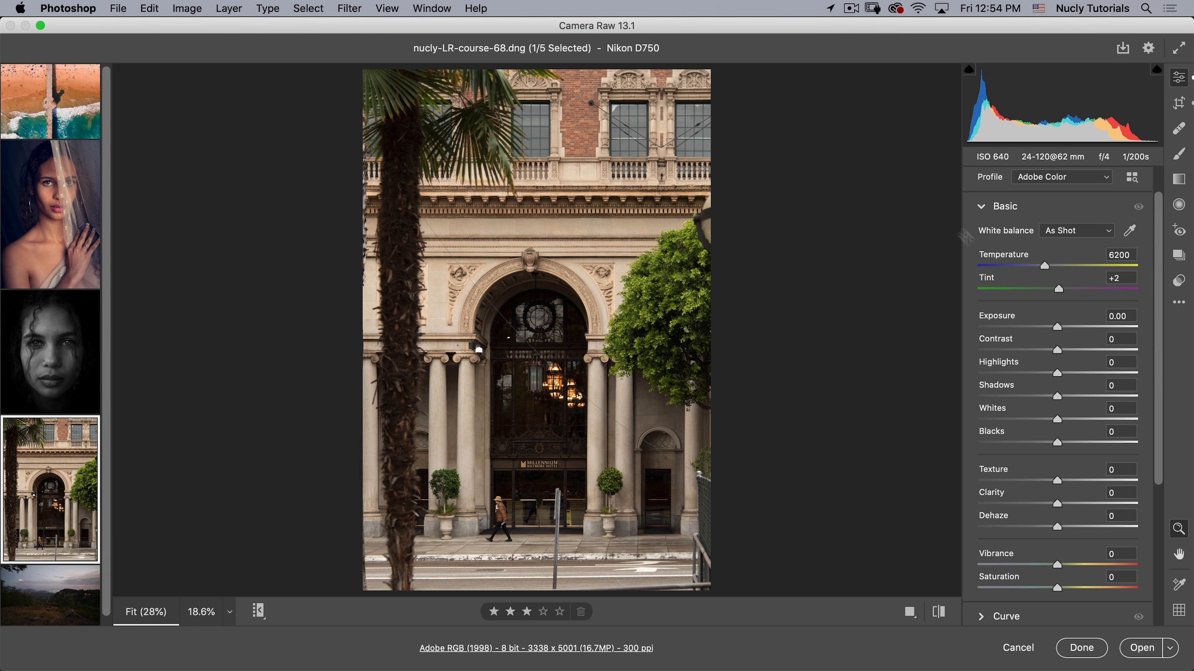
drag(1046, 271, 1031, 268)
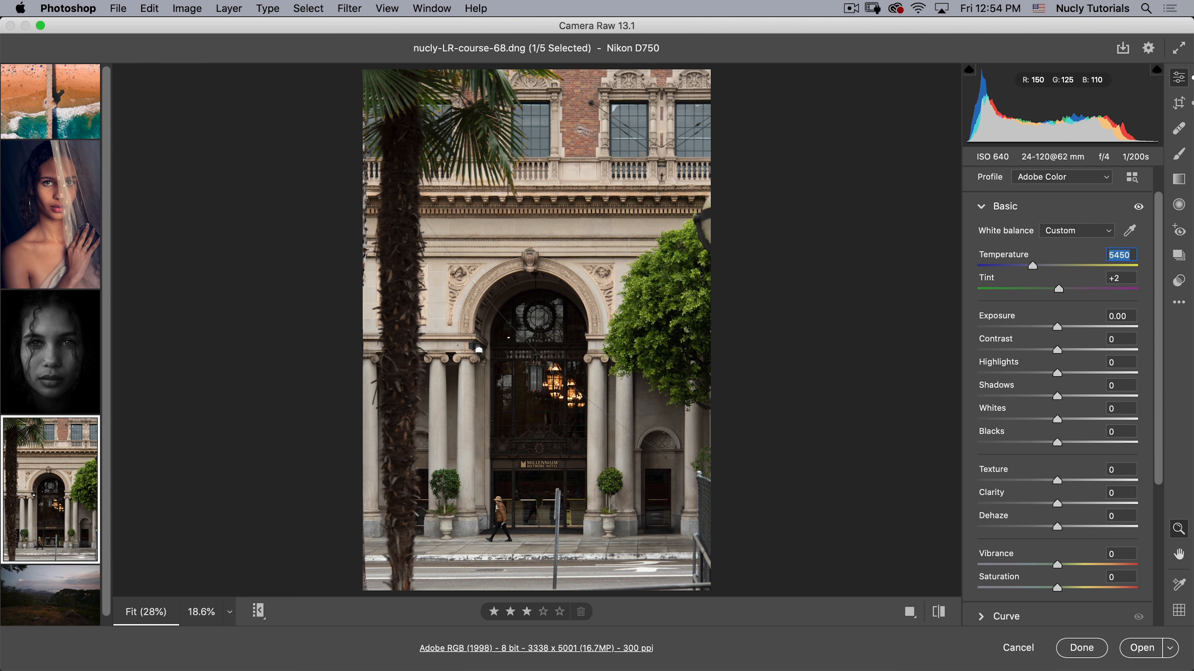
scroll(1161, 365, down, 5)
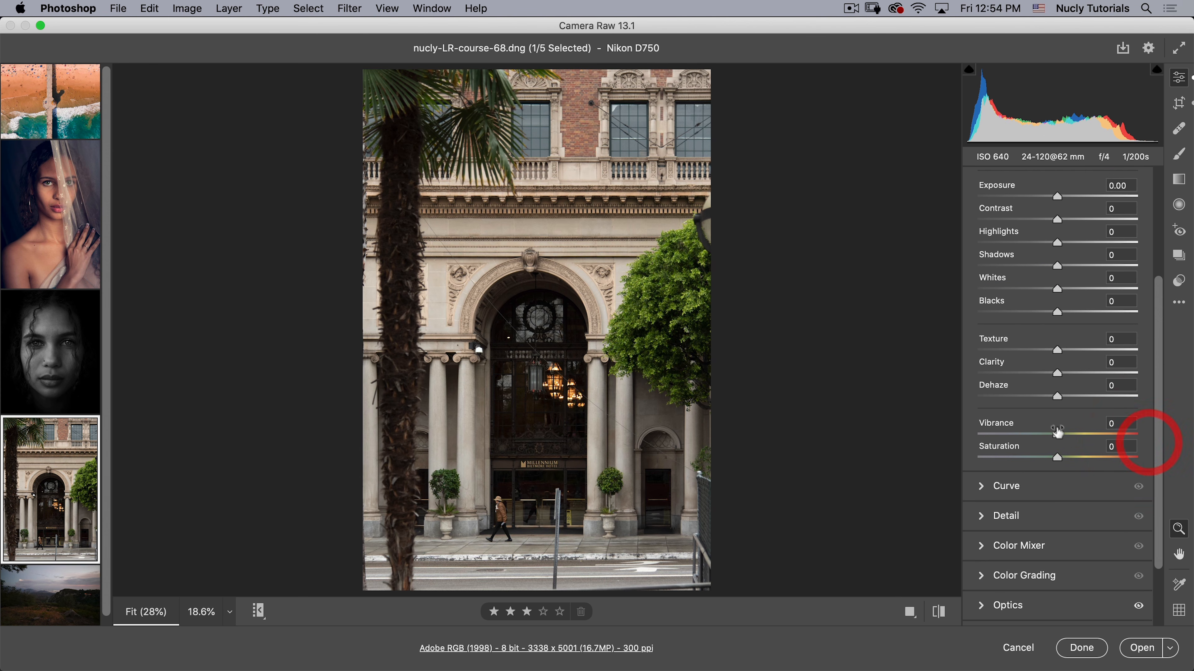
drag(1057, 434, 1113, 435)
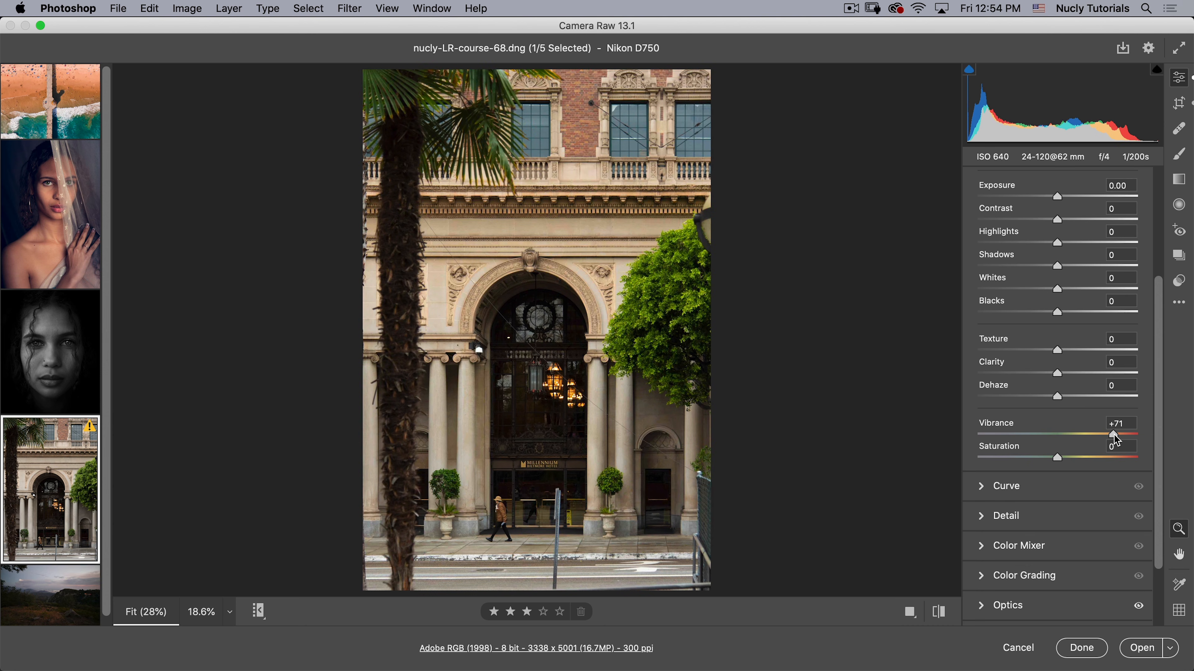
click(1113, 434)
Step: Add a radial filter over the chandelier in the entrance arch, with its overlay and mask shown, tilted slightly and centred on the lights
click(1181, 210)
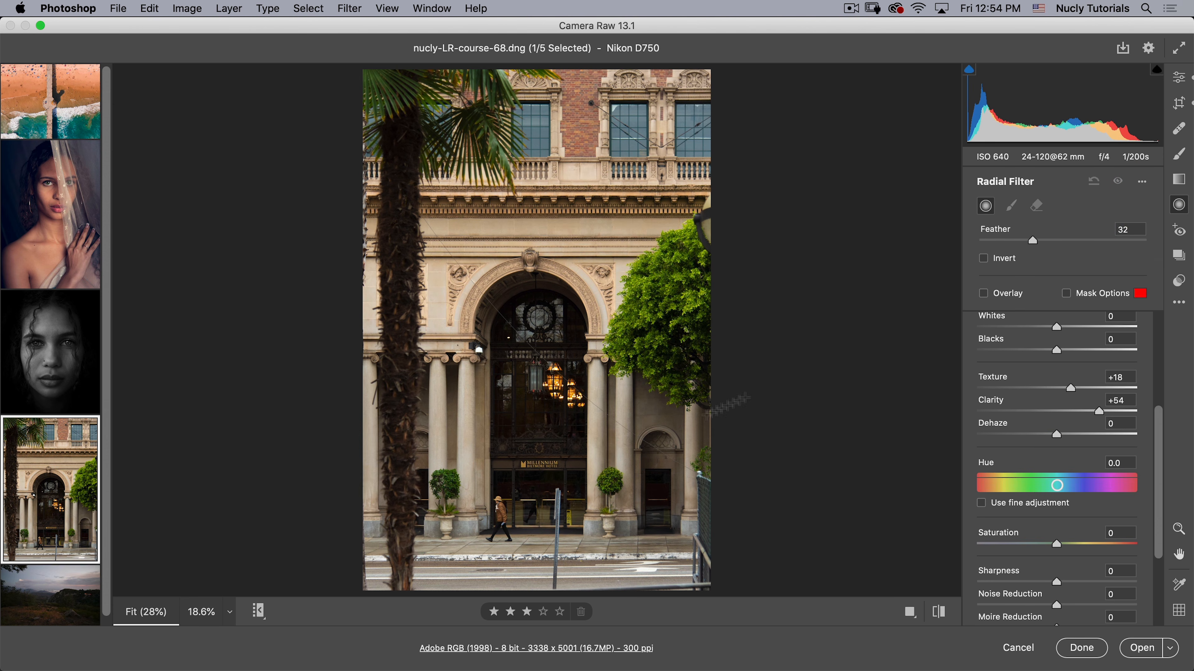
click(588, 423)
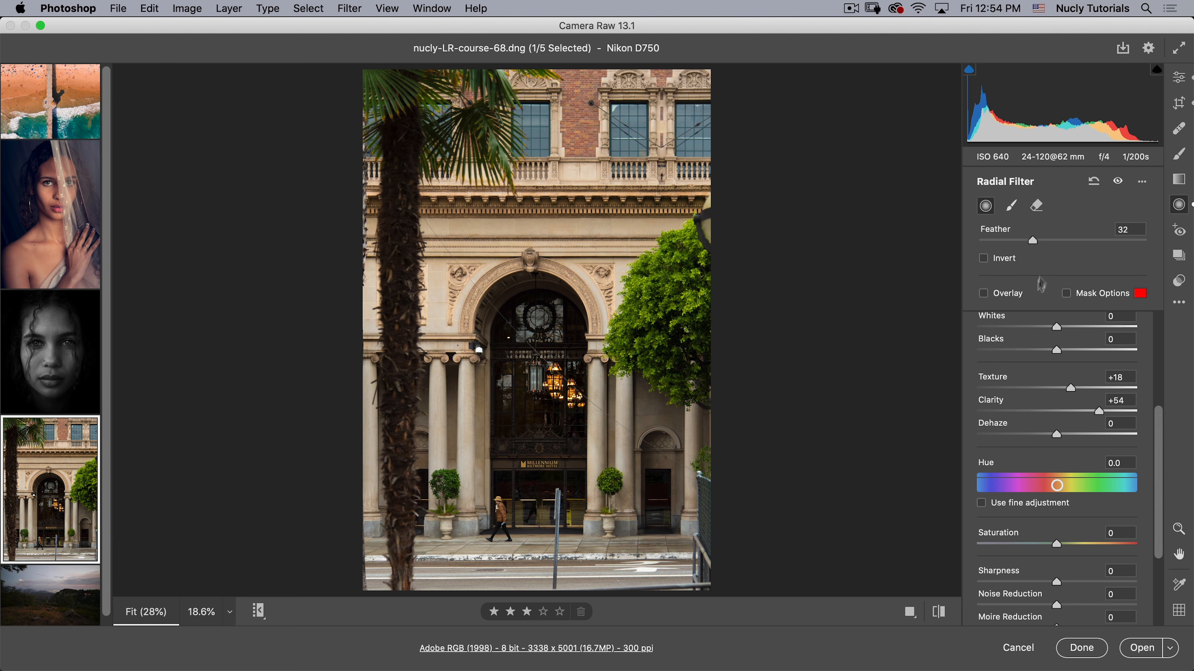
click(1010, 293)
click(1081, 293)
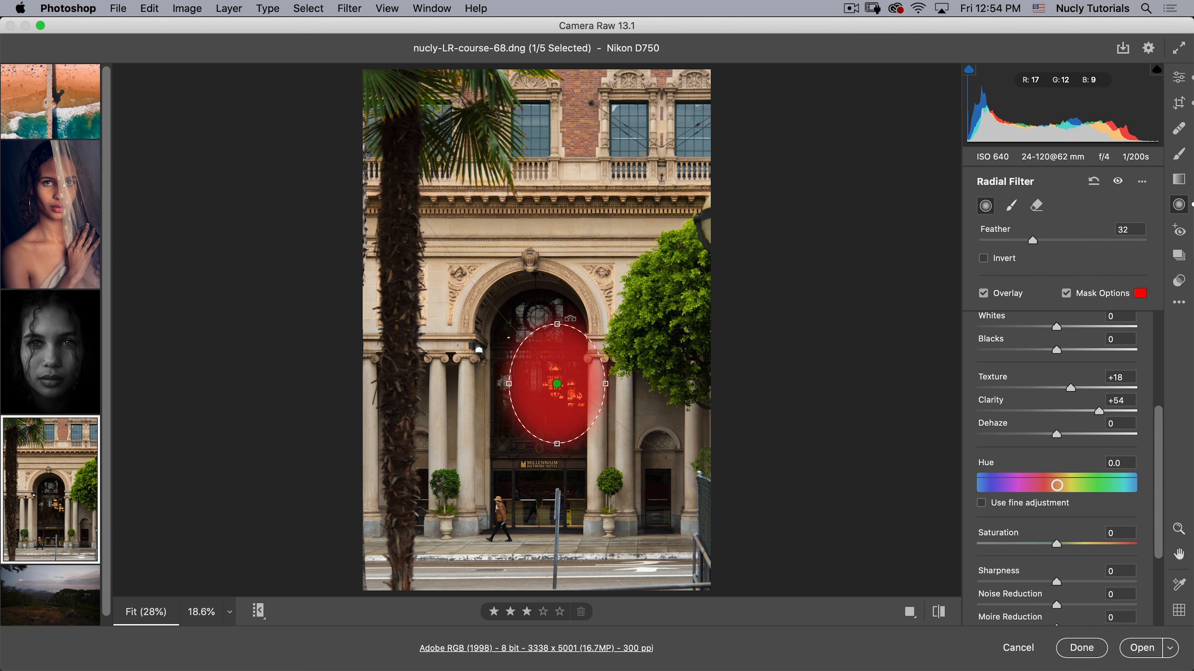
drag(570, 319, 523, 312)
drag(556, 385, 564, 386)
Step: Set the chandelier filter's feather to 100, nudge it into place, and hide its overlay and mask
drag(1033, 241, 1150, 250)
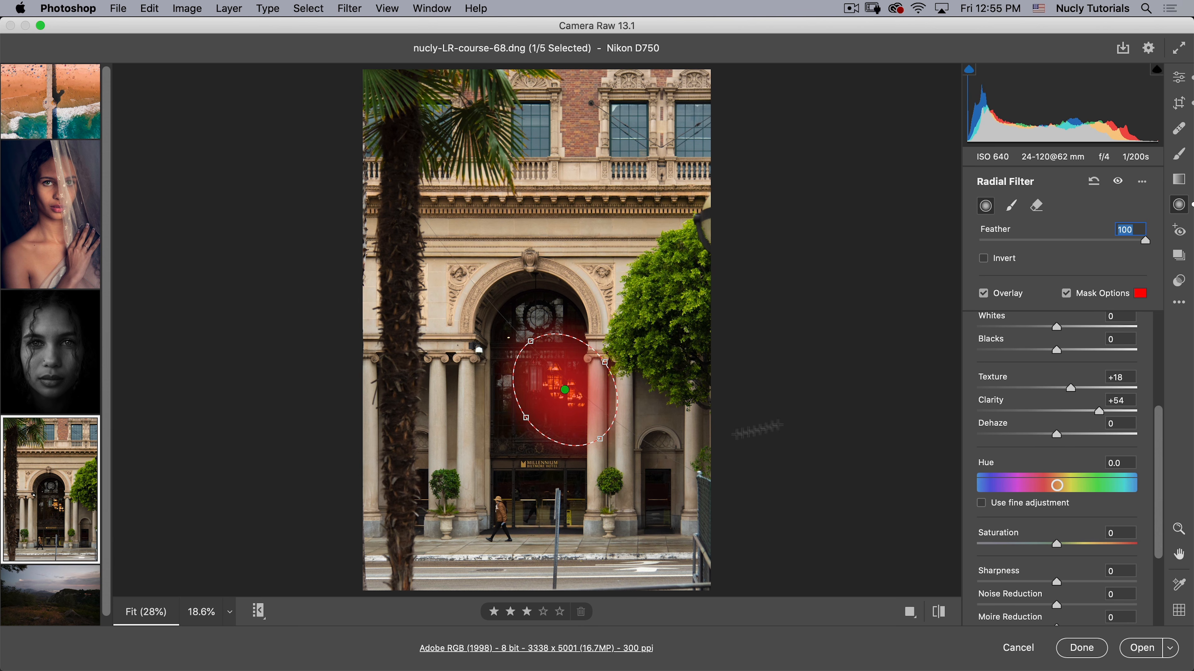
drag(562, 389, 559, 390)
click(1010, 293)
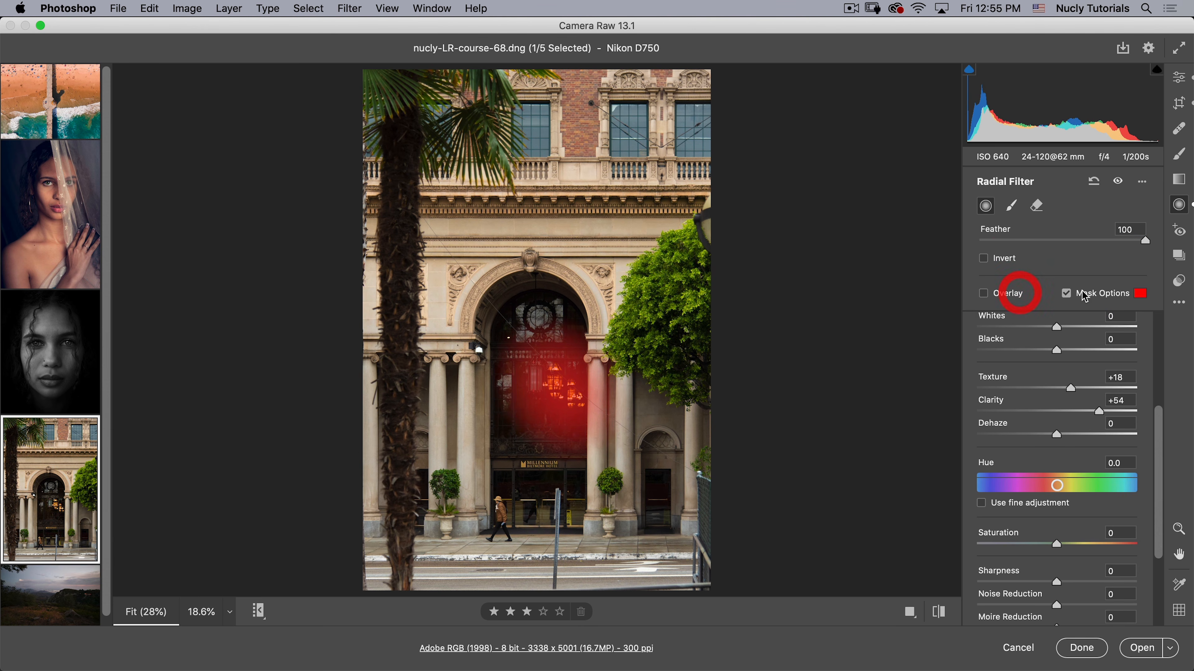
click(1076, 293)
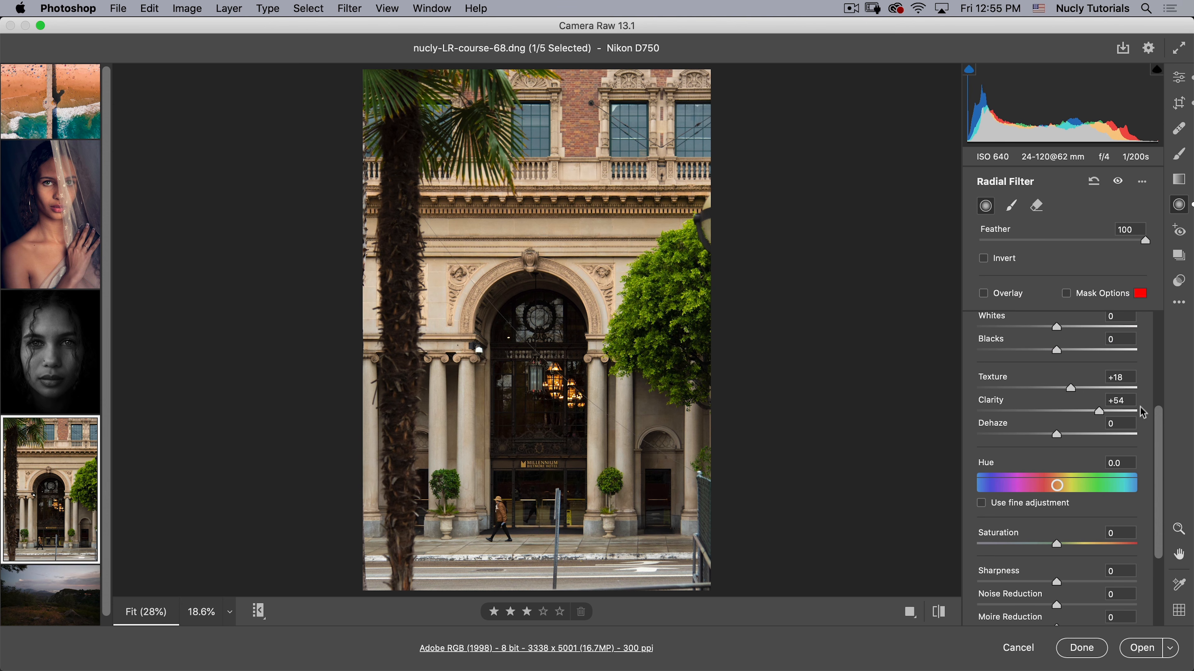
Step: Reset the chandelier filter's adjustments, then set temperature to +20, exposure to +0.80 and dehaze to -55
drag(1157, 427, 1158, 329)
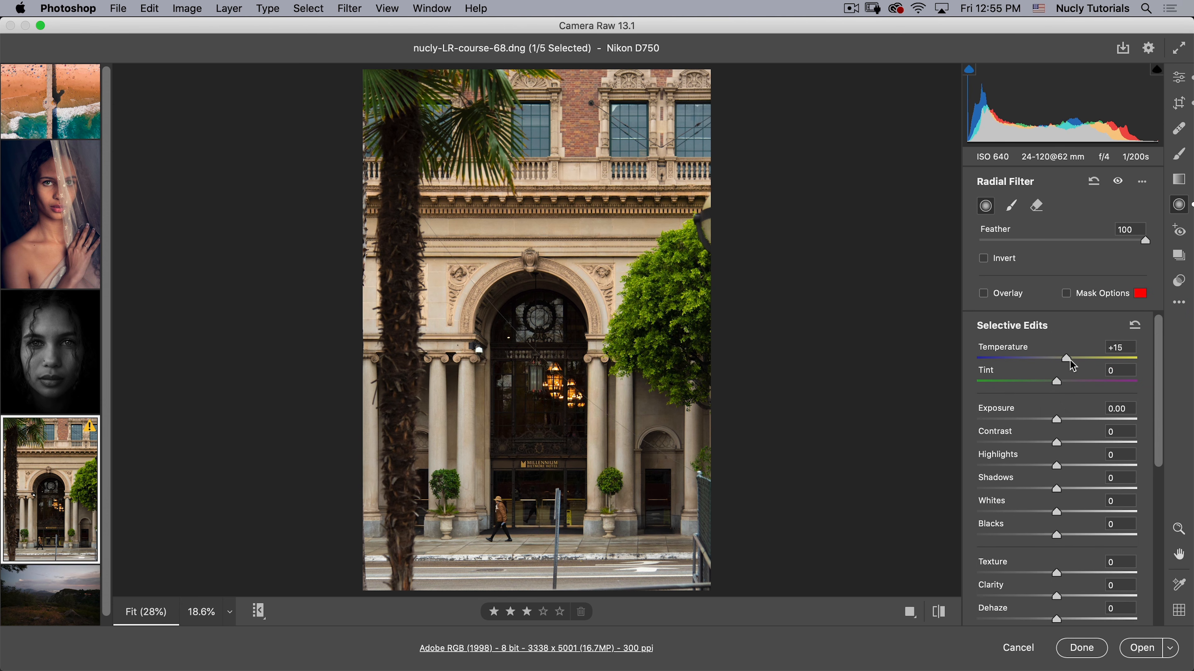
click(1076, 360)
drag(1059, 419, 1074, 421)
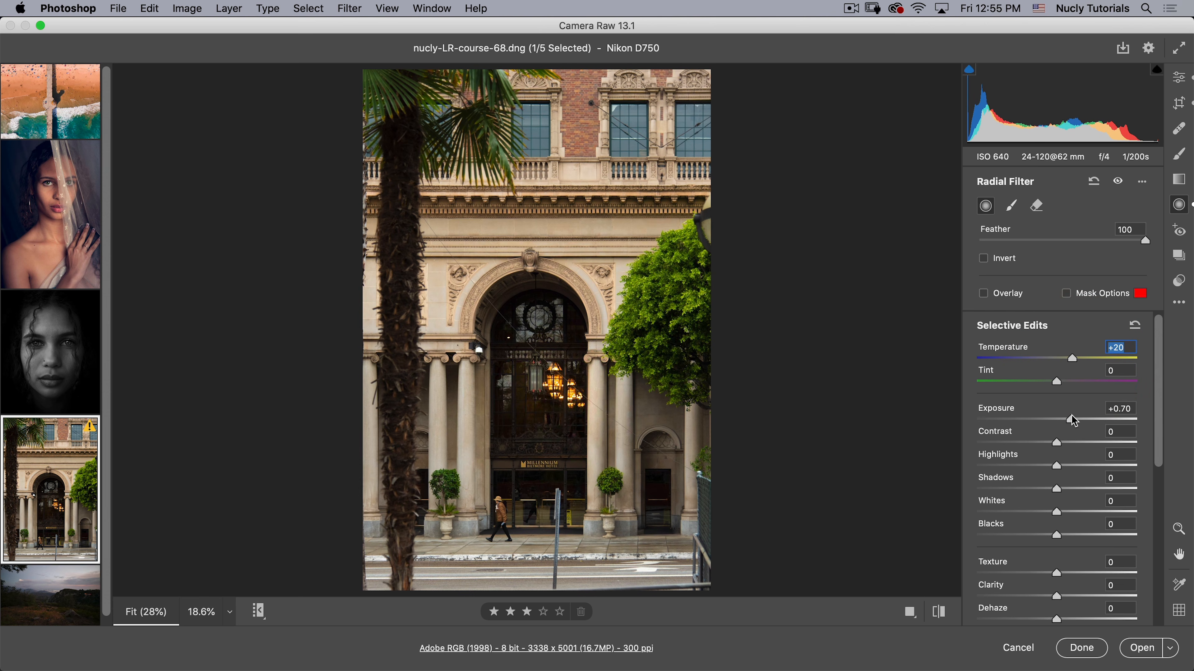
click(1075, 420)
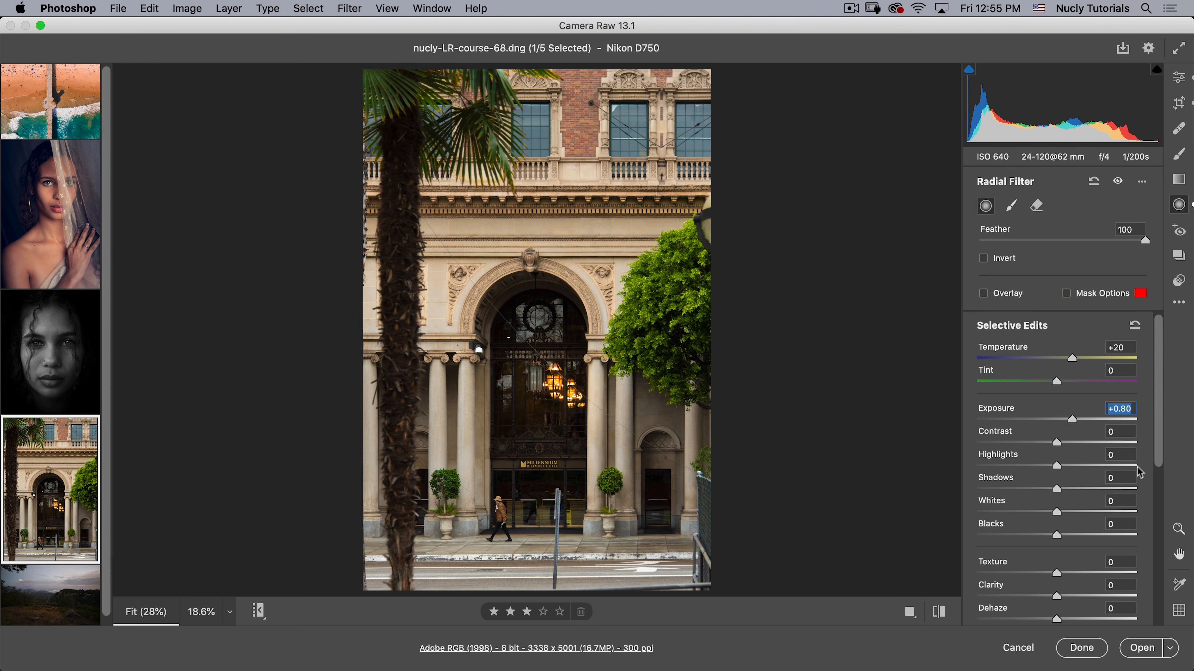
drag(1159, 458, 1158, 509)
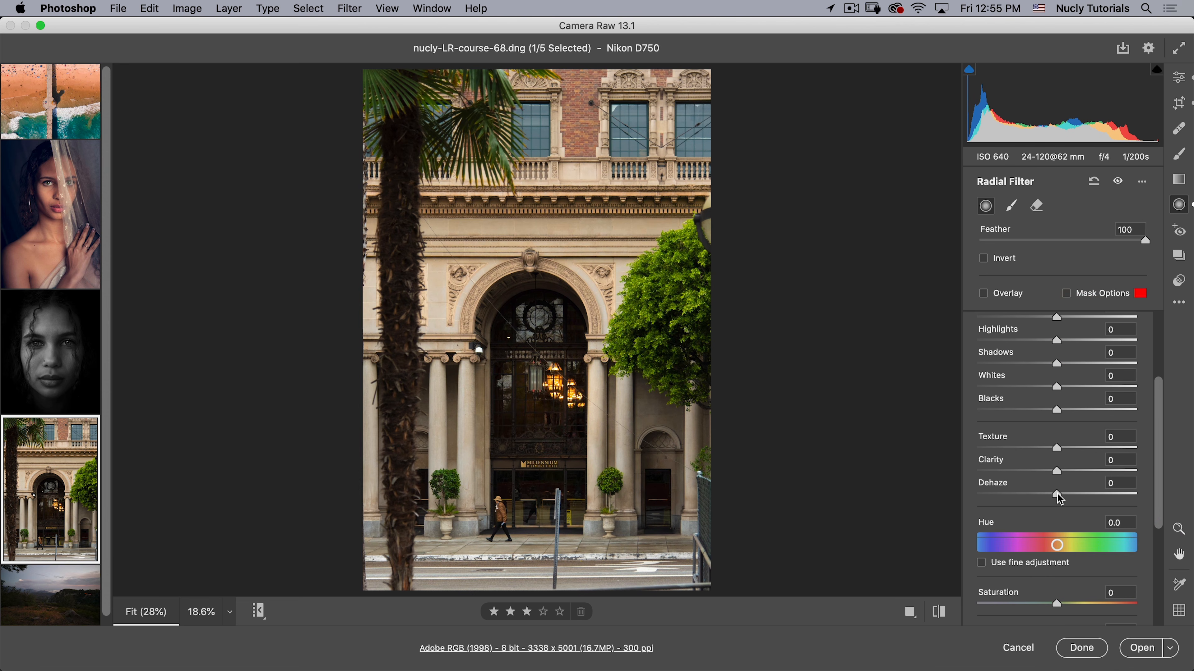
drag(1033, 498, 1013, 495)
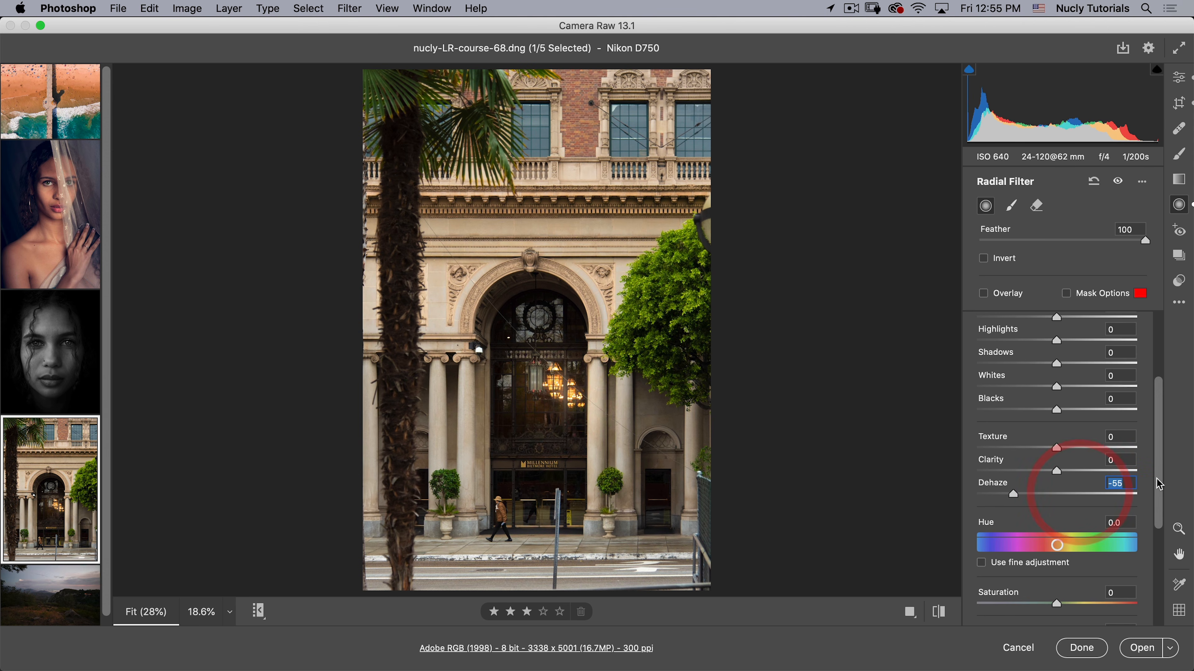
Step: Tint the chandelier filter with a yellow color of hue 48 and saturation 60
drag(1156, 492, 1155, 477)
scroll(1156, 485, down, 10)
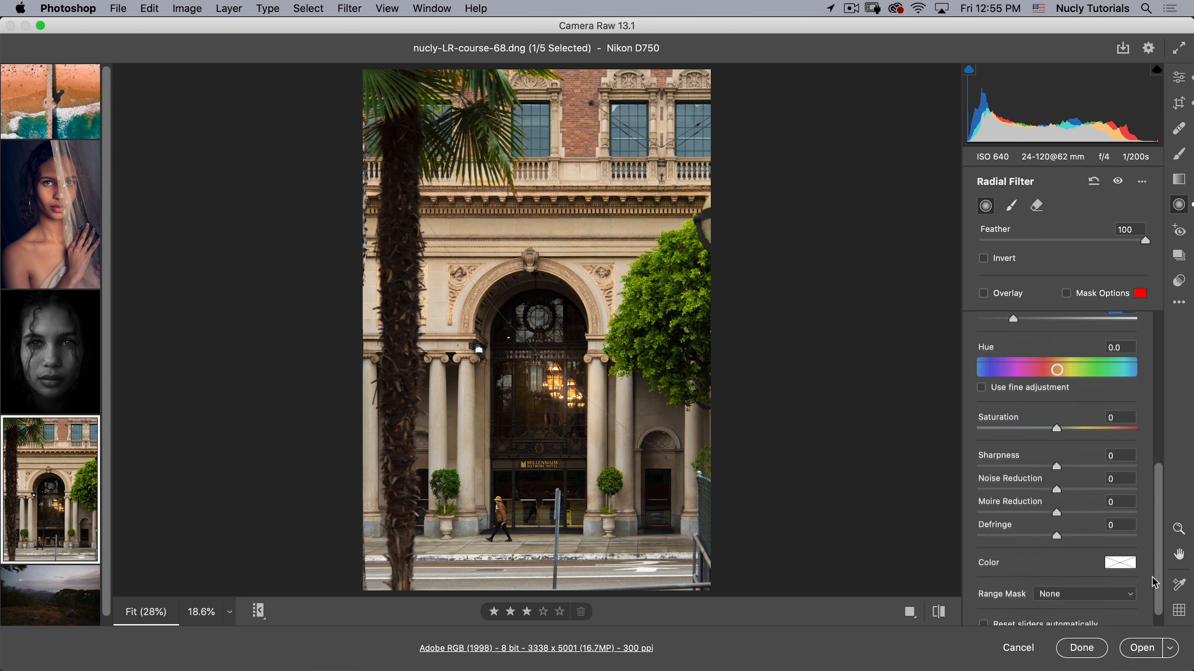
click(1120, 548)
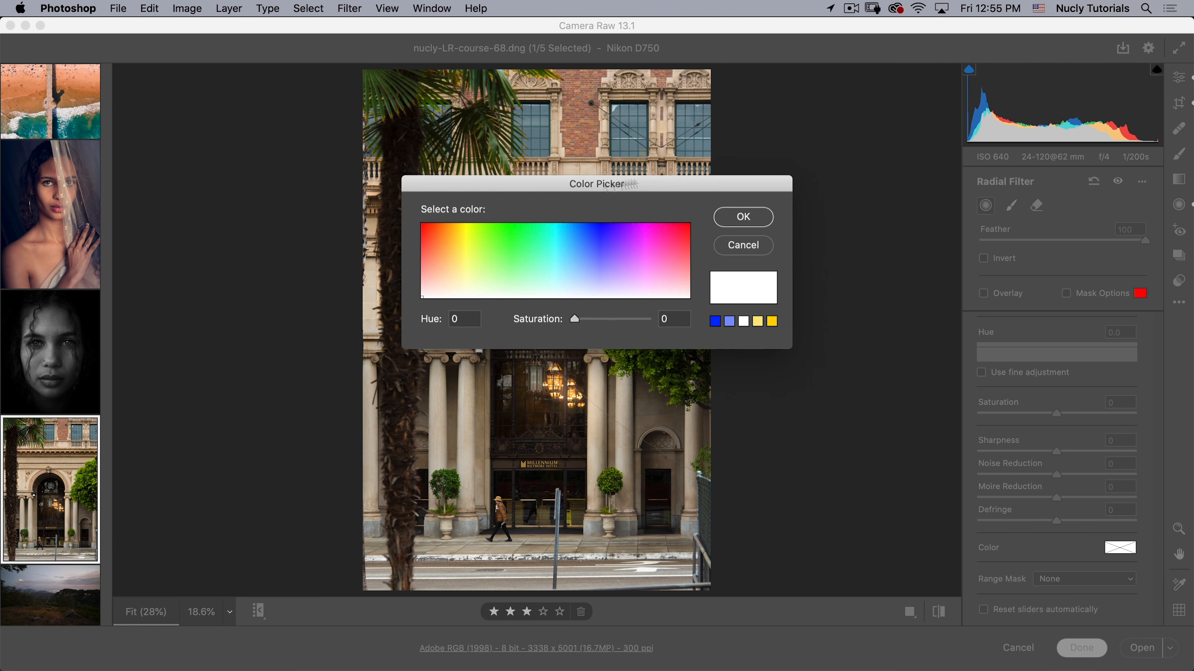
drag(566, 185, 901, 128)
click(810, 188)
drag(809, 188, 795, 191)
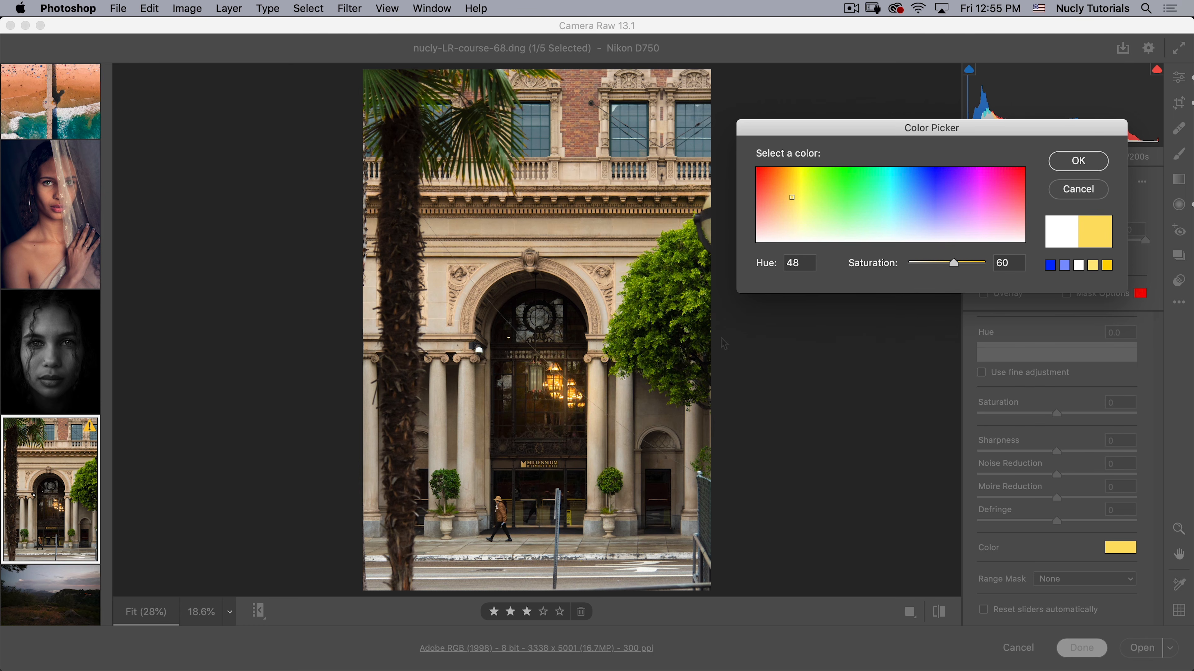
click(1079, 161)
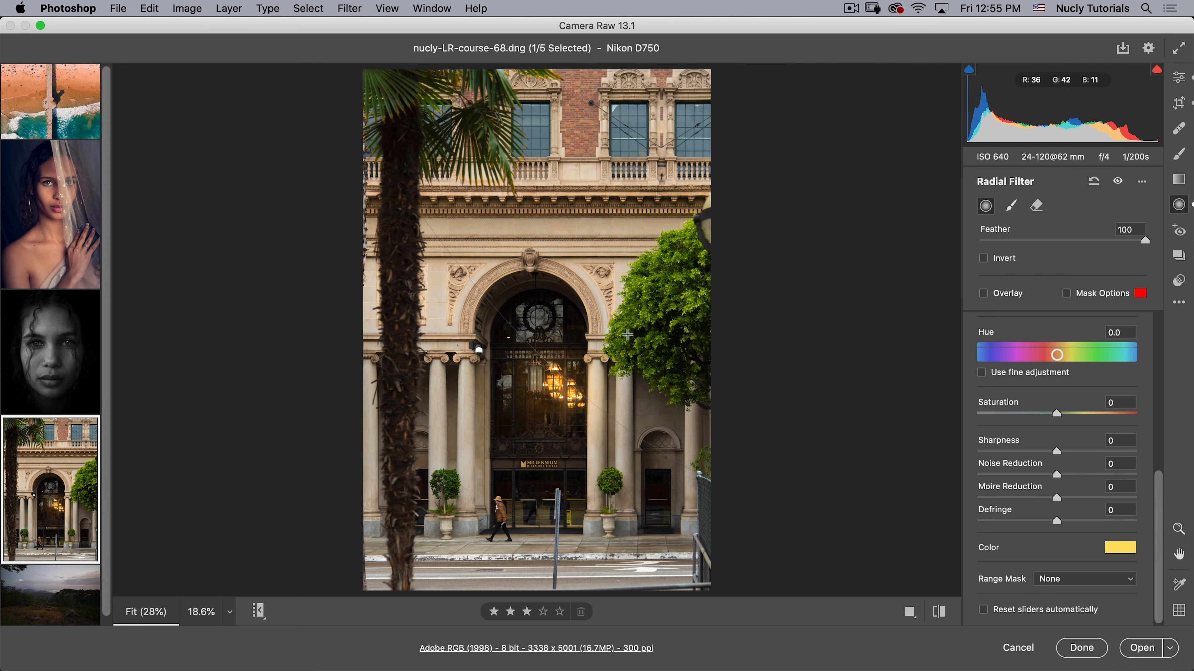
Step: Add a second radial filter over the green tree, show its overlay, narrow it to nearly a circle and centre it on the foliage
drag(699, 317, 788, 371)
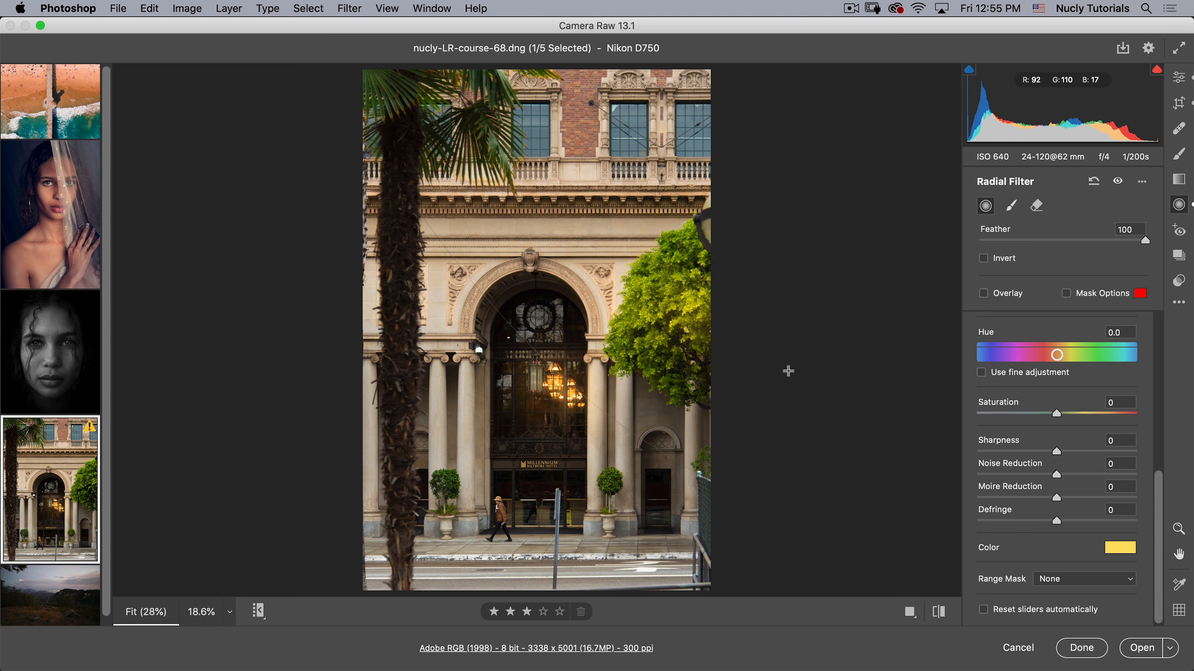
click(791, 390)
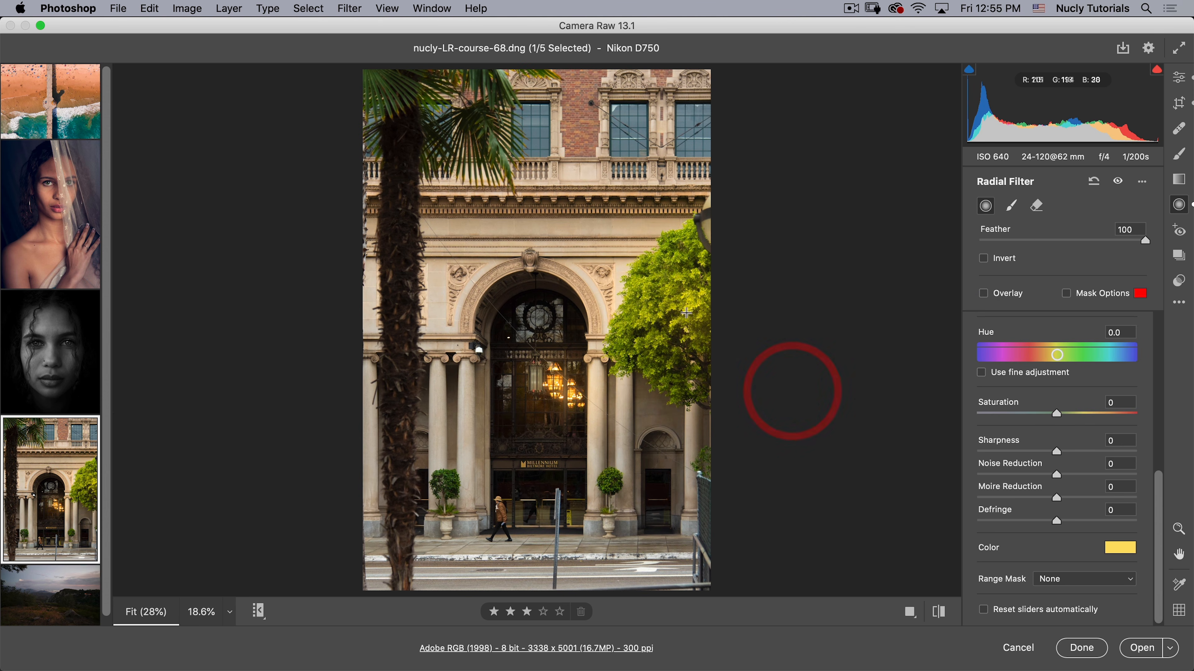
key(v)
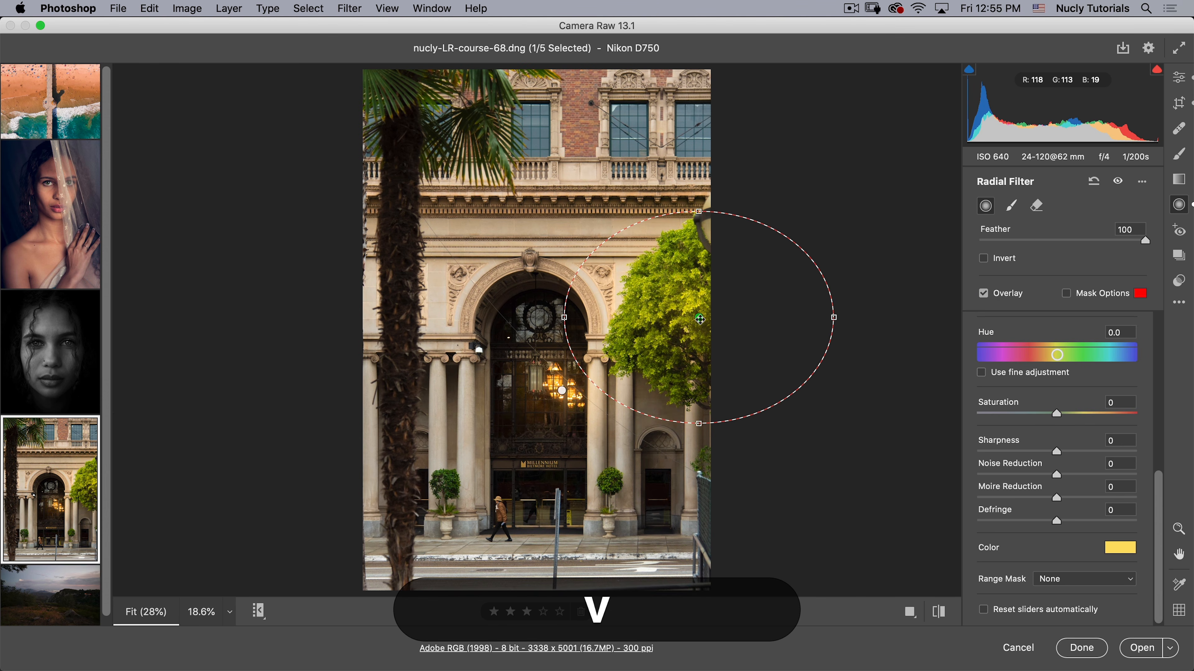
drag(700, 318, 720, 324)
drag(582, 321, 615, 314)
drag(714, 320, 703, 326)
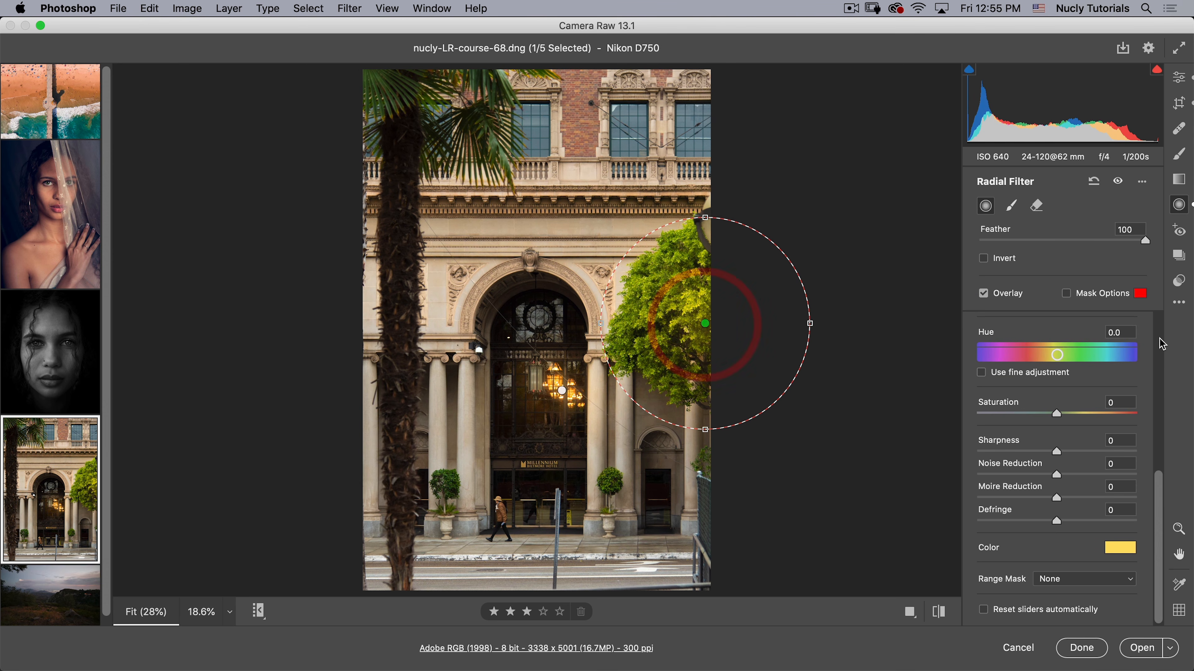
Step: Reset the tree filter's adjustments, shift it slightly left, and set temperature to +47, tint to -51 and exposure to +0.65
scroll(1162, 344, up, 10)
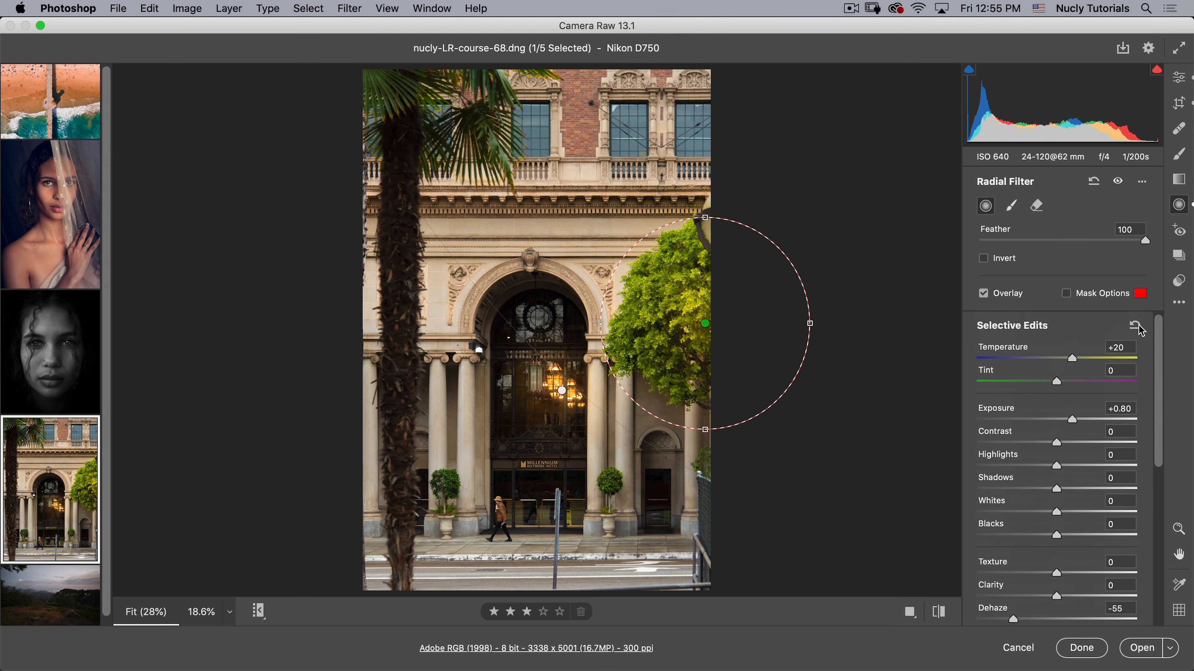
click(1135, 326)
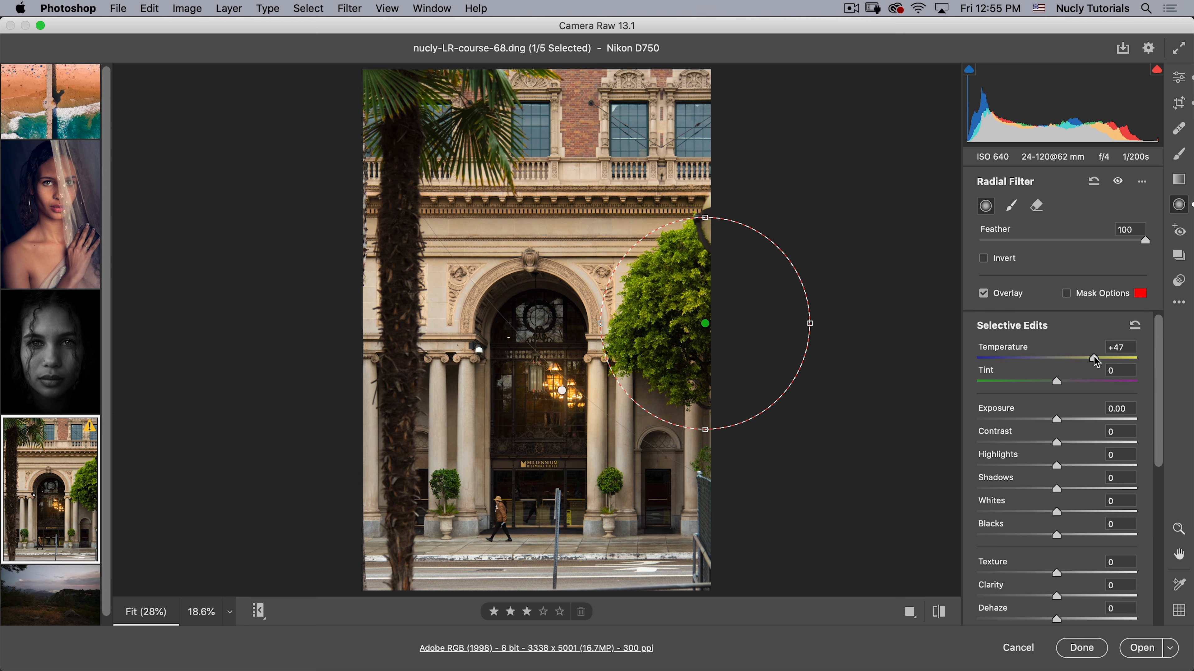
click(1096, 360)
drag(1057, 381, 1024, 383)
click(1019, 387)
mouse_move(705, 323)
mouse_down()
mouse_move(713, 318)
mouse_move(692, 319)
mouse_up()
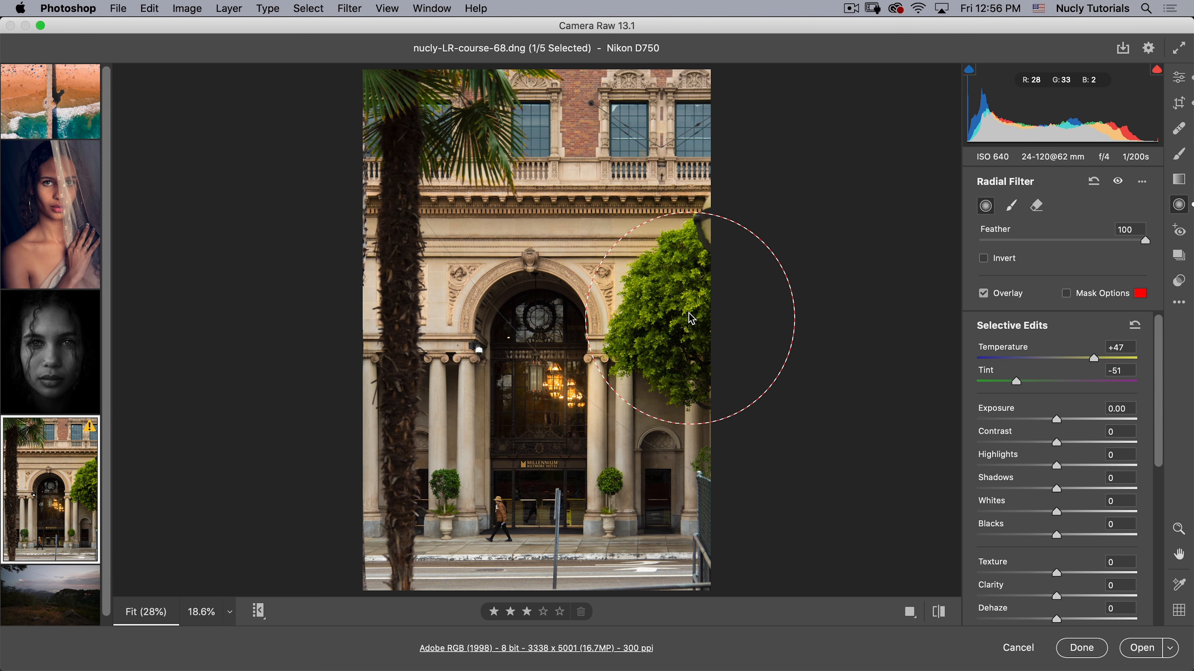
click(692, 319)
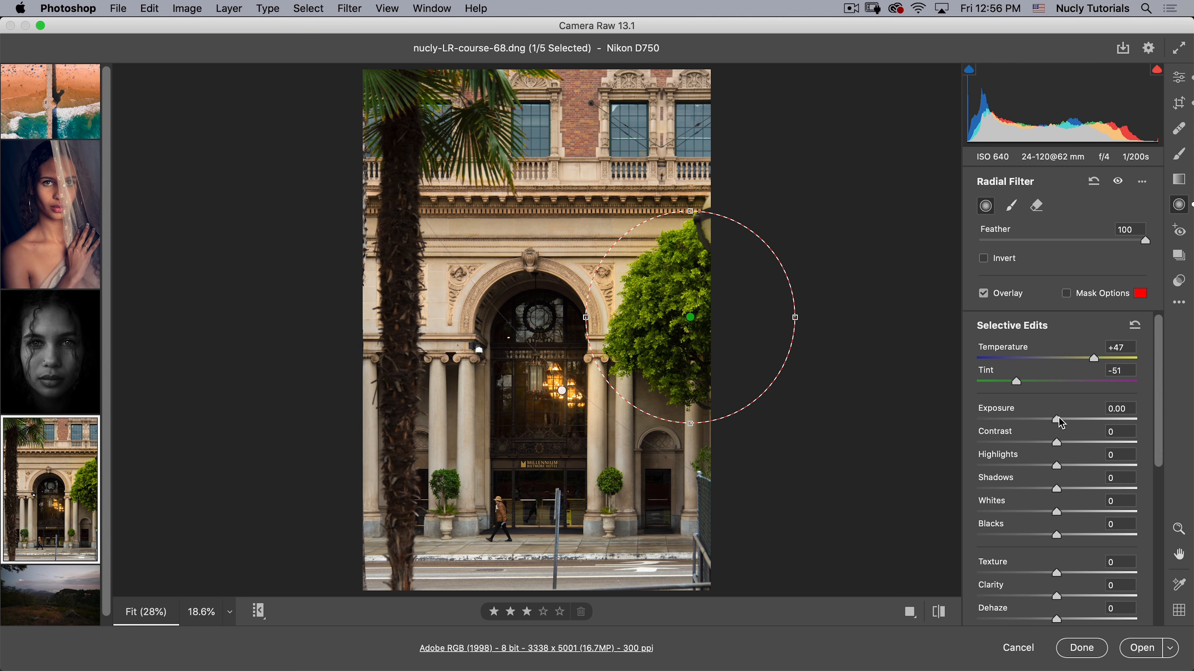
drag(1061, 422, 1070, 420)
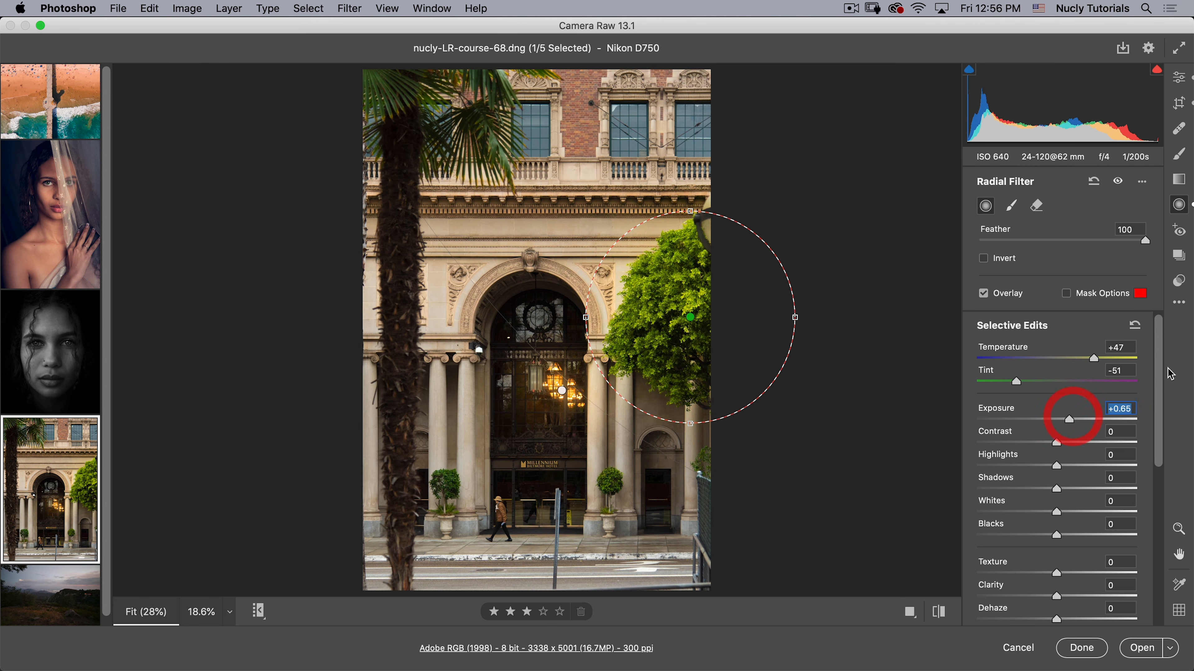
Step: Give the tree filter a color range mask sampled from the green foliage
scroll(1170, 374, down, 5)
click(1131, 579)
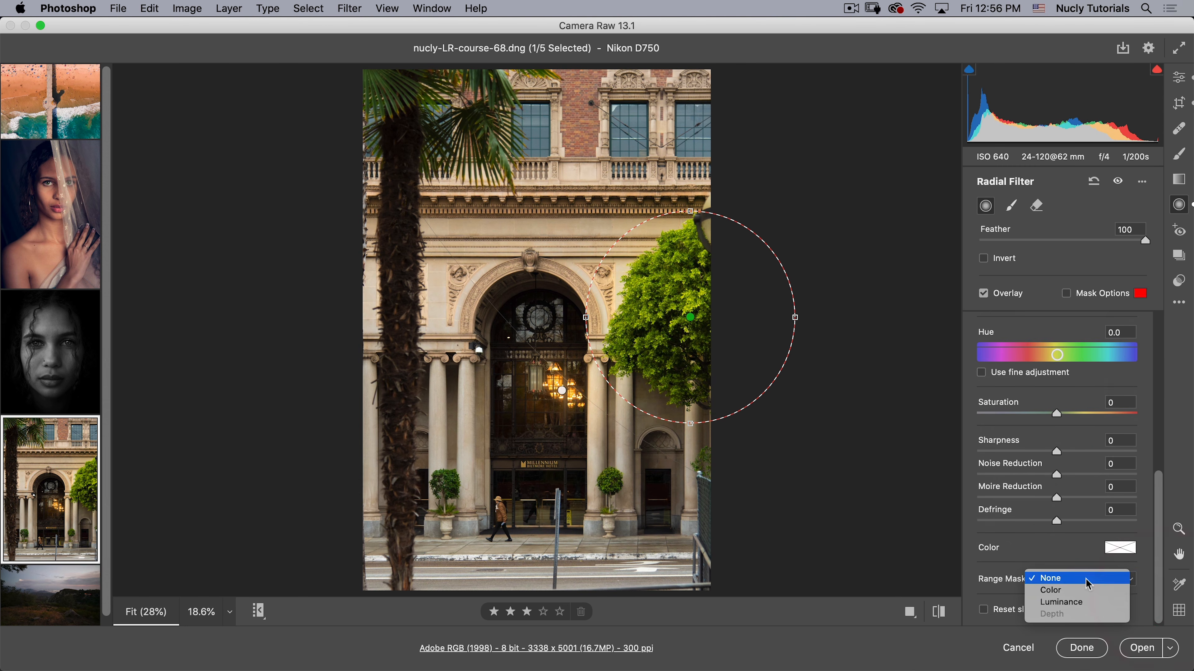
click(1080, 591)
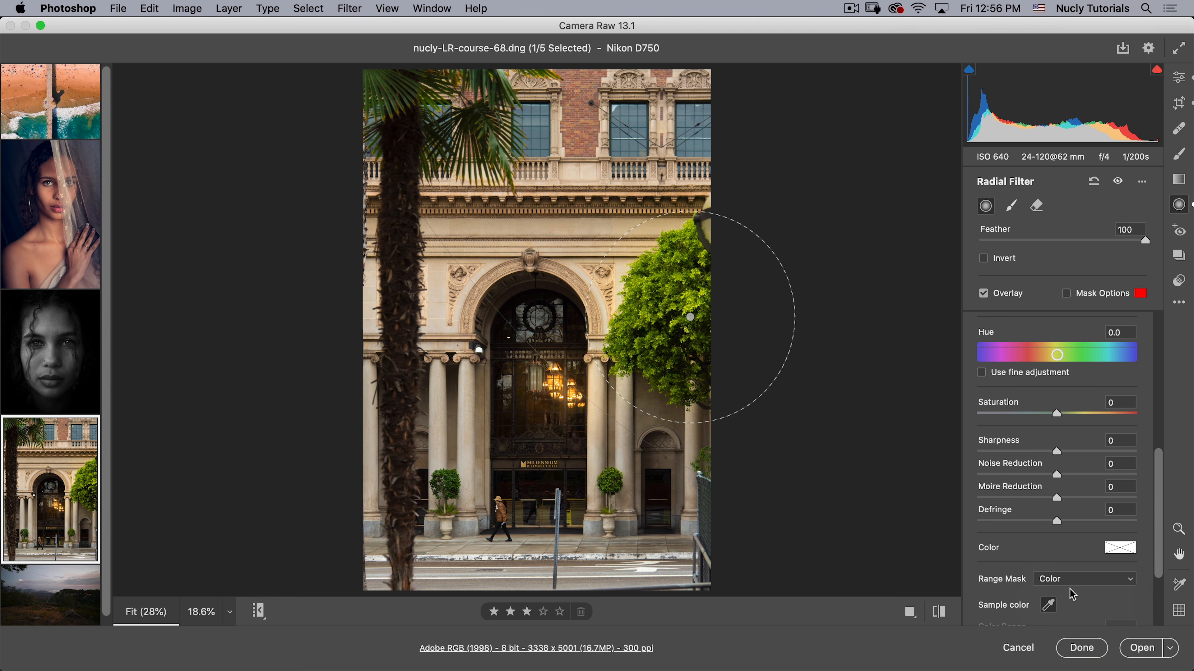
drag(679, 290, 681, 291)
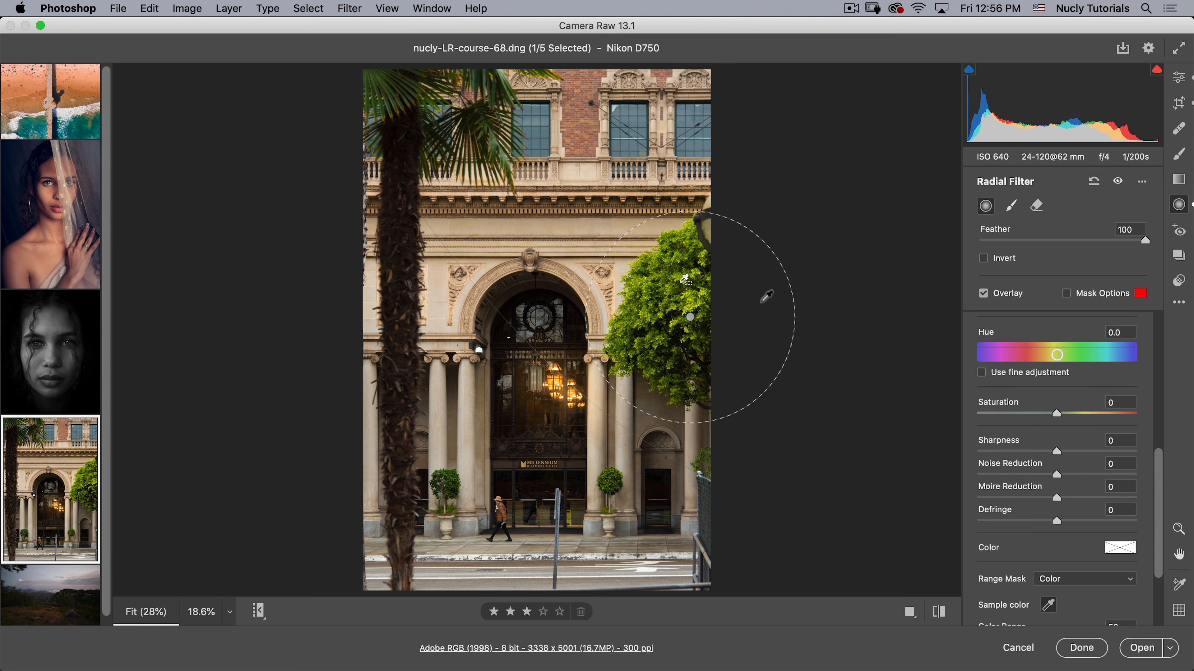
key(super+z)
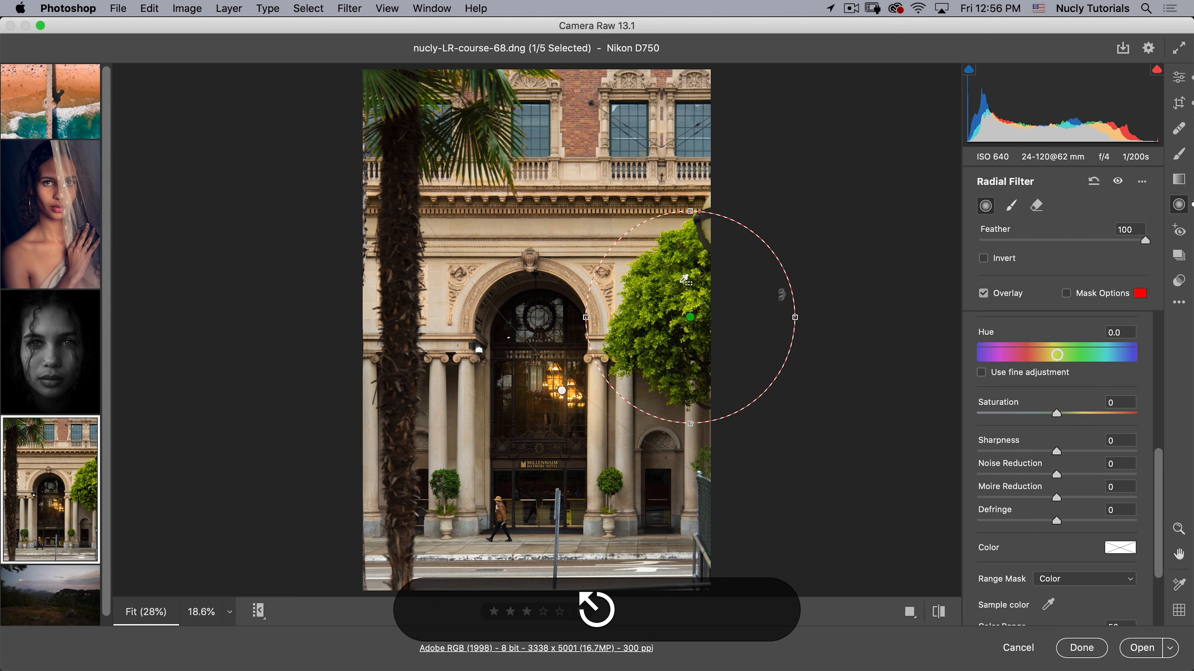
Step: Duplicate the tree filter, move the copy onto the palm fronds, widen it into an ellipse and centre it on the treetop
right_click(690, 318)
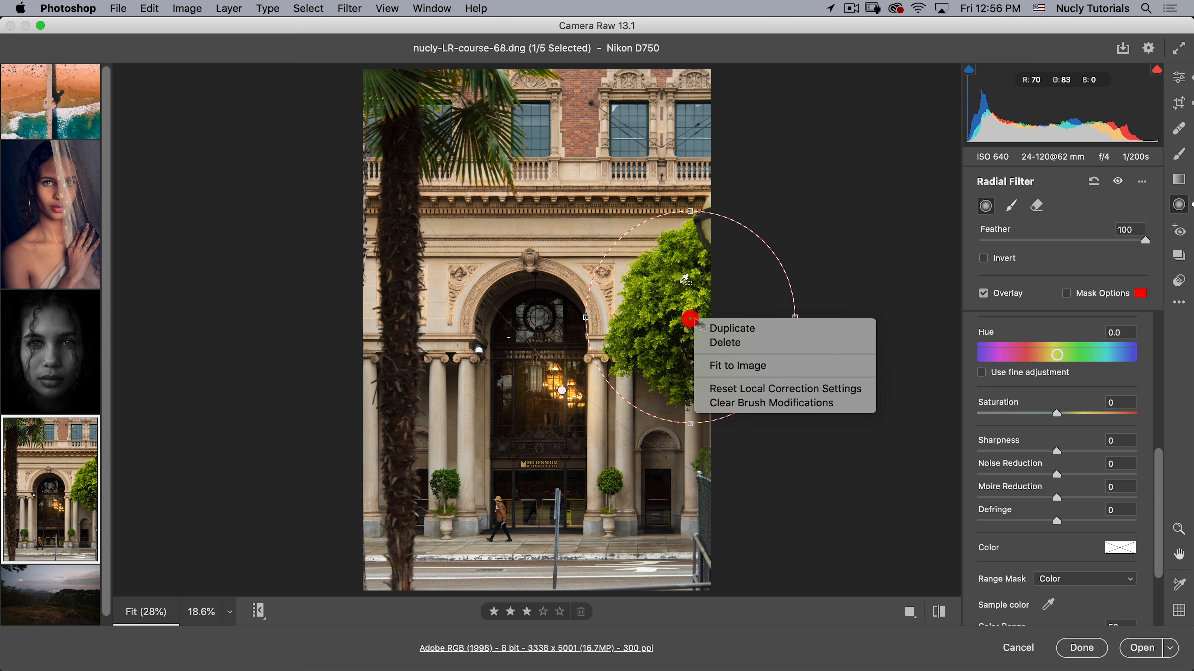
click(733, 330)
drag(691, 319, 460, 105)
drag(356, 105, 258, 101)
drag(460, 104, 413, 95)
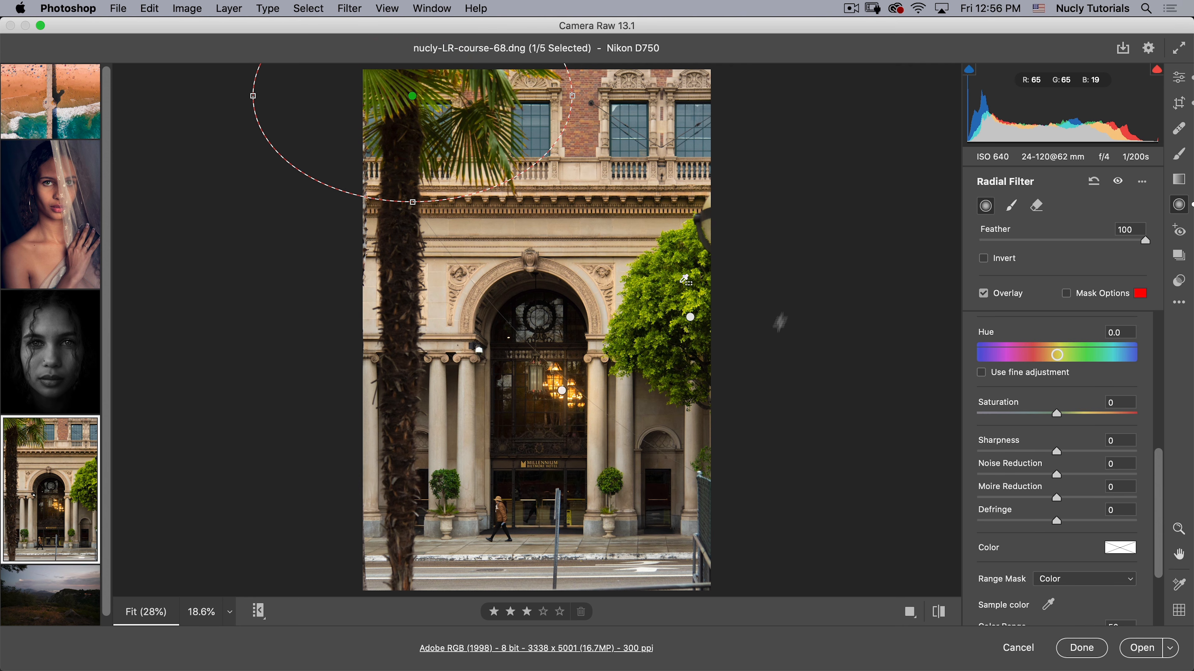
Step: Reset the radial filter settings and create a tall radial filter over most of the facade, centred on the arched entrance
key(super+z)
key(super+z)
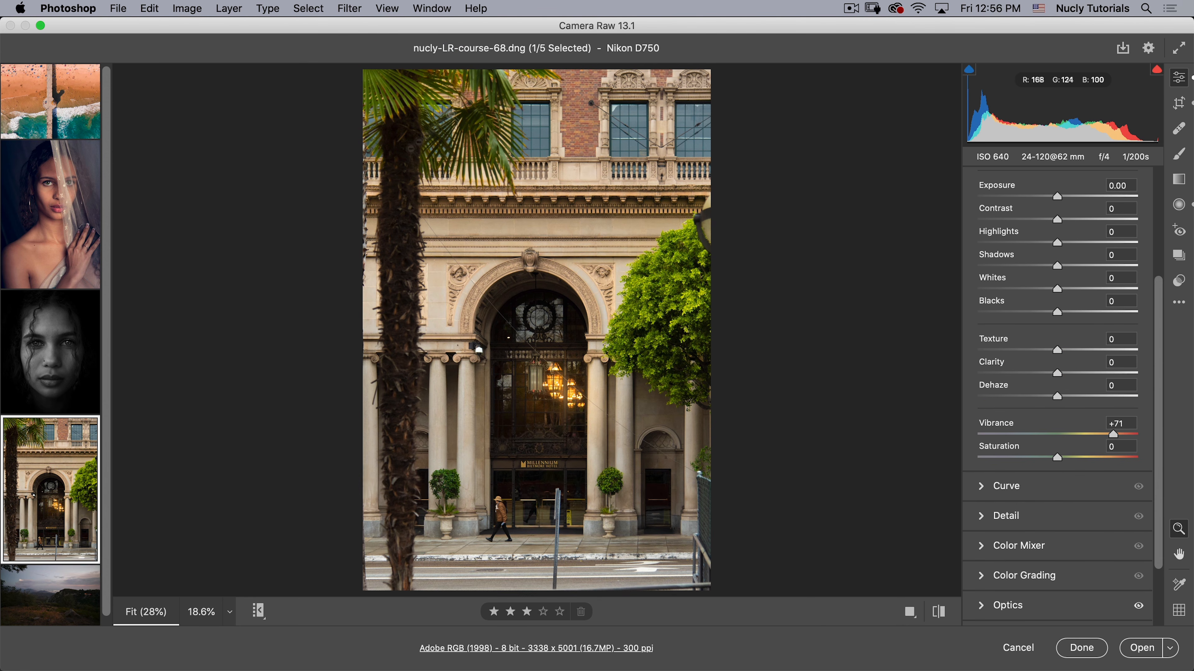
click(1180, 207)
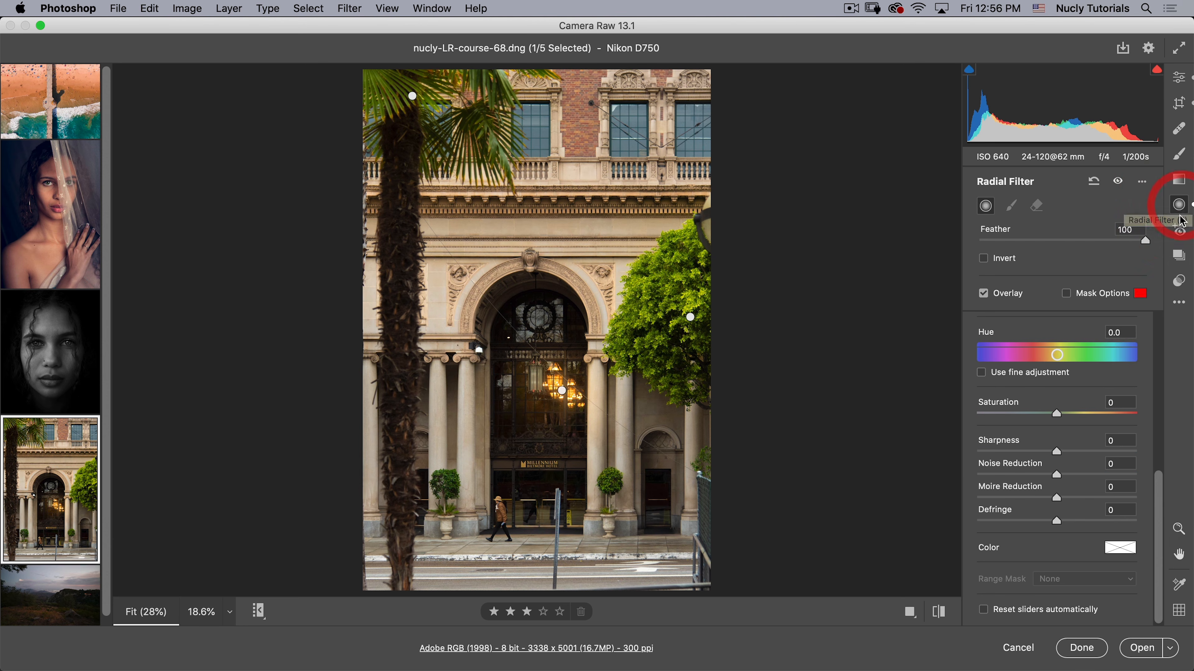
click(1142, 181)
click(1068, 224)
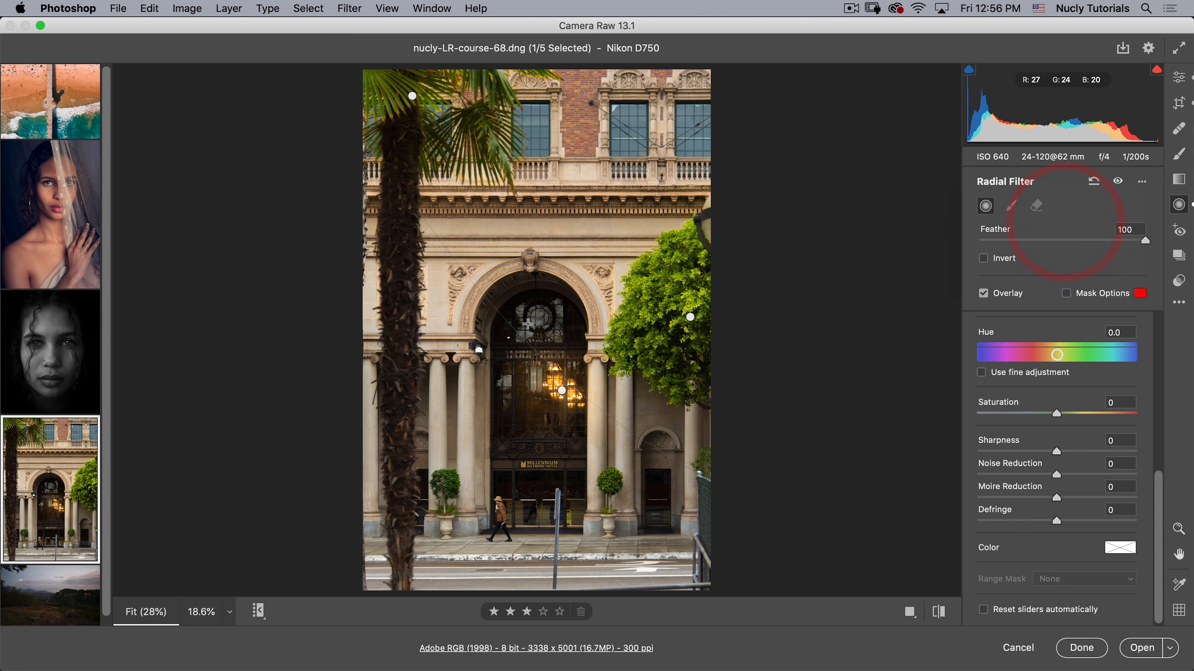
drag(673, 558, 660, 516)
drag(539, 323, 536, 359)
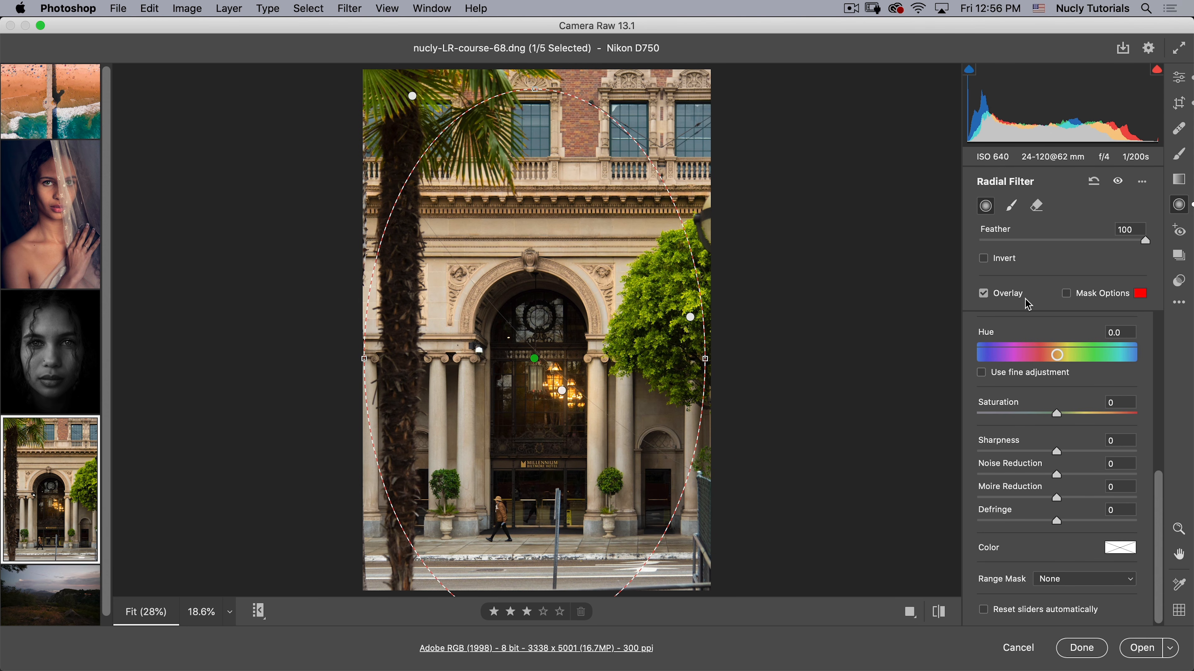
Step: Invert the facade filter, set its feather to 44 while checking the mask, and hide the mask and overlay
click(1094, 296)
click(1094, 296)
click(1003, 259)
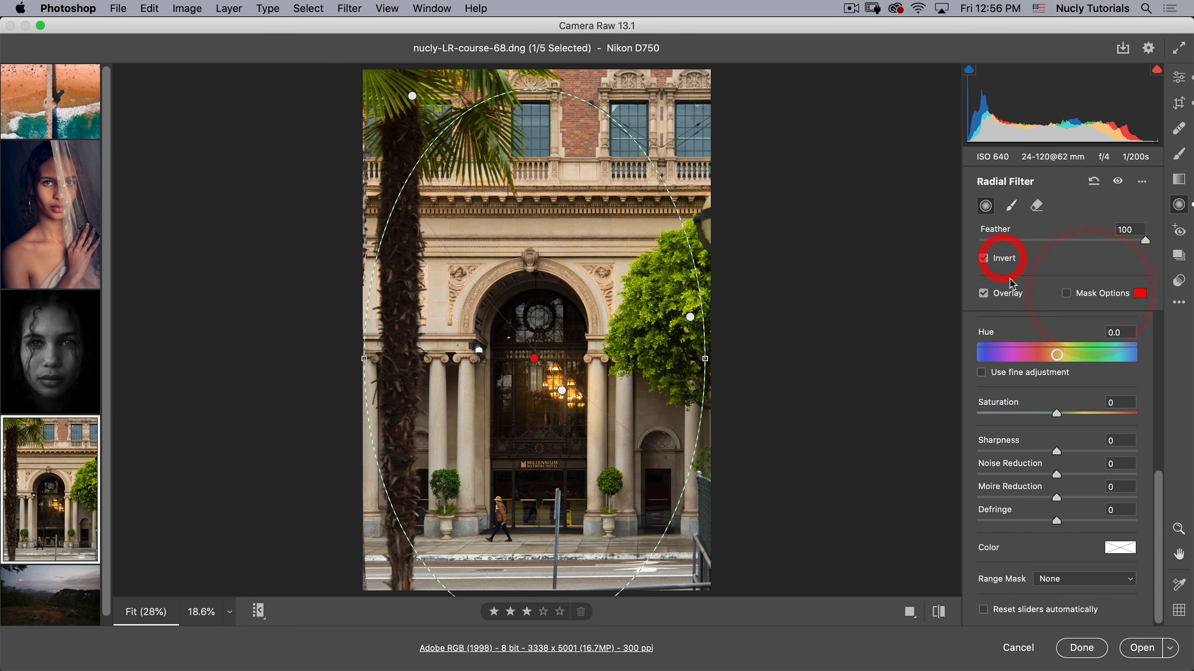
click(1081, 297)
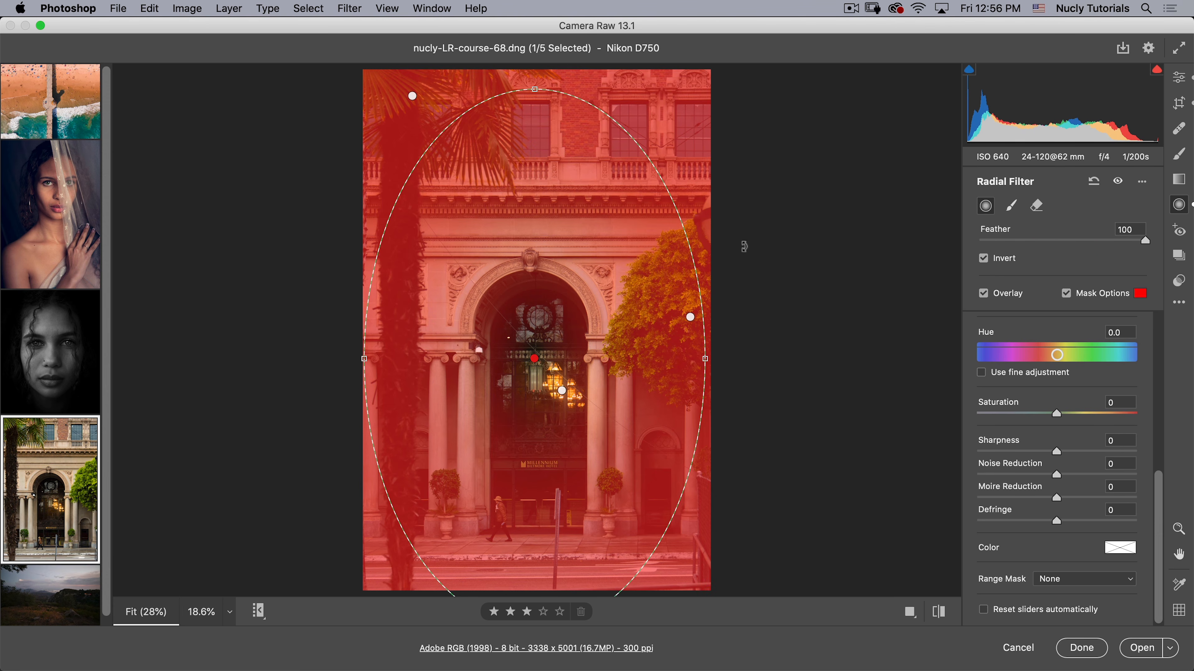
drag(1118, 245, 1053, 248)
click(1097, 294)
click(1000, 295)
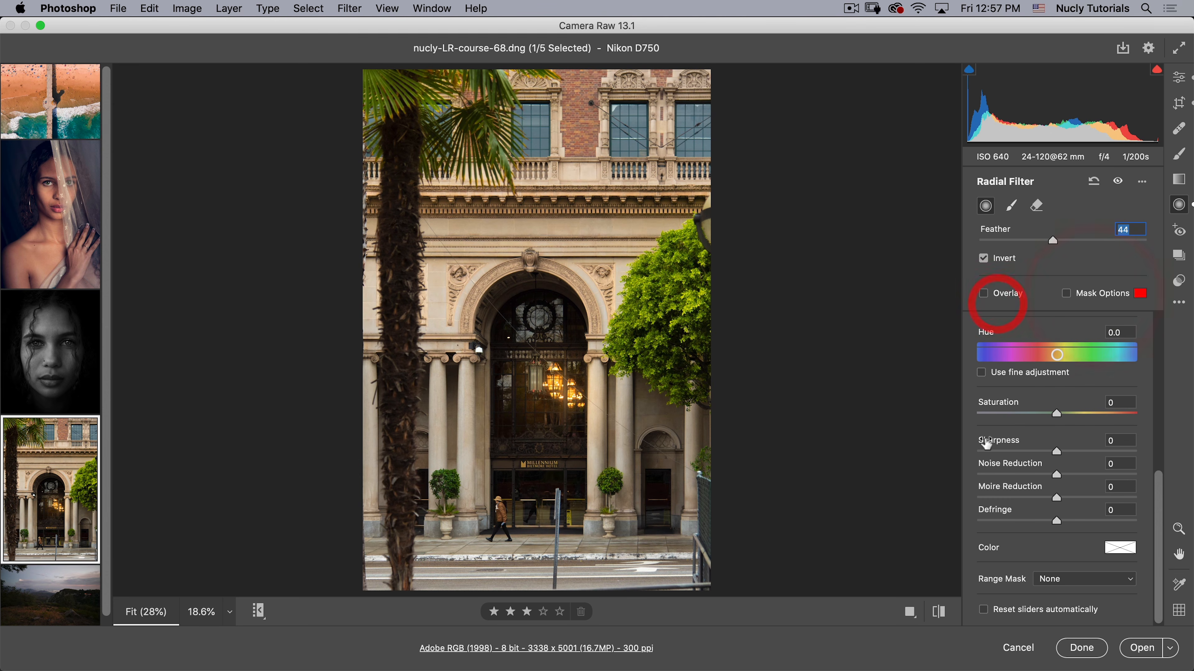
Step: Darken and cool the area outside the facade ellipse with exposure -0.70 and temperature -8
click(1161, 459)
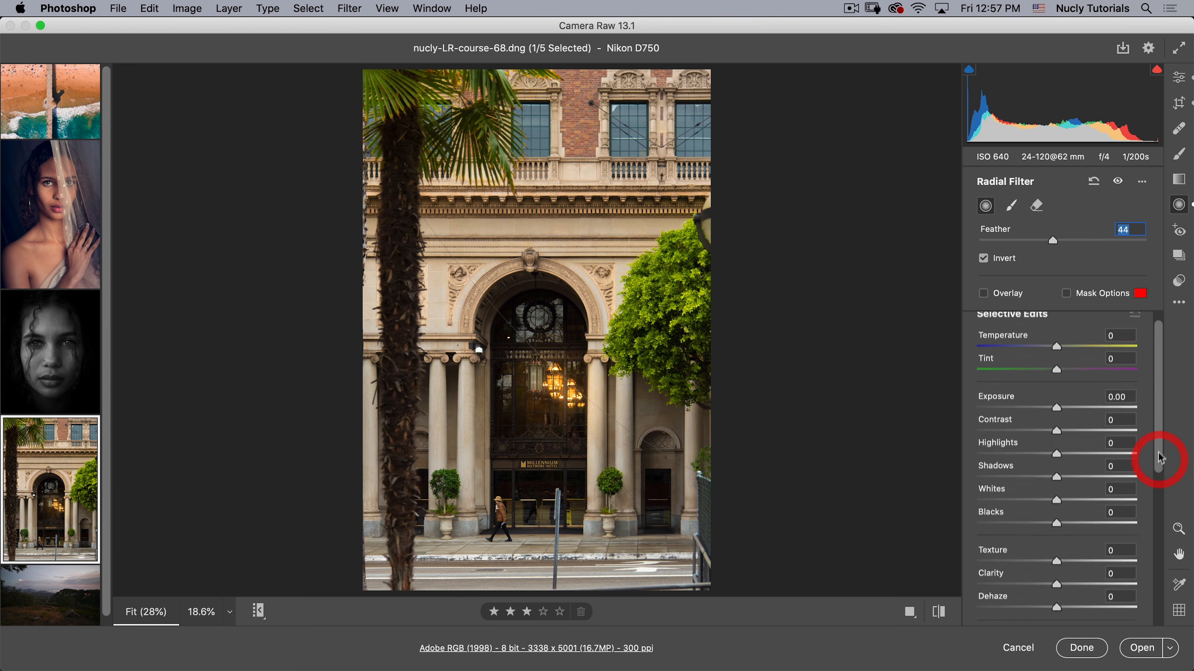
drag(1058, 422, 1043, 421)
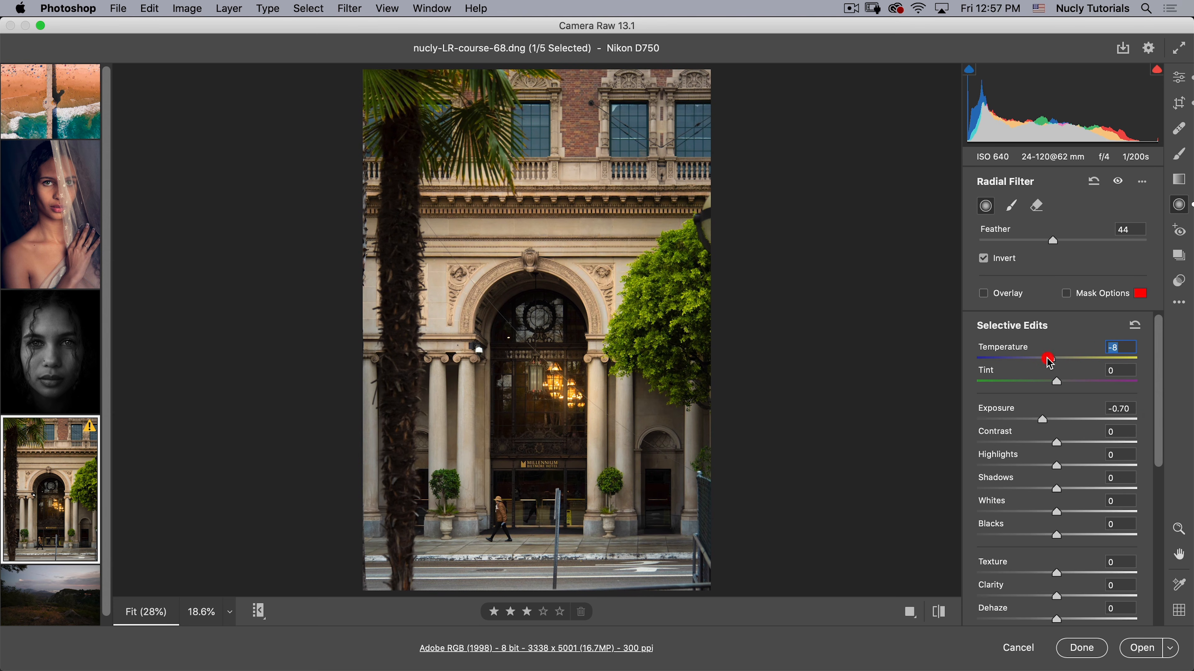
scroll(1161, 411, down, 2)
scroll(1160, 376, up, 2)
click(1159, 357)
scroll(1161, 387, down, 10)
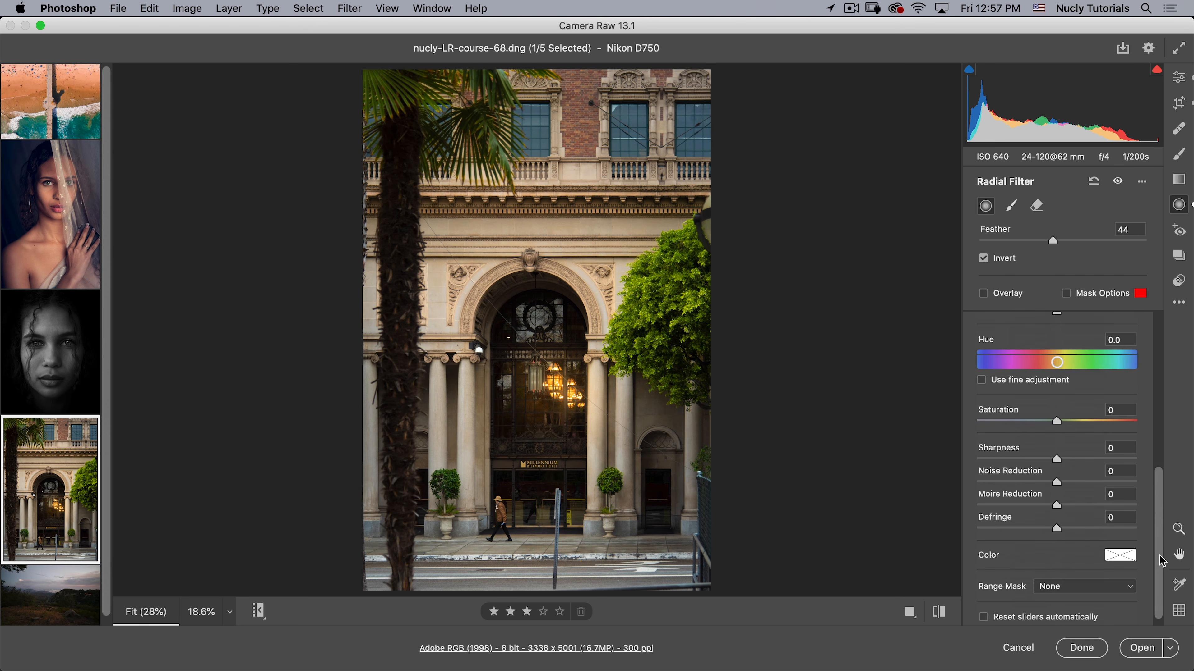
click(1159, 581)
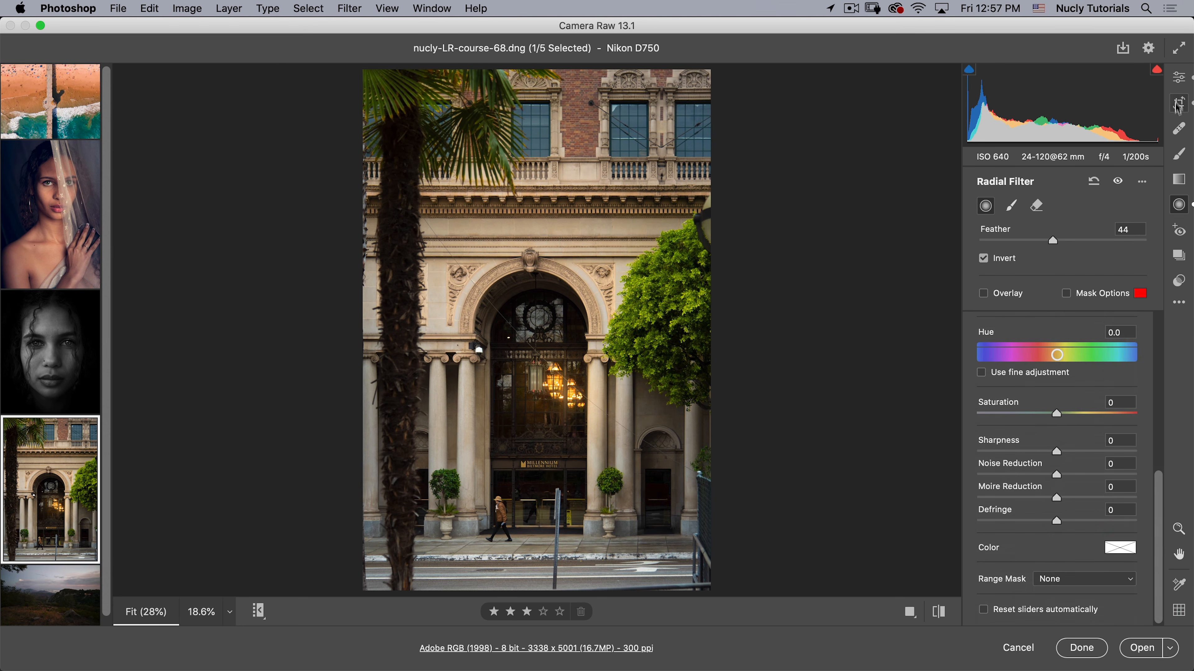
Step: Return to the global edit settings and use Color Grading to tint the midtones yellow with hue 49 and saturation 99
click(1179, 77)
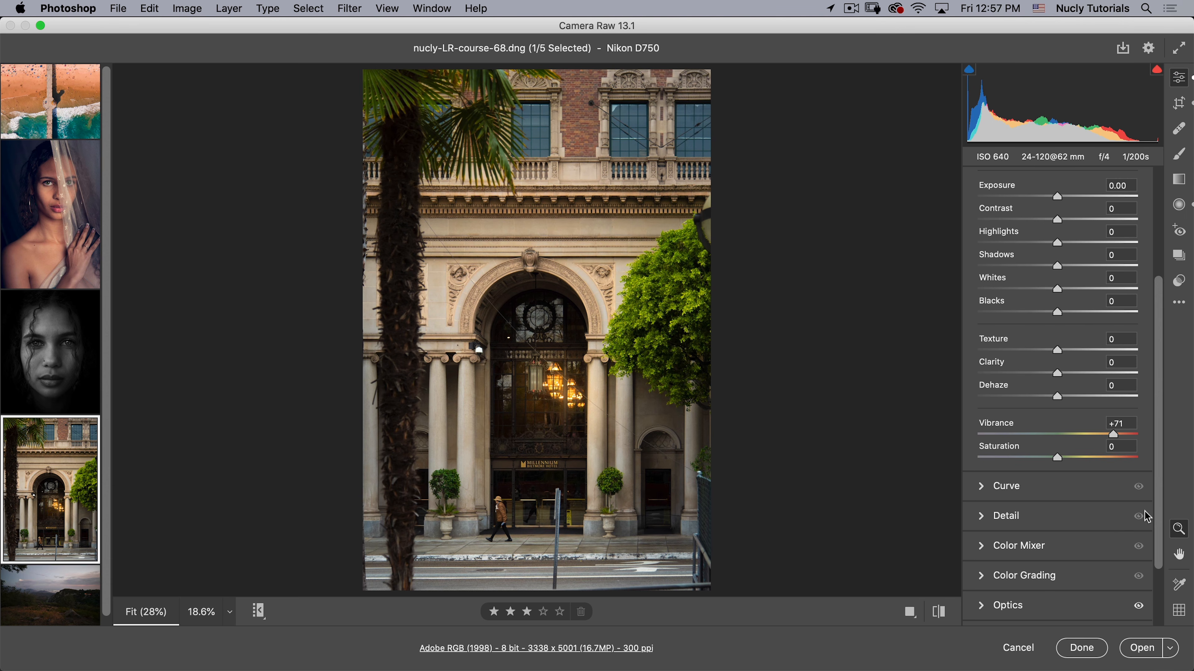
scroll(1161, 505, down, 3)
click(985, 465)
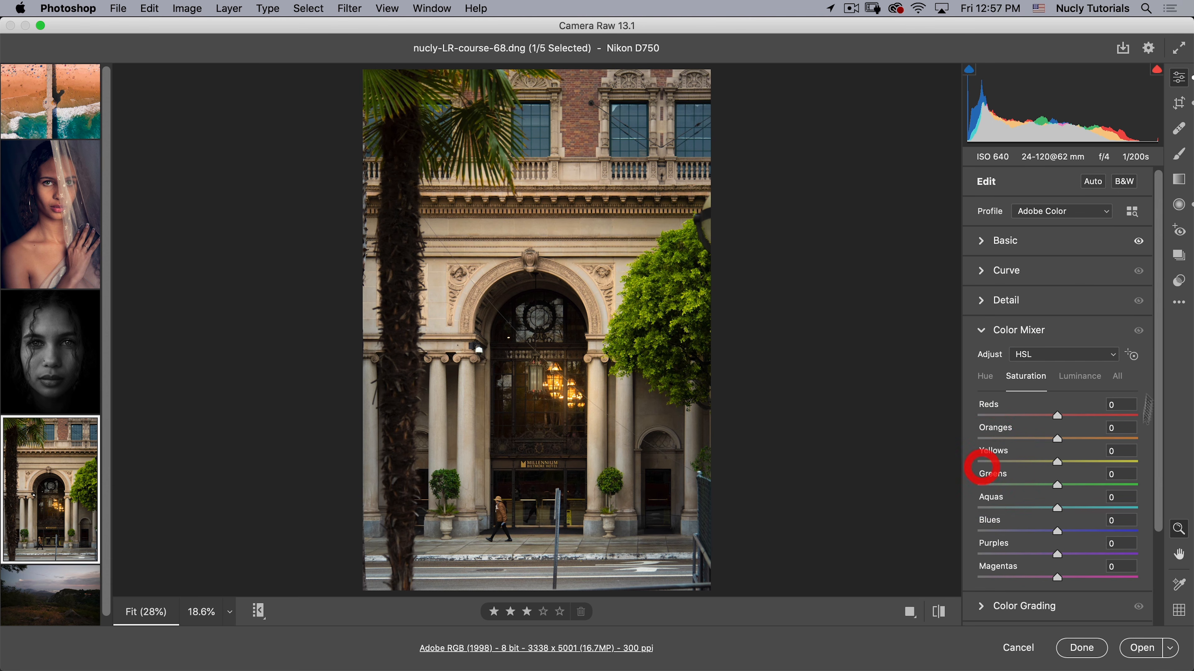
click(982, 331)
click(982, 360)
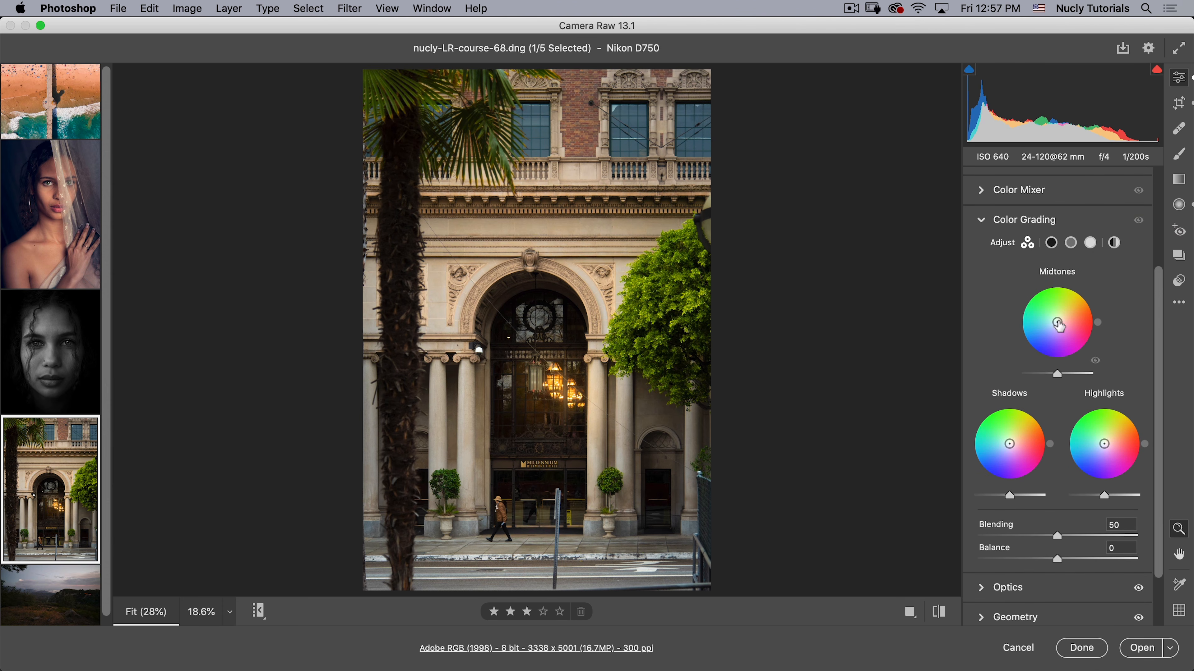
drag(1058, 325, 1077, 303)
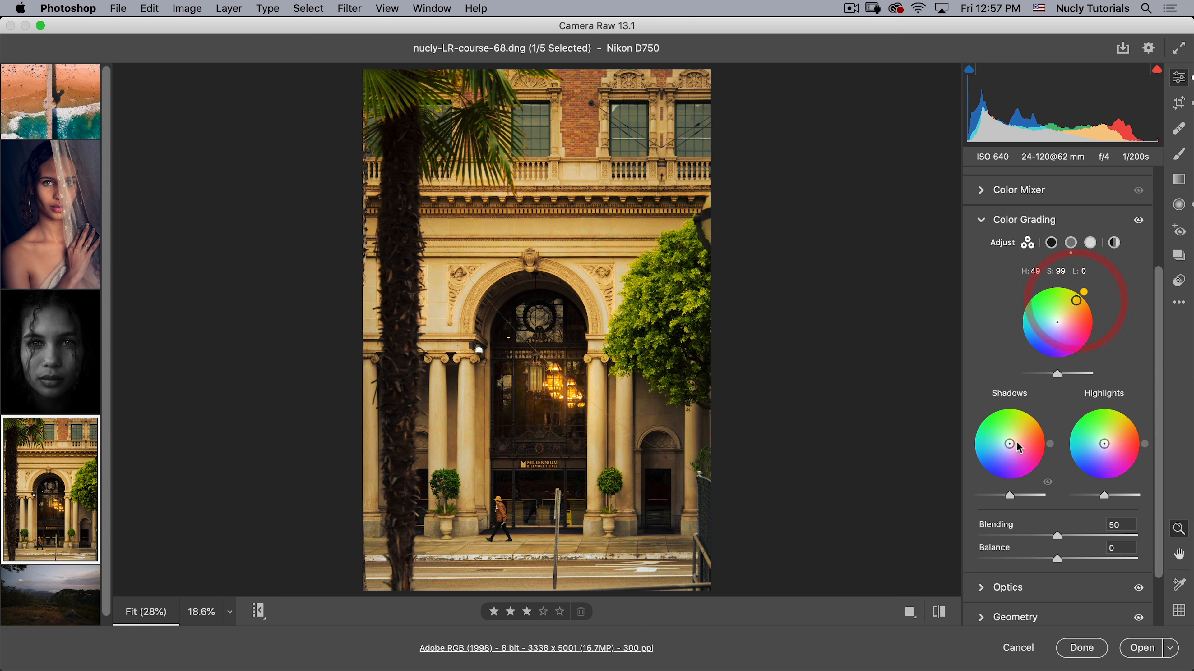
Step: Tint the shadows blue with hue 235 and saturation 81, and the highlights yellow with hue 52 and saturation 100
drag(1010, 444, 995, 465)
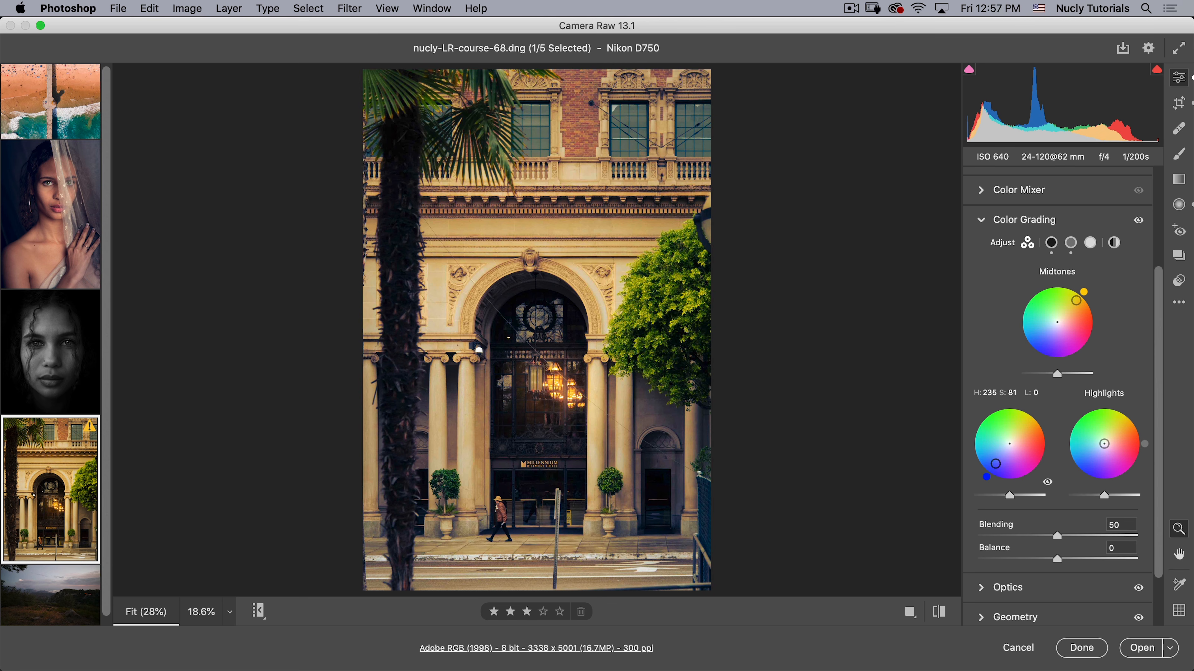
drag(994, 465, 995, 463)
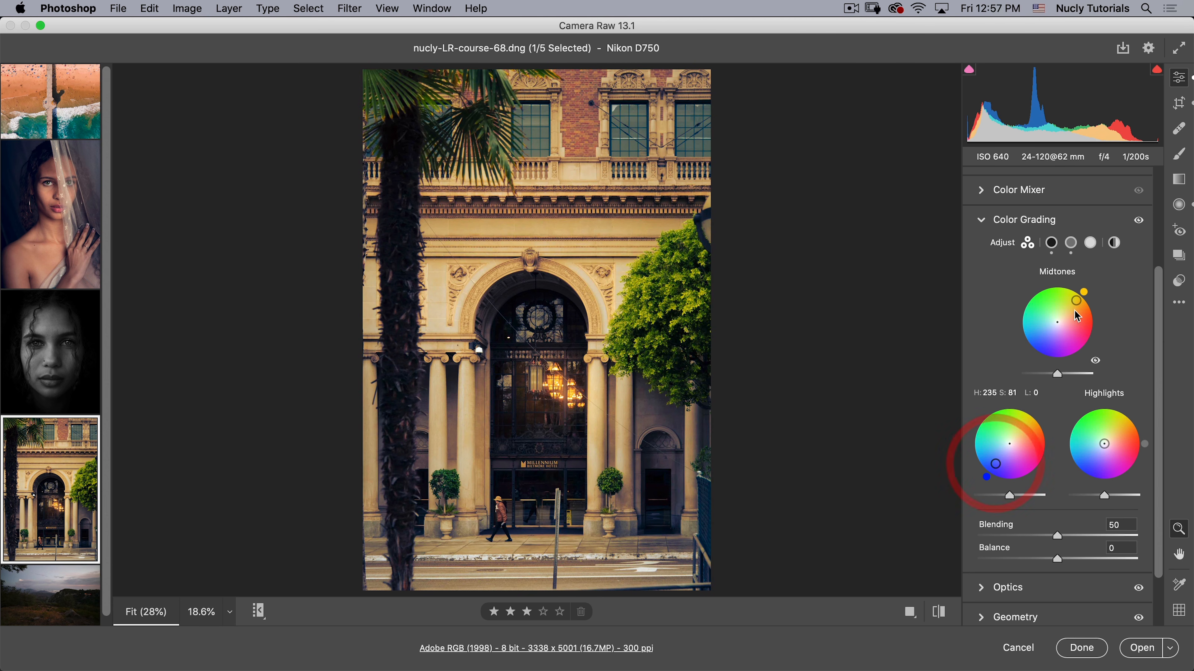
drag(1104, 444, 1121, 421)
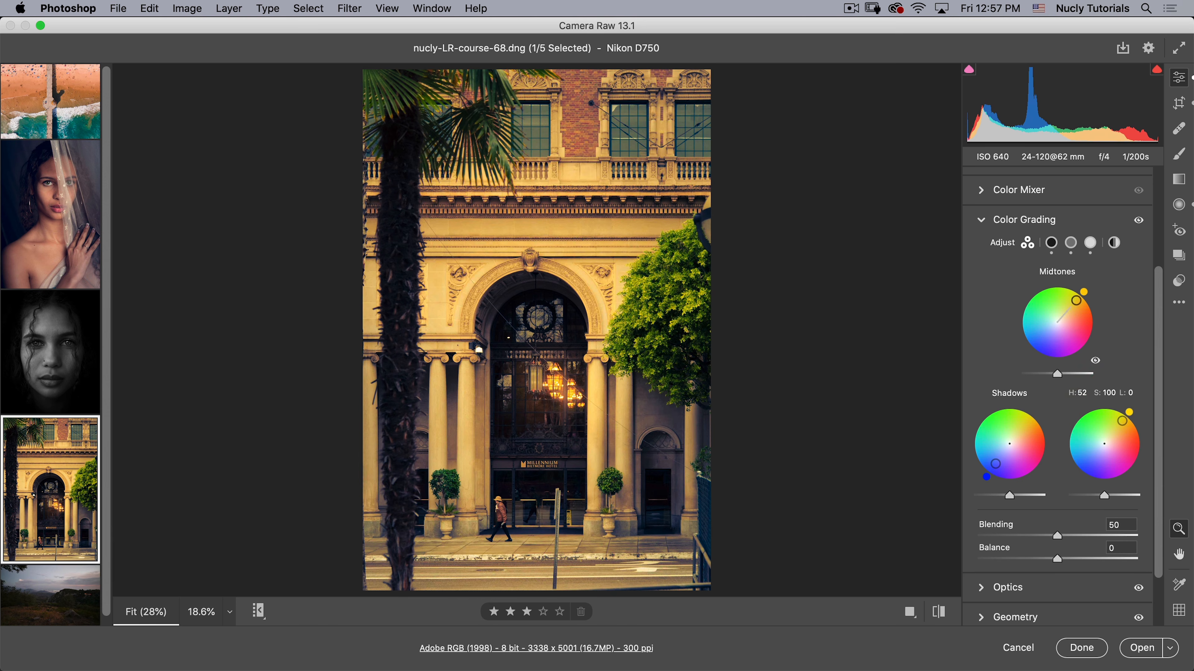
Step: Remove the color tint from the midtones so their grading is neutral
drag(1076, 300, 1056, 322)
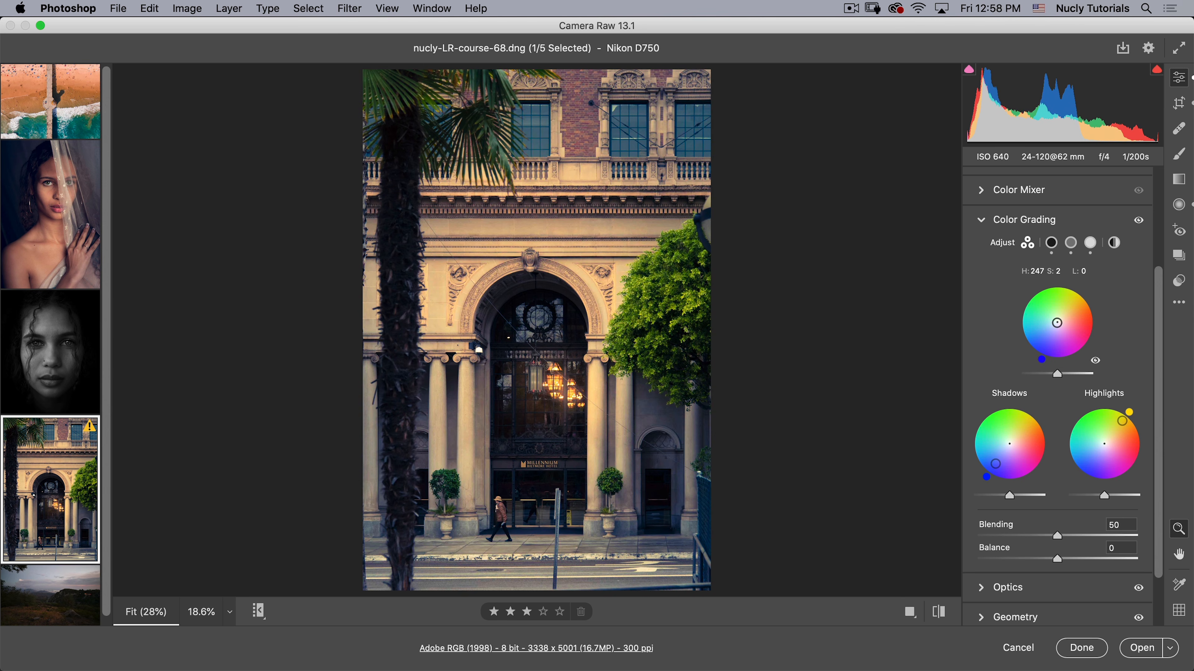
key(alt)
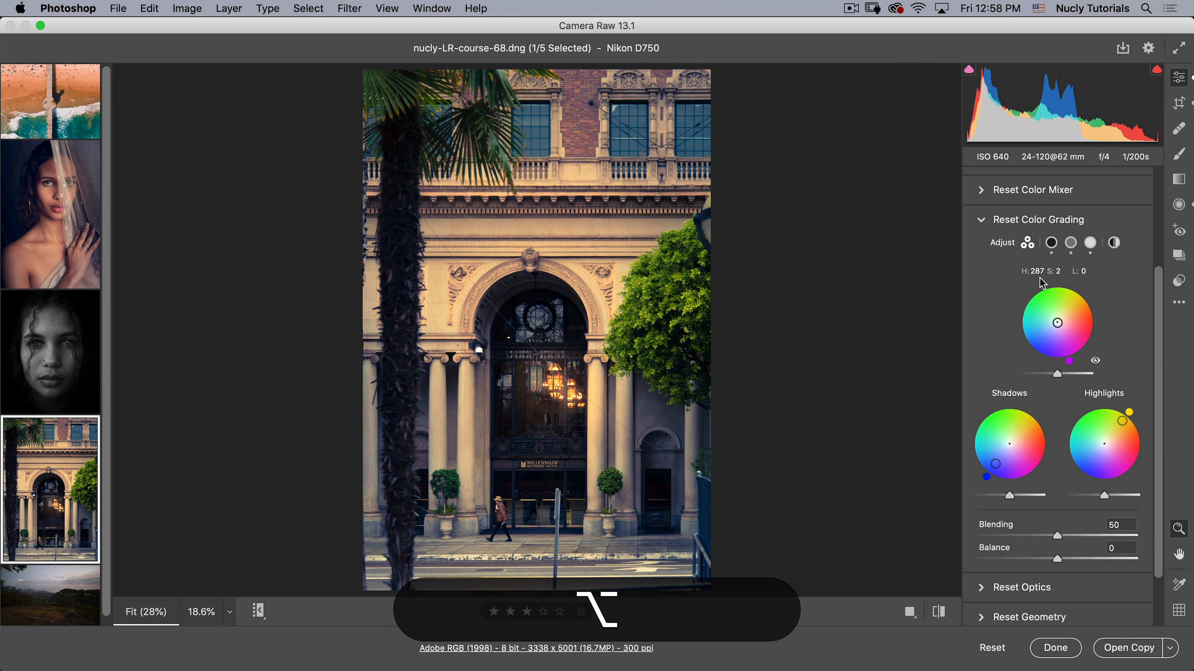
double_click(1058, 323)
click(1069, 331)
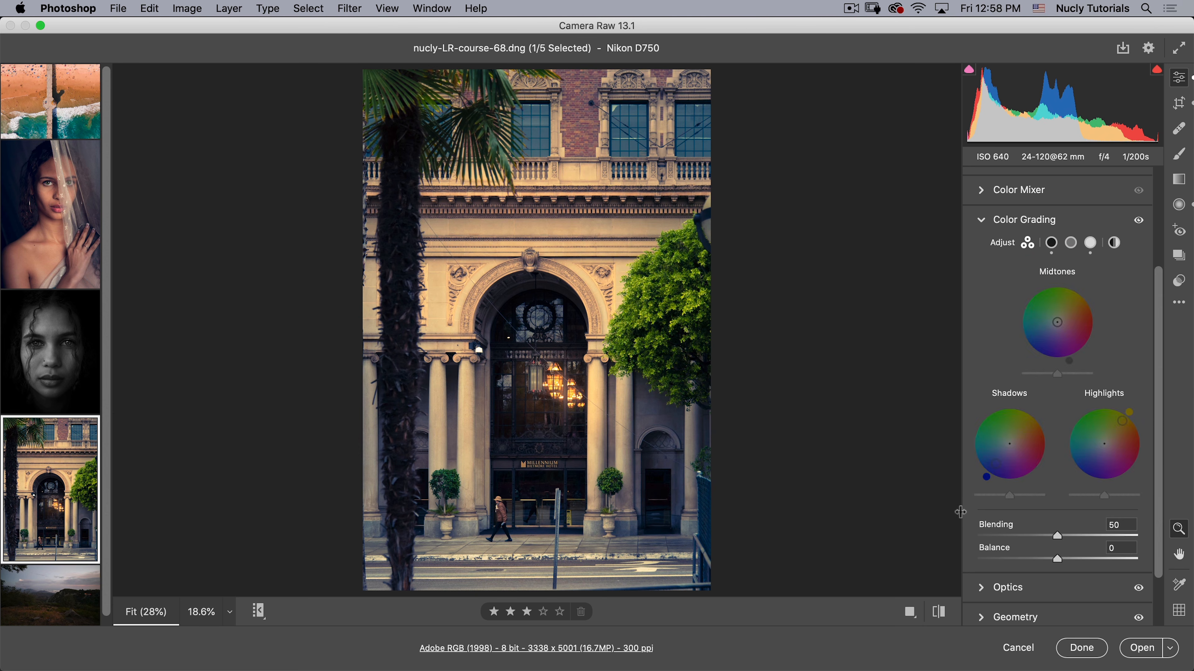
Step: Strengthen the blue shadow tint to saturation 100 at hue 235 and raise the shadow luminance to 38
drag(1013, 496, 1020, 499)
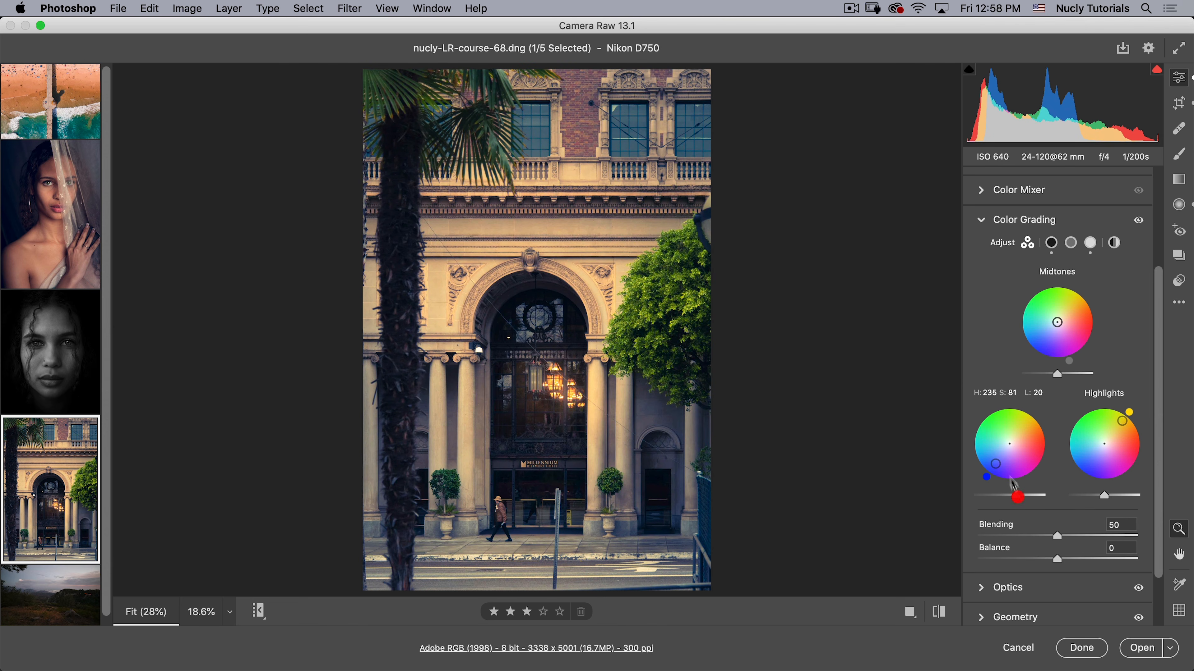
mouse_move(1011, 477)
mouse_down()
mouse_move(994, 466)
mouse_move(1009, 443)
mouse_move(992, 468)
mouse_up()
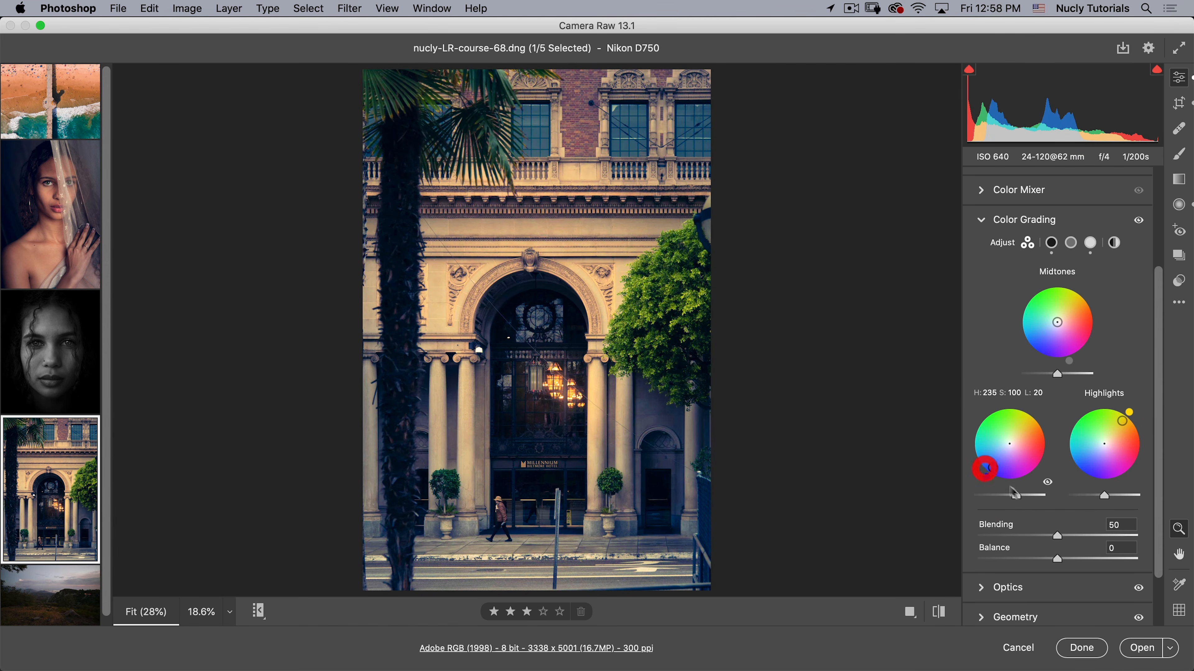
drag(1016, 495, 1025, 498)
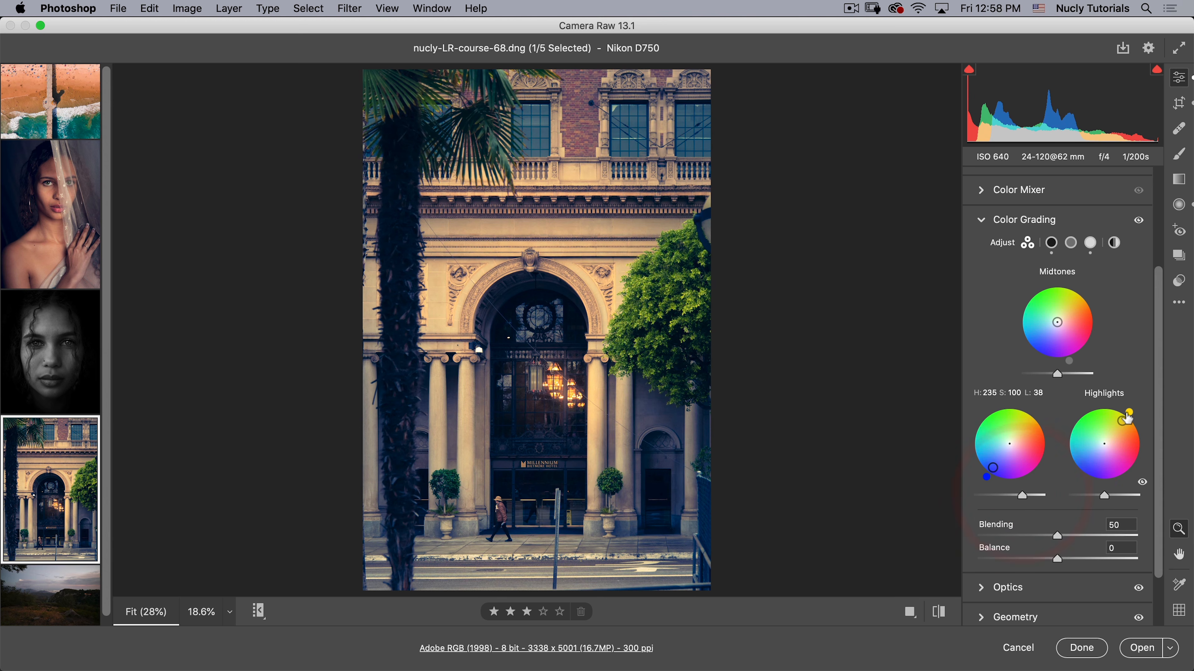
Step: Shift the highlight tint to hue 39 and saturation 57, and compare the building photo with and without color grading
mouse_move(1129, 417)
mouse_down()
mouse_move(1138, 460)
mouse_move(1123, 418)
mouse_move(1078, 413)
mouse_move(1066, 431)
mouse_move(1104, 482)
mouse_move(1138, 451)
mouse_move(1144, 420)
mouse_move(1133, 401)
mouse_move(1118, 433)
mouse_up()
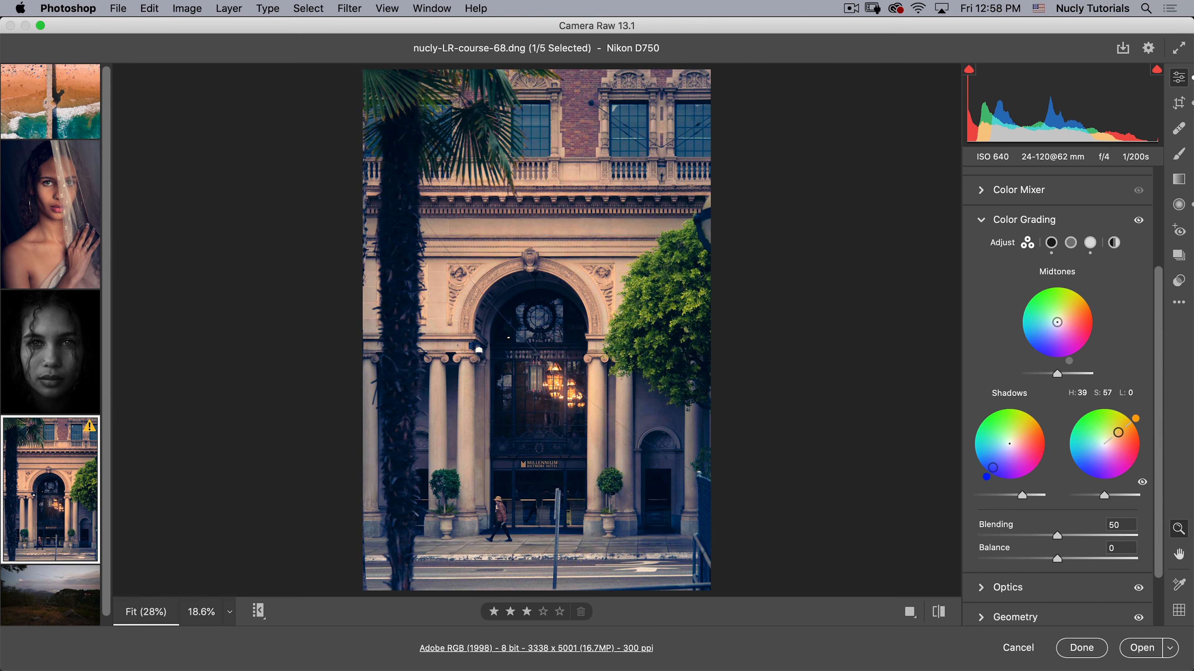
click(1139, 220)
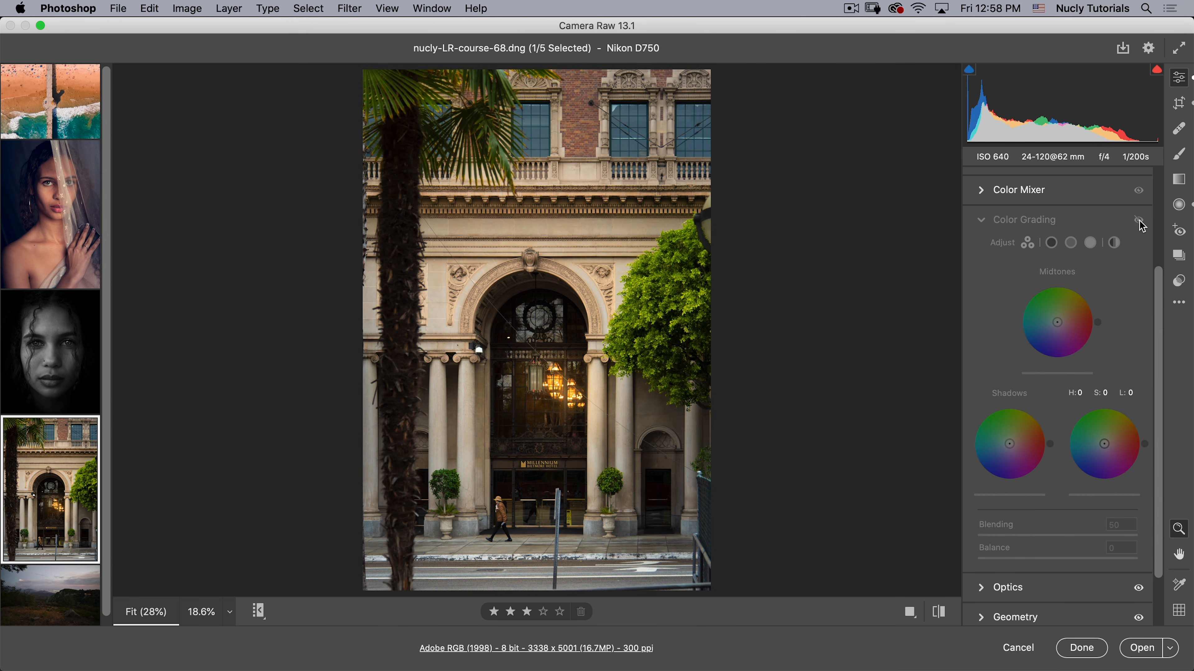
click(1140, 221)
click(1140, 221)
click(1140, 221)
click(1140, 221)
click(1140, 221)
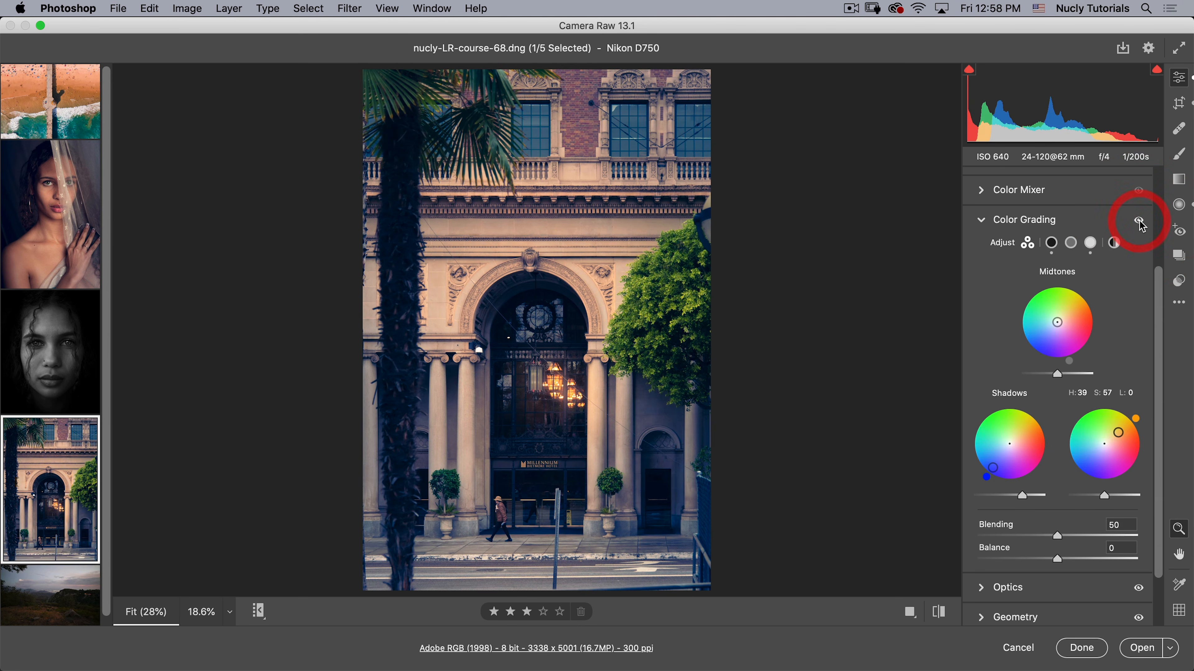
click(1140, 221)
click(1140, 221)
click(1140, 221)
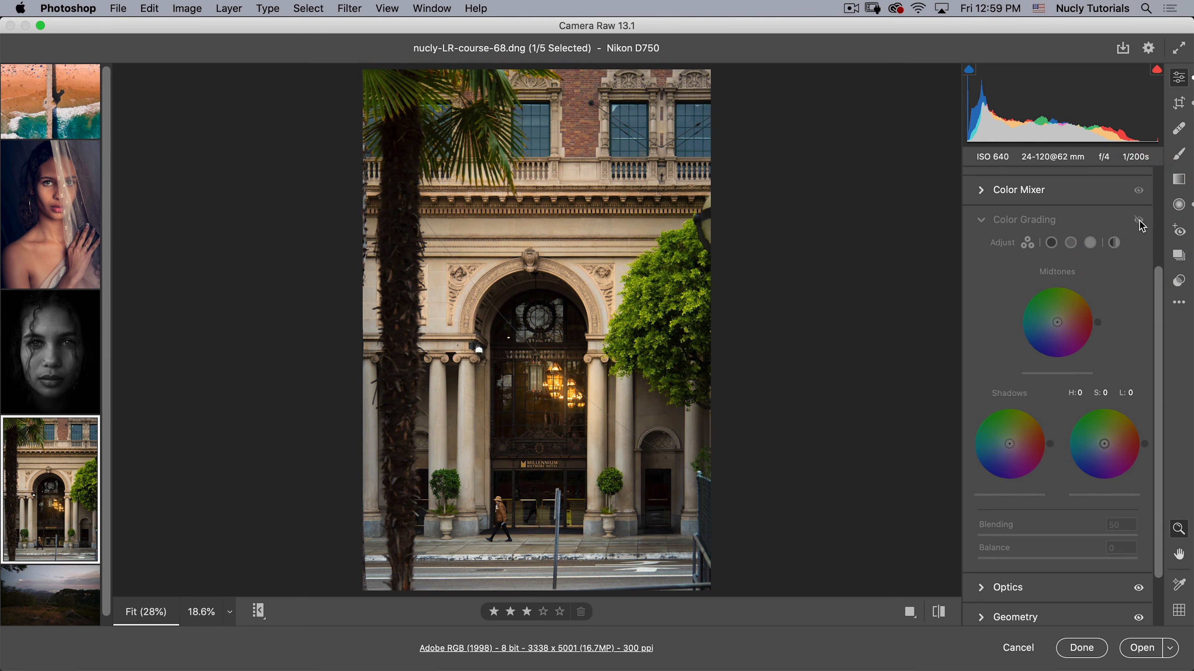
click(1140, 222)
click(1139, 220)
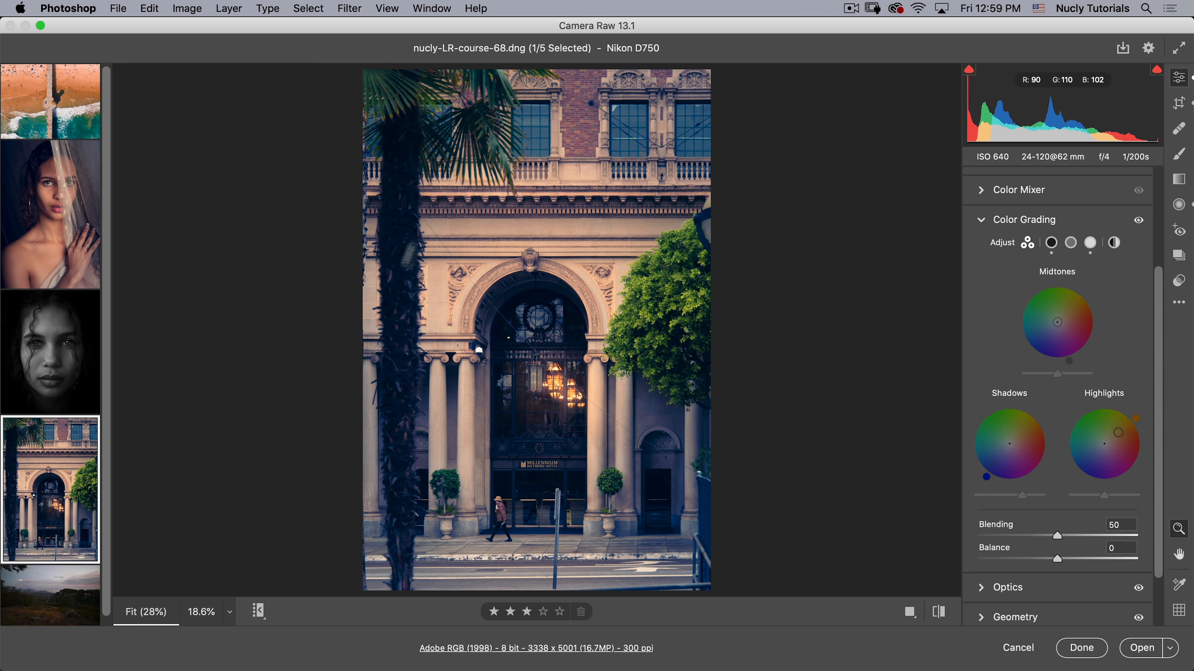
click(1139, 220)
Step: Add a global orange color grade with hue 26 and saturation 39, and compare the photo with and without grading
click(1115, 244)
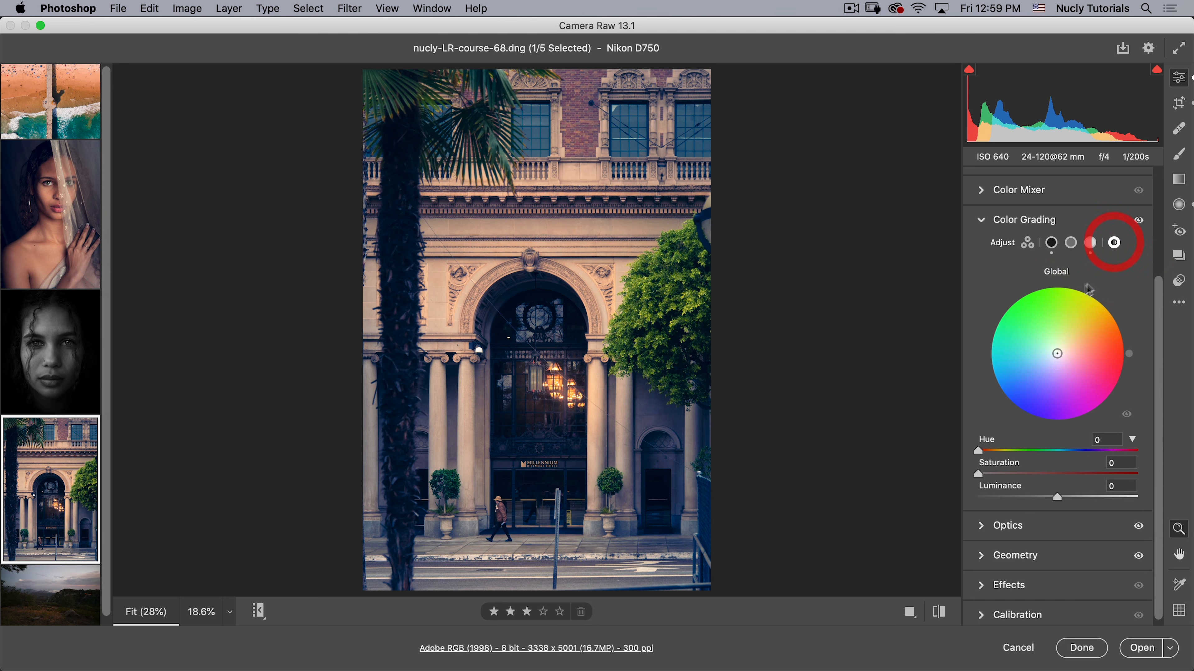
drag(1057, 356, 1082, 342)
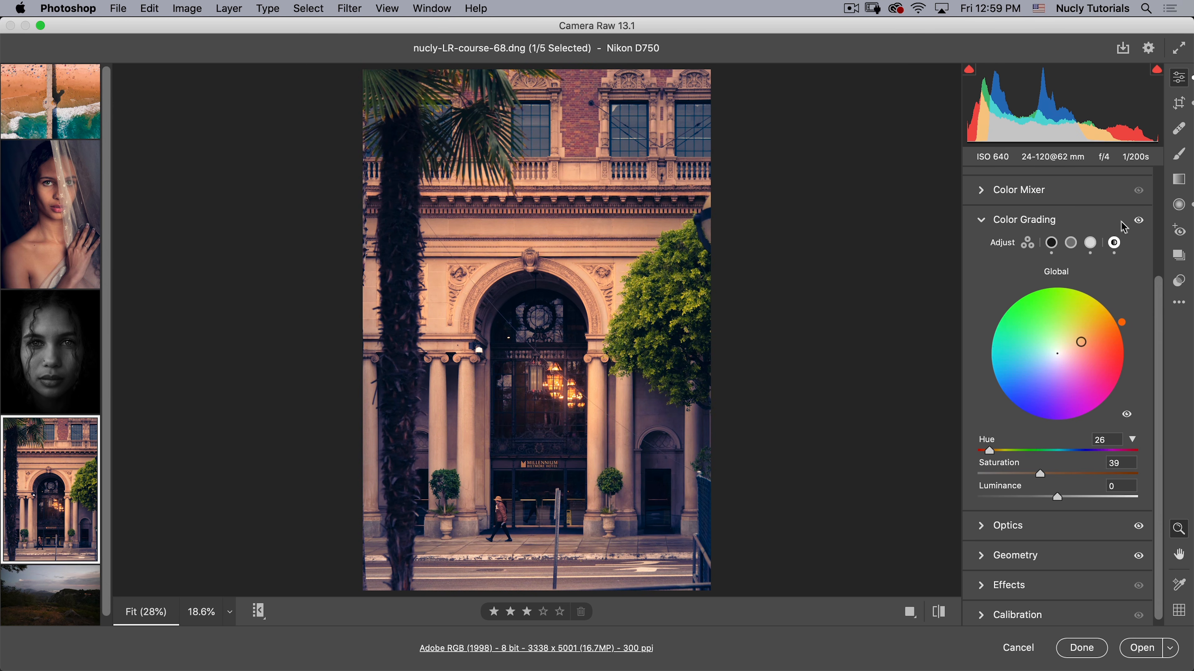
click(1140, 222)
click(1141, 222)
click(1140, 222)
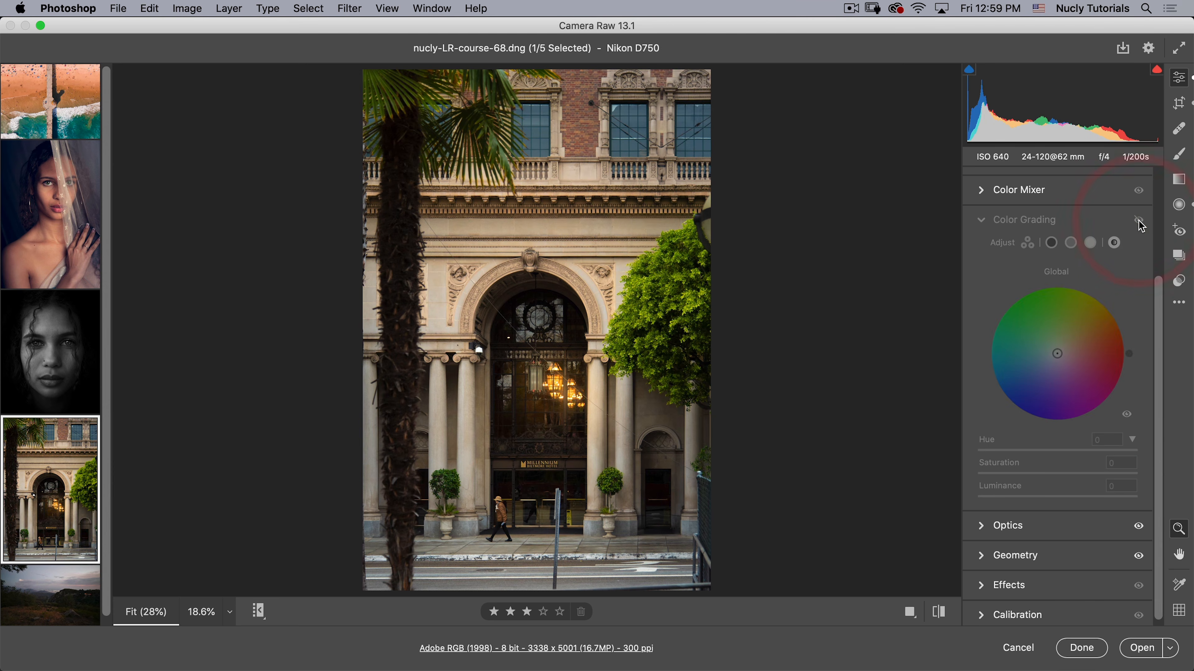
click(1141, 222)
click(1140, 221)
click(1140, 222)
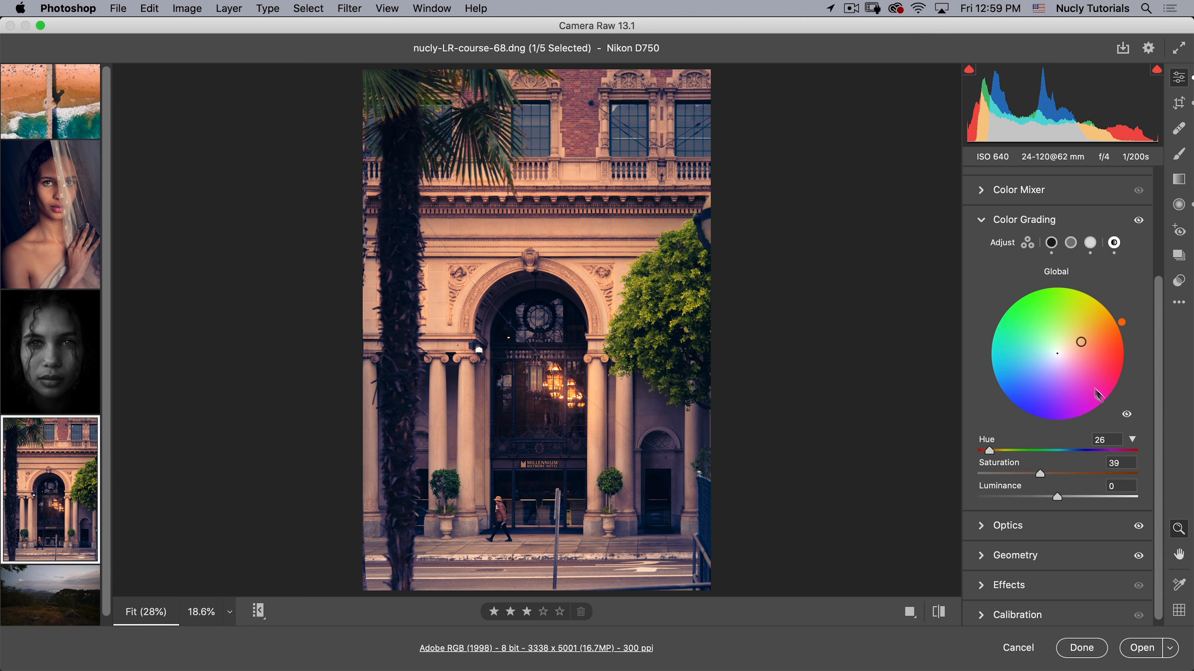
Step: Review the shadow, highlight and midtone color grading settings one by one, along with the three-way view
click(1029, 245)
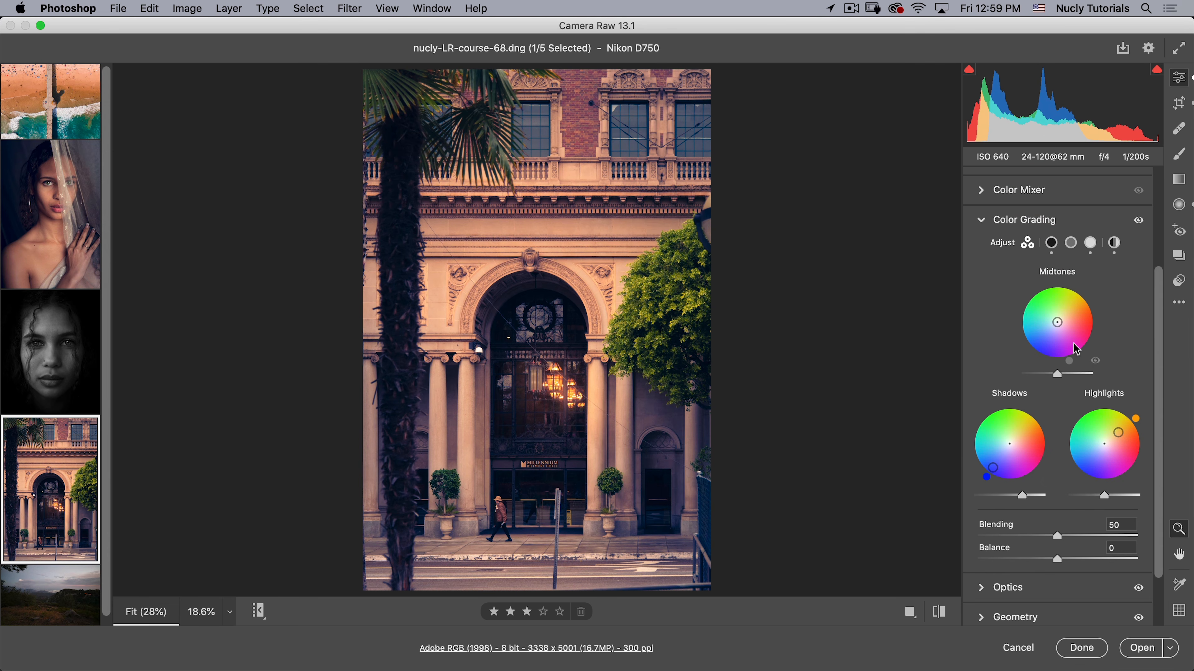
click(1052, 243)
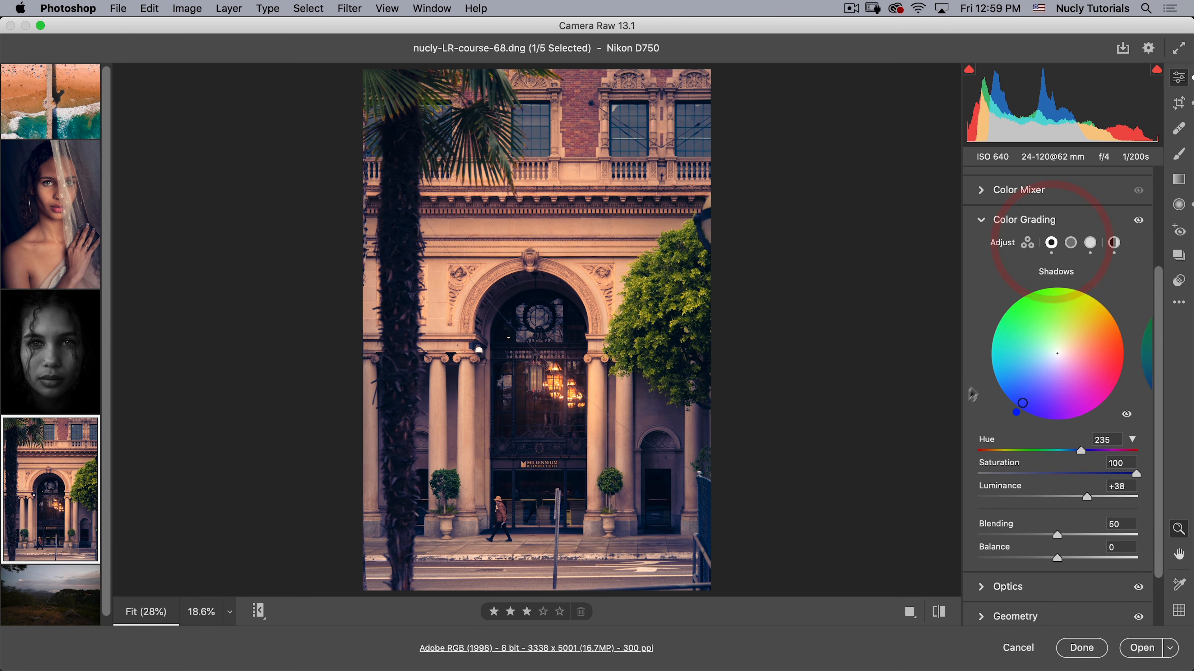
click(1071, 245)
click(1090, 243)
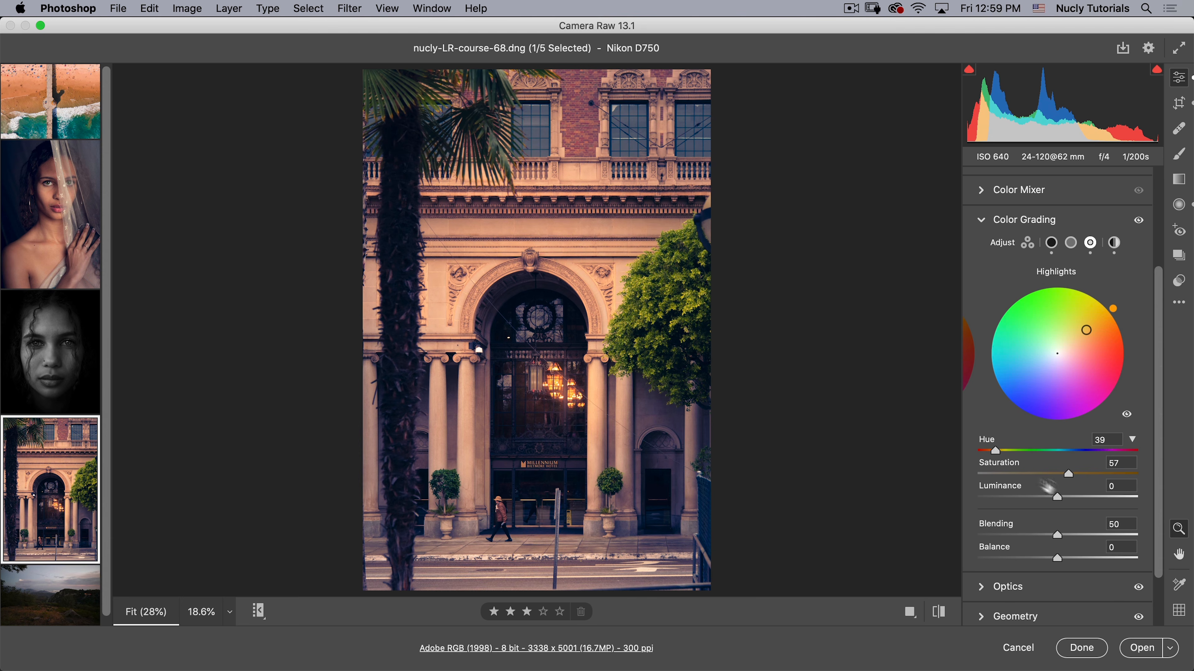
click(1029, 244)
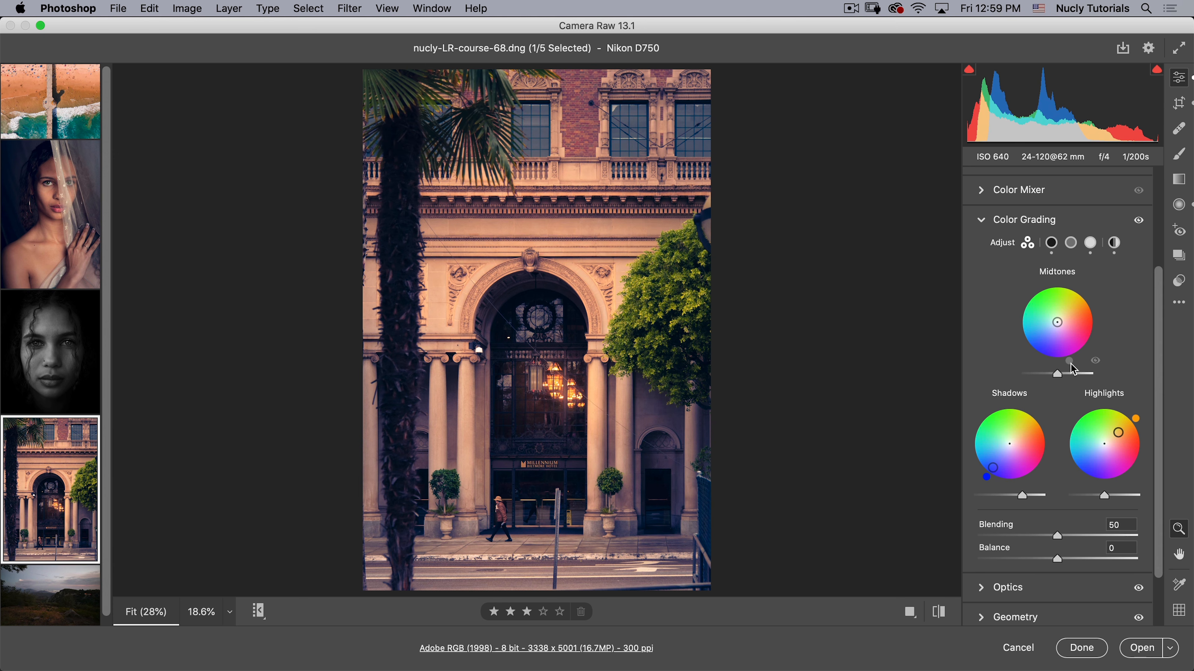
click(1071, 244)
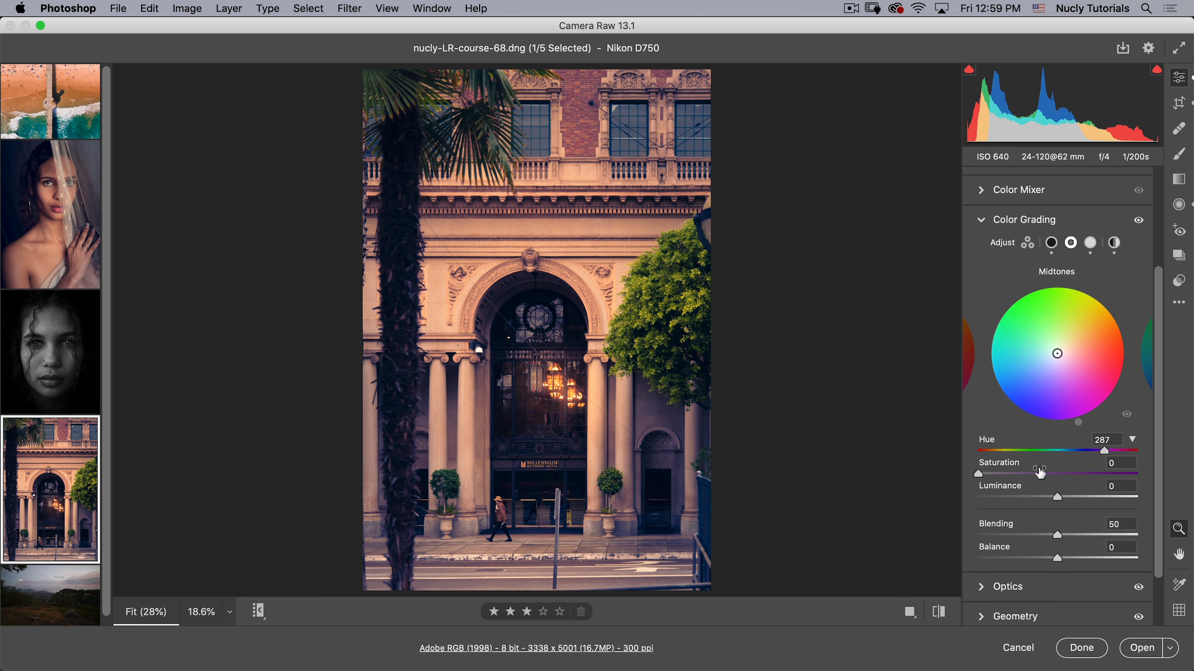
Step: Raise the black point of the blue channel curve to output 30
click(982, 219)
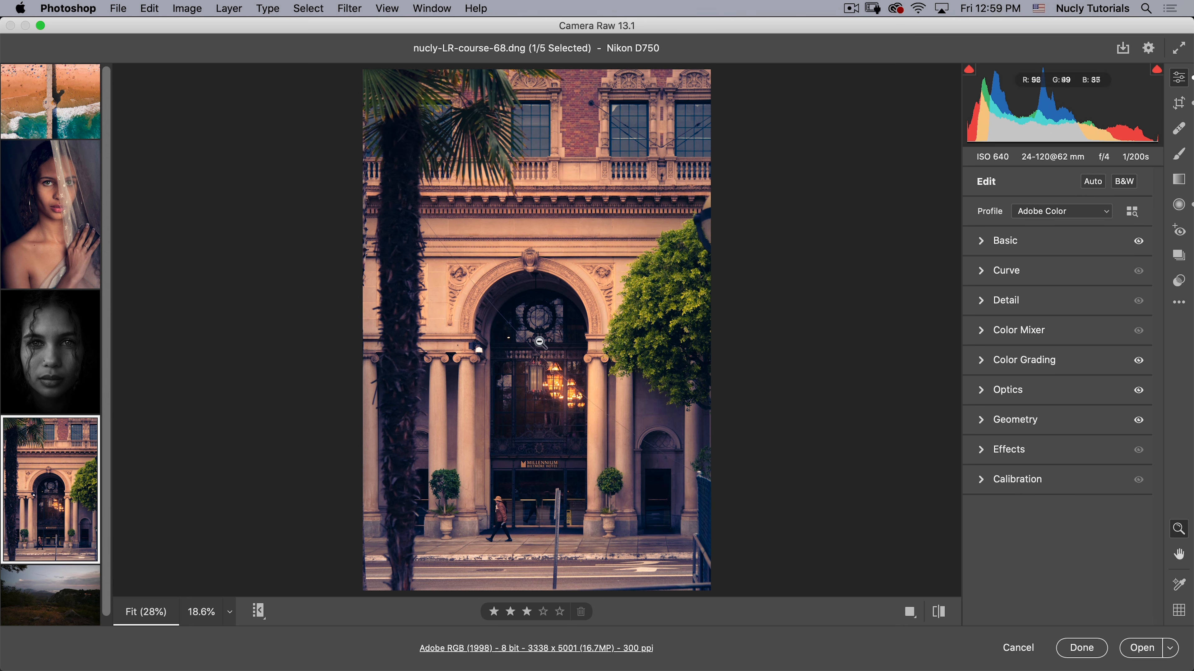
click(986, 275)
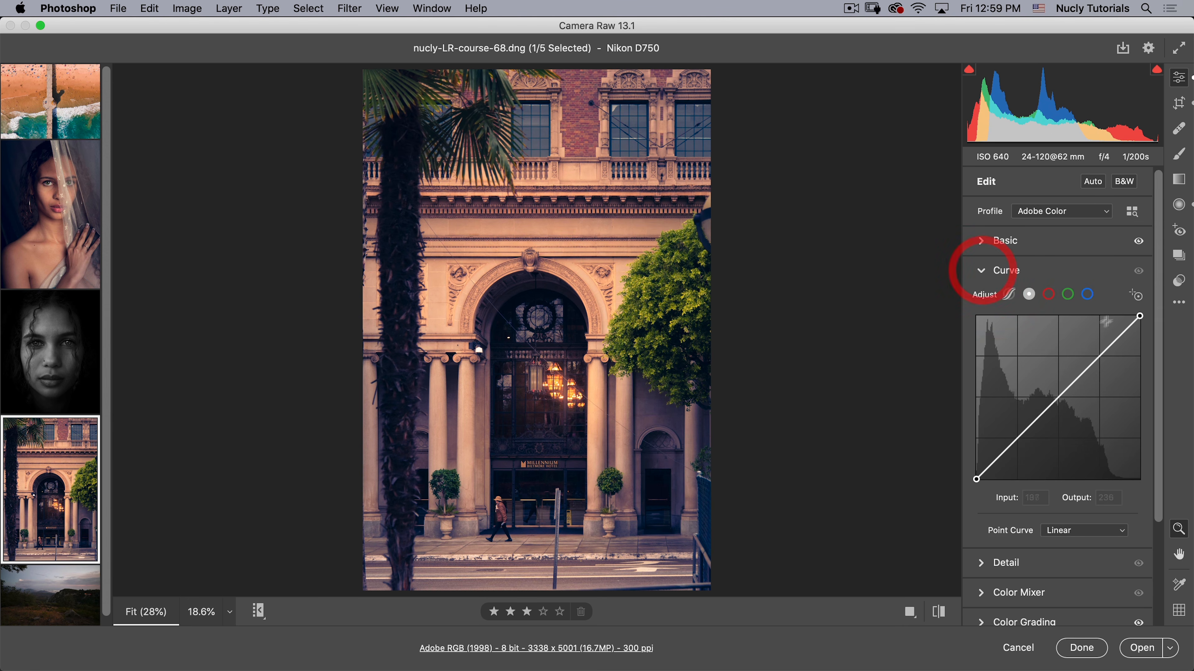
click(1088, 295)
drag(978, 480, 977, 460)
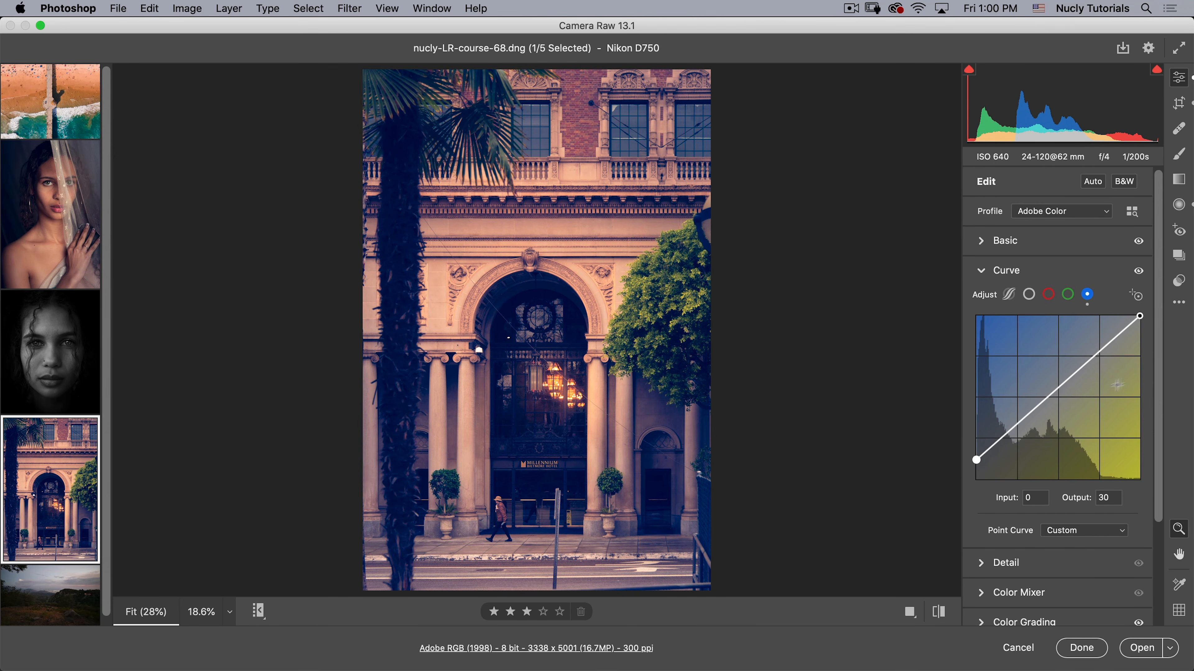
Step: Raise the luminance of the shadows to +100 in Color Grading
drag(1154, 311, 1151, 448)
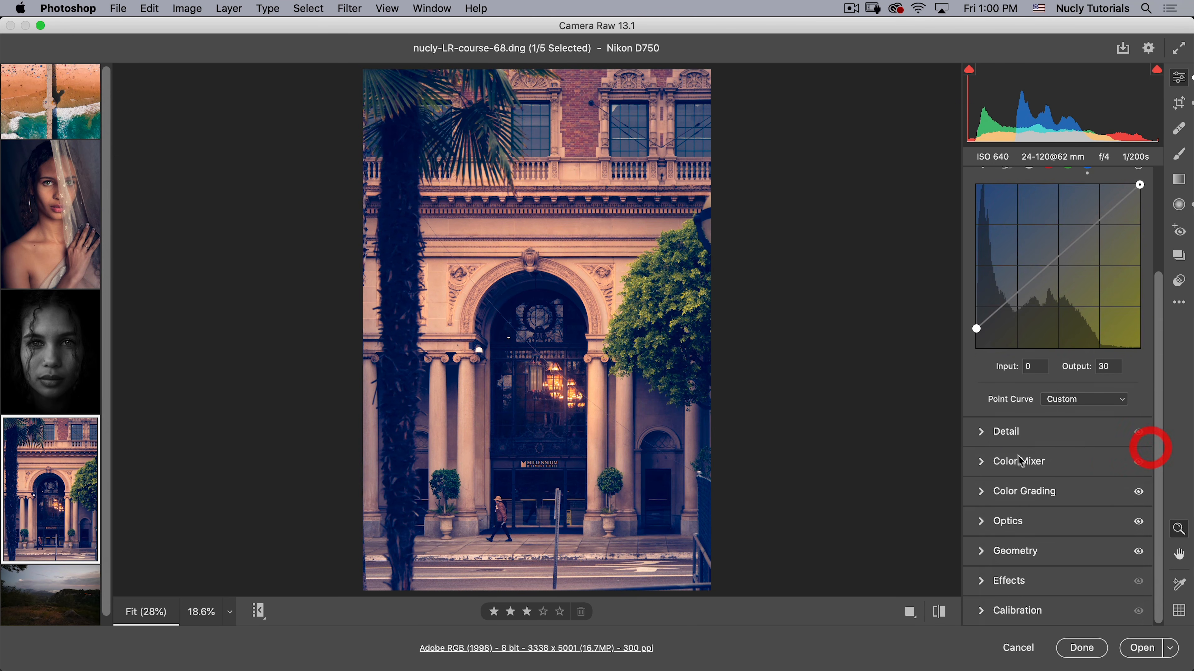
click(983, 493)
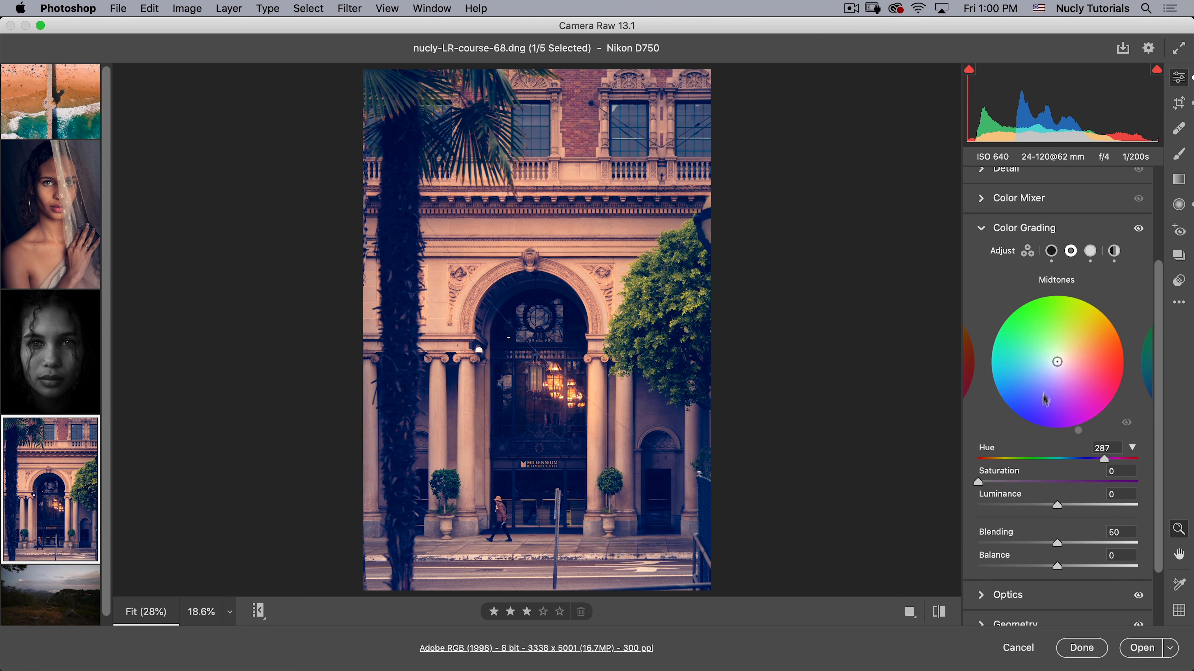
click(1051, 251)
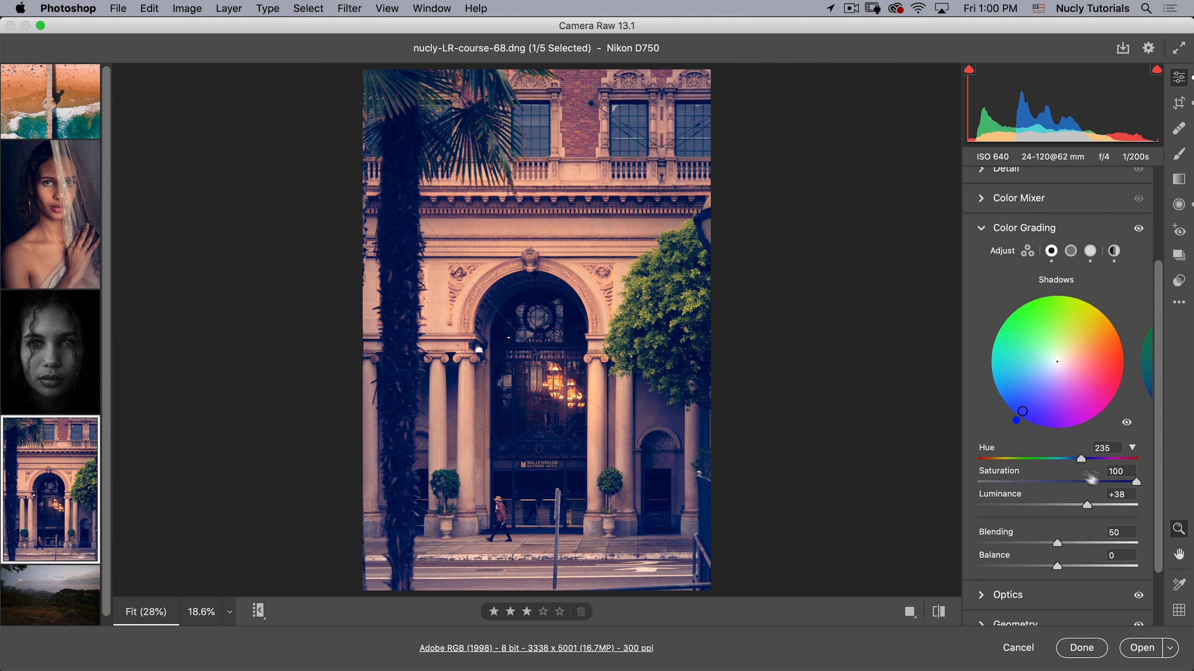
drag(1088, 507, 1157, 508)
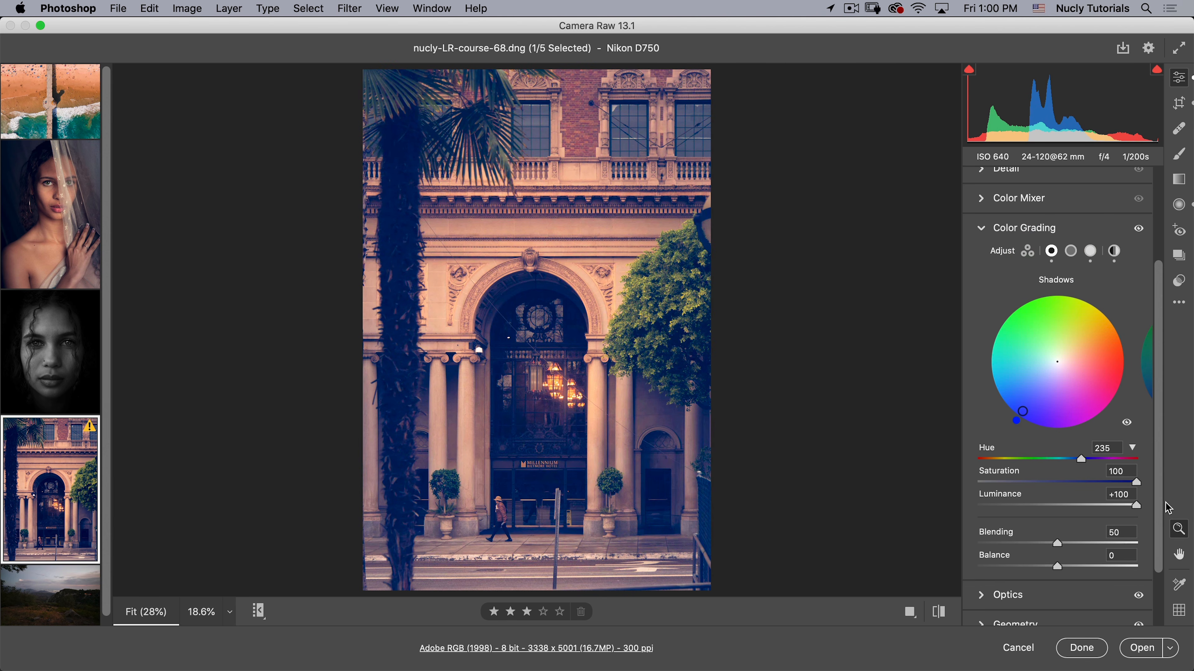
click(1172, 533)
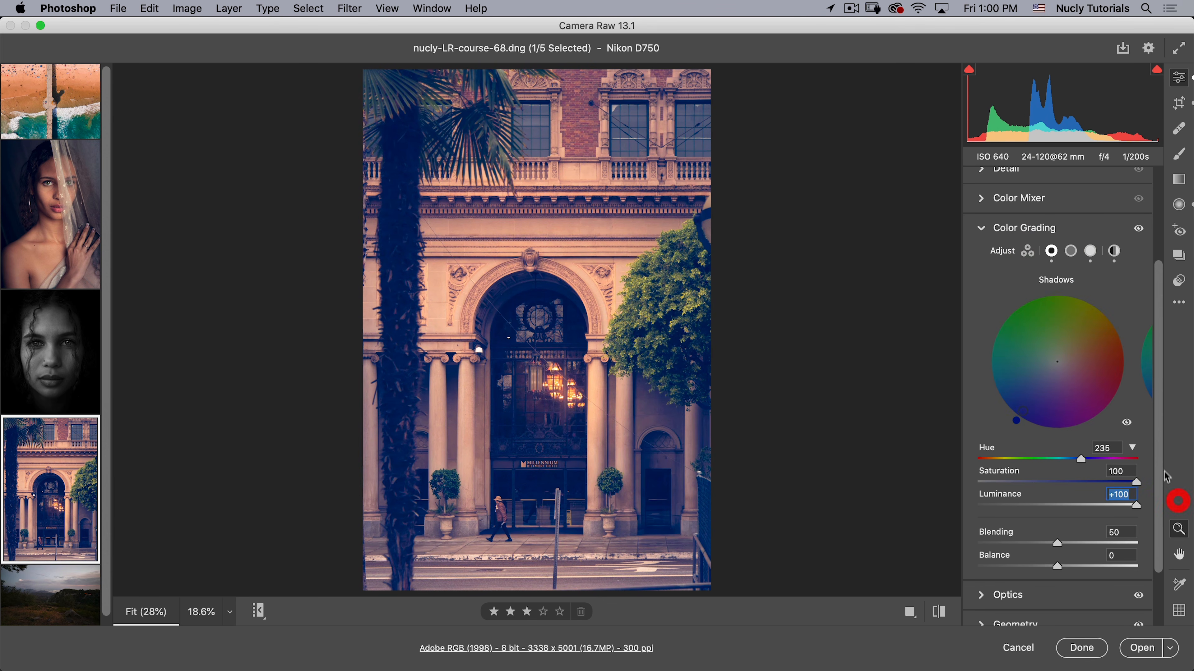
Step: Return the black point of the blue channel curve to output 0
scroll(1158, 459, up, 5)
click(1104, 358)
click(982, 270)
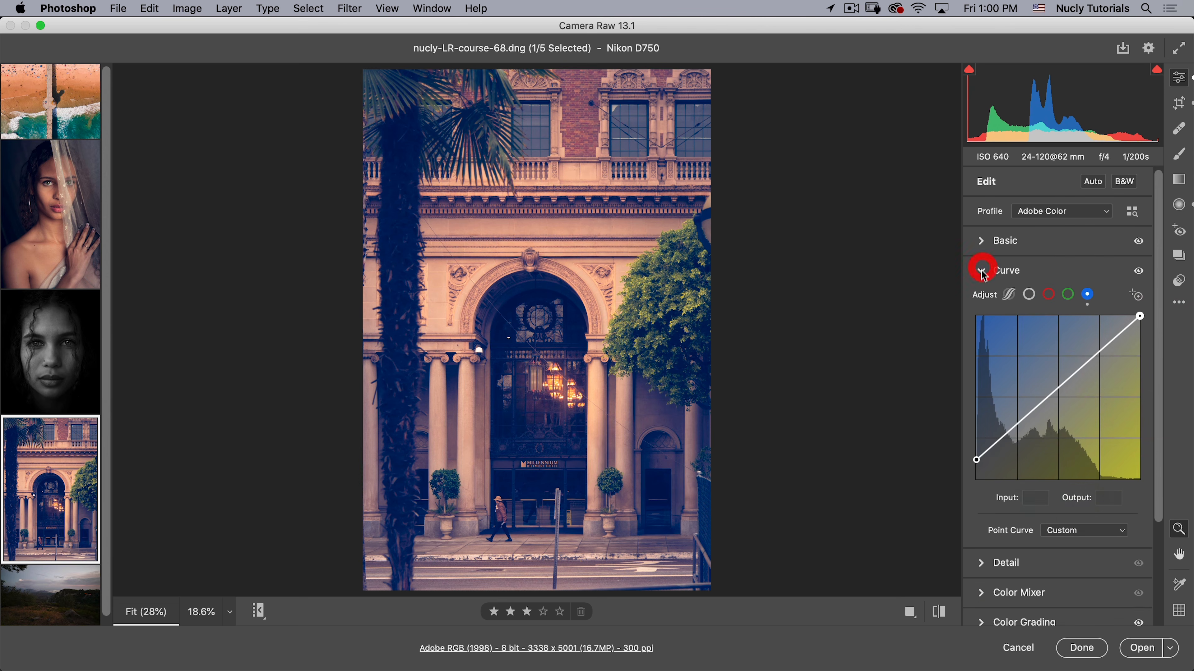
drag(977, 460, 942, 536)
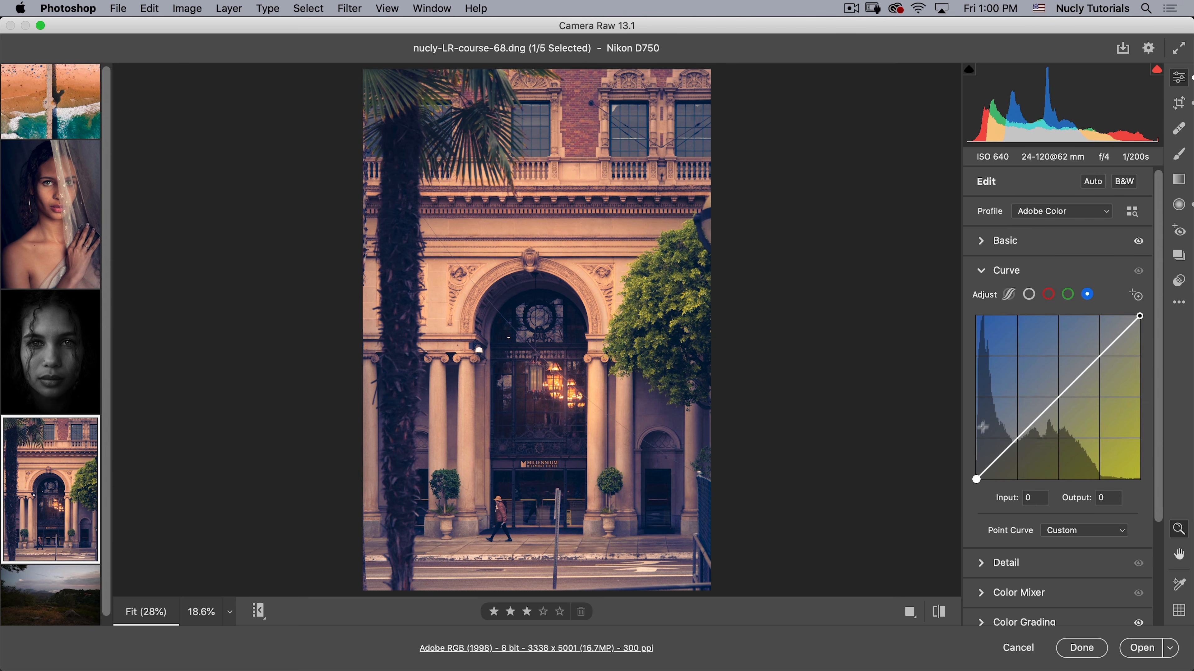
Step: Lower the luminance of the shadows in Color Grading to deepen the dark areas
drag(1159, 350, 1157, 506)
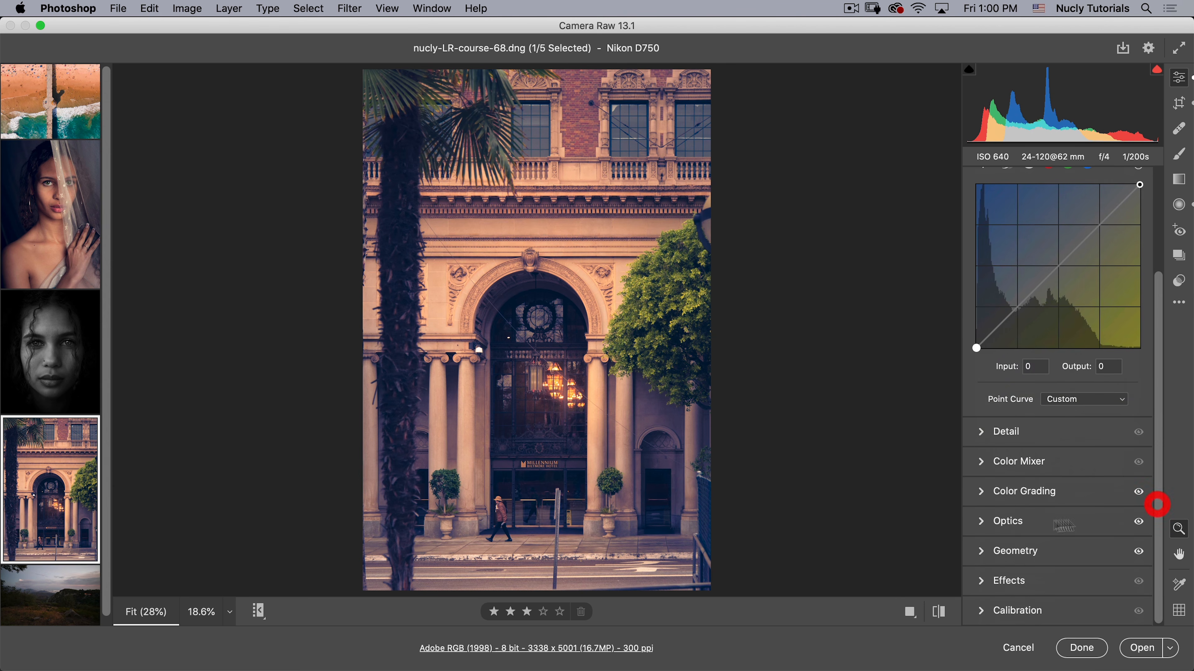
click(984, 527)
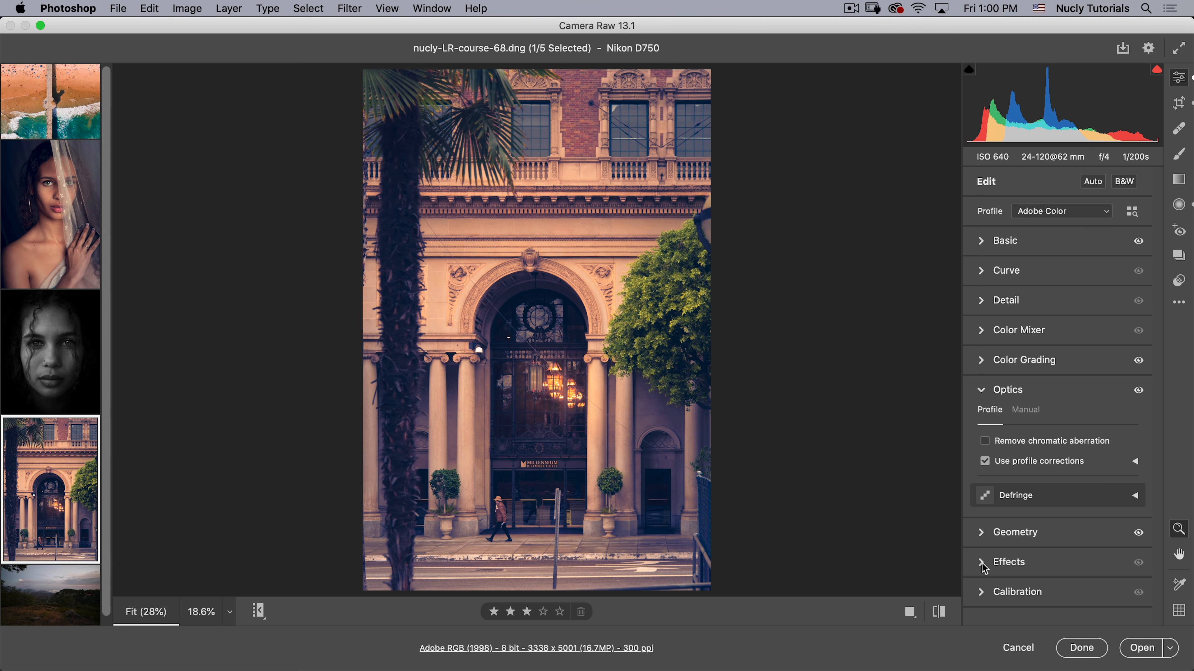
click(984, 369)
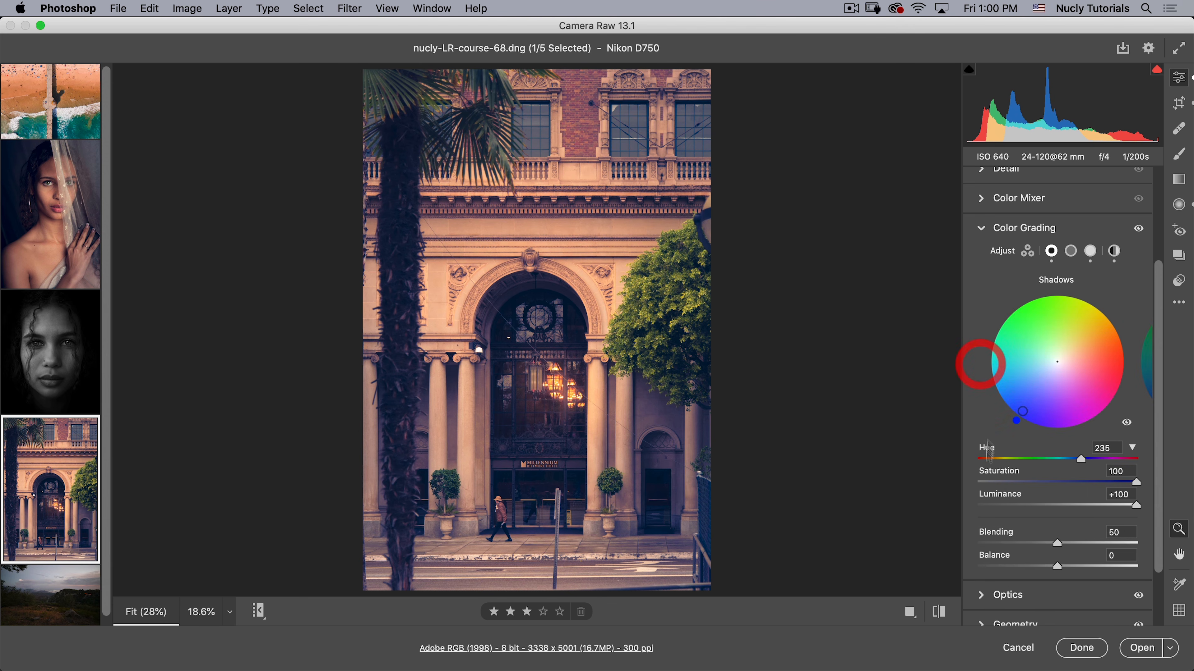
drag(1057, 506, 1136, 505)
drag(1053, 484, 1088, 514)
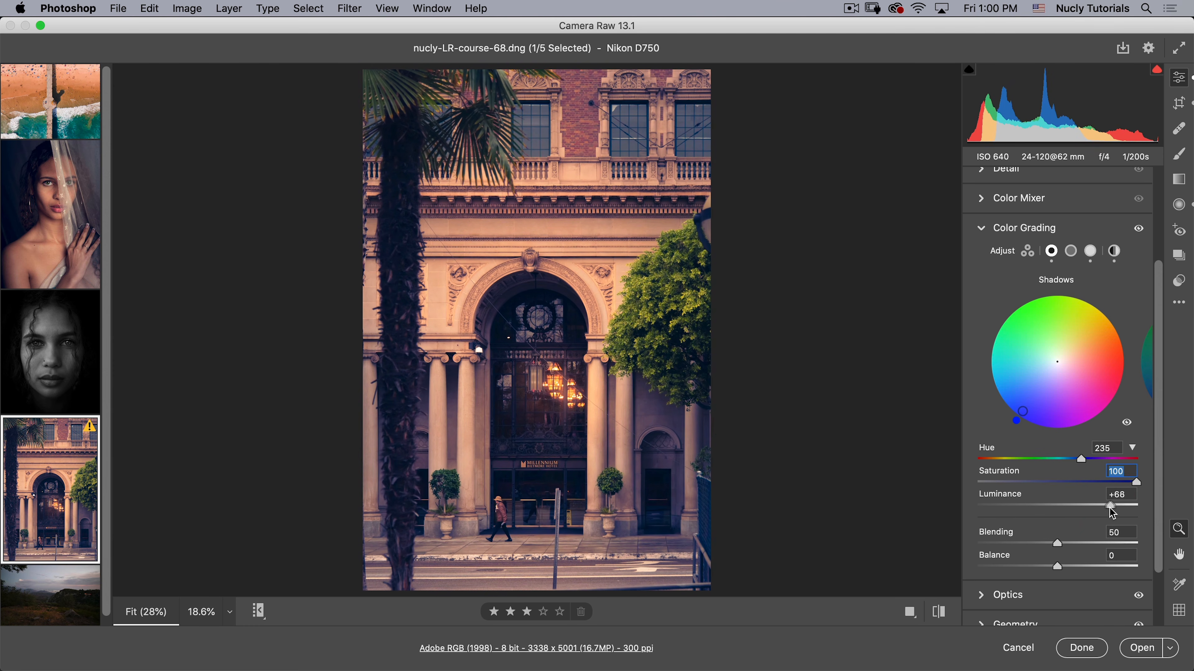
Step: Raise the black point of the blue channel curve and lower its white point to output 227
scroll(1088, 515, up, 3)
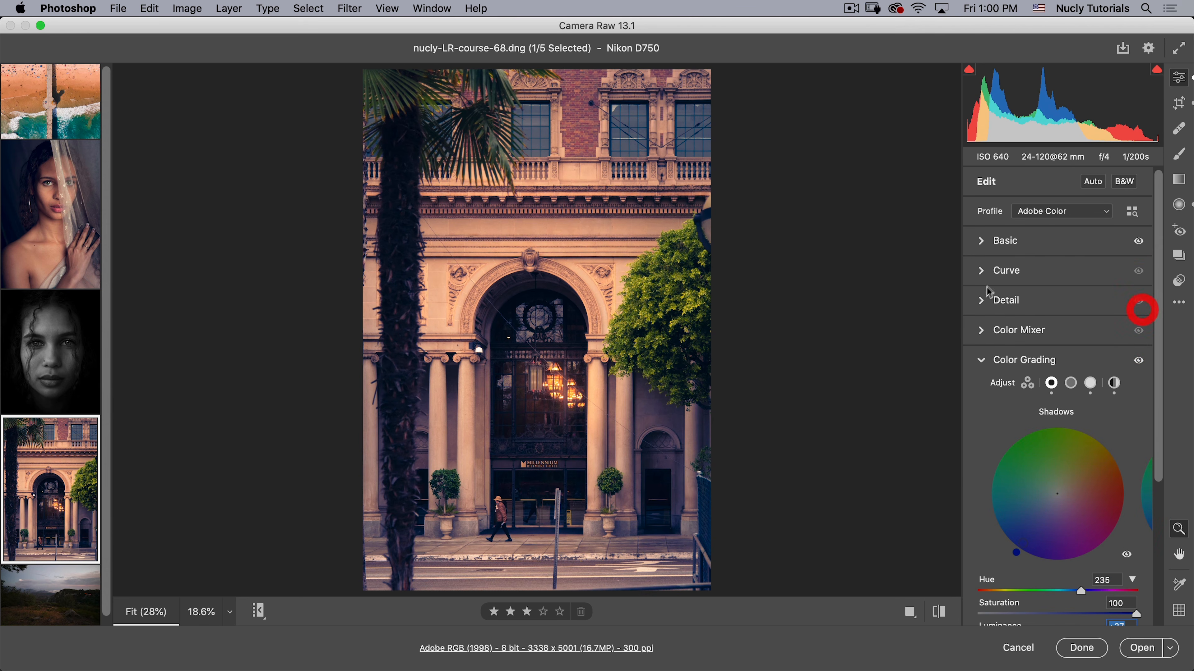
click(982, 271)
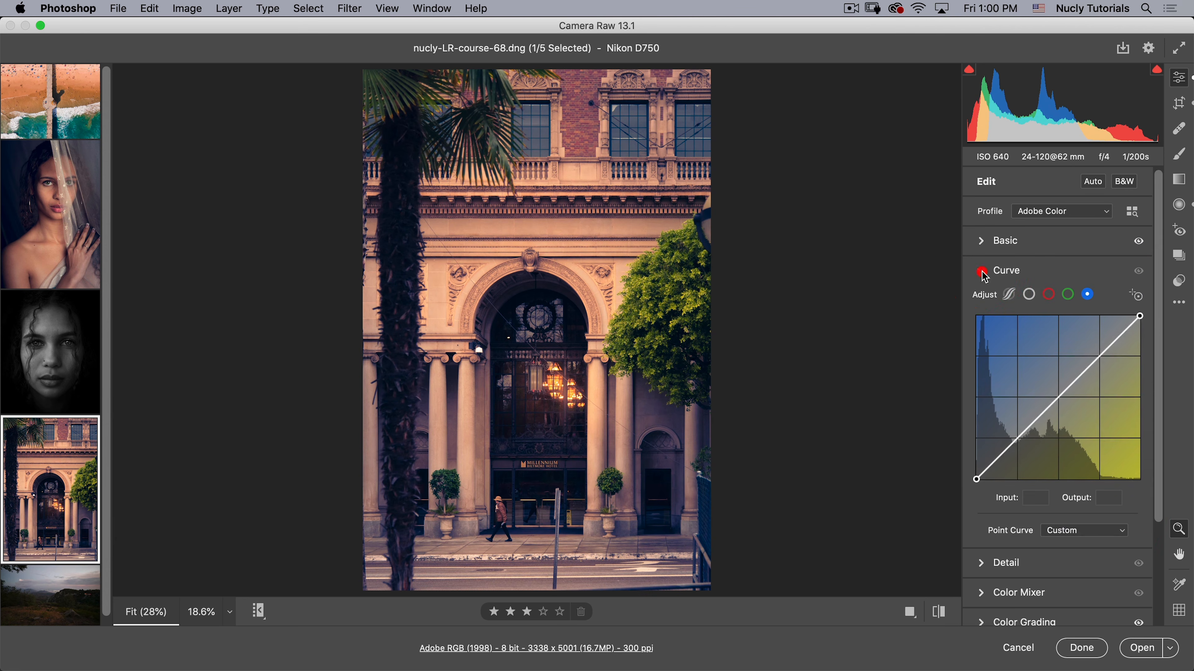
click(1087, 294)
drag(976, 479, 976, 453)
drag(1134, 325, 1134, 343)
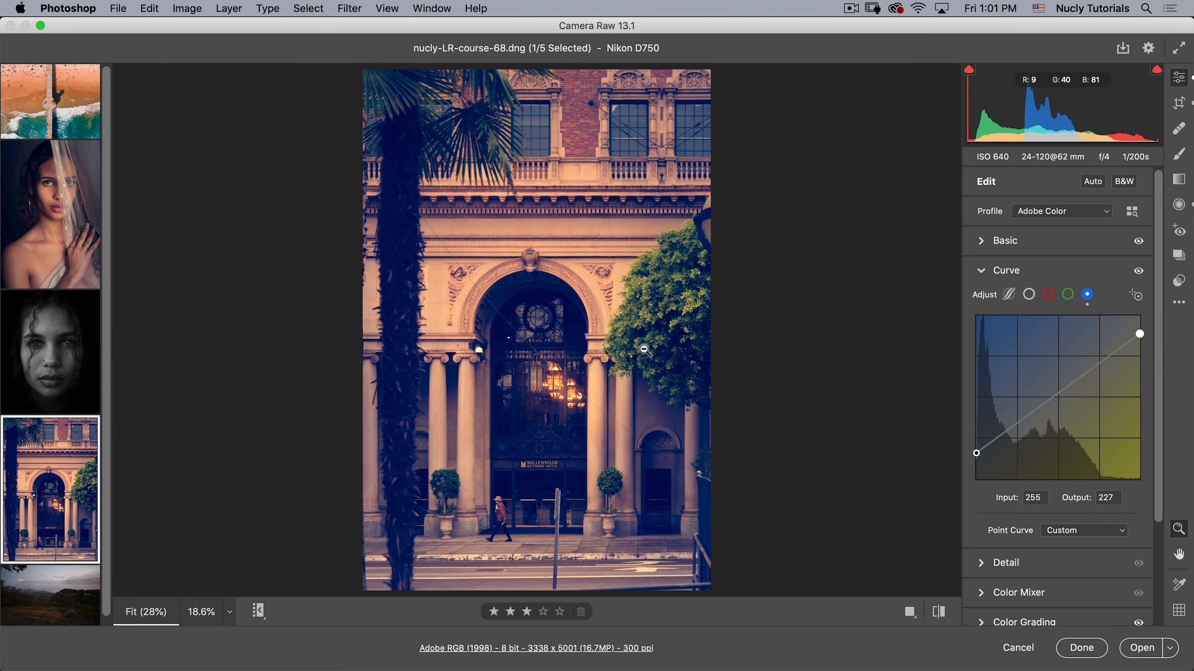
Step: Compare the before and after versions of the building photo
key(backslash)
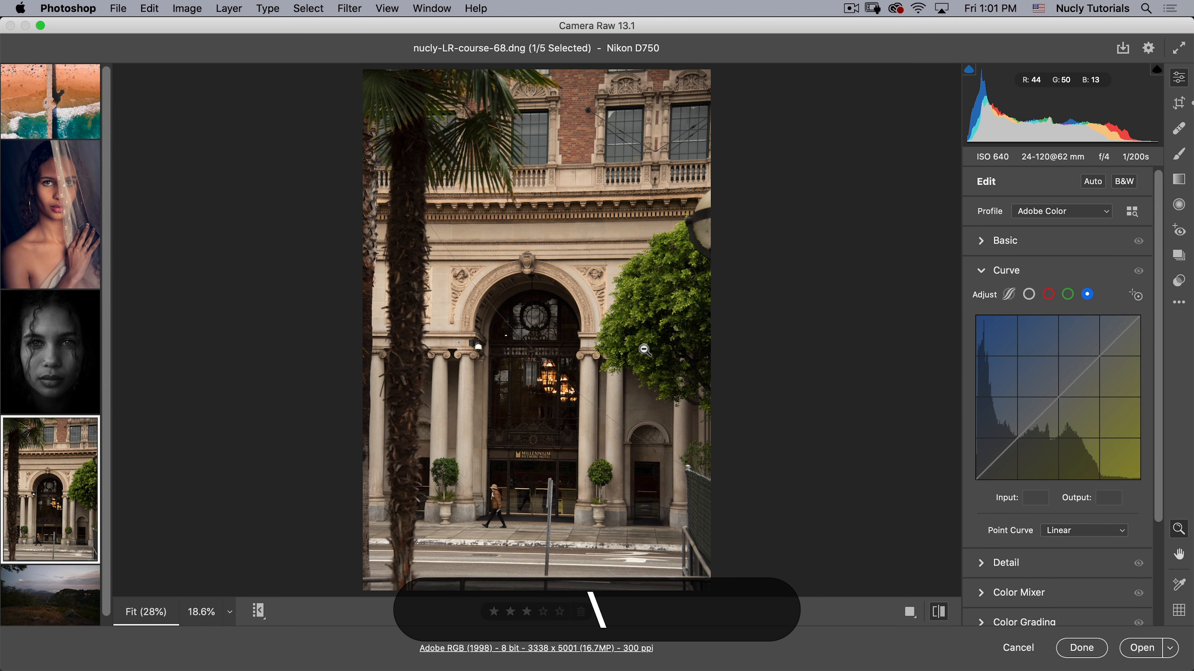
key(backslash)
key(backslash)
key(backslash)
key(backslash)
key(backslash)
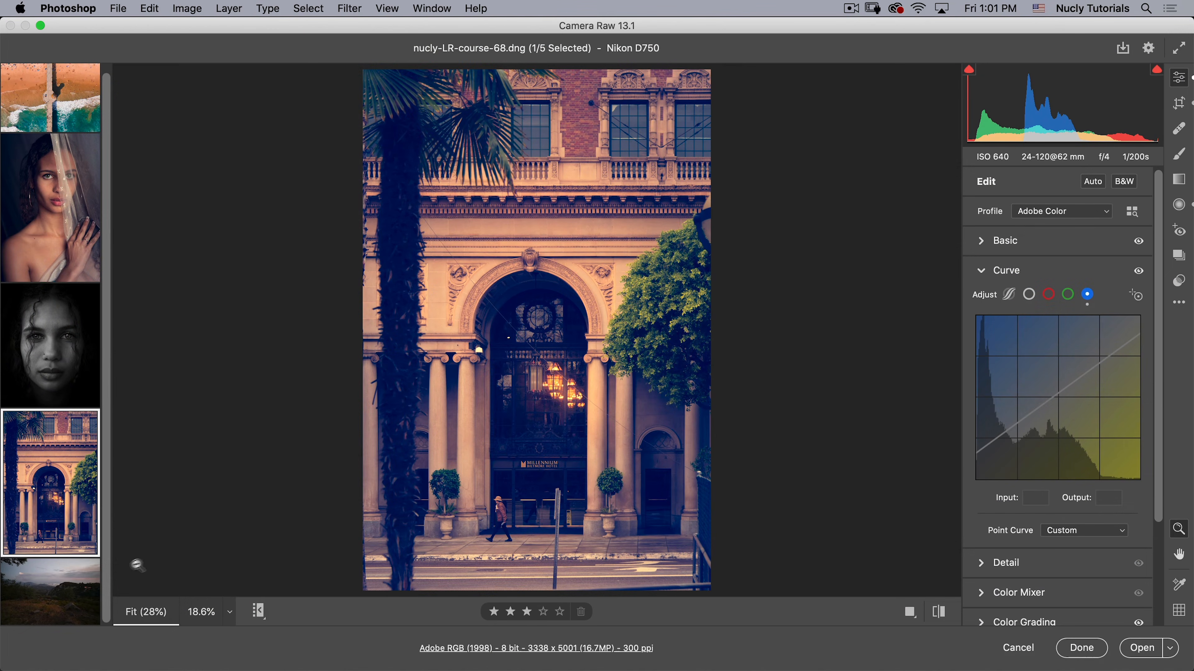
Step: Switch to the dark landscape photo nucly-LR-course-89.dng and collapse its Curve settings
mouse_move(79, 582)
click(54, 606)
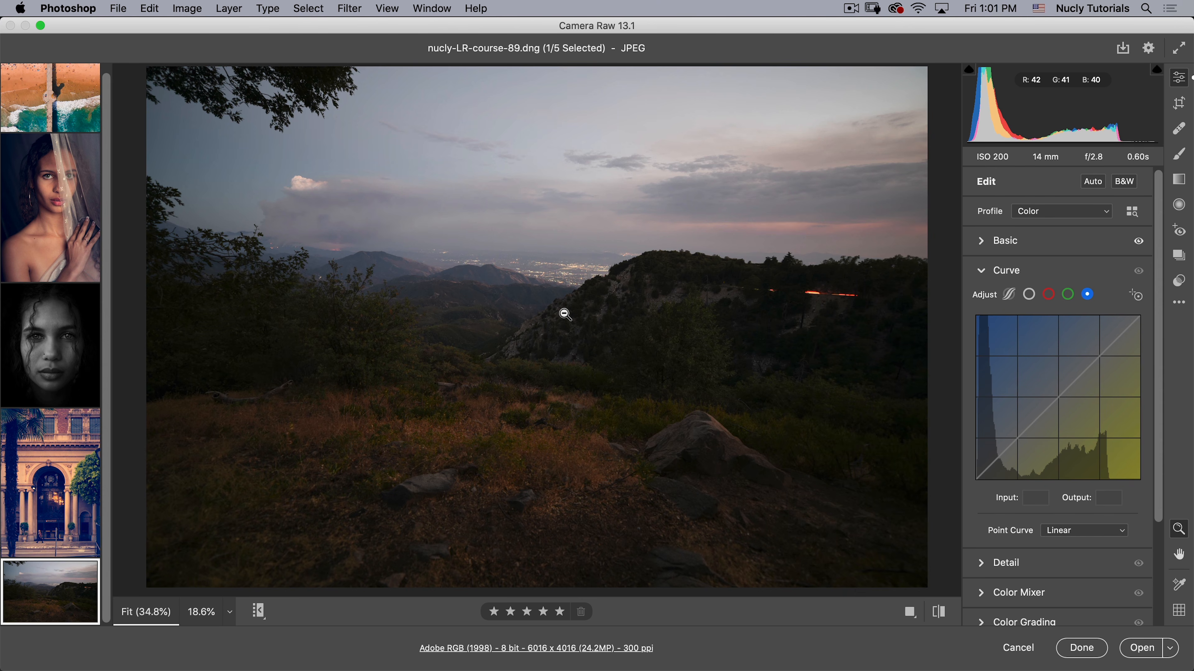
click(981, 271)
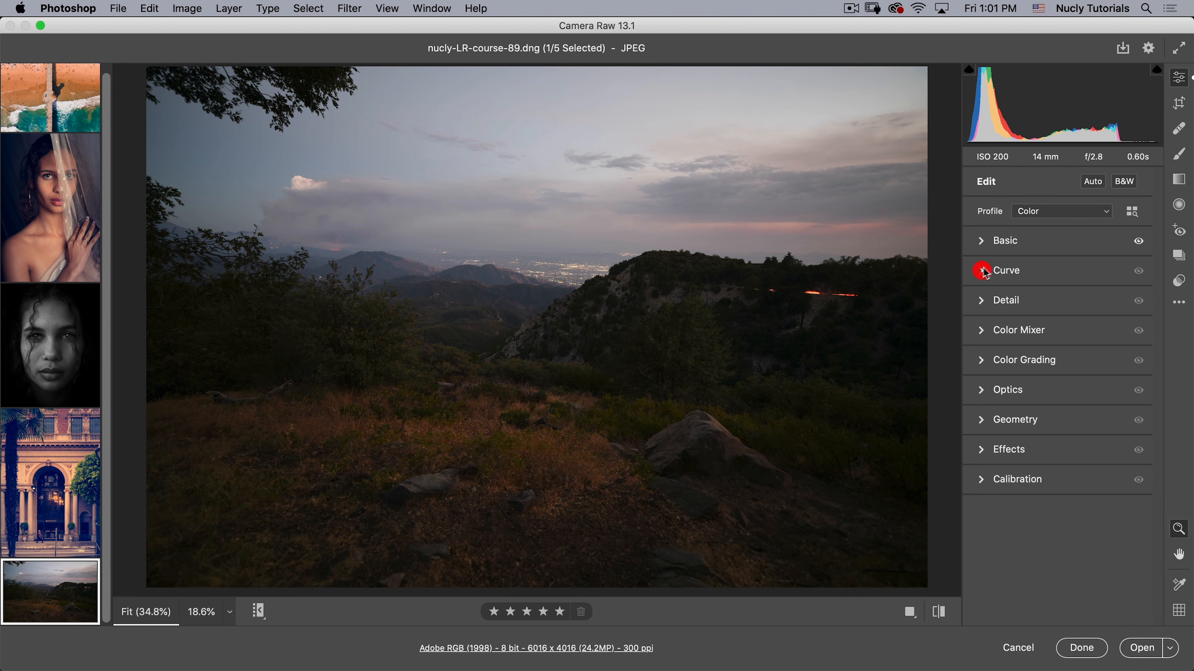
Step: In the Basic adjustments, set the landscape photo's Exposure to +1.45 and Highlights to -46
click(982, 242)
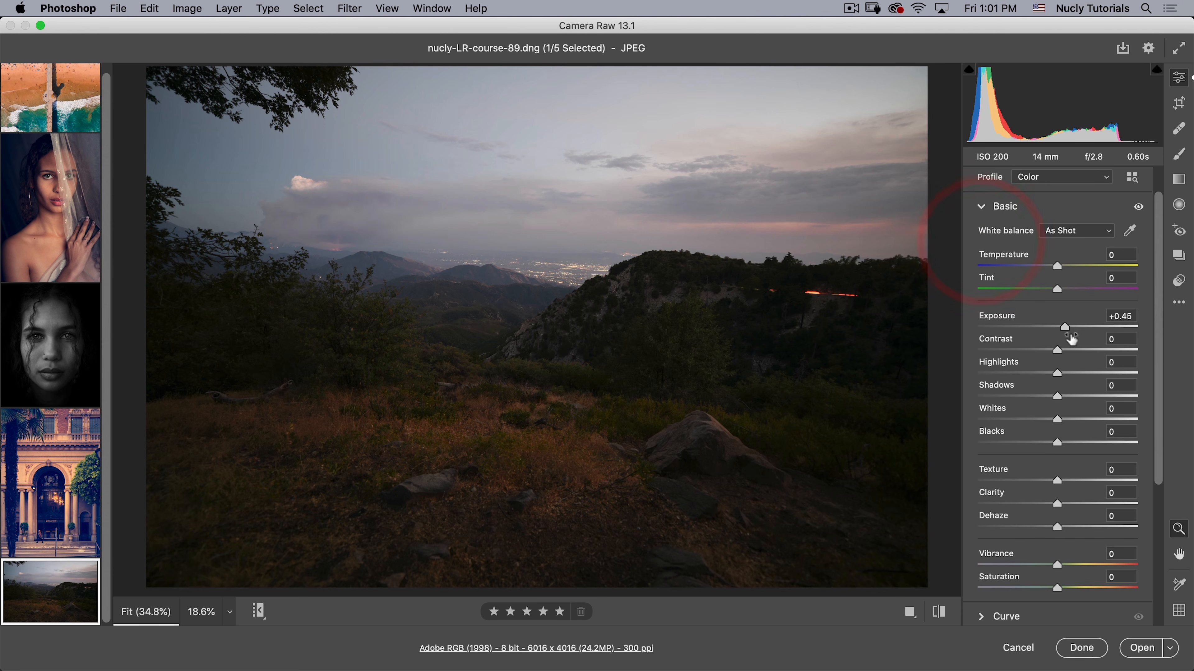
drag(1065, 329, 1090, 331)
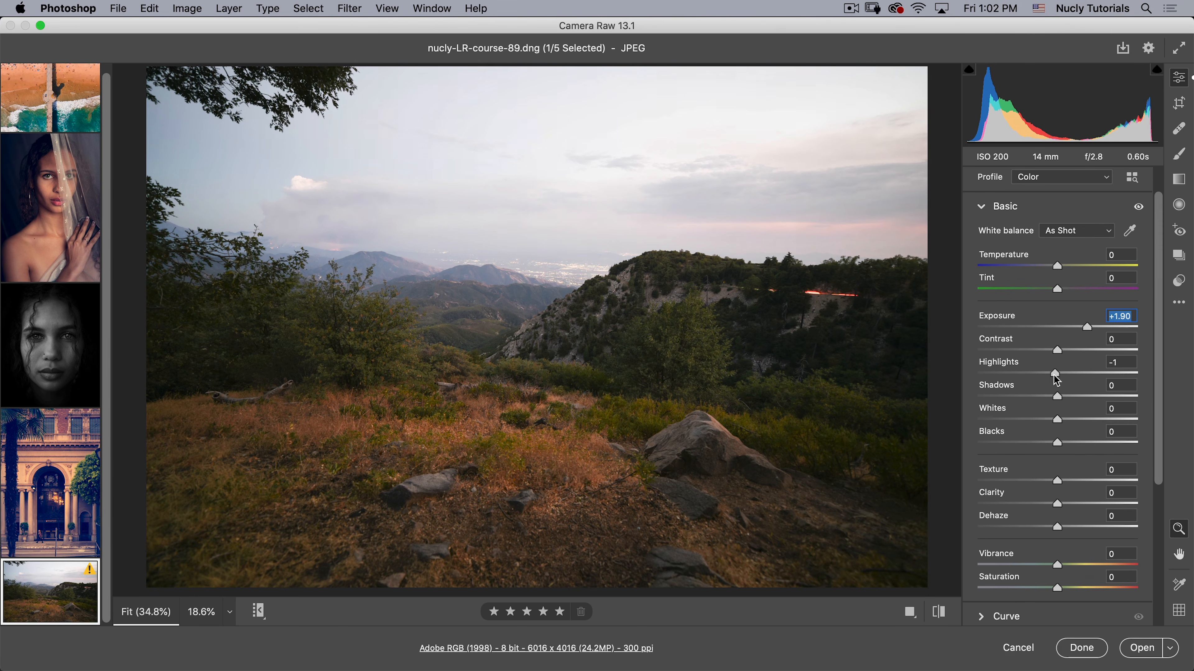
drag(1056, 380, 1021, 375)
drag(1087, 328, 1080, 328)
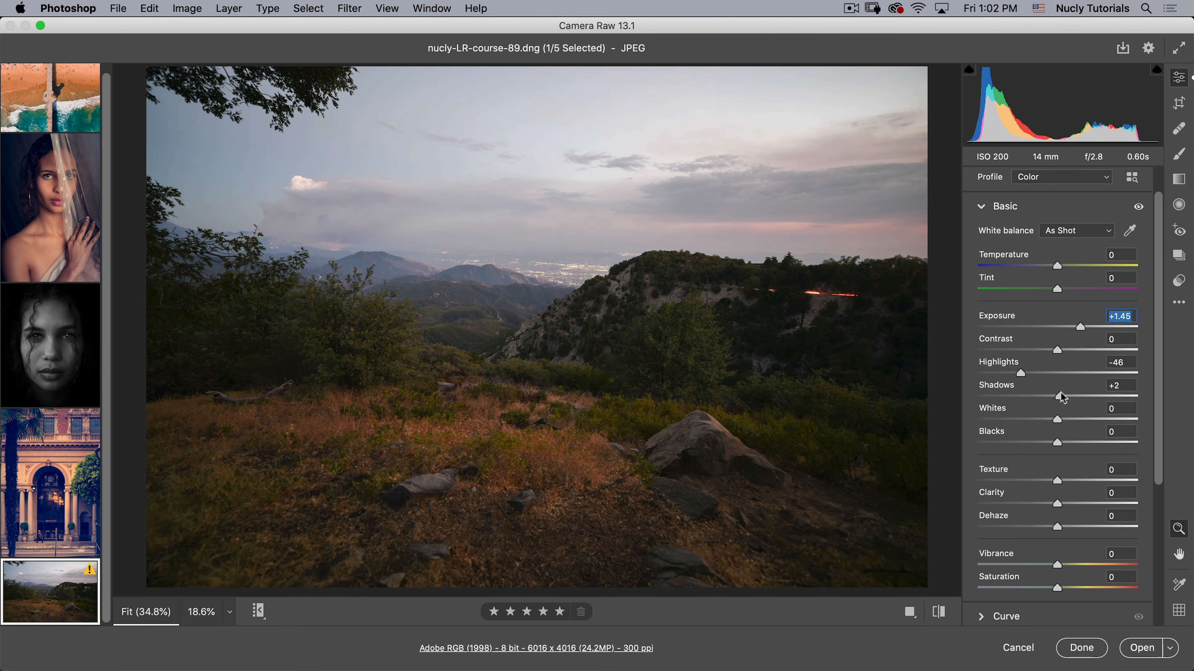
Step: Set the landscape photo's Shadows to +43, Whites to +4 and Blacks to -13
drag(1057, 397, 1091, 396)
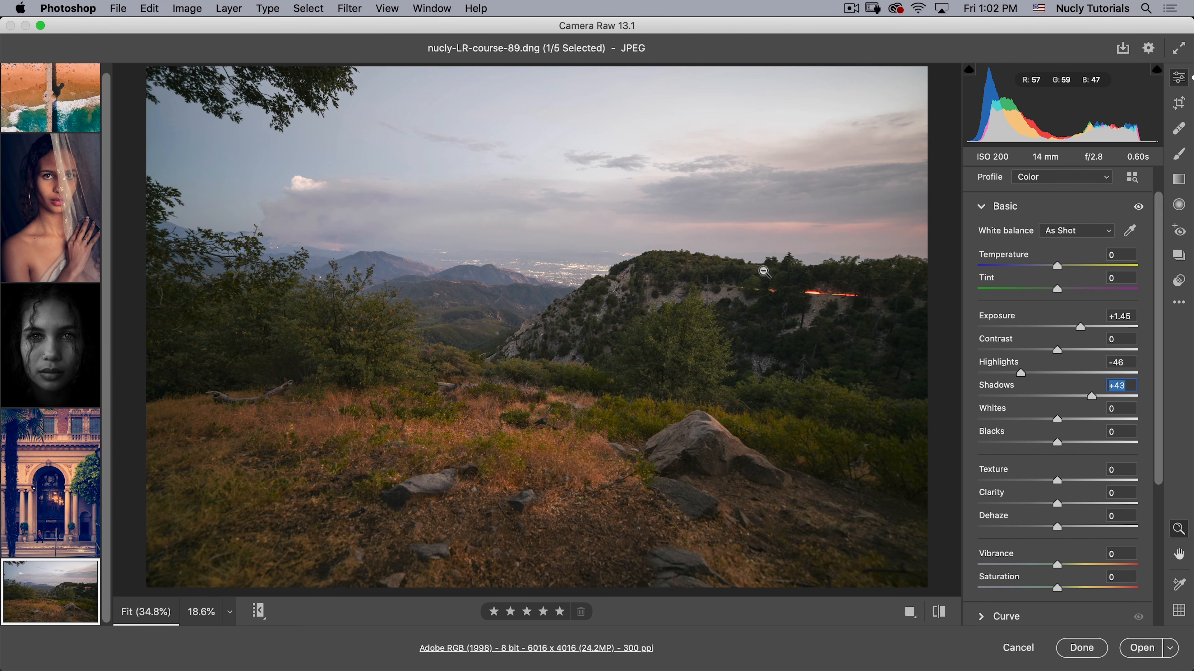
click(1061, 421)
drag(1058, 444, 1044, 452)
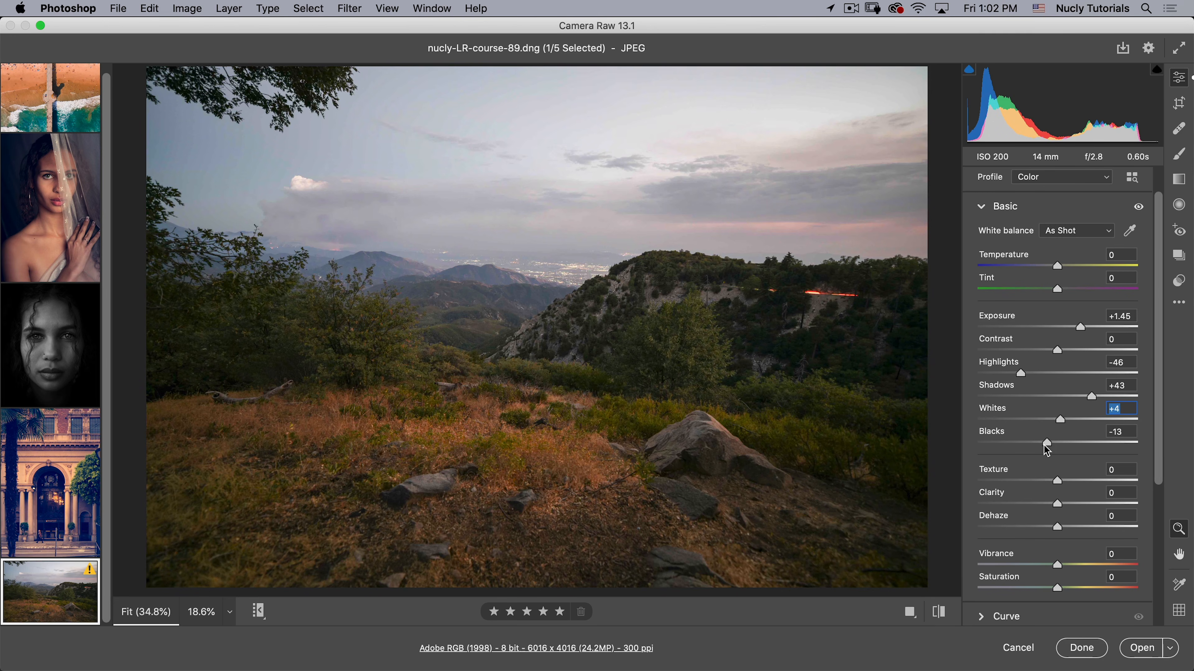
click(1042, 445)
Step: Set the landscape photo's Clarity to +10, Dehaze to +39 and Vibrance to +50
scroll(1157, 500, down, 2)
drag(1156, 495, 1157, 527)
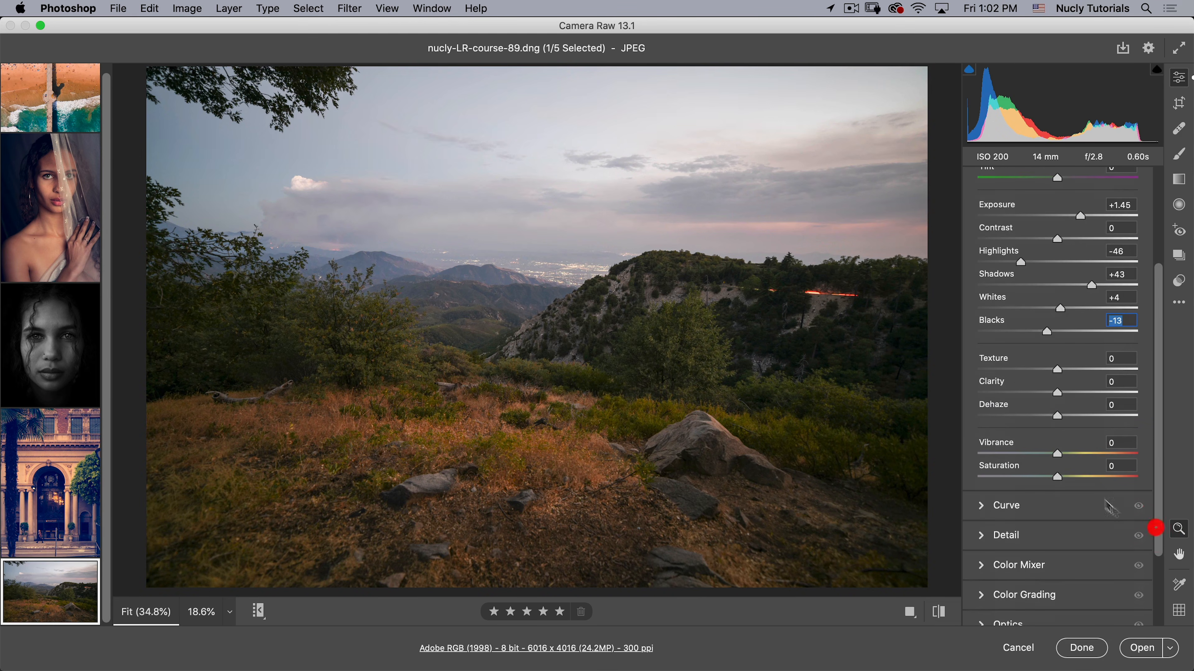
drag(1060, 398, 1090, 422)
drag(1055, 459, 1098, 455)
drag(1159, 416, 1159, 535)
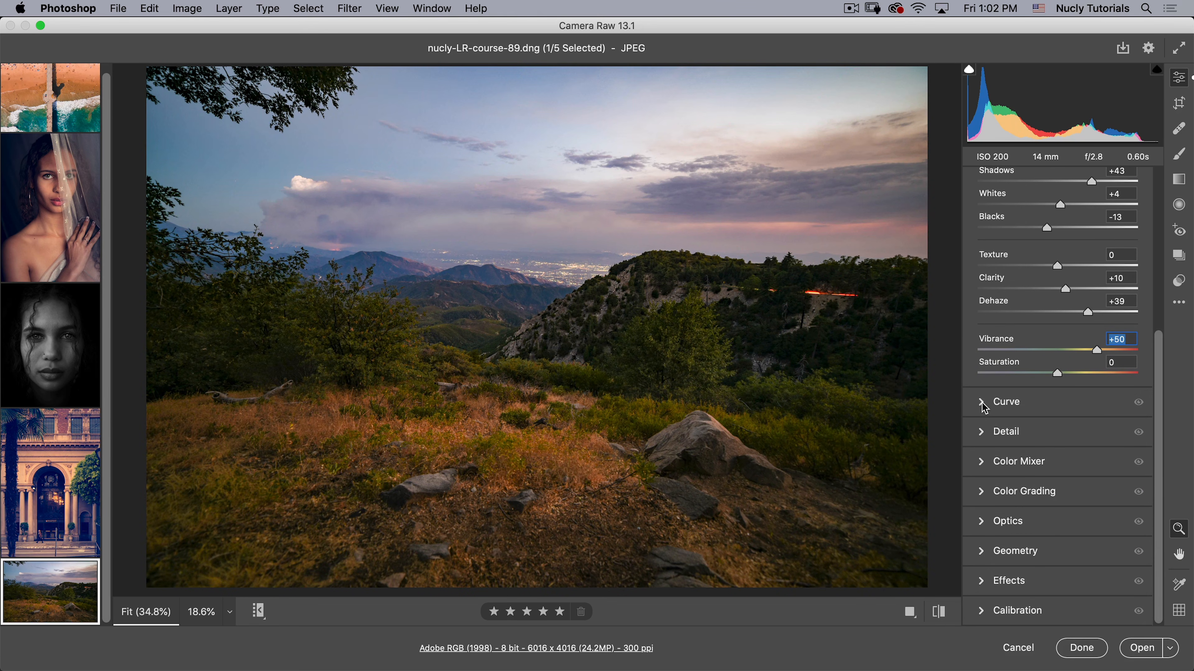
Step: Straighten the landscape along its distant horizon with the Crop tool's Straighten option and apply the crop
click(1179, 104)
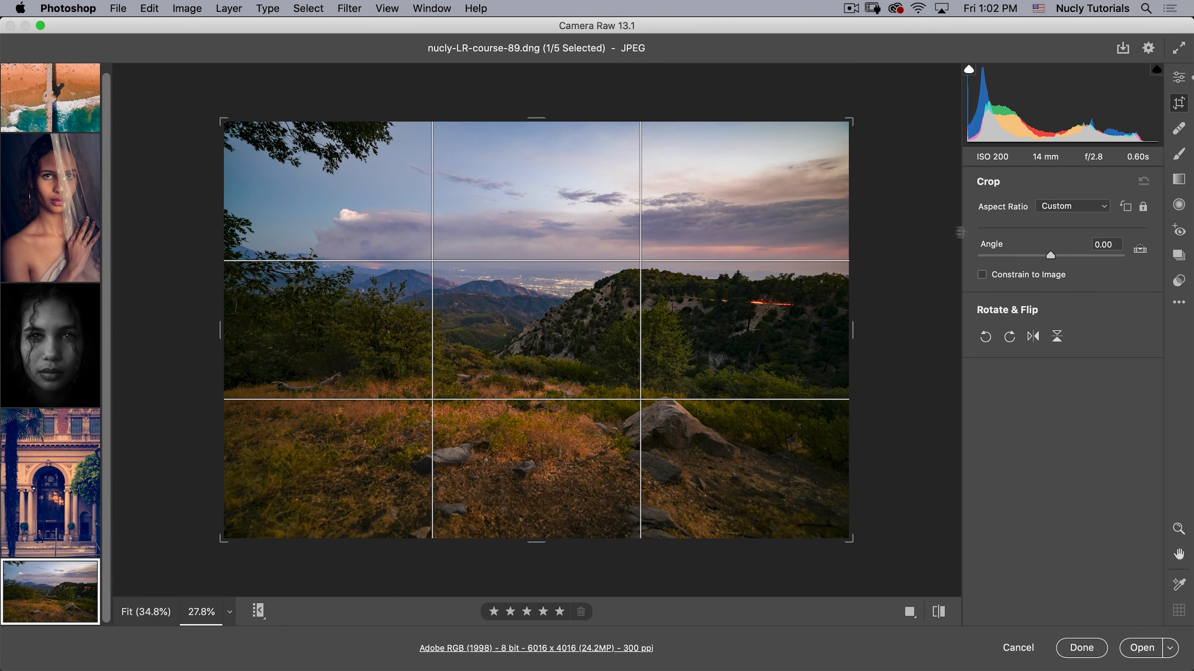
click(1141, 250)
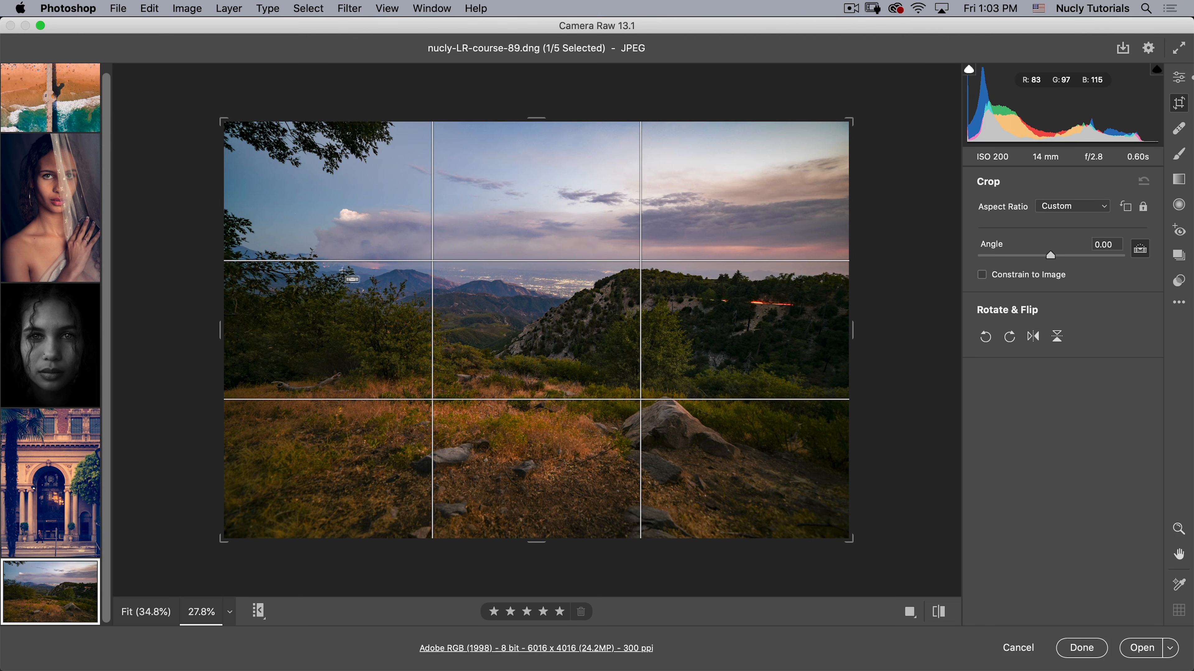
drag(536, 274, 877, 284)
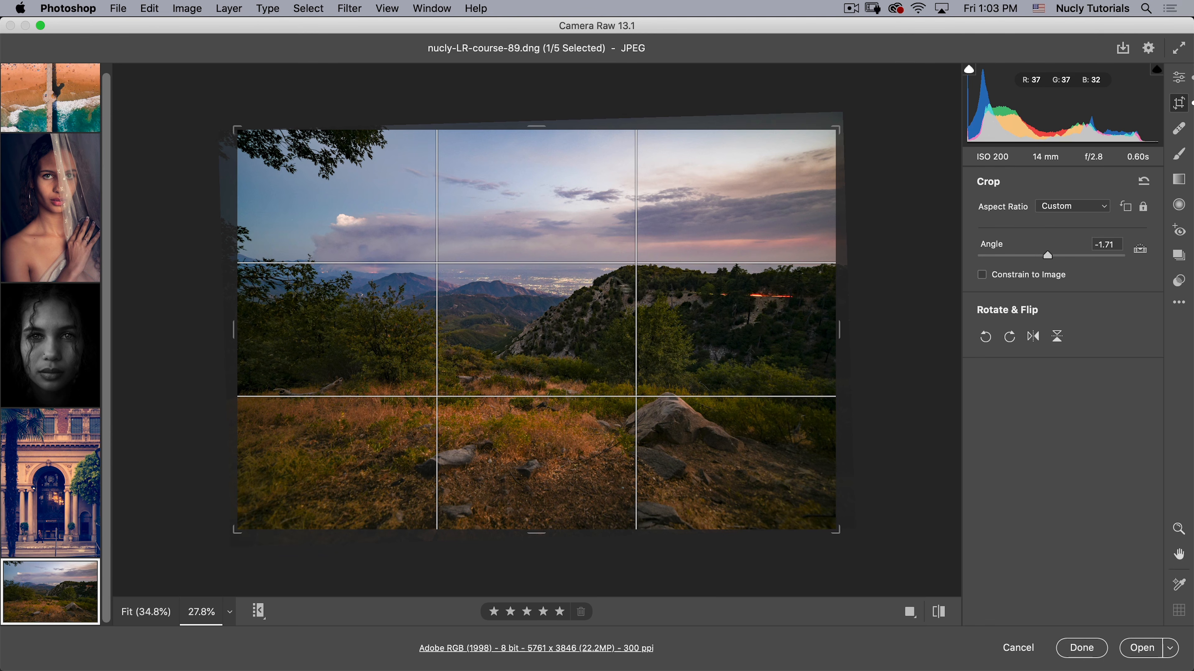
double_click(769, 283)
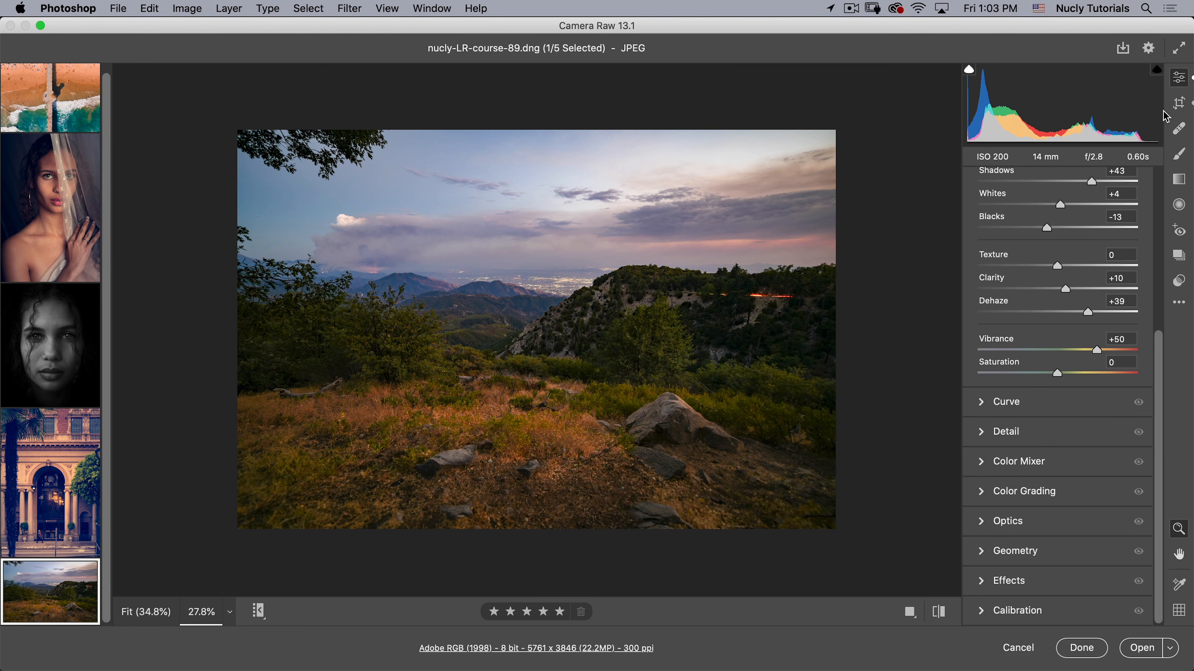
Step: Start a Brush adjustment with the overlay and mask display turned on, and enlarge the brush to size 16
click(1178, 154)
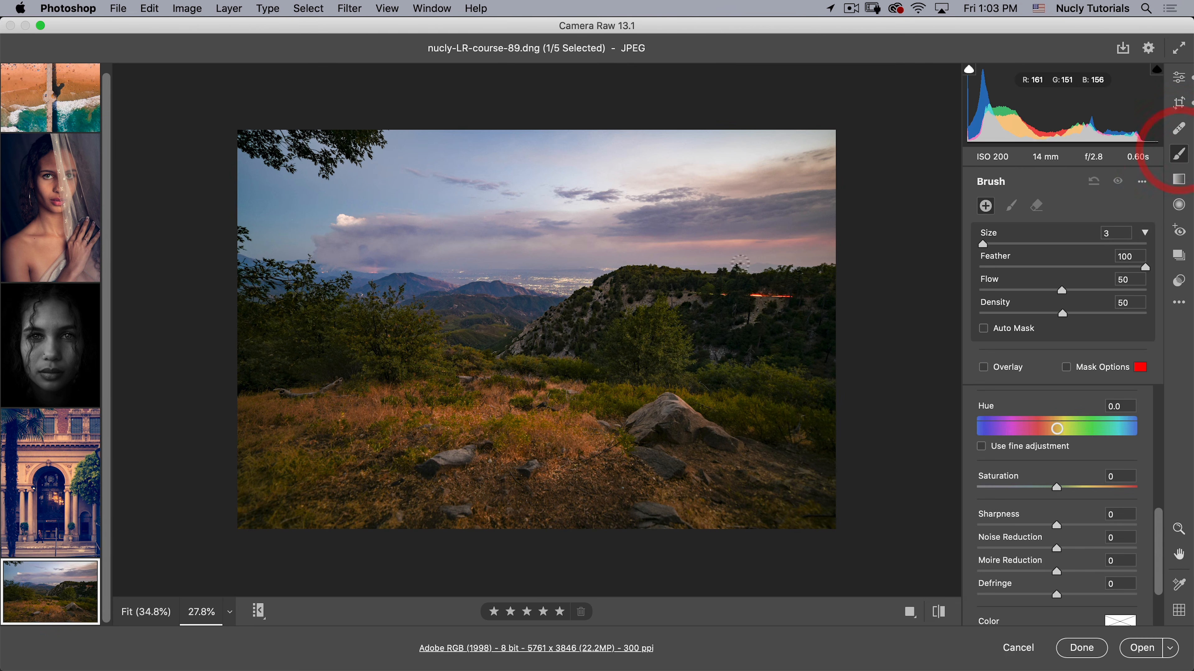
click(1006, 367)
click(1070, 368)
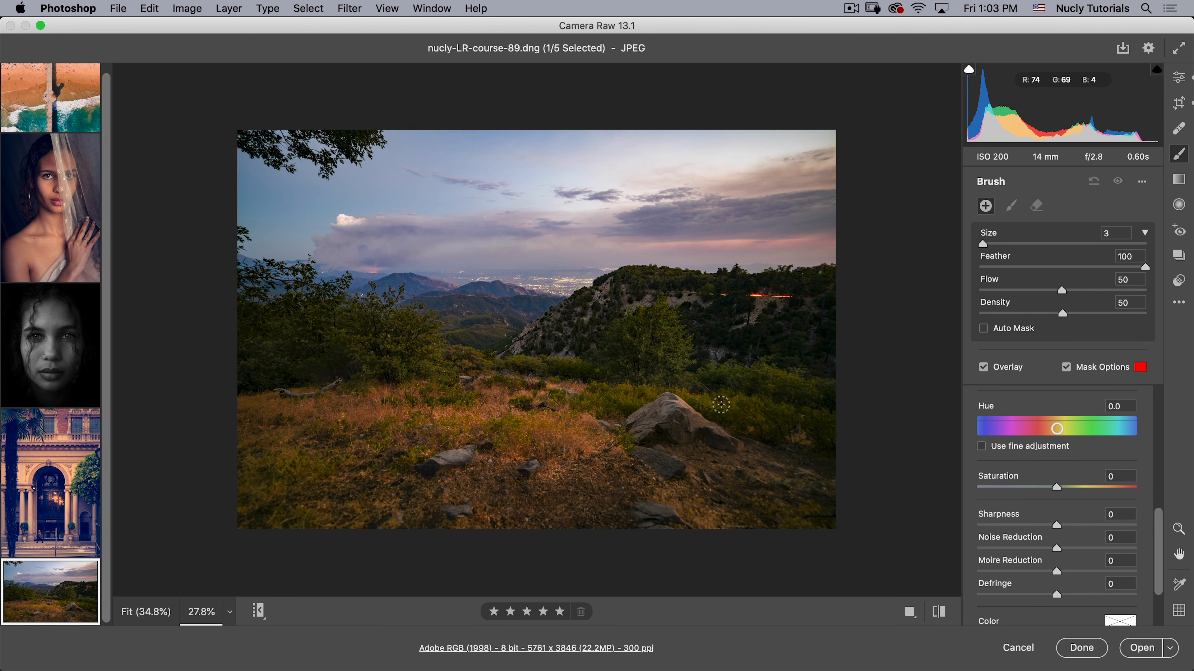
key(bracketright)
key(bracketright)
key(bracketright)
key(bracketright)
key(bracketright)
key(bracketright)
key(bracketright)
key(bracketright)
key(bracketright)
key(bracketright)
key(bracketright)
key(bracketright)
key(bracketright)
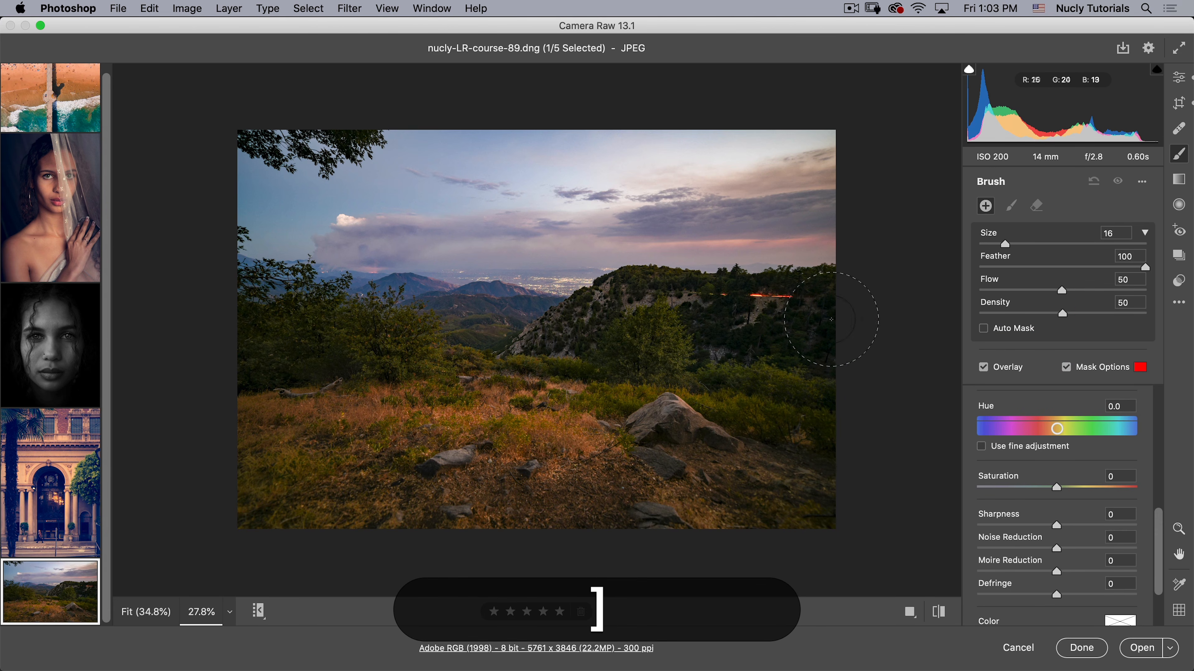
Step: Paint the brush mask over the dark hillside on the photo's right and the trees on its left, and hide the overlays
mouse_move(831, 319)
mouse_down()
mouse_move(681, 329)
mouse_move(849, 323)
mouse_up()
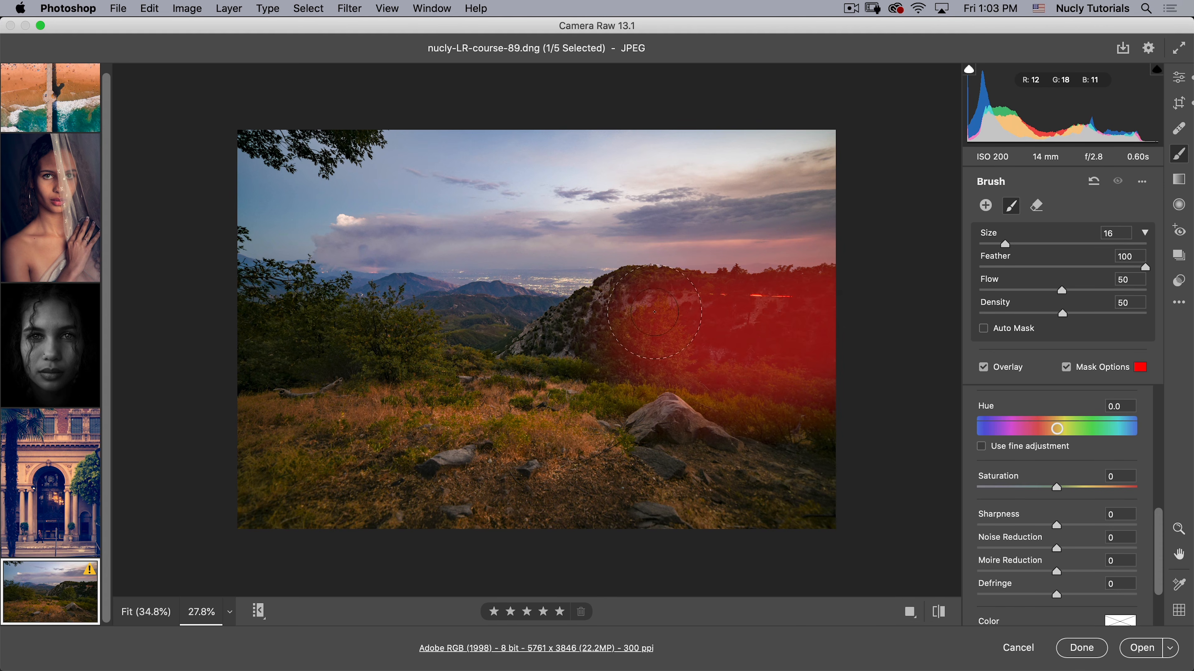
drag(208, 354, 306, 347)
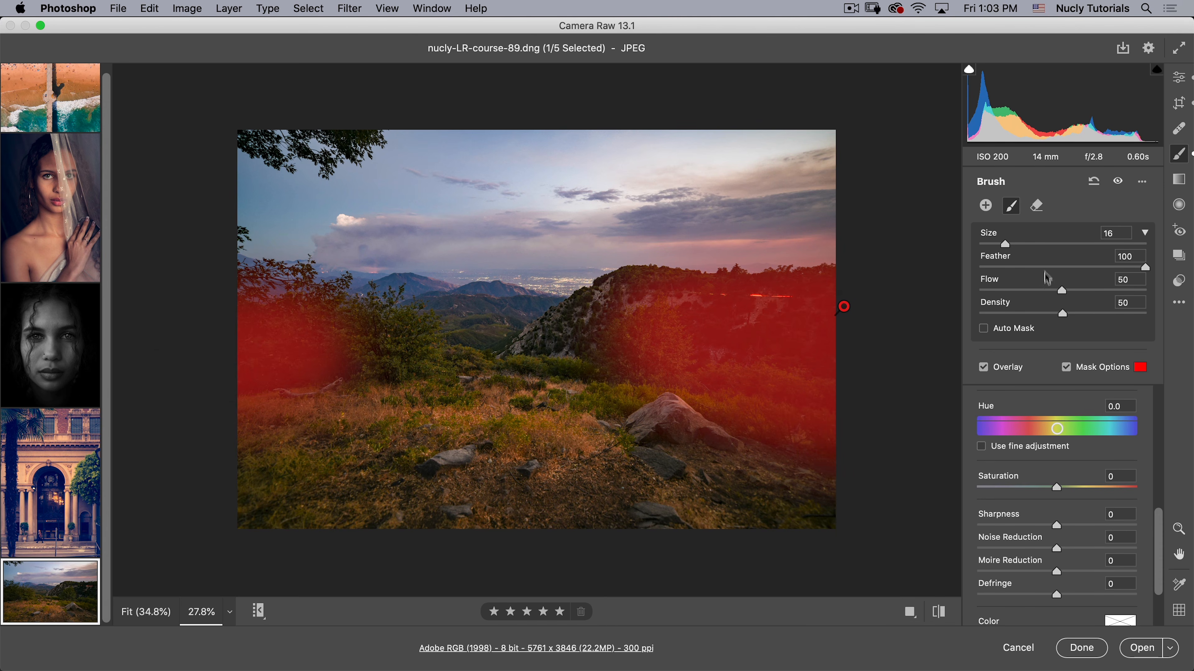
click(1067, 368)
click(1001, 367)
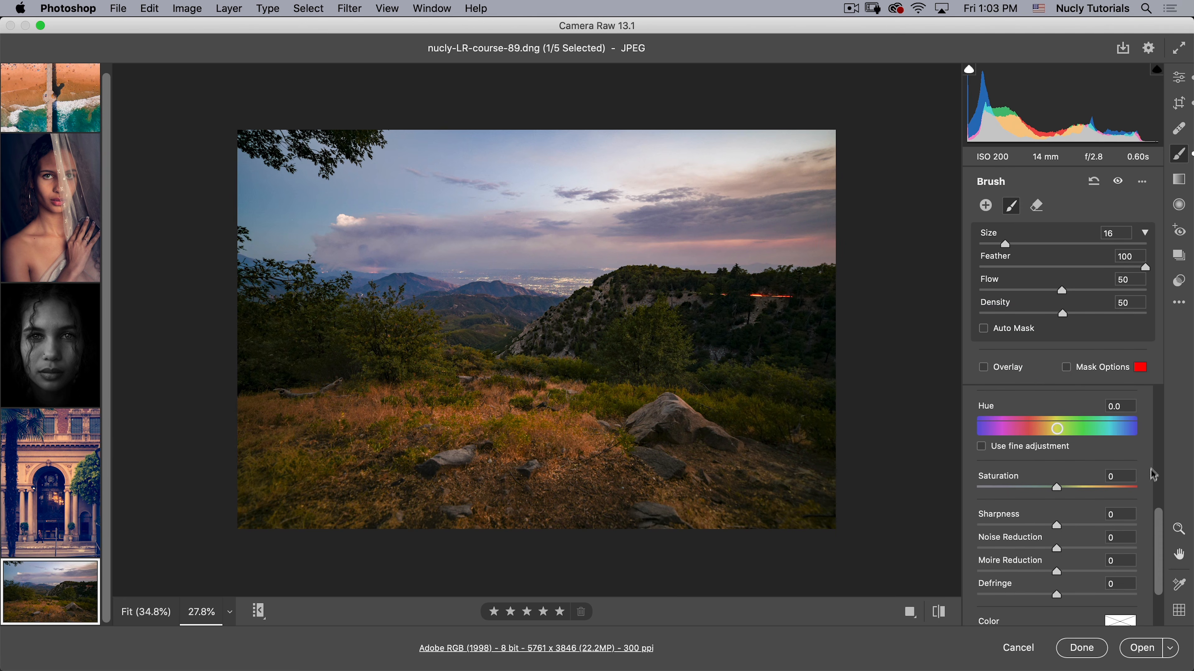
Step: Set the brushed hillside and tree adjustment's Exposure to +1.85 and Temperature to +4
drag(1153, 475, 1151, 418)
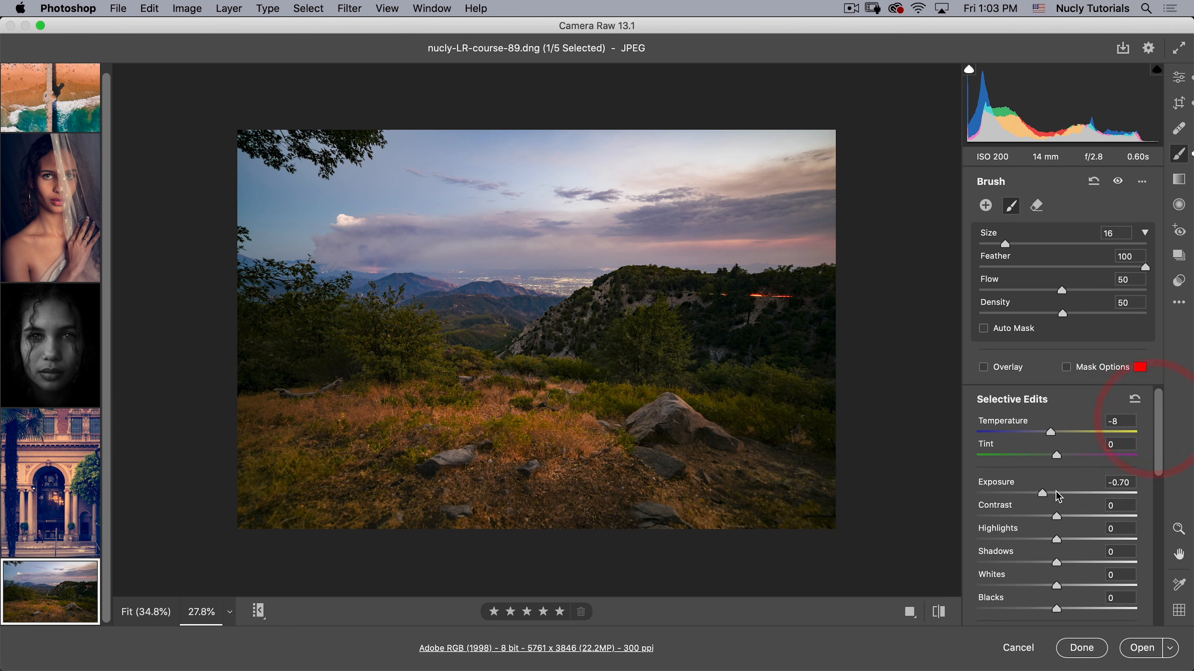
drag(1059, 497, 1098, 493)
drag(1156, 469, 1160, 405)
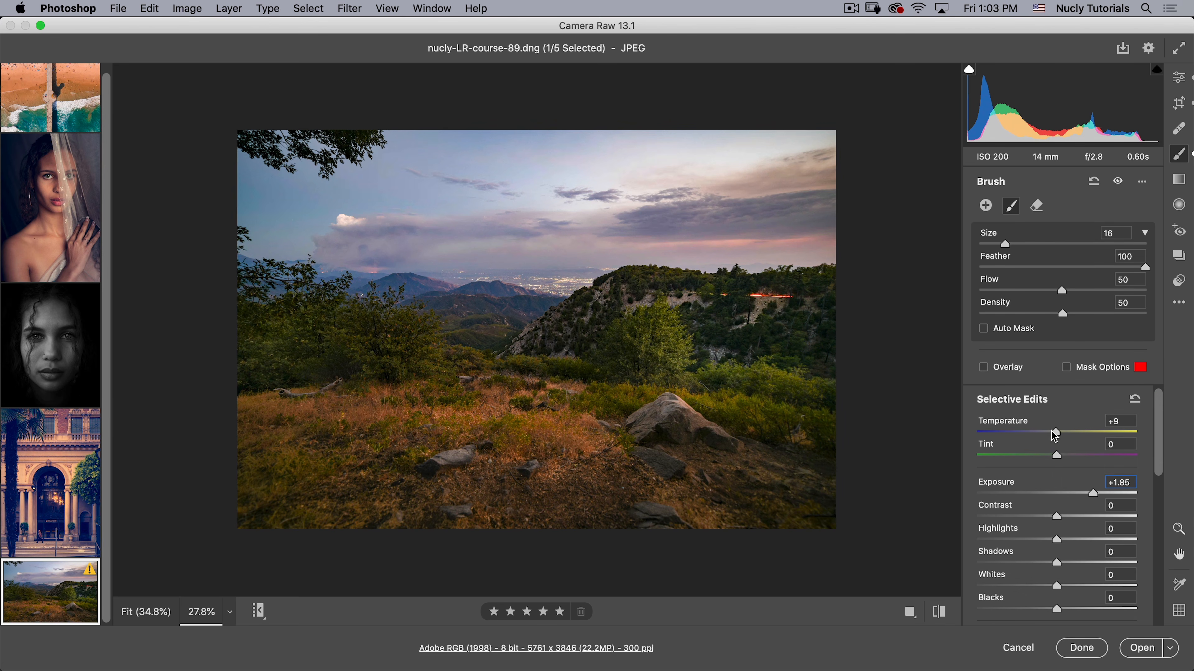
drag(1058, 432, 1061, 437)
Step: Draw a straight vertical graduated filter from the horizon down to the base of the trees, reset its settings and show its mask
click(1181, 183)
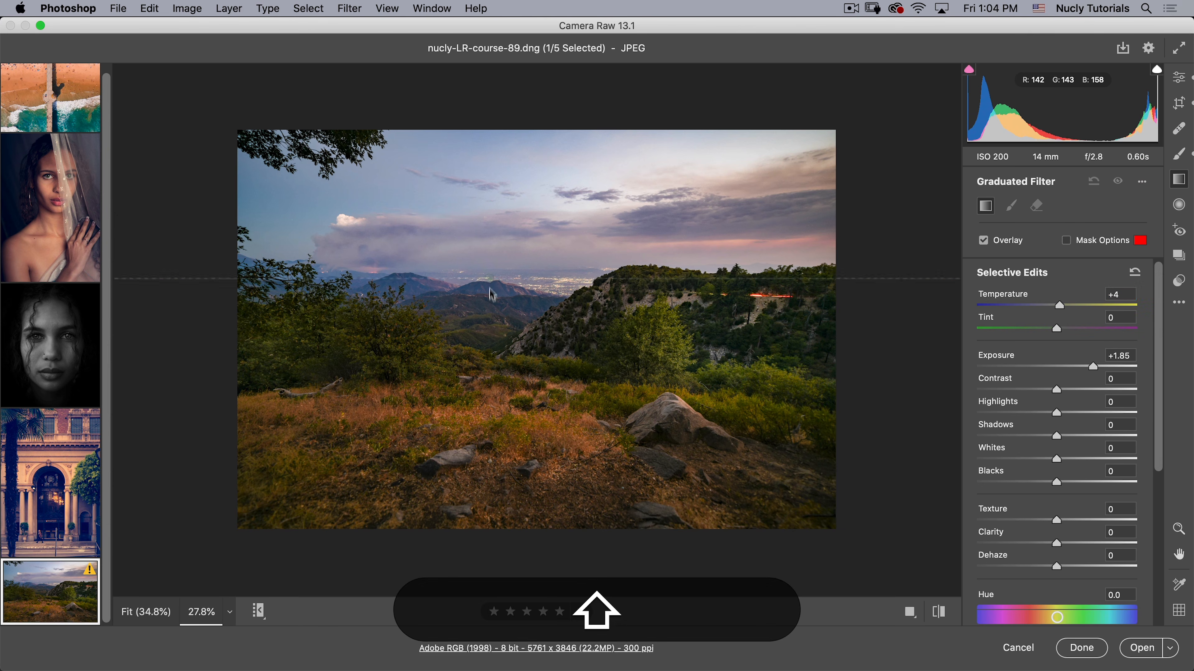
drag(488, 279, 490, 358)
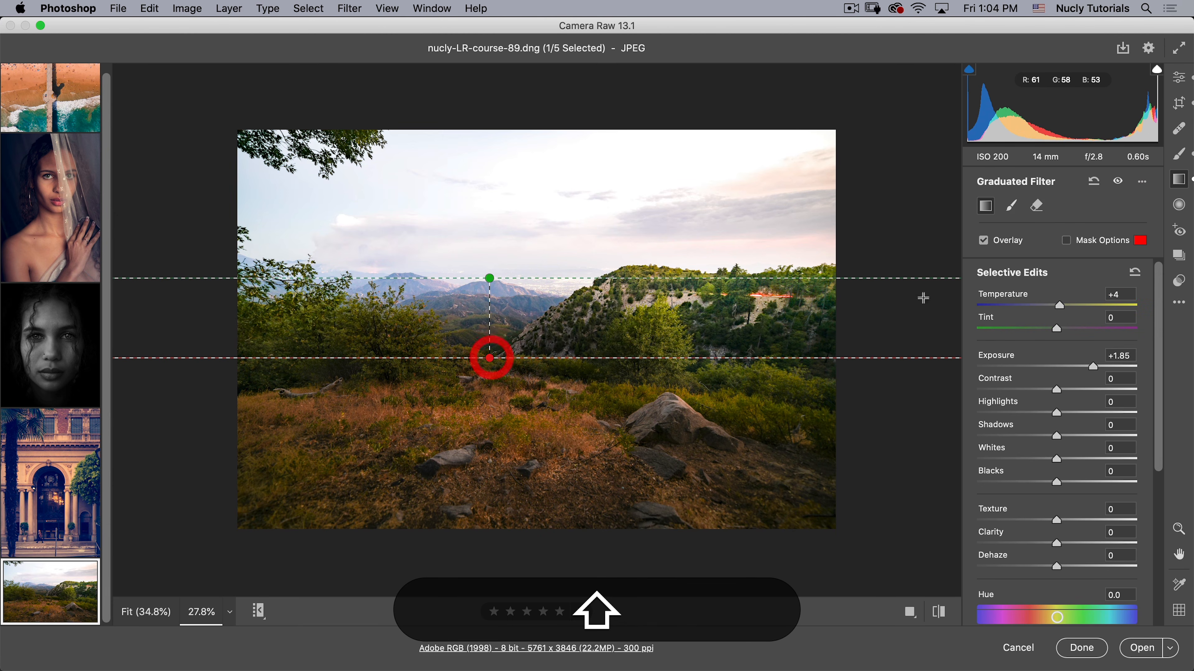
click(1135, 271)
click(1094, 242)
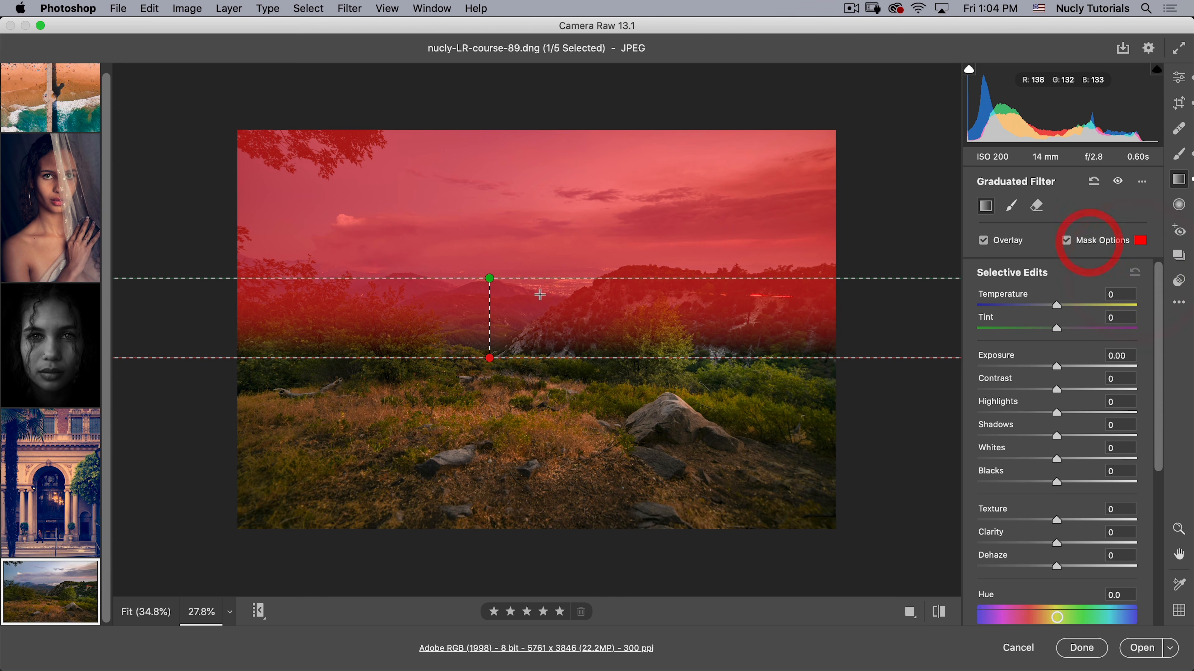
Step: Set the graduated filter's eraser brush to Size 23, Feather 100 and Flow 67
click(1039, 207)
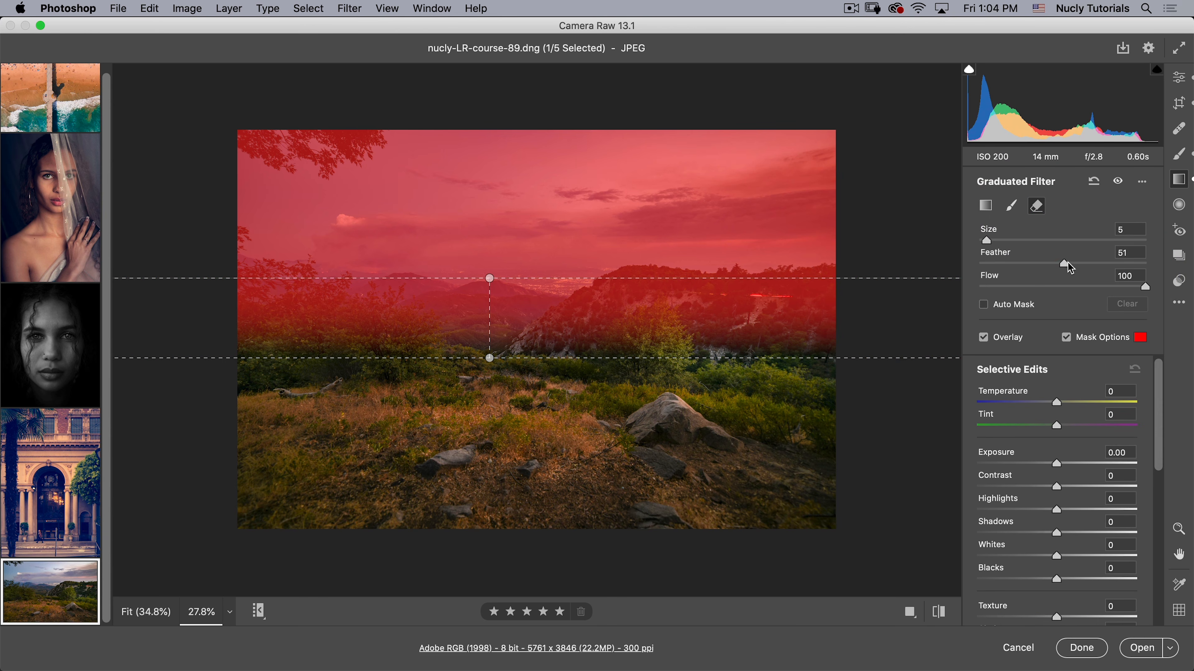
drag(1065, 264, 1160, 265)
drag(987, 241, 1020, 243)
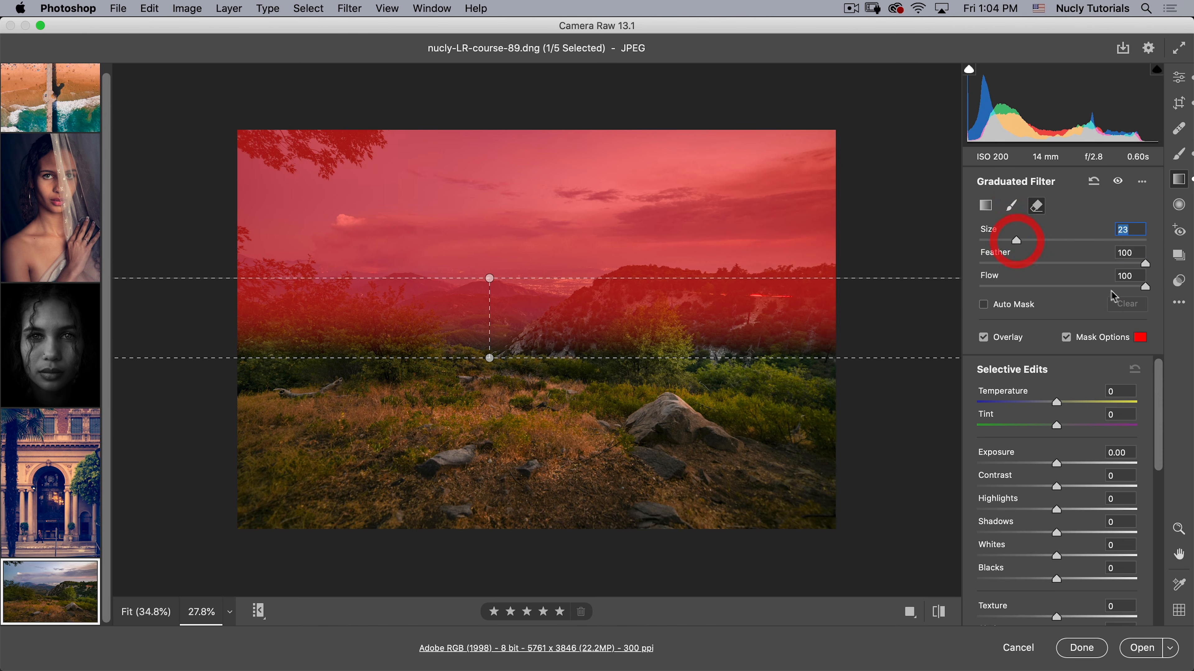
click(1090, 288)
Step: Erase the graduated mask from the right hillside and the left trees, and hide the overlays
mouse_move(792, 363)
mouse_down()
mouse_move(620, 346)
mouse_move(584, 377)
mouse_up()
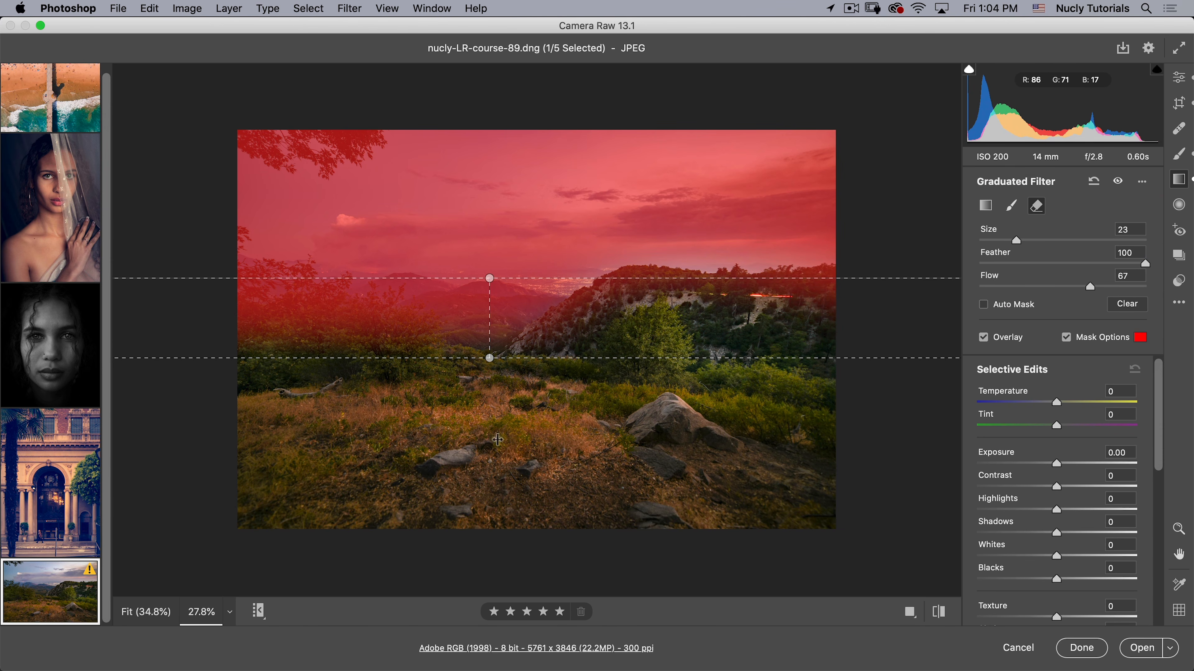
mouse_move(437, 393)
mouse_down()
mouse_move(227, 346)
mouse_move(351, 379)
mouse_up()
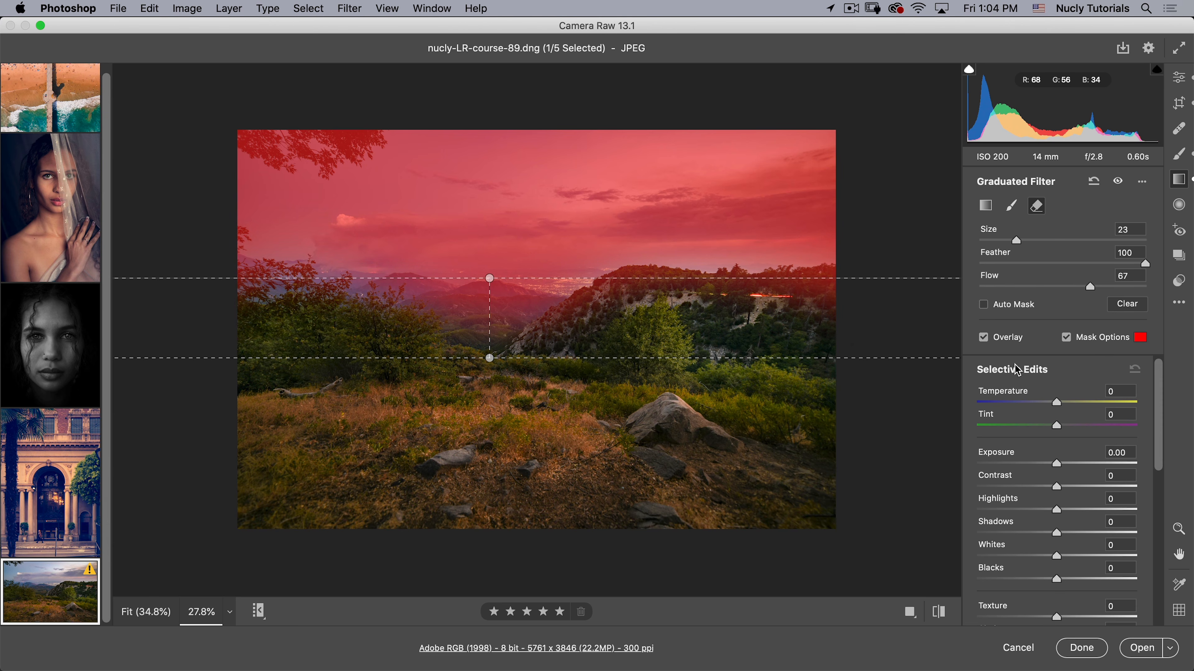
click(1095, 342)
click(983, 337)
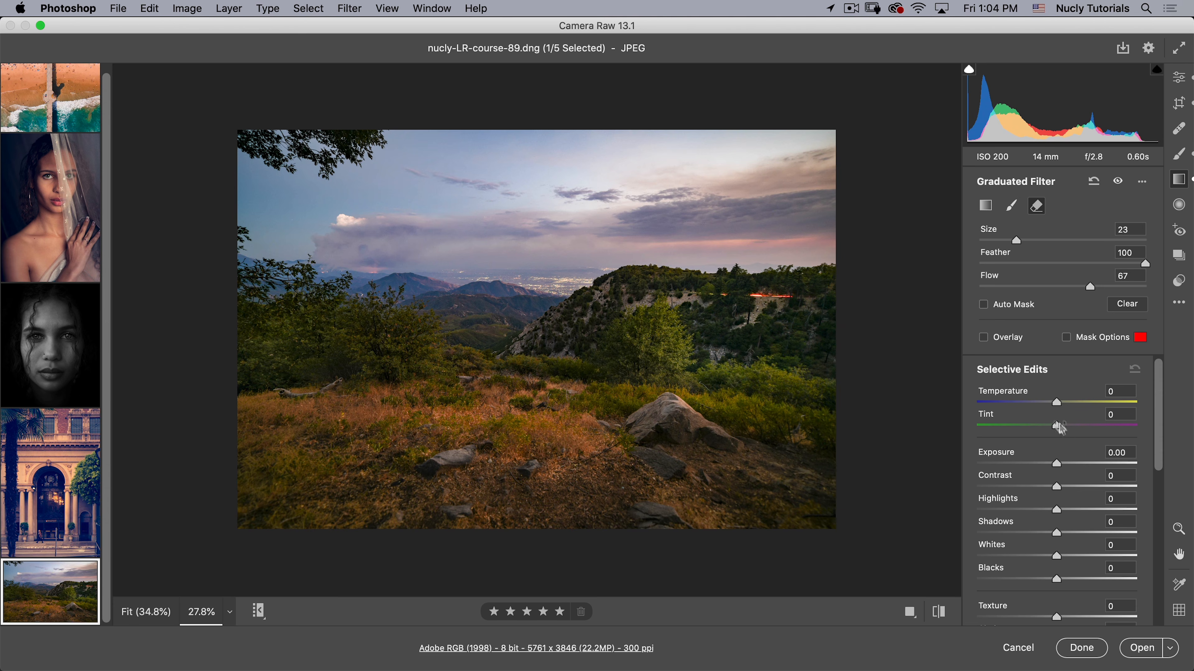
Step: Set the sky filter's Exposure to -0.70, Contrast to +28 and Clarity to +14, and shift its Tint toward magenta
drag(1059, 465, 1079, 487)
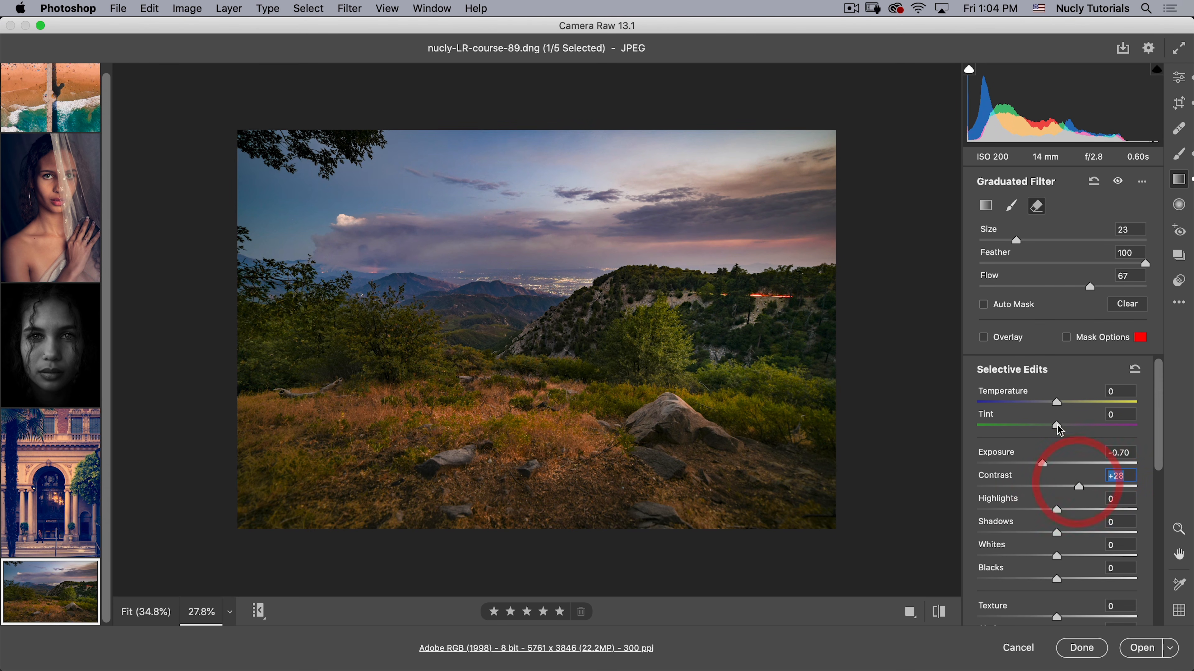
mouse_move(1057, 426)
mouse_down()
mouse_move(1080, 426)
mouse_move(1044, 403)
mouse_move(1079, 425)
mouse_up()
drag(1160, 448, 1152, 503)
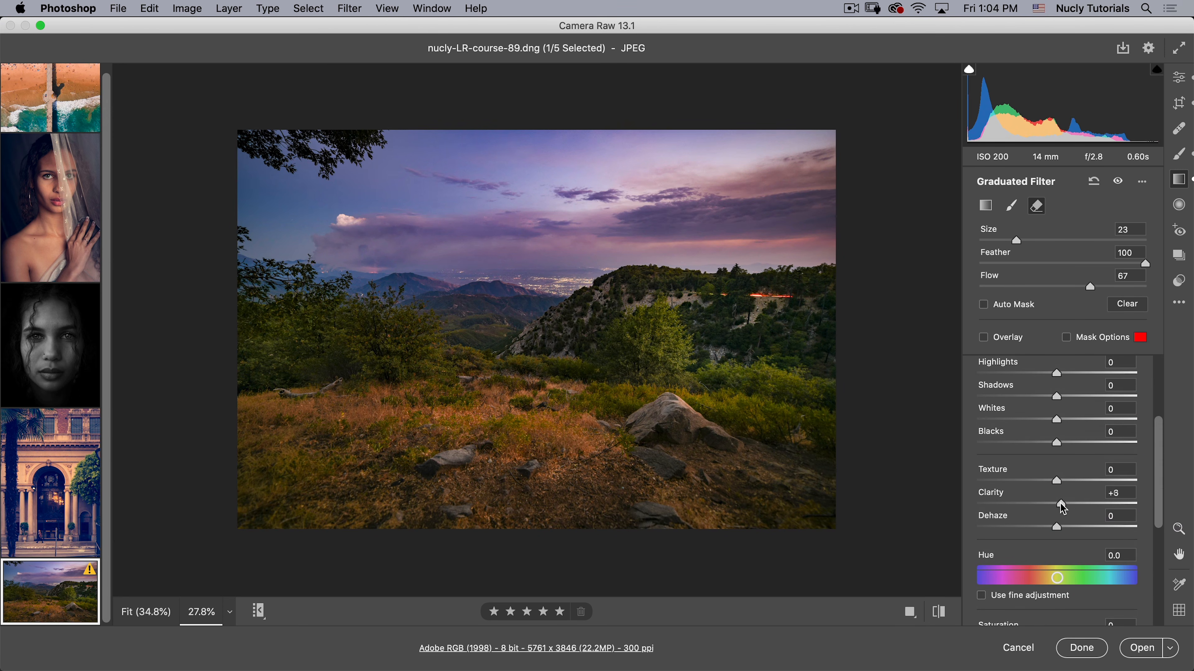
drag(1063, 507, 1067, 506)
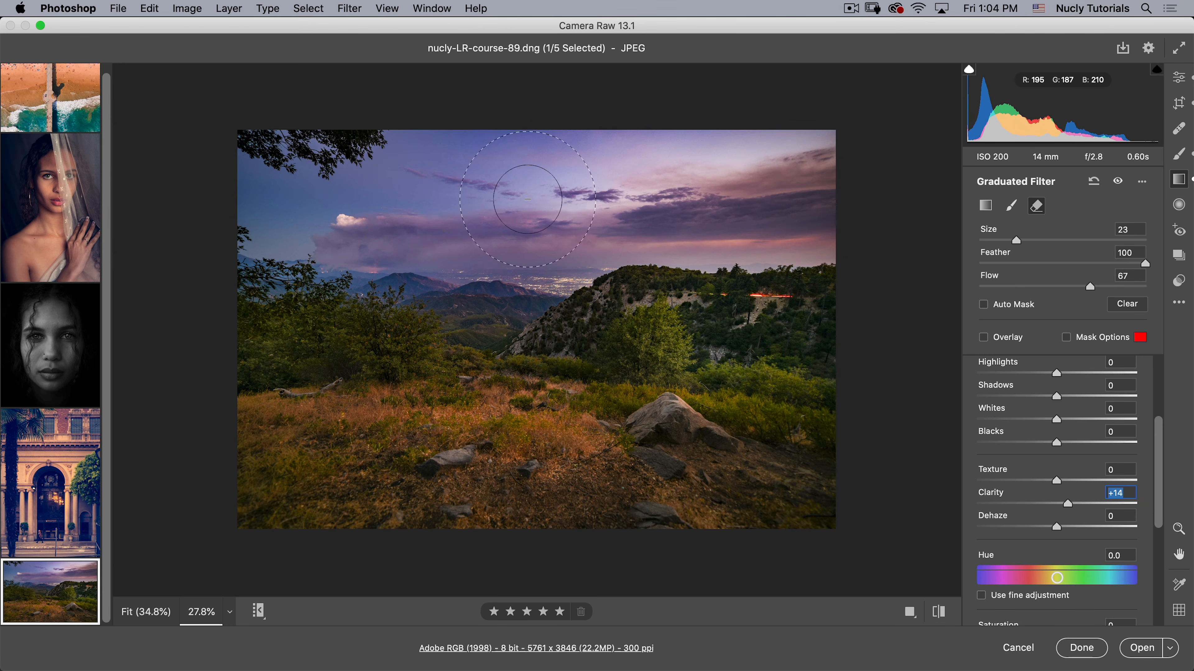
Step: Try erasing the filter across the middle of the sky, undo that stroke, and erase it along the photo's left edge instead
mouse_move(527, 198)
mouse_down()
mouse_move(450, 198)
mouse_move(408, 179)
mouse_move(564, 201)
mouse_move(470, 193)
mouse_move(390, 202)
mouse_up()
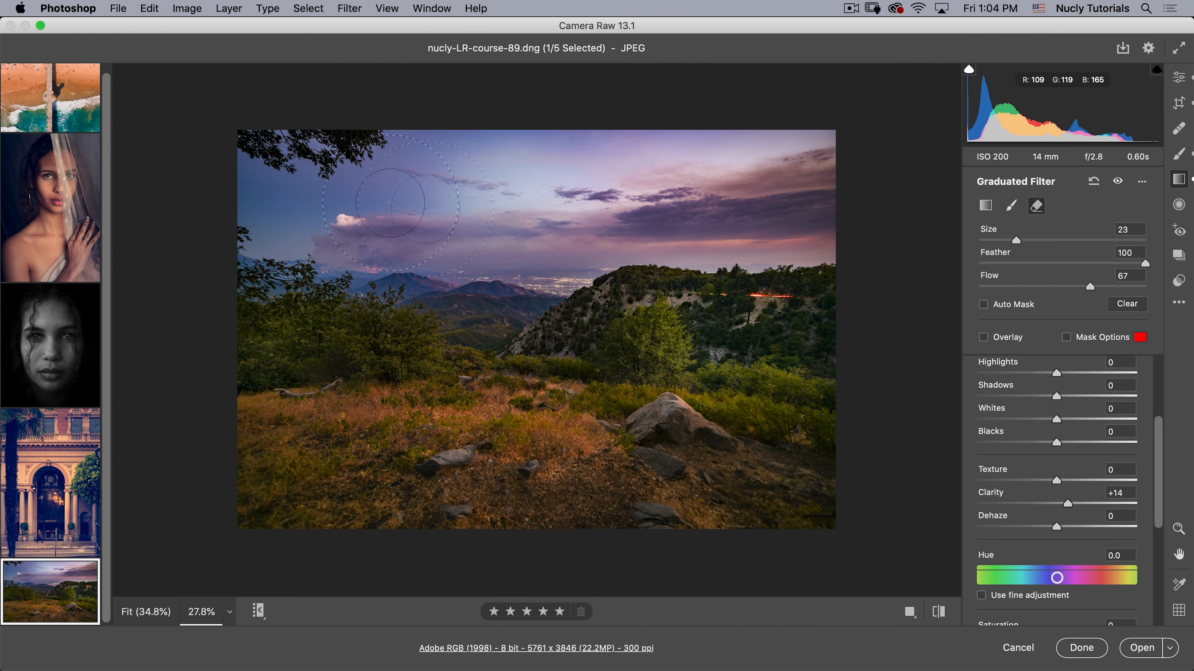
key(super+z)
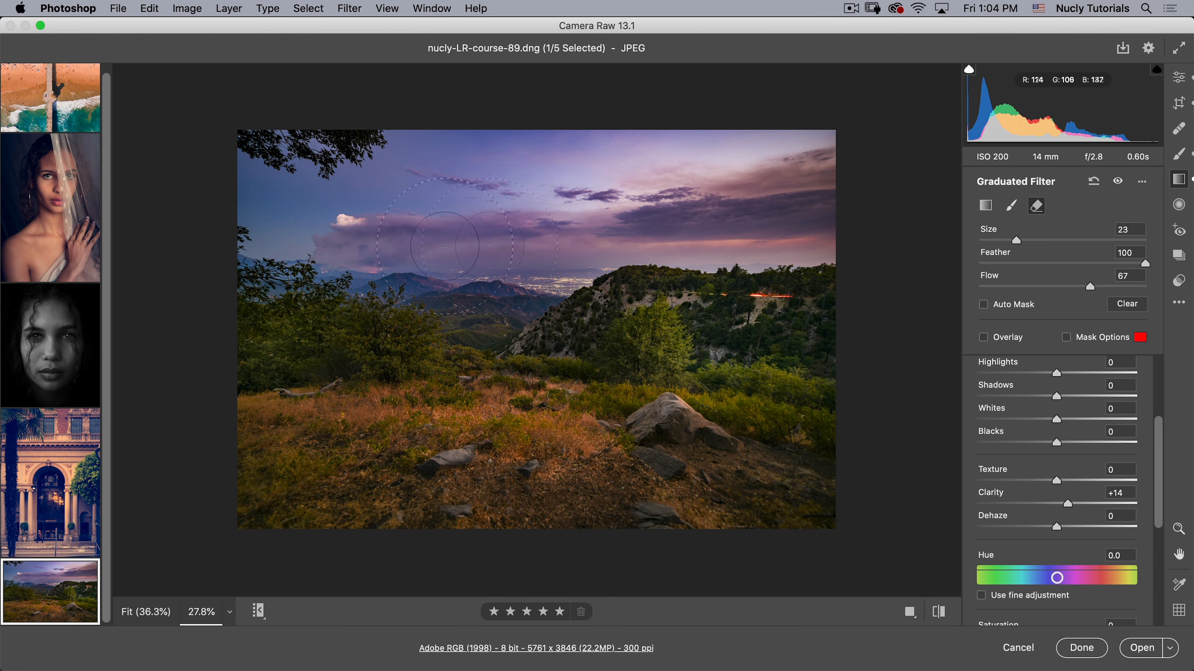
drag(229, 312, 245, 255)
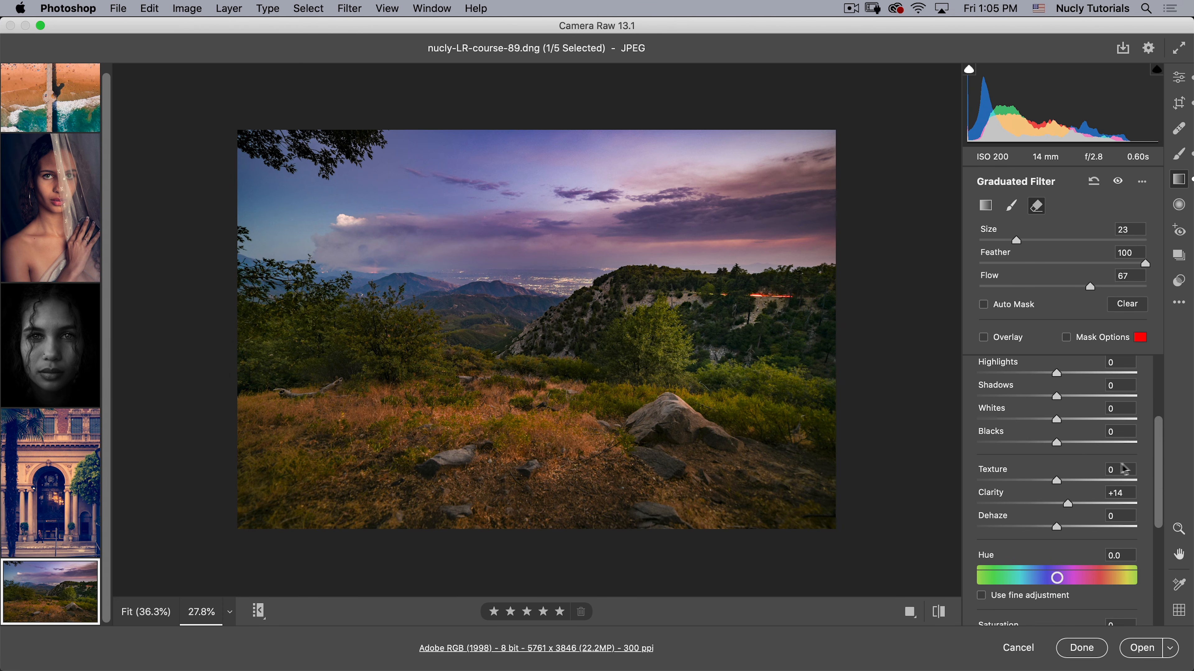
Step: Set the sky graduated filter's Saturation to +42
drag(1161, 456, 1161, 506)
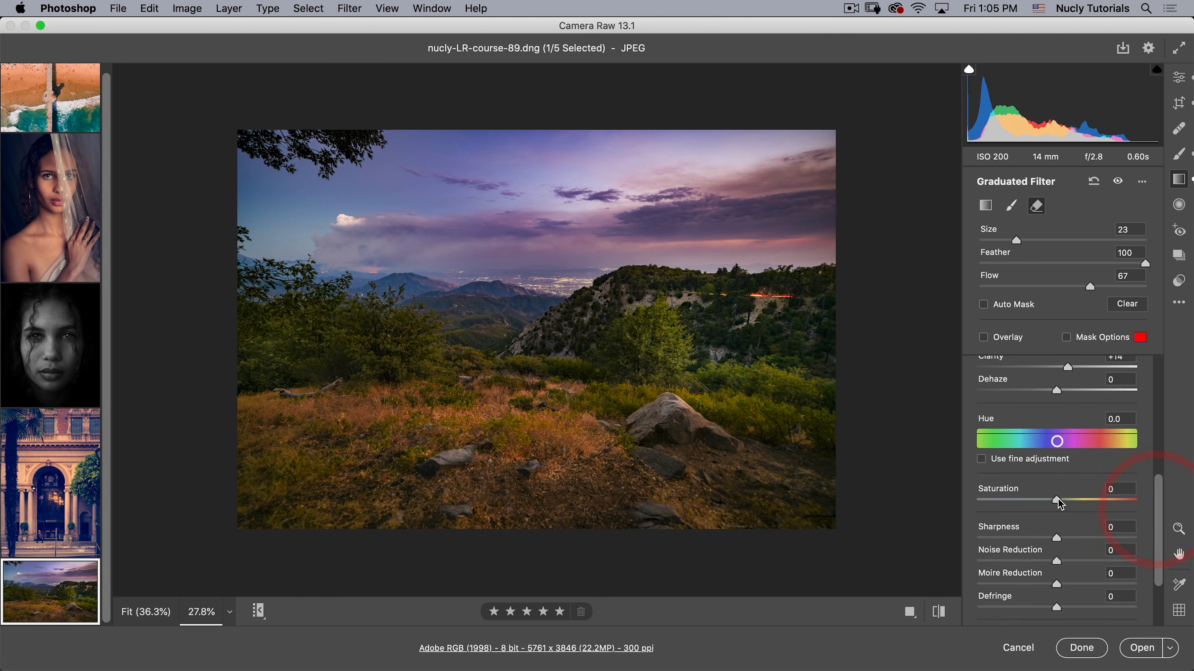
drag(1057, 500, 1094, 503)
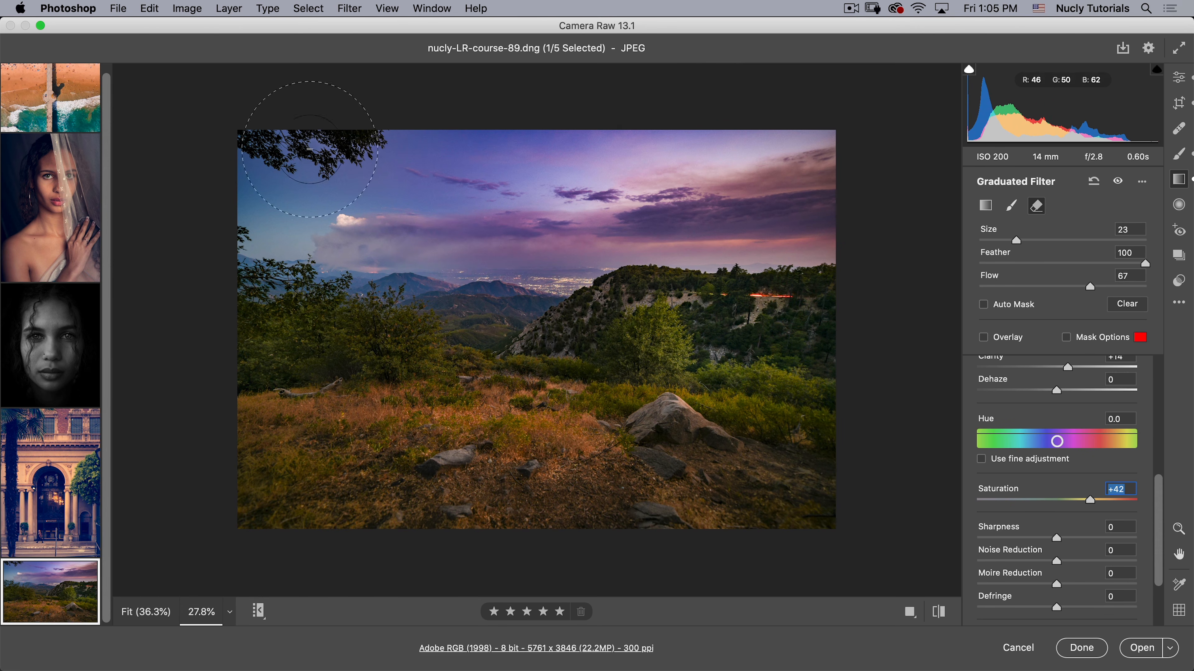
Step: Switch to the Radial Filter and reset its local correction settings
click(1175, 204)
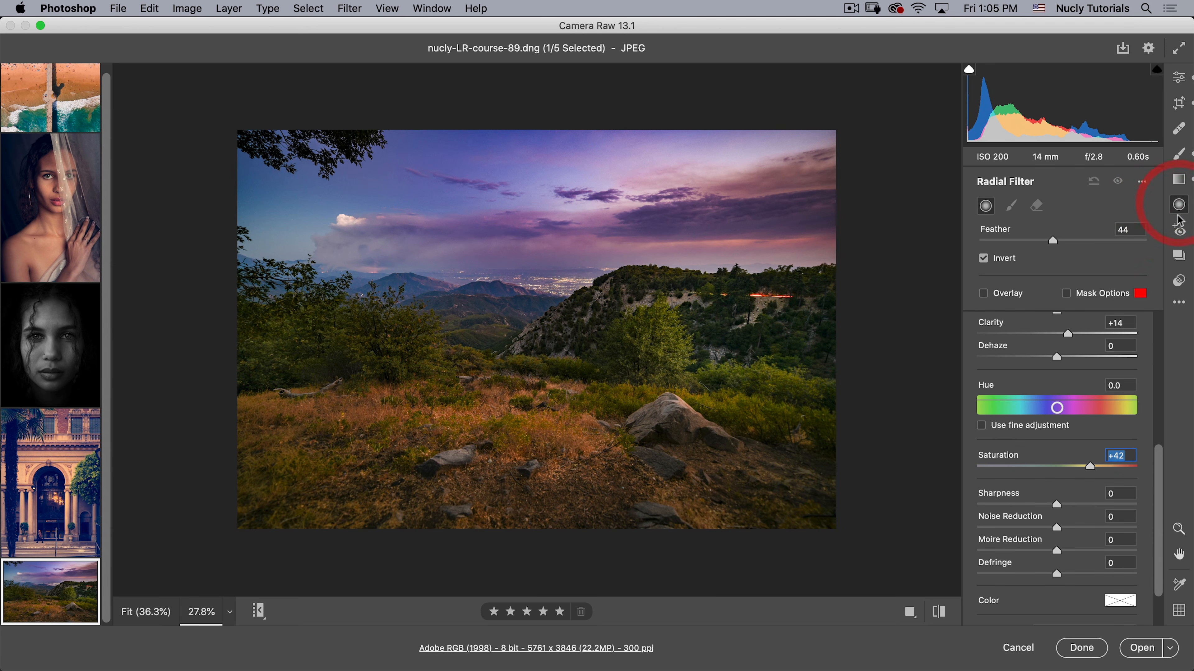
click(1142, 181)
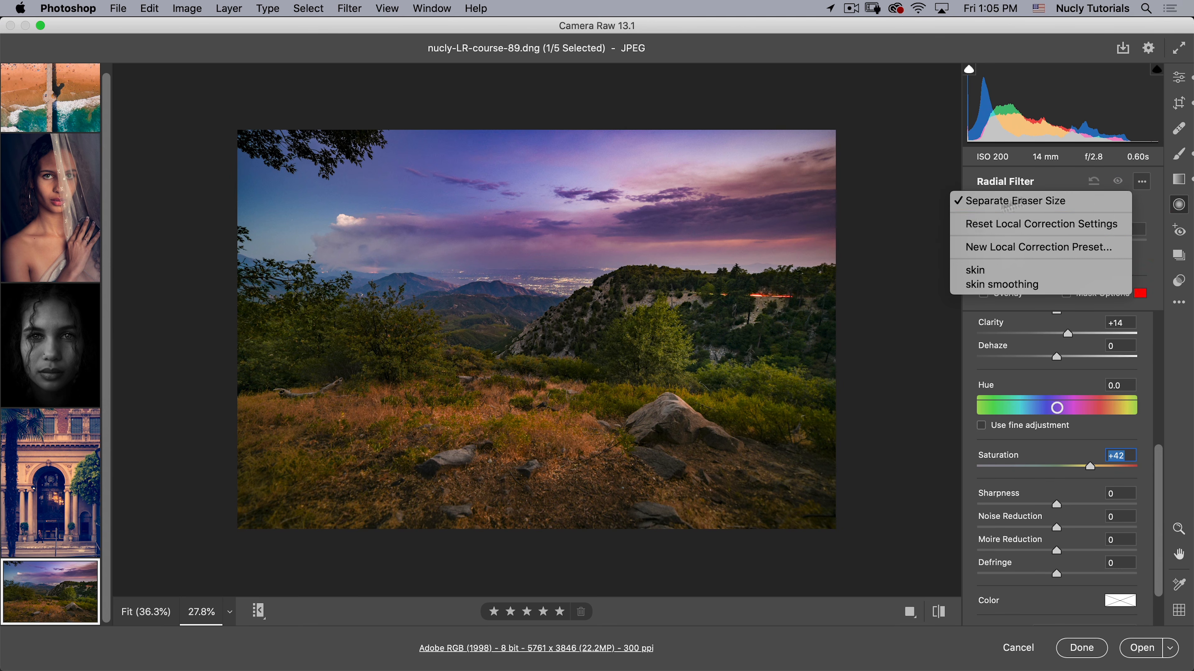
click(993, 225)
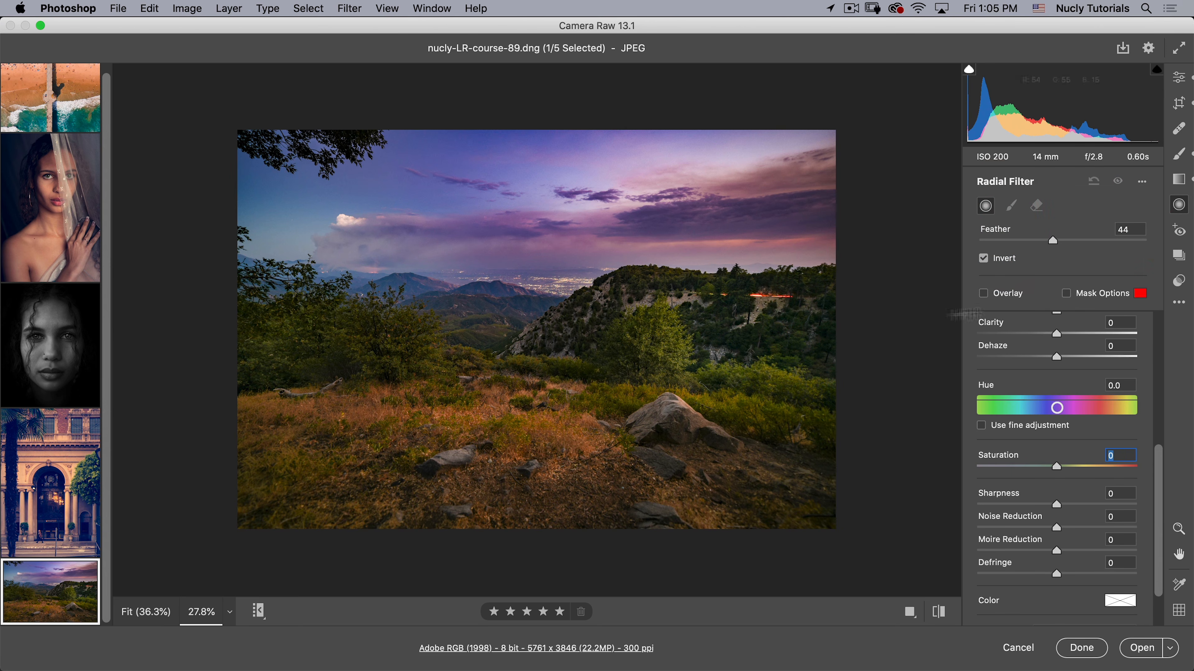
Step: Draw a large inverted radial ellipse around the landscape, centre it on the photo, and preview its mask with the overlay
click(983, 294)
drag(517, 334, 745, 187)
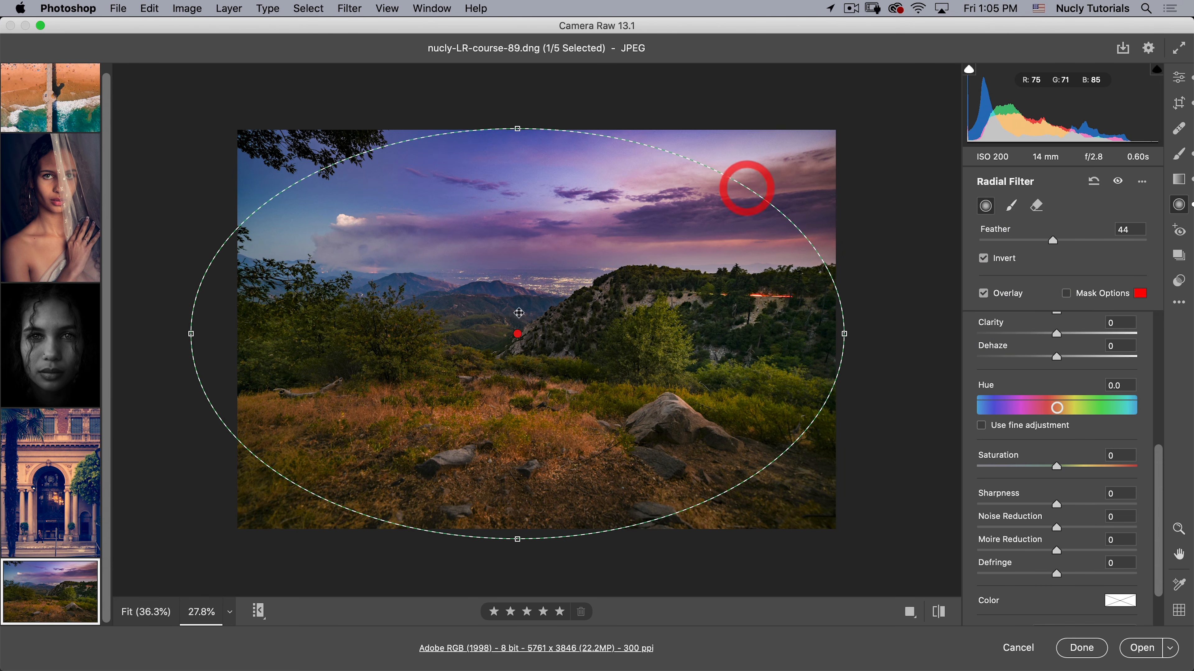
click(527, 337)
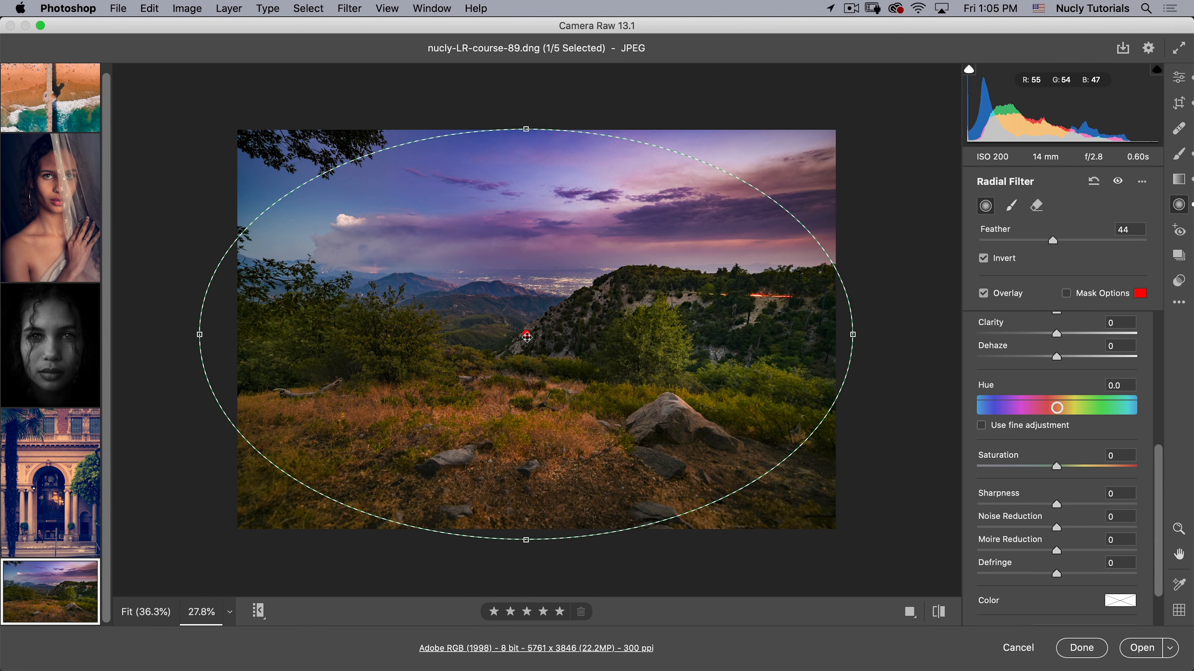
key(y)
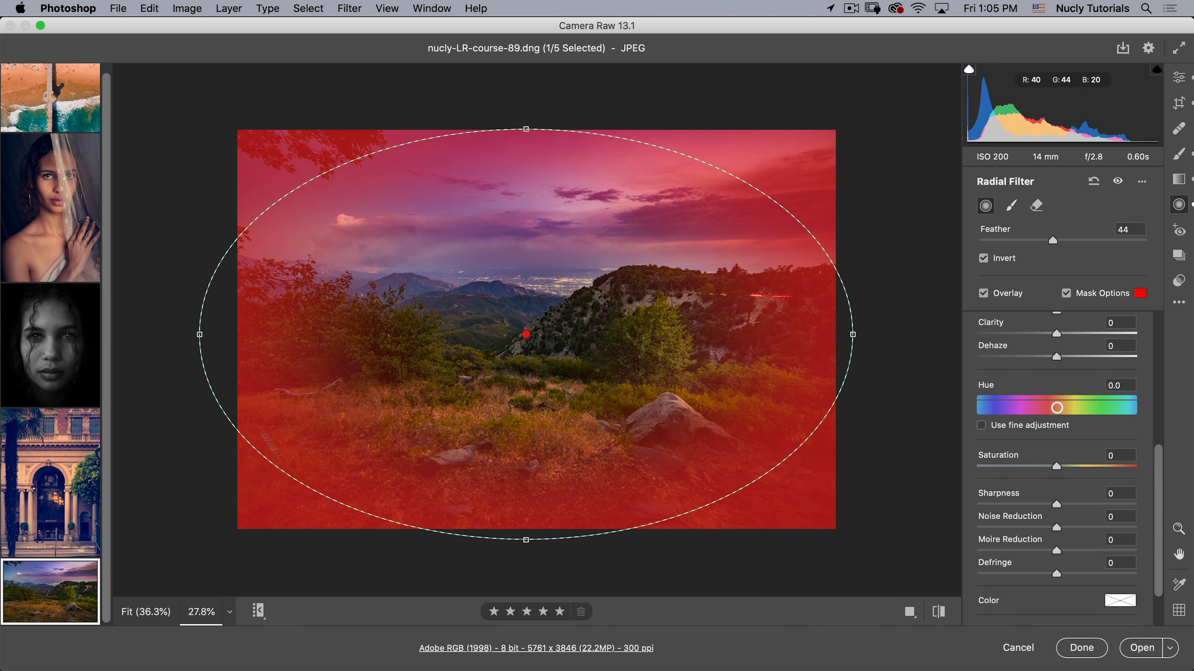
key(y)
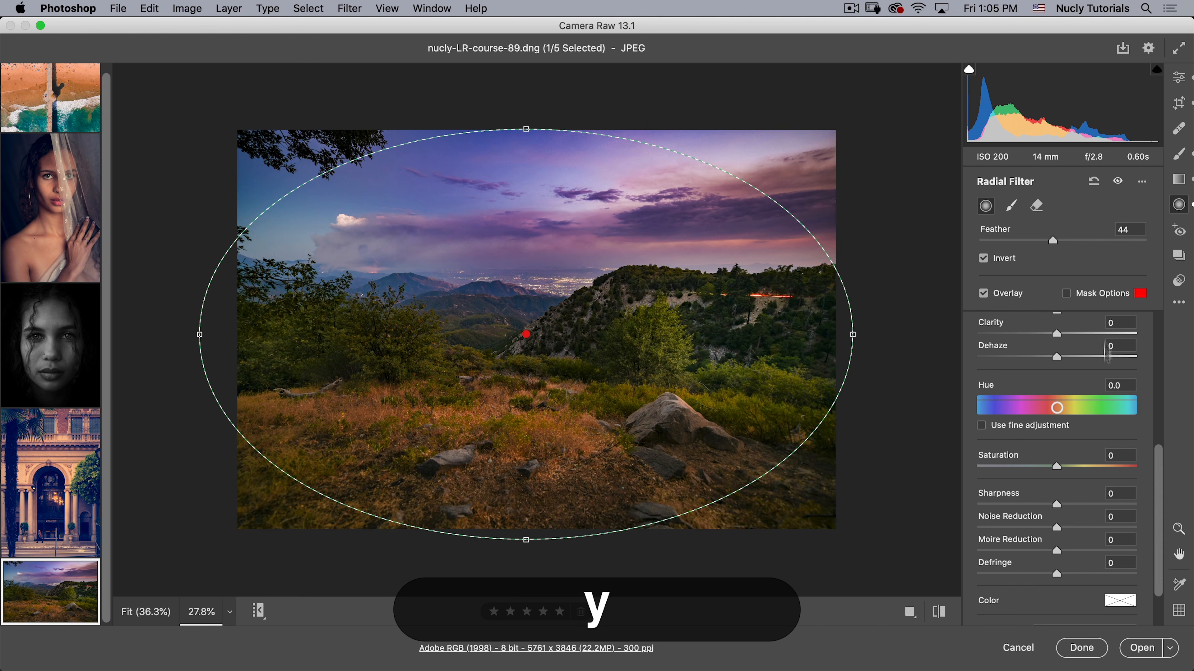
Step: Hide the radial filter's overlay and set its Exposure to -1.45 to darken the photo's edges
click(1159, 426)
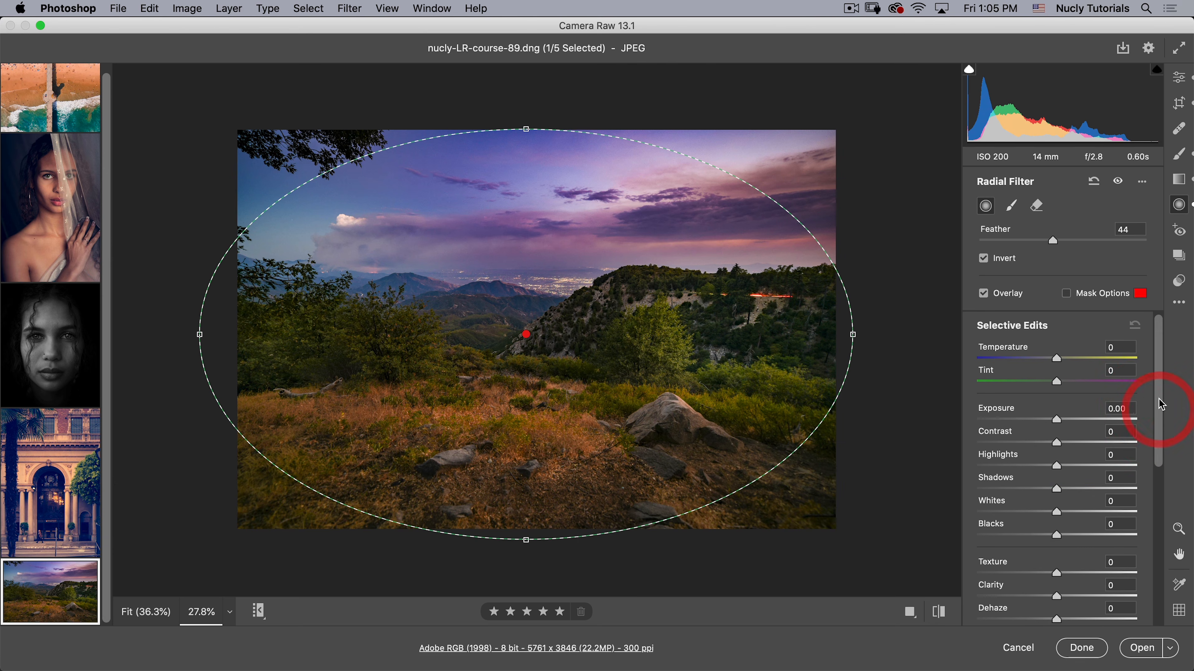
click(1001, 297)
drag(1056, 420, 1026, 421)
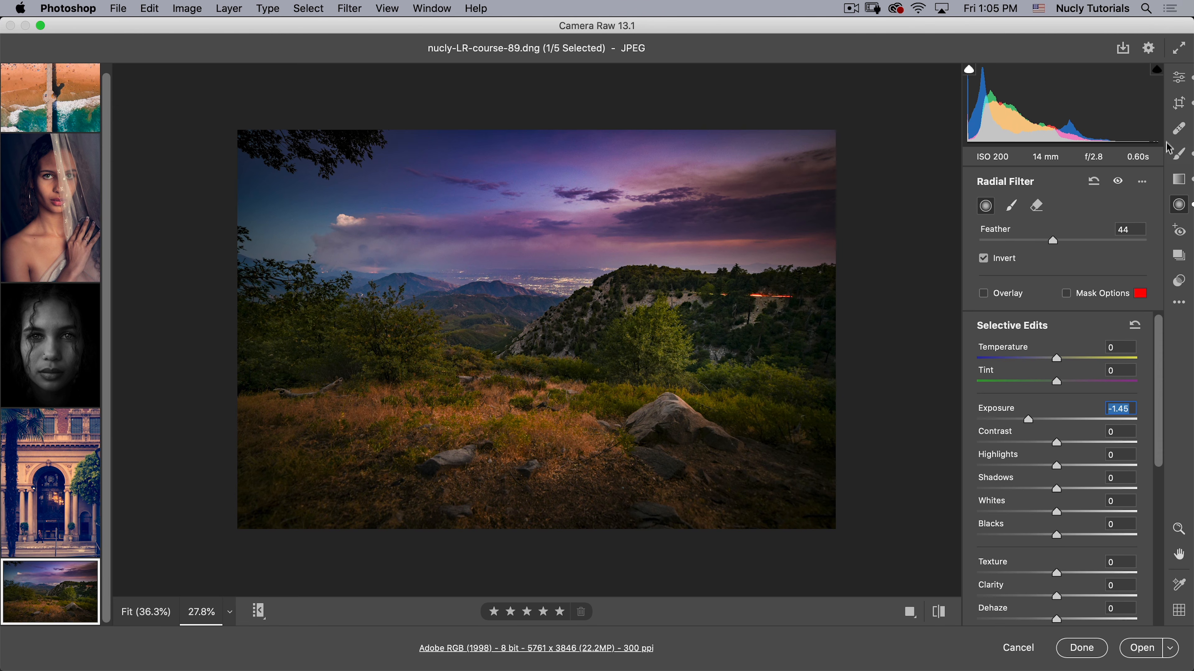
Step: Return to the global edits and set the landscape's overall Exposure to +2.25
key(e)
scroll(1147, 284, up, 2)
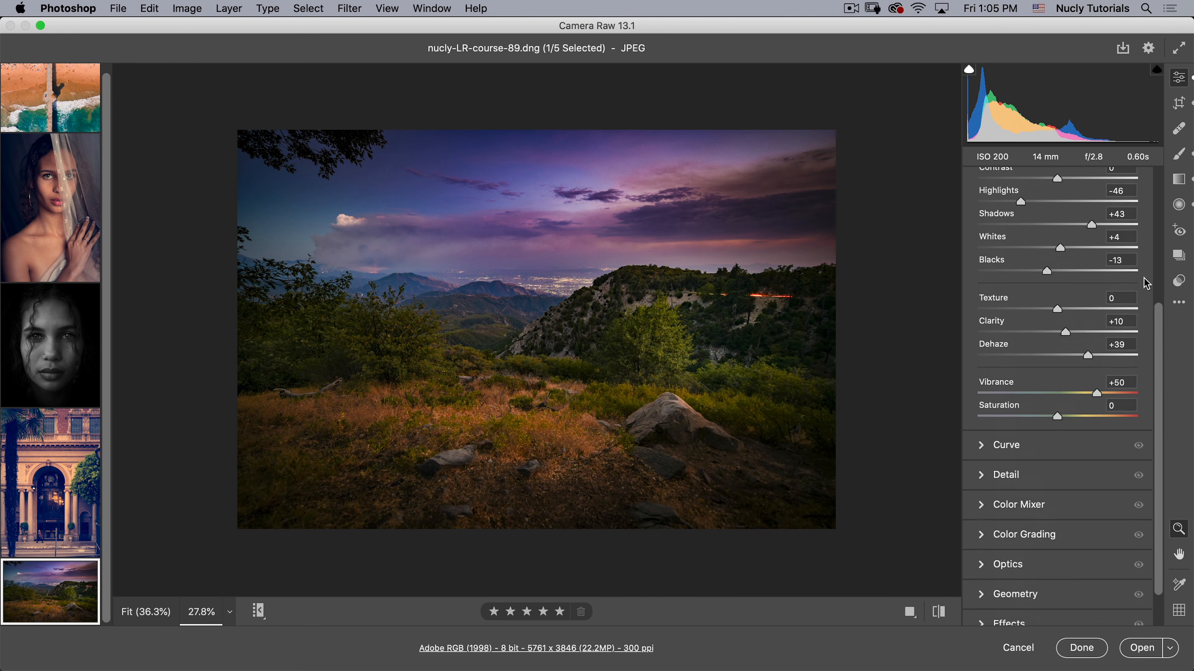
scroll(1146, 283, up, 4)
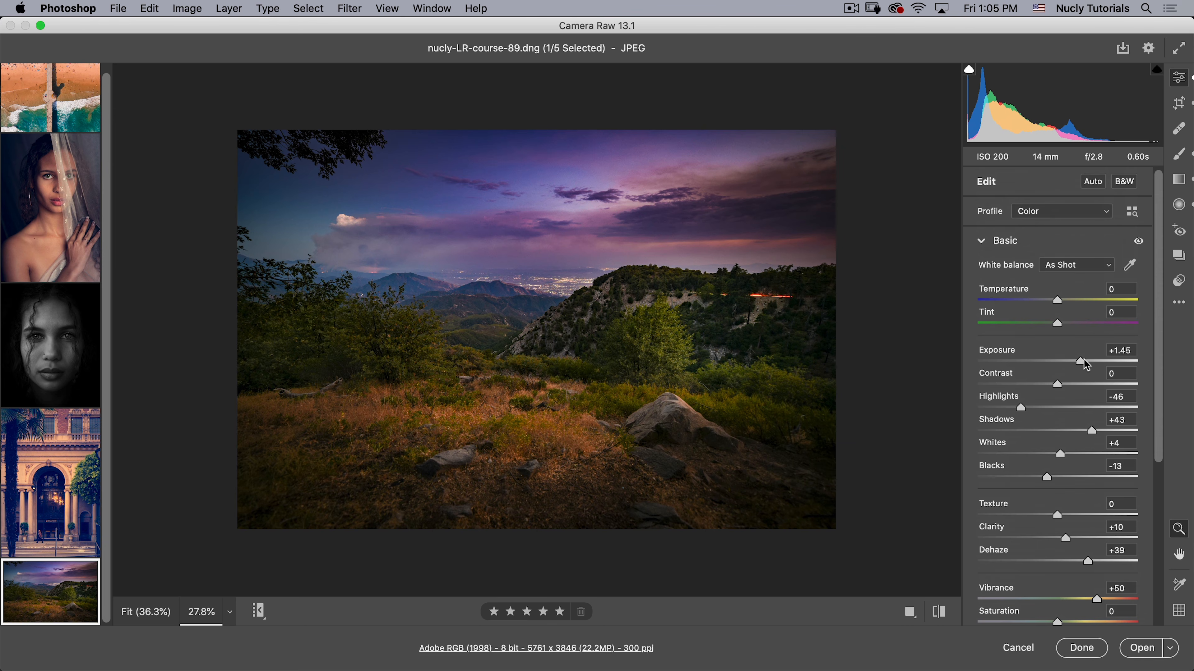
drag(1083, 360, 1096, 360)
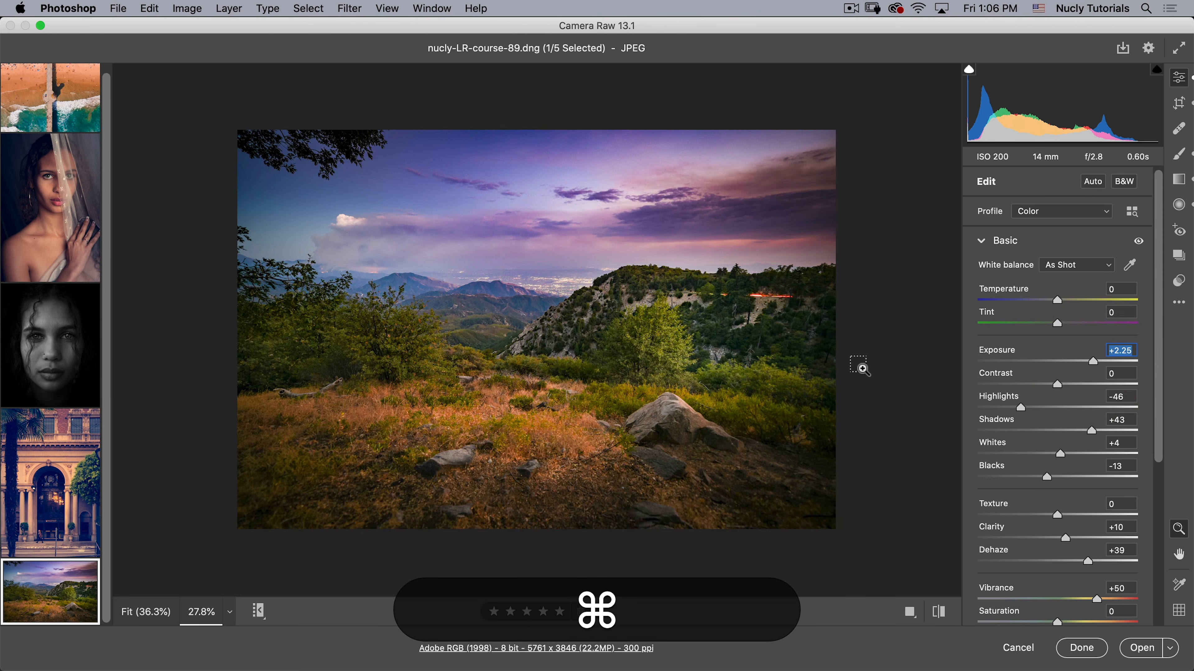
Step: Fit the landscape to the view and compare the original photo with the edited version several times
key(super+0)
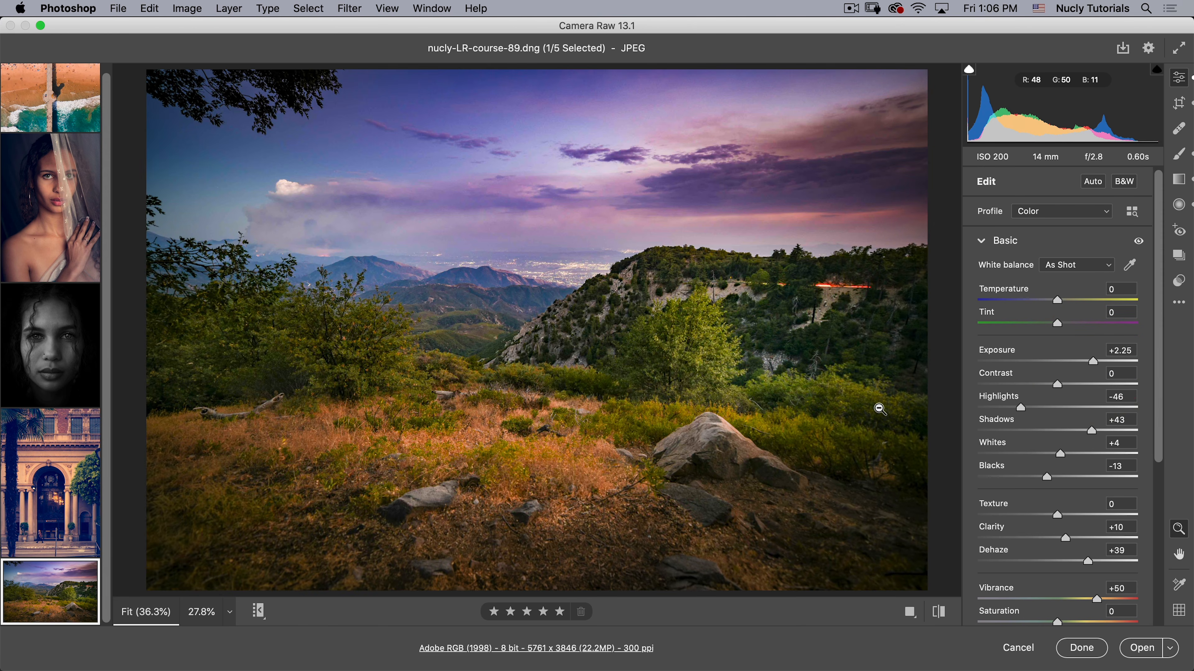
key(backslash)
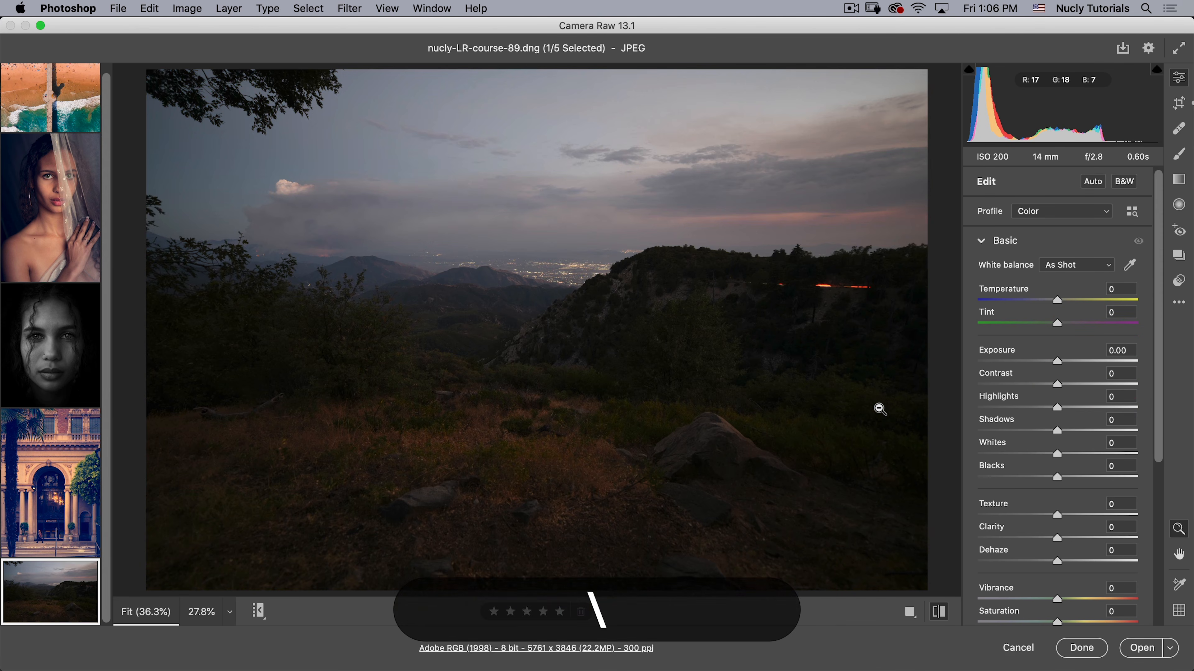
key(backslash)
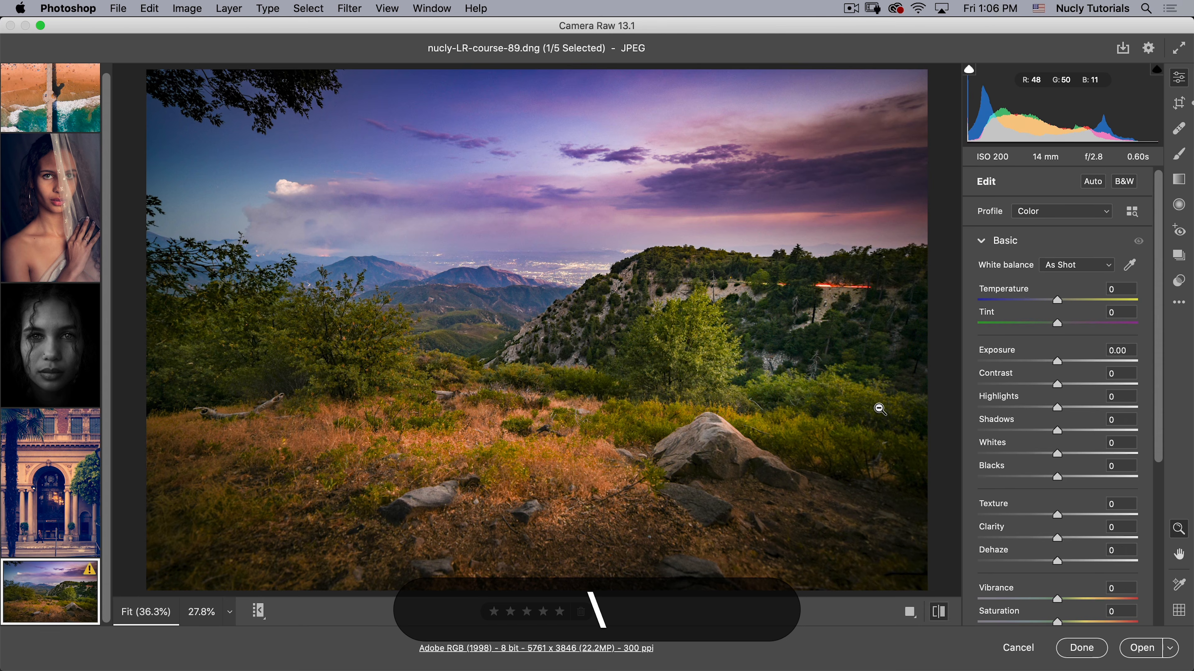
key(backslash)
key(backslash)
key(XF86MonBrightnessUp)
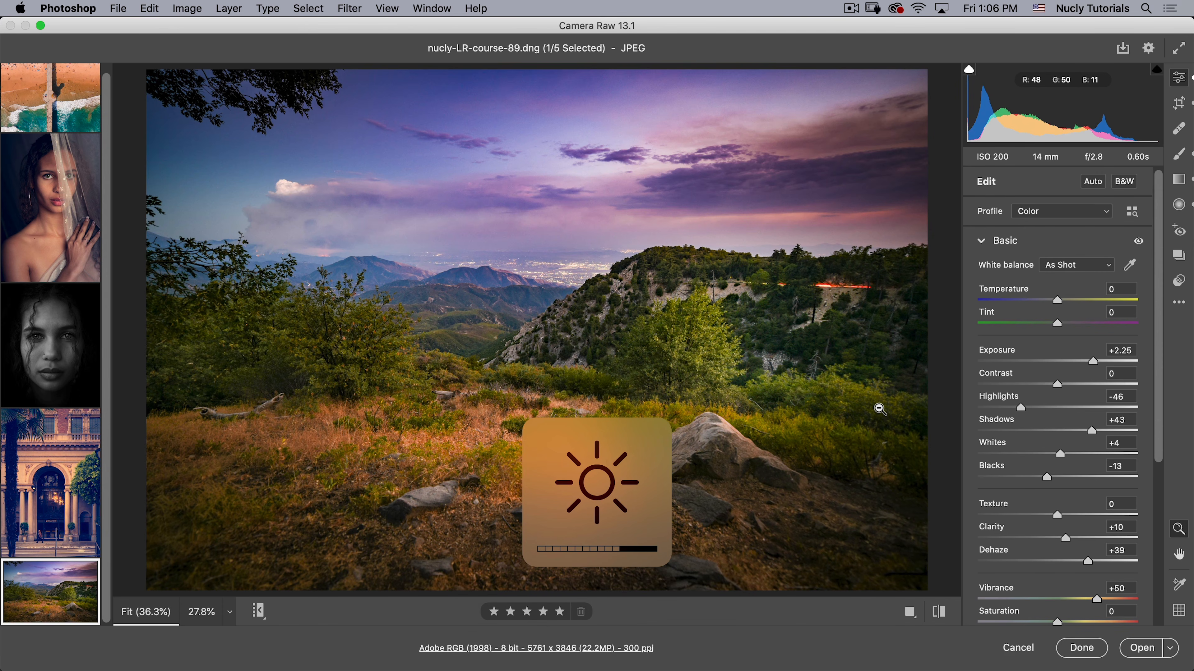
key(backslash)
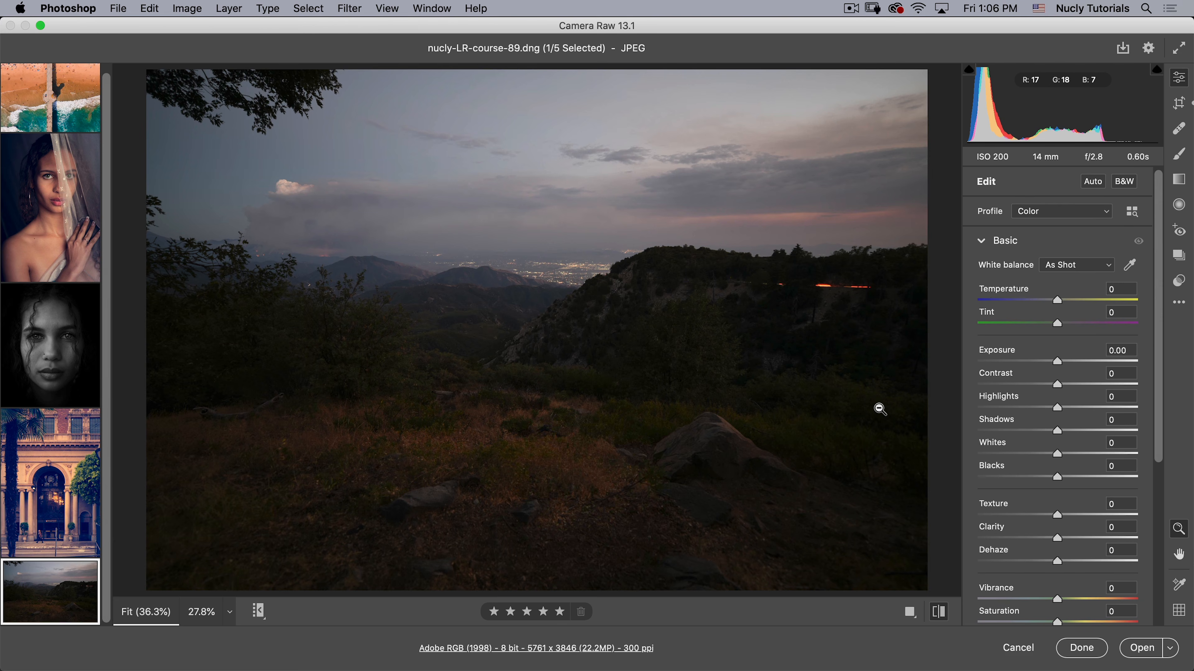
key(backslash)
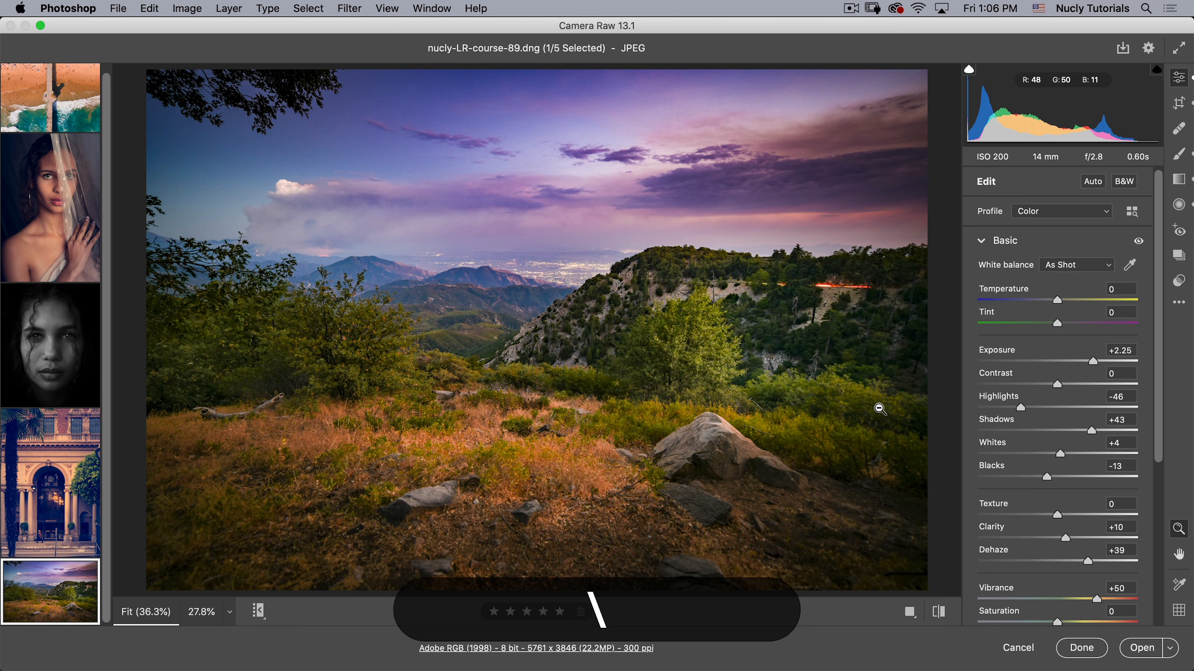
key(backslash)
key(backslash)
key(backslash)
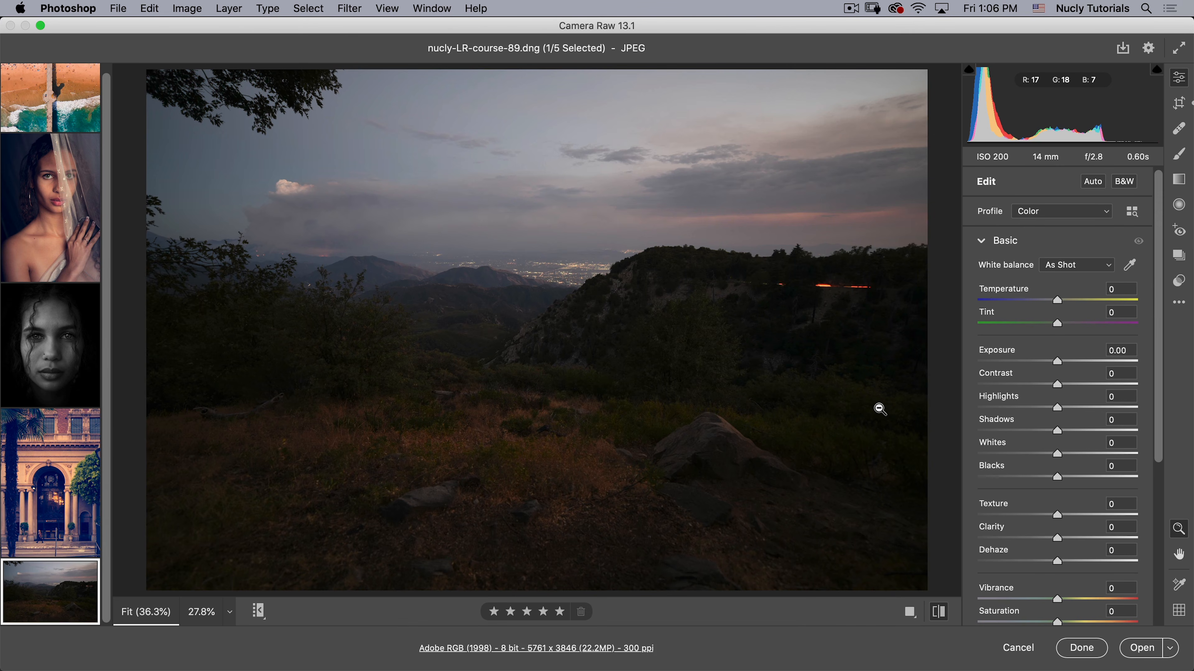
key(backslash)
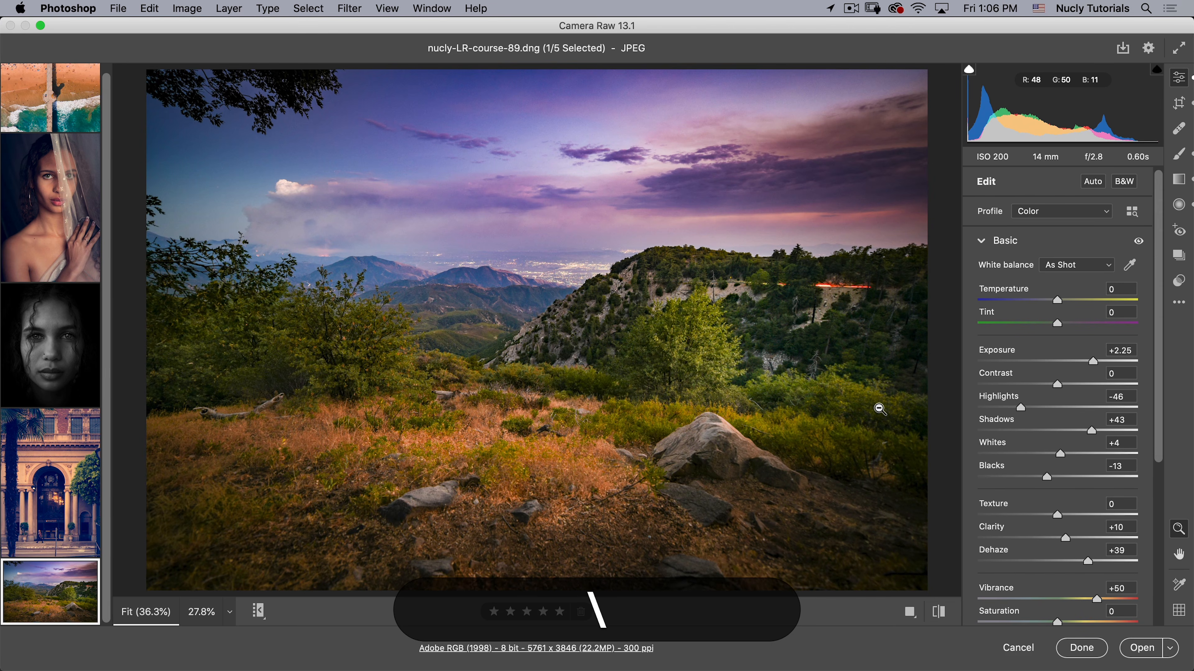
key(backslash)
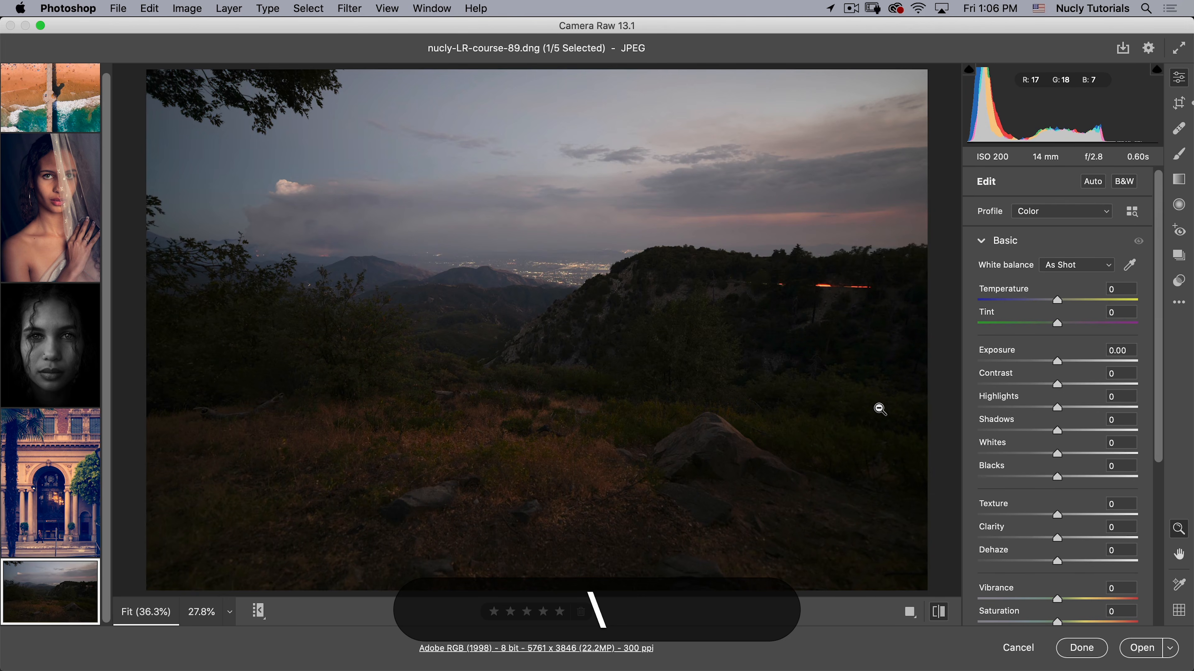
key(backslash)
key(backslash)
key(backslash)
key(backslash)
key(backslash)
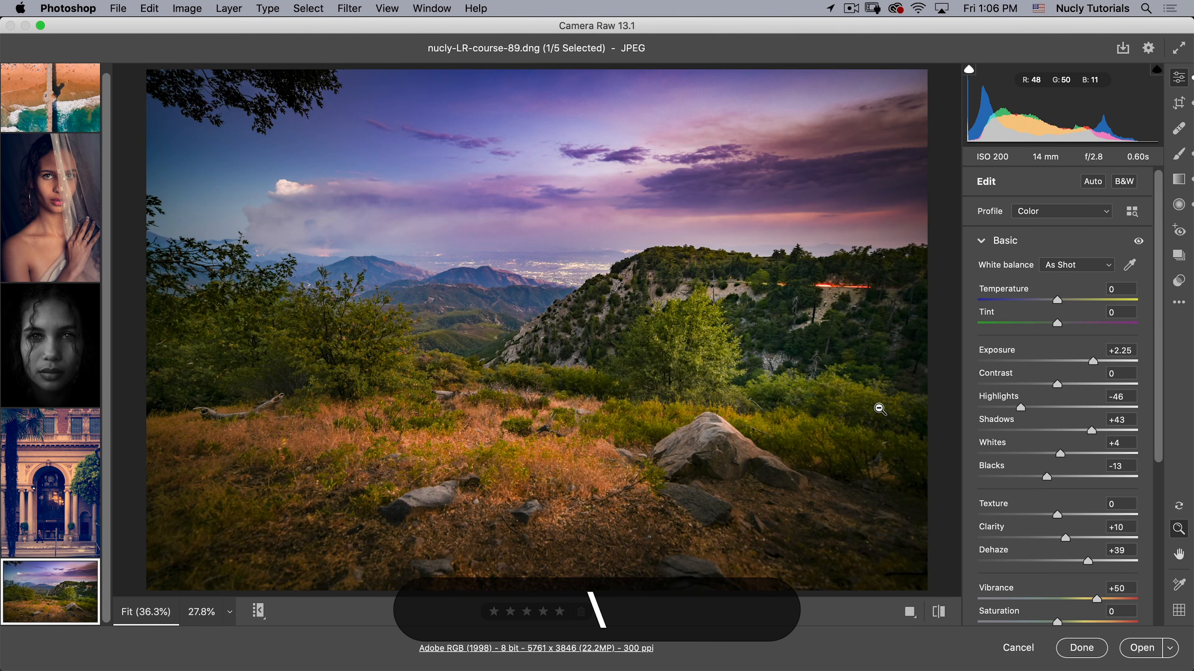
key(backslash)
key(backslash)
key(backslash)
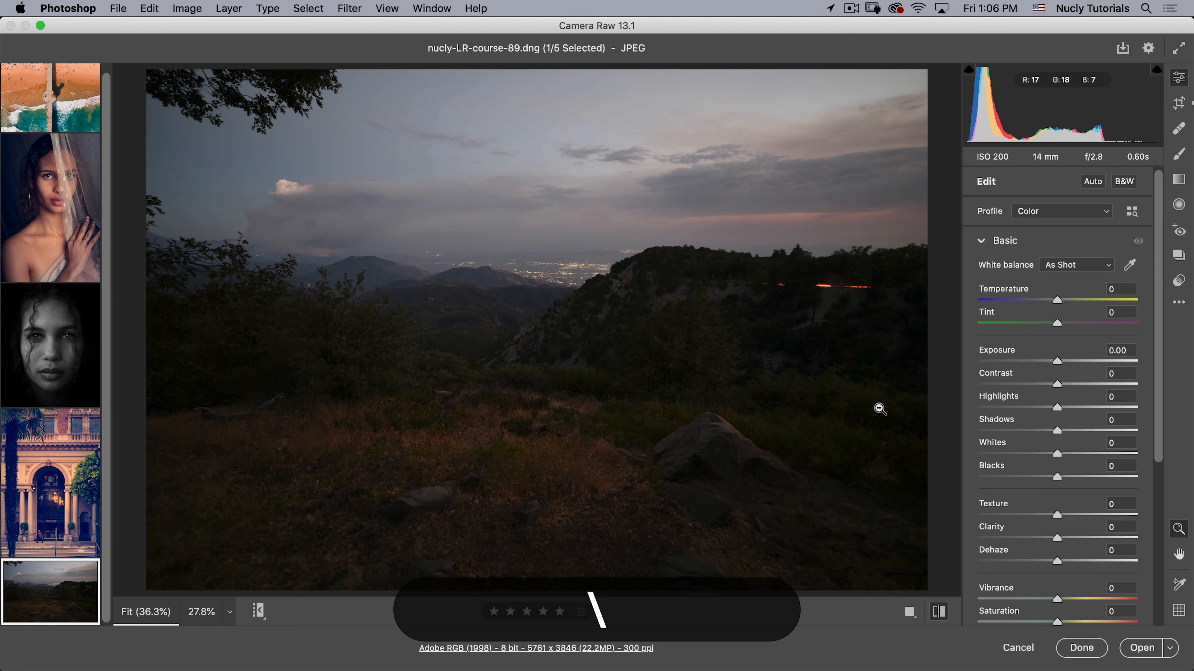
key(backslash)
key(backslash)
key(backslash)
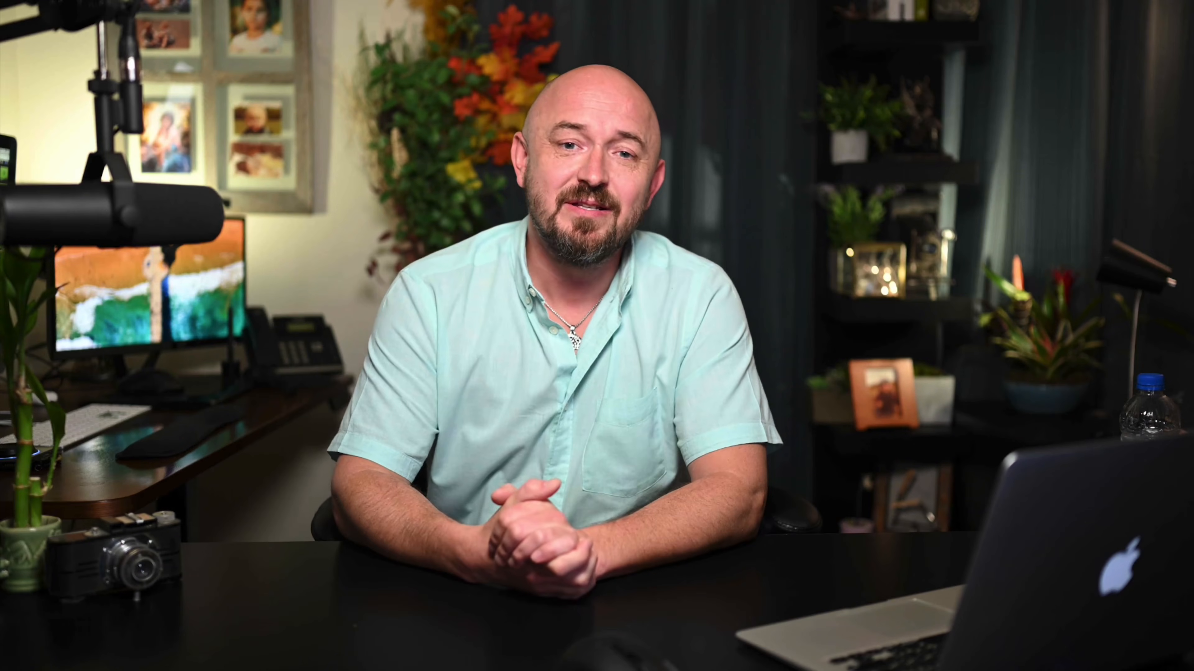